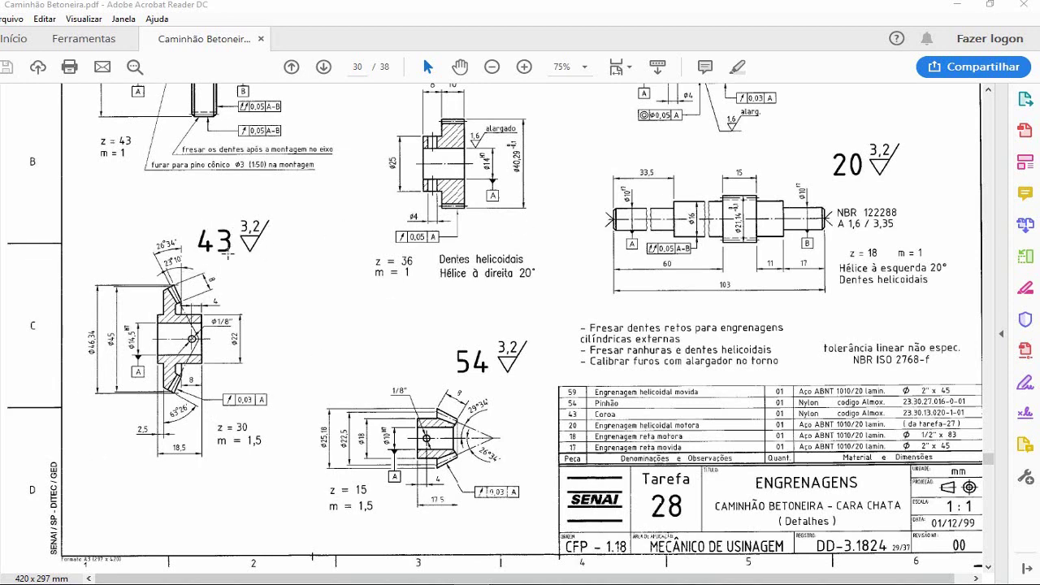
- Capture the gear 43 drawing with the Snapshot tool
{"action": "left_click_drag", "start_coordinate": [76, 201], "coordinate": [320, 484]}
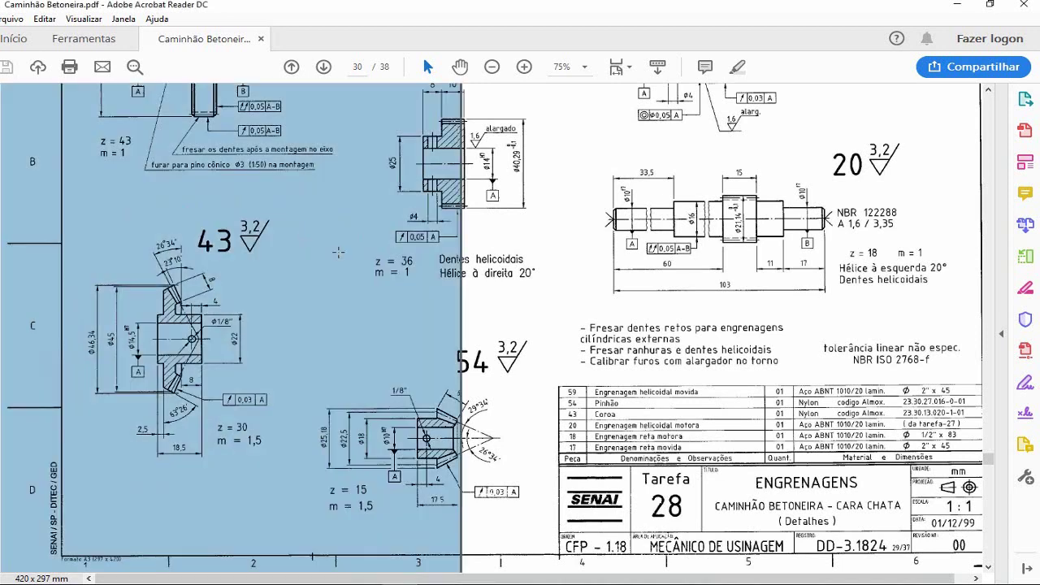
{"action": "left_click", "coordinate": [329, 248]}
{"action": "left_click", "coordinate": [483, 271]}
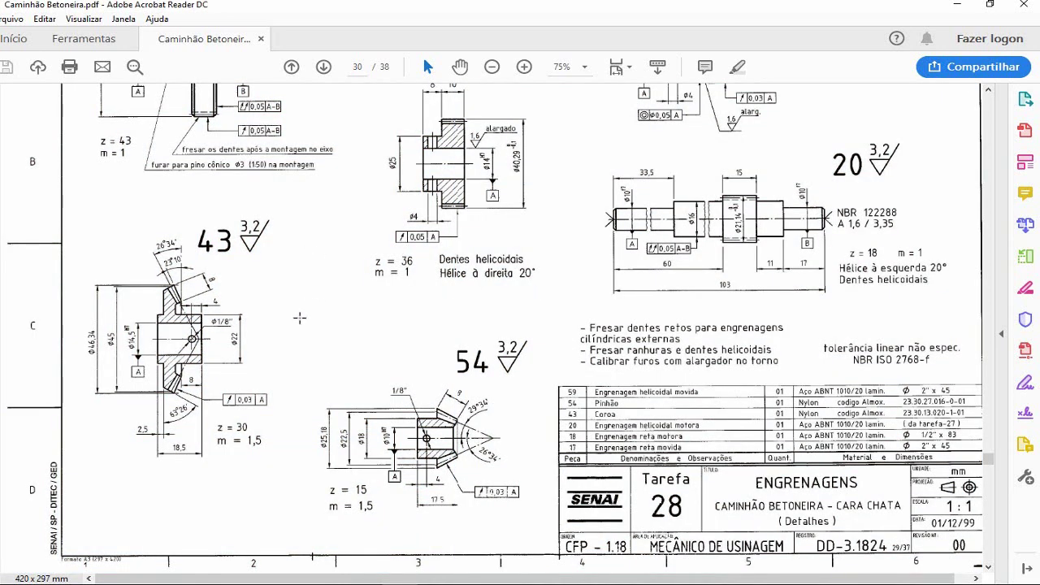
- Capture the gear 54 drawing as a snapshot, then minimize Acrobat Reader
{"action": "mouse_move", "coordinate": [300, 307]}
{"action": "left_mouse_down"}
{"action": "mouse_move", "coordinate": [559, 556]}
{"action": "mouse_move", "coordinate": [548, 533]}
{"action": "left_mouse_up"}
{"action": "left_click", "coordinate": [532, 453]}
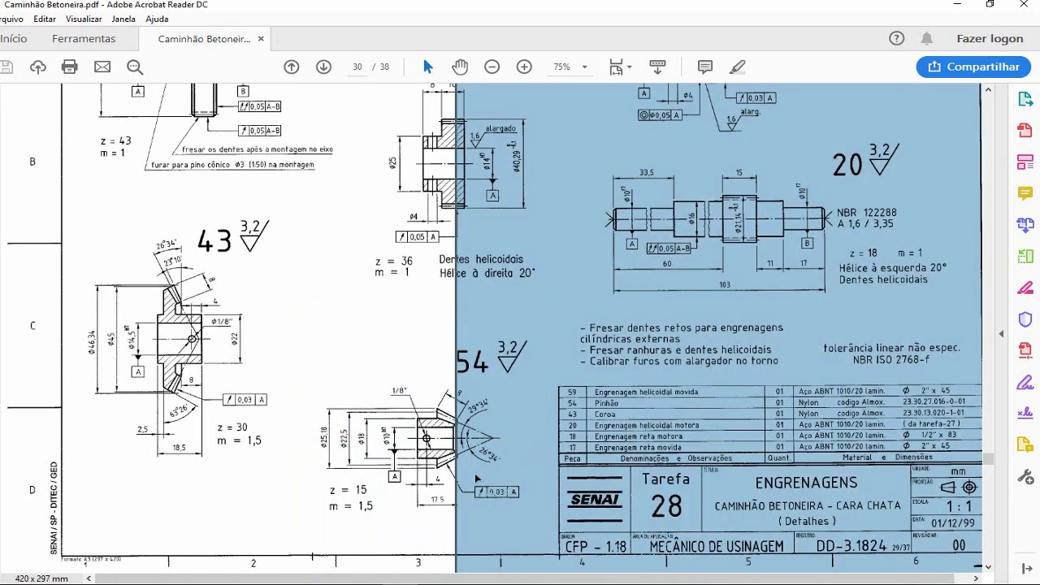
{"action": "left_click", "coordinate": [414, 480]}
{"action": "left_click", "coordinate": [540, 466]}
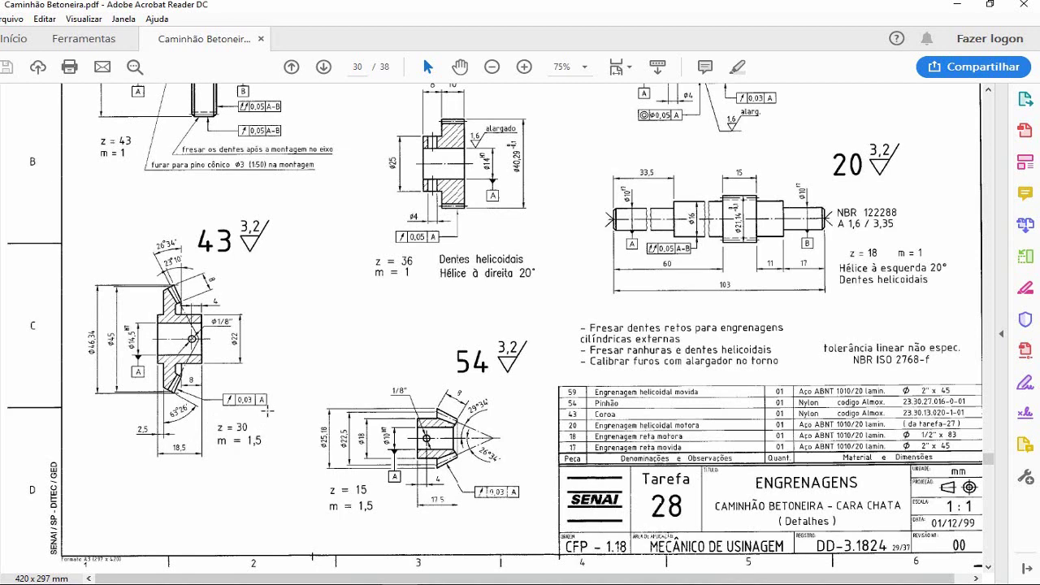
{"action": "left_click", "coordinate": [960, 7]}
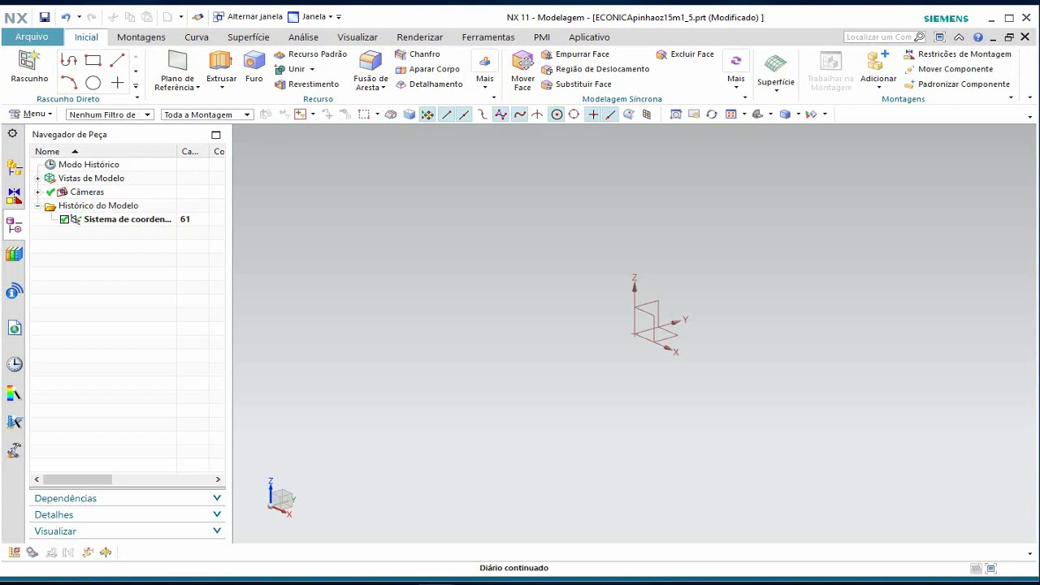
- Bring up the gear parameter file and highlight mo=1.5, zp=15 and zc=30
{"action": "key", "text": "alt+Tab"}
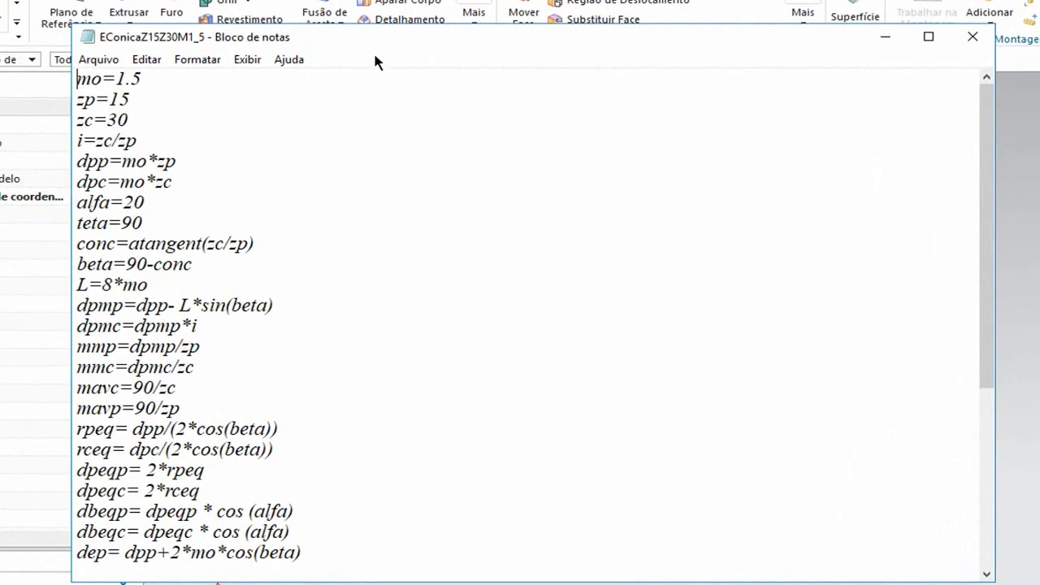
{"action": "left_click_drag", "start_coordinate": [78, 78], "coordinate": [170, 79]}
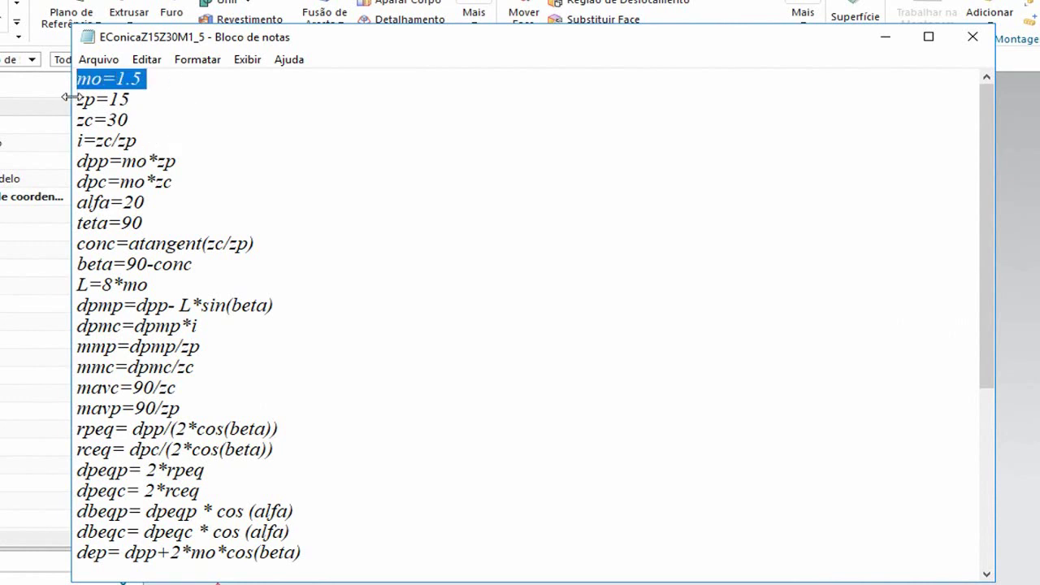
{"action": "left_click_drag", "start_coordinate": [74, 98], "coordinate": [169, 98]}
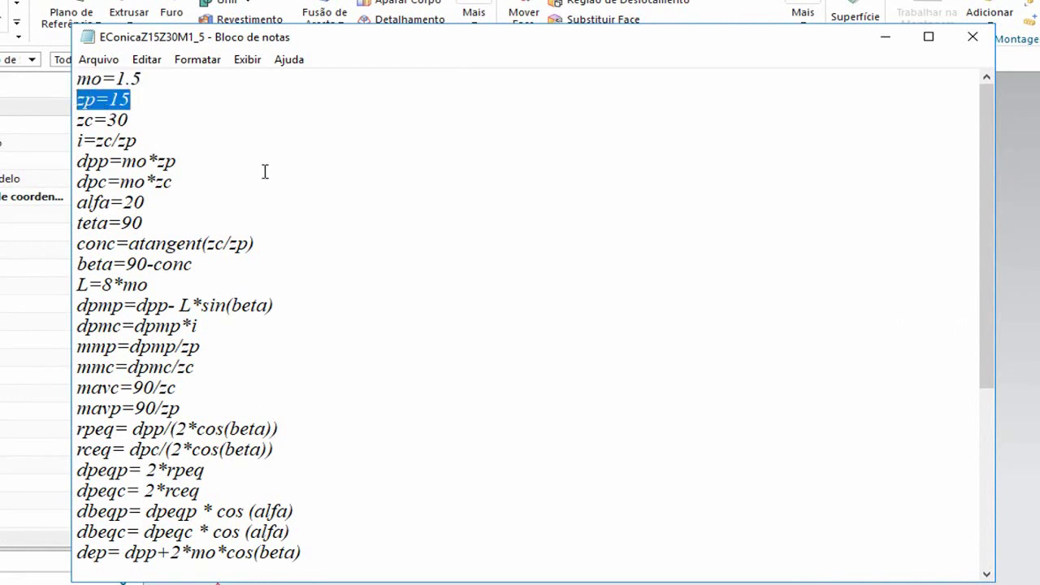
{"action": "left_click_drag", "start_coordinate": [76, 120], "coordinate": [222, 123]}
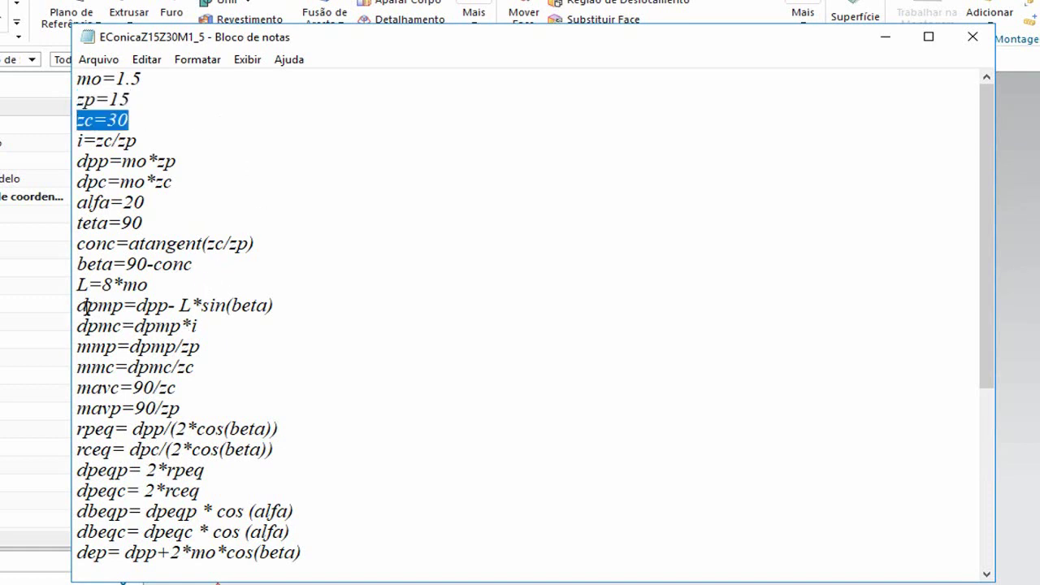
- Point out the dpmp parameter and scroll through the parameter lines
{"action": "left_click_drag", "start_coordinate": [112, 307], "coordinate": [124, 306]}
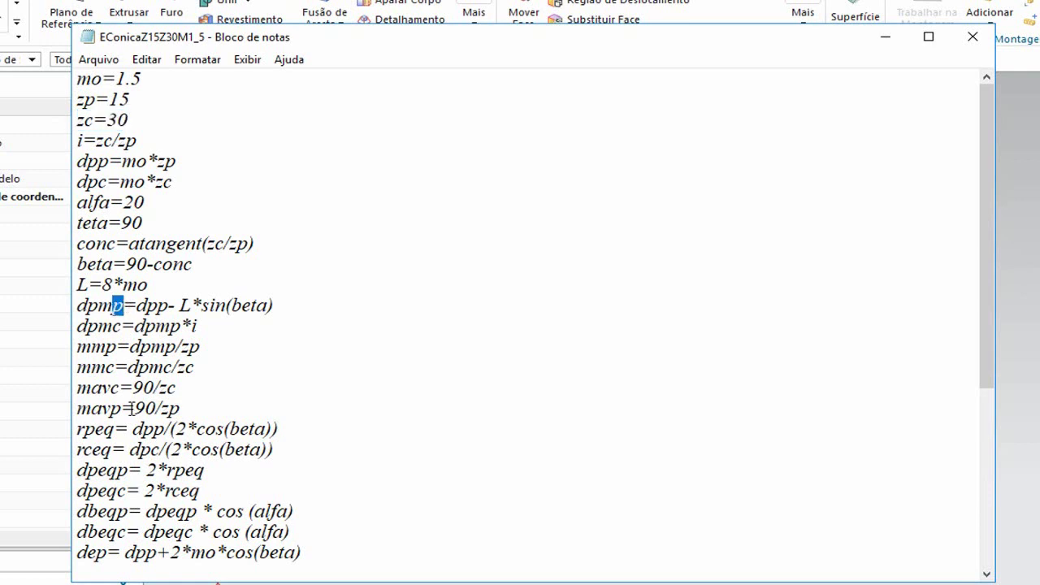
{"action": "left_click", "coordinate": [115, 328]}
{"action": "left_click_drag", "start_coordinate": [116, 327], "coordinate": [123, 327]}
{"action": "scroll", "coordinate": [368, 383], "scroll_direction": "down", "scroll_amount": 3}
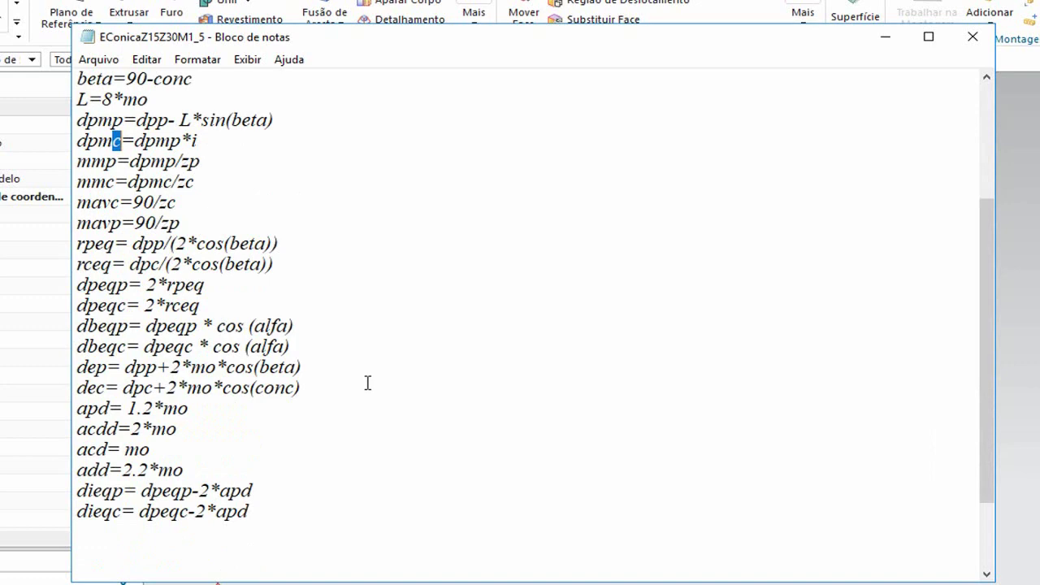
{"action": "scroll", "coordinate": [367, 383], "scroll_direction": "down", "scroll_amount": 2}
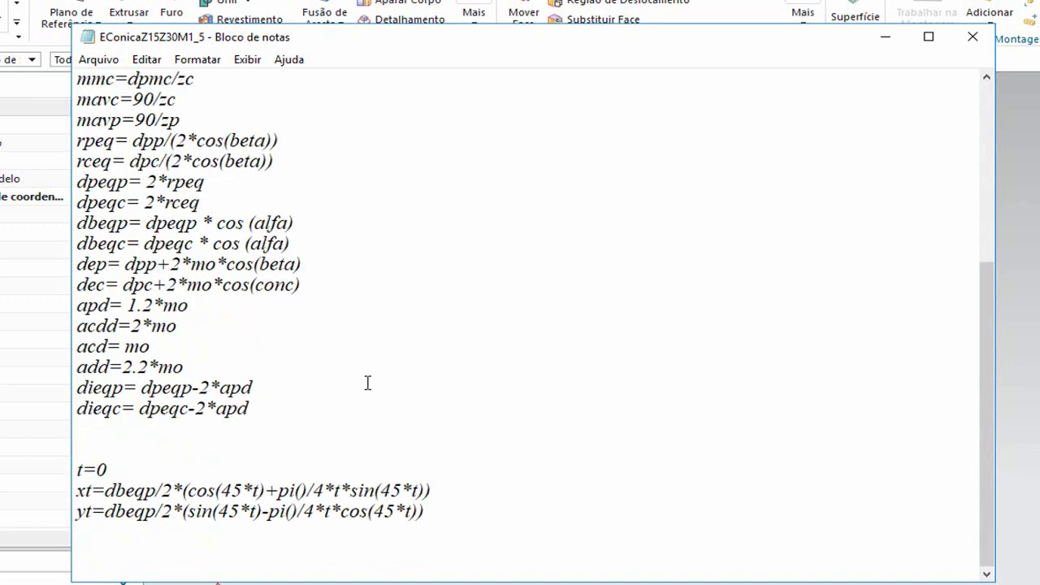
{"action": "scroll", "coordinate": [368, 383], "scroll_direction": "up", "scroll_amount": 4}
{"action": "scroll", "coordinate": [367, 383], "scroll_direction": "down", "scroll_amount": 4}
- Highlight dbeqp in the xt involute formula and review the equations
{"action": "left_click_drag", "start_coordinate": [105, 491], "coordinate": [157, 491]}
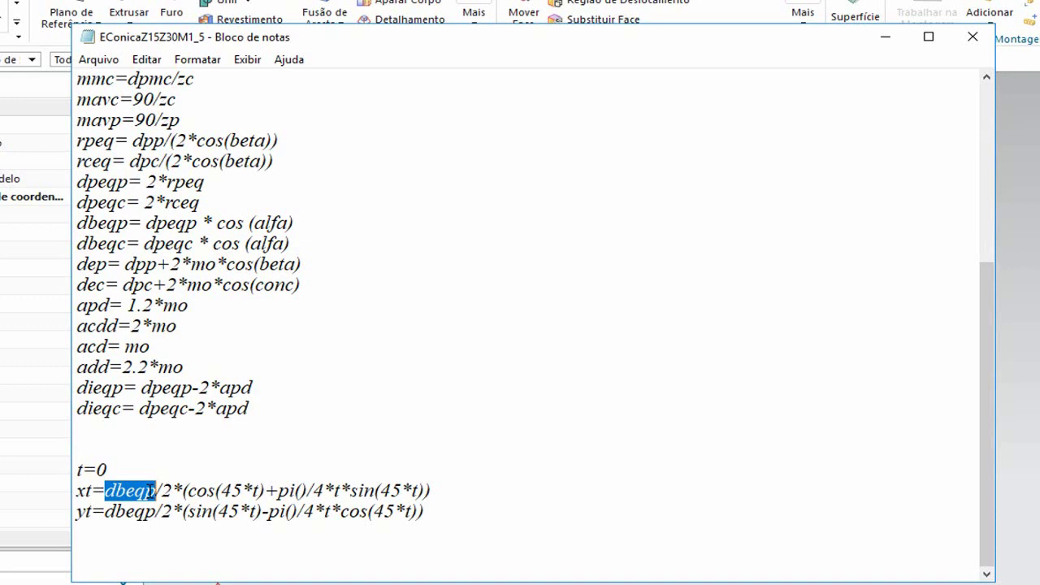
{"action": "left_click", "coordinate": [525, 452]}
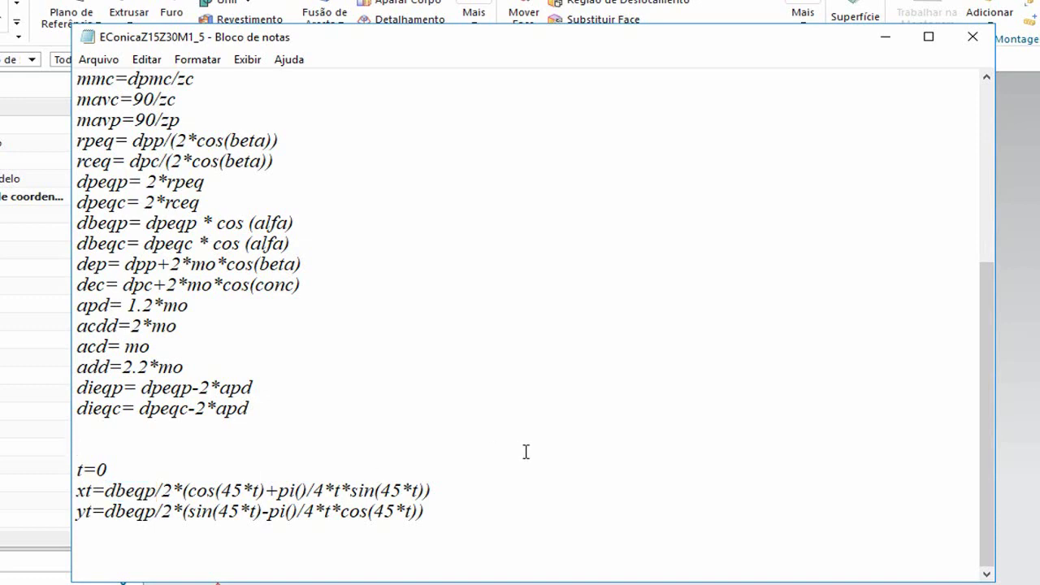
{"action": "scroll", "coordinate": [490, 432], "scroll_direction": "up", "scroll_amount": 5}
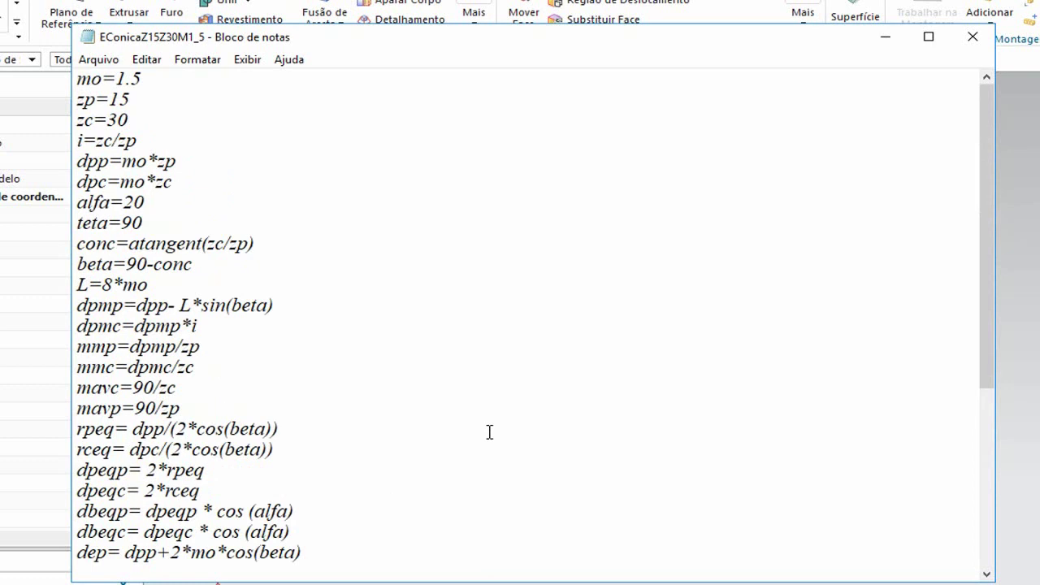
{"action": "scroll", "coordinate": [490, 431], "scroll_direction": "down", "scroll_amount": 3}
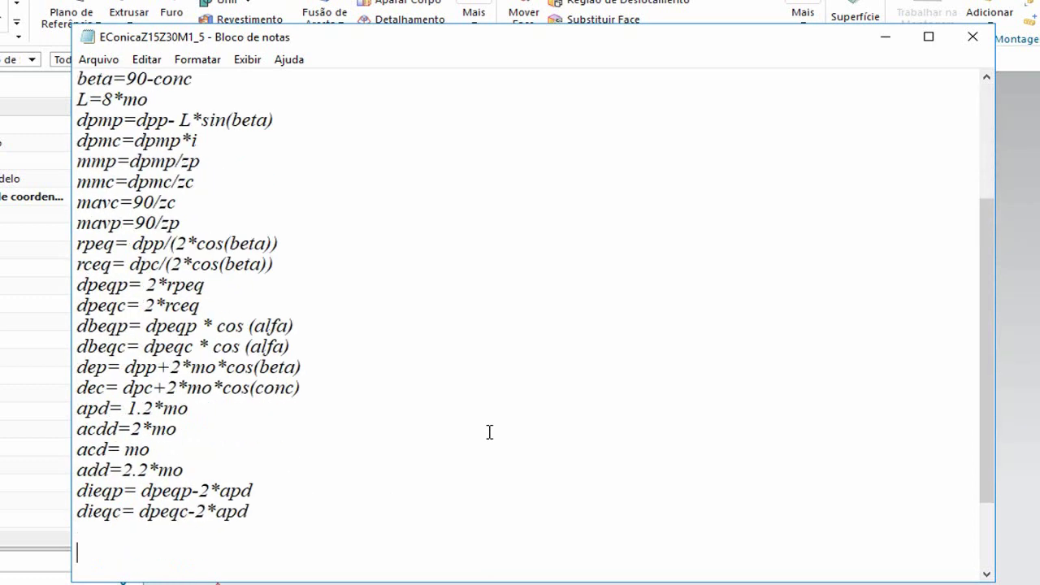
{"action": "scroll", "coordinate": [490, 431], "scroll_direction": "down", "scroll_amount": 2}
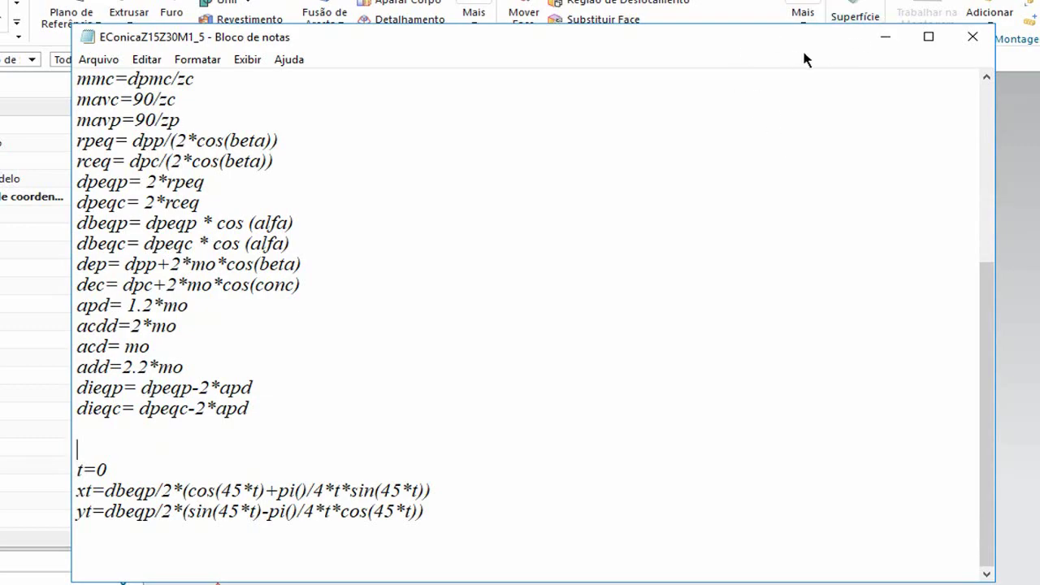
- Return to NX and open the Expressions editor from the Ferramentas tab
{"action": "left_click", "coordinate": [885, 47]}
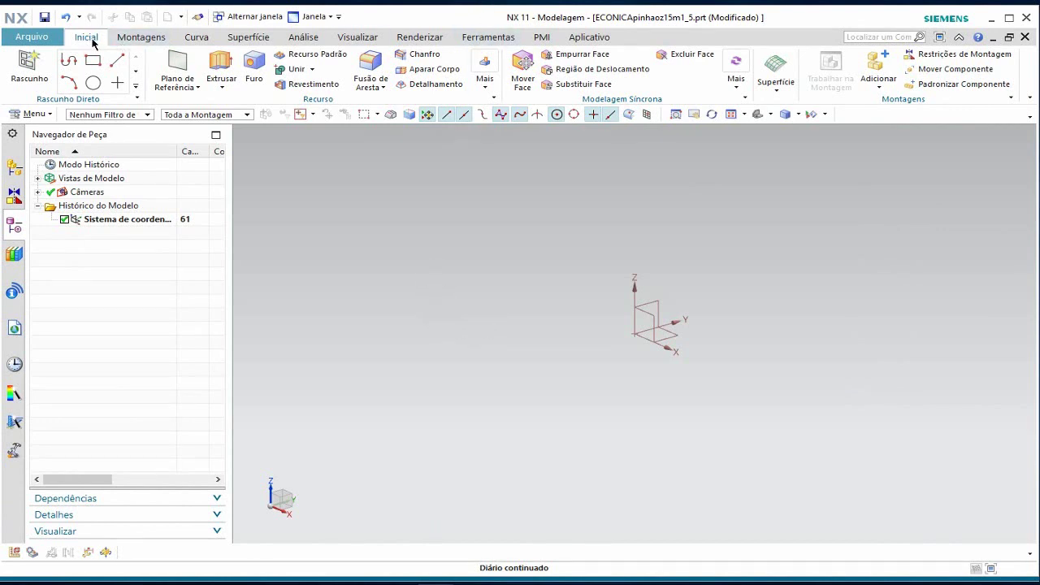
{"action": "left_click", "coordinate": [477, 37]}
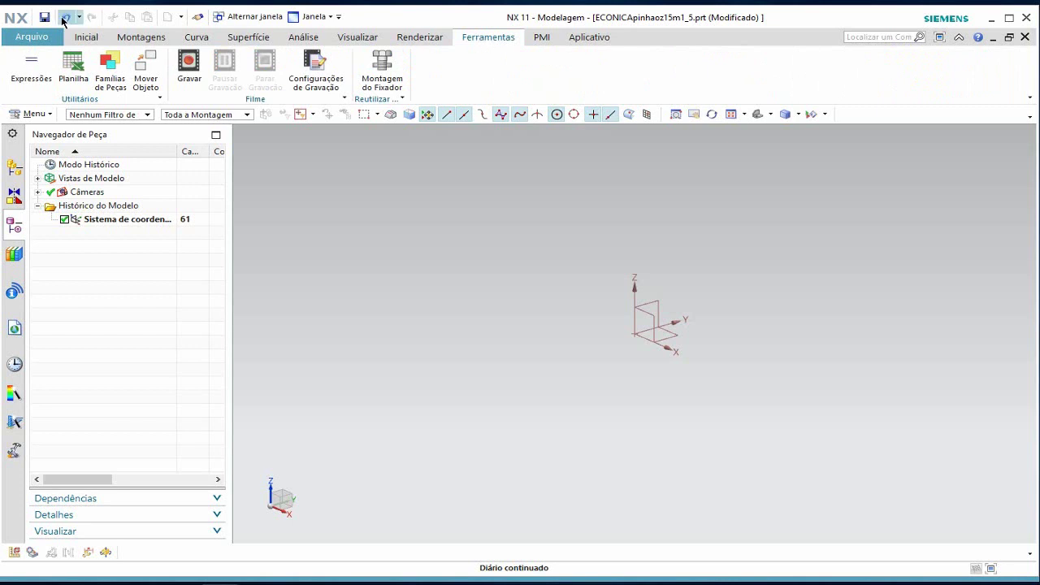
{"action": "left_click", "coordinate": [25, 76]}
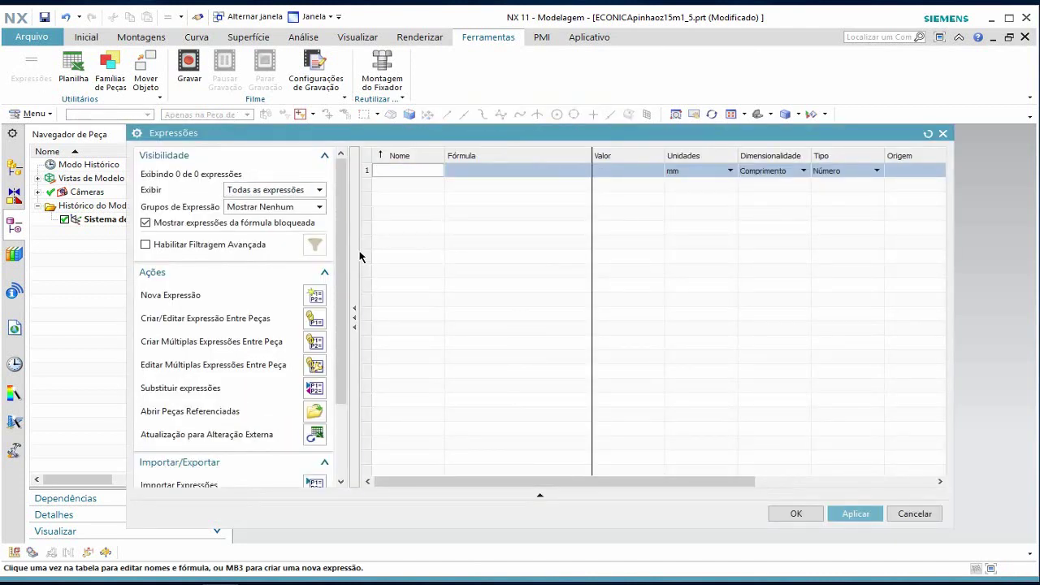
- Reveal the Importar/Exportar options in the Expressions dialog
{"action": "scroll", "coordinate": [343, 236], "scroll_direction": "down", "scroll_amount": 1}
{"action": "left_click_drag", "start_coordinate": [342, 236], "coordinate": [348, 319]}
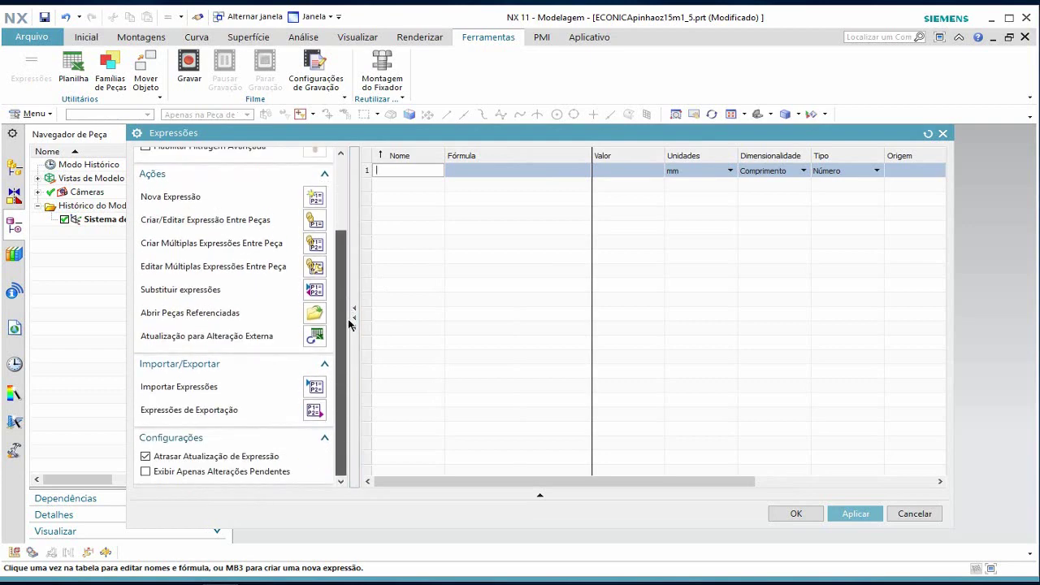
{"action": "left_click", "coordinate": [325, 365]}
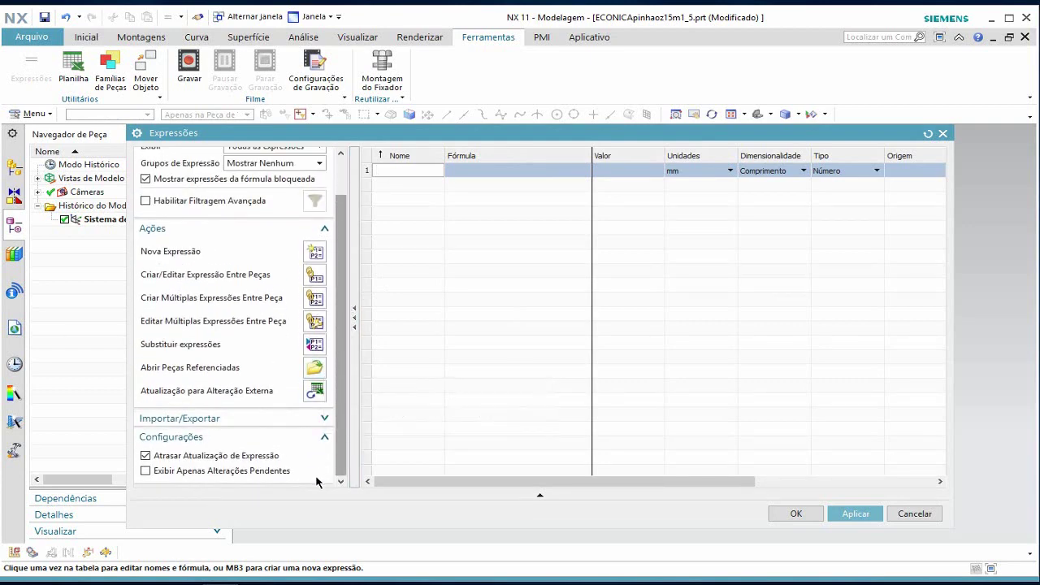
{"action": "left_click", "coordinate": [325, 419]}
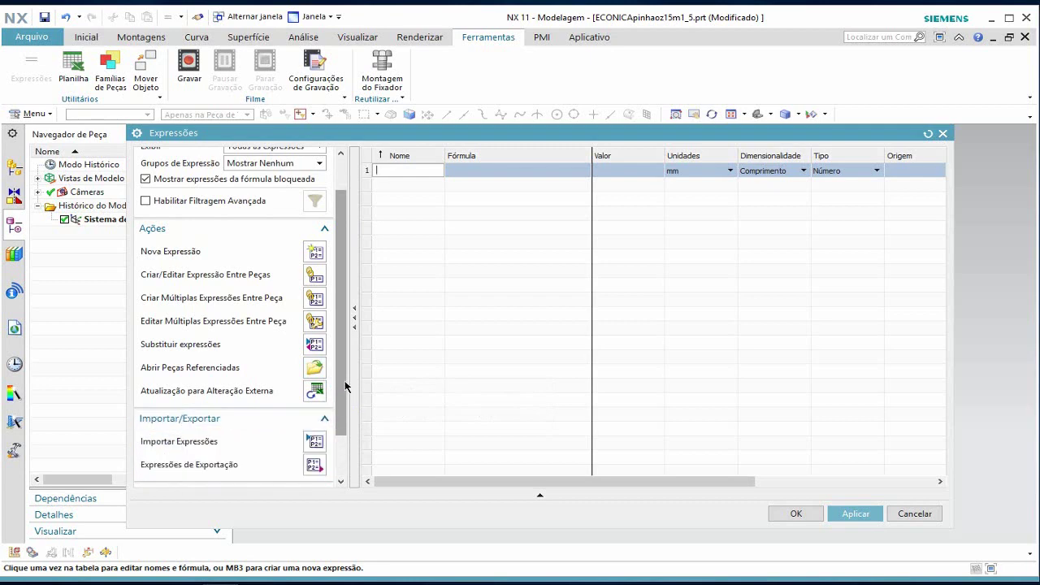
{"action": "left_click_drag", "start_coordinate": [342, 373], "coordinate": [341, 423]}
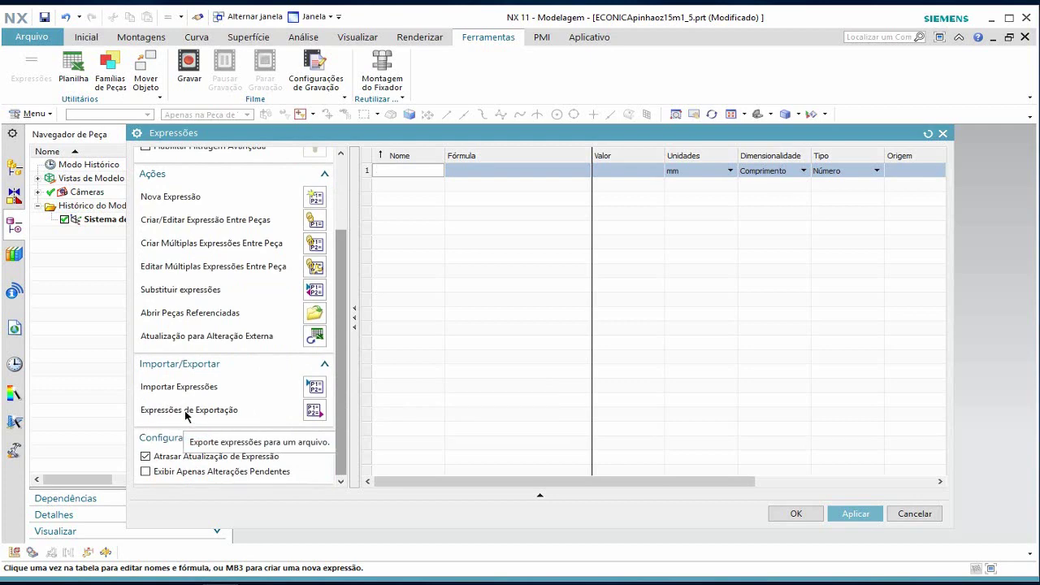
- Import the EConicaZ15Z30M1_5 expression file from the CAMINHÃO BETONEIRA folder
{"action": "left_click", "coordinate": [315, 388]}
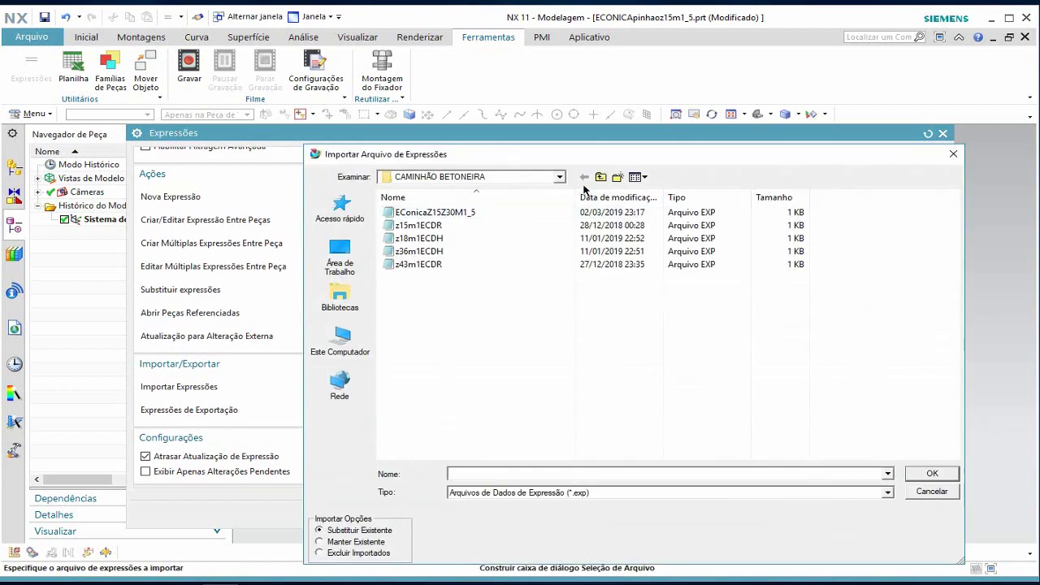
{"action": "left_click_drag", "start_coordinate": [606, 155], "coordinate": [504, 73]}
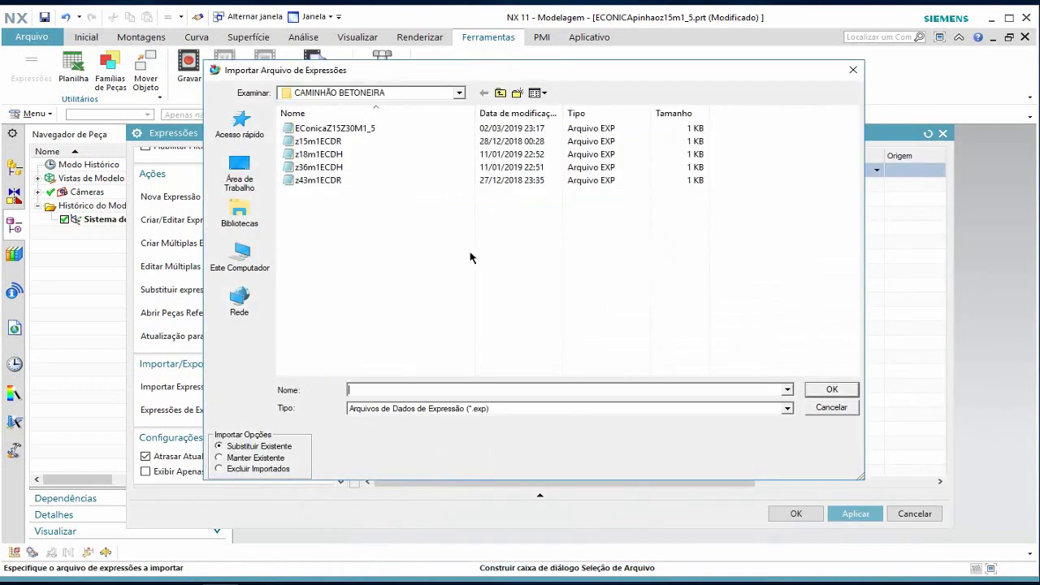
{"action": "left_click", "coordinate": [460, 95]}
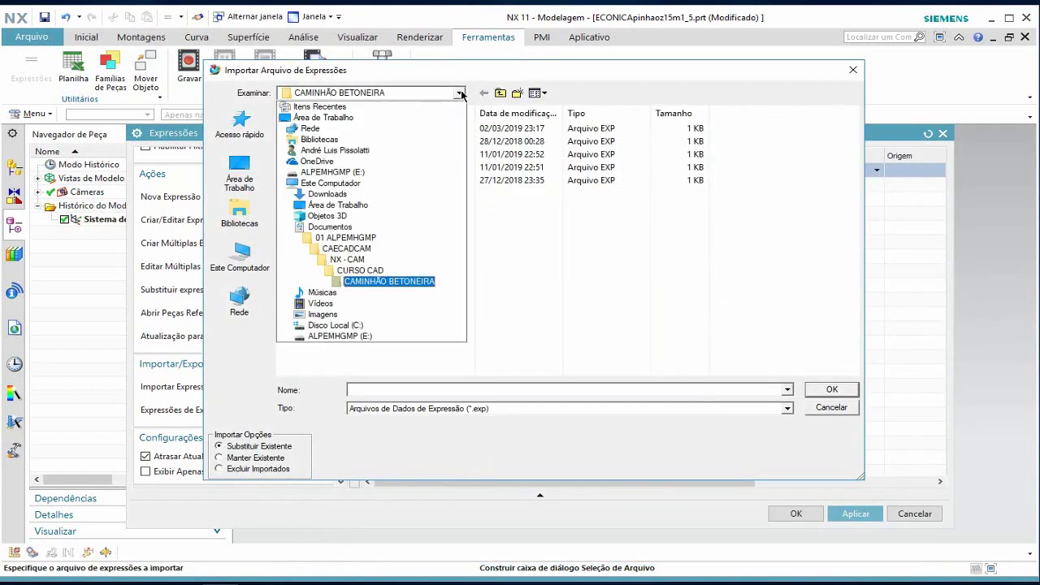
{"action": "left_click", "coordinate": [382, 285]}
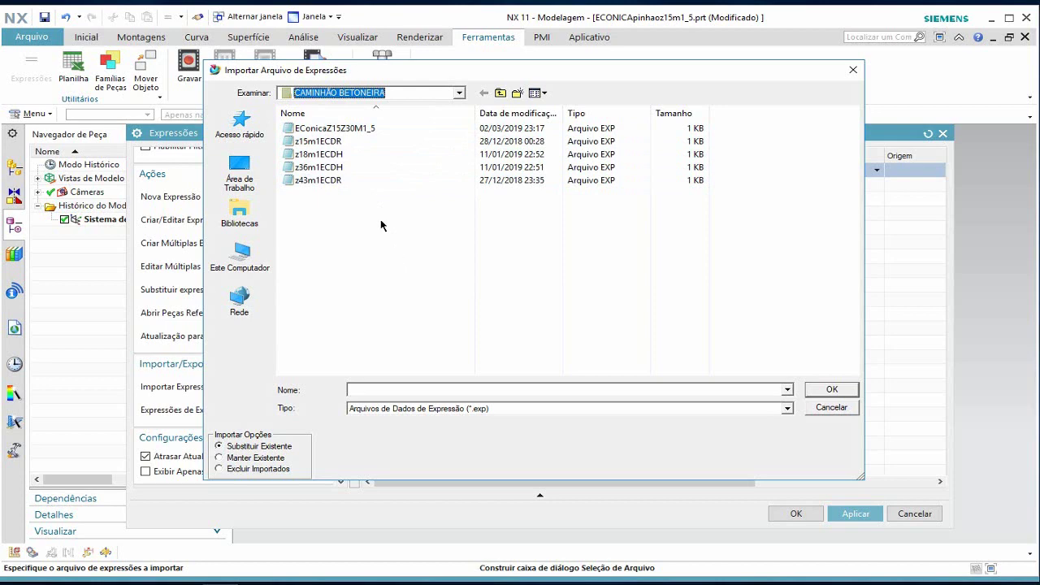
{"action": "left_click", "coordinate": [333, 127]}
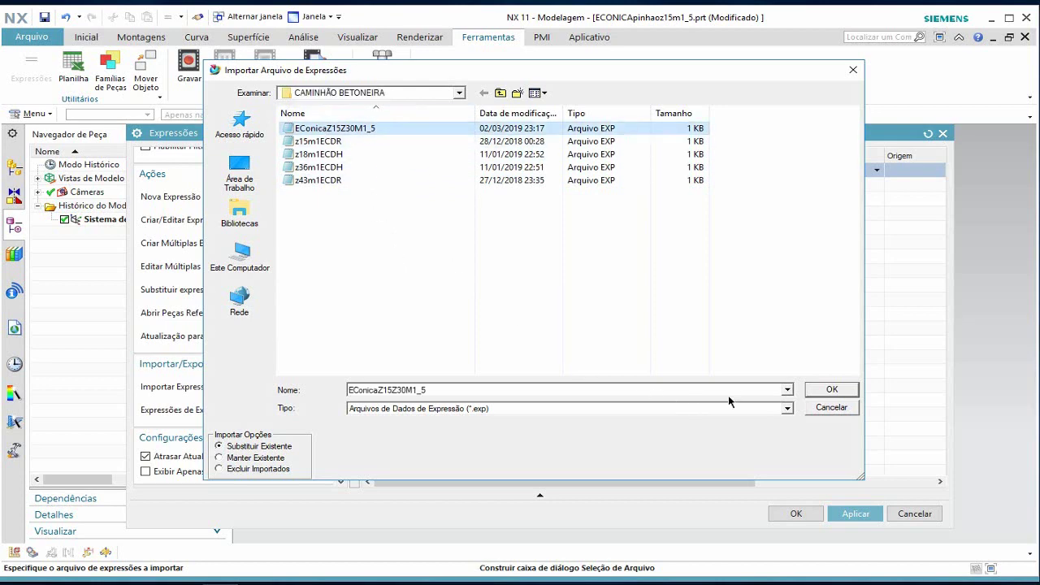
{"action": "left_click", "coordinate": [825, 393]}
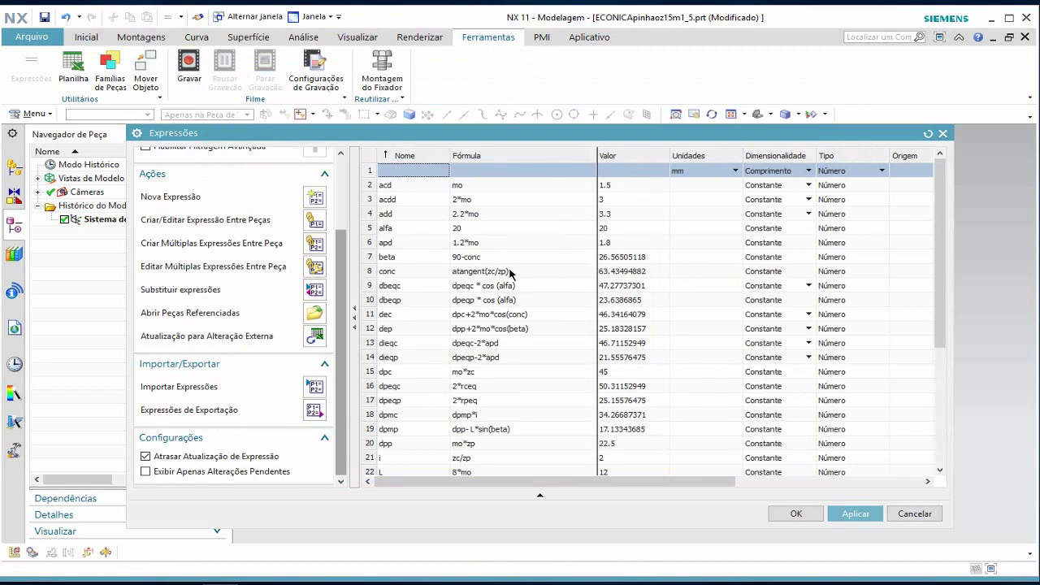
- Review the imported gear expressions, apply them and close the Expressions dialog
{"action": "scroll", "coordinate": [513, 299], "scroll_direction": "down", "scroll_amount": 1}
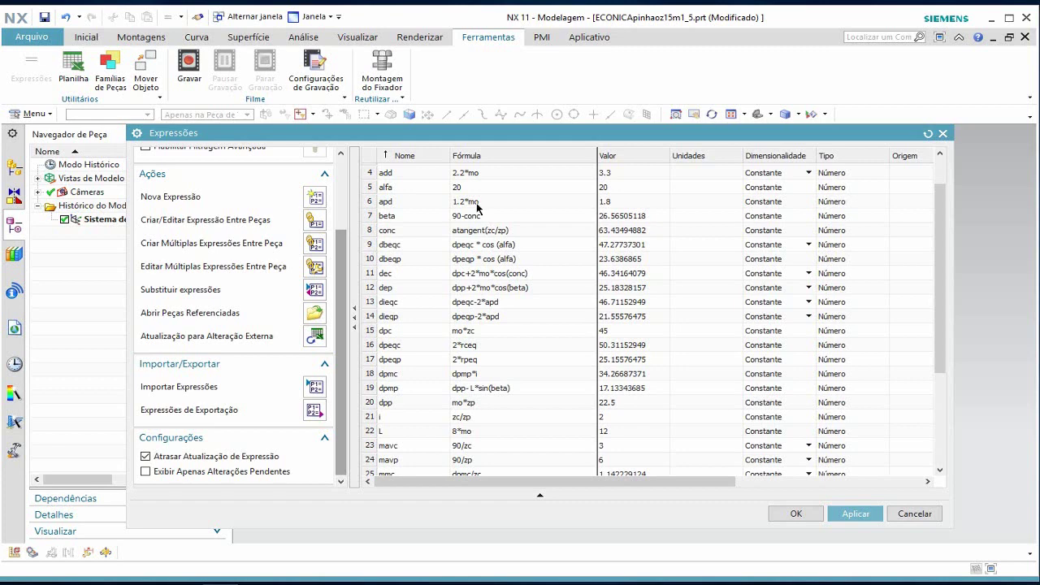
{"action": "scroll", "coordinate": [511, 310], "scroll_direction": "down", "scroll_amount": 4}
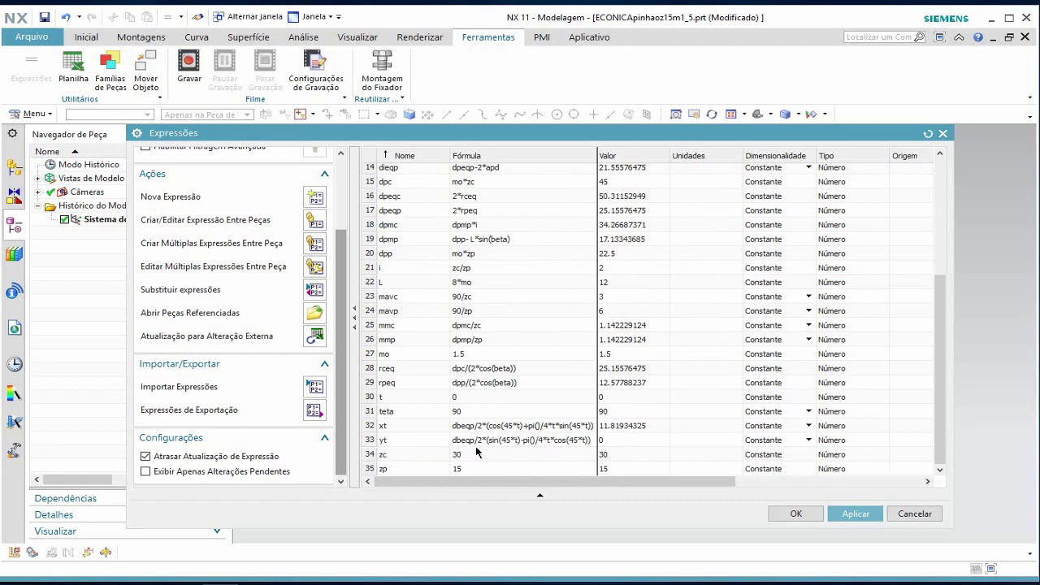
{"action": "scroll", "coordinate": [476, 446], "scroll_direction": "up", "scroll_amount": 5}
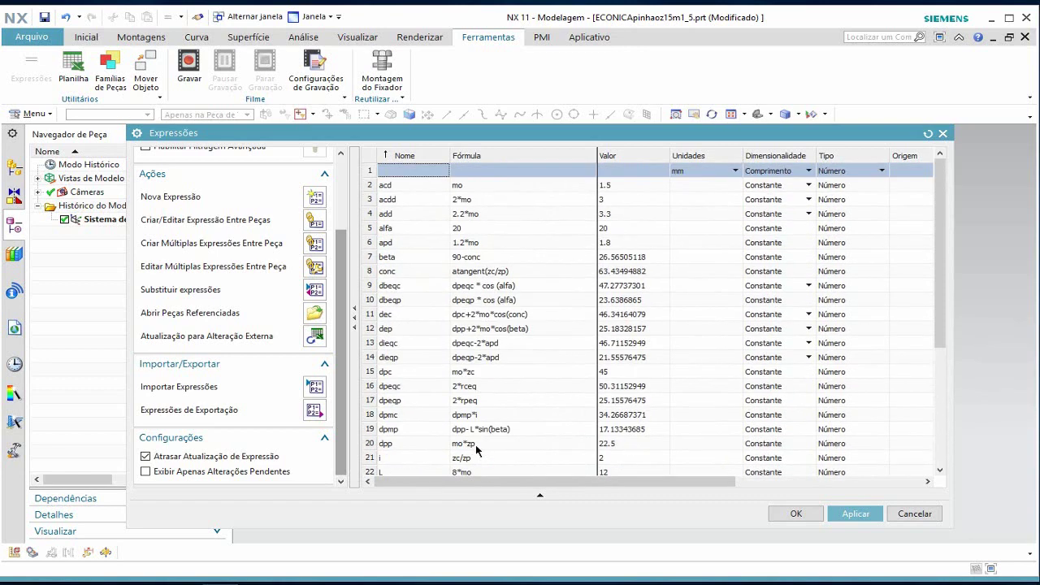
{"action": "left_click", "coordinate": [858, 514]}
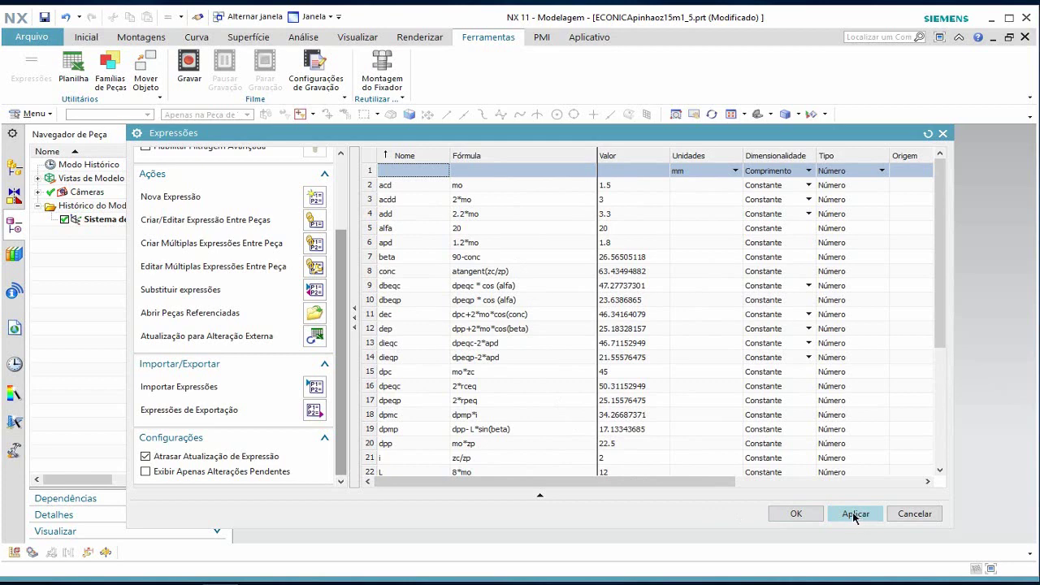
{"action": "left_click", "coordinate": [796, 513]}
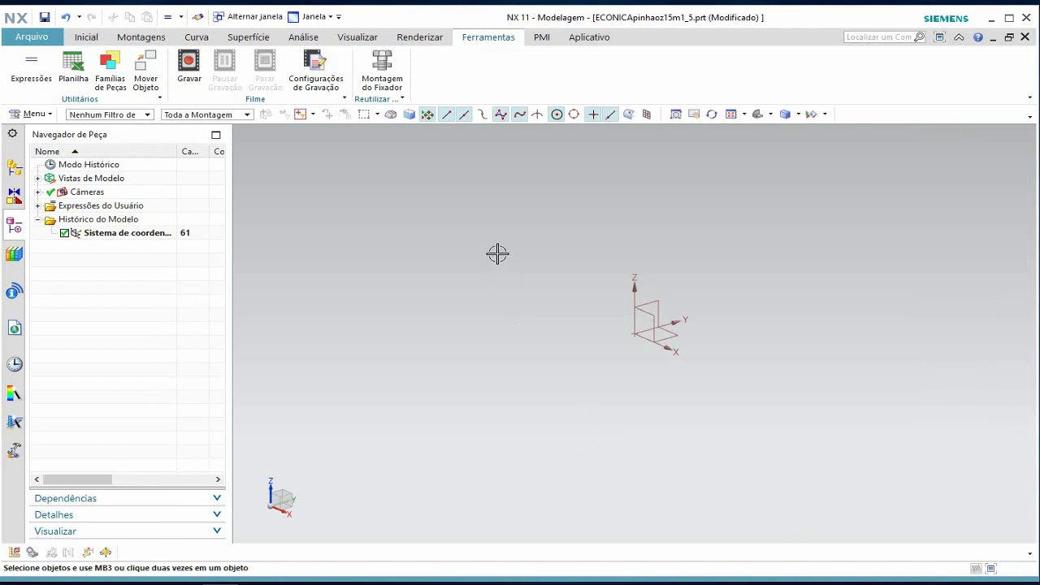
- Switch the ribbon to the Inicial tab
{"action": "left_click", "coordinate": [82, 40]}
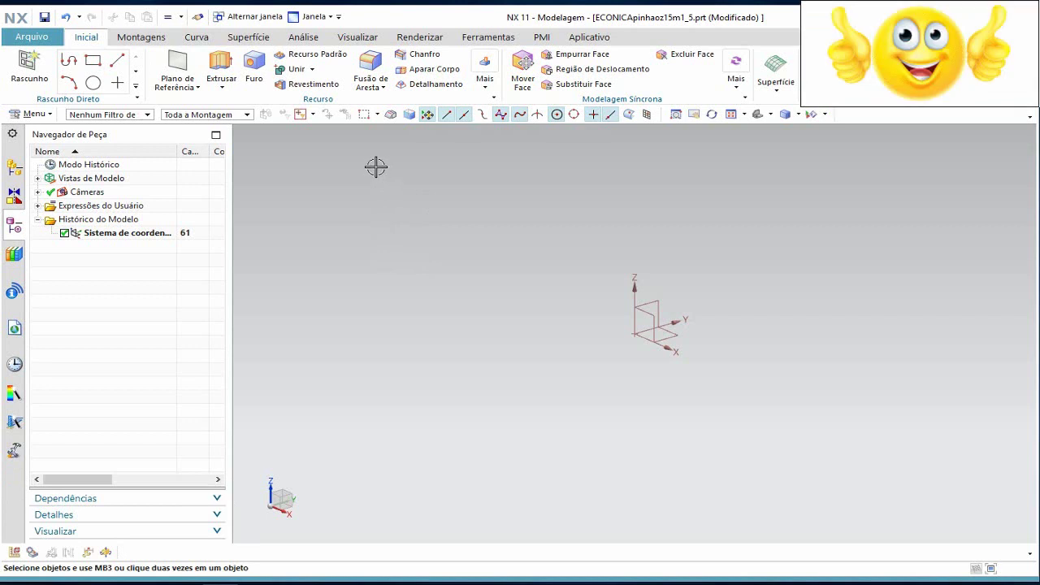
- Create a sketch on the default XY plane, then bring up the gear drawing PDF
{"action": "left_click", "coordinate": [26, 68]}
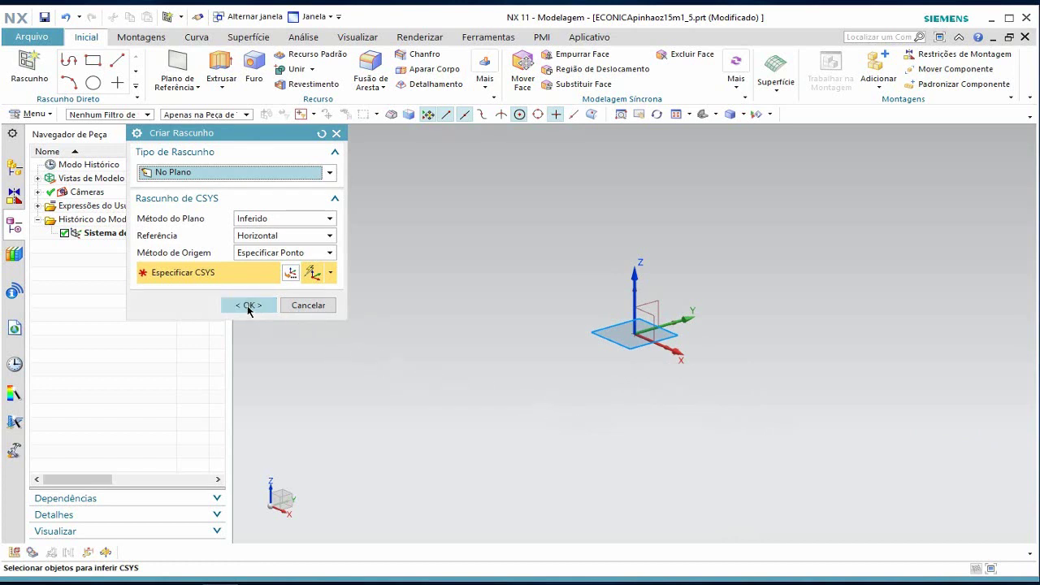
{"action": "left_click", "coordinate": [248, 307]}
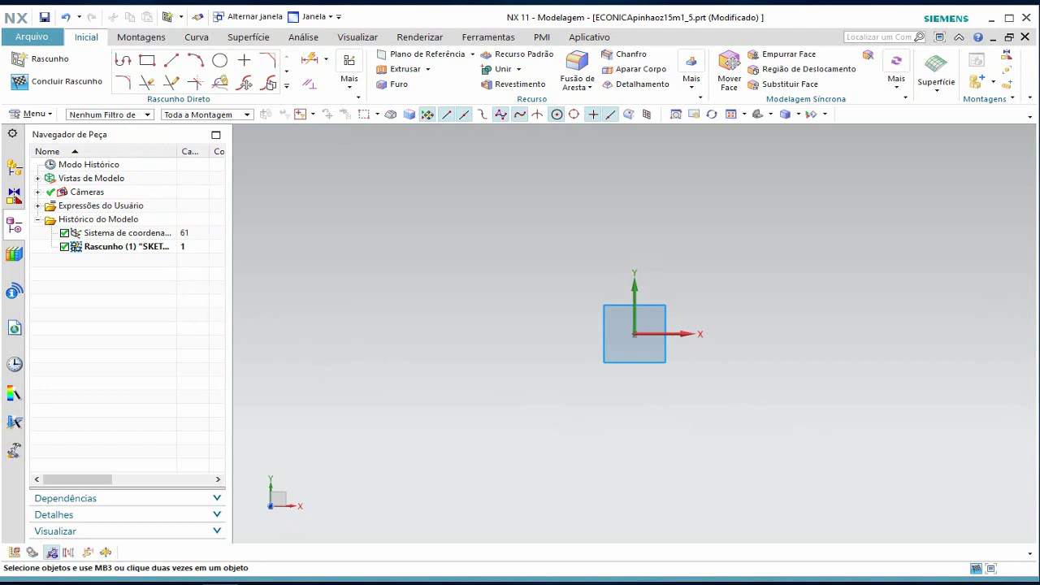
{"action": "key", "text": "alt+Tab"}
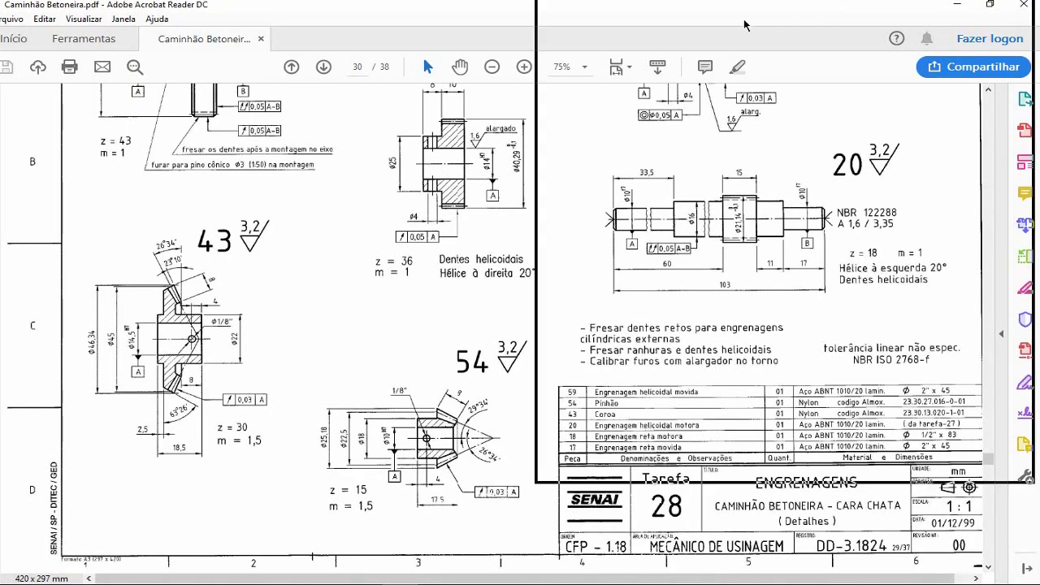
- Draw a 134-long horizontal line from the sketch origin along the X axis
{"action": "key", "text": "alt+Tab"}
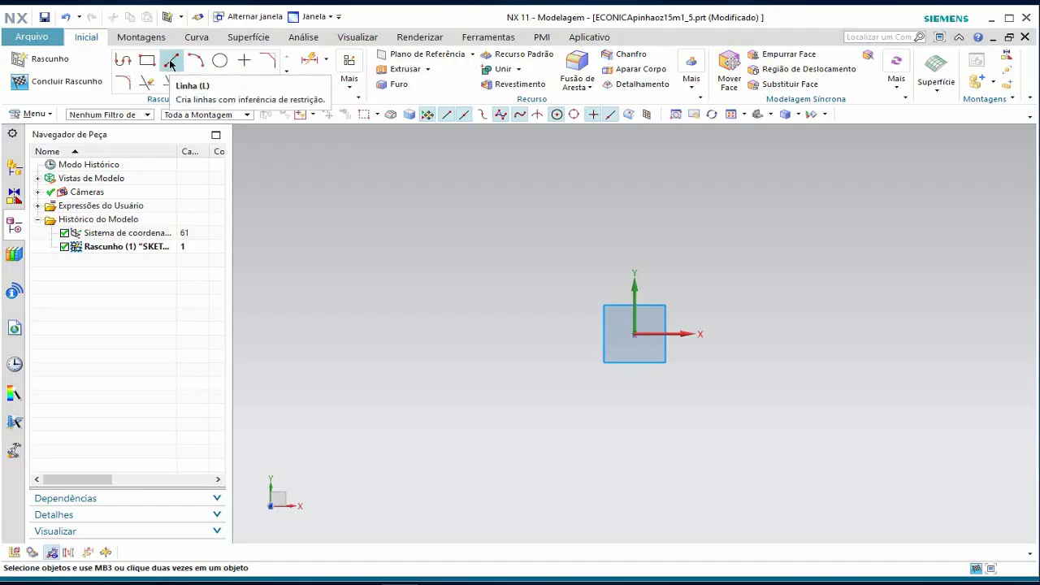
{"action": "left_click", "coordinate": [171, 62]}
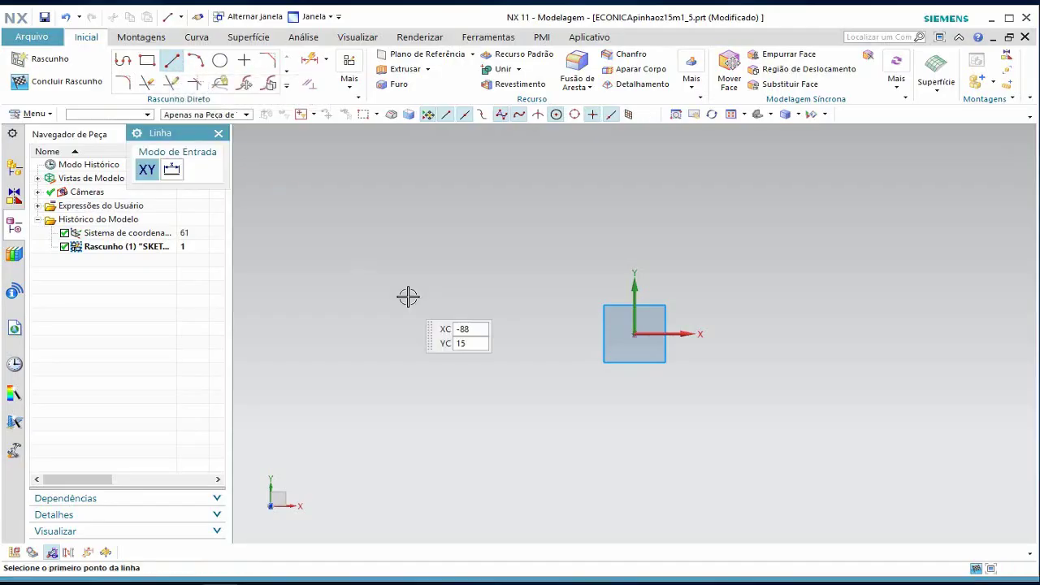
{"action": "left_click", "coordinate": [635, 333]}
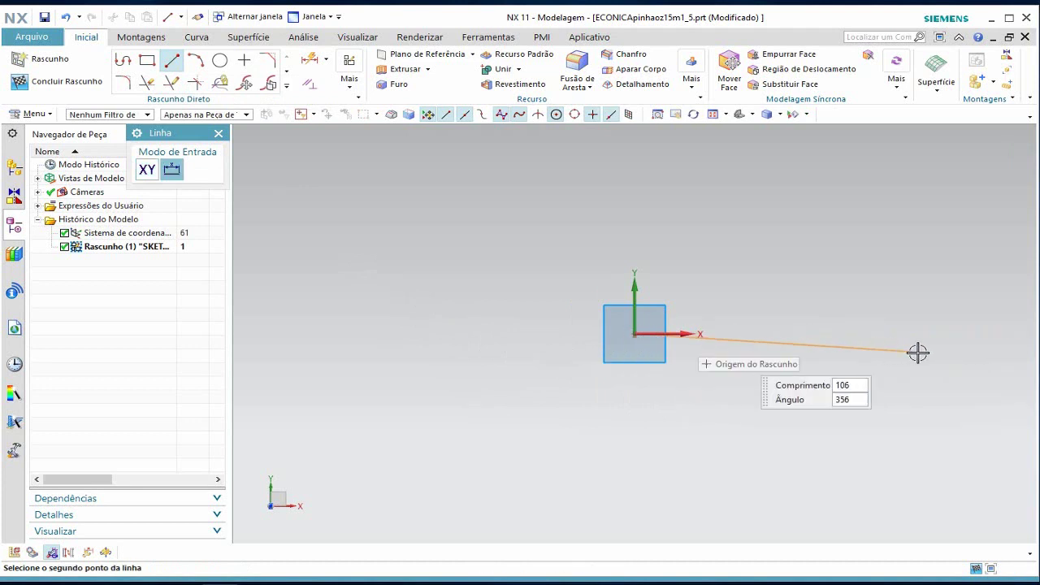
{"action": "left_click", "coordinate": [990, 333]}
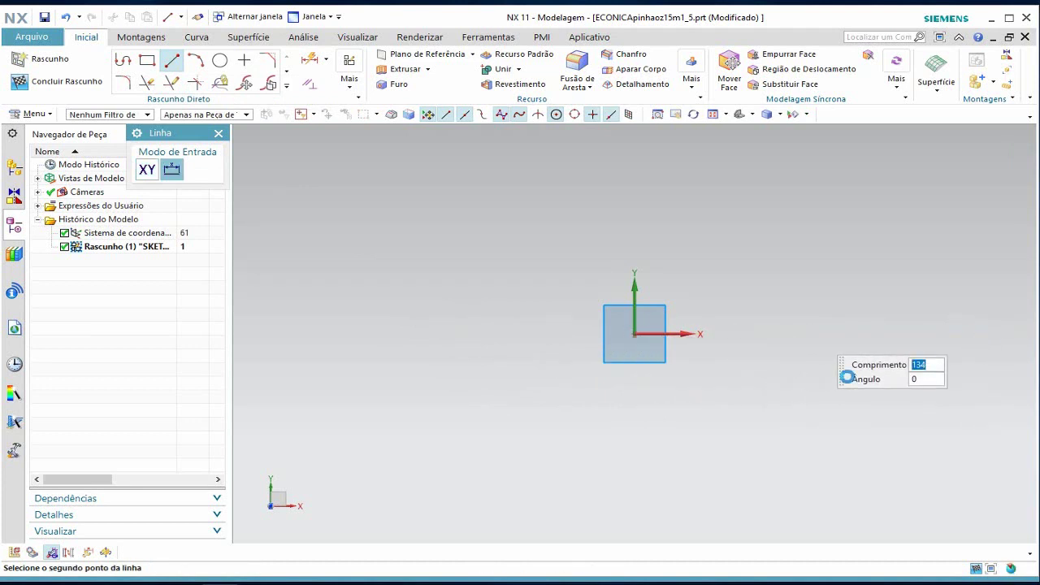
{"action": "key", "text": "Escape"}
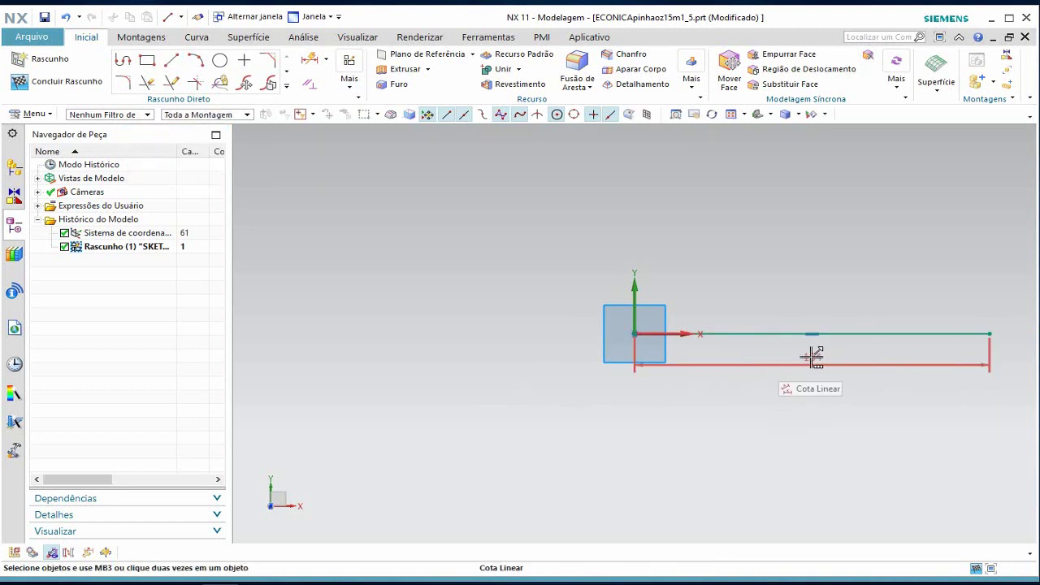
- Turn off continuous auto dimensioning, delete the 134 dimension, and make the line reference
{"action": "left_click", "coordinate": [349, 81]}
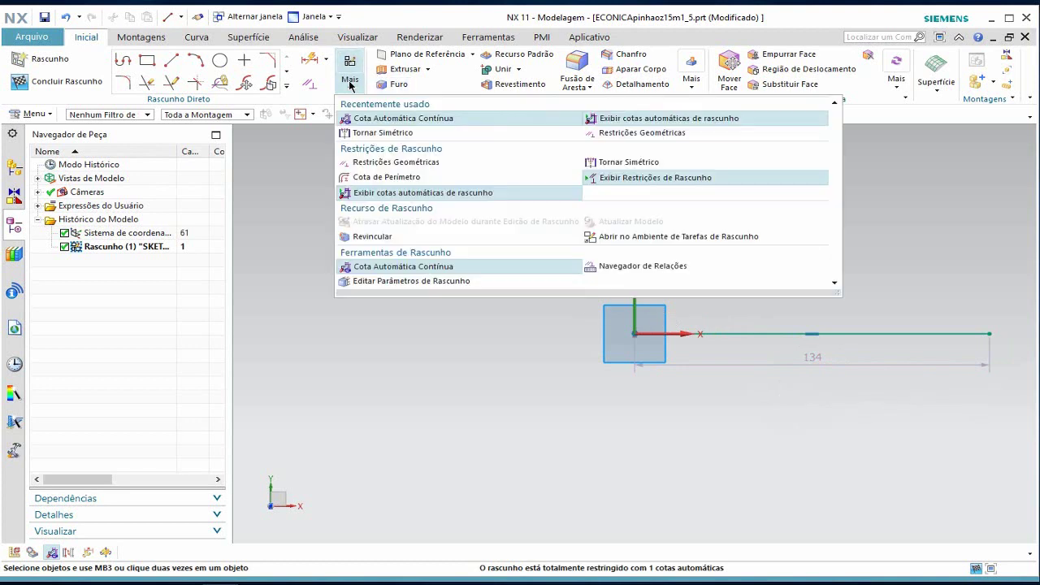
{"action": "left_click", "coordinate": [376, 119]}
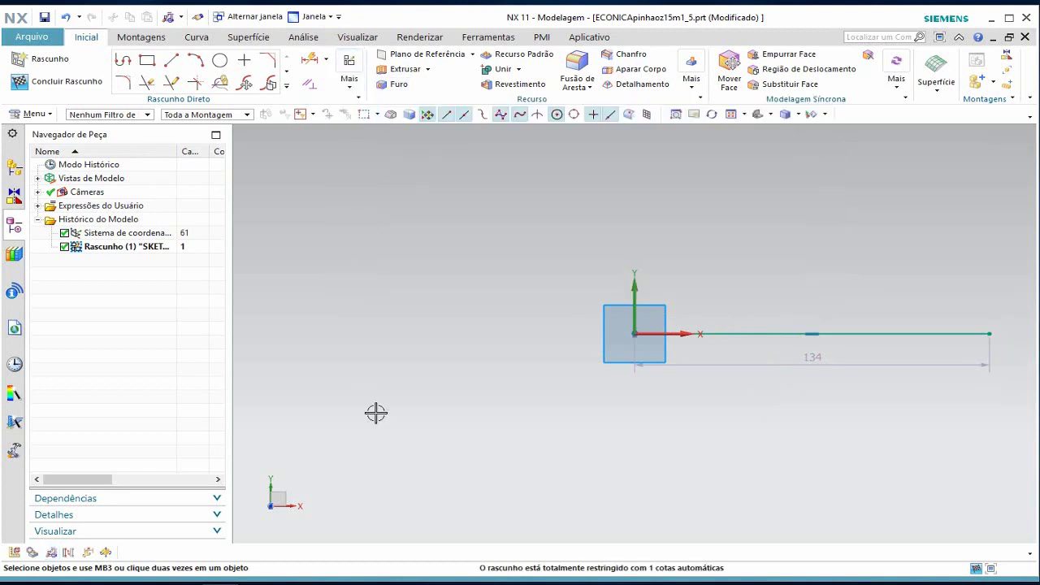
{"action": "left_click", "coordinate": [824, 364]}
{"action": "key", "text": "Delete"}
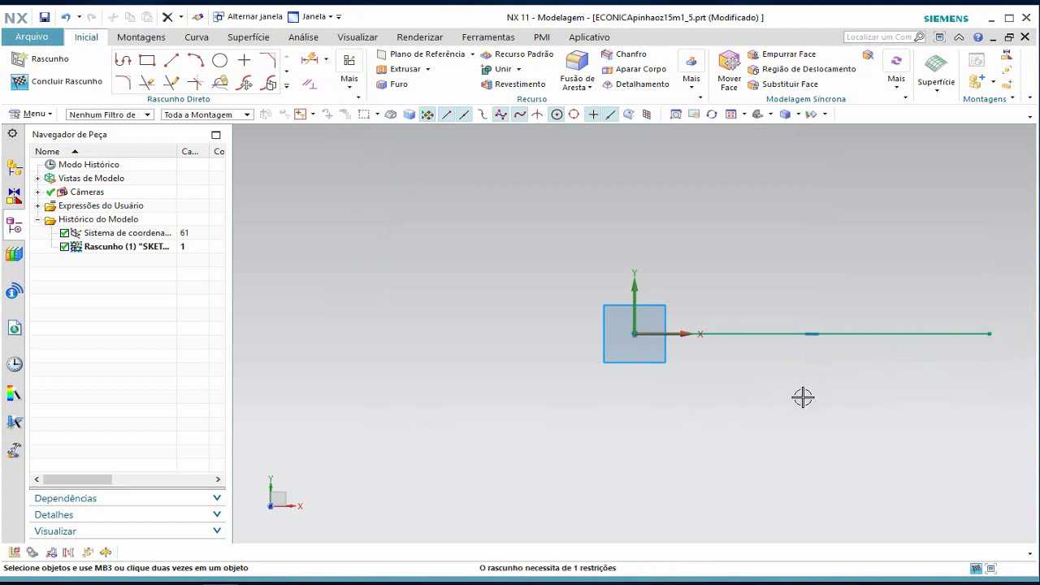
{"action": "left_click", "coordinate": [745, 333]}
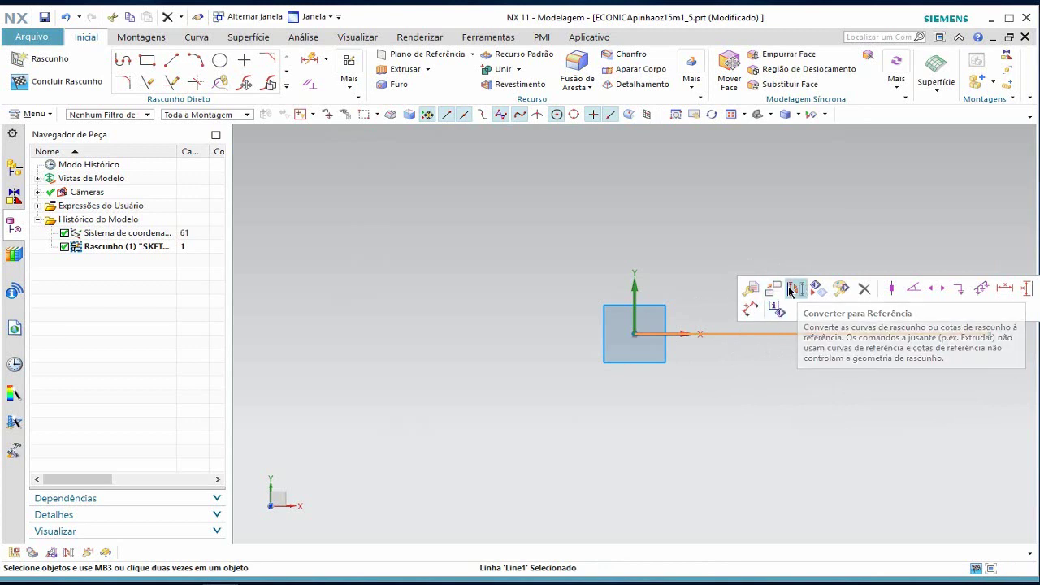
{"action": "left_click", "coordinate": [817, 288]}
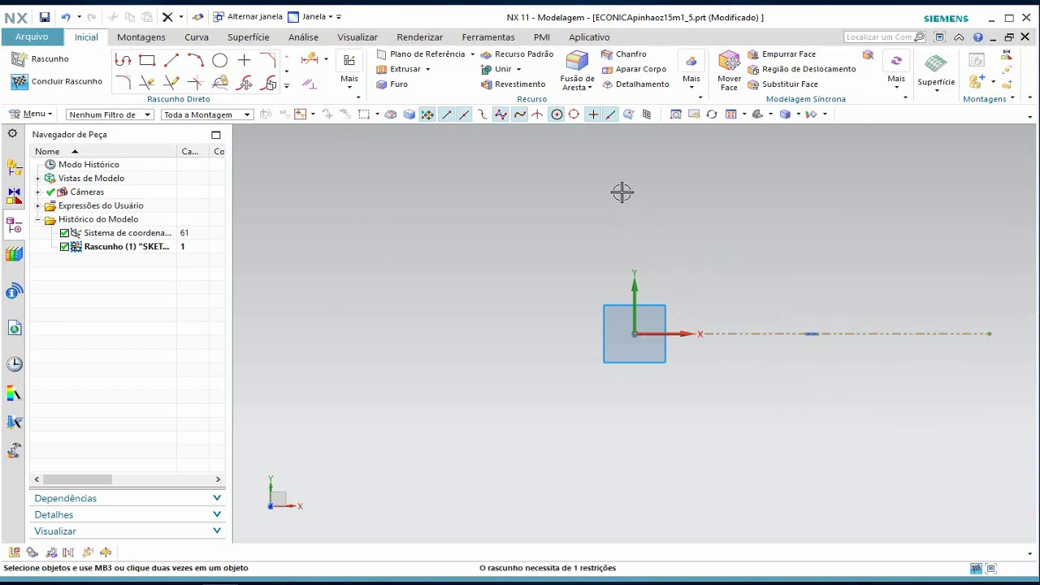
- Draw two parallel horizontal lines above the X axis
{"action": "left_click", "coordinate": [171, 64]}
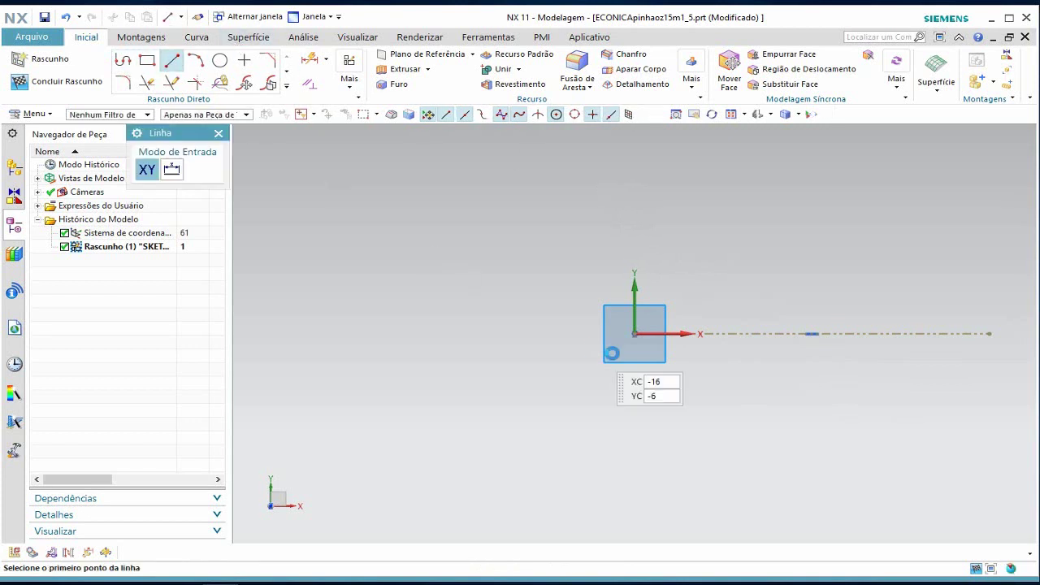
{"action": "left_click", "coordinate": [524, 262]}
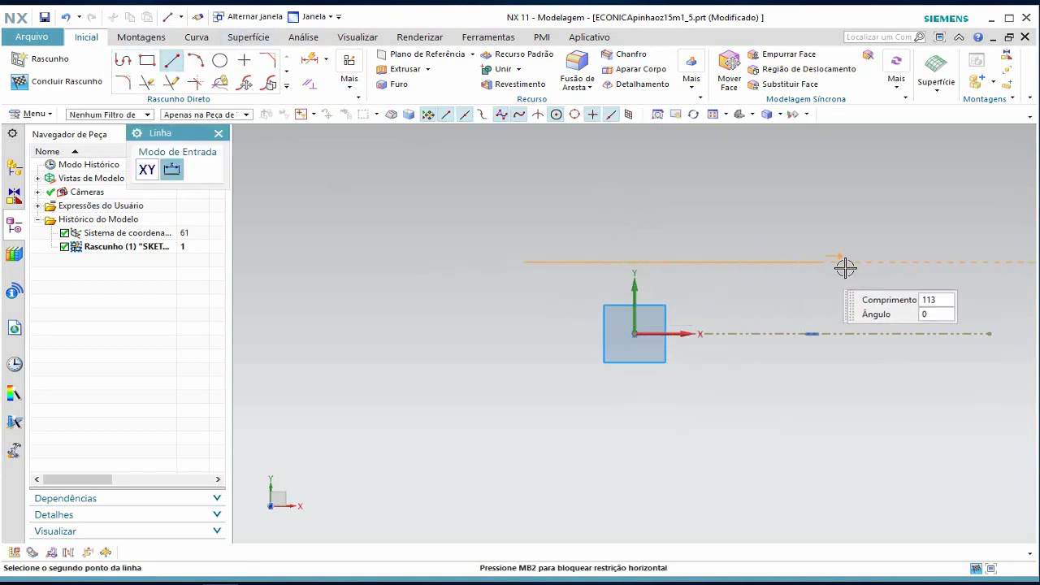
{"action": "left_click", "coordinate": [948, 262]}
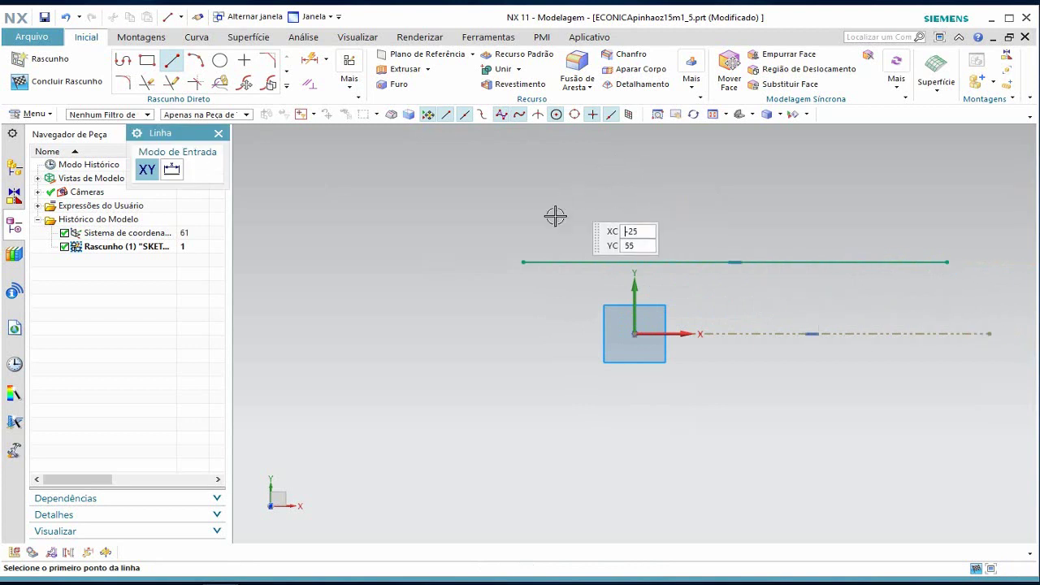
{"action": "left_click", "coordinate": [523, 245]}
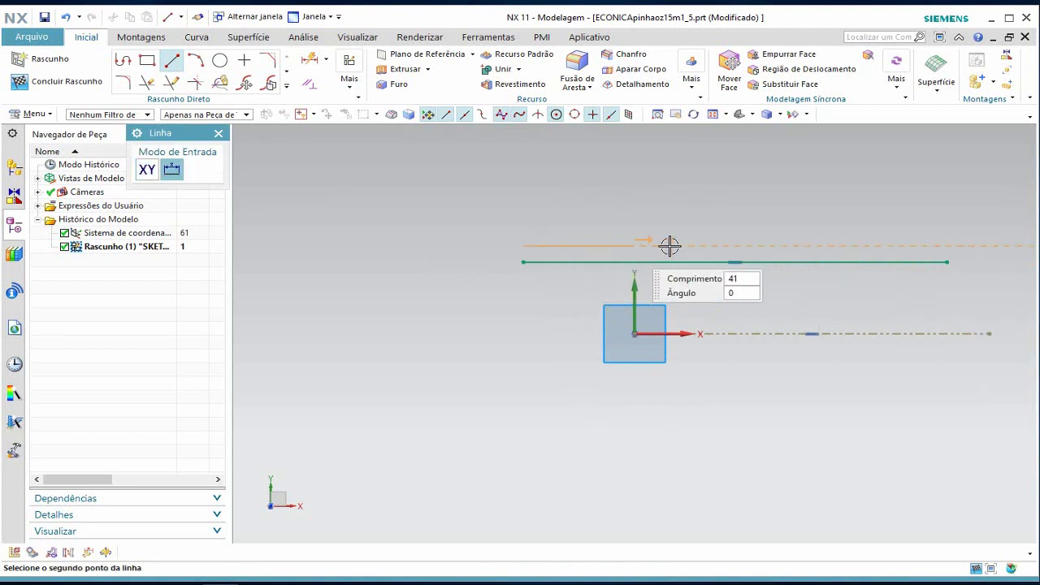
{"action": "left_click", "coordinate": [946, 245]}
{"action": "key", "text": "Escape"}
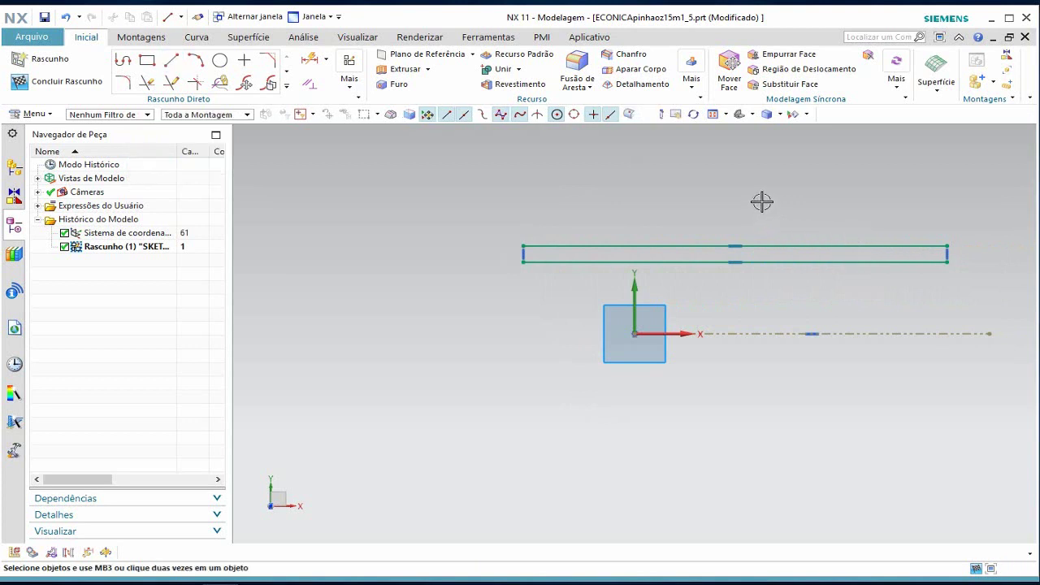
- Convert both new horizontal lines to reference lines
{"action": "left_click", "coordinate": [596, 262]}
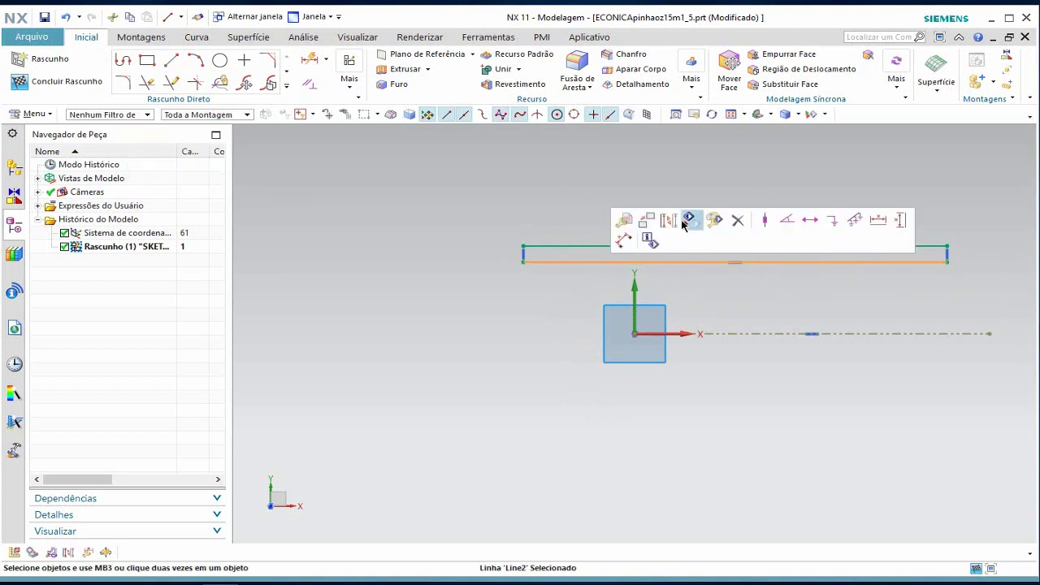
{"action": "left_click", "coordinate": [669, 220]}
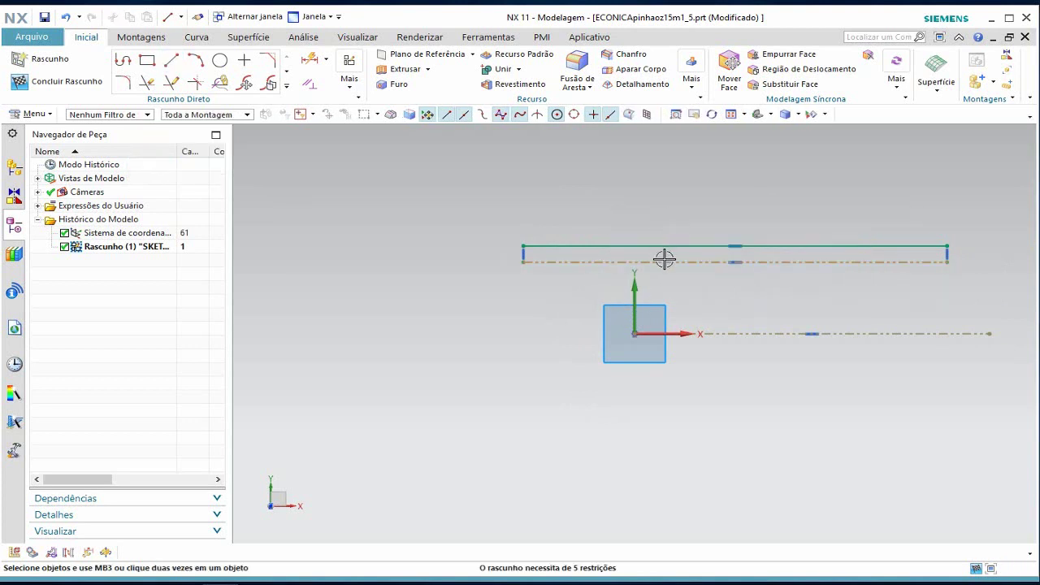
{"action": "left_click", "coordinate": [669, 246]}
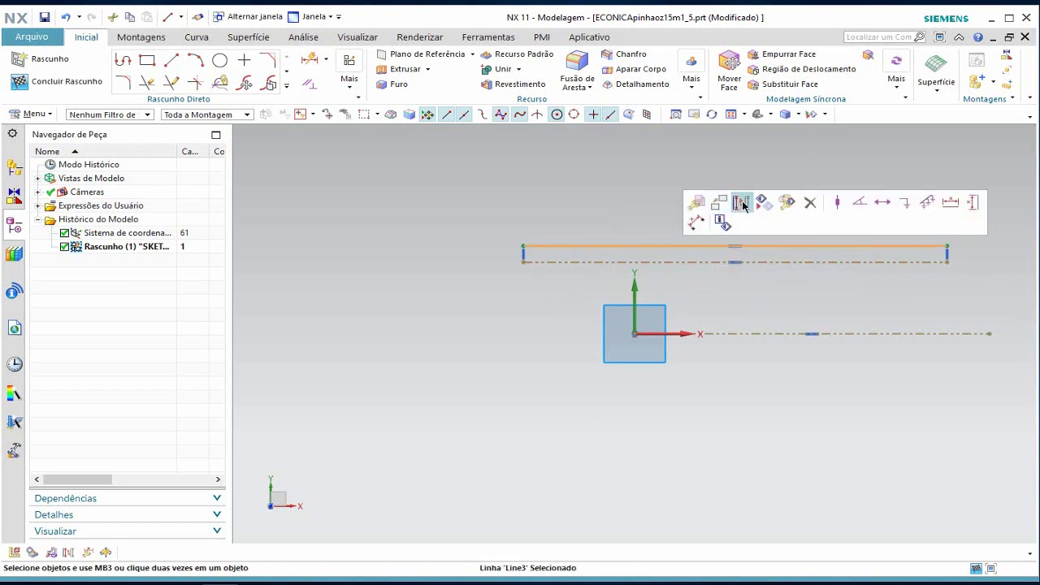
{"action": "left_click", "coordinate": [740, 203]}
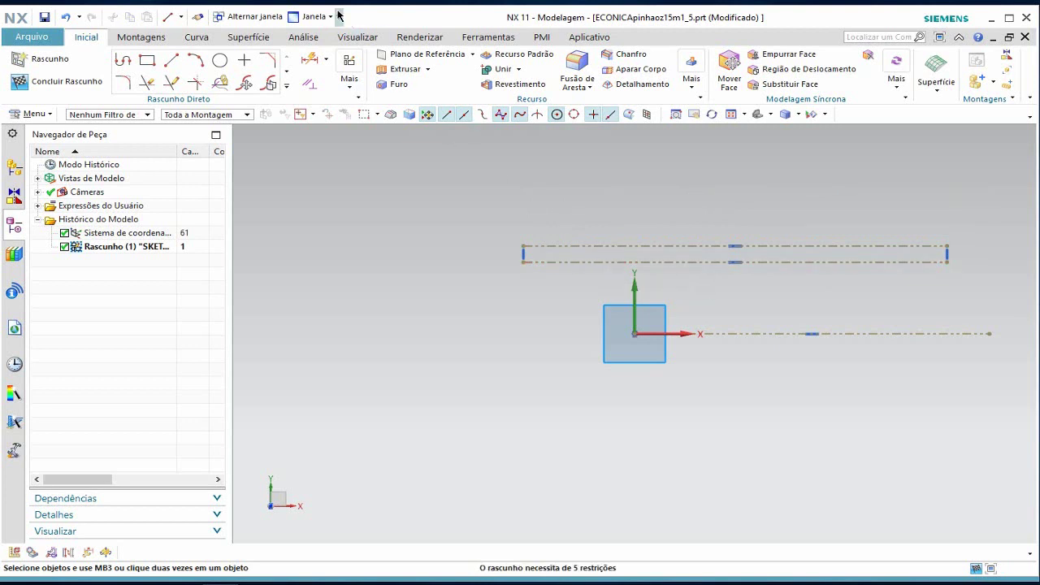
{"action": "left_click", "coordinate": [310, 58]}
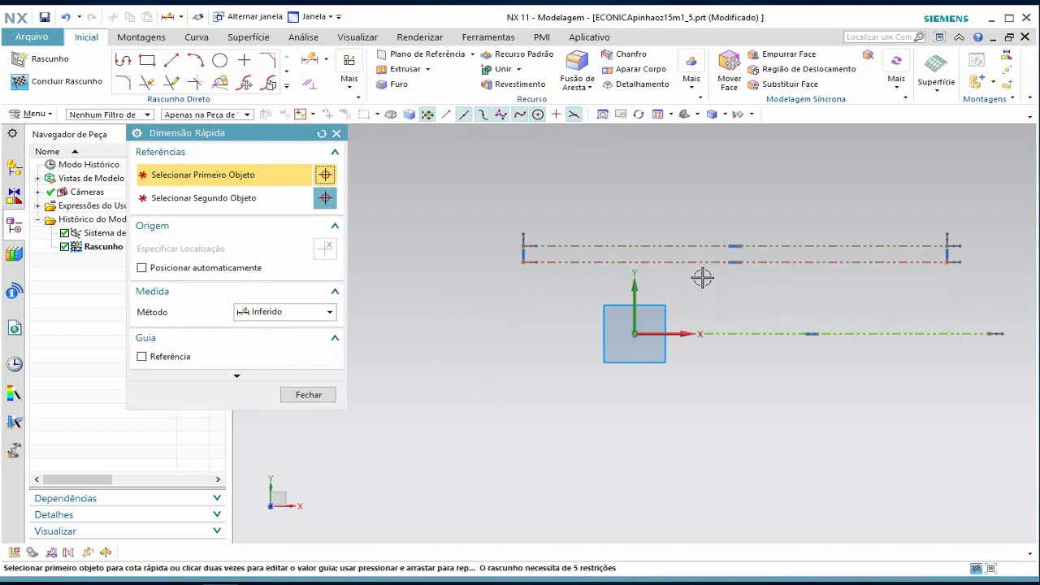
- Dimension the lower reference line's height above the X axis as p6 = dpp/2
{"action": "left_click", "coordinate": [692, 262]}
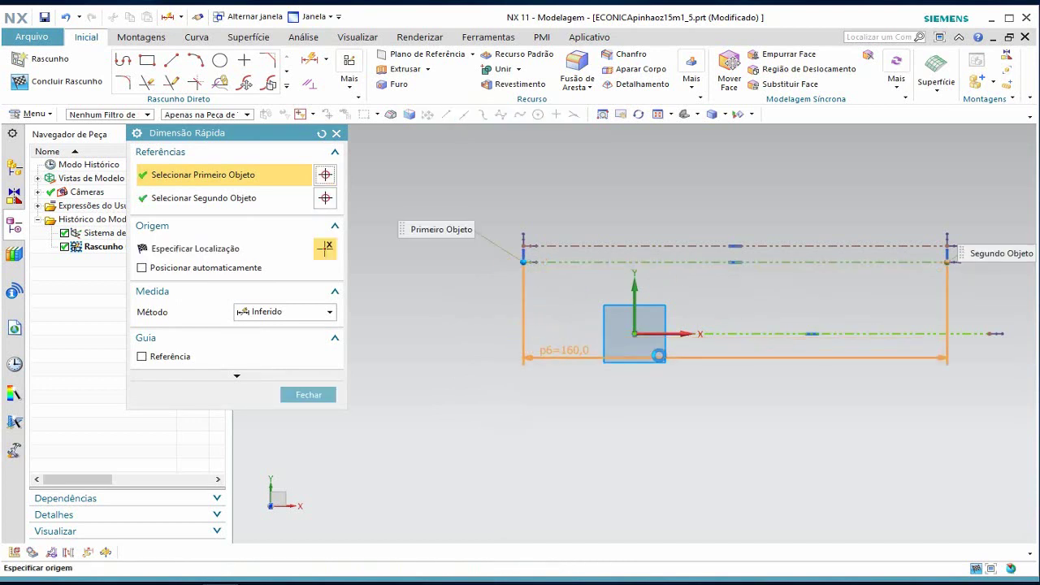
{"action": "left_click", "coordinate": [749, 332]}
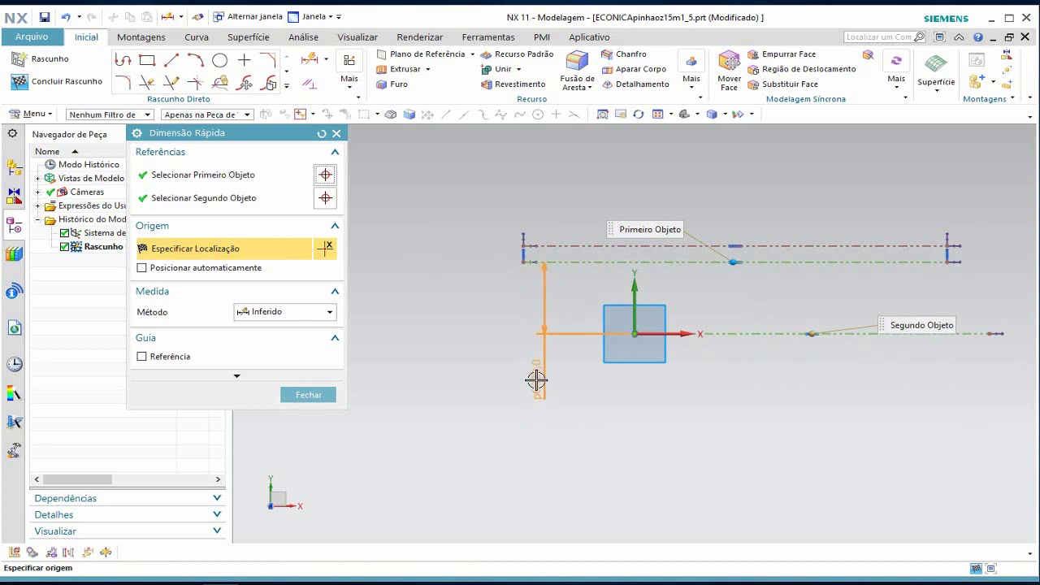
{"action": "left_click", "coordinate": [538, 374]}
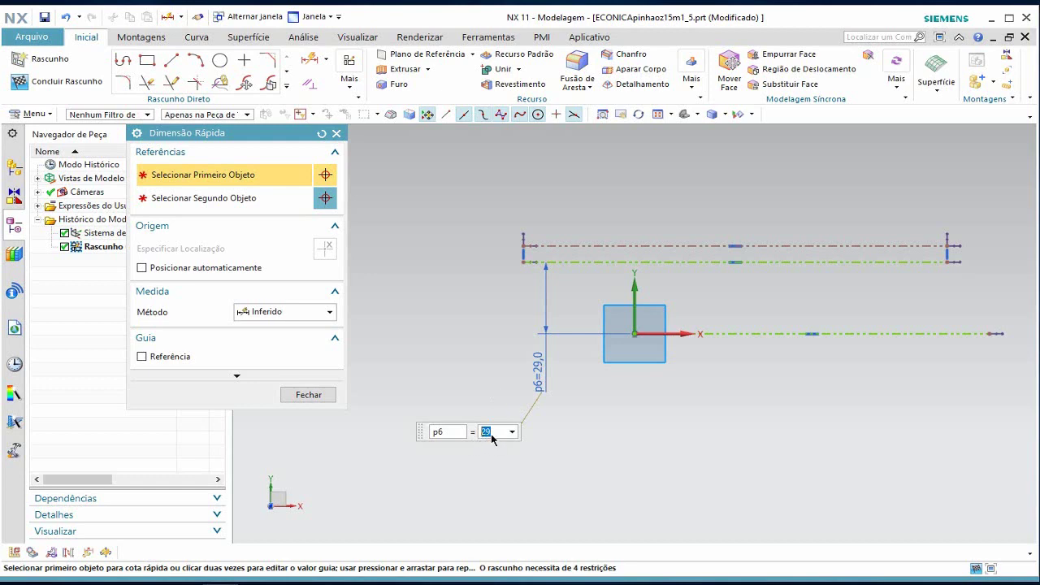
{"action": "type", "text": "d"}
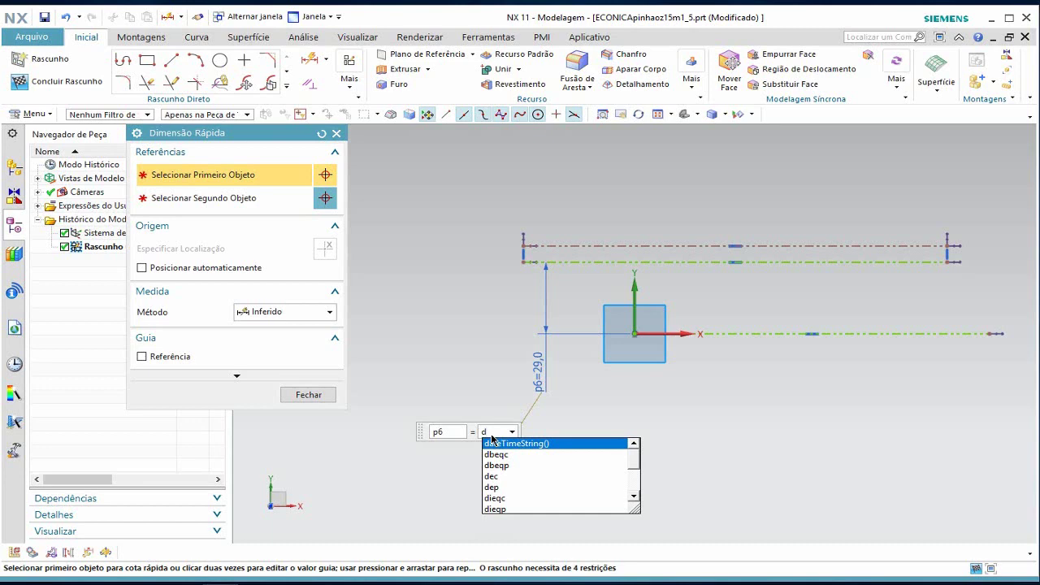
{"action": "type", "text": "p"}
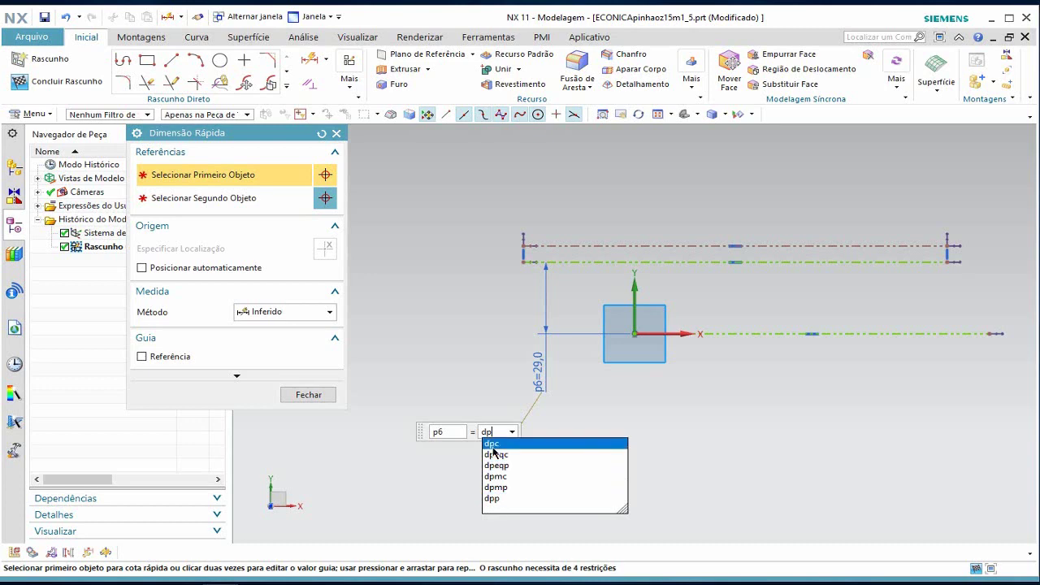
{"action": "left_click", "coordinate": [492, 498]}
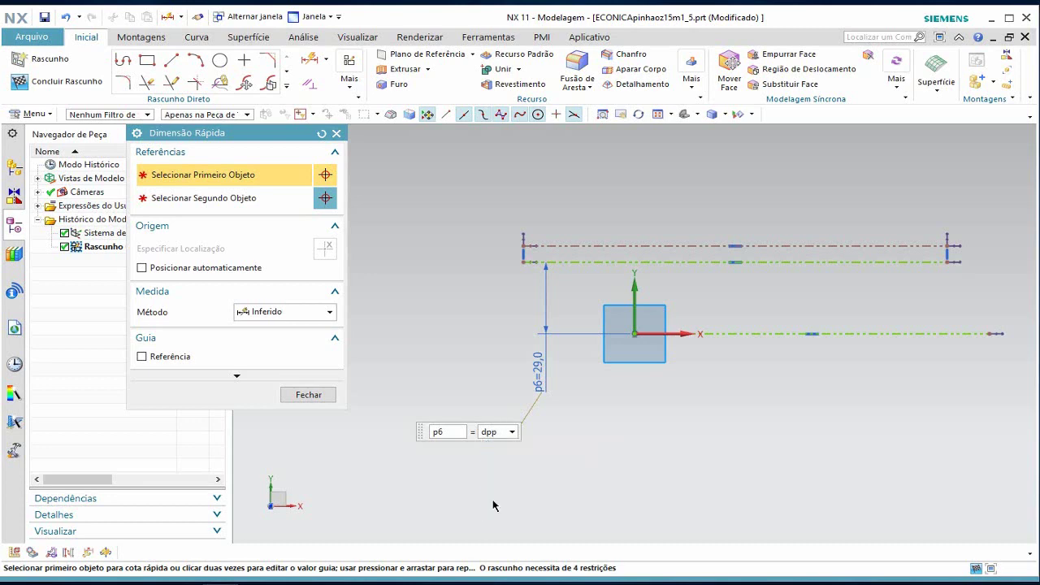
{"action": "type", "text": "/"}
{"action": "type", "text": "4"}
{"action": "key", "text": "Return"}
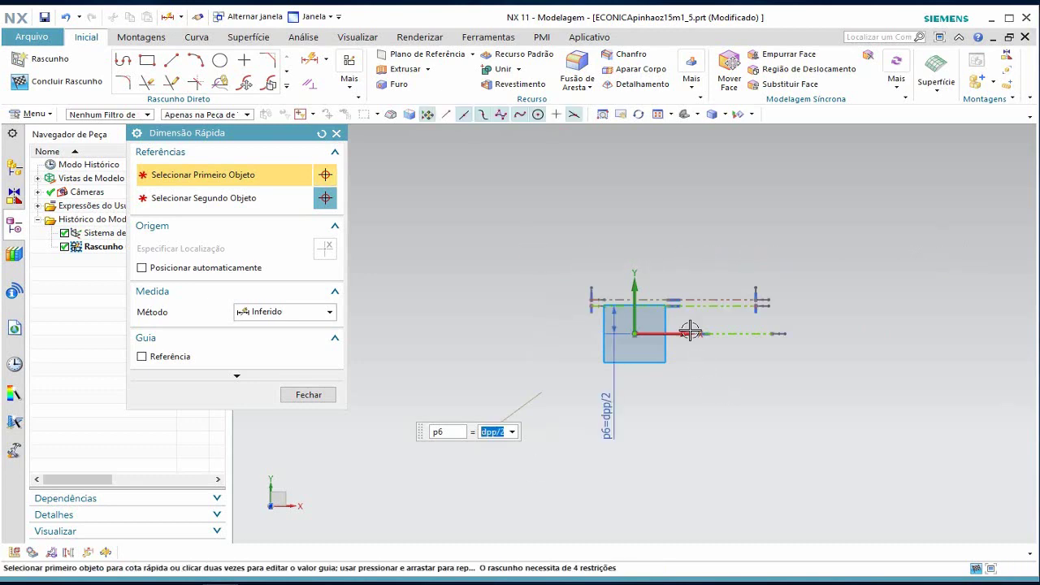
{"action": "scroll", "coordinate": [688, 319], "scroll_direction": "up", "scroll_amount": 1}
{"action": "scroll", "coordinate": [689, 318], "scroll_direction": "up", "scroll_amount": 1}
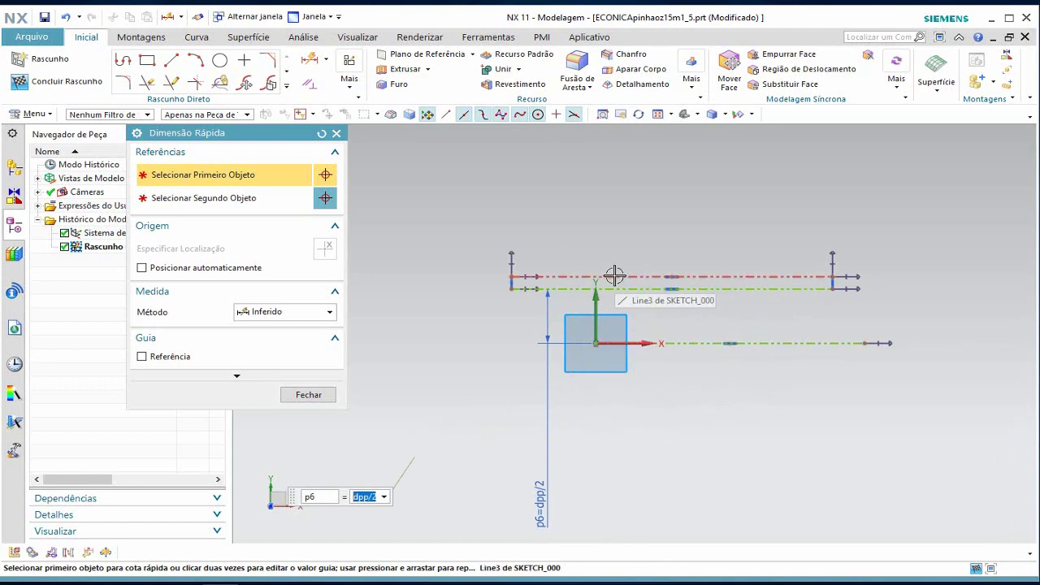
{"action": "key", "text": "Escape"}
{"action": "key", "text": "Escape"}
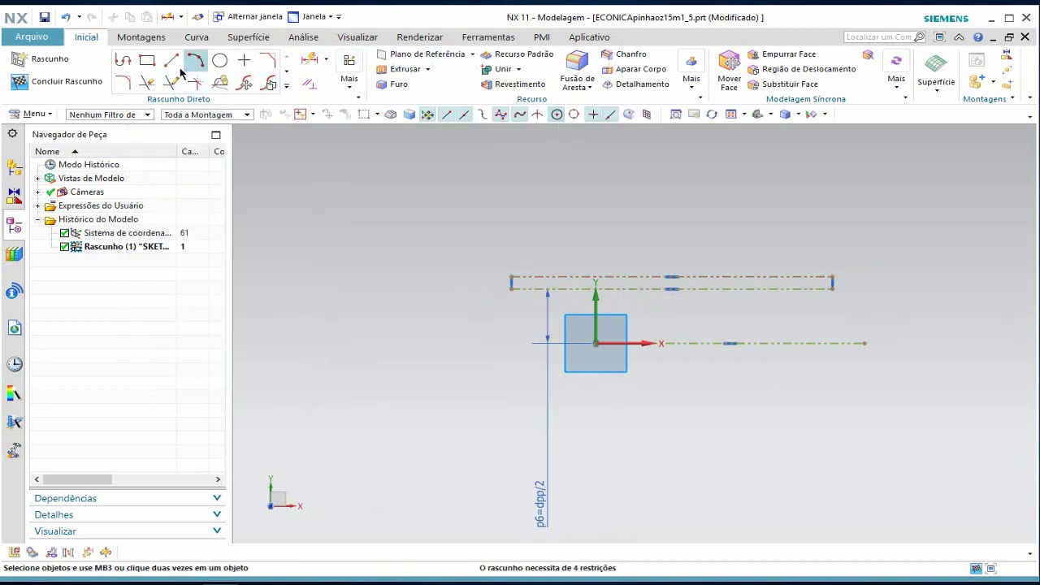
- Add a vertical dimension p7 from the top dash-dot line to the horizontal axis
{"action": "left_click", "coordinate": [313, 64]}
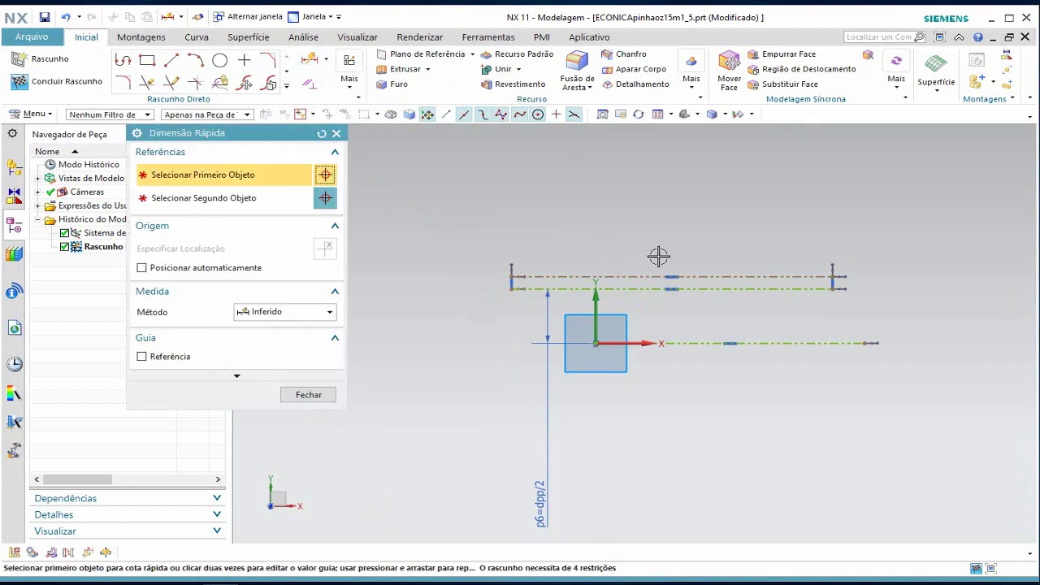
{"action": "left_click", "coordinate": [637, 277]}
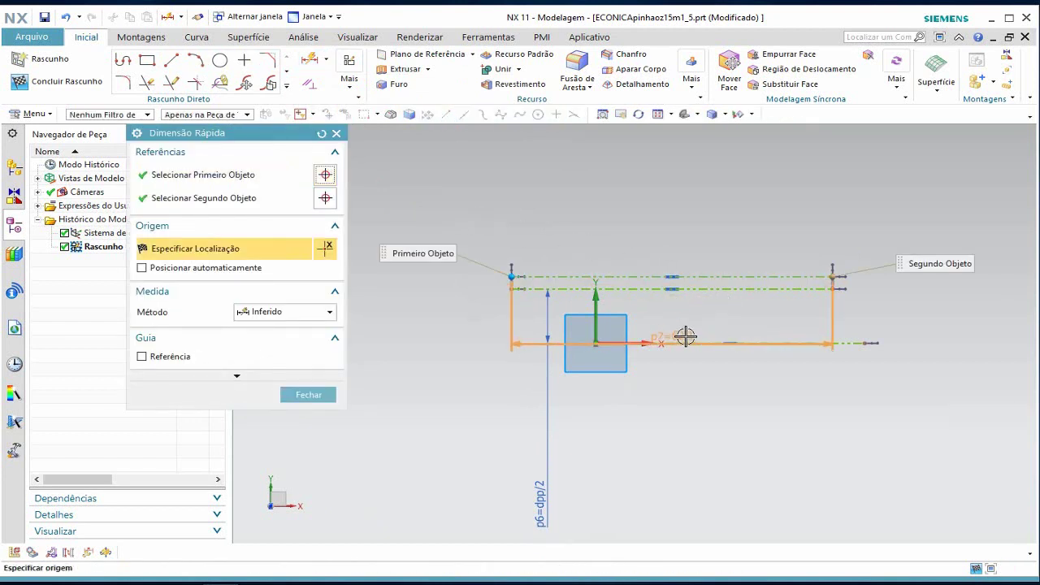
{"action": "left_click", "coordinate": [678, 343]}
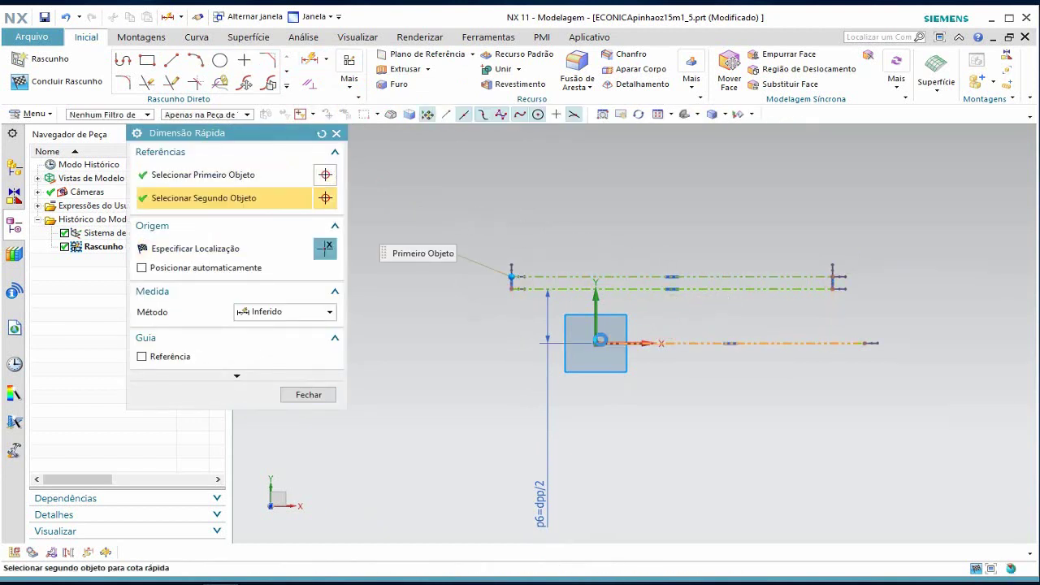
{"action": "left_click", "coordinate": [499, 396]}
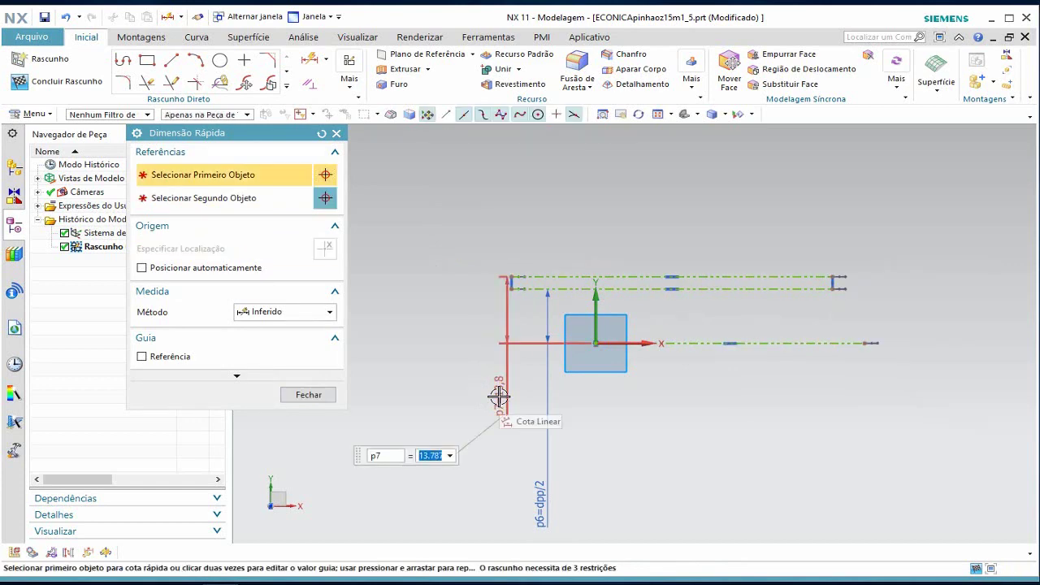
- Set dimension p7 to the expression dep/2 in the Linear Dimension dialog and close it
{"action": "type", "text": "di"}
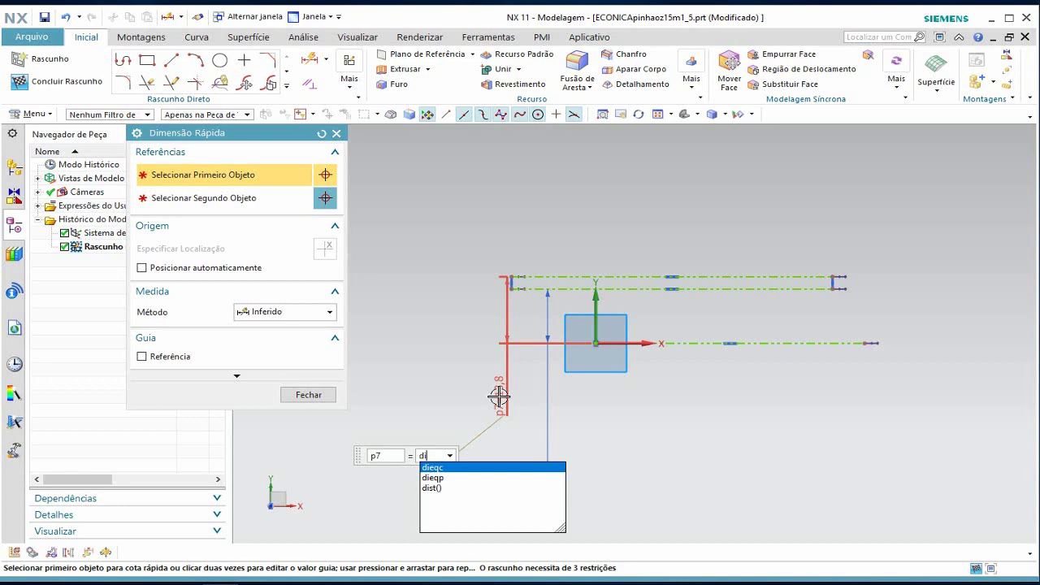
{"action": "key", "text": "BackSpace"}
{"action": "double_click", "coordinate": [499, 396]}
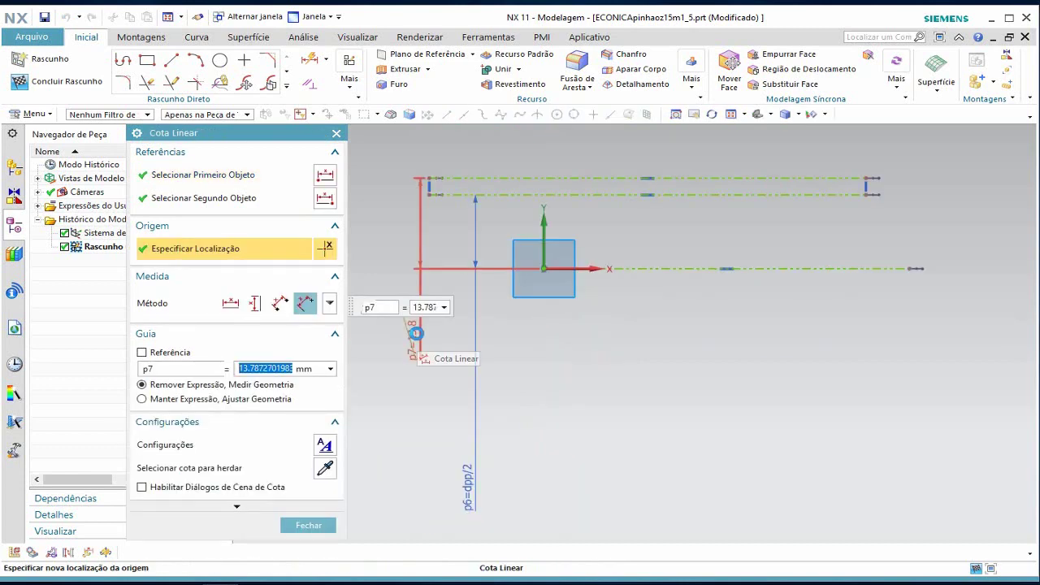
{"action": "type", "text": "de"}
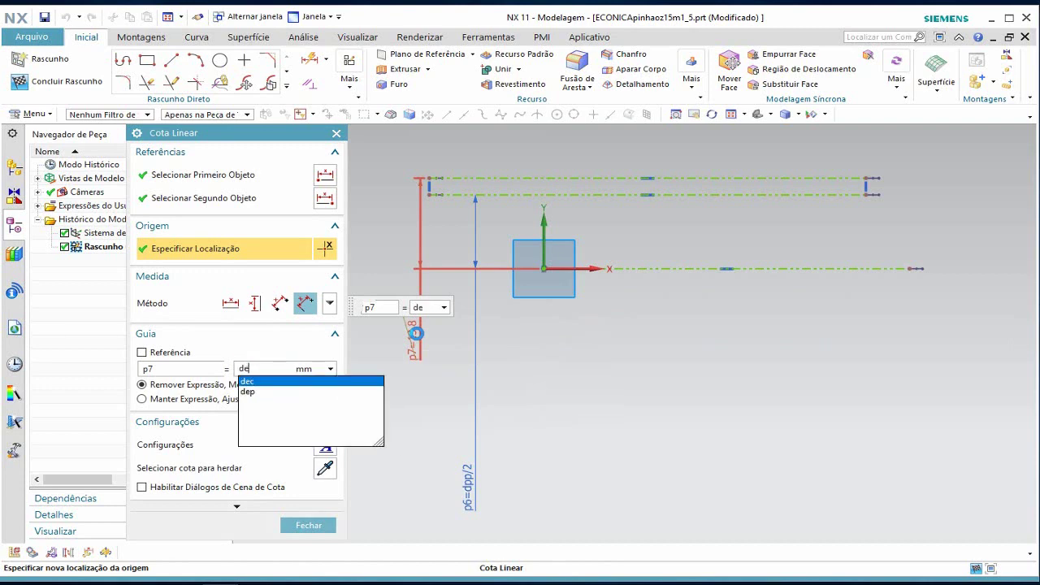
{"action": "left_click", "coordinate": [288, 392]}
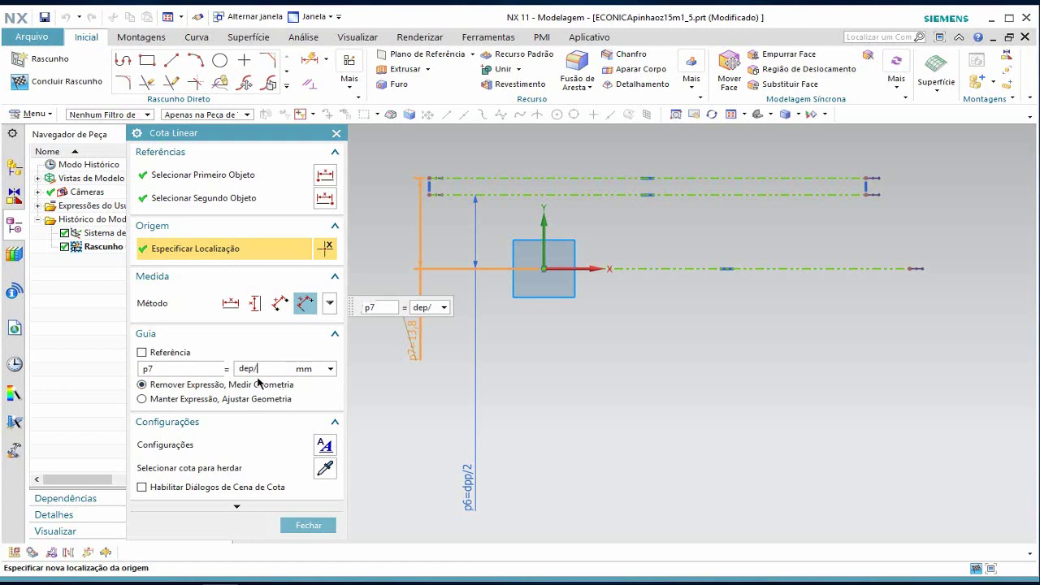
{"action": "type", "text": "2"}
{"action": "key", "text": "Return"}
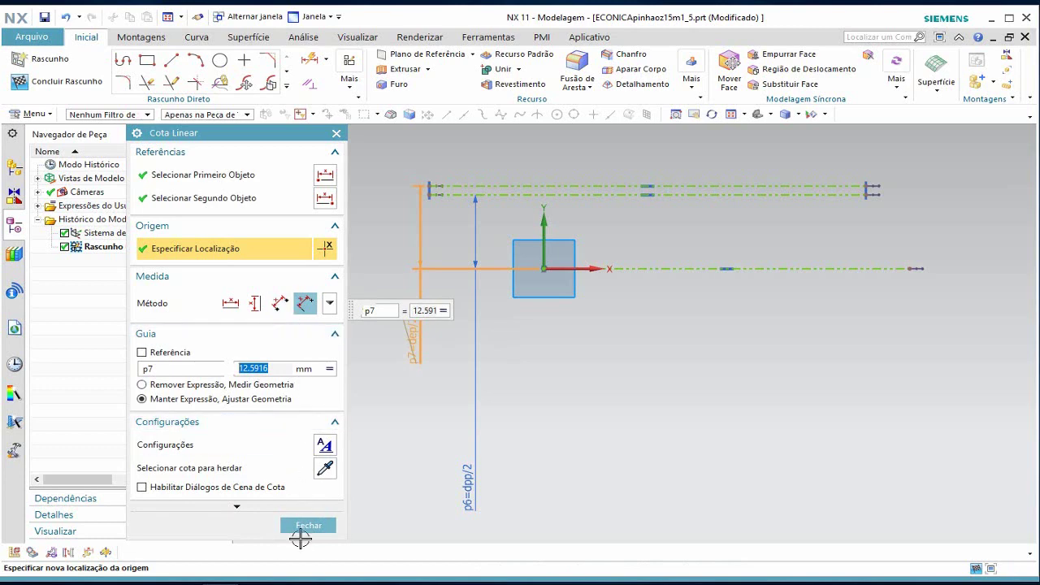
{"action": "left_click", "coordinate": [307, 525]}
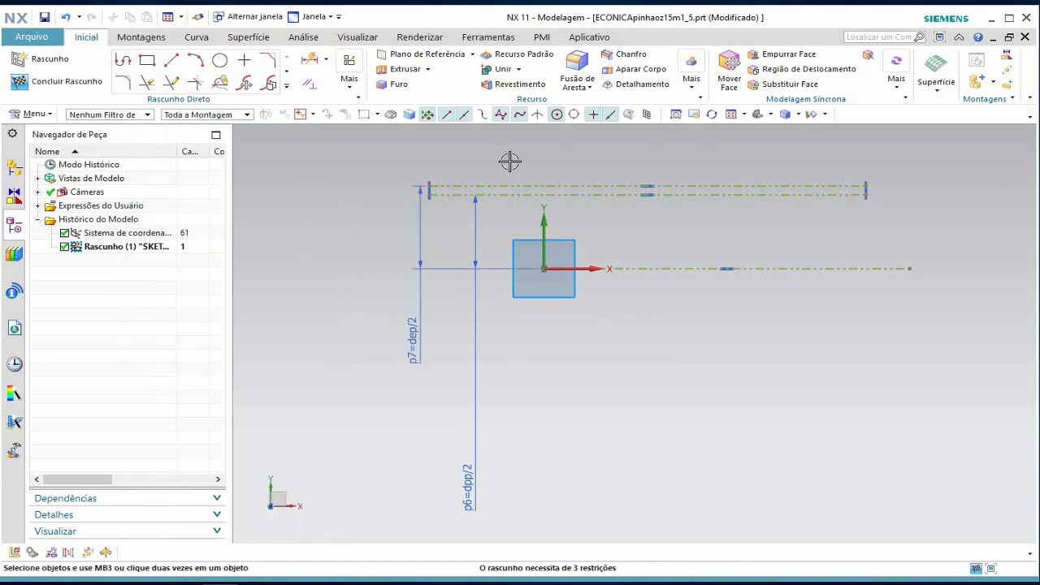
{"action": "left_click", "coordinate": [431, 185]}
- Draw a vertical line from the sketch origin up to the lower parallel line, then constrain it
{"action": "left_click", "coordinate": [172, 62]}
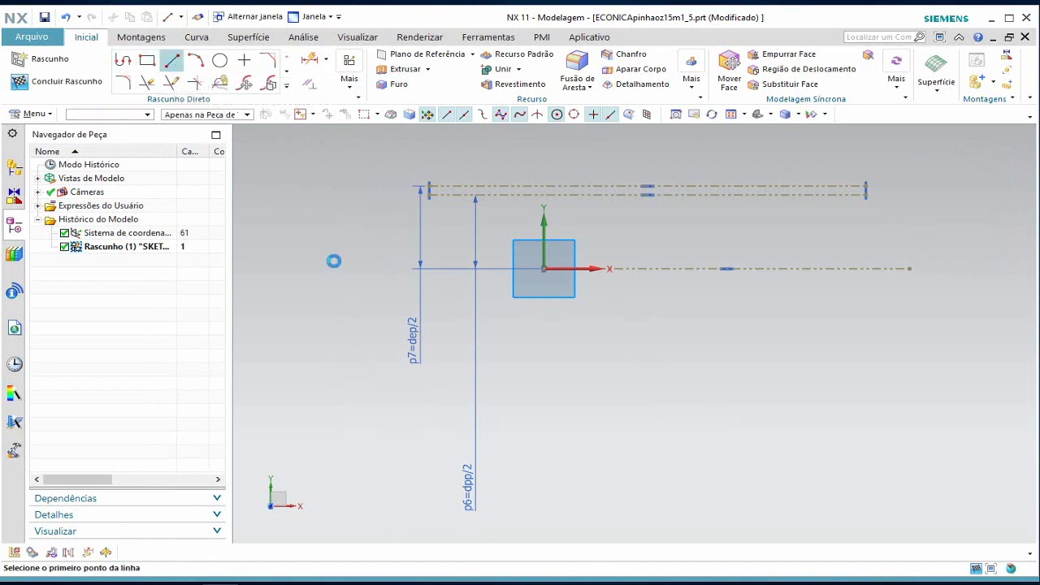
{"action": "left_click", "coordinate": [544, 268]}
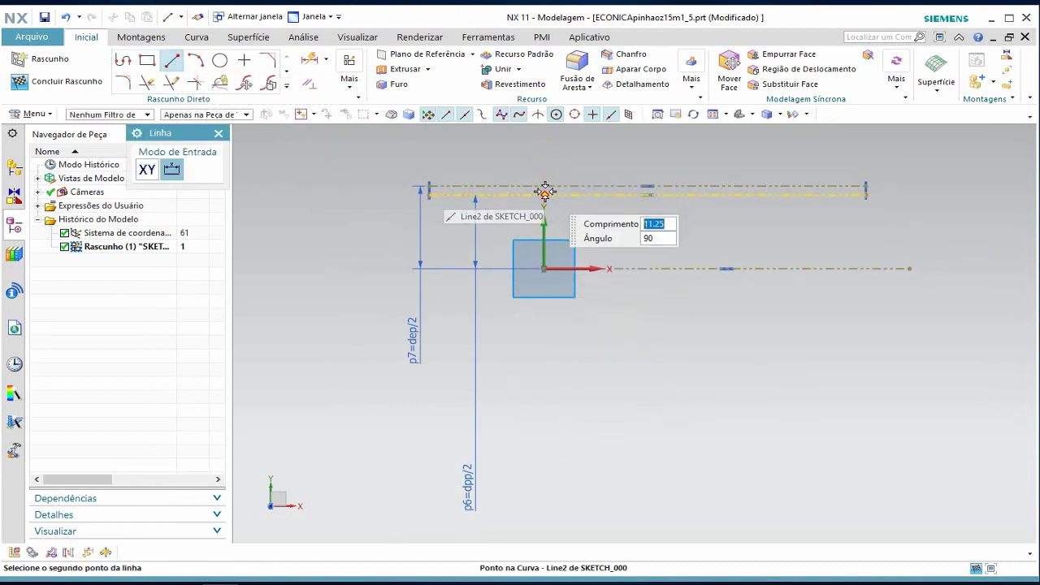
{"action": "left_click", "coordinate": [545, 192]}
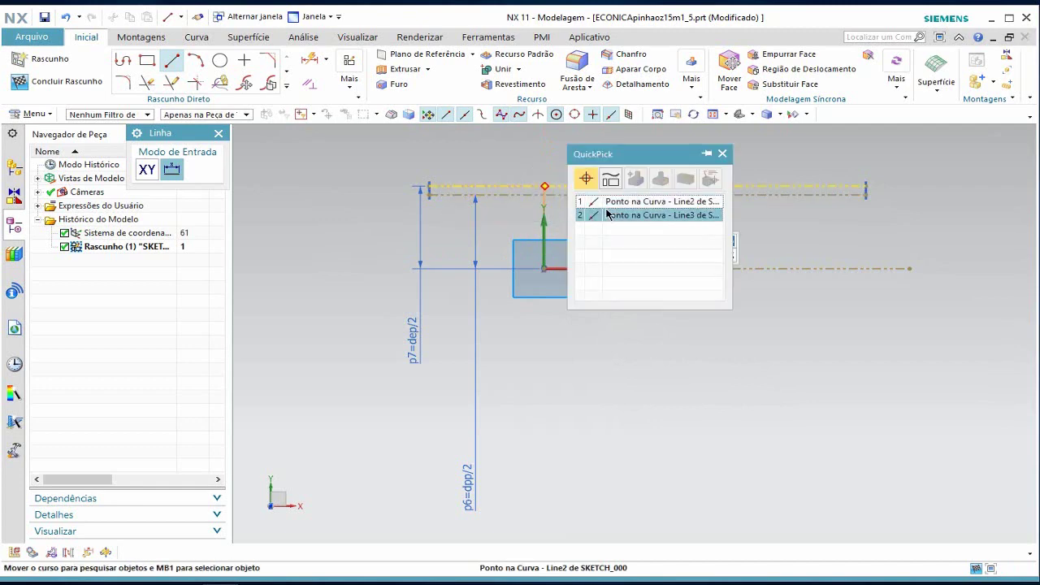
{"action": "left_click", "coordinate": [621, 205]}
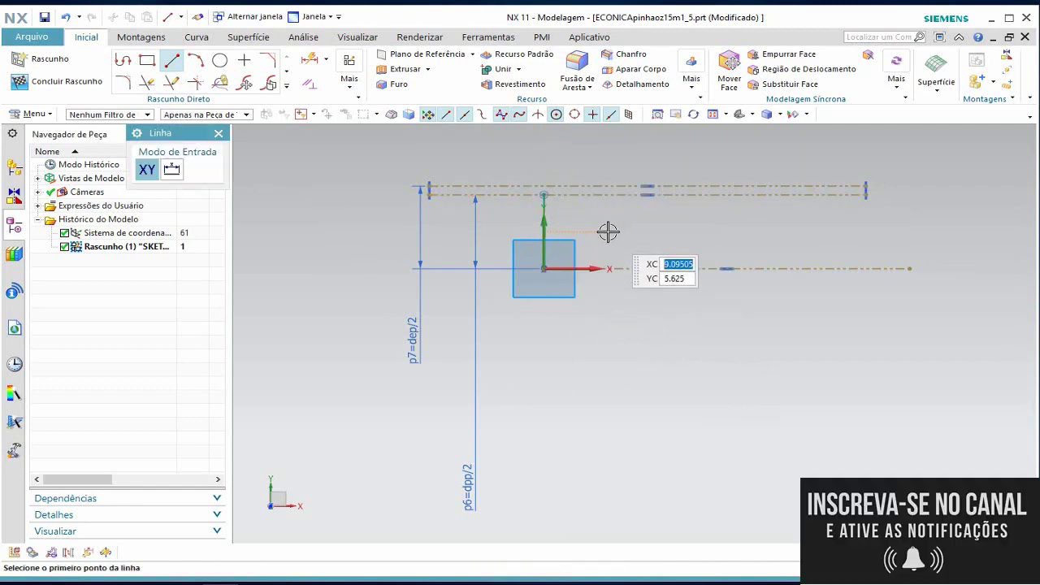
{"action": "key", "text": "Escape"}
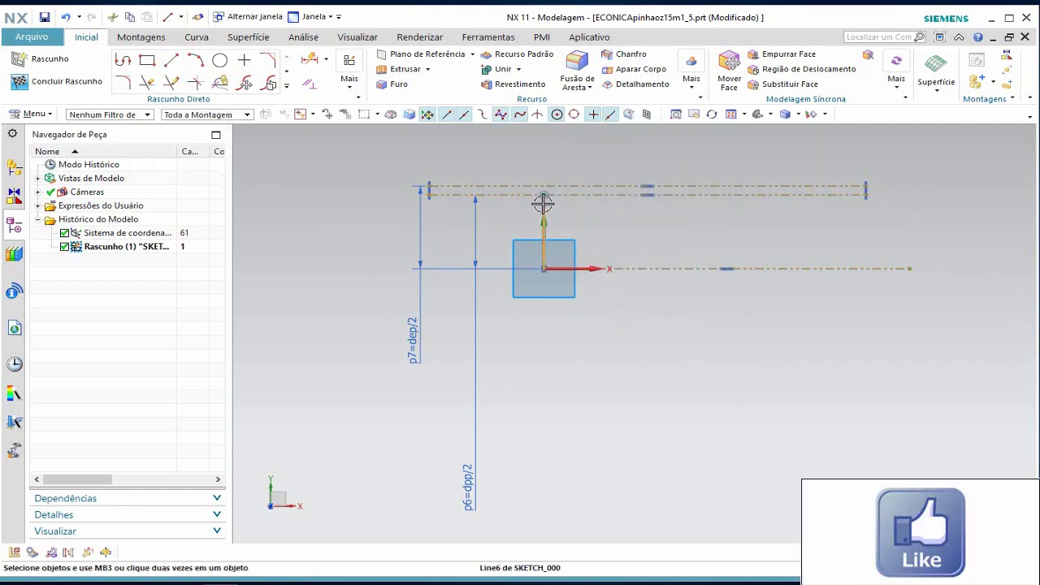
{"action": "left_click", "coordinate": [543, 202]}
{"action": "left_click", "coordinate": [616, 161]}
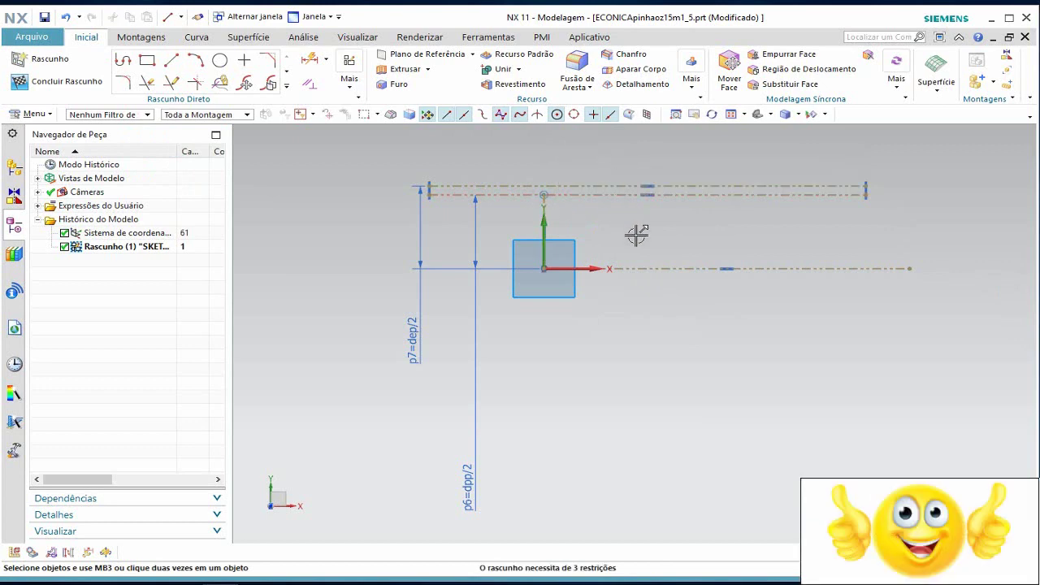
{"action": "scroll", "coordinate": [581, 220], "scroll_direction": "up", "scroll_amount": 2}
{"action": "scroll", "coordinate": [546, 232], "scroll_direction": "up", "scroll_amount": 2}
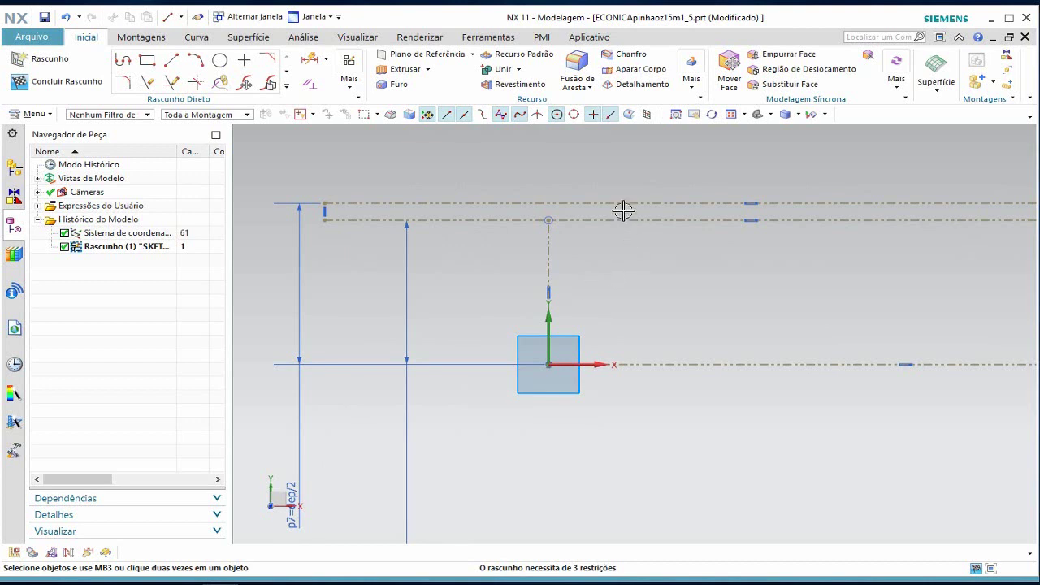
- Draw a sloped line from the vertical line's top end to the horizontal axis and make it a reference line
{"action": "left_click", "coordinate": [172, 62]}
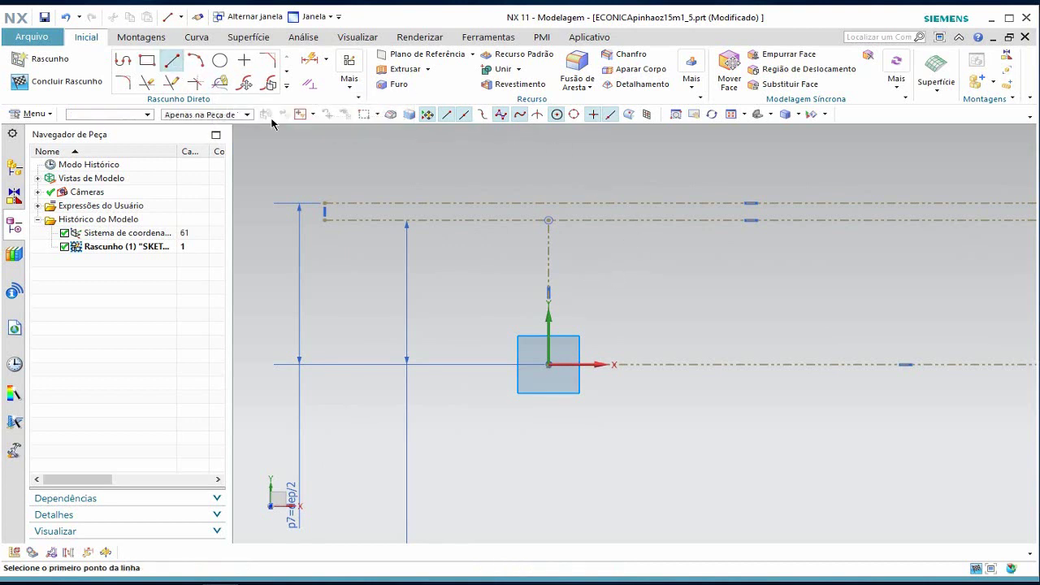
{"action": "left_click", "coordinate": [549, 219]}
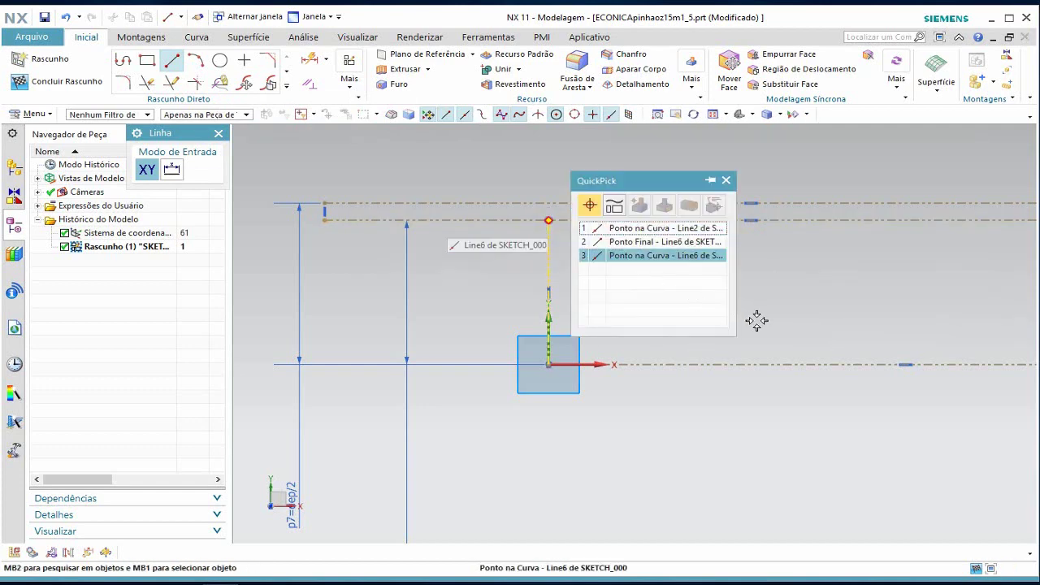
{"action": "left_click", "coordinate": [651, 242]}
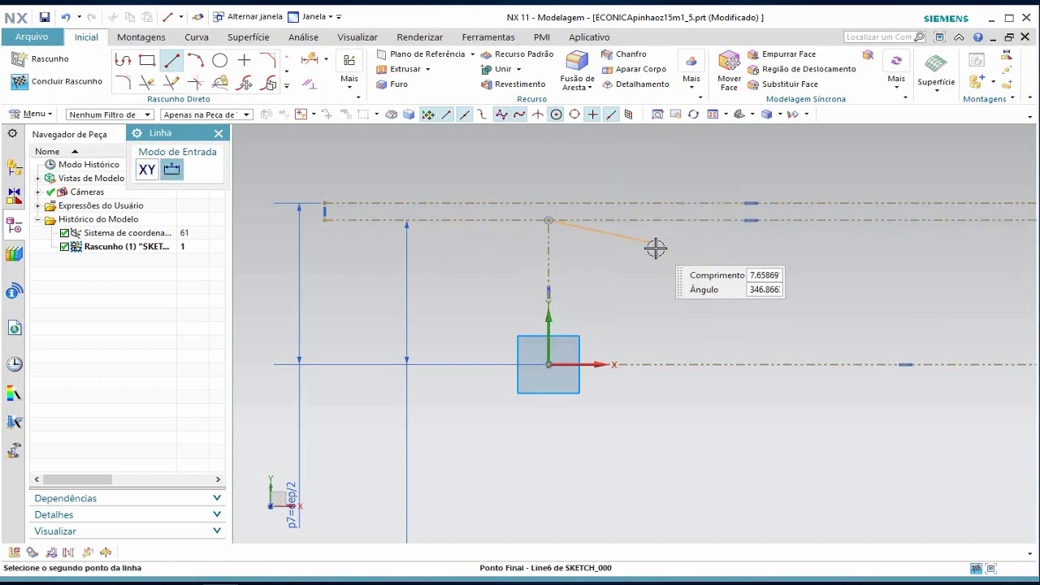
{"action": "left_click", "coordinate": [851, 364]}
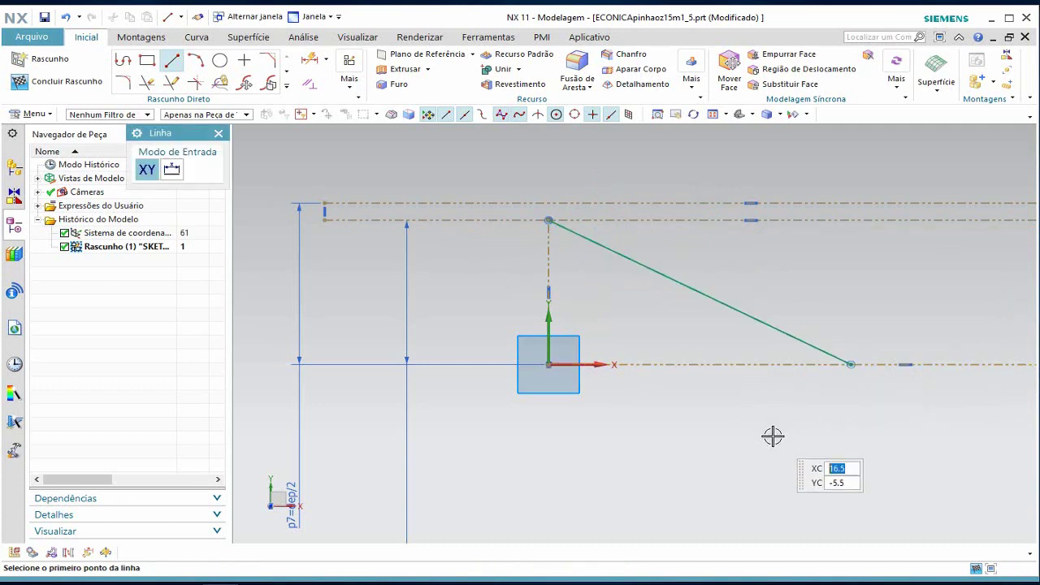
{"action": "key", "text": "Escape"}
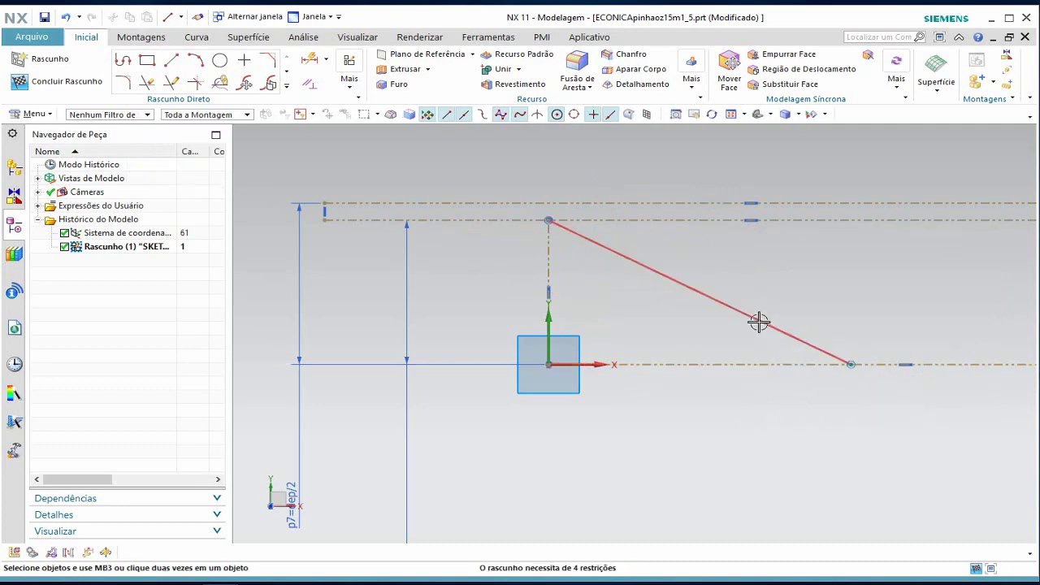
{"action": "left_click", "coordinate": [758, 322]}
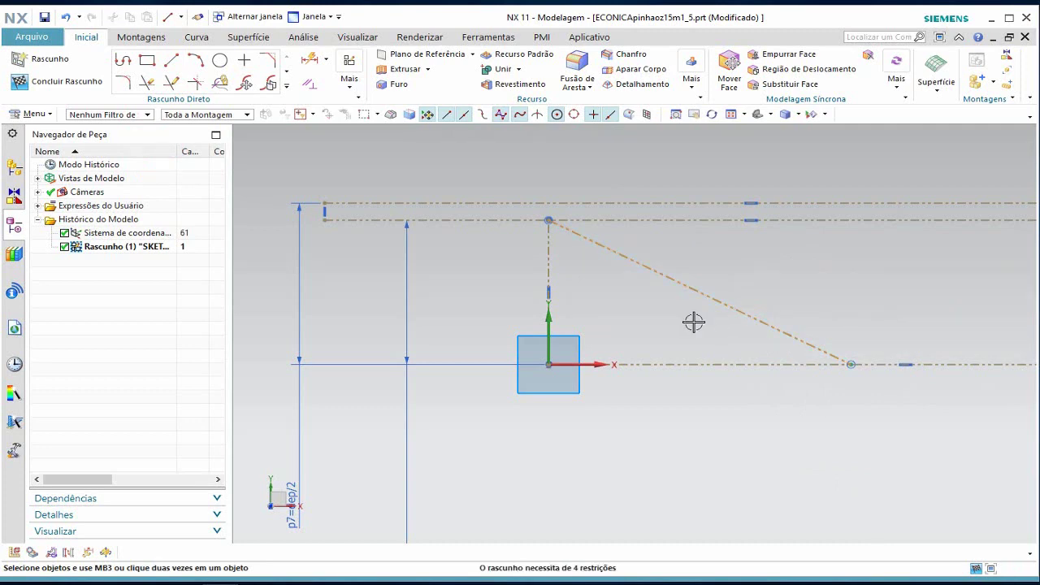
{"action": "left_click", "coordinate": [310, 60]}
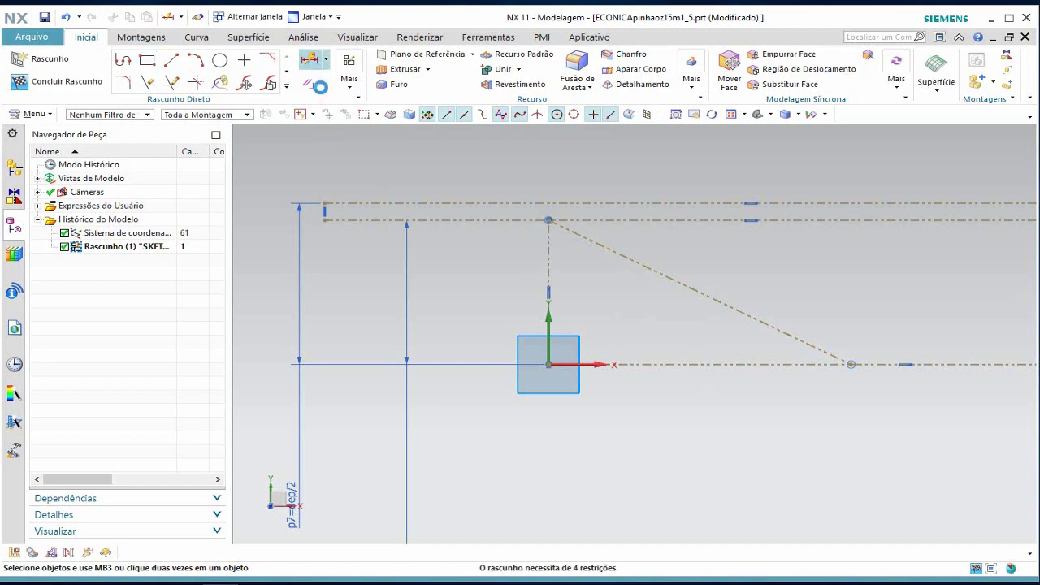
- Dimension the angle between the sloped line and the axis as p8 = conc, then switch to Notepad
{"action": "left_click", "coordinate": [730, 321]}
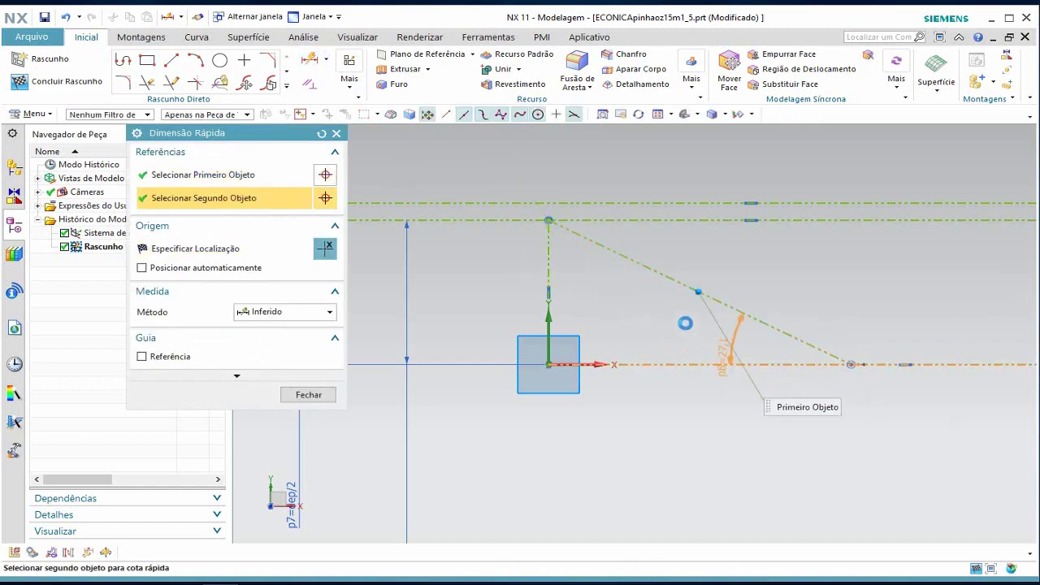
{"action": "left_click", "coordinate": [649, 313]}
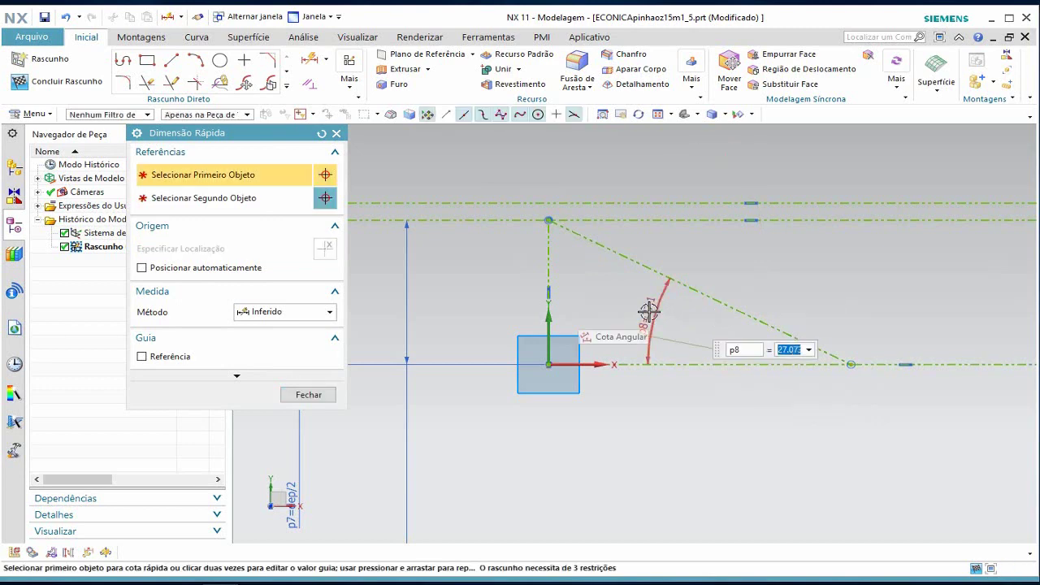
{"action": "type", "text": "c"}
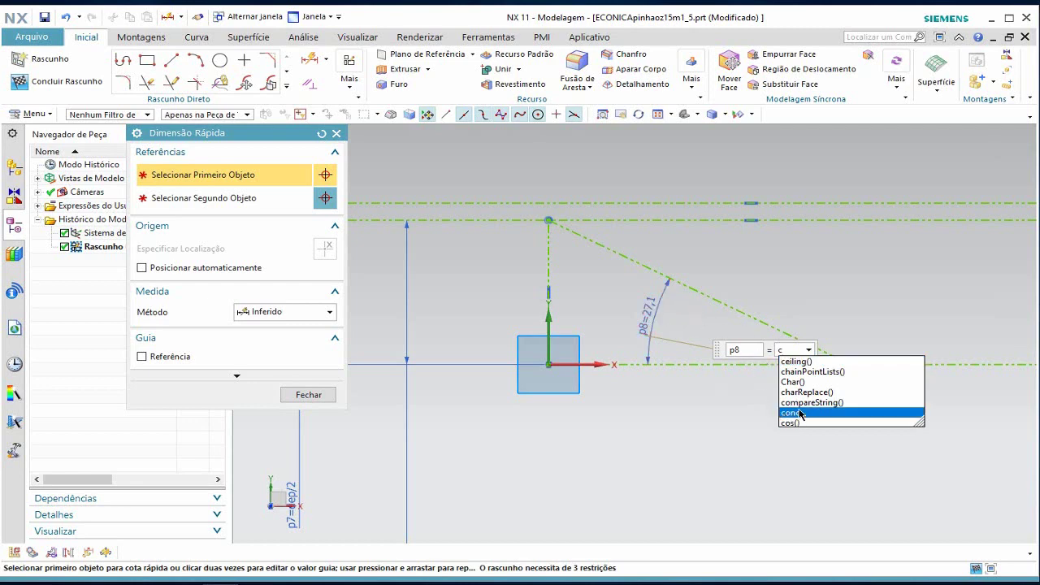
{"action": "left_click", "coordinate": [800, 414]}
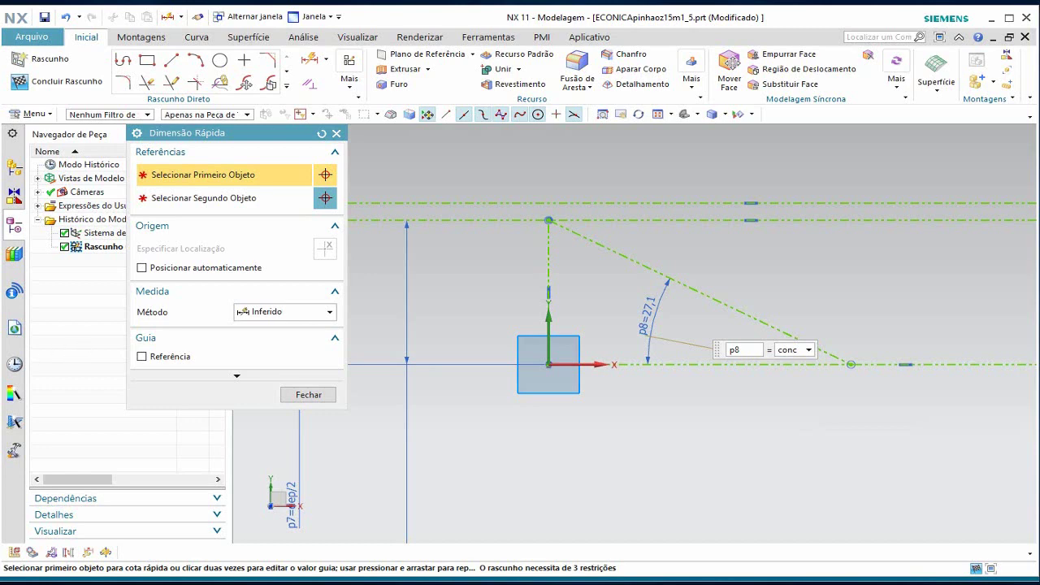
{"action": "key", "text": "alt+Tab"}
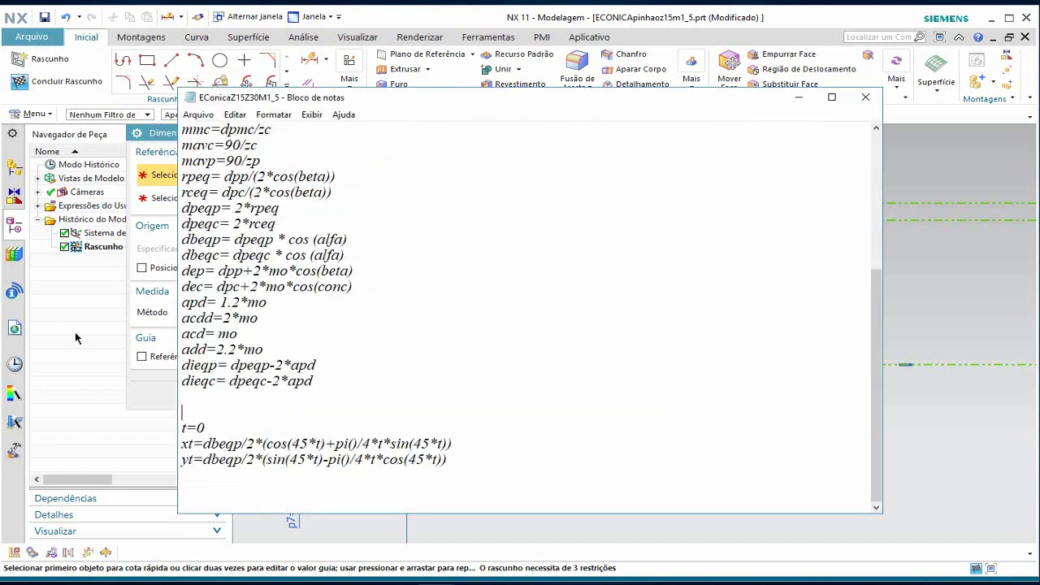
- Review the conc=atangent(zc/zp) equation in Notepad, then minimize it
{"action": "scroll", "coordinate": [498, 224], "scroll_direction": "up", "scroll_amount": 4}
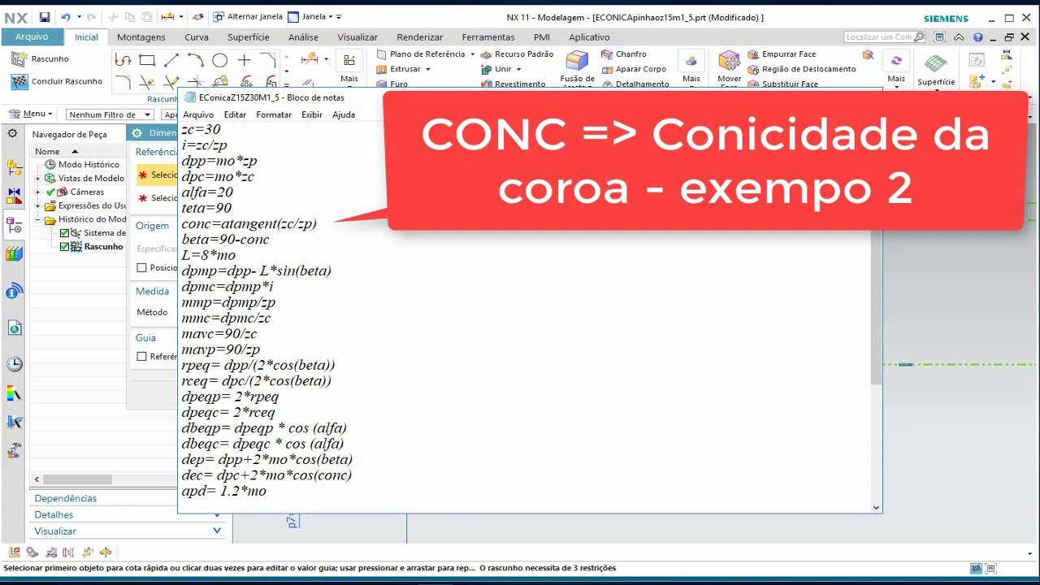
{"action": "left_click", "coordinate": [866, 97]}
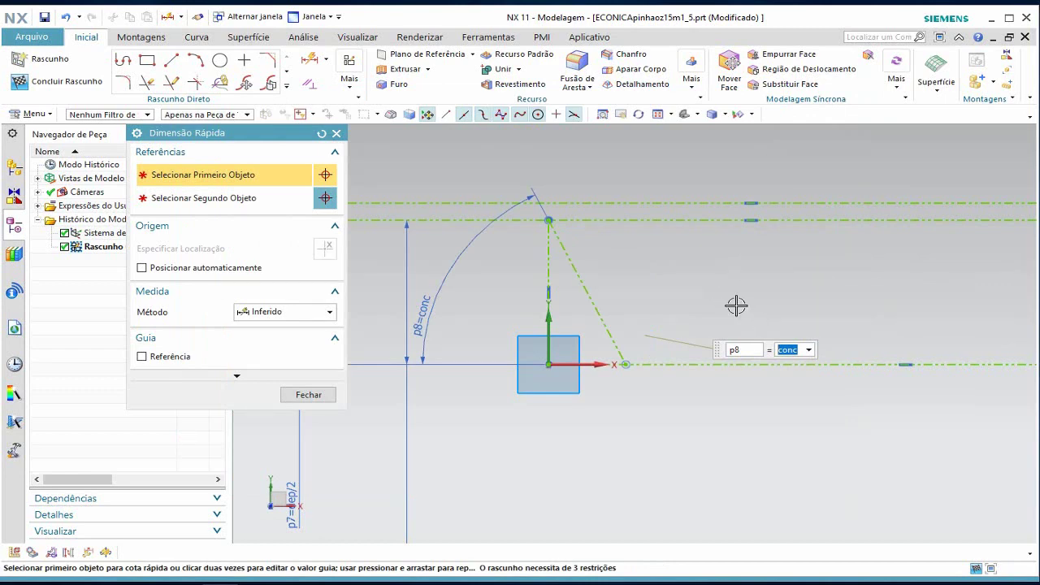
- Change angle p8 from conc to beta, recheck the Notepad equations, and finish dimensioning
{"action": "type", "text": "beta"}
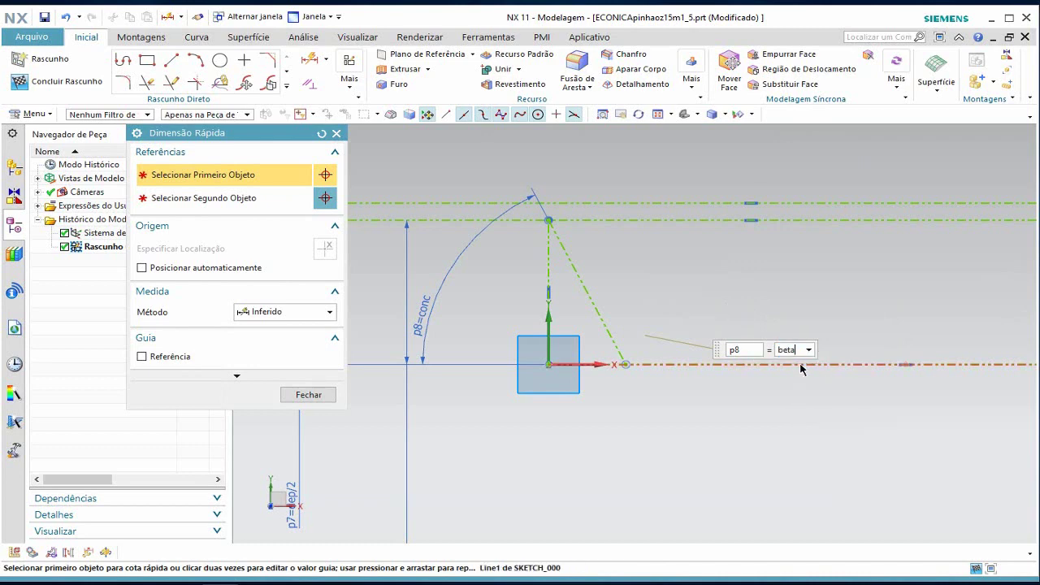
{"action": "left_click", "coordinate": [802, 362]}
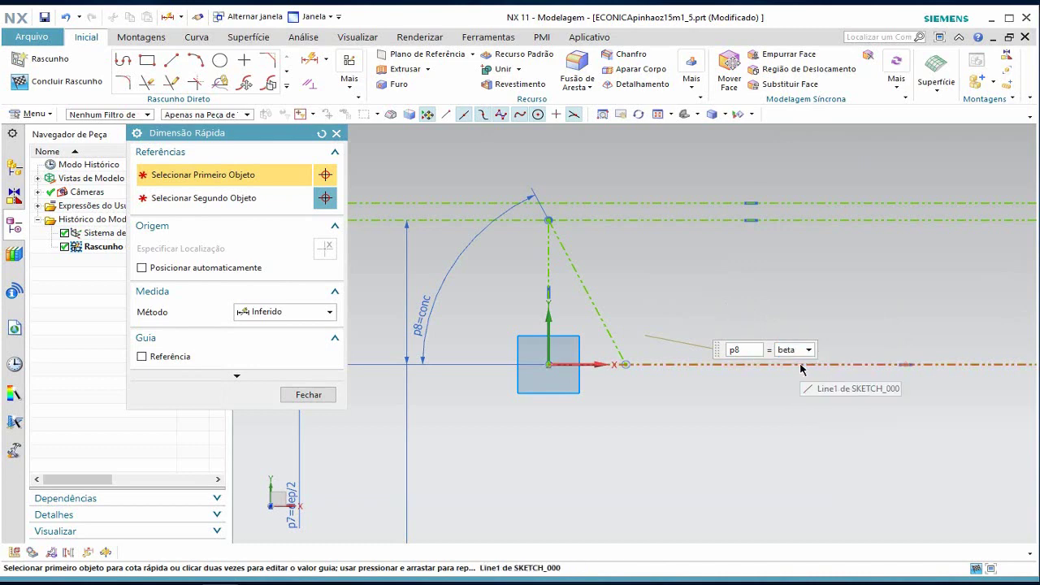
{"action": "key", "text": "Return"}
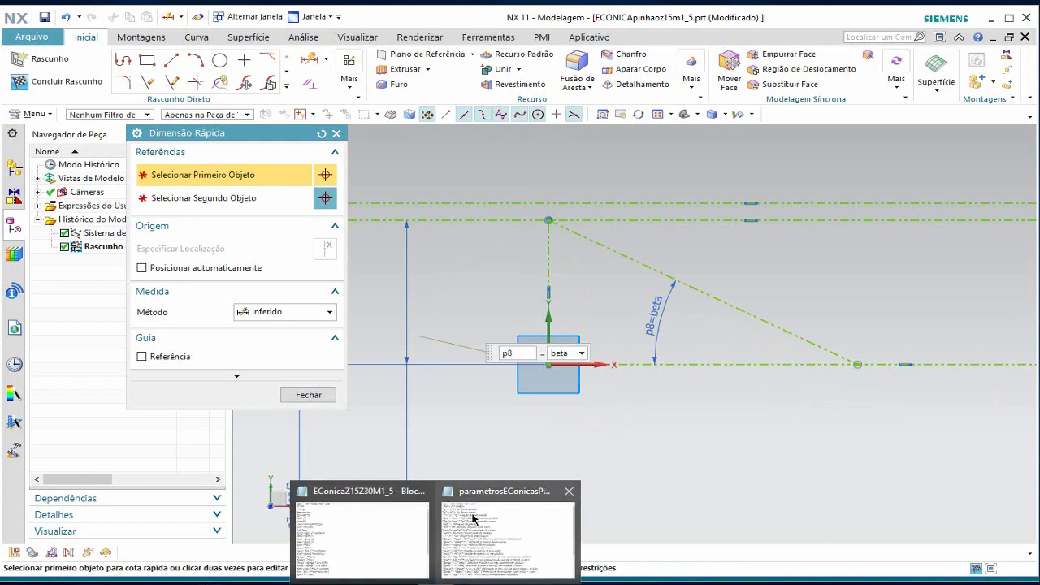
{"action": "left_click", "coordinate": [386, 534]}
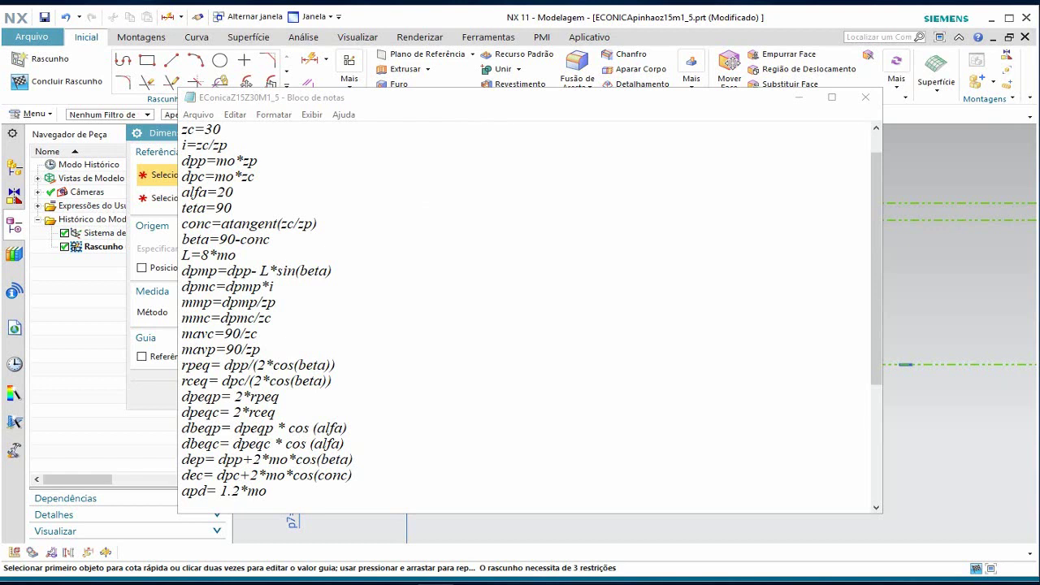
{"action": "left_click", "coordinate": [802, 98]}
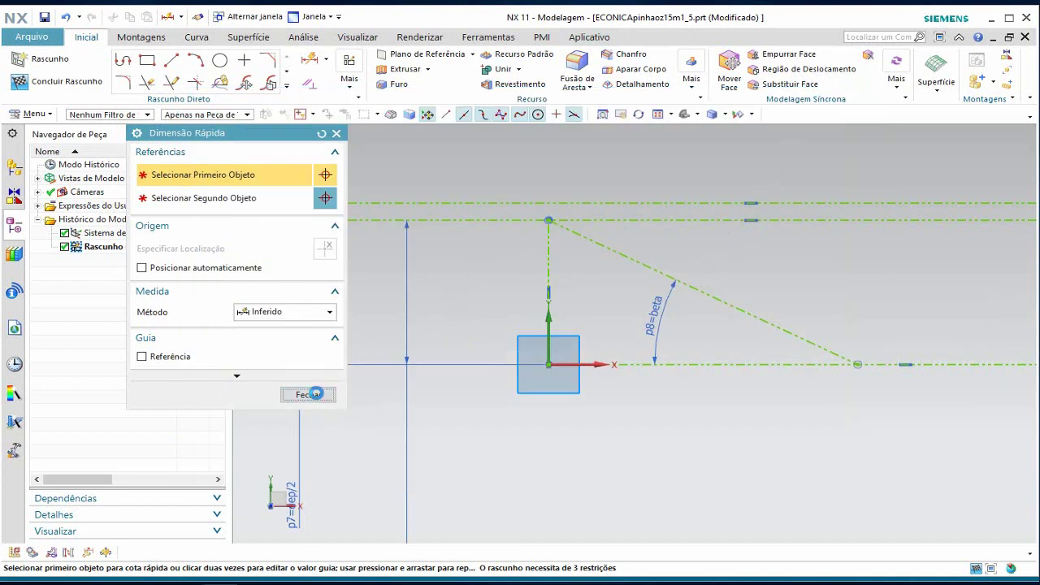
{"action": "left_click", "coordinate": [309, 395]}
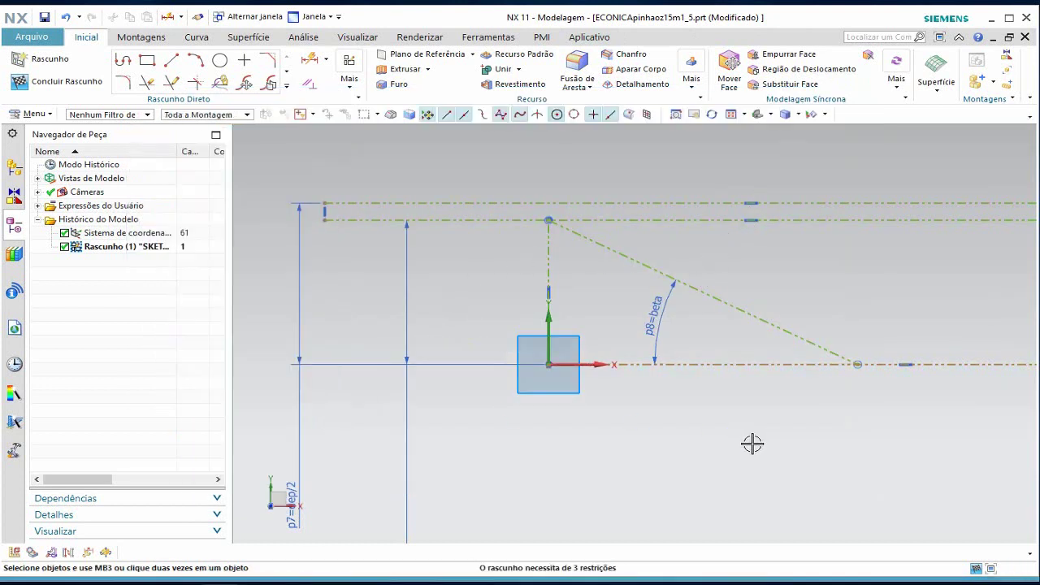
- Draw a short line angling up and right from the vertical reference line's top point
{"action": "left_click", "coordinate": [171, 62]}
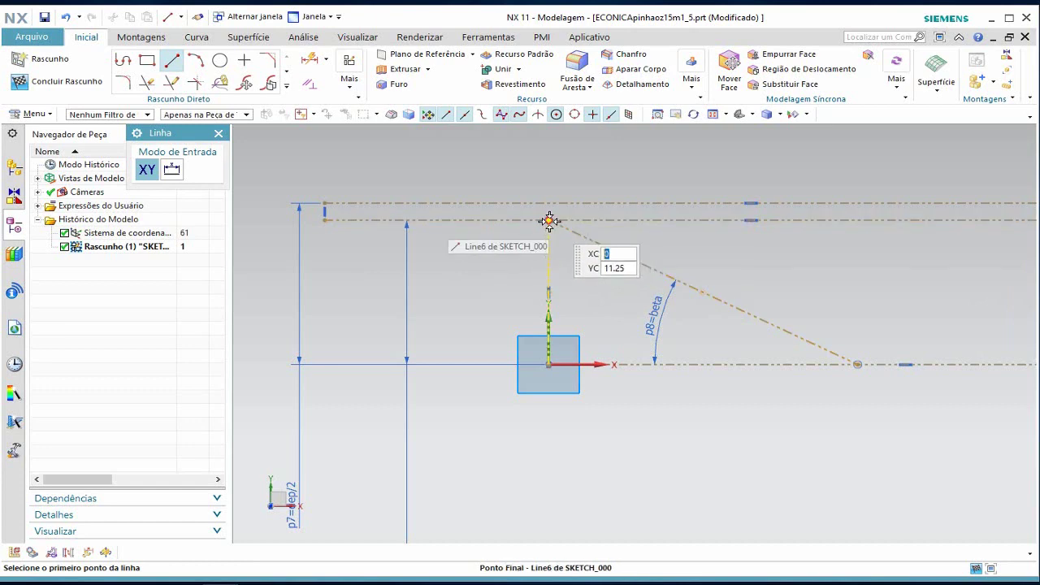
{"action": "left_click", "coordinate": [549, 220]}
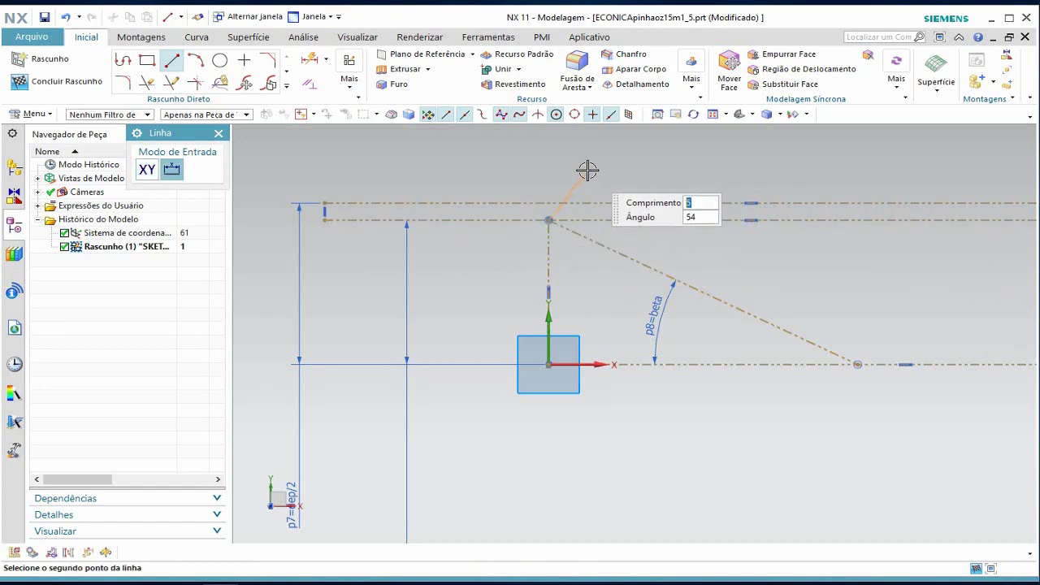
{"action": "left_click", "coordinate": [588, 168]}
{"action": "key", "text": "Escape"}
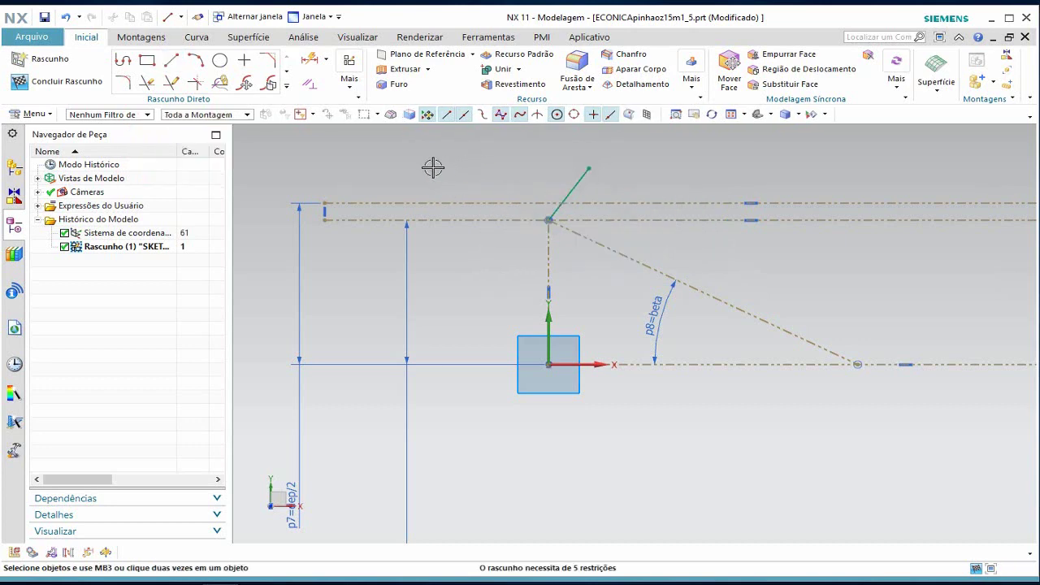
{"action": "left_click", "coordinate": [312, 86]}
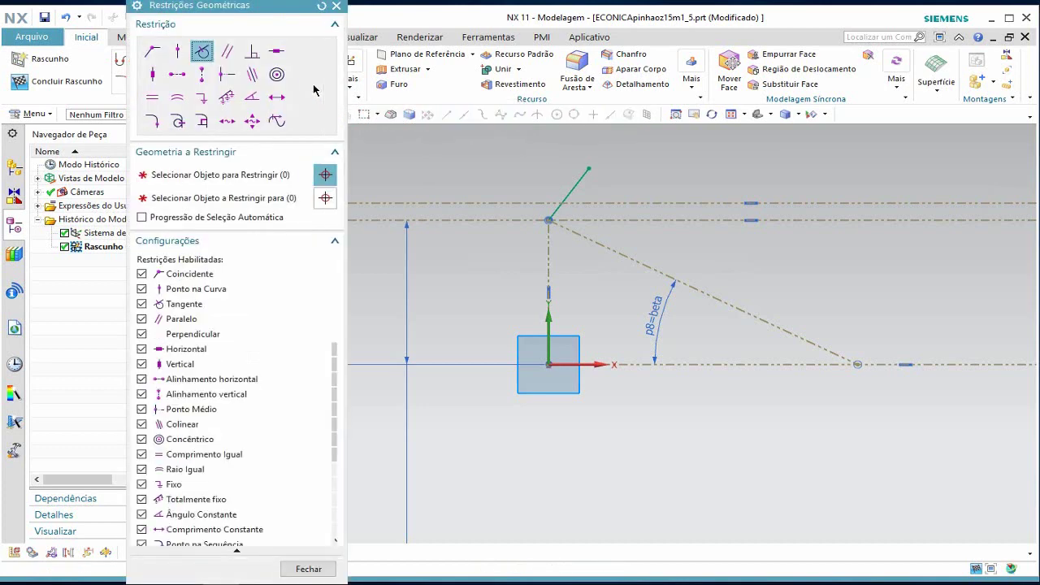
{"action": "left_click", "coordinate": [252, 51]}
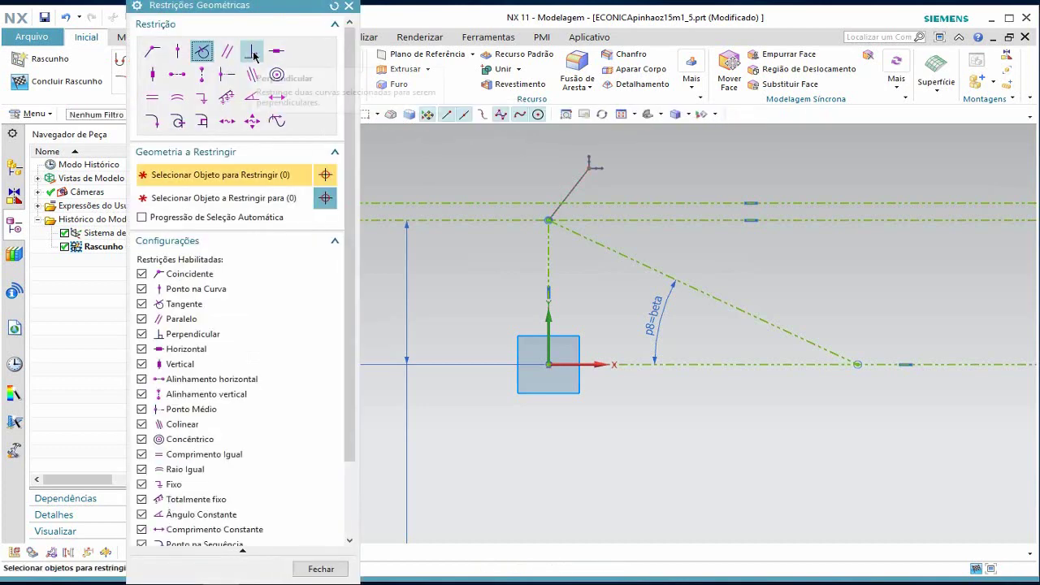
{"action": "left_click", "coordinate": [575, 181]}
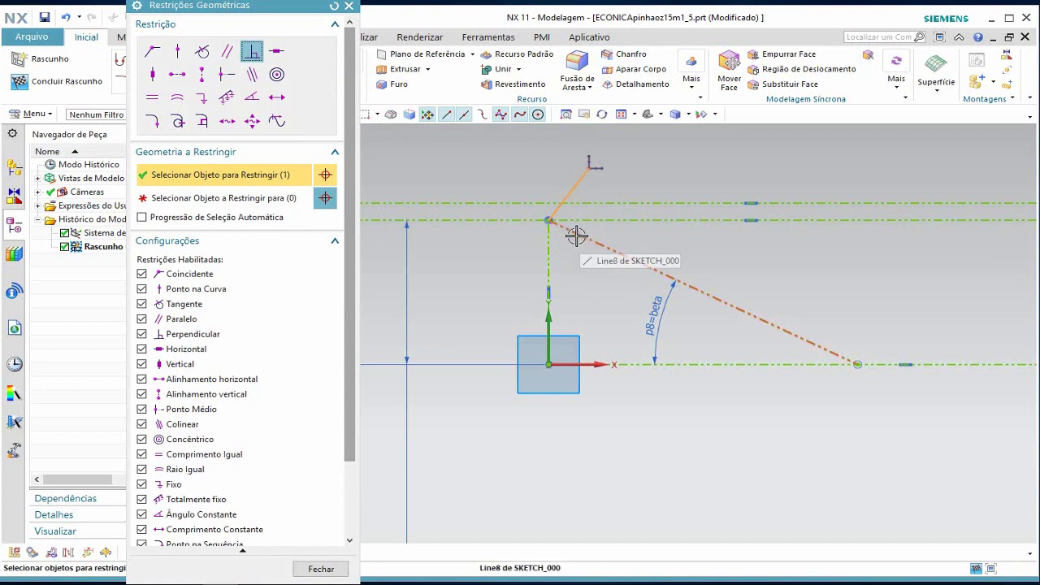
{"action": "left_click", "coordinate": [576, 234]}
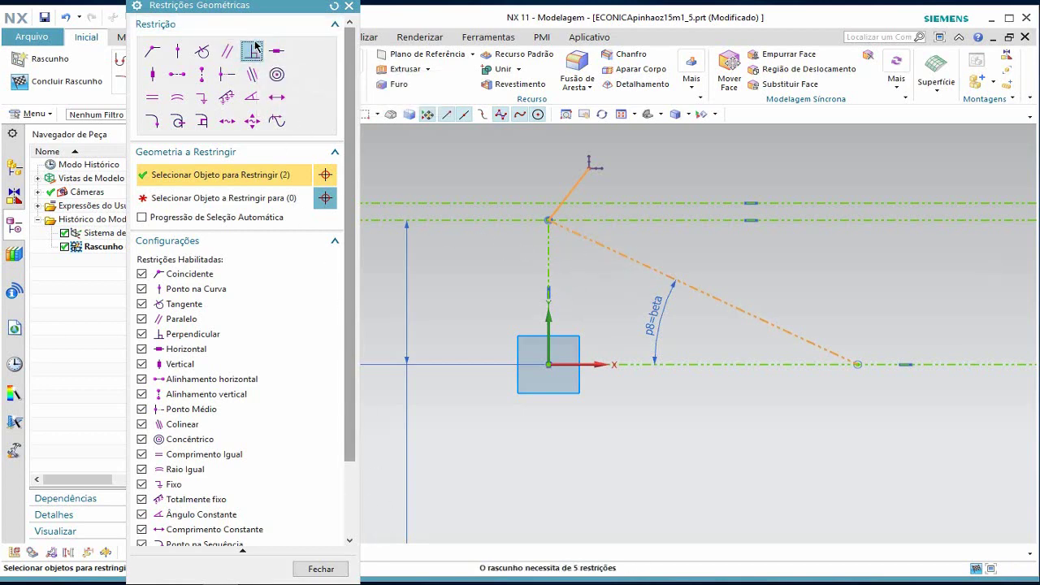
{"action": "middle_click", "coordinate": [416, 299]}
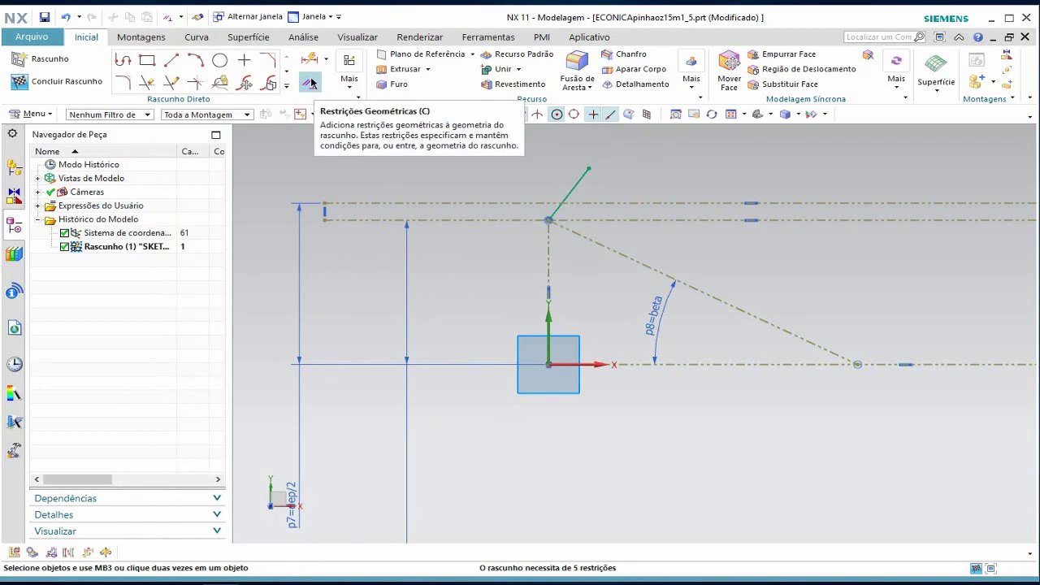
- Dimension the angle between the short line and the sloped reference line as p9 = 90
{"action": "left_click", "coordinate": [309, 59]}
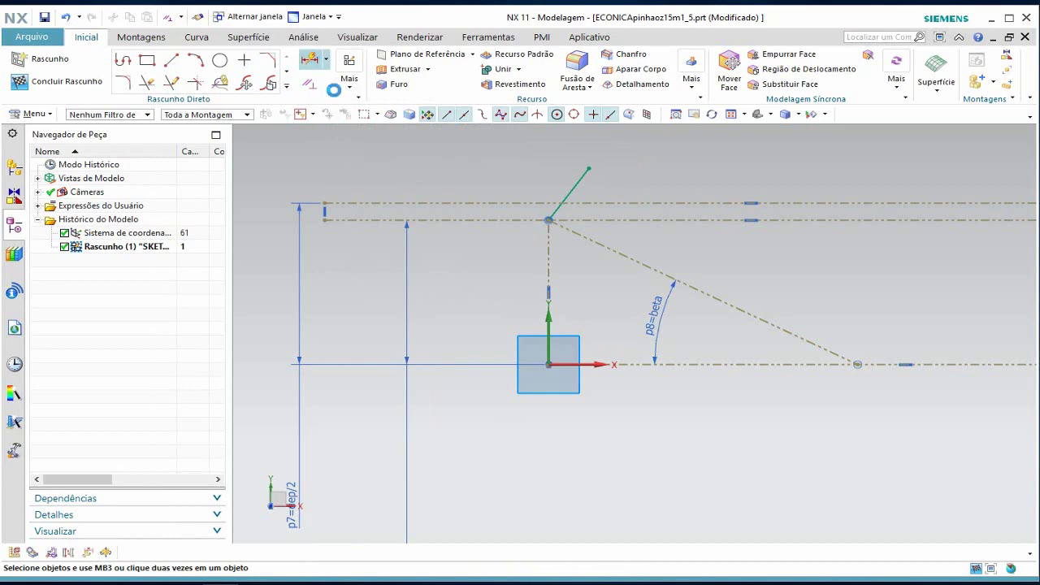
{"action": "left_click", "coordinate": [583, 216]}
{"action": "left_click", "coordinate": [624, 235]}
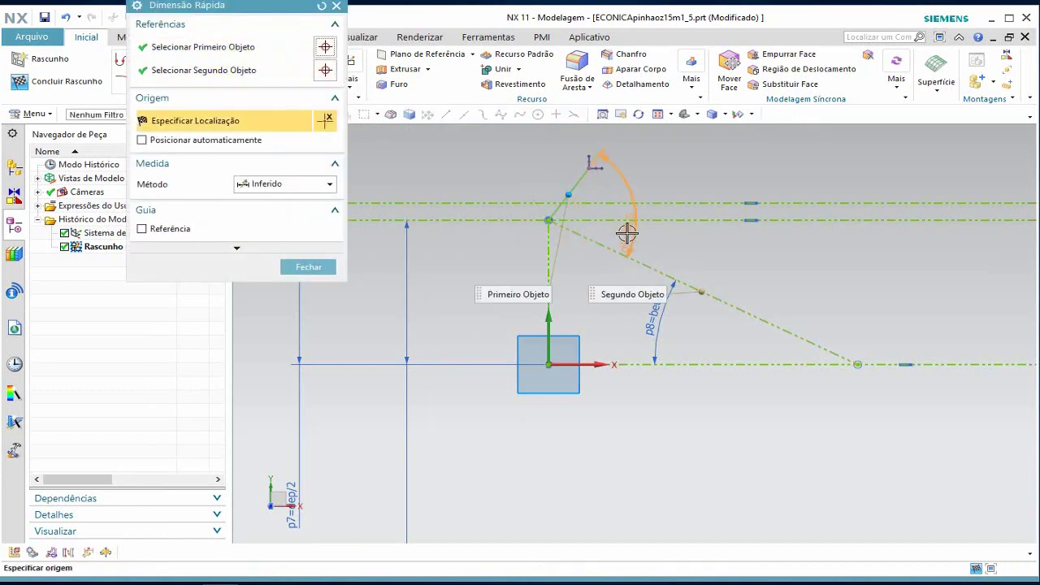
{"action": "left_click", "coordinate": [627, 234]}
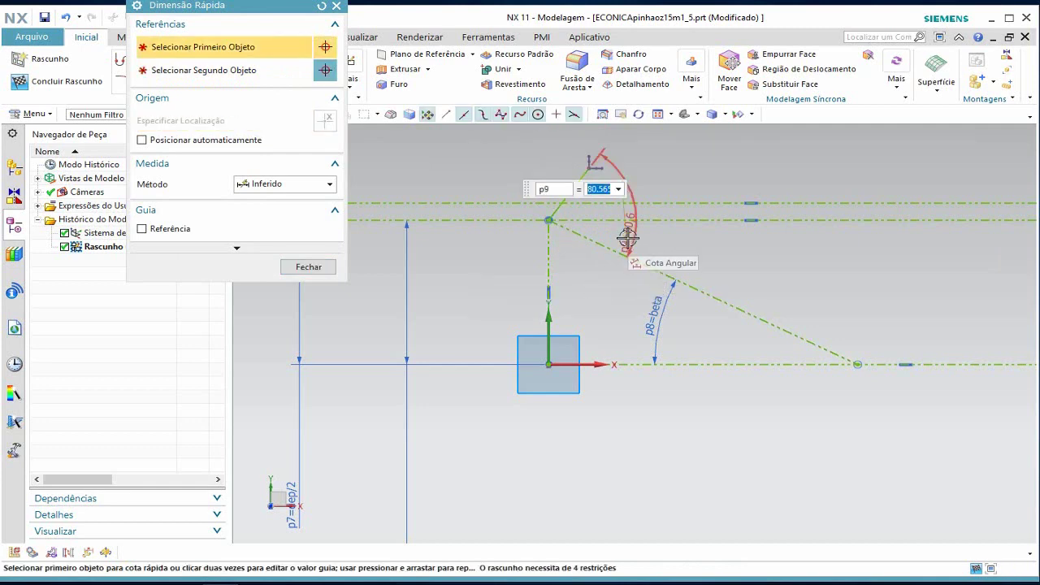
{"action": "type", "text": "90"}
{"action": "key", "text": "Return"}
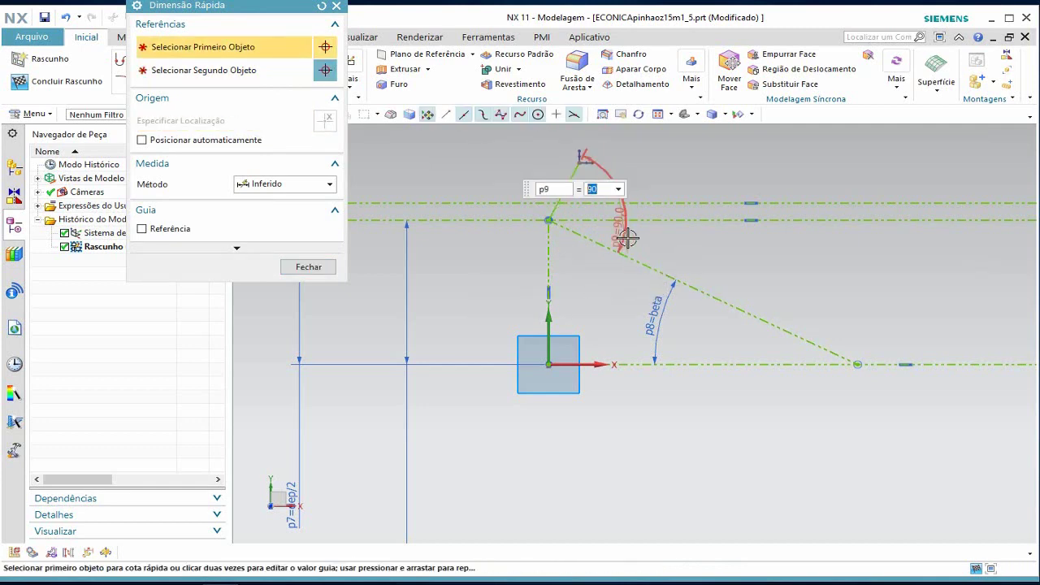
{"action": "key", "text": "Escape"}
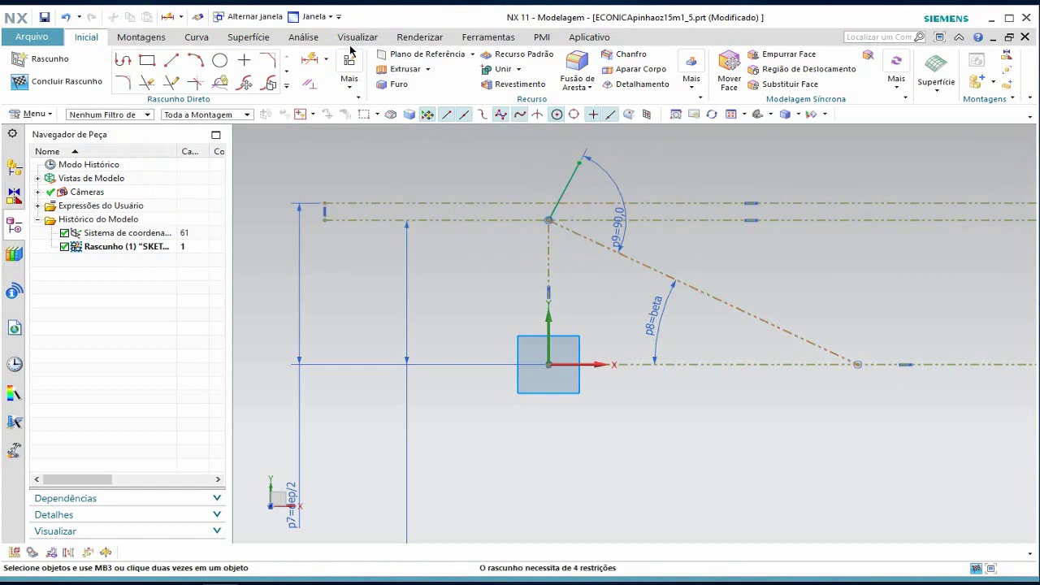
- Quick Trim the short line back to its intersection
{"action": "left_click", "coordinate": [149, 85]}
{"action": "left_click", "coordinate": [567, 185]}
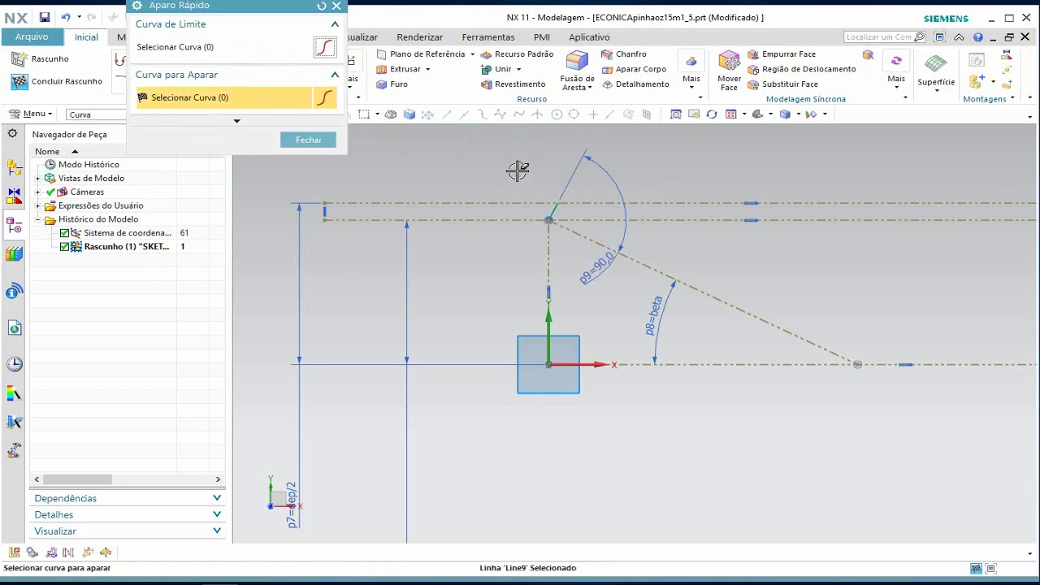
{"action": "key", "text": "Escape"}
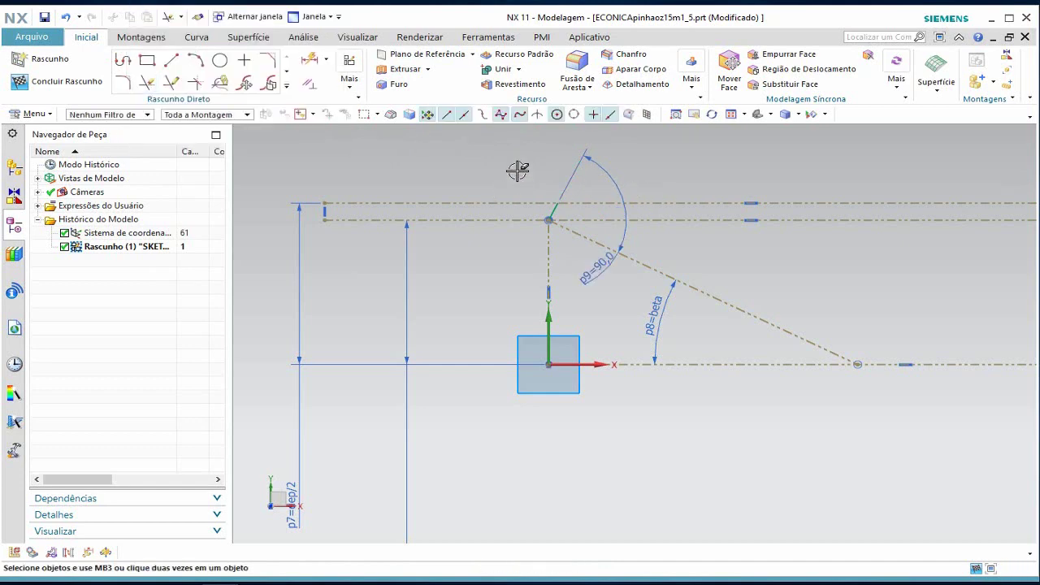
- Draw a short line from the cone apex slanting down and left
{"action": "left_click", "coordinate": [171, 60]}
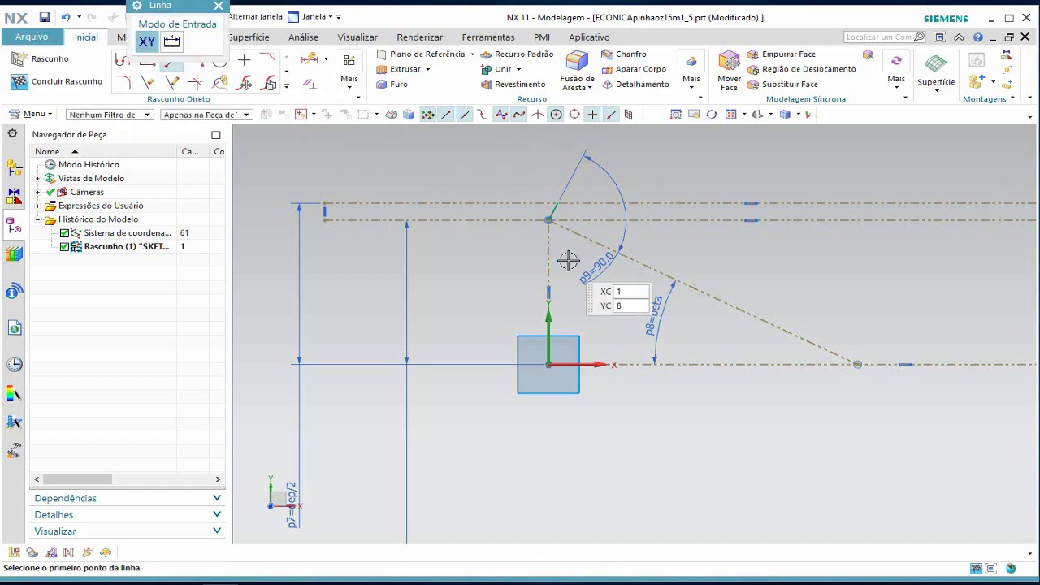
{"action": "left_click", "coordinate": [550, 221]}
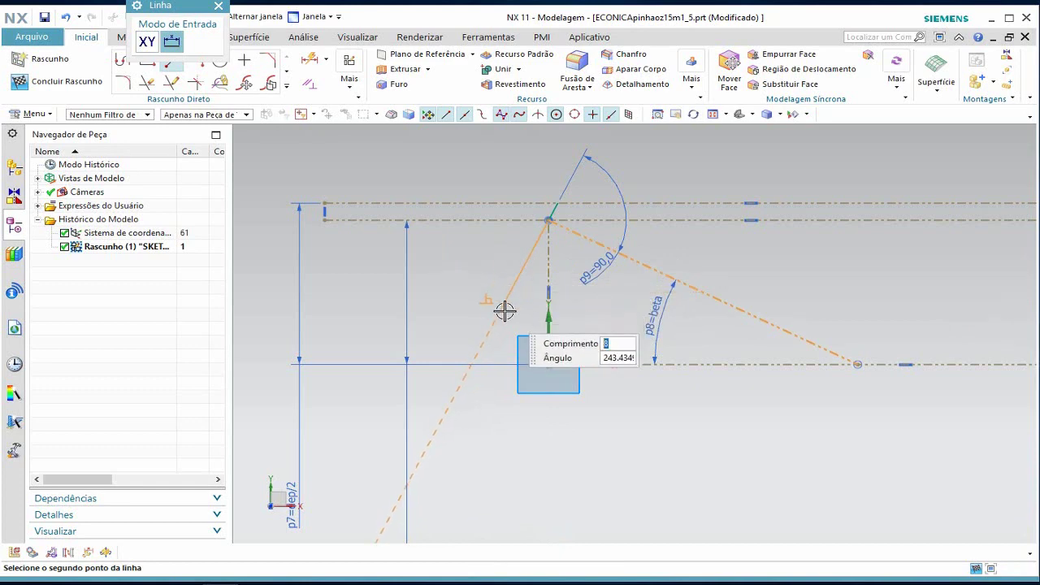
{"action": "left_click", "coordinate": [501, 309]}
{"action": "key", "text": "Escape"}
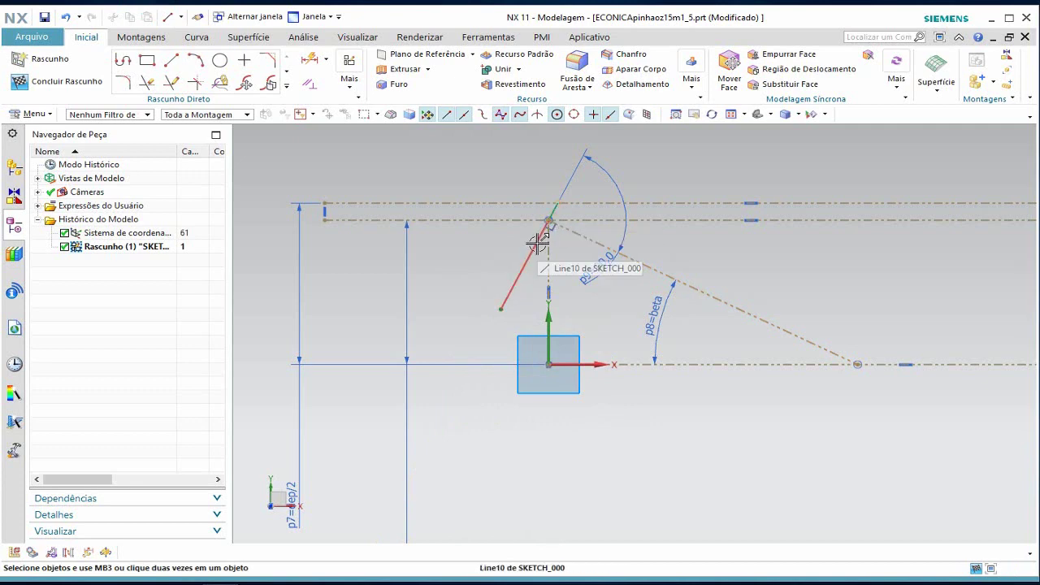
- Draw a long line from the apex down to the cone point on the horizontal axis
{"action": "key", "text": "l"}
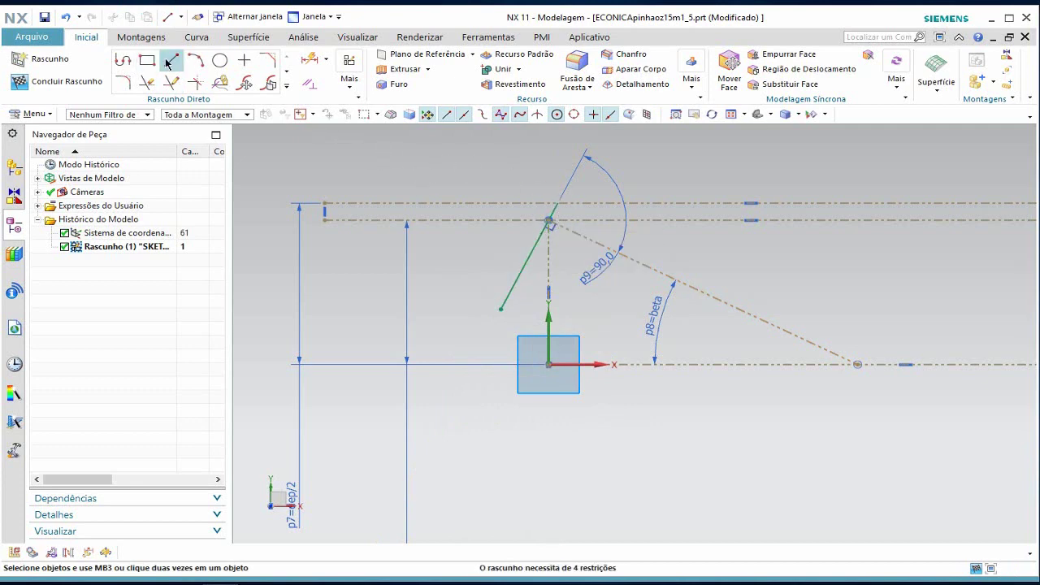
{"action": "left_click", "coordinate": [550, 220]}
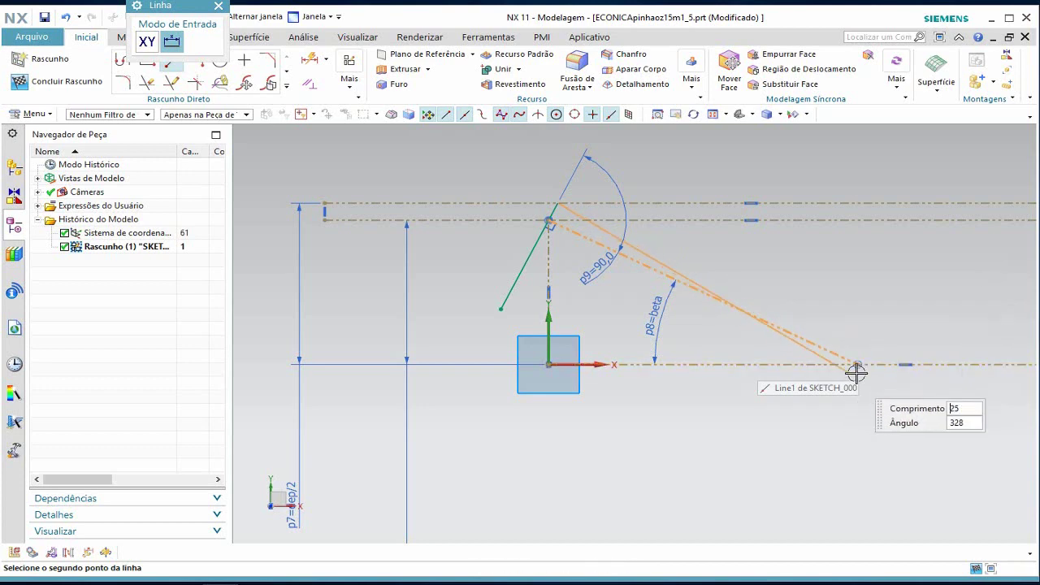
{"action": "left_click", "coordinate": [859, 364]}
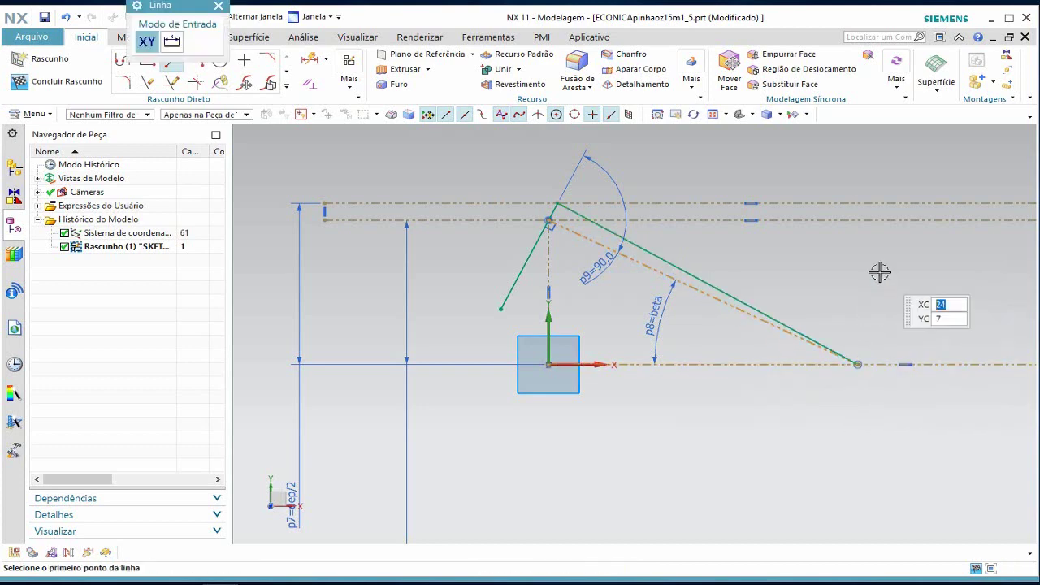
{"action": "key", "text": "Escape"}
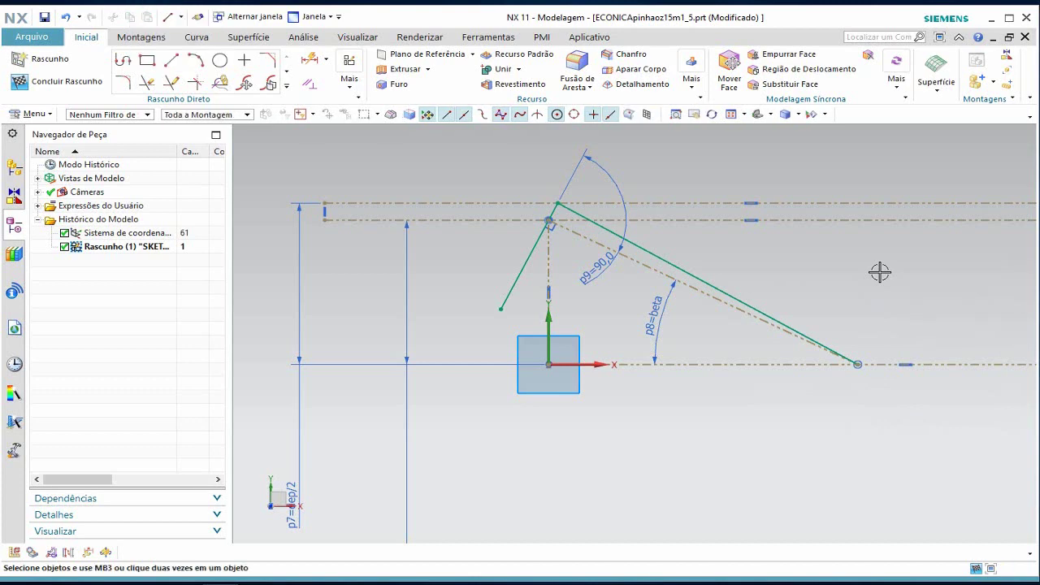
- Draw a 16 mm diameter helper circle centred on the long line's upper end
{"action": "left_click", "coordinate": [219, 62]}
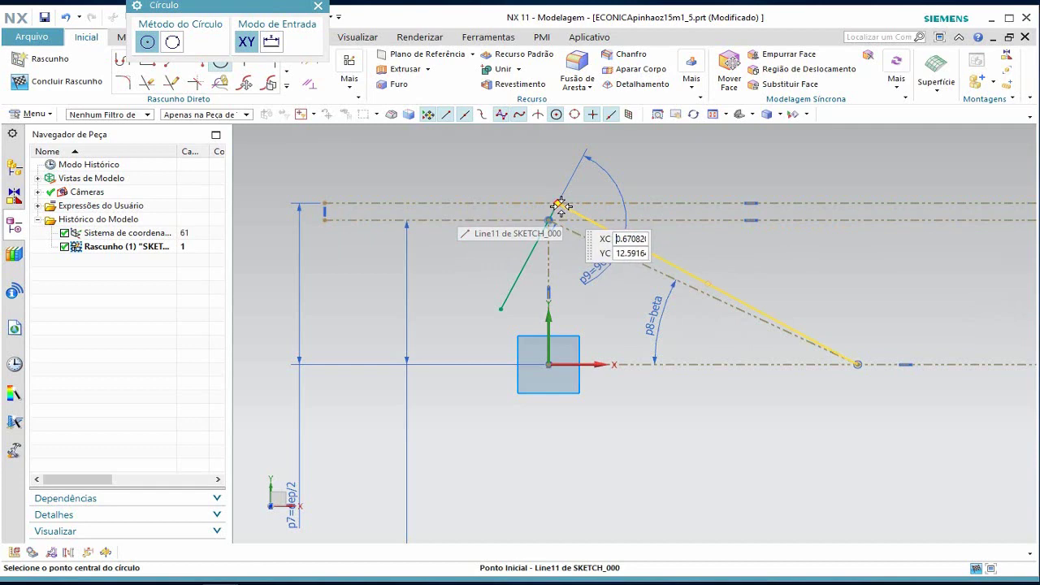
{"action": "left_click", "coordinate": [559, 204]}
{"action": "type", "text": "16"}
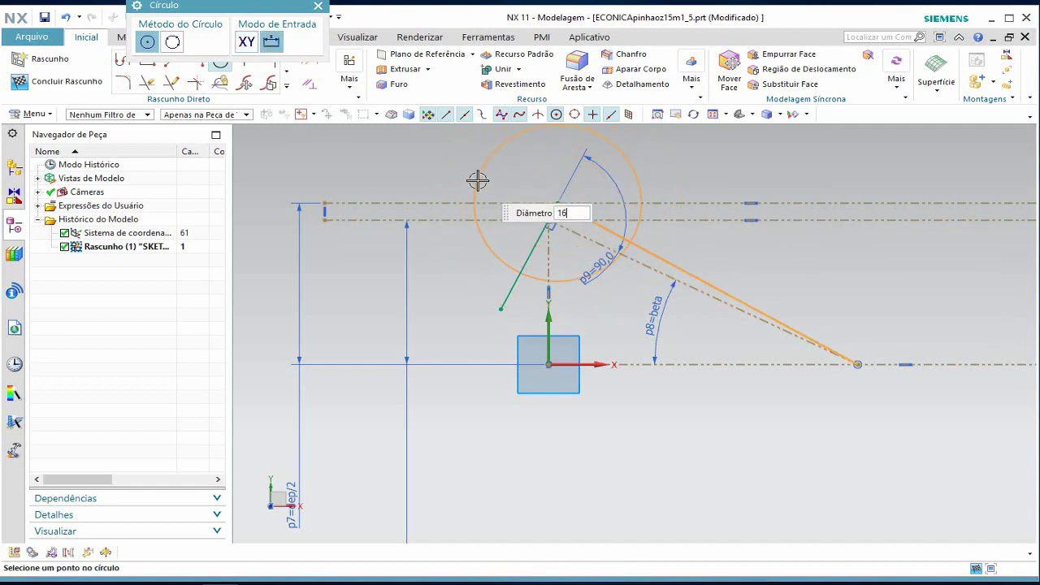
{"action": "key", "text": "Return"}
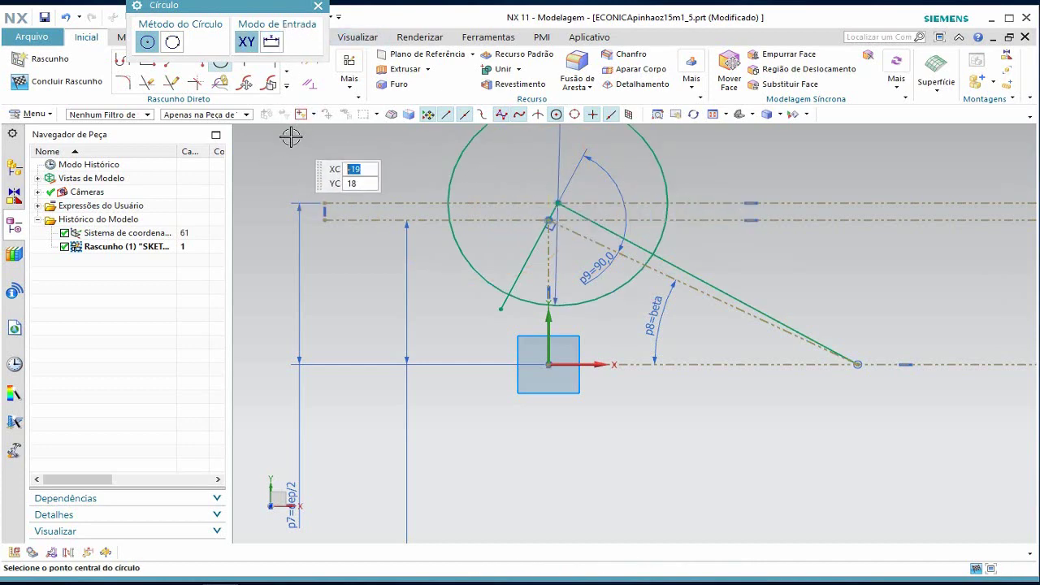
{"action": "key", "text": "Escape"}
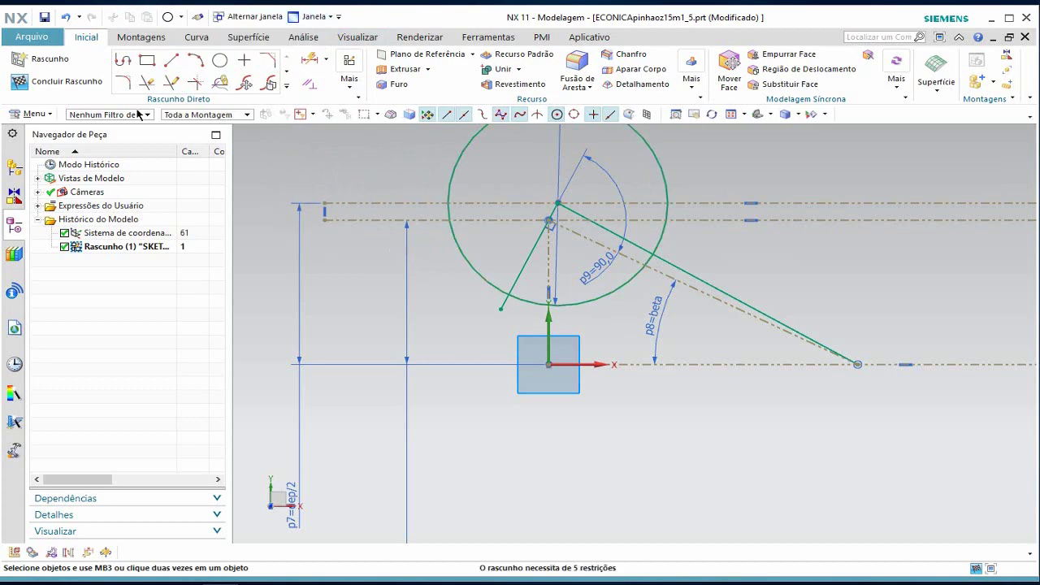
- Trim the long line outside the circle, then delete the helper circle
{"action": "left_click", "coordinate": [149, 84]}
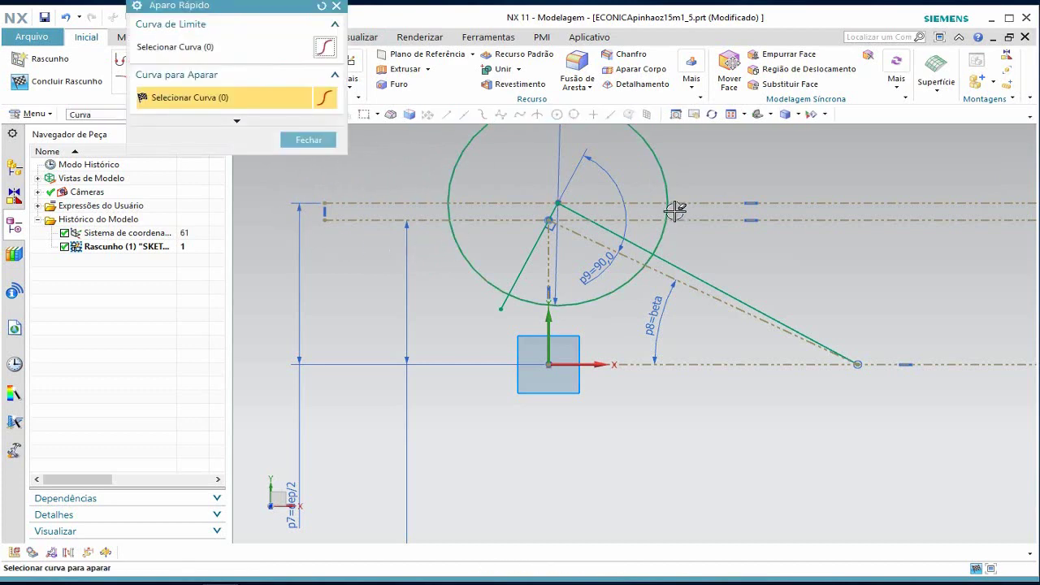
{"action": "left_click", "coordinate": [664, 262]}
{"action": "key", "text": "Escape"}
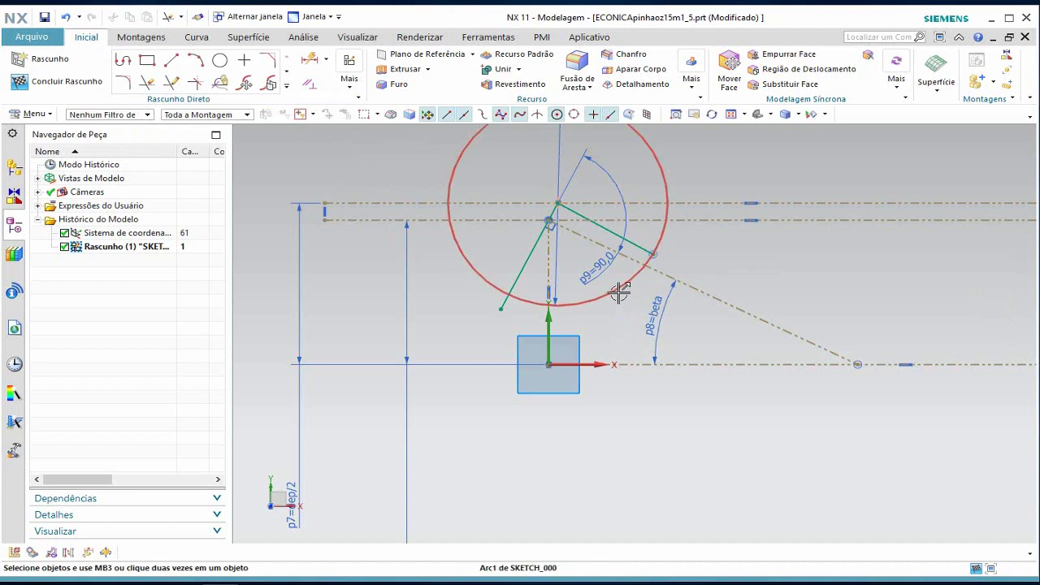
{"action": "left_click", "coordinate": [618, 293]}
{"action": "left_click", "coordinate": [619, 293]}
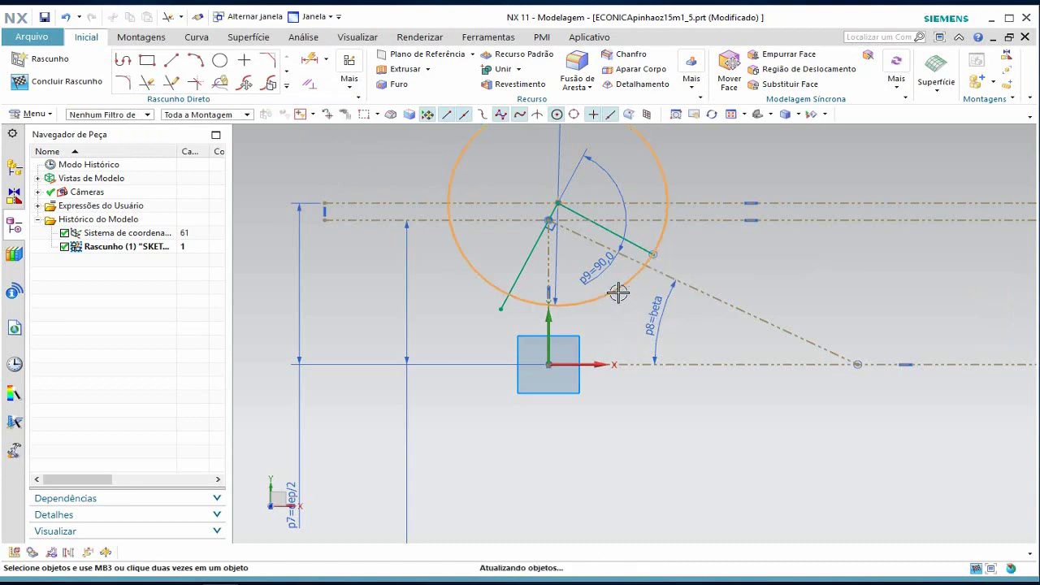
{"action": "key", "text": "Delete"}
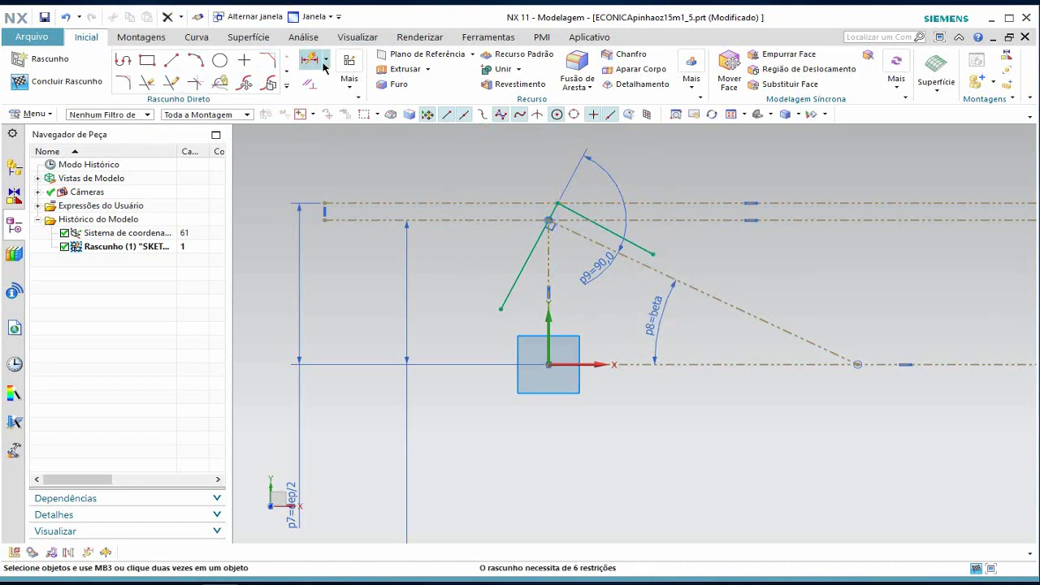
- Try dimensioning the short slanted line, then cancel the unplaced dimension
{"action": "left_click", "coordinate": [313, 54]}
{"action": "left_click", "coordinate": [583, 213]}
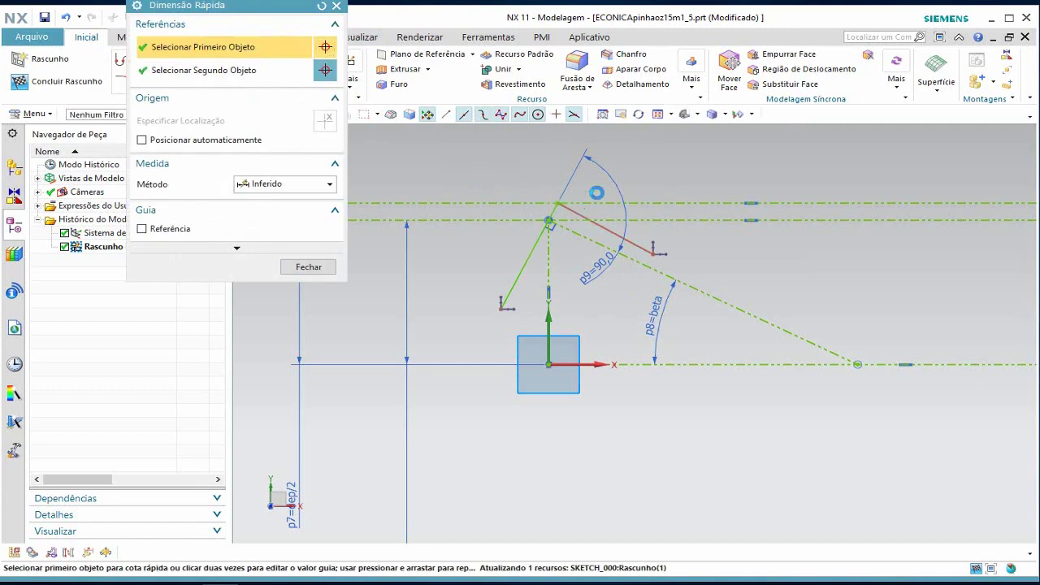
{"action": "left_click", "coordinate": [597, 193]}
{"action": "left_click", "coordinate": [597, 193], "text": "shift"}
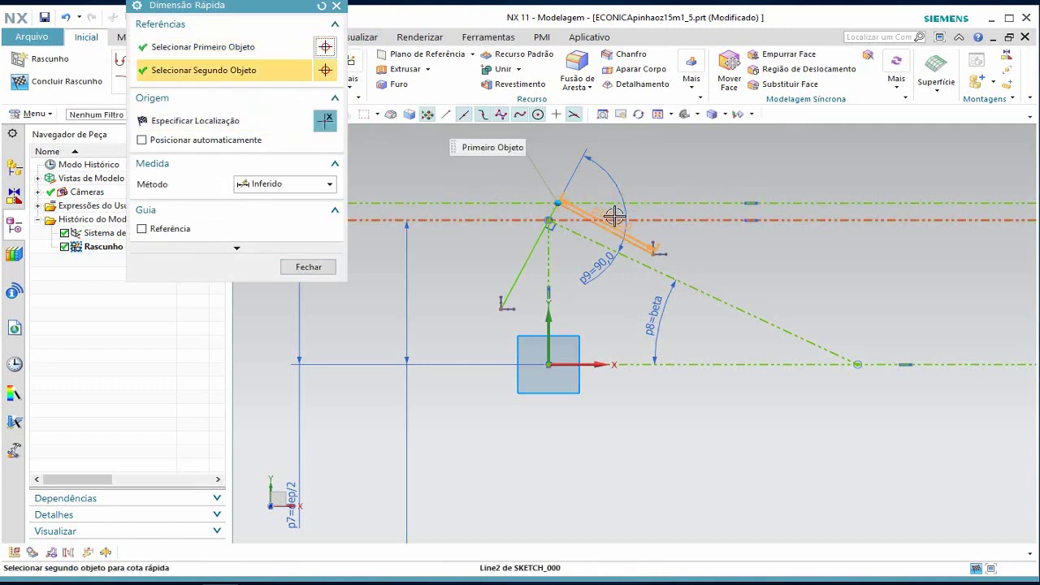
{"action": "left_click", "coordinate": [620, 218]}
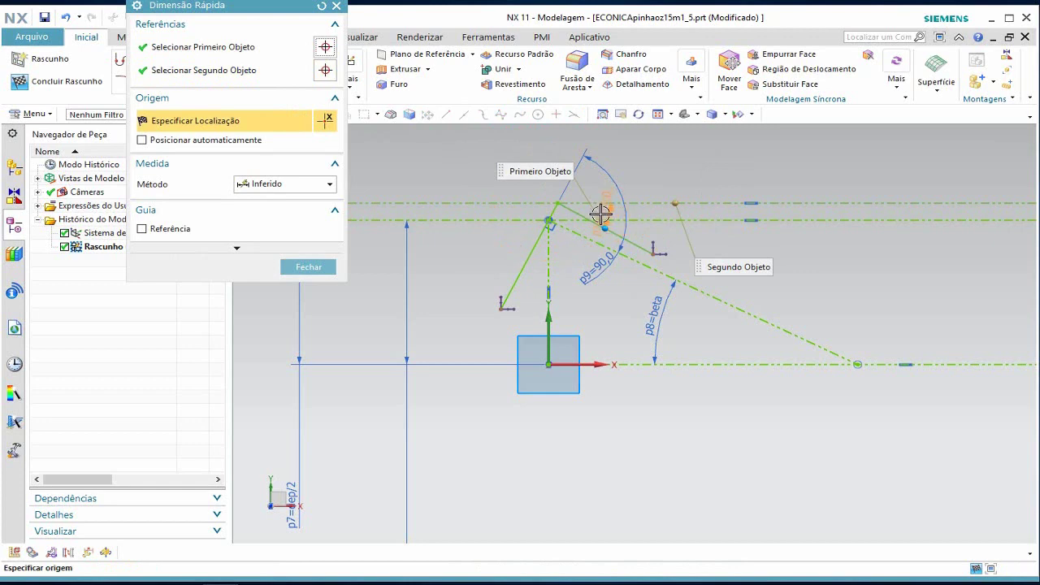
{"action": "left_click", "coordinate": [308, 267]}
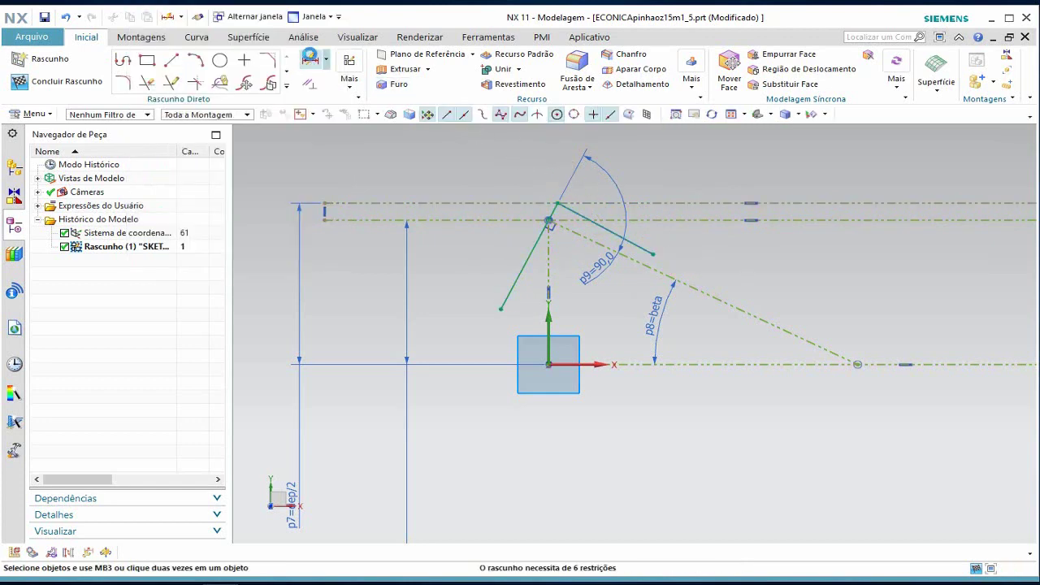
- Dimension the short slanted line's length as p10 = 8.0
{"action": "left_click", "coordinate": [310, 60]}
{"action": "scroll", "coordinate": [630, 230], "scroll_direction": "up", "scroll_amount": 4}
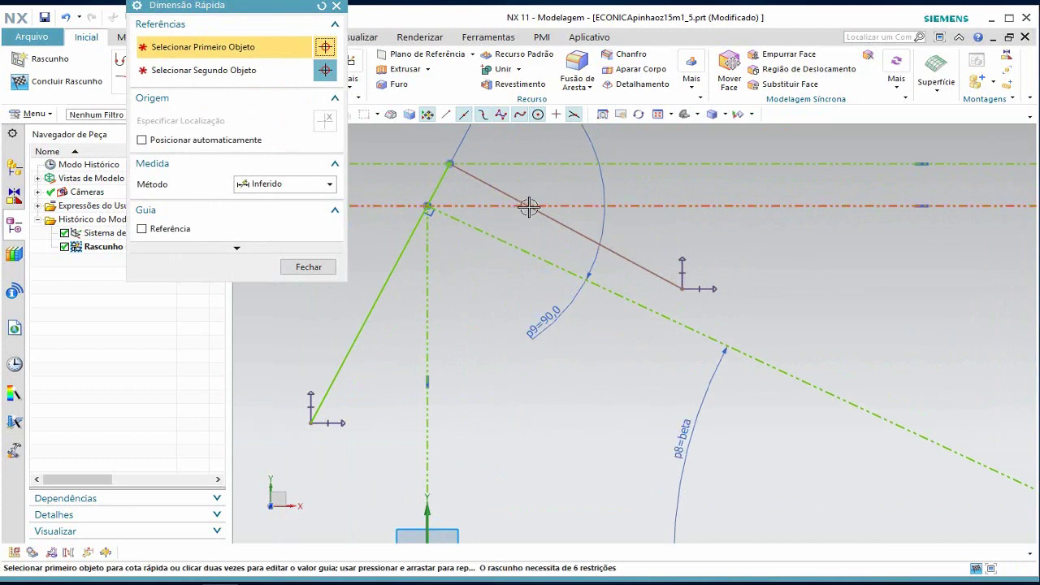
{"action": "left_click", "coordinate": [541, 218]}
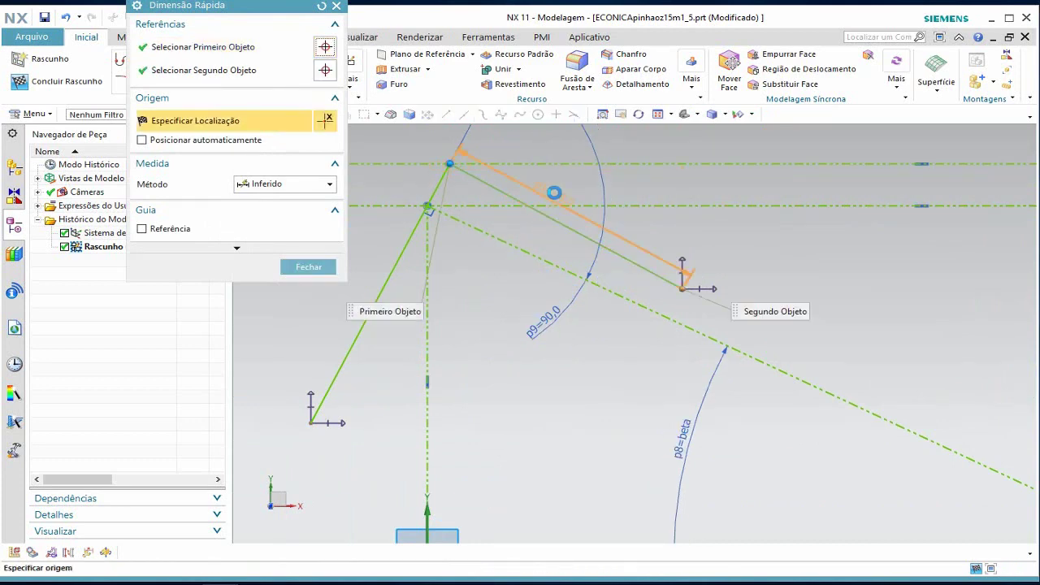
{"action": "left_click", "coordinate": [557, 187]}
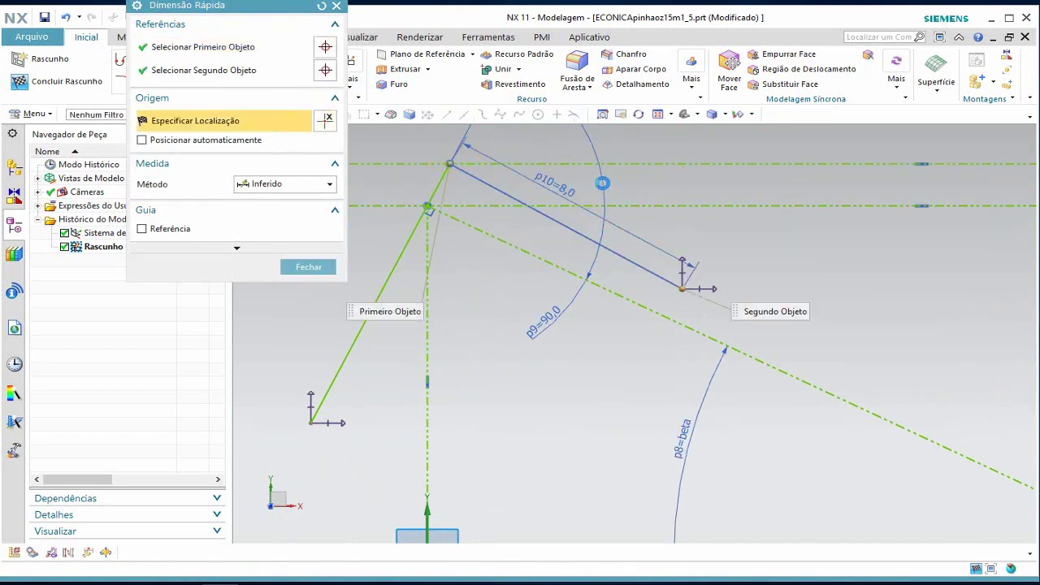
{"action": "key", "text": "Escape"}
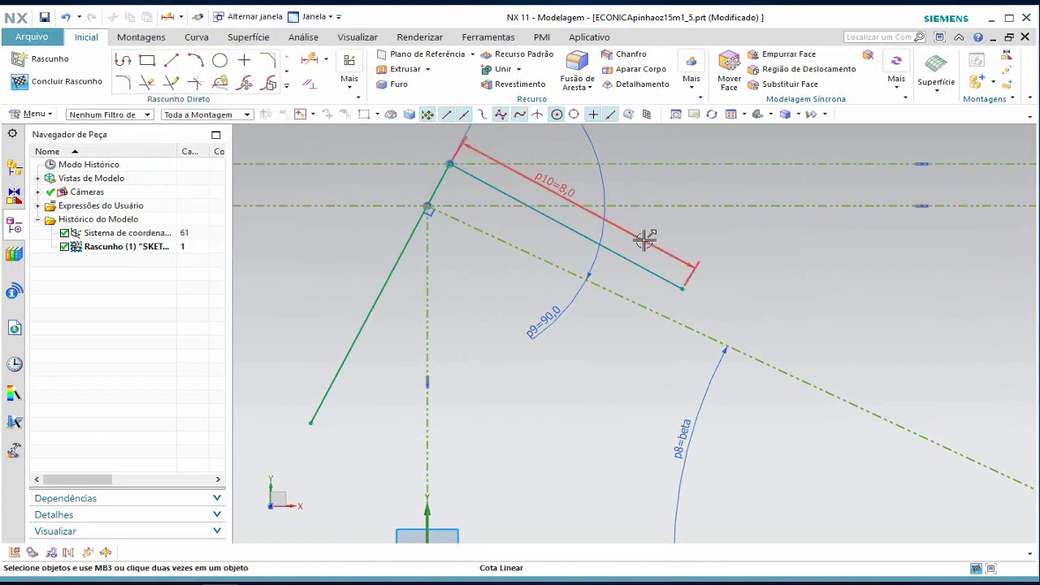
{"action": "scroll", "coordinate": [644, 240], "scroll_direction": "up", "scroll_amount": 3}
{"action": "scroll", "coordinate": [644, 240], "scroll_direction": "down", "scroll_amount": 2}
{"action": "scroll", "coordinate": [650, 252], "scroll_direction": "down", "scroll_amount": 2}
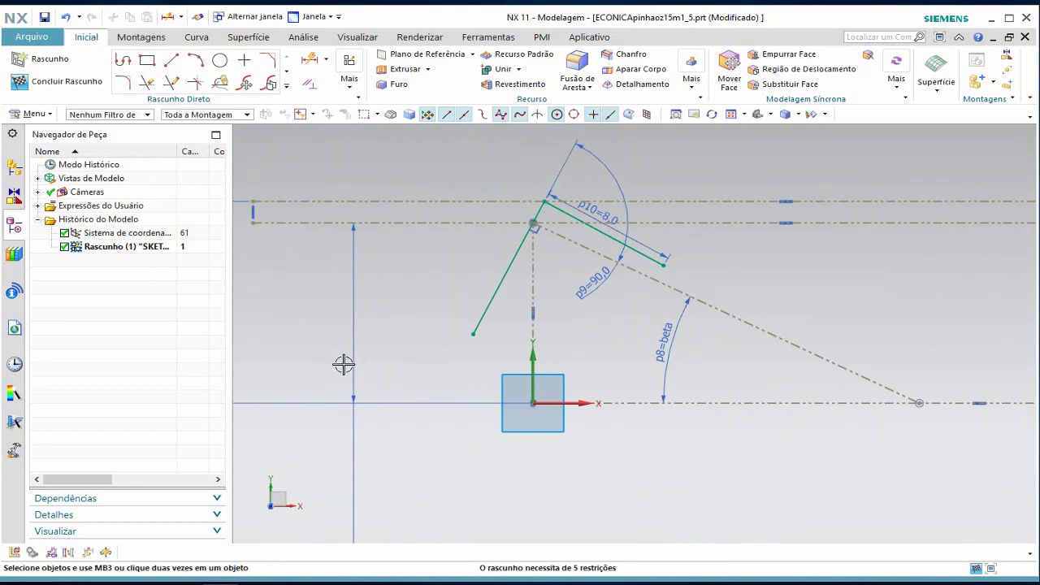
- Draw a 4-long line from the short line's lower end toward the axis
{"action": "left_click", "coordinate": [170, 61]}
{"action": "left_click", "coordinate": [662, 267]}
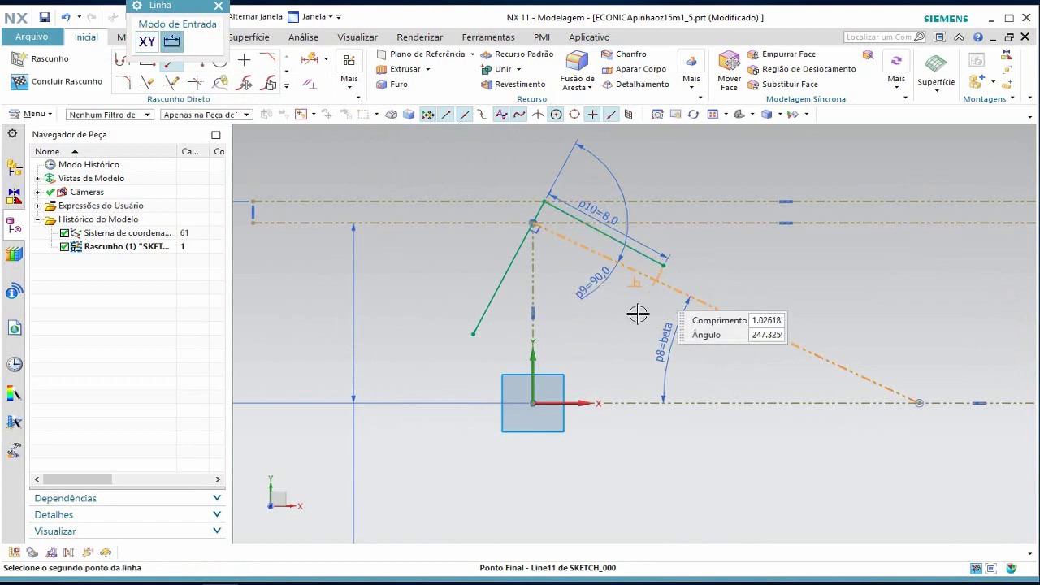
{"action": "type", "text": "4.9"}
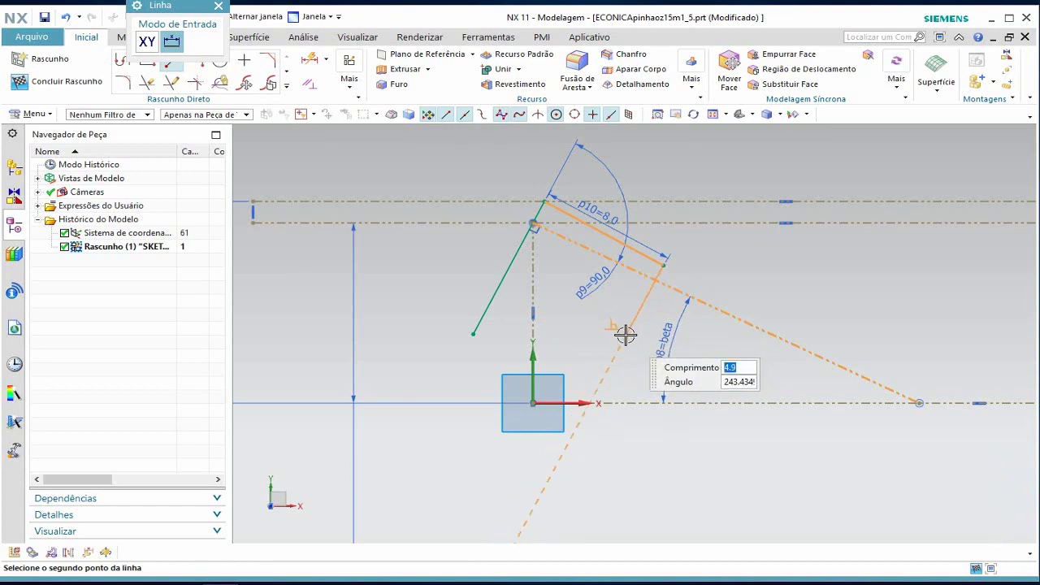
{"action": "left_click", "coordinate": [626, 334]}
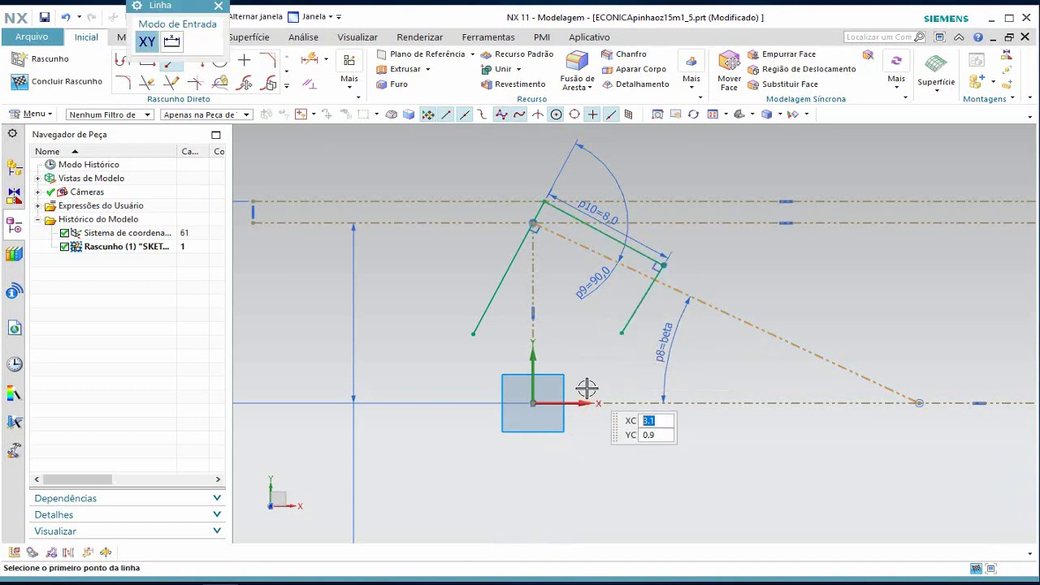
{"action": "key", "text": "Escape"}
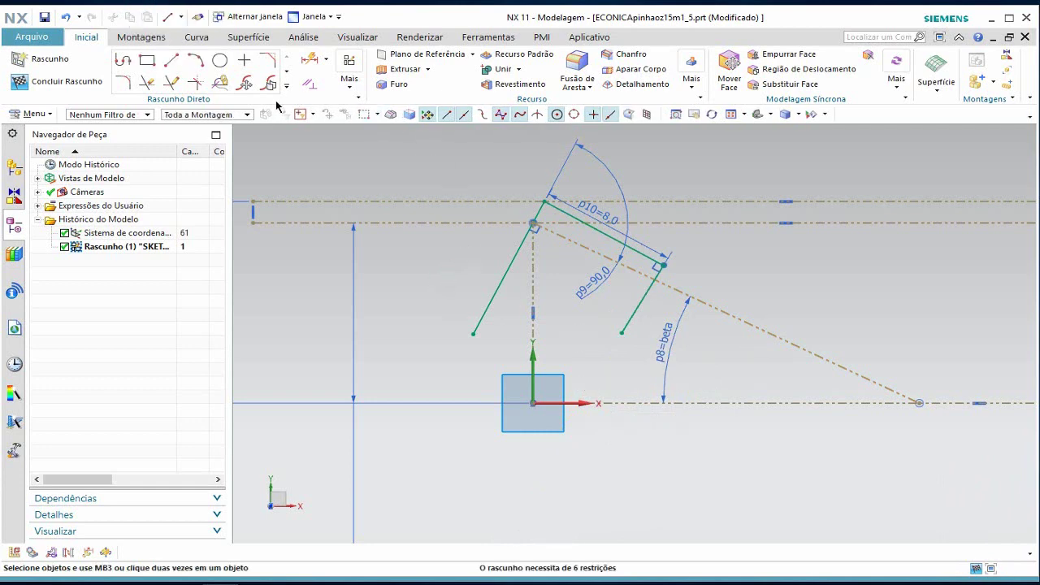
- Draw an upper and a lower horizontal line across both slanted lines
{"action": "left_click", "coordinate": [170, 63]}
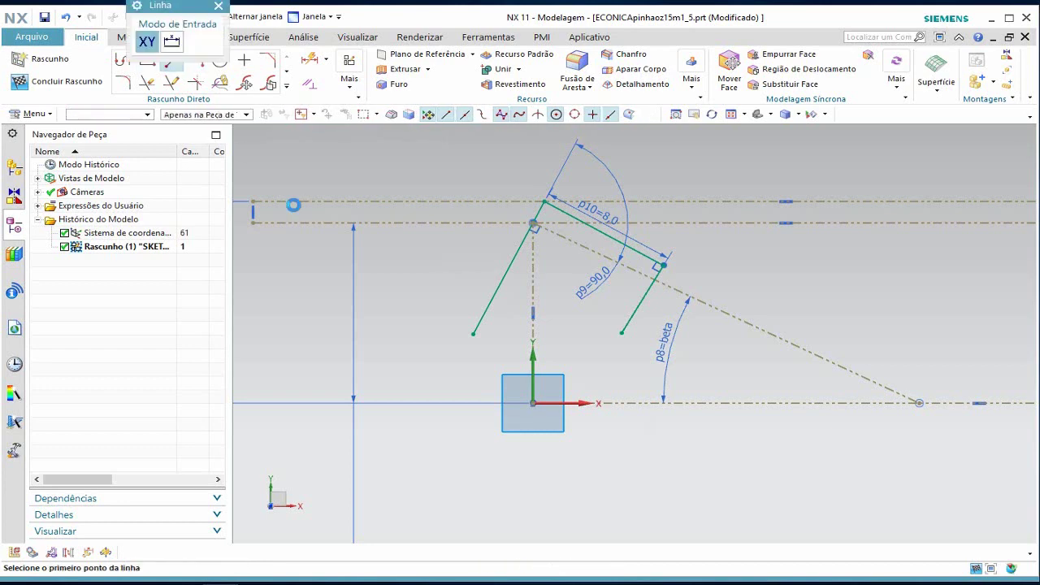
{"action": "left_click", "coordinate": [295, 270]}
{"action": "left_click", "coordinate": [564, 270]}
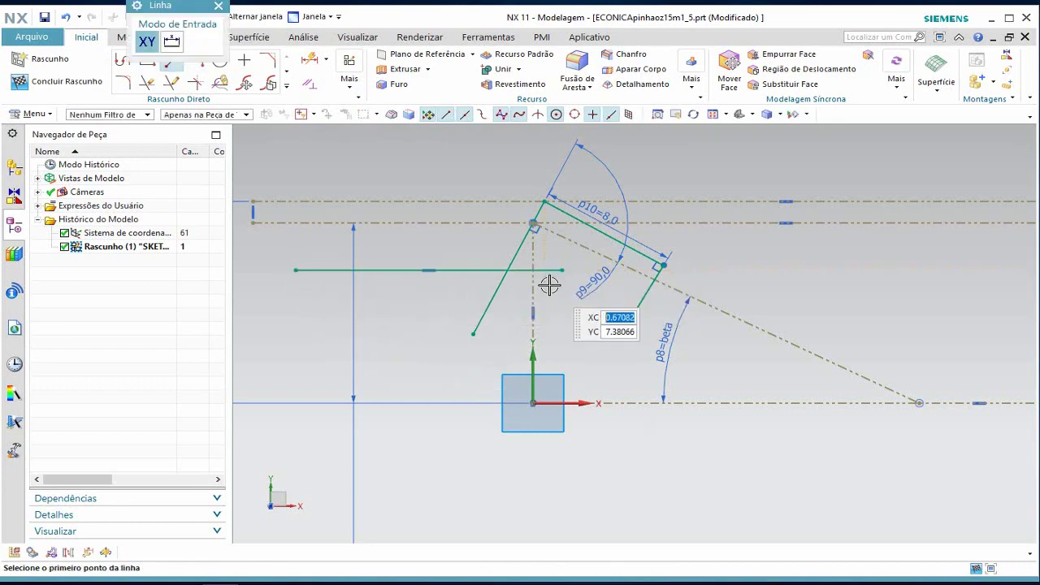
{"action": "key", "text": "Escape"}
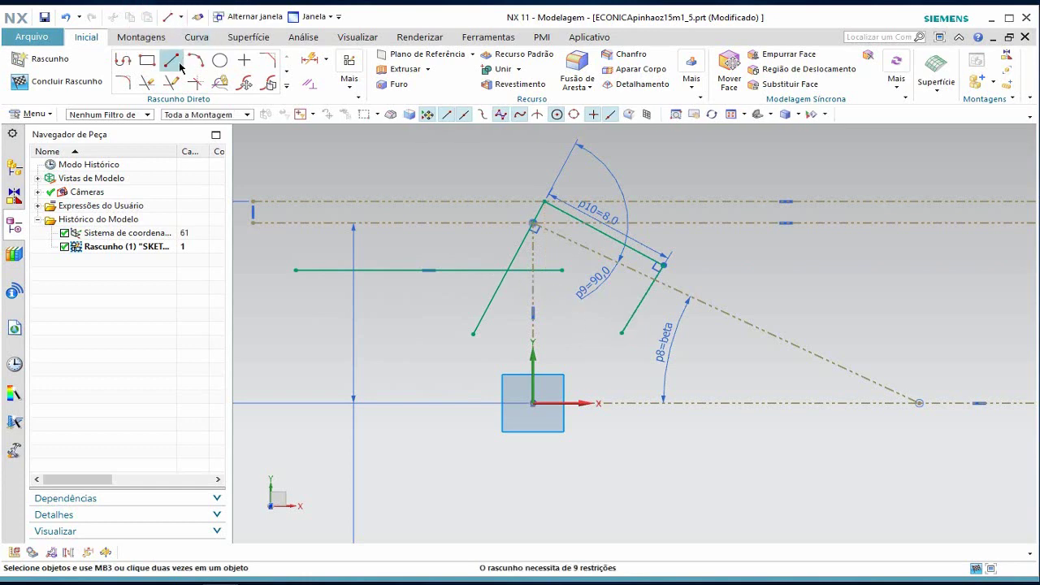
{"action": "left_click", "coordinate": [170, 62]}
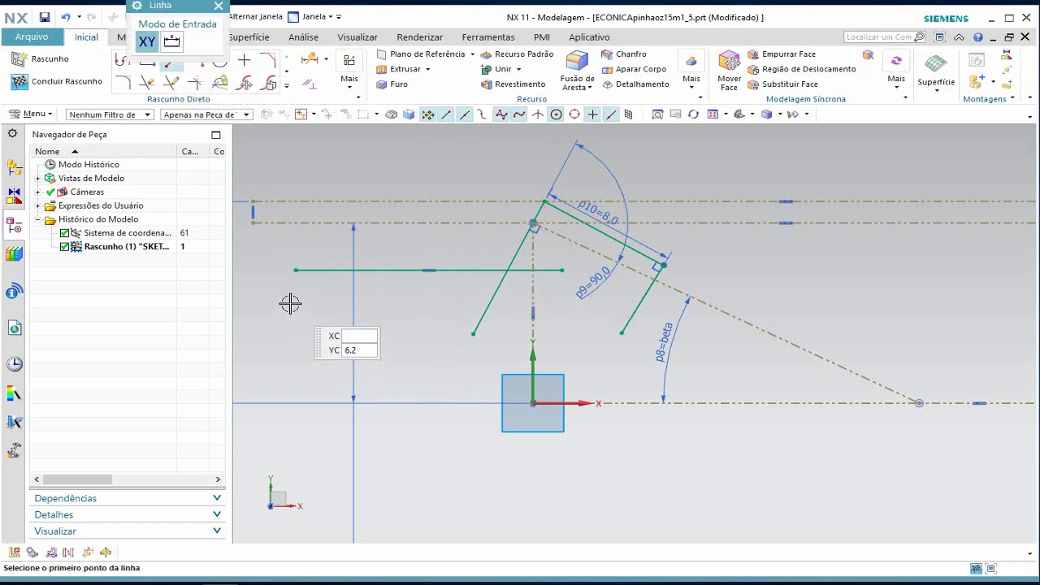
{"action": "left_click", "coordinate": [289, 303]}
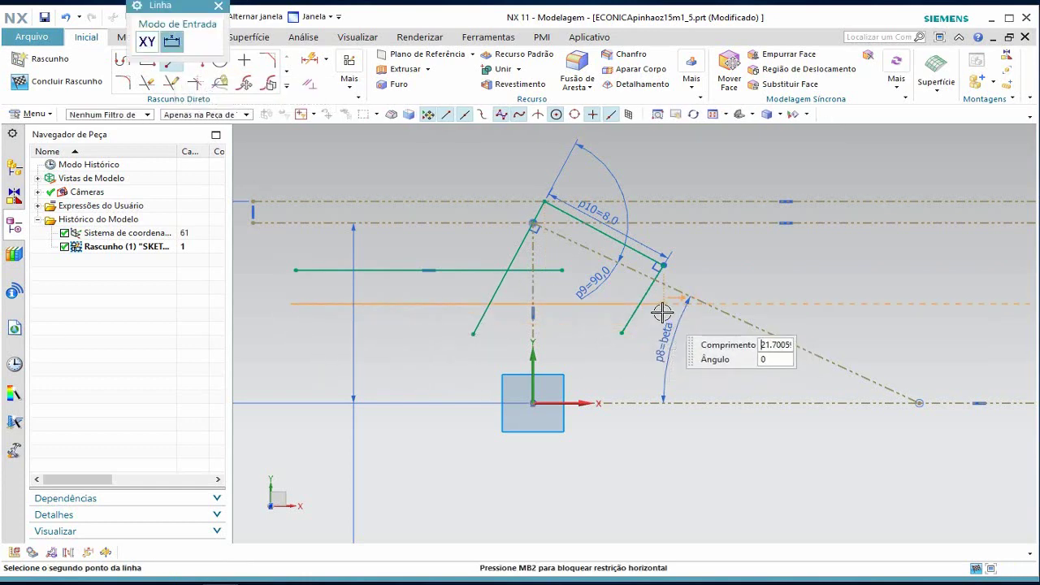
{"action": "left_click", "coordinate": [660, 314]}
{"action": "key", "text": "Escape"}
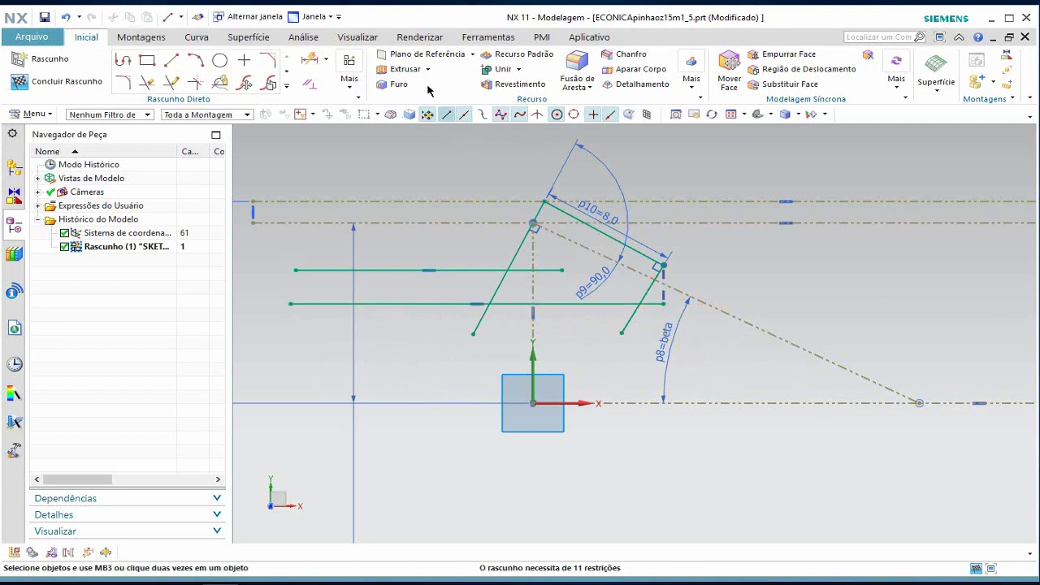
- Dimension the lower horizontal line 5.0 above the X axis (p11)
{"action": "left_click", "coordinate": [308, 59]}
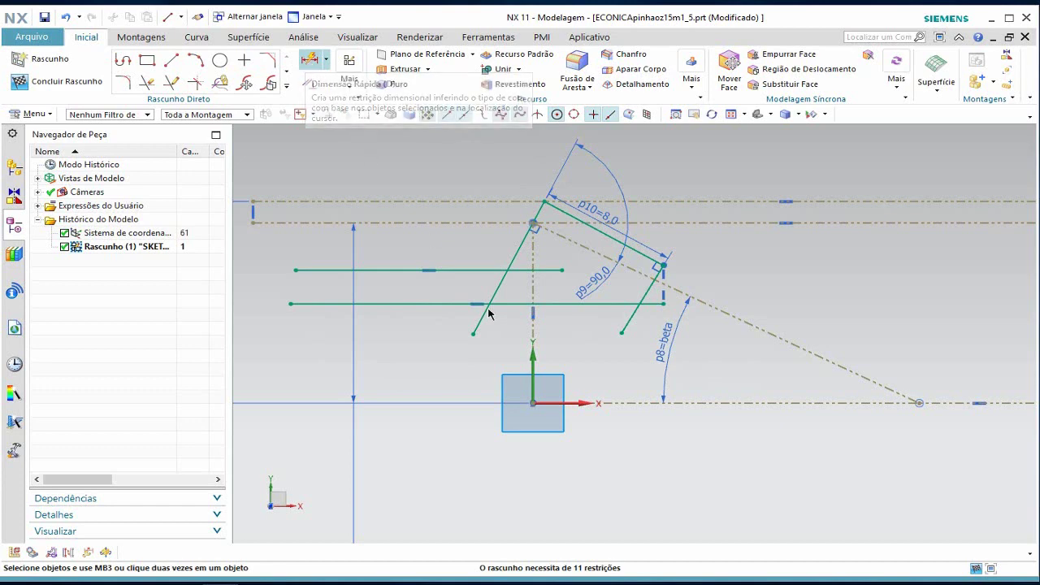
{"action": "left_click", "coordinate": [569, 304]}
{"action": "left_click", "coordinate": [651, 400]}
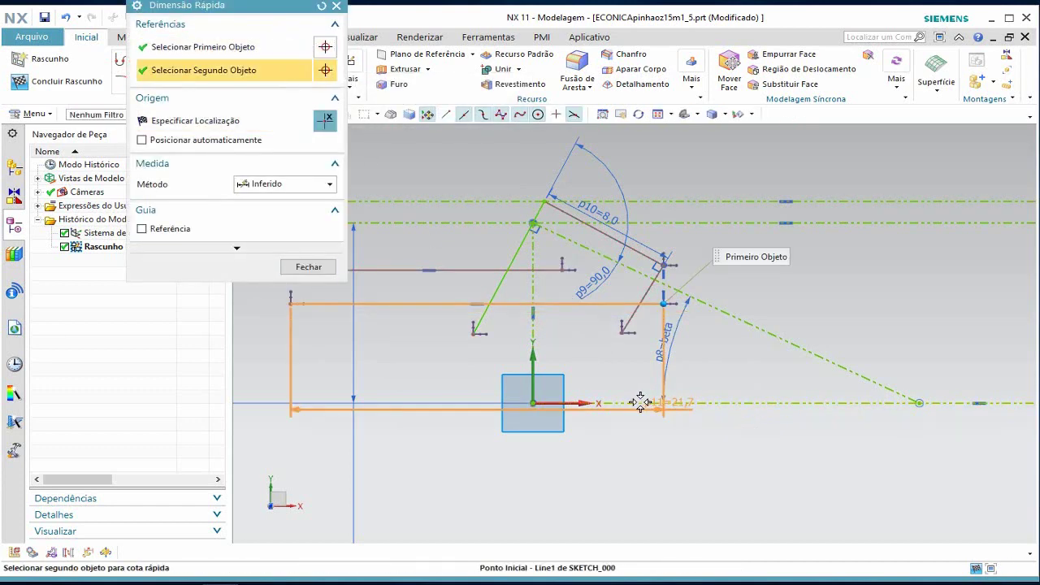
{"action": "left_click", "coordinate": [424, 367]}
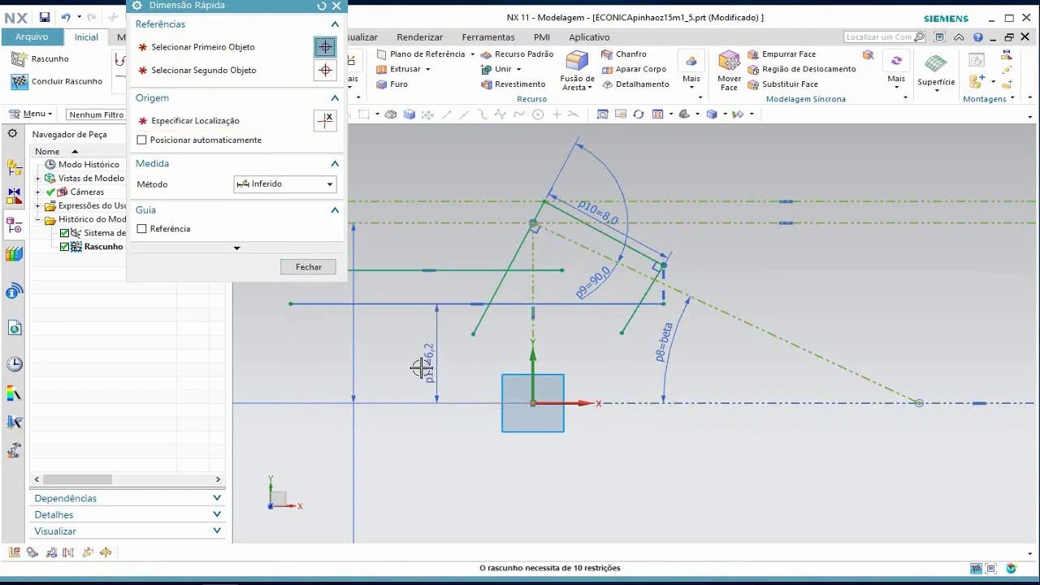
{"action": "type", "text": "3"}
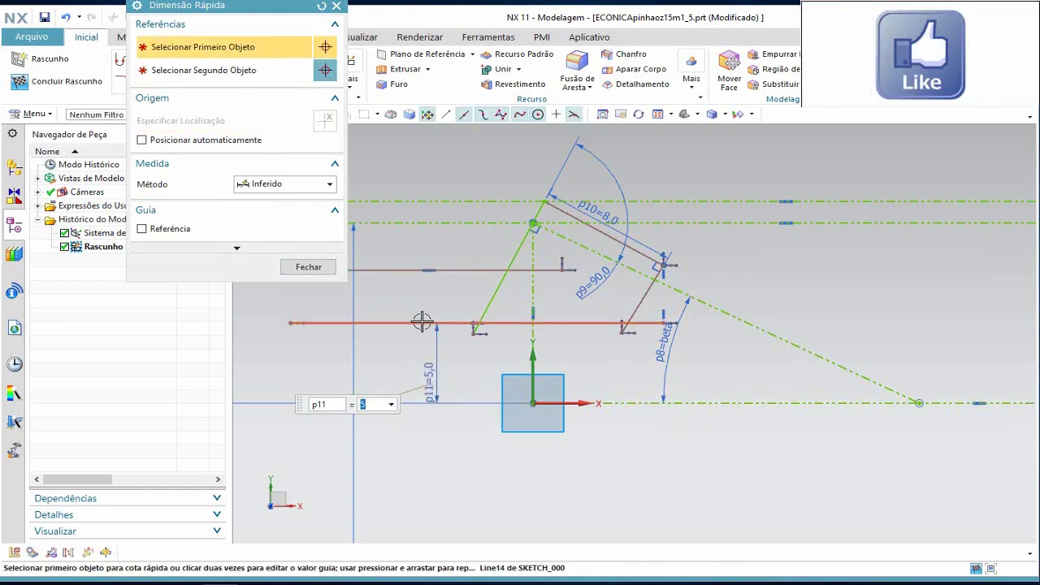
{"action": "left_click", "coordinate": [310, 267]}
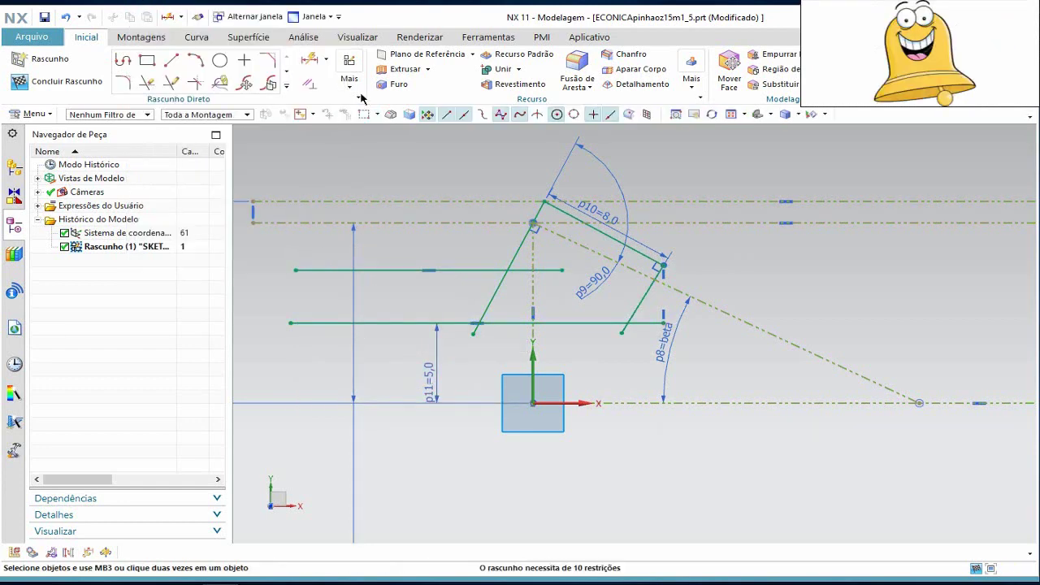
- Dimension the upper horizontal line's height above the X axis as p12 = 8.3
{"action": "left_click", "coordinate": [309, 61]}
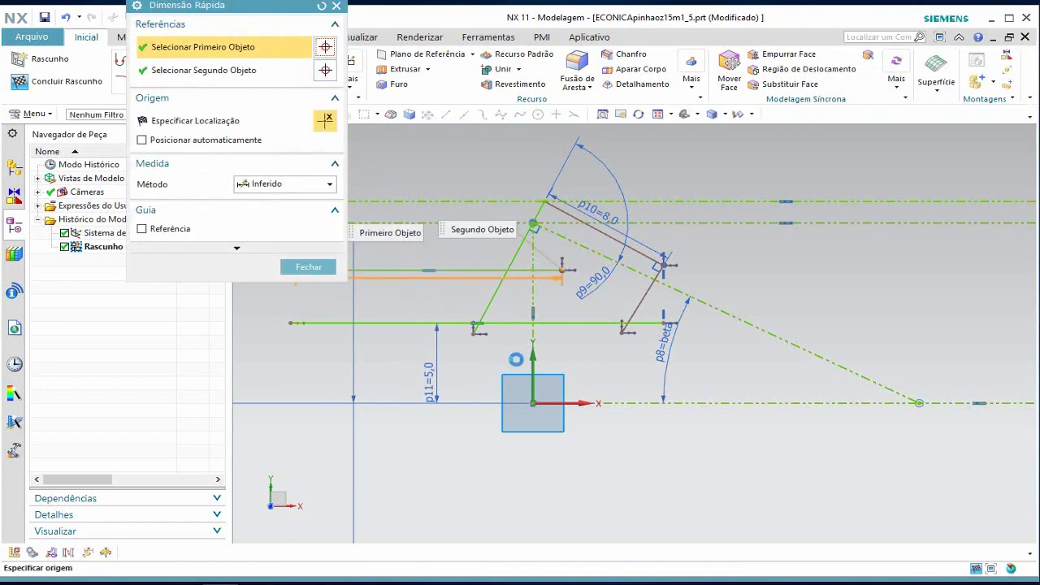
{"action": "left_click", "coordinate": [634, 399]}
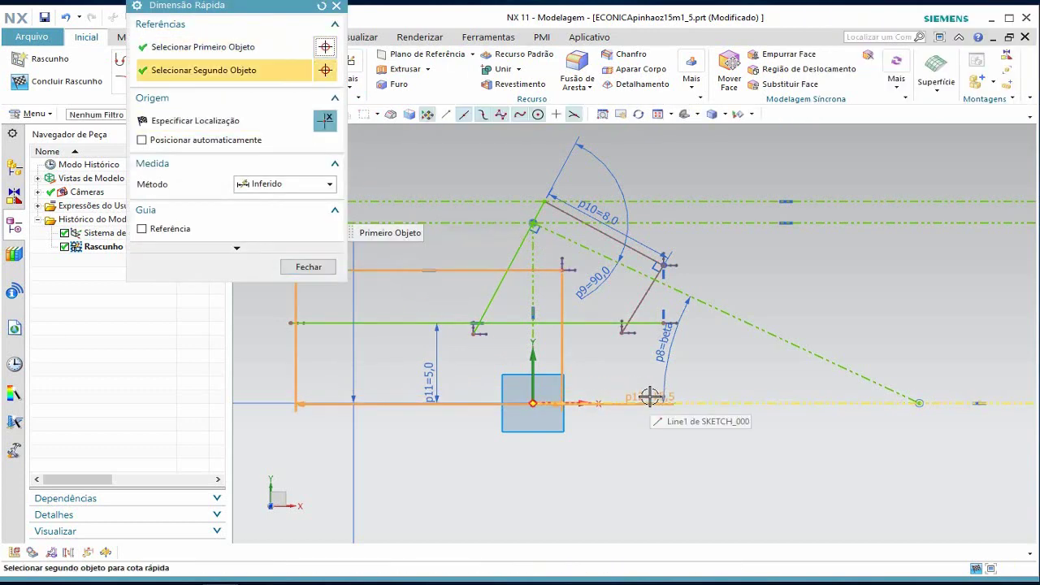
{"action": "left_click", "coordinate": [402, 351]}
{"action": "left_click", "coordinate": [372, 357]}
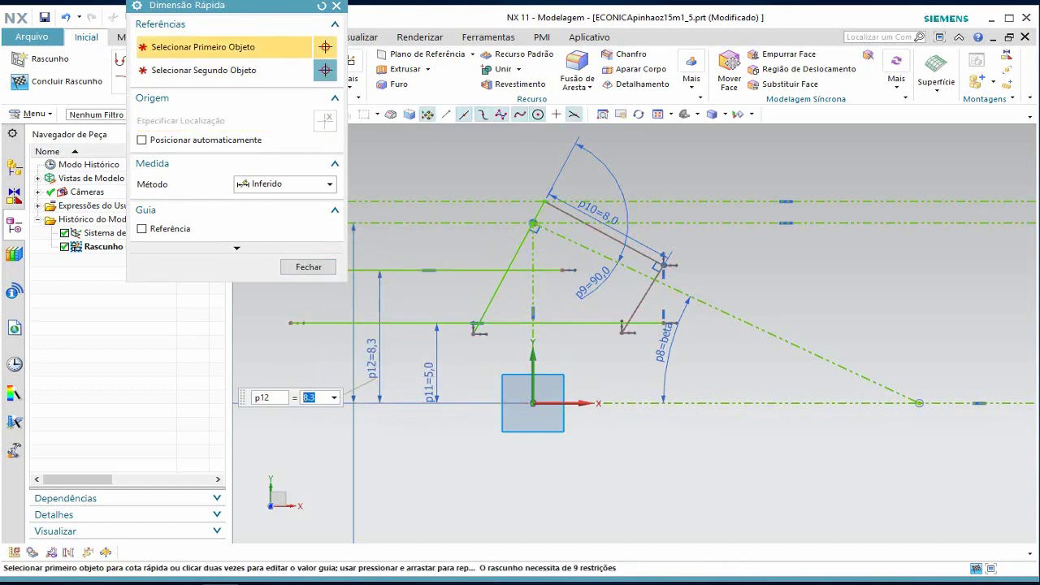
{"action": "key", "text": "Return"}
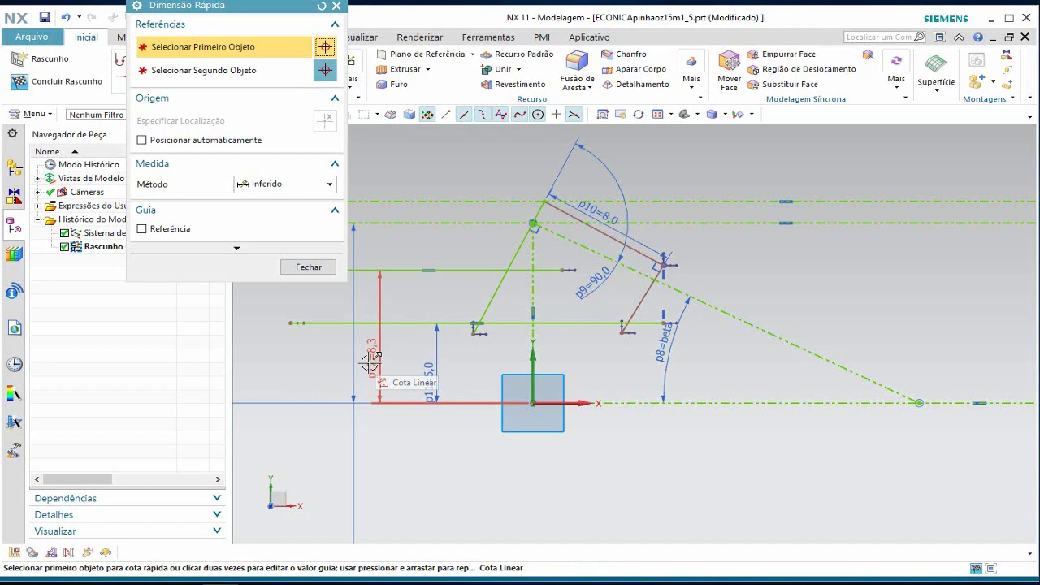
{"action": "left_click", "coordinate": [297, 267]}
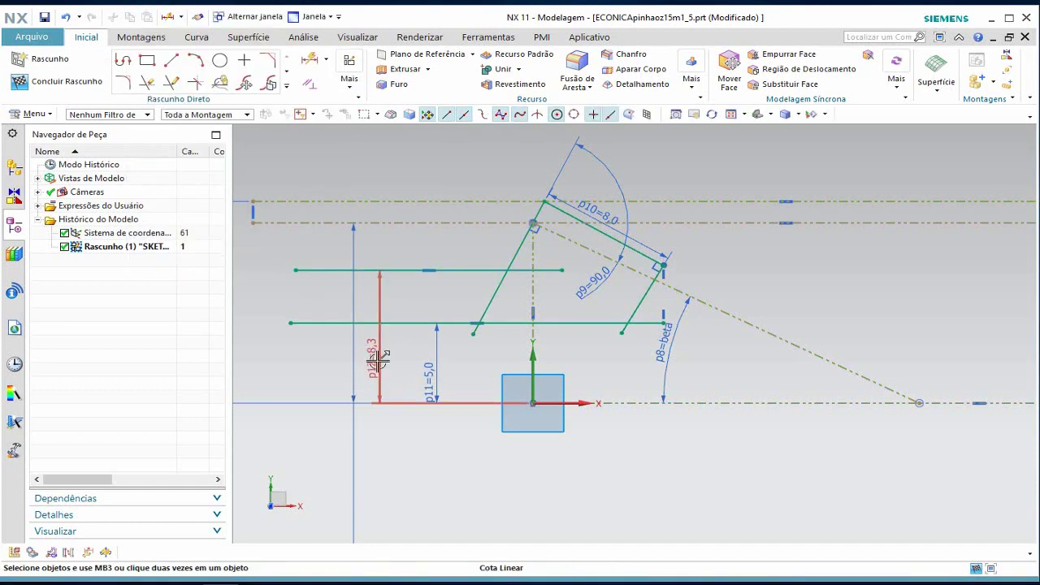
- Change dimension p12 to 9.0 so the upper horizontal line moves up
{"action": "double_click", "coordinate": [373, 360]}
{"action": "type", "text": "9"}
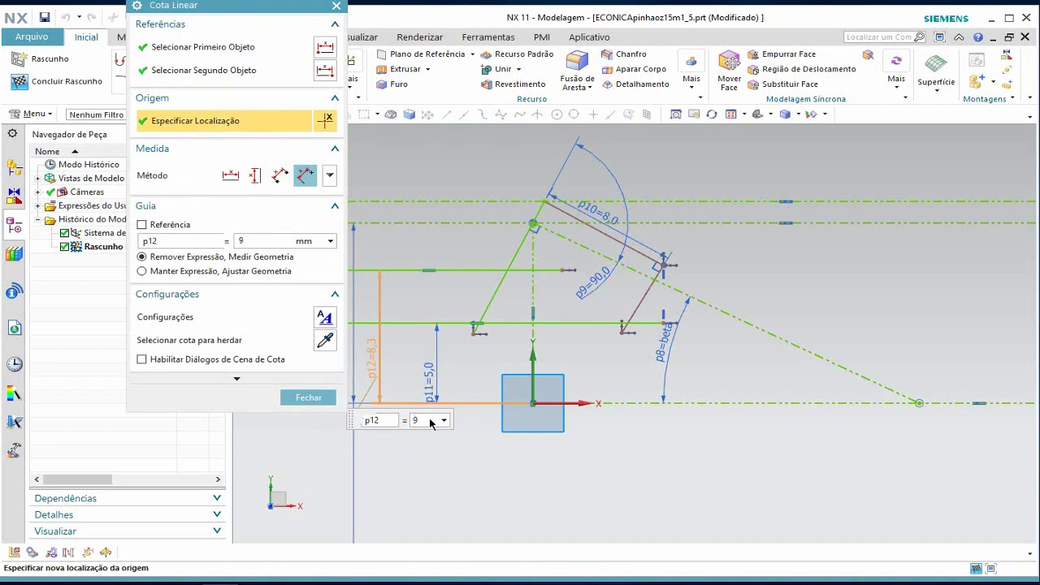
{"action": "key", "text": "Return"}
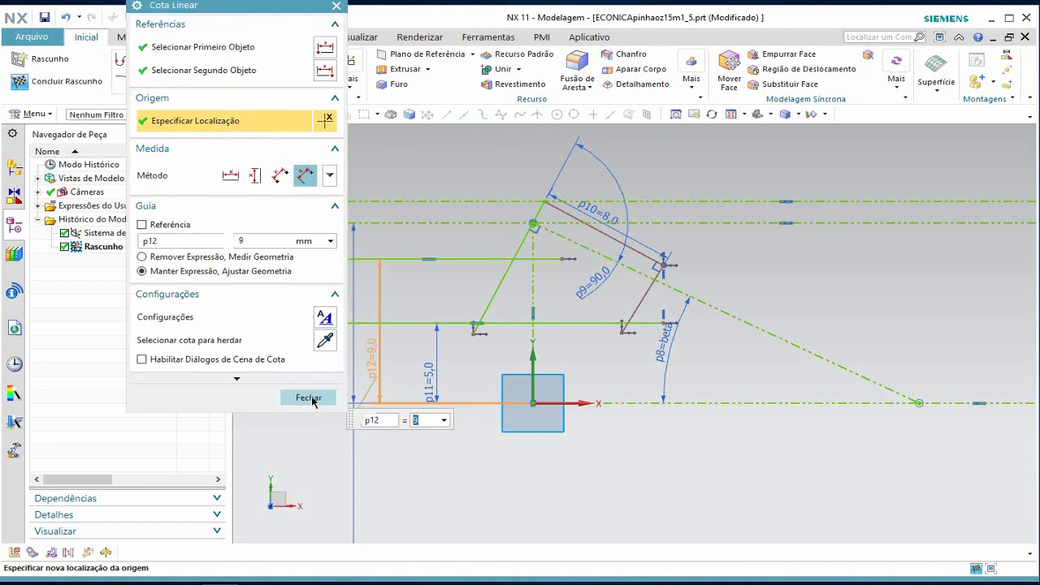
{"action": "left_click", "coordinate": [309, 398]}
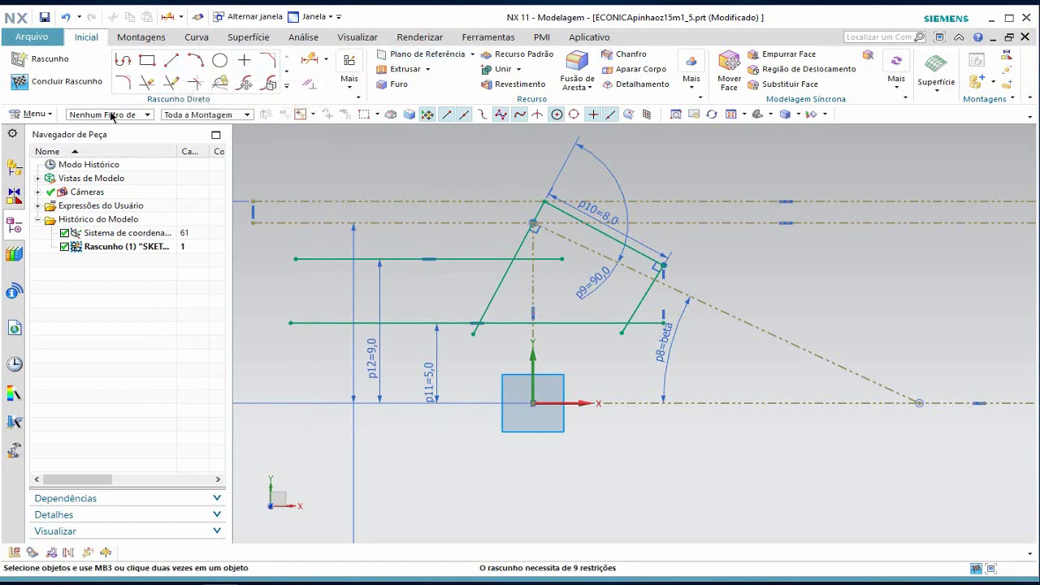
- Quick Trim the slanted and horizontal line overhangs back to their intersections
{"action": "left_click", "coordinate": [147, 85]}
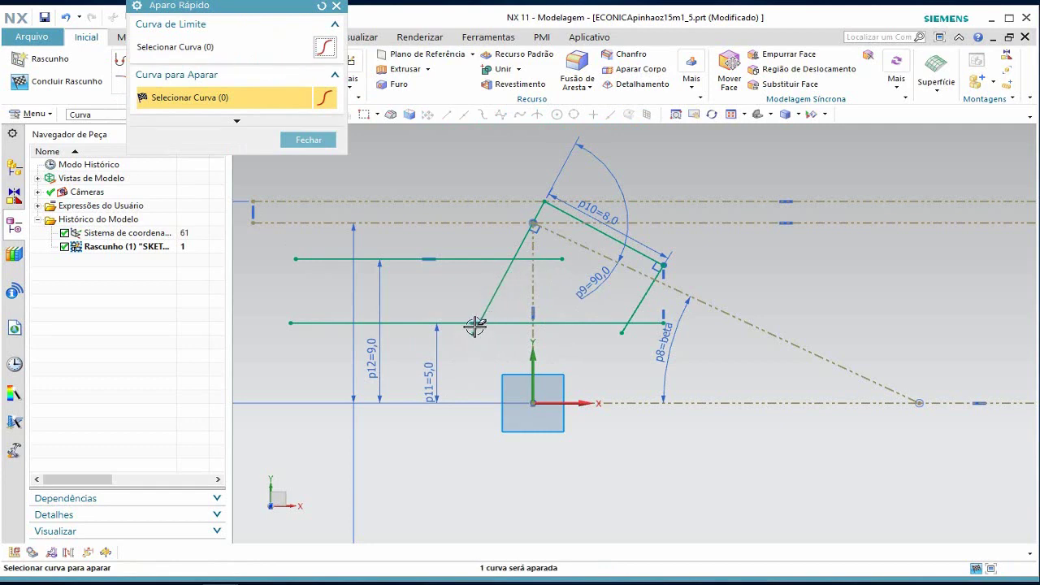
{"action": "left_click", "coordinate": [502, 284]}
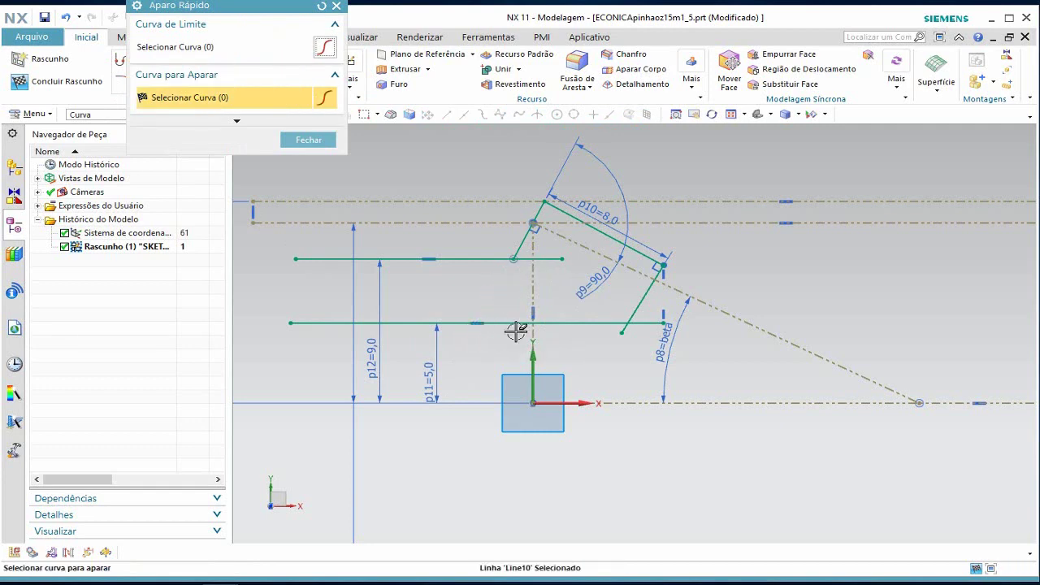
{"action": "left_click", "coordinate": [530, 258]}
{"action": "left_click", "coordinate": [624, 329]}
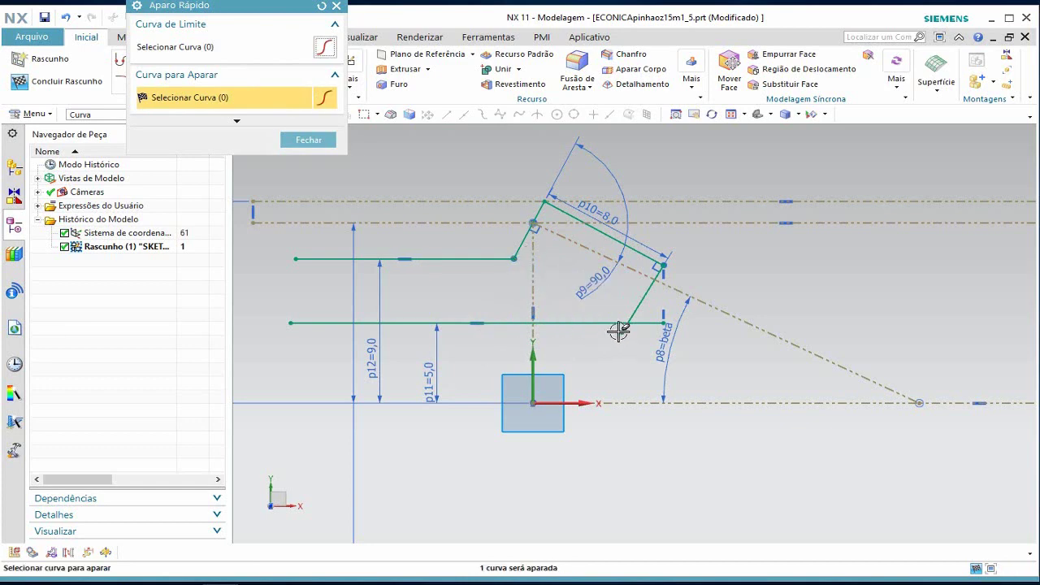
{"action": "left_click", "coordinate": [648, 323]}
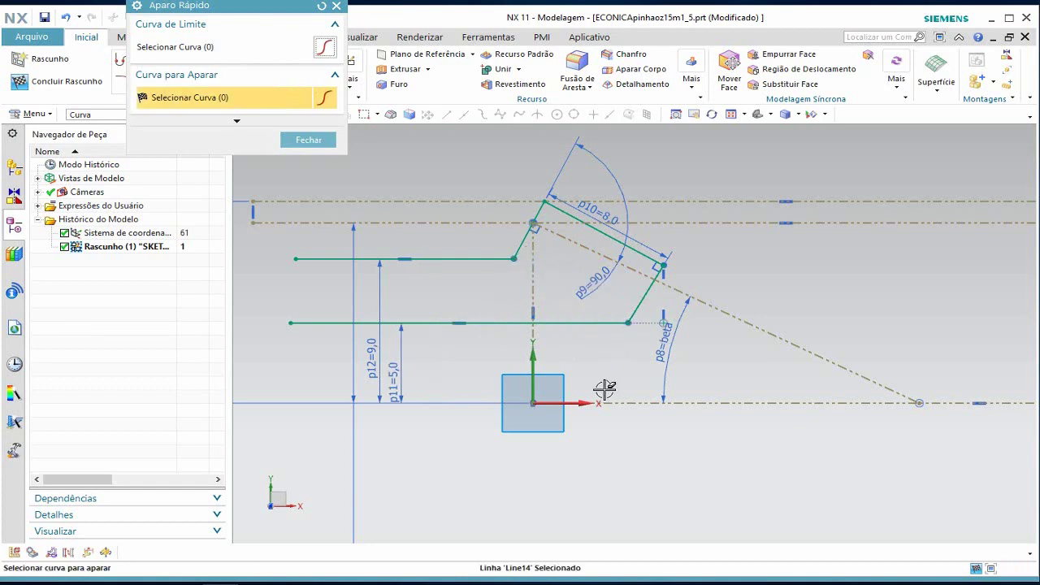
{"action": "key", "text": "Escape"}
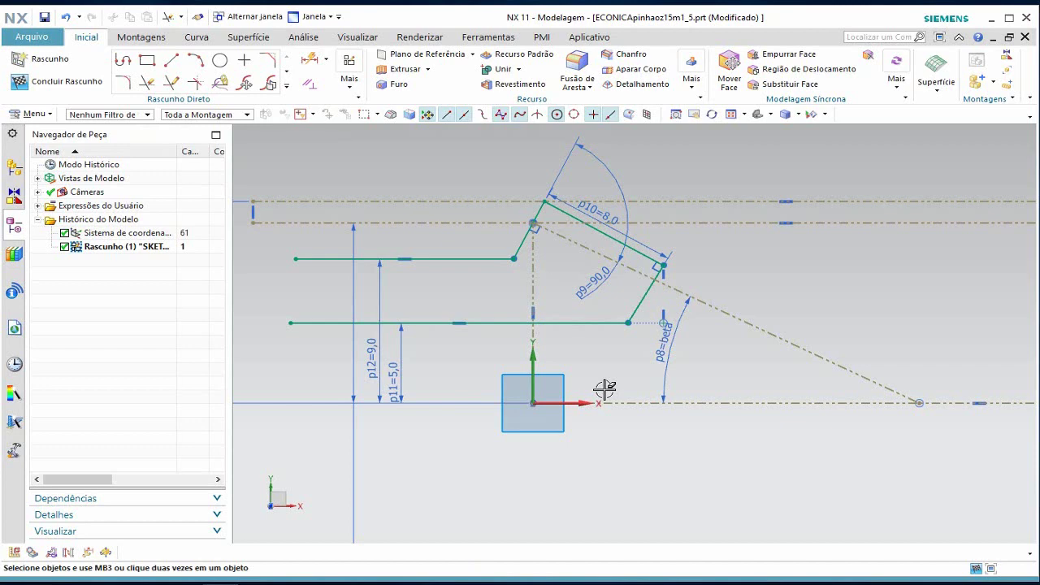
- Draw a vertical line on the left, from above the upper line to below the X axis
{"action": "left_click", "coordinate": [172, 61]}
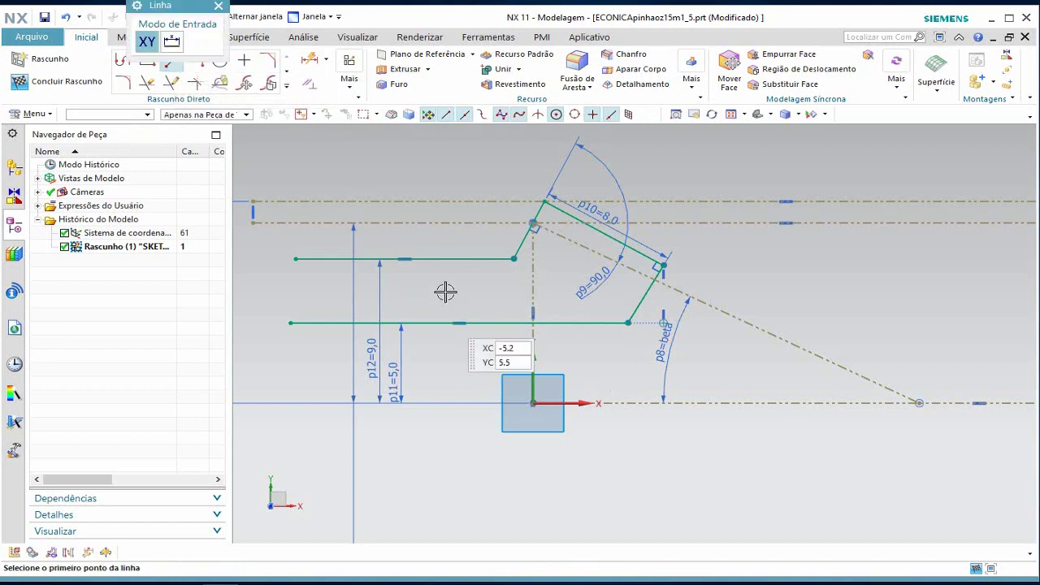
{"action": "left_click", "coordinate": [355, 175]}
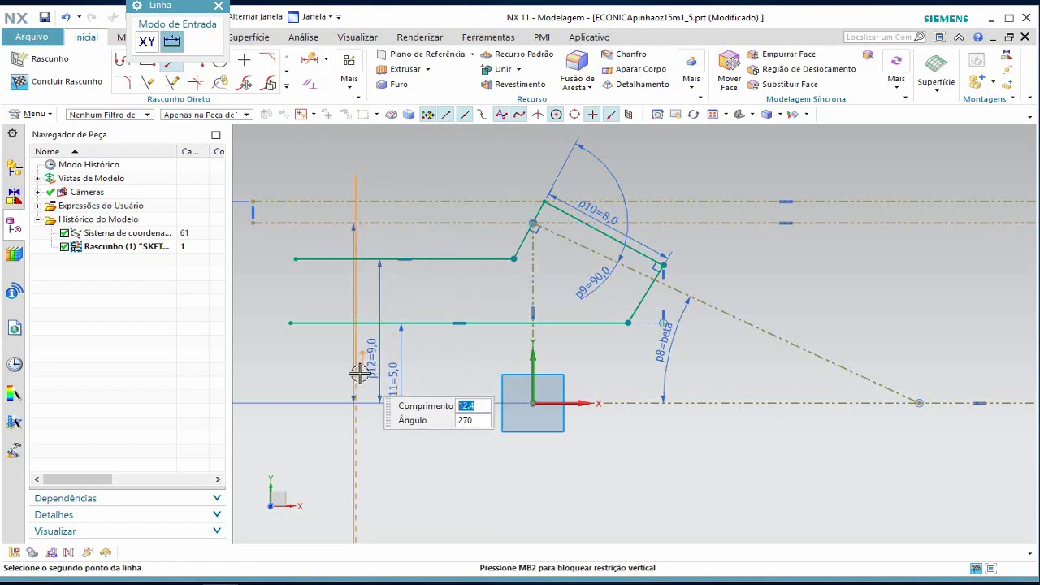
{"action": "left_click", "coordinate": [363, 374]}
{"action": "key", "text": "Escape"}
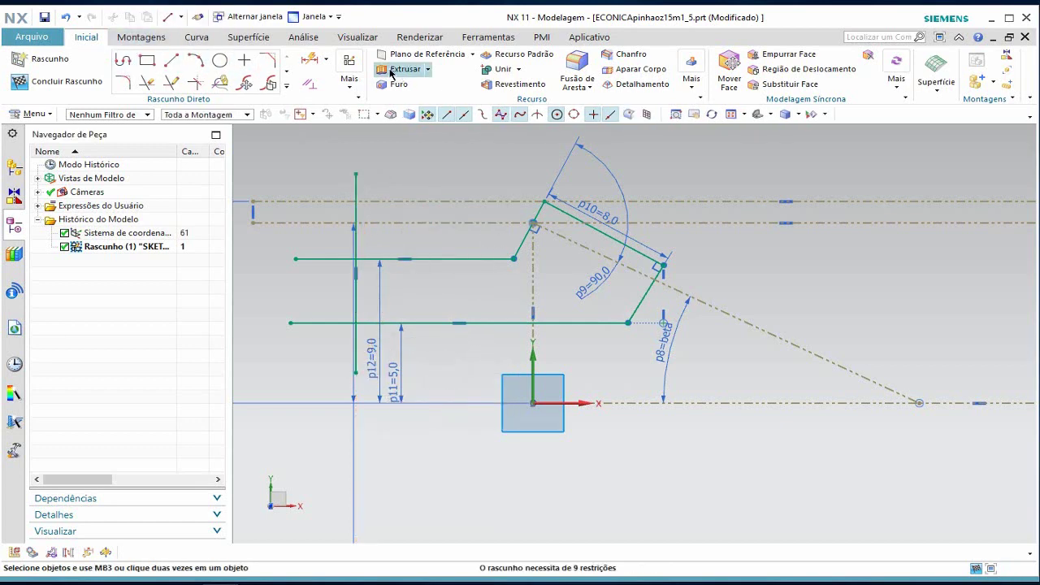
- Dimension the vertical line's horizontal distance from the slanted line's top end as p13 = 17.5
{"action": "left_click", "coordinate": [317, 62]}
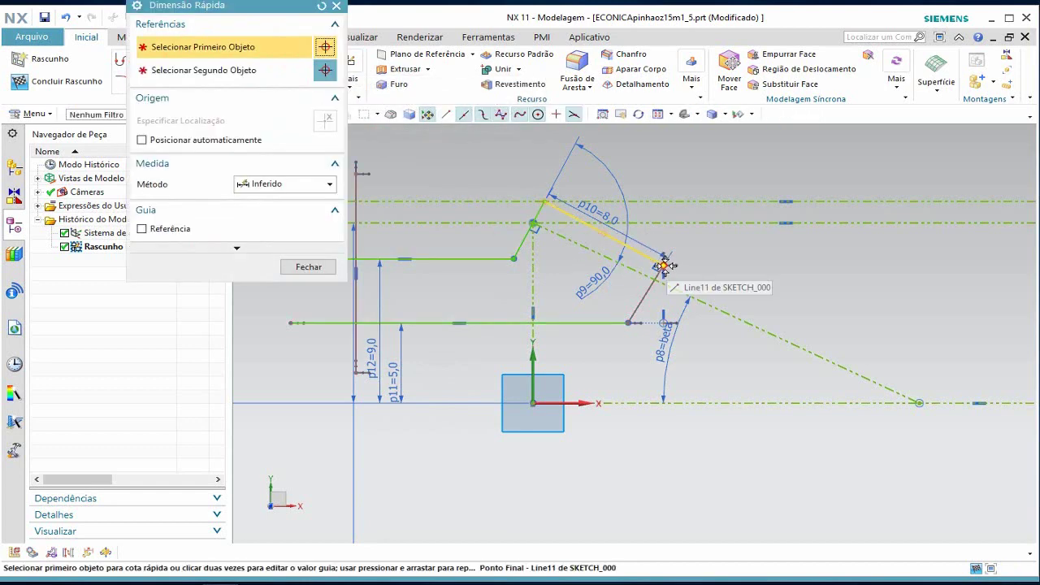
{"action": "left_click", "coordinate": [663, 264]}
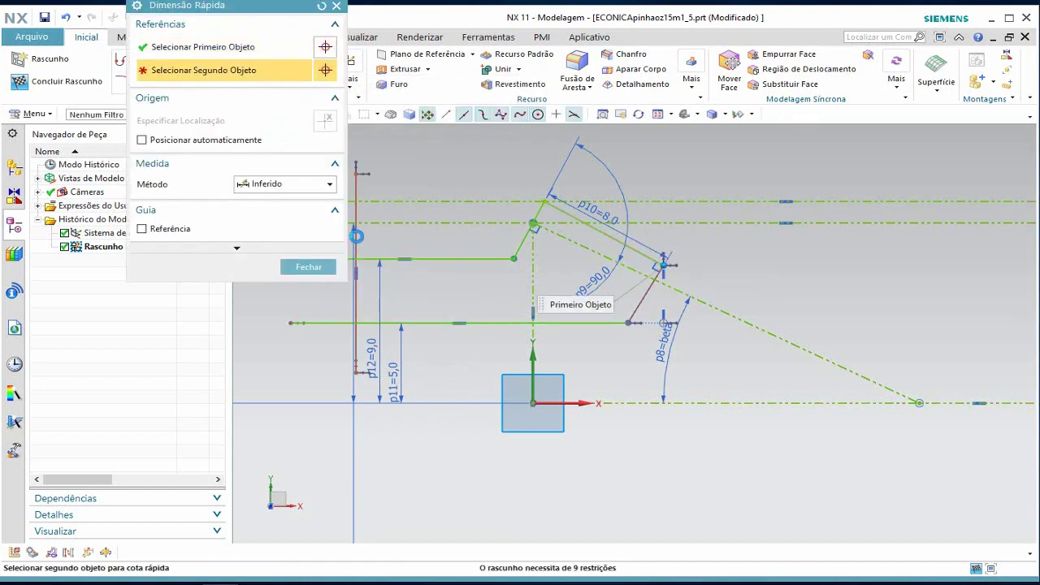
{"action": "left_click", "coordinate": [355, 232]}
{"action": "left_click", "coordinate": [473, 148]}
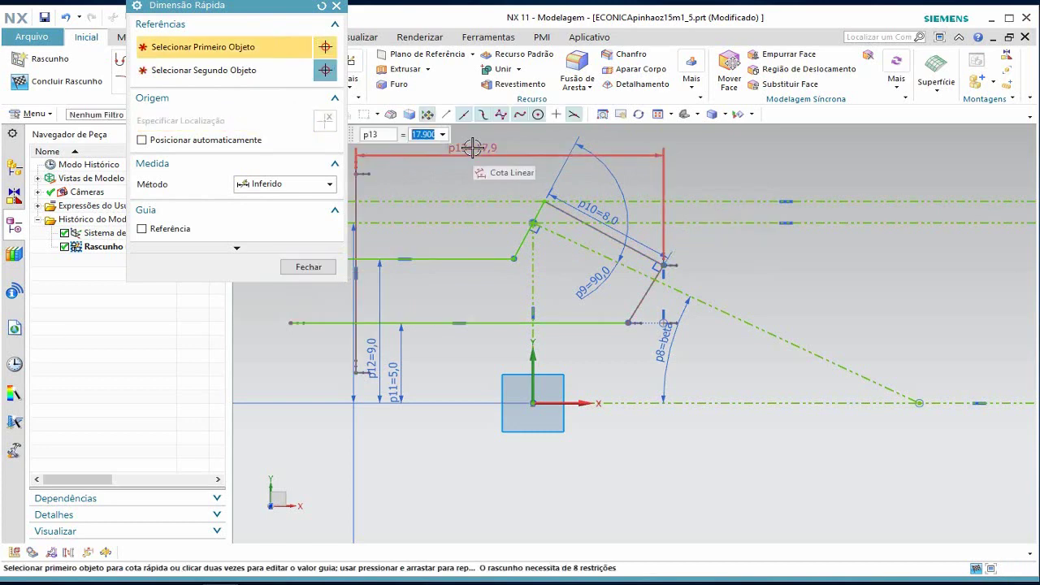
{"action": "type", "text": "1"}
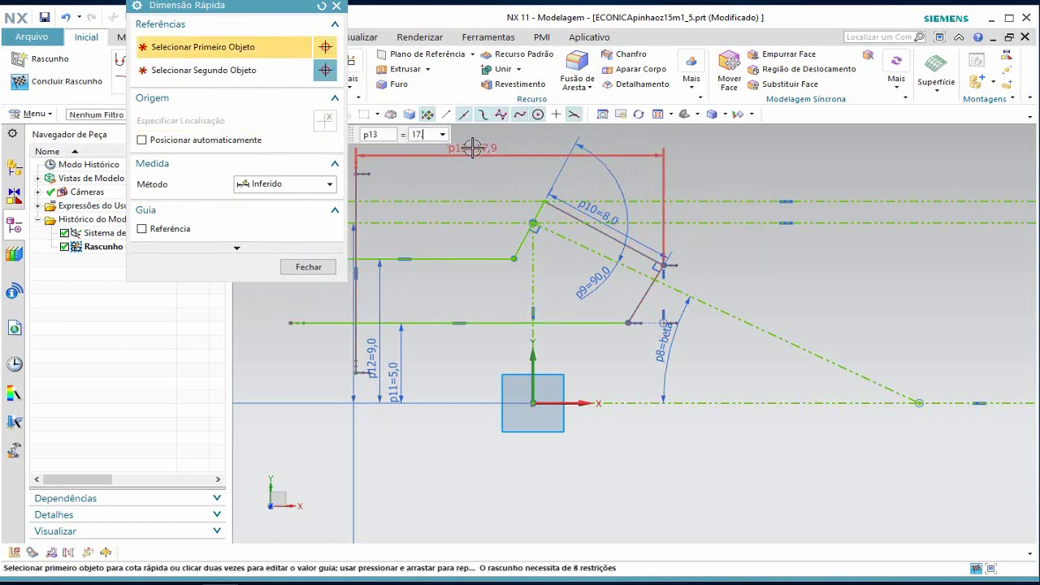
{"action": "type", "text": "5"}
{"action": "key", "text": "Return"}
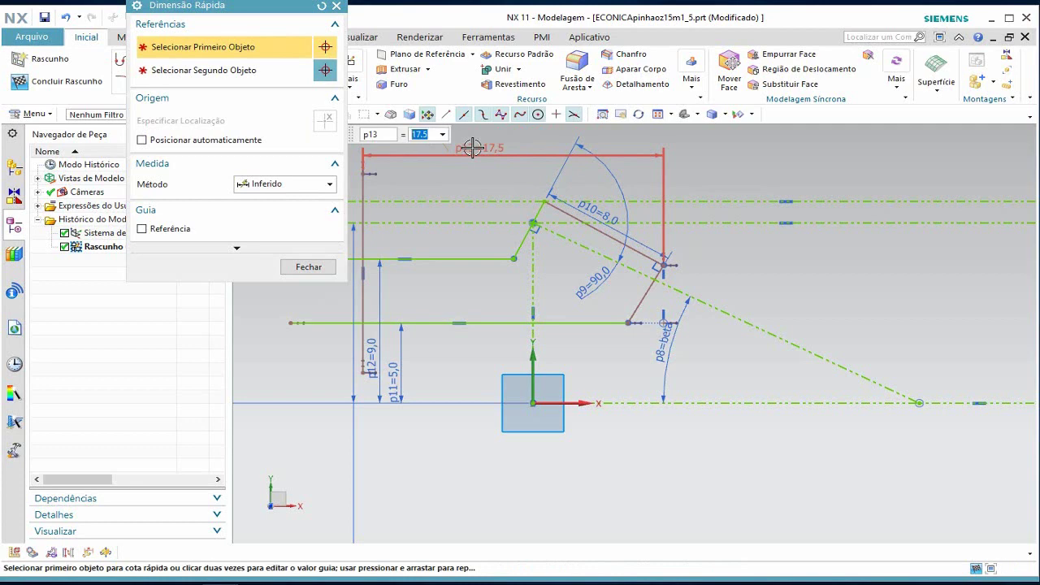
{"action": "left_click", "coordinate": [309, 268]}
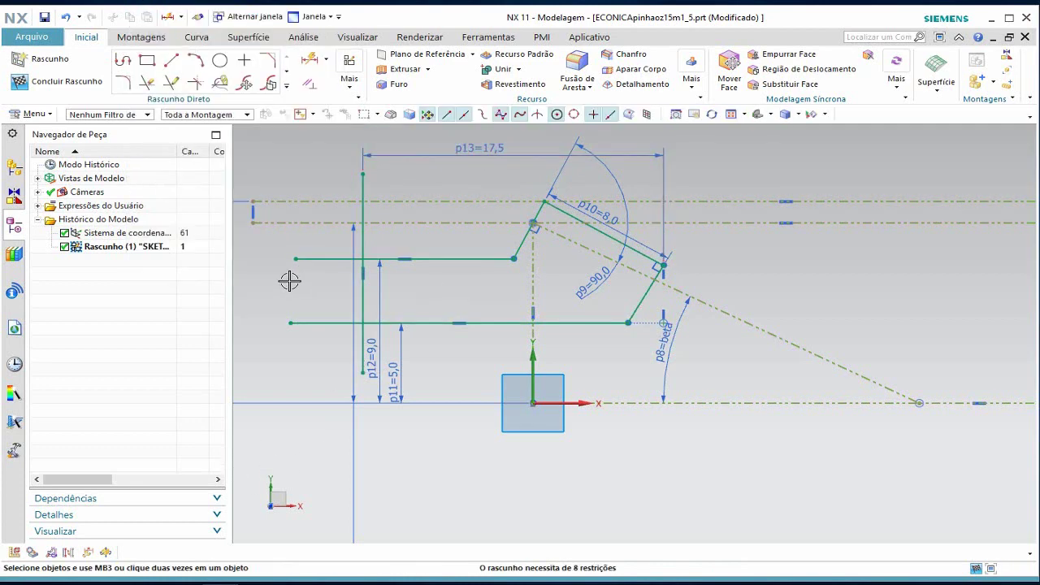
- Start a dimension on the left vertical line, then abandon it
{"action": "left_click", "coordinate": [309, 59]}
{"action": "left_click", "coordinate": [364, 240]}
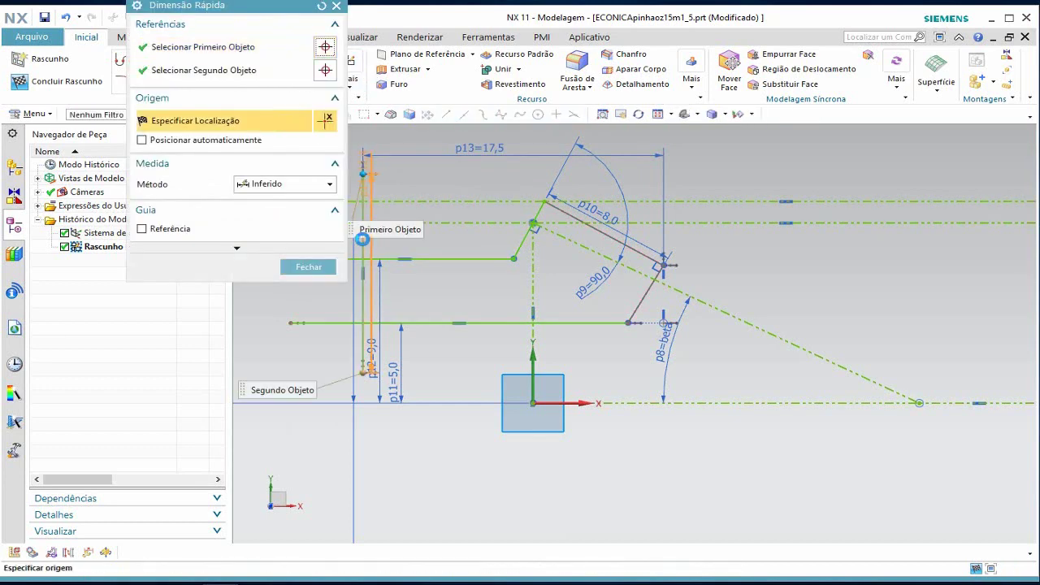
{"action": "key", "text": "Escape"}
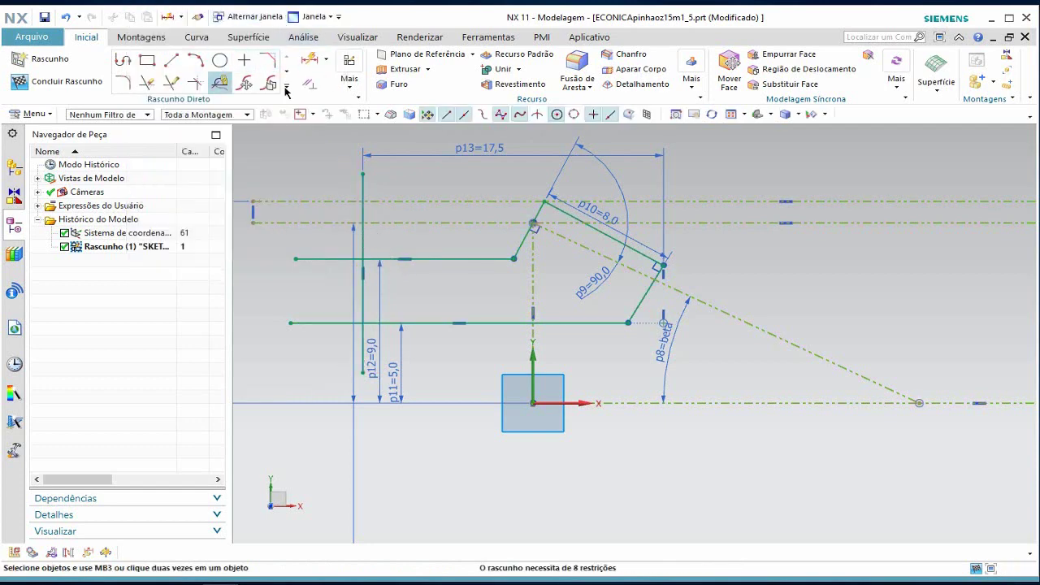
- Trim the vertical and horizontal line overhangs to leave a closed stepped profile
{"action": "left_click", "coordinate": [147, 84]}
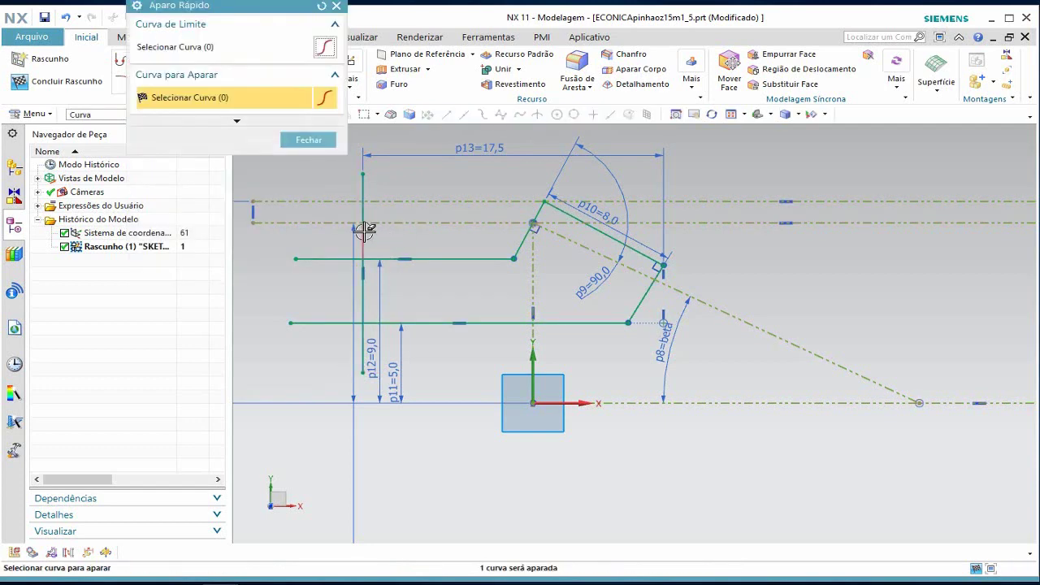
{"action": "left_click", "coordinate": [365, 182]}
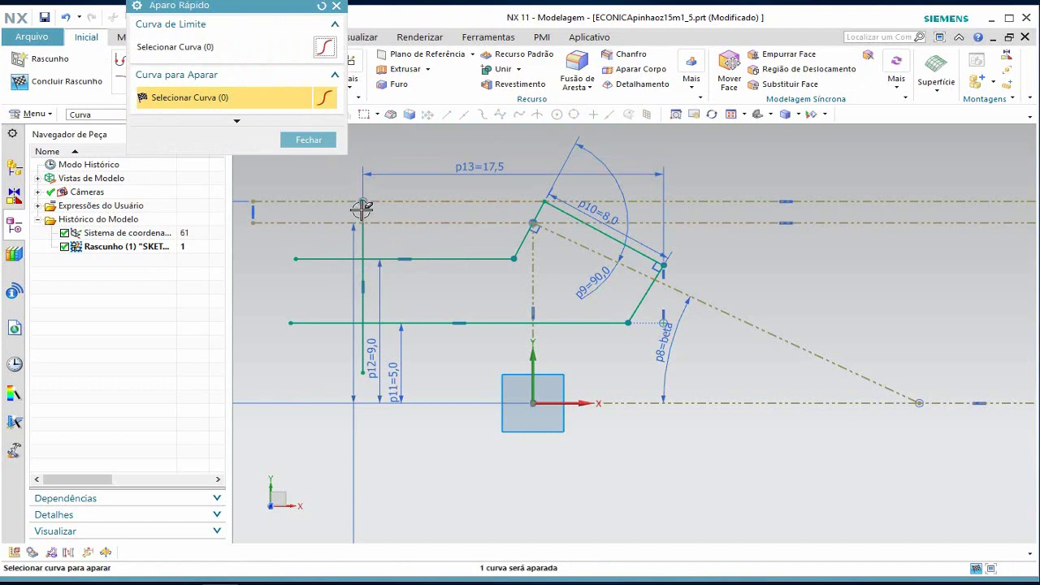
{"action": "left_click", "coordinate": [362, 211]}
{"action": "left_click", "coordinate": [335, 258]}
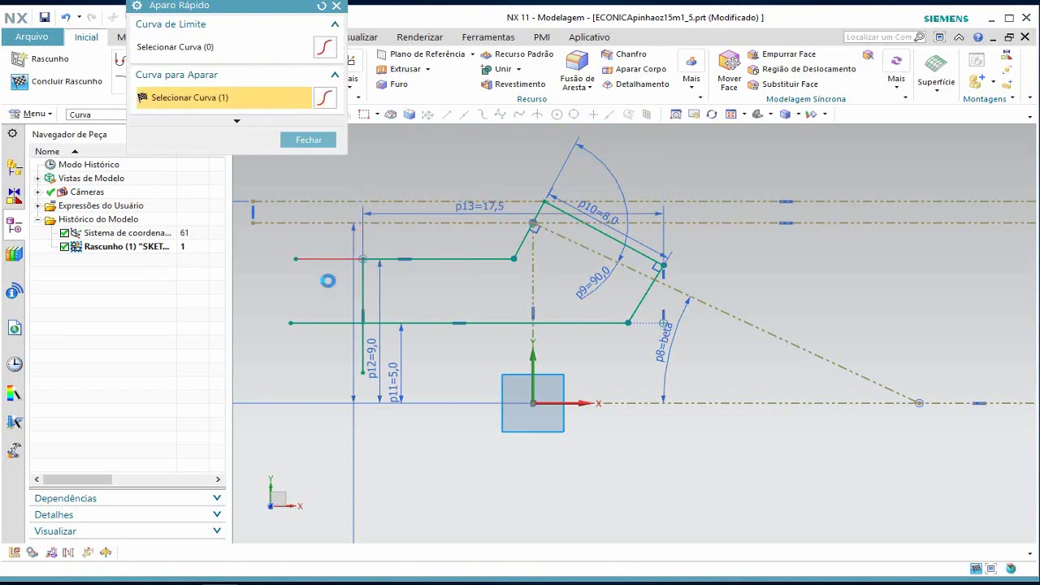
{"action": "left_click", "coordinate": [323, 323]}
{"action": "left_click", "coordinate": [363, 356]}
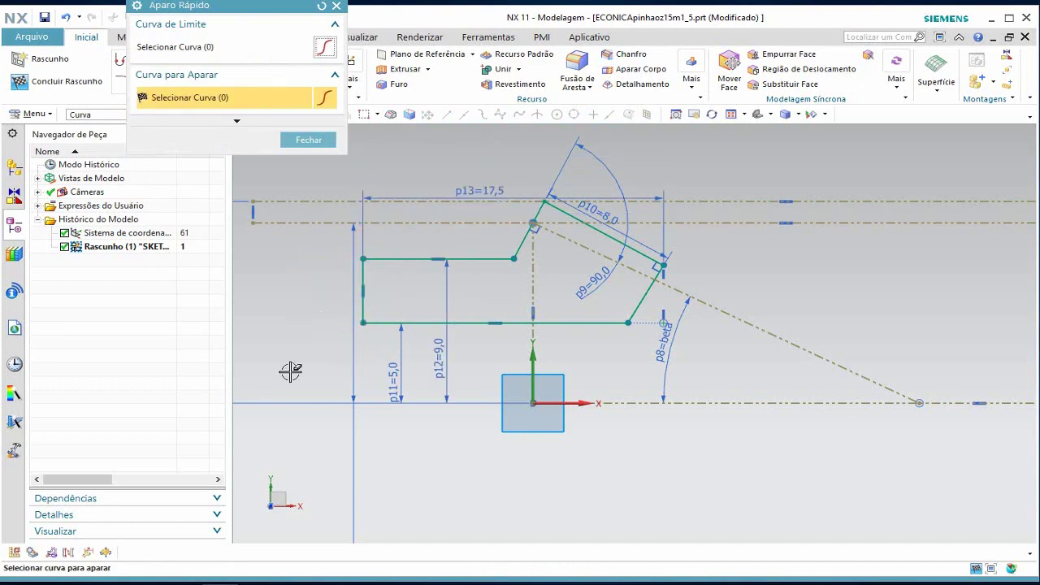
{"action": "key", "text": "Escape"}
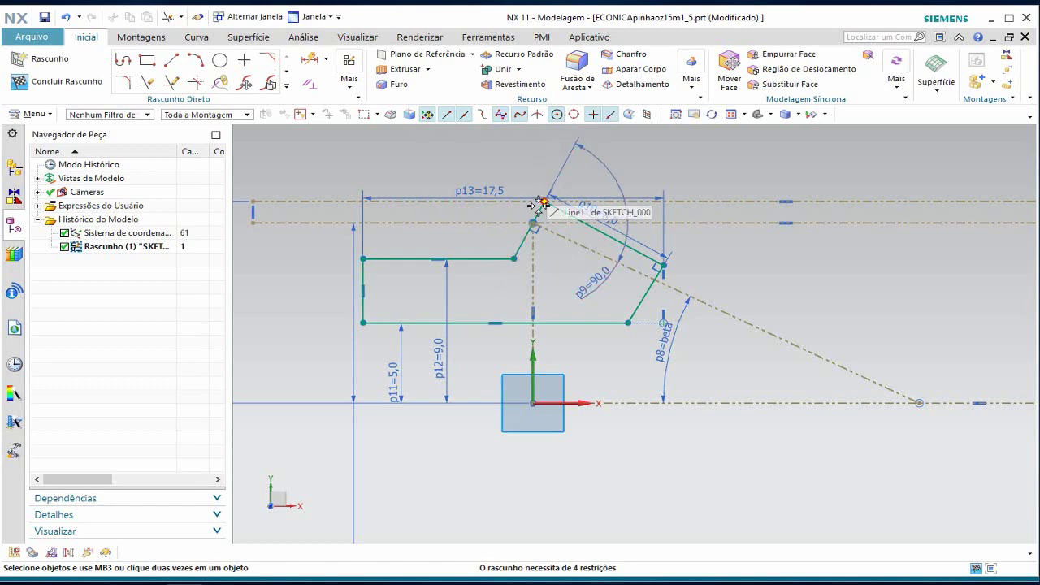
{"action": "left_click_drag", "start_coordinate": [538, 204], "coordinate": [544, 199]}
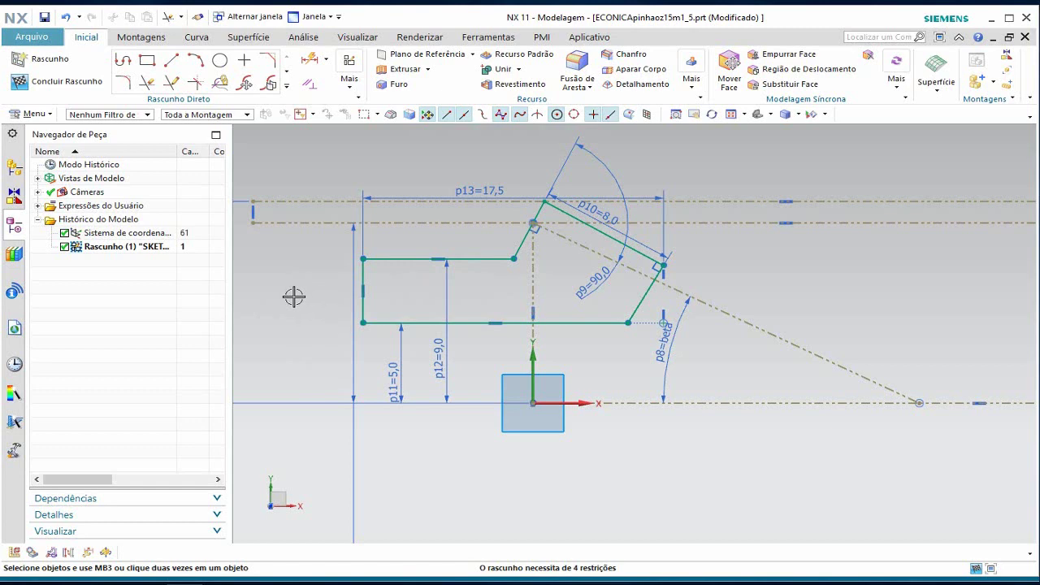
- Finish the sketch and orbit the view to inspect the profile in 3D
{"action": "left_click", "coordinate": [58, 83]}
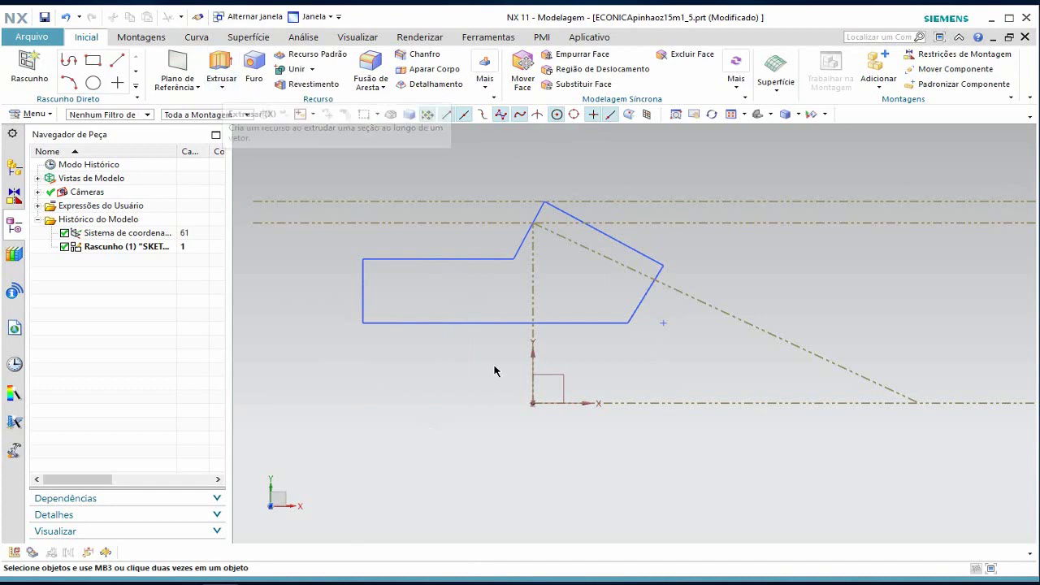
{"action": "mouse_move", "coordinate": [845, 316]}
{"action": "middle_mouse_down"}
{"action": "mouse_move", "coordinate": [805, 313]}
{"action": "mouse_move", "coordinate": [799, 333]}
{"action": "mouse_move", "coordinate": [829, 318]}
{"action": "mouse_move", "coordinate": [851, 282]}
{"action": "mouse_move", "coordinate": [806, 325]}
{"action": "middle_mouse_up"}
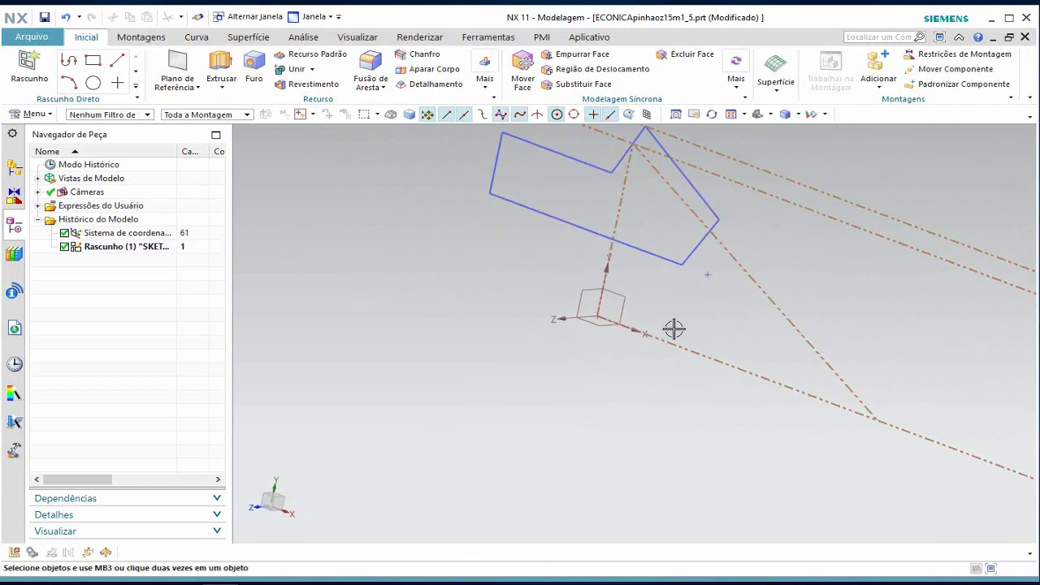
{"action": "middle_click_drag", "start_coordinate": [806, 244], "coordinate": [783, 267]}
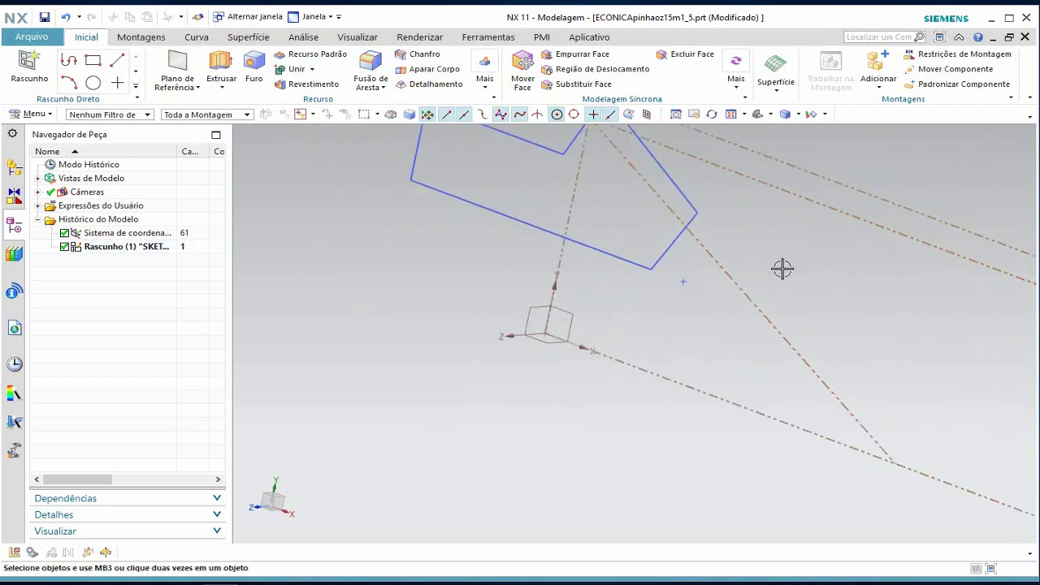
{"action": "middle_click_drag", "start_coordinate": [845, 251], "coordinate": [848, 214]}
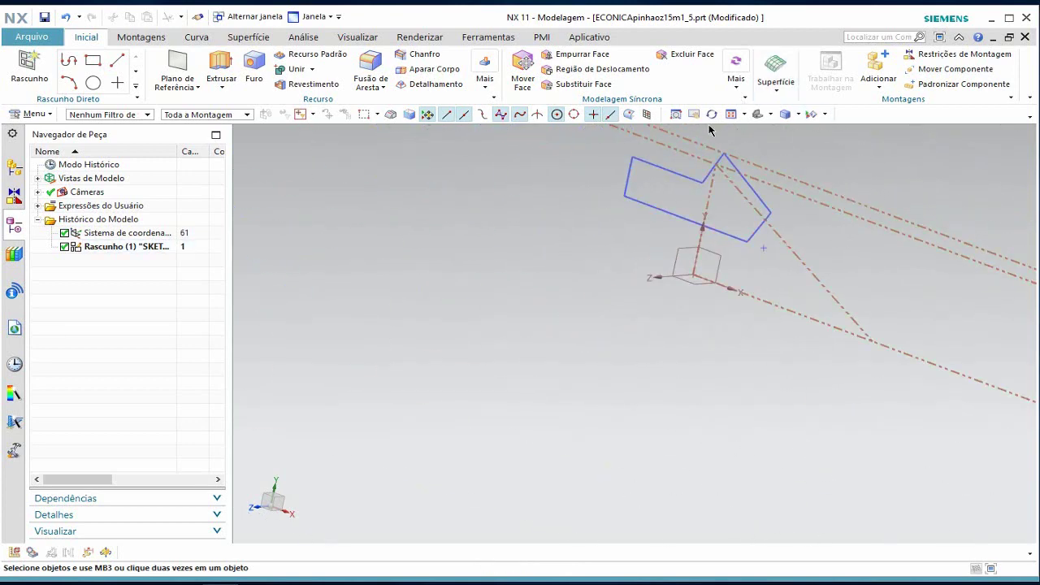
{"action": "left_click", "coordinate": [730, 114]}
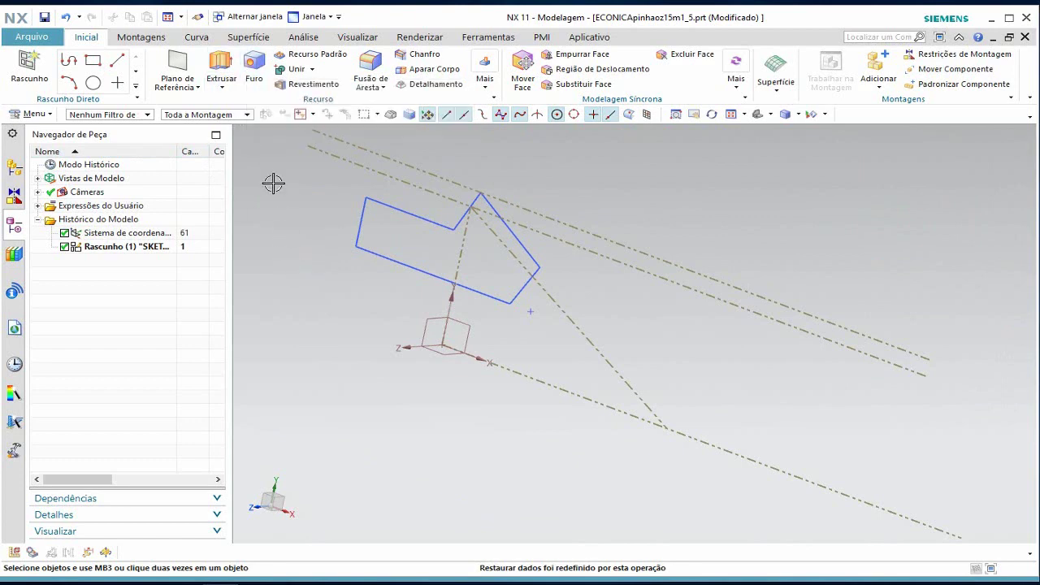
- Revolve the whole sketch 0–360° about the dashed horizontal line into a solid
{"action": "left_click", "coordinate": [224, 89]}
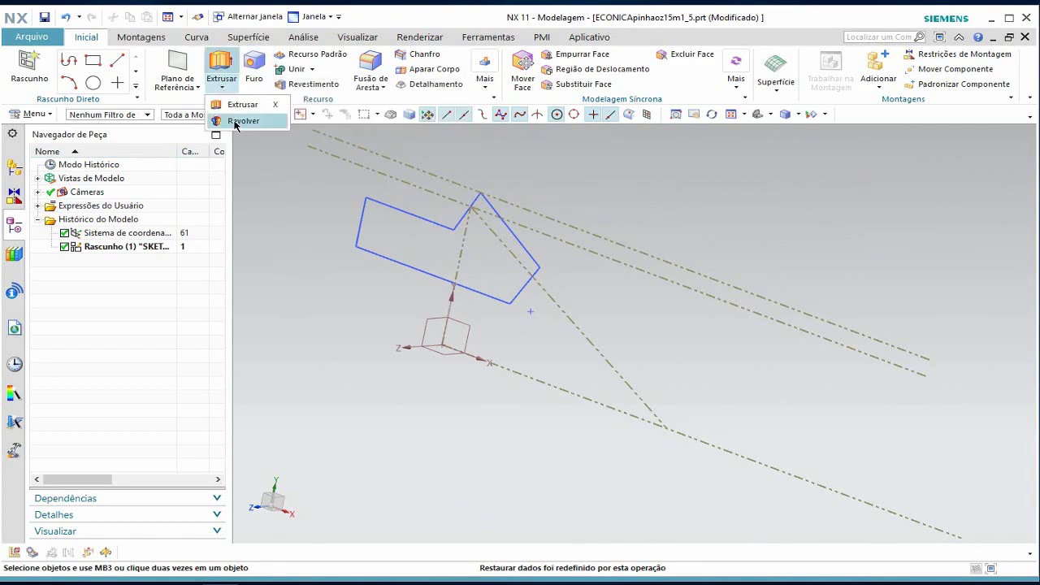
{"action": "left_click", "coordinate": [237, 120]}
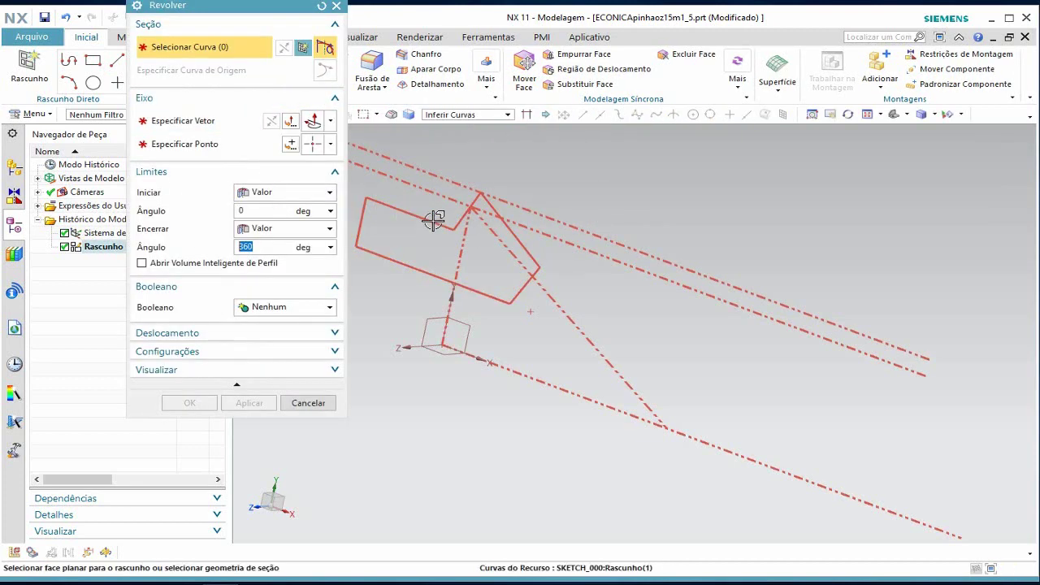
{"action": "left_click", "coordinate": [434, 222]}
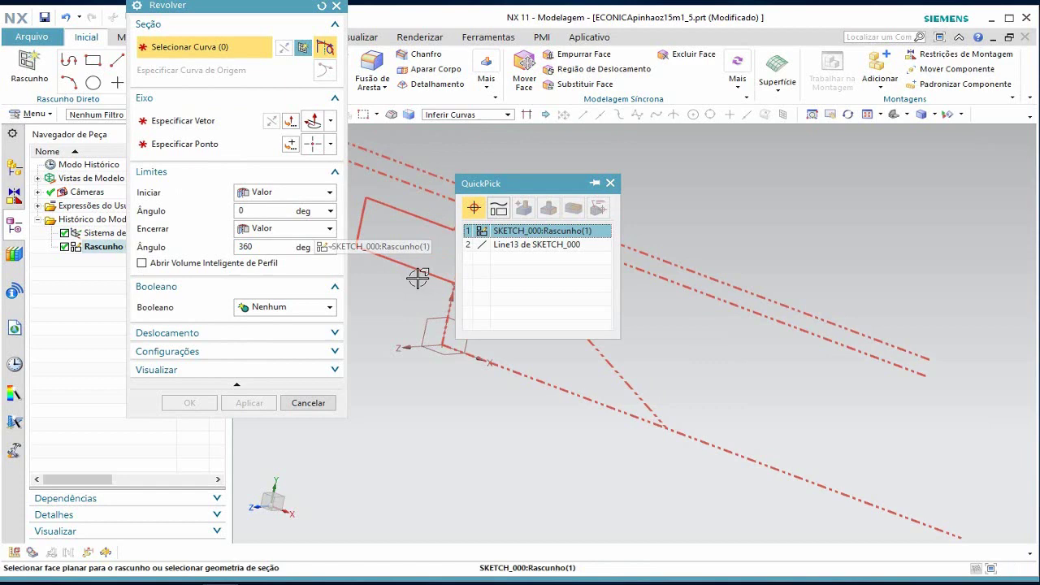
{"action": "left_click", "coordinate": [540, 233]}
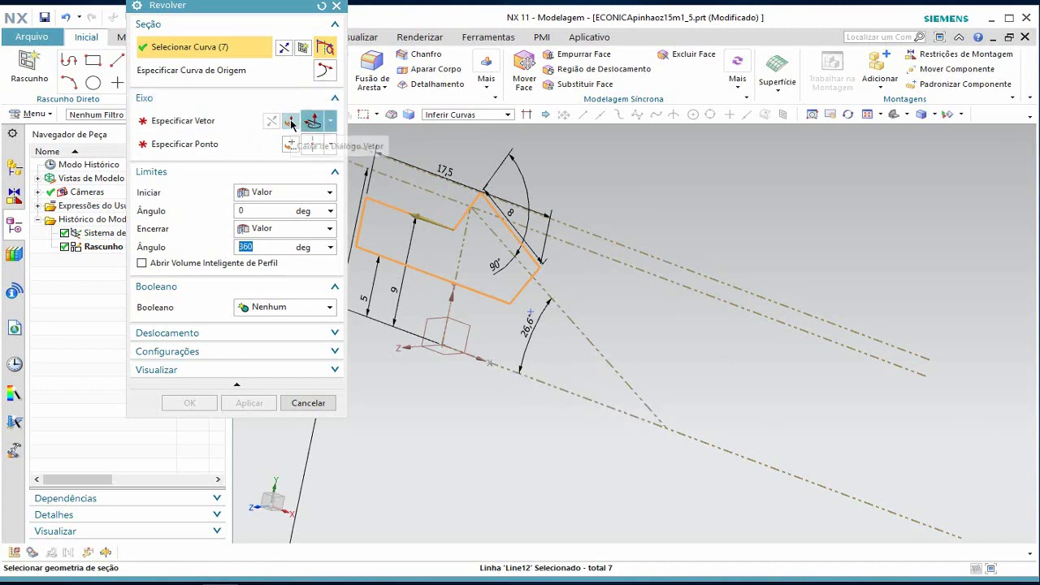
{"action": "left_click", "coordinate": [183, 121]}
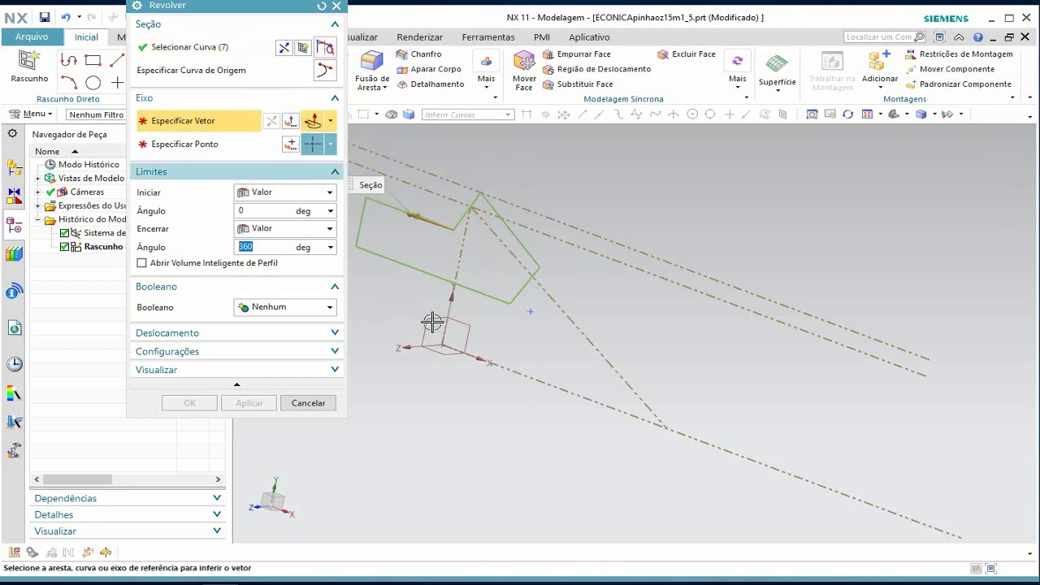
{"action": "left_click", "coordinate": [529, 377]}
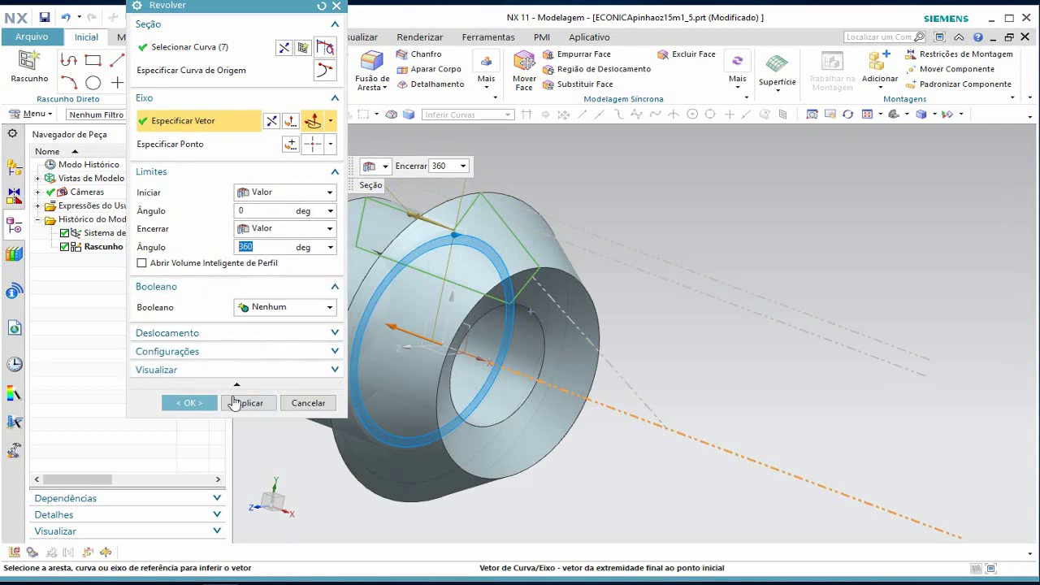
{"action": "left_click", "coordinate": [248, 406]}
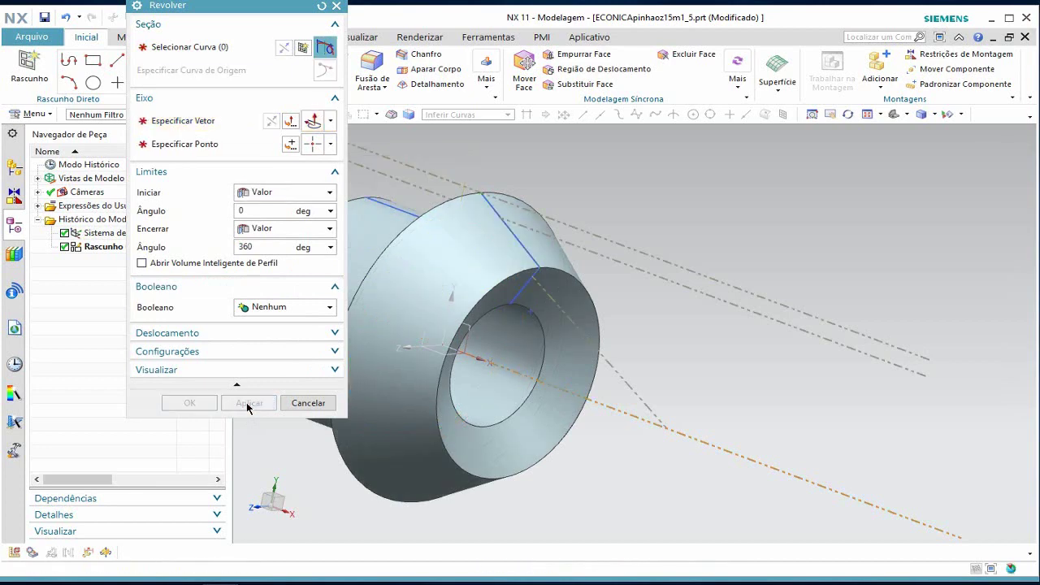
{"action": "left_click", "coordinate": [297, 409]}
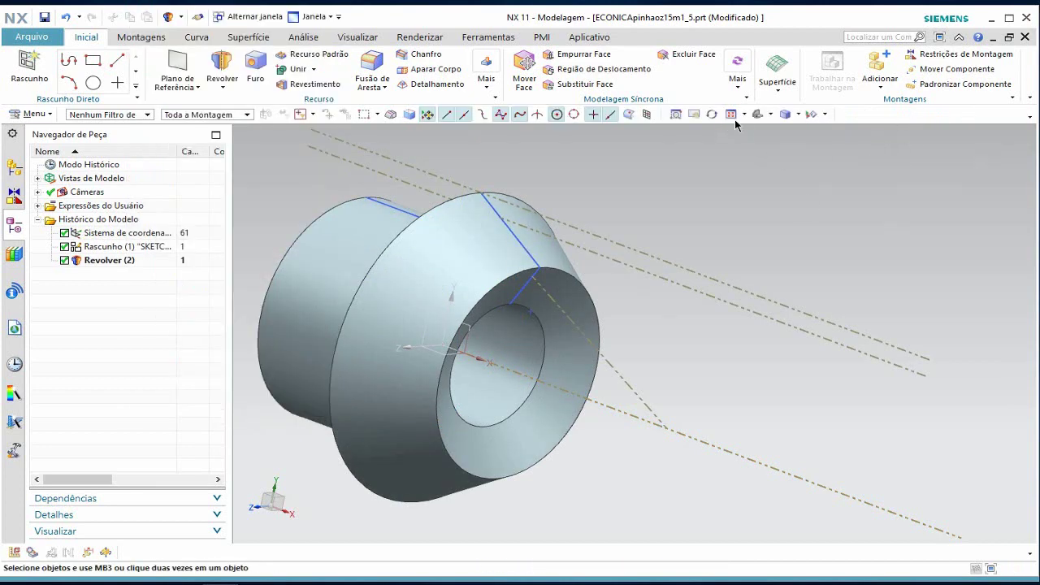
- Fit the revolved solid in view and orbit to show its bored end
{"action": "left_click", "coordinate": [730, 115]}
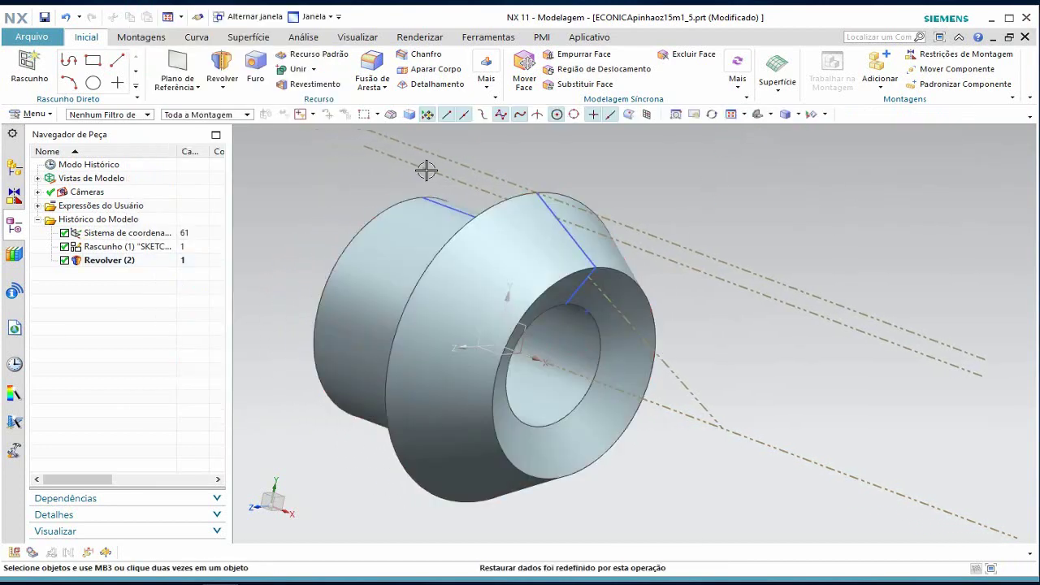
{"action": "mouse_move", "coordinate": [681, 200]}
{"action": "middle_mouse_down"}
{"action": "mouse_move", "coordinate": [751, 232]}
{"action": "mouse_move", "coordinate": [720, 244]}
{"action": "mouse_move", "coordinate": [711, 225]}
{"action": "mouse_move", "coordinate": [732, 221]}
{"action": "middle_mouse_up"}
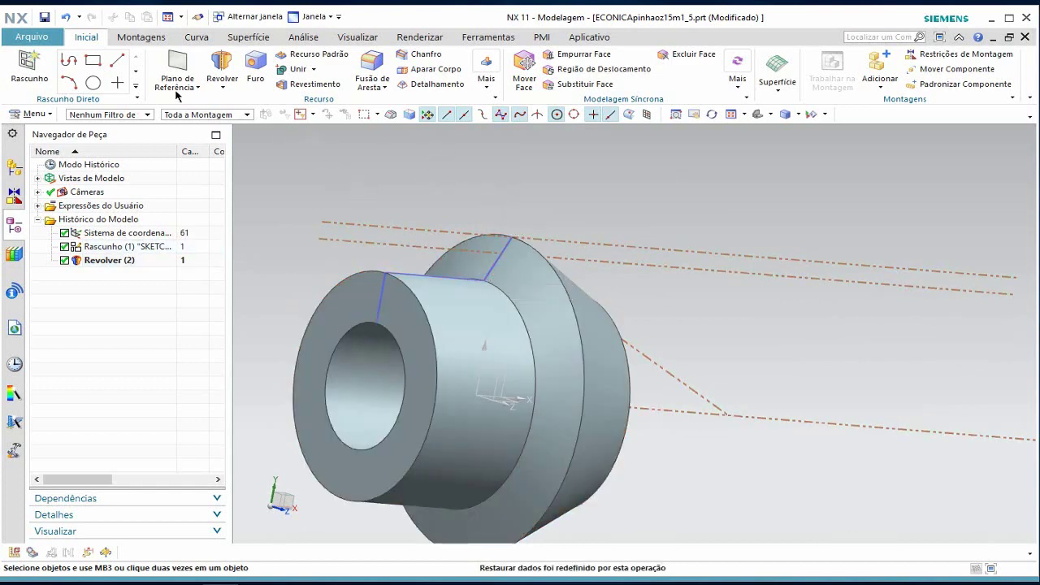
- Create a datum plane tangent to the conical face and passing through sketch Line10
{"action": "left_click", "coordinate": [172, 65]}
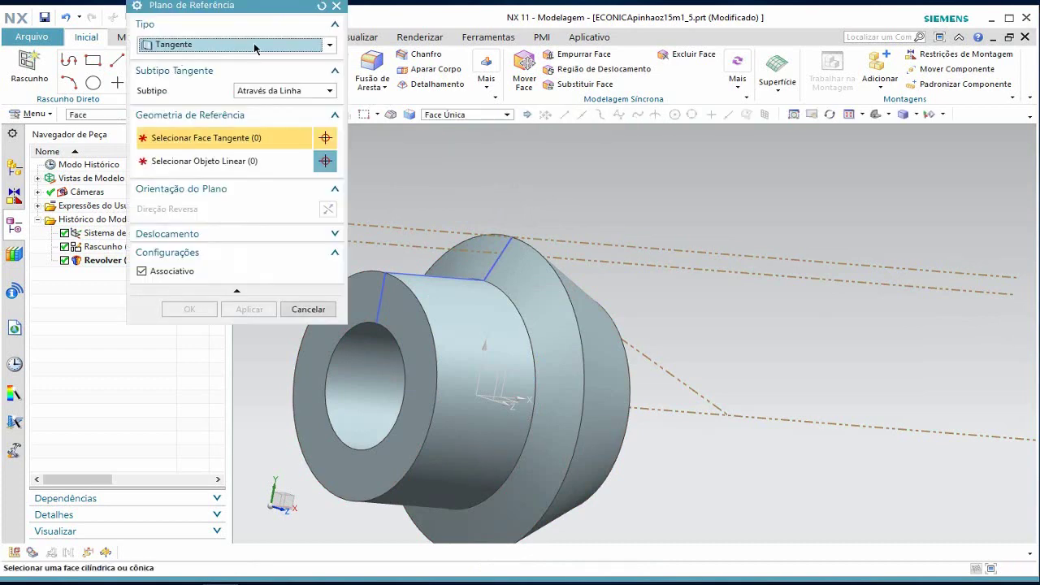
{"action": "left_click", "coordinate": [330, 46]}
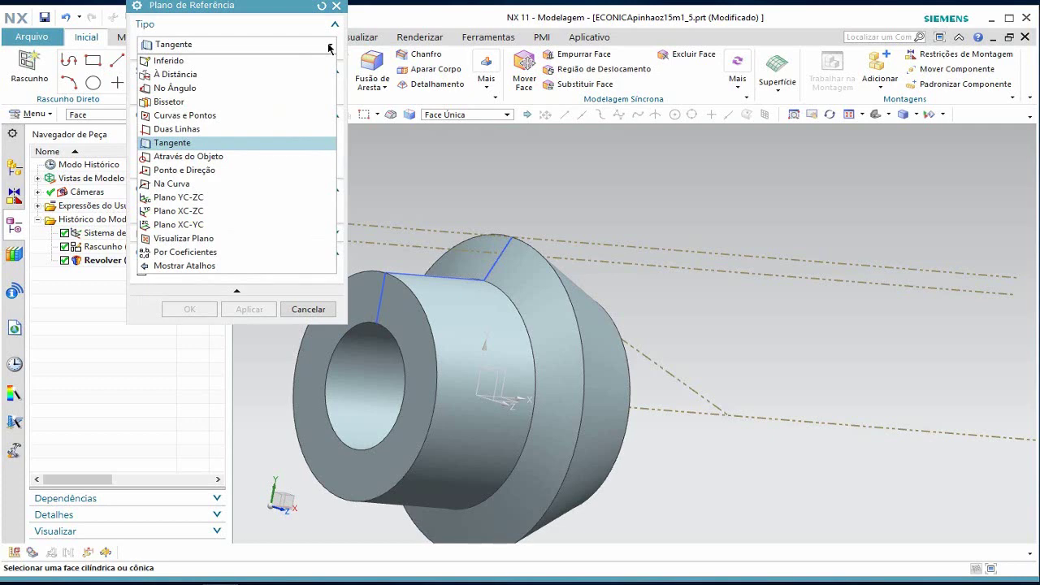
{"action": "left_click", "coordinate": [184, 143]}
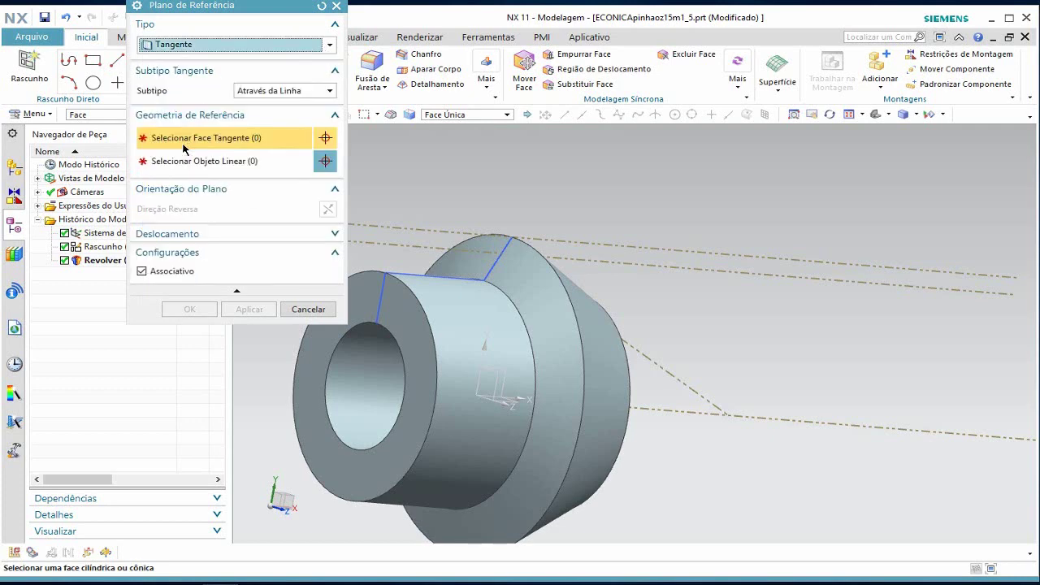
{"action": "left_click", "coordinate": [507, 272]}
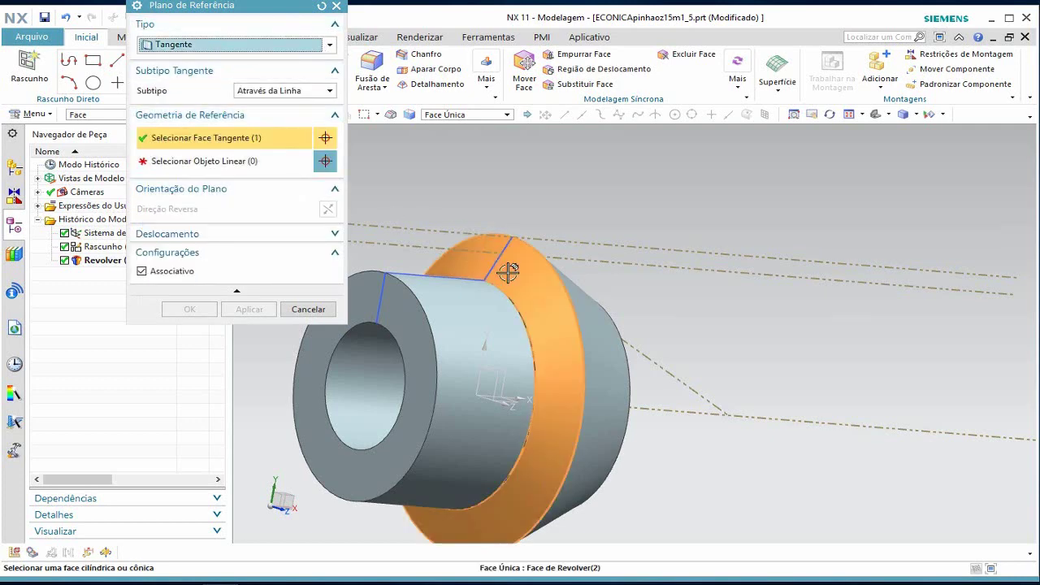
{"action": "left_click", "coordinate": [207, 162]}
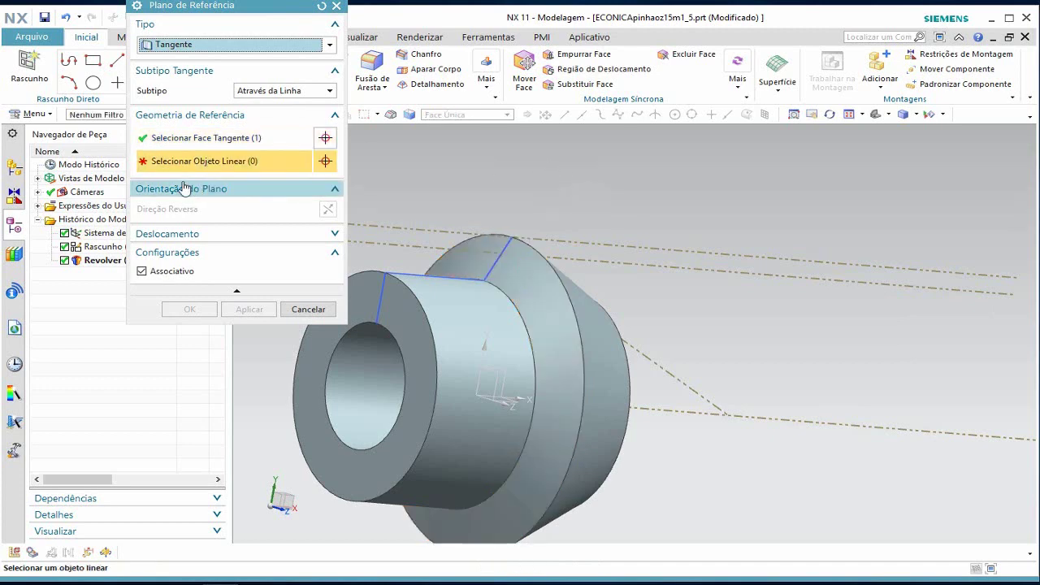
{"action": "left_click", "coordinate": [492, 265]}
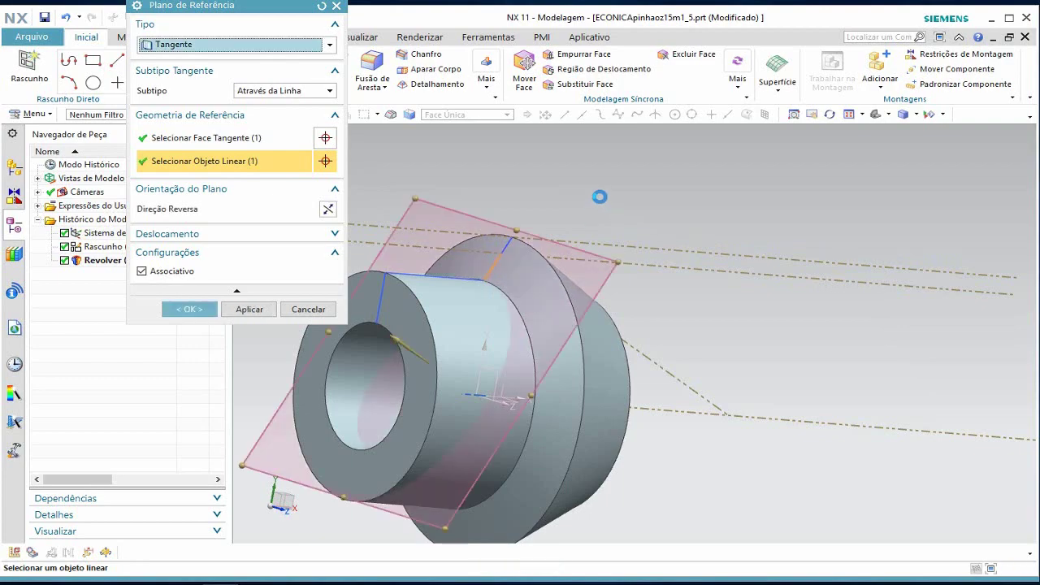
{"action": "mouse_move", "coordinate": [599, 195]}
{"action": "middle_mouse_down"}
{"action": "mouse_move", "coordinate": [651, 213]}
{"action": "mouse_move", "coordinate": [569, 168]}
{"action": "mouse_move", "coordinate": [597, 213]}
{"action": "mouse_move", "coordinate": [618, 215]}
{"action": "mouse_move", "coordinate": [620, 236]}
{"action": "mouse_move", "coordinate": [599, 207]}
{"action": "mouse_move", "coordinate": [623, 220]}
{"action": "mouse_move", "coordinate": [624, 244]}
{"action": "mouse_move", "coordinate": [606, 223]}
{"action": "mouse_move", "coordinate": [628, 212]}
{"action": "middle_mouse_up"}
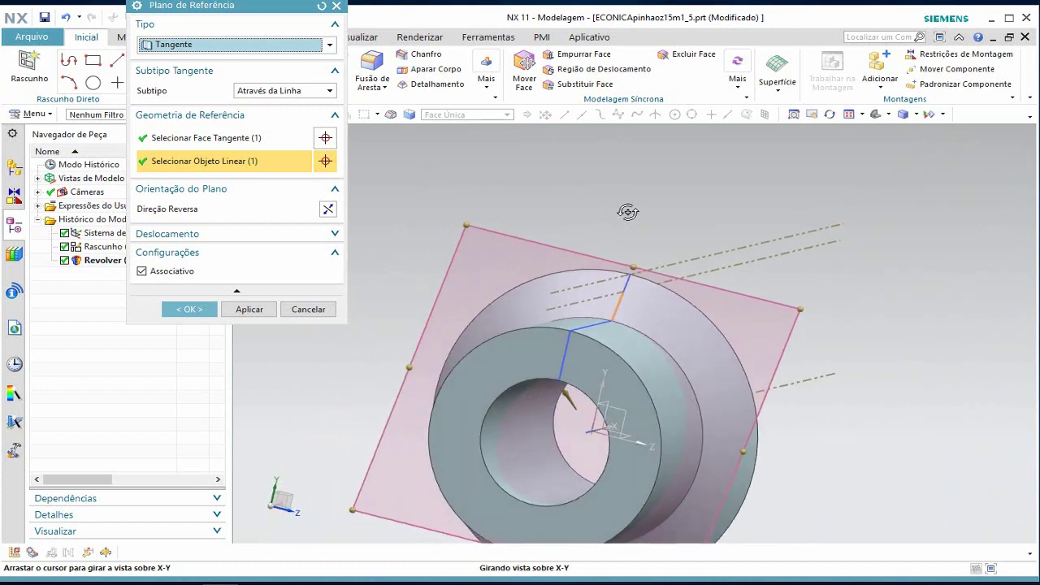
{"action": "mouse_move", "coordinate": [628, 212]}
{"action": "middle_mouse_down"}
{"action": "mouse_move", "coordinate": [605, 203]}
{"action": "mouse_move", "coordinate": [574, 223]}
{"action": "mouse_move", "coordinate": [562, 190]}
{"action": "mouse_move", "coordinate": [590, 211]}
{"action": "middle_mouse_up"}
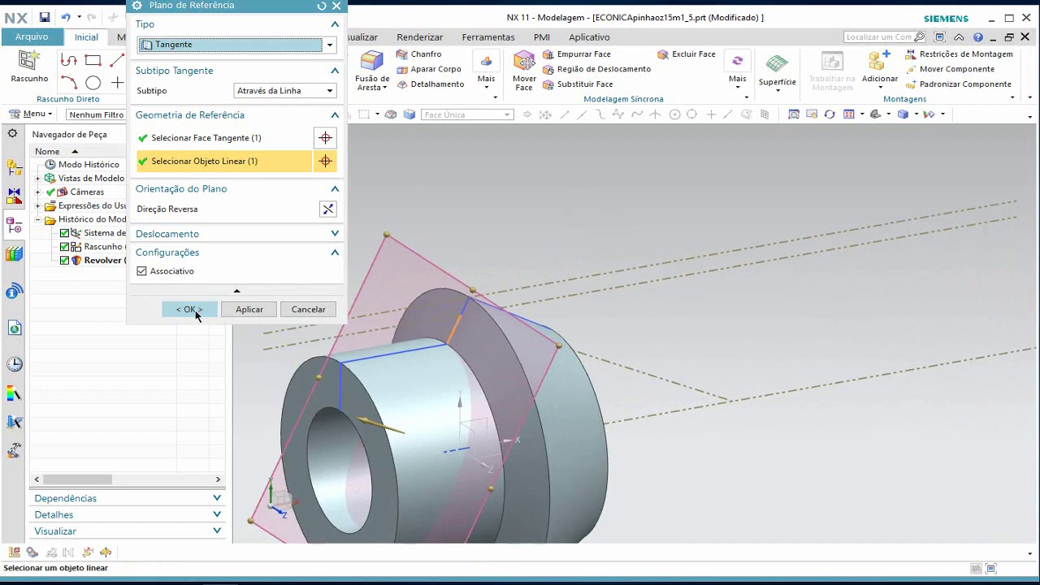
{"action": "left_click", "coordinate": [189, 309]}
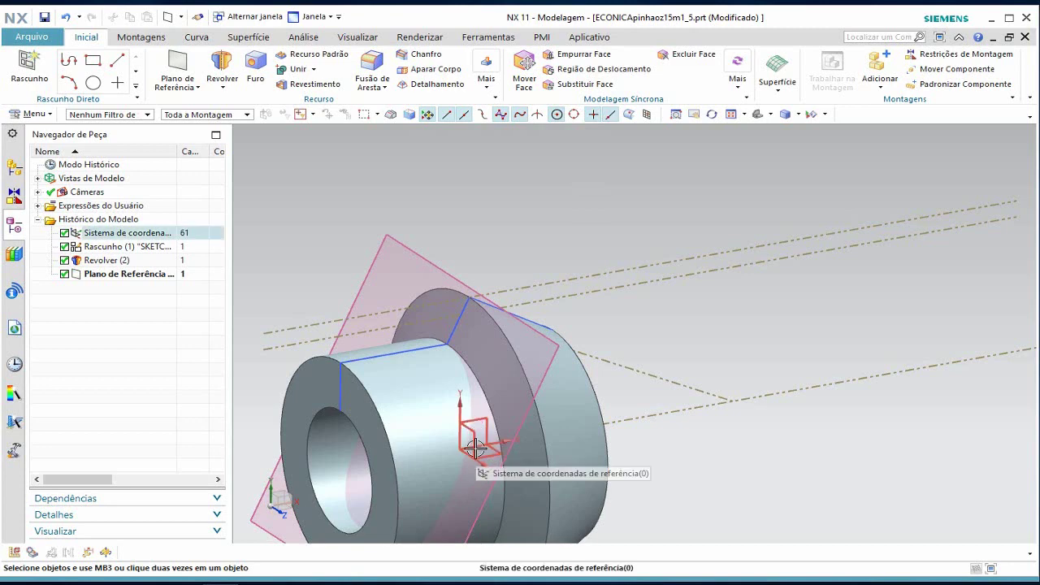
{"action": "left_click", "coordinate": [190, 86]}
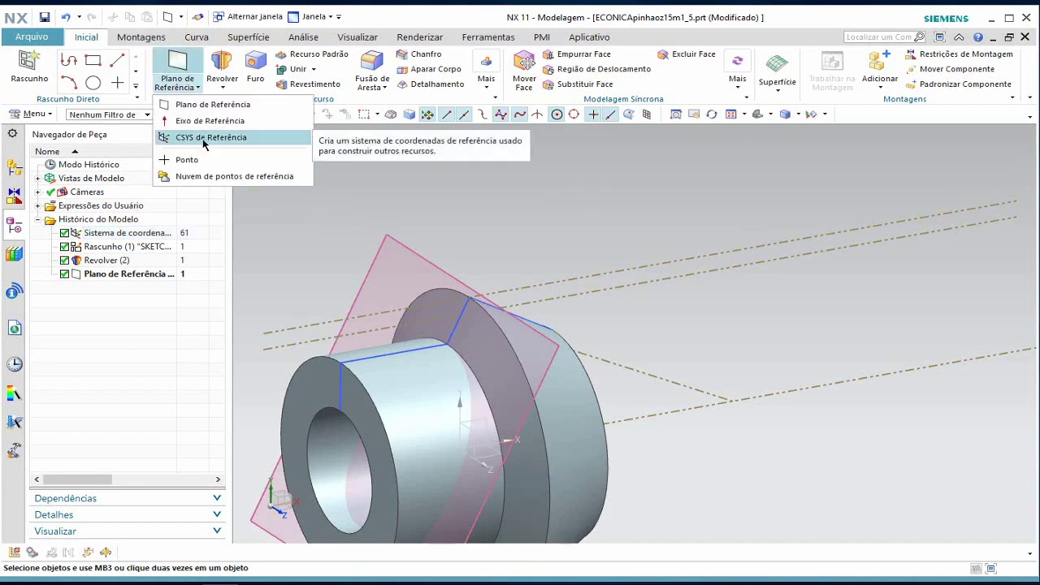
{"action": "left_click", "coordinate": [566, 212]}
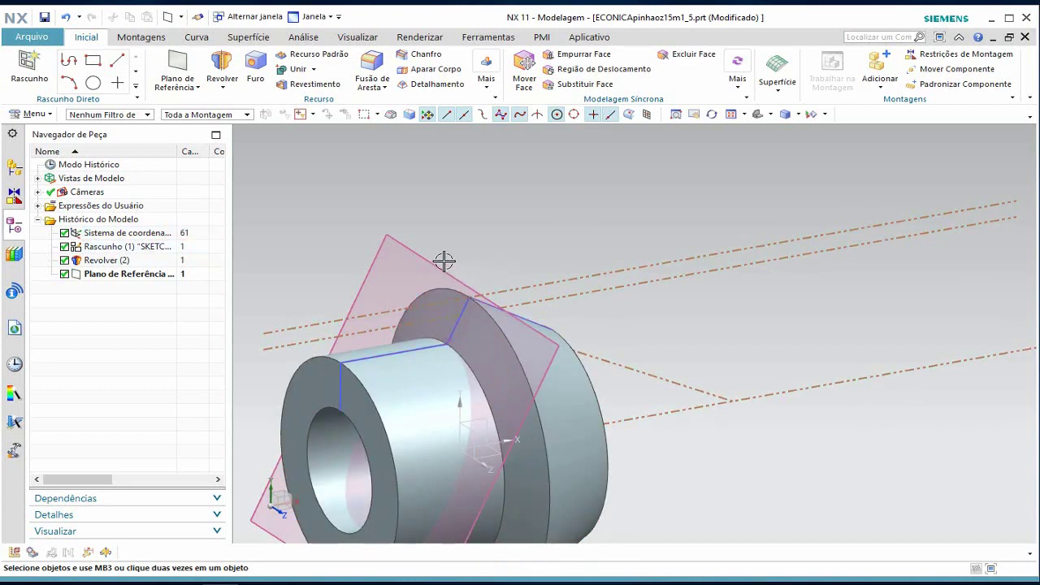
{"action": "scroll", "coordinate": [335, 226], "scroll_direction": "up", "scroll_amount": 2}
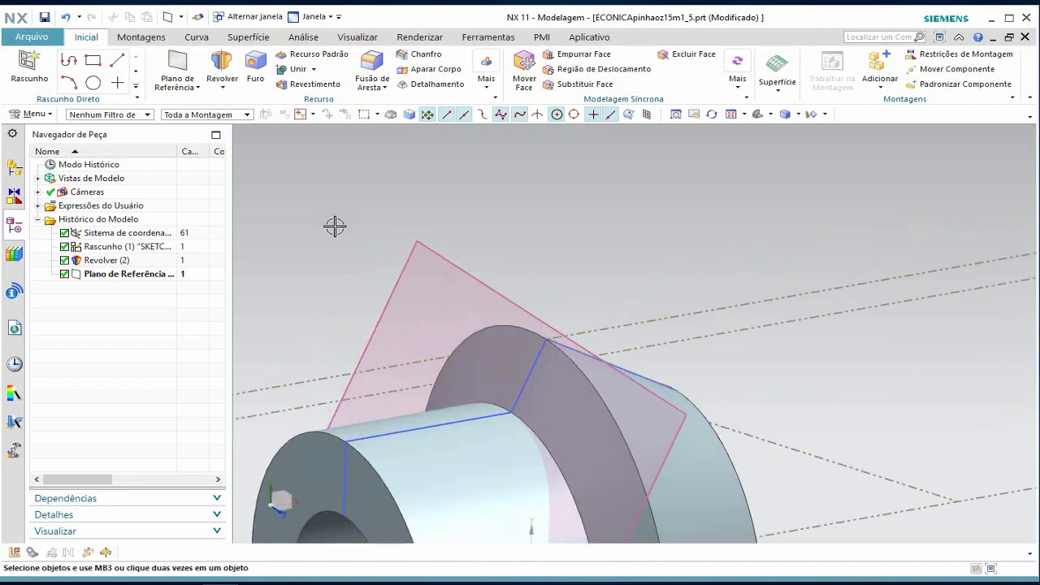
{"action": "scroll", "coordinate": [395, 311], "scroll_direction": "down", "scroll_amount": 4}
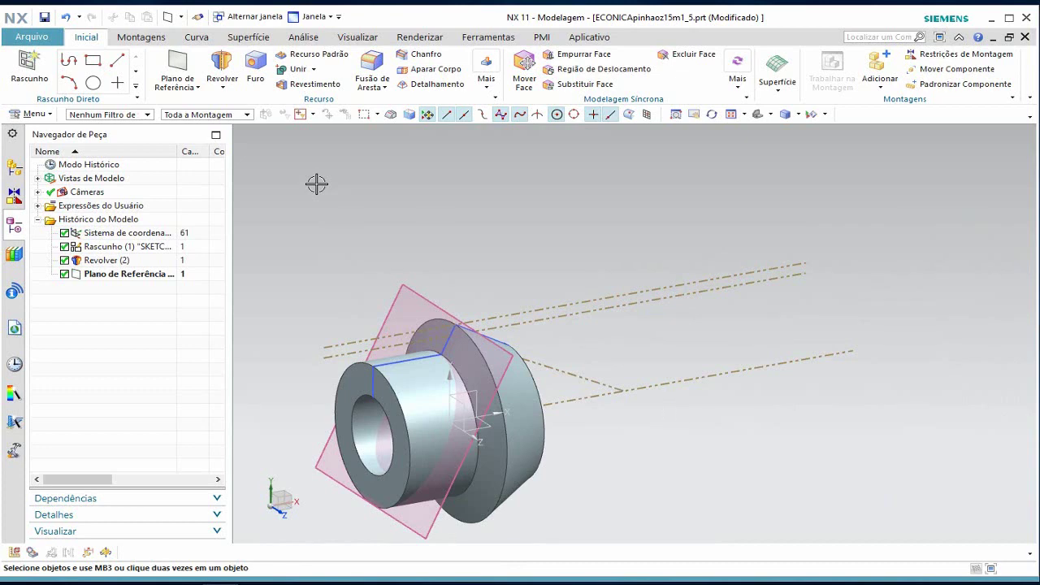
- Start sketch Rascunho (4) on the tangent datum plane and orbit back to an isometric view
{"action": "left_click", "coordinate": [30, 68]}
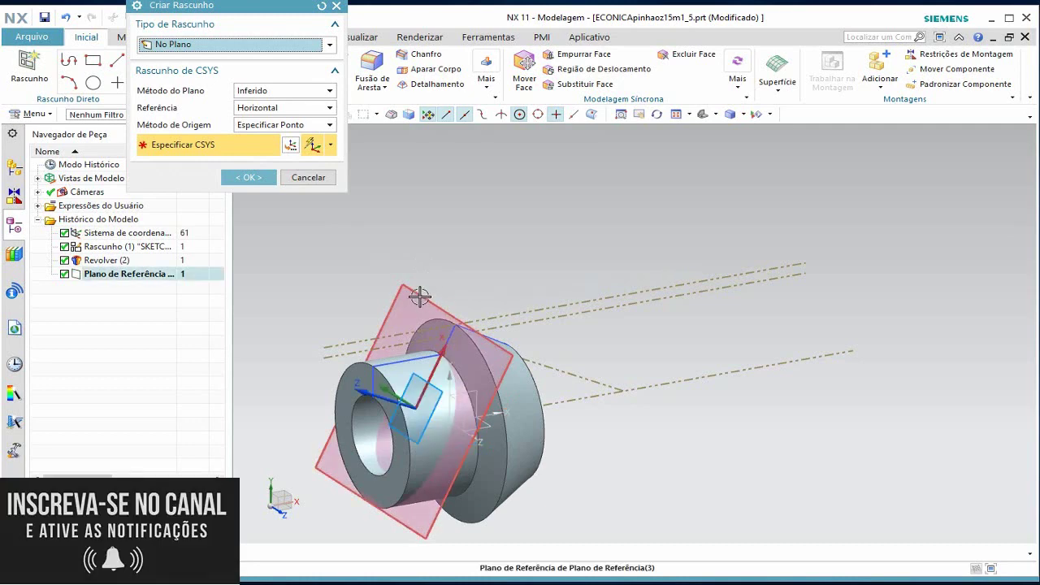
{"action": "left_click", "coordinate": [418, 295]}
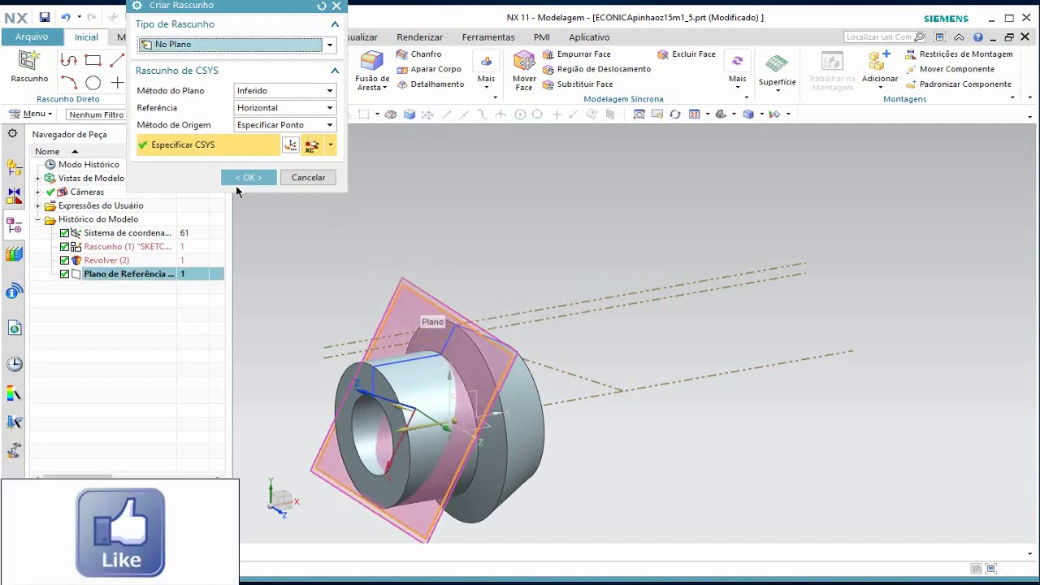
{"action": "left_click", "coordinate": [247, 178]}
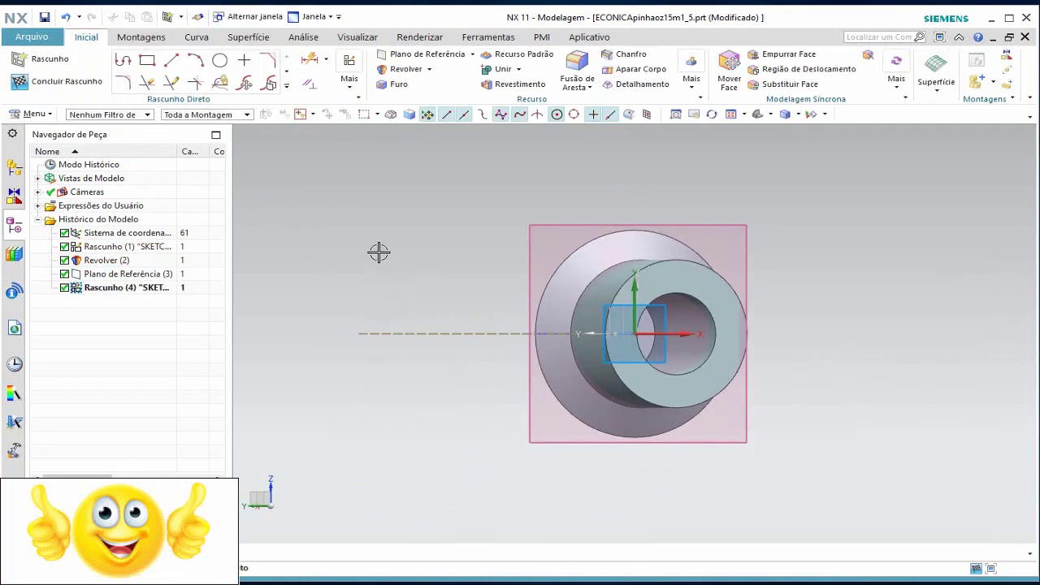
{"action": "scroll", "coordinate": [690, 354], "scroll_direction": "down", "scroll_amount": 2}
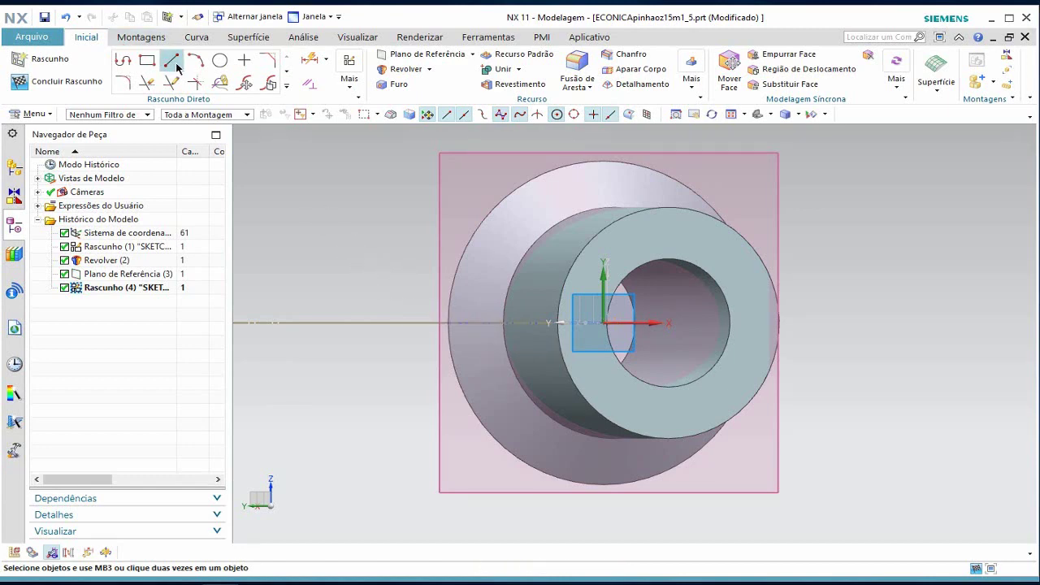
{"action": "left_click", "coordinate": [221, 63]}
{"action": "scroll", "coordinate": [471, 320], "scroll_direction": "up", "scroll_amount": 5}
{"action": "scroll", "coordinate": [402, 282], "scroll_direction": "down", "scroll_amount": 4}
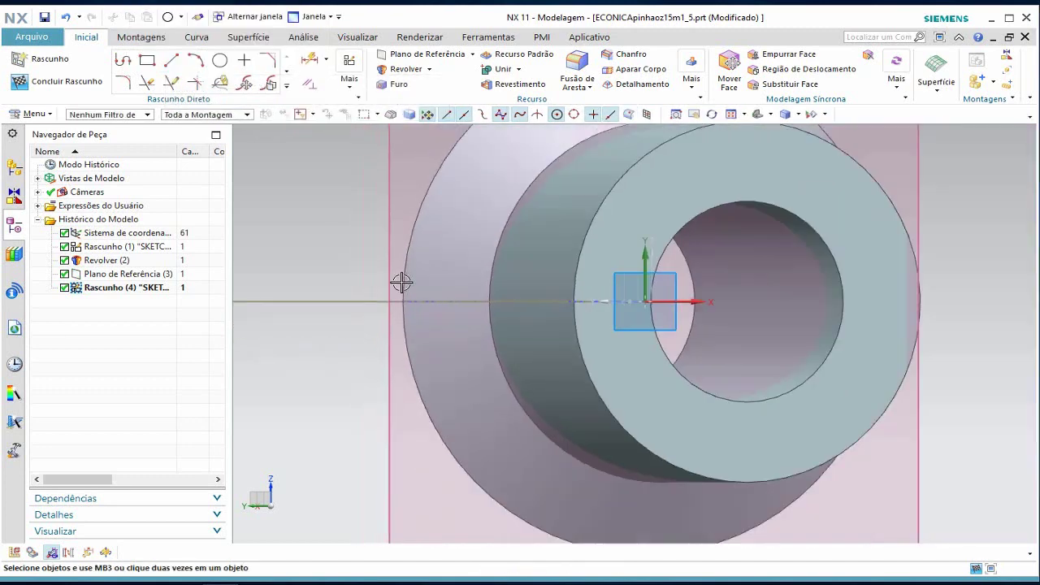
{"action": "scroll", "coordinate": [406, 269], "scroll_direction": "down", "scroll_amount": 2}
{"action": "middle_click_drag", "start_coordinate": [406, 268], "coordinate": [420, 361]}
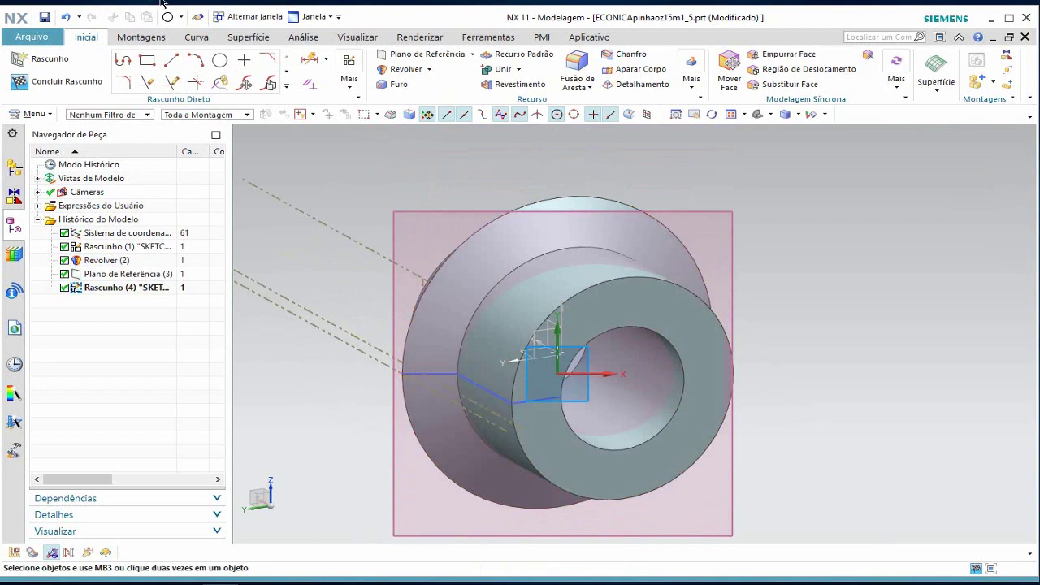
- Draw a large circle centred on the profile line's endpoint and move its automatic diameter dimension aside
{"action": "left_click", "coordinate": [219, 61]}
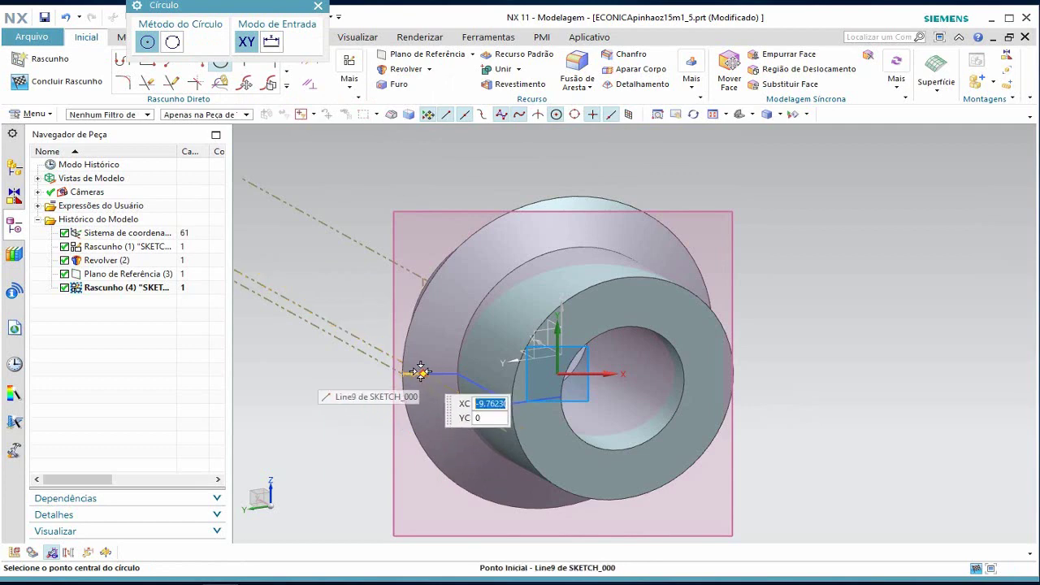
{"action": "left_click", "coordinate": [419, 372]}
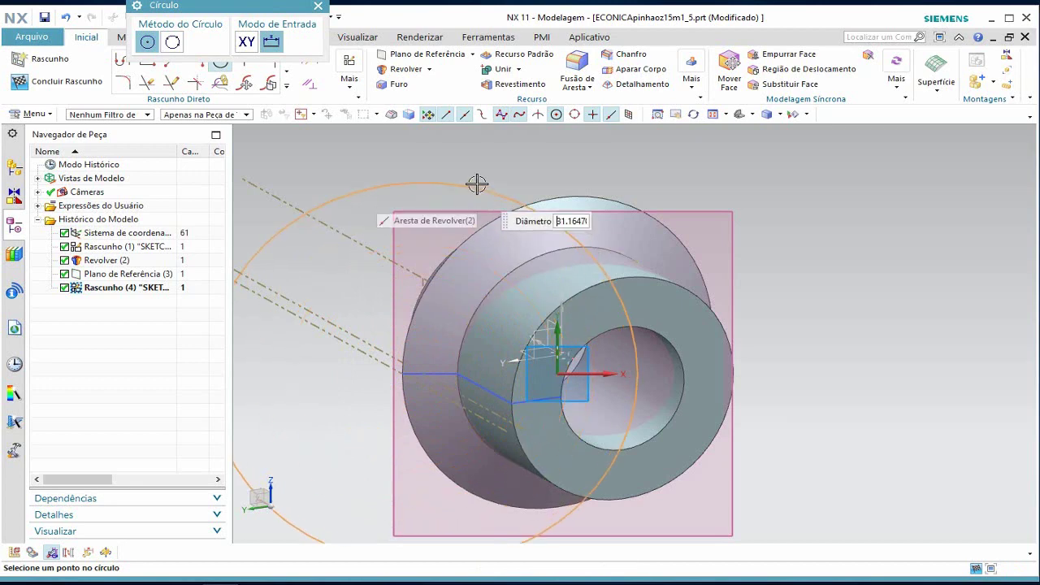
{"action": "left_click", "coordinate": [475, 183]}
{"action": "key", "text": "Escape"}
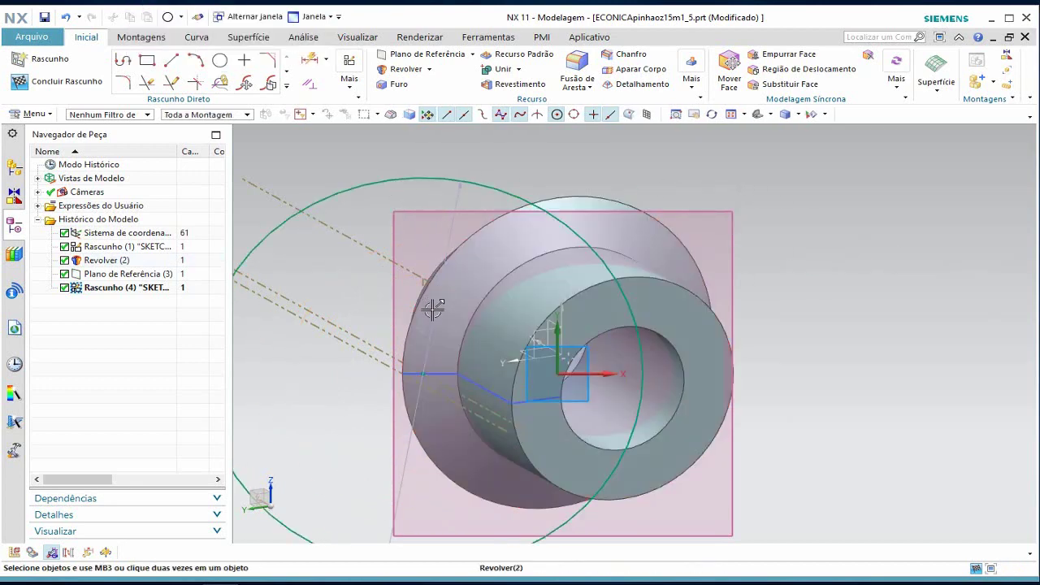
{"action": "left_click_drag", "start_coordinate": [638, 206], "coordinate": [696, 180]}
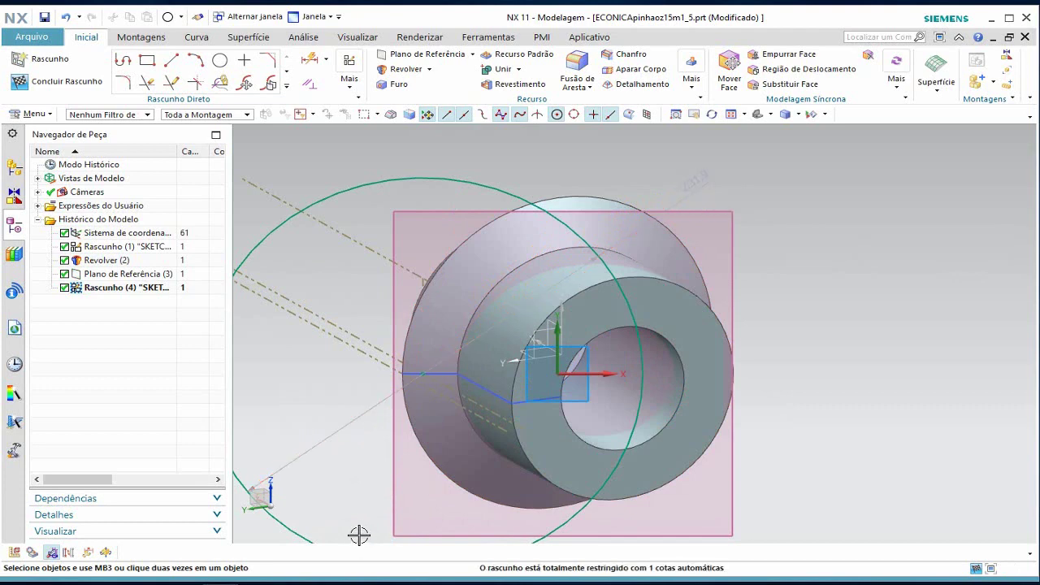
{"action": "scroll", "coordinate": [425, 383], "scroll_direction": "up", "scroll_amount": 2}
{"action": "scroll", "coordinate": [434, 350], "scroll_direction": "up", "scroll_amount": 2}
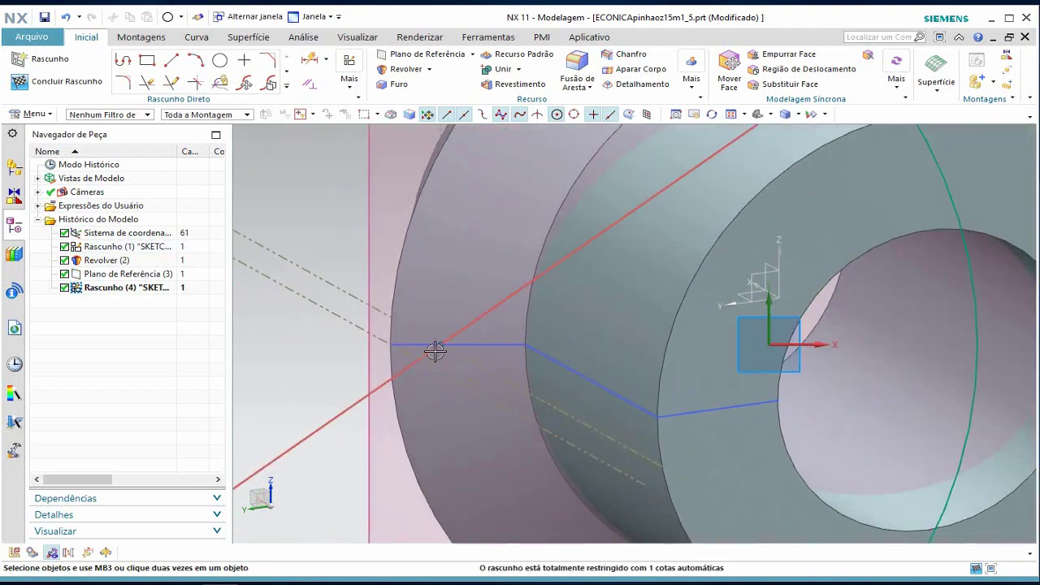
{"action": "scroll", "coordinate": [454, 365], "scroll_direction": "up", "scroll_amount": 2}
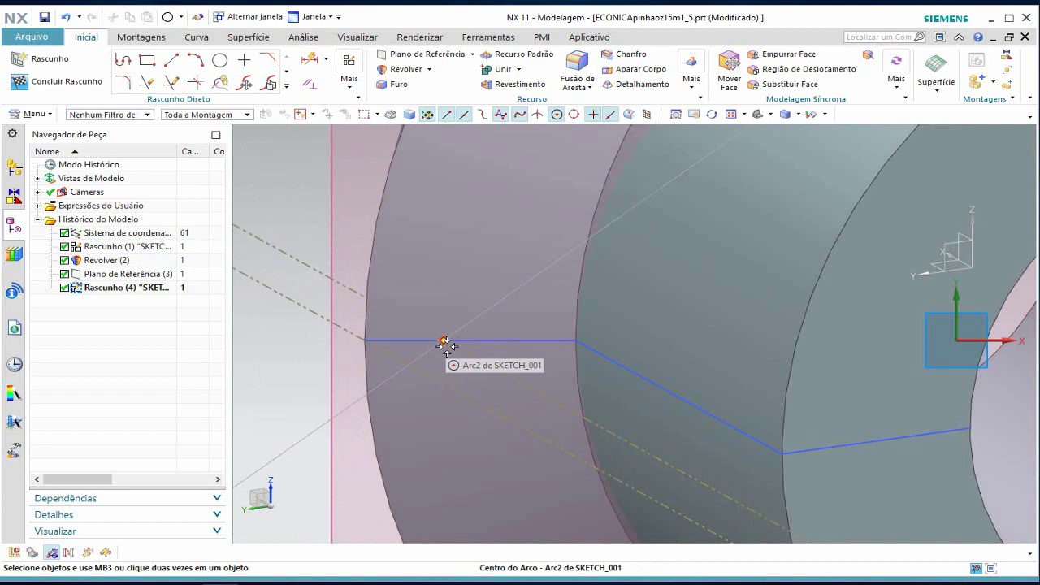
{"action": "scroll", "coordinate": [455, 351], "scroll_direction": "down", "scroll_amount": 2}
{"action": "scroll", "coordinate": [478, 361], "scroll_direction": "down", "scroll_amount": 1}
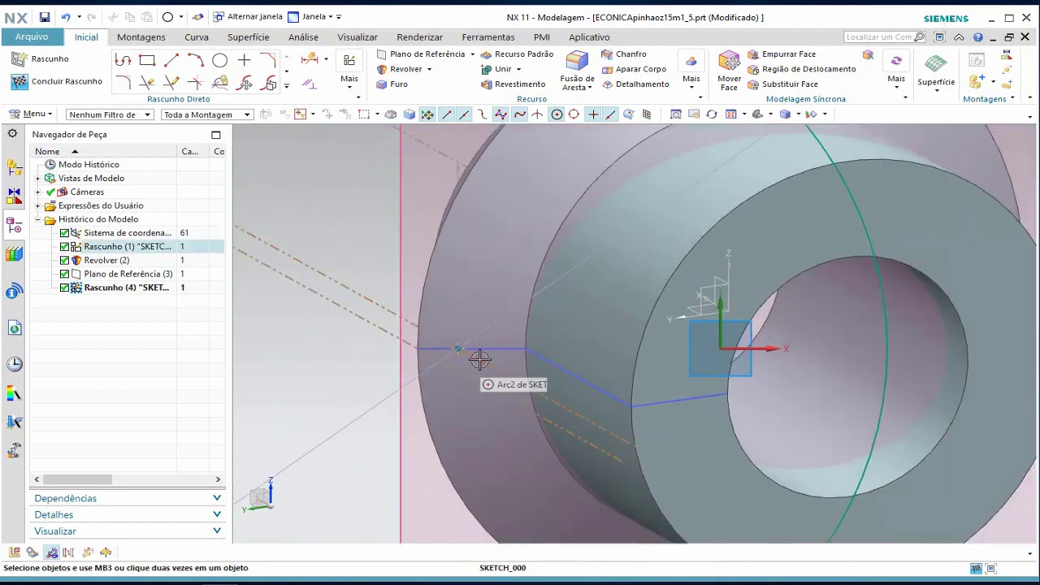
{"action": "scroll", "coordinate": [480, 362], "scroll_direction": "down", "scroll_amount": 1}
{"action": "scroll", "coordinate": [480, 358], "scroll_direction": "down", "scroll_amount": 1}
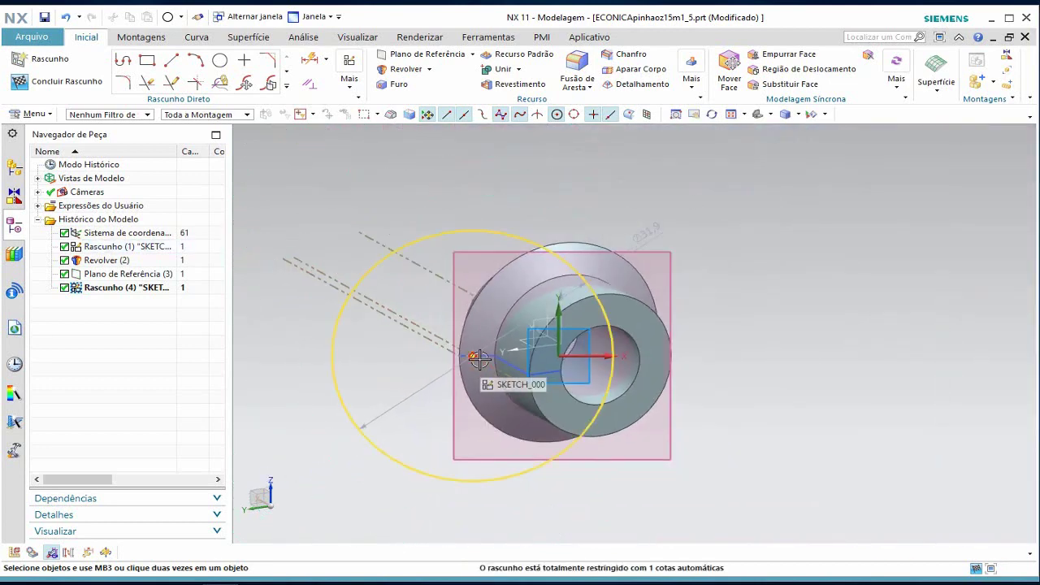
- Drive the circle's diameter with the expression dpeqp (Øp16 = 25.1558 mm)
{"action": "double_click", "coordinate": [650, 231]}
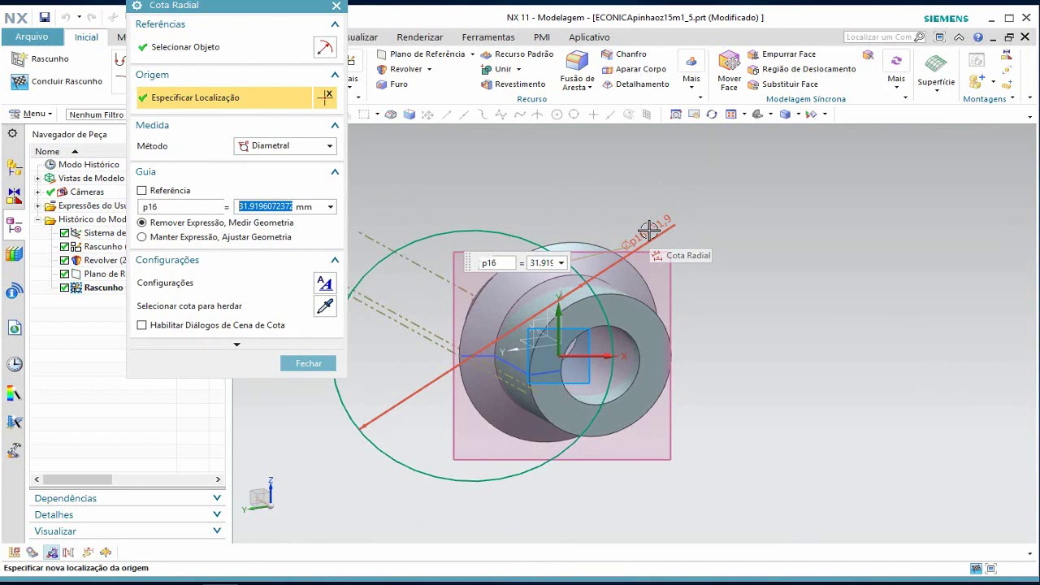
{"action": "type", "text": "d"}
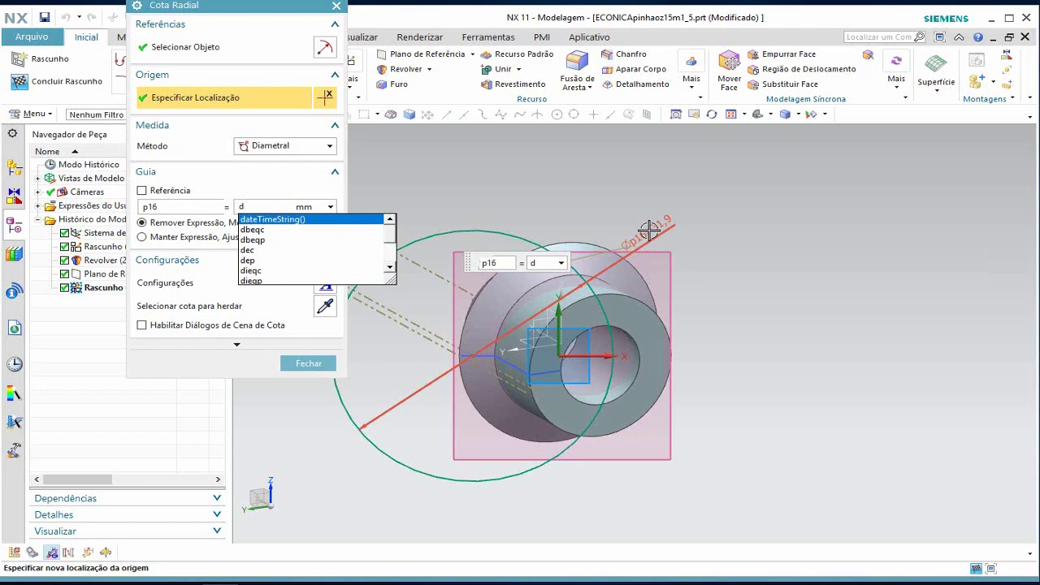
{"action": "type", "text": "p"}
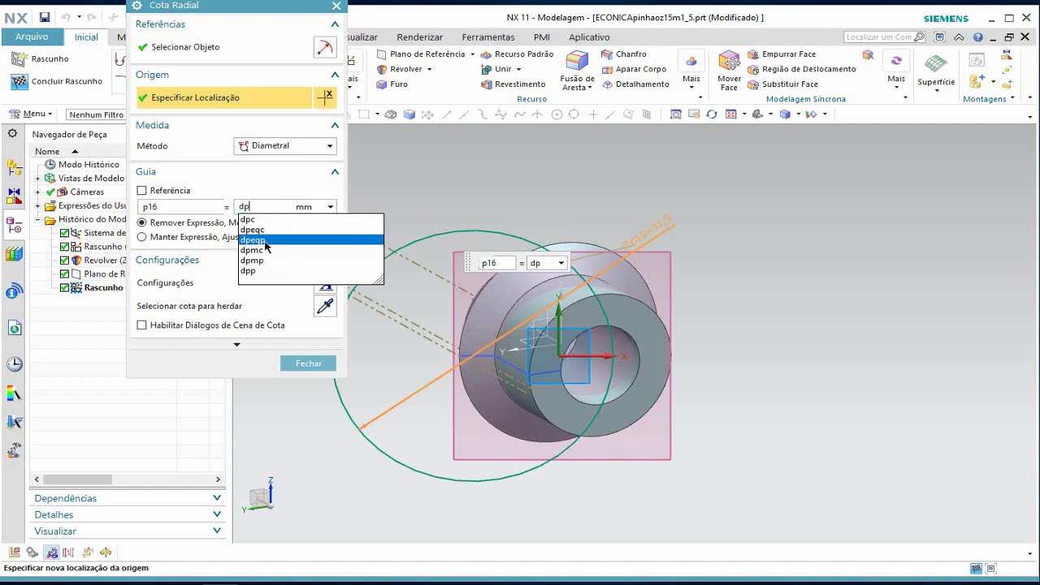
{"action": "left_click", "coordinate": [266, 240]}
{"action": "key", "text": "Return"}
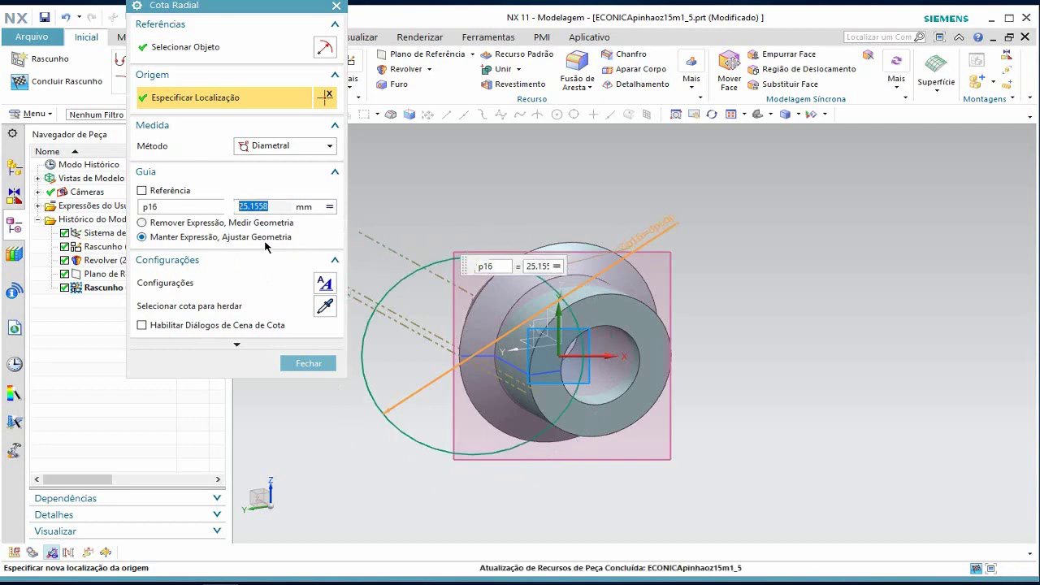
{"action": "middle_click", "coordinate": [266, 247]}
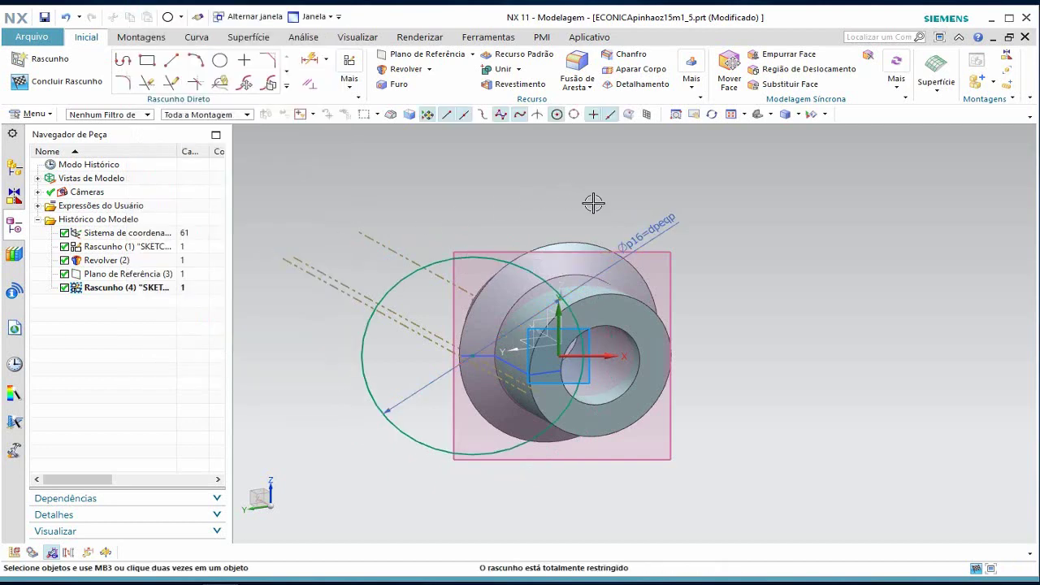
{"action": "scroll", "coordinate": [662, 366], "scroll_direction": "up", "scroll_amount": 3}
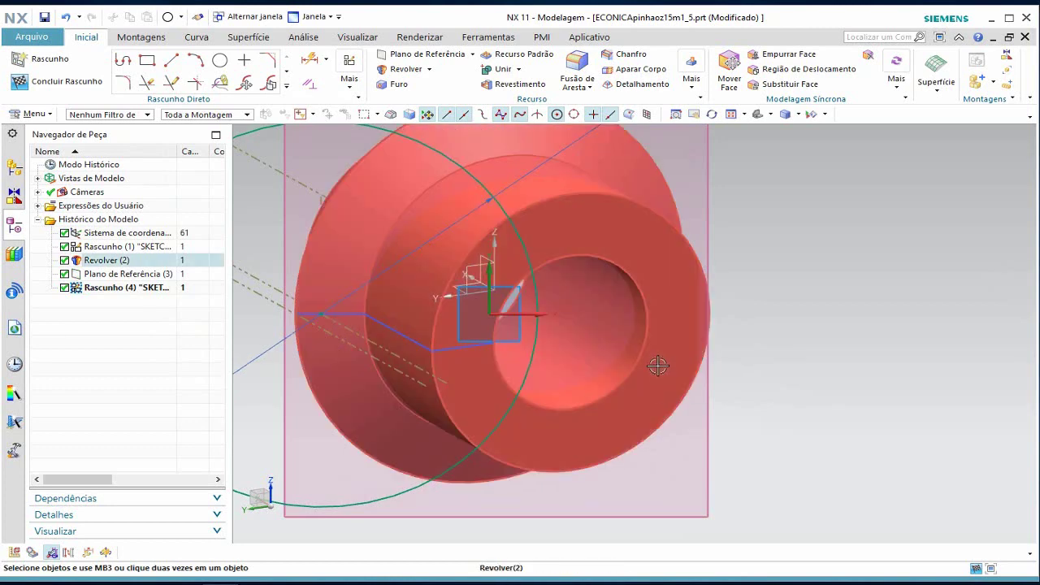
{"action": "scroll", "coordinate": [659, 363], "scroll_direction": "down", "scroll_amount": 2}
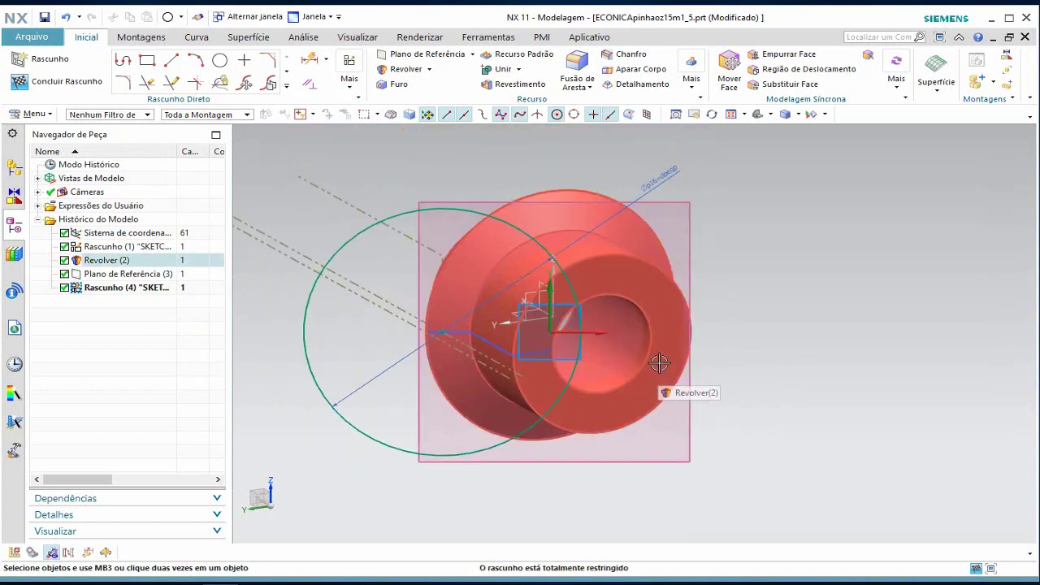
- Draw a 17.5-long line at angle 0 from the circle's centre along the X axis
{"action": "left_click", "coordinate": [171, 60]}
{"action": "left_click", "coordinate": [441, 332]}
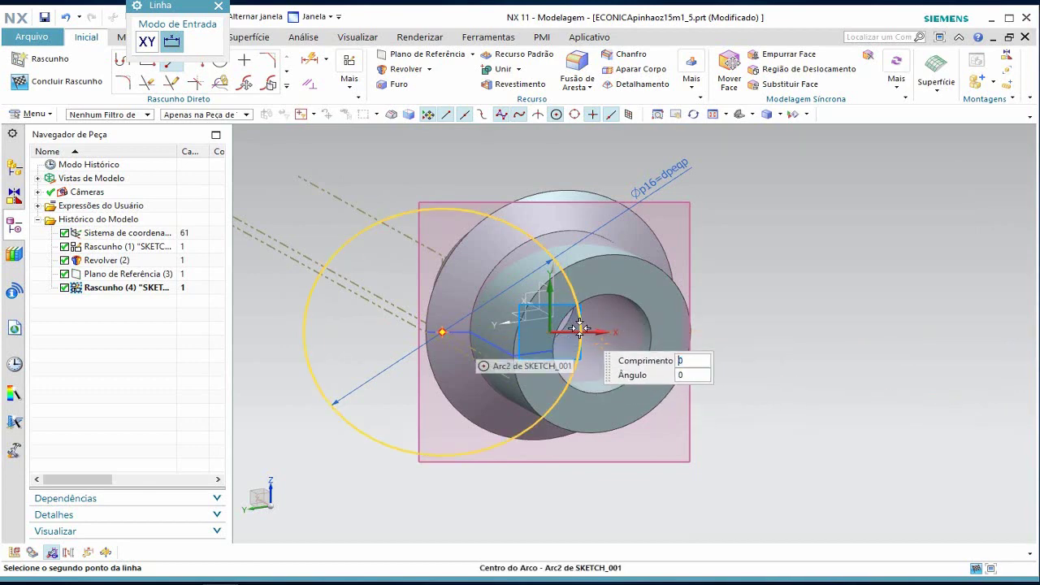
{"action": "type", "text": "17.5"}
{"action": "key", "text": "Tab"}
{"action": "type", "text": "0"}
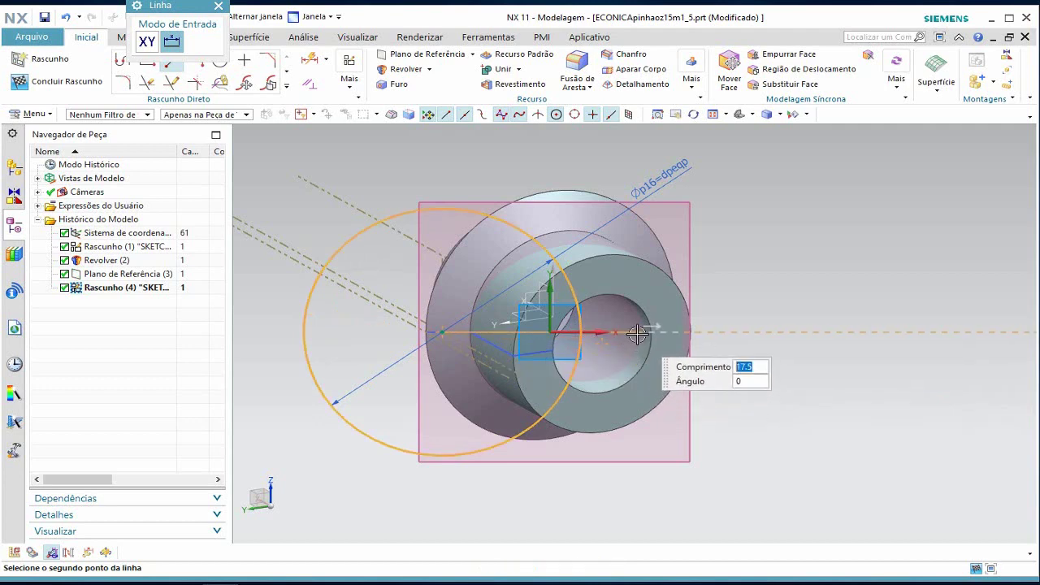
{"action": "key", "text": "Return"}
{"action": "key", "text": "Escape"}
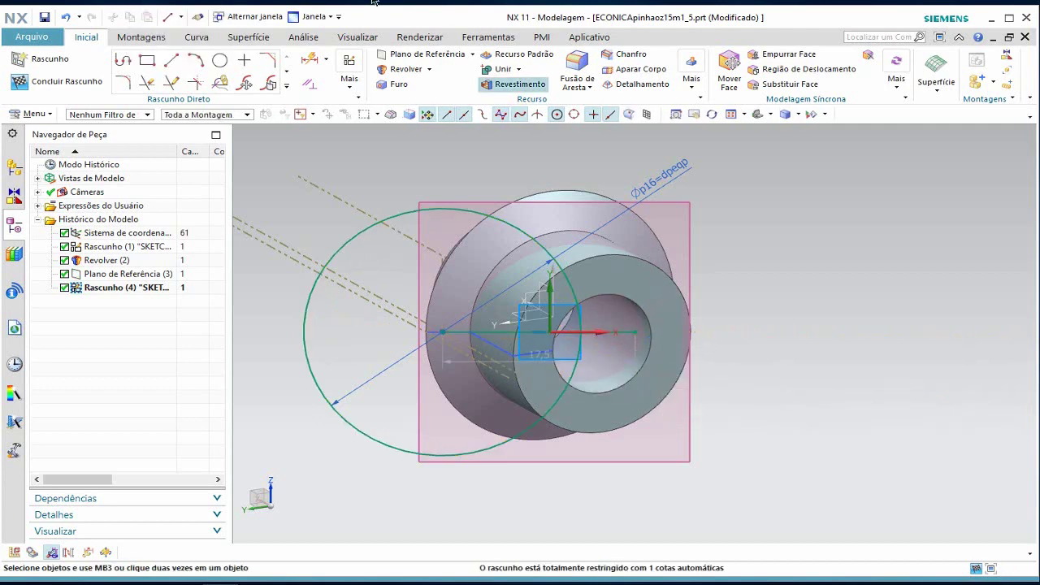
- Quick Trim away the unwanted curve segment
{"action": "left_click", "coordinate": [147, 82]}
{"action": "left_click", "coordinate": [605, 335]}
{"action": "key", "text": "Escape"}
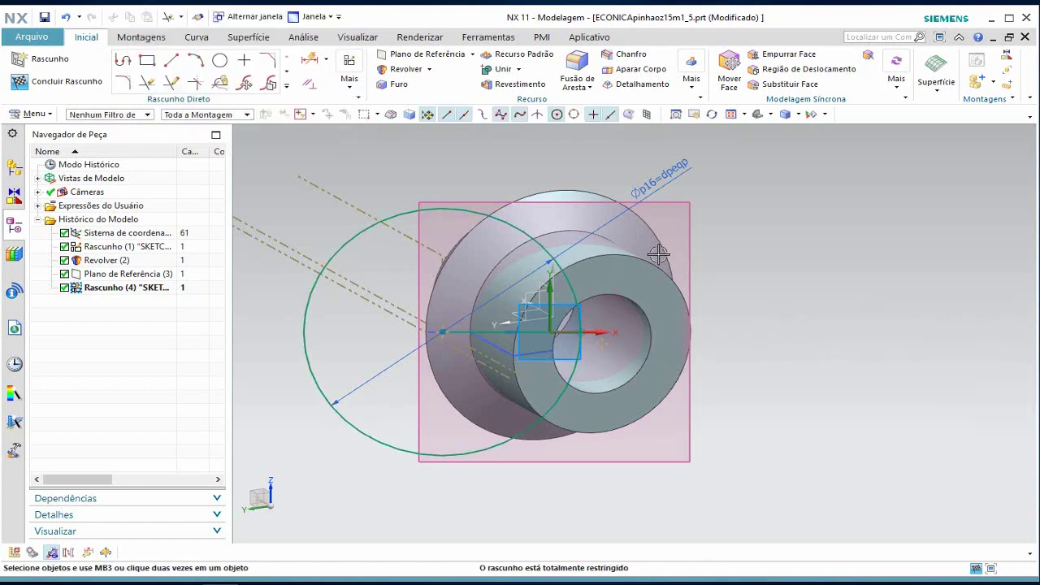
- Draw a new circle centred on the axis line's far end and delete the old large arc Arc2
{"action": "left_click", "coordinate": [222, 61]}
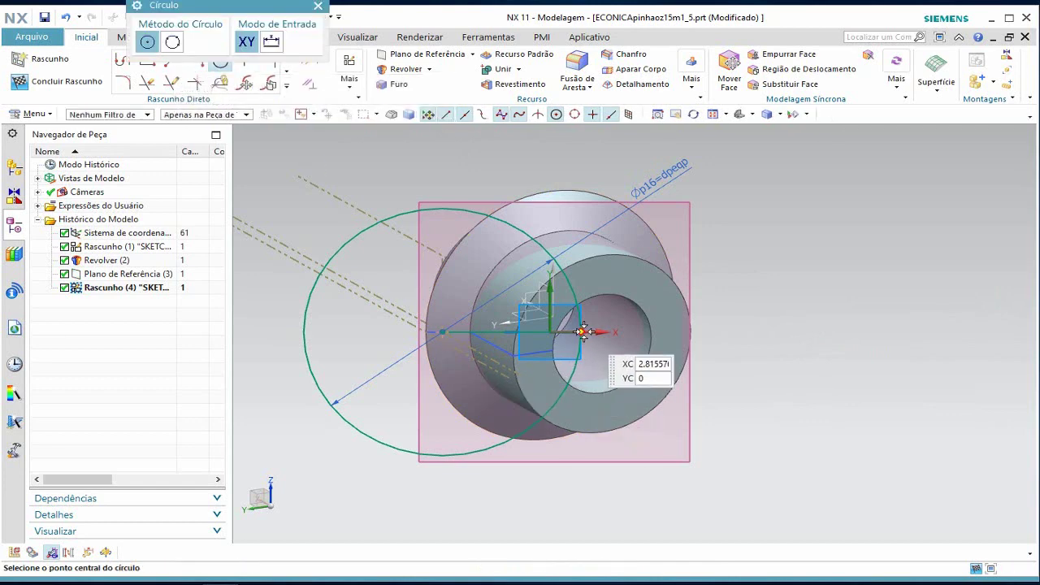
{"action": "scroll", "coordinate": [590, 333], "scroll_direction": "up", "scroll_amount": 3}
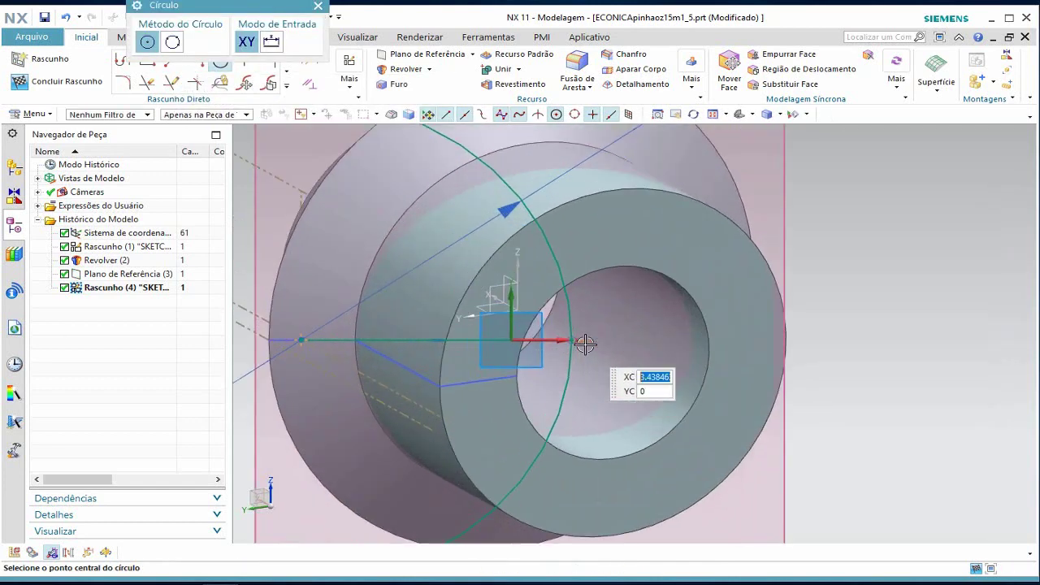
{"action": "scroll", "coordinate": [560, 348], "scroll_direction": "up", "scroll_amount": 2}
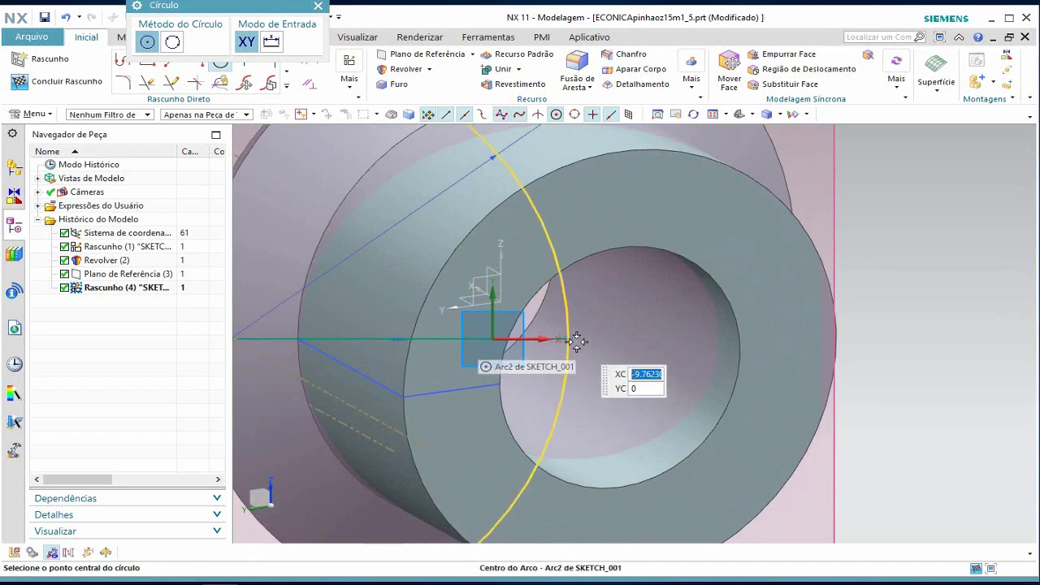
{"action": "left_click", "coordinate": [564, 339]}
{"action": "scroll", "coordinate": [483, 384], "scroll_direction": "up", "scroll_amount": 1}
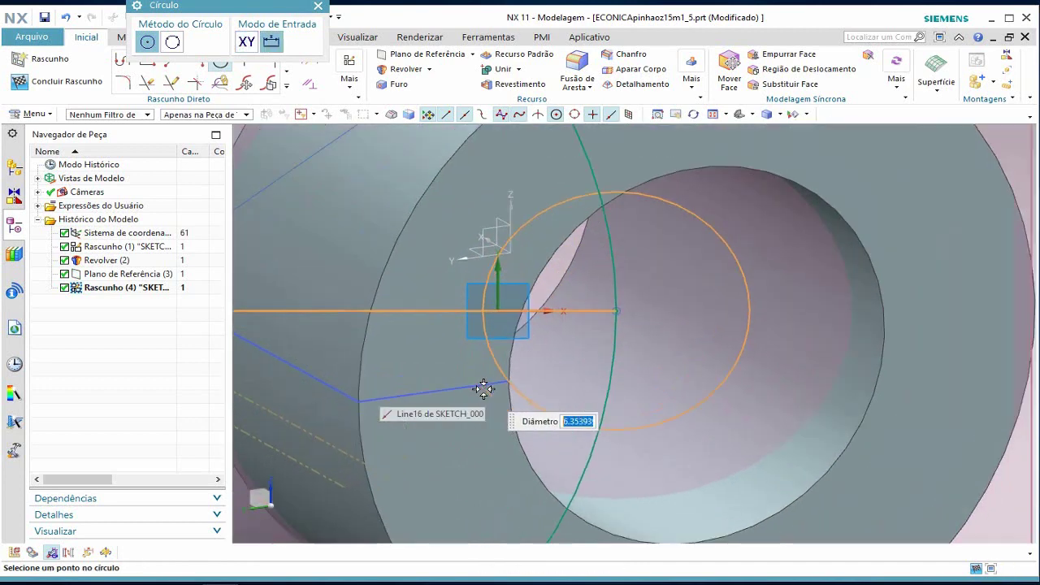
{"action": "scroll", "coordinate": [484, 389], "scroll_direction": "down", "scroll_amount": 2}
{"action": "scroll", "coordinate": [484, 388], "scroll_direction": "down", "scroll_amount": 2}
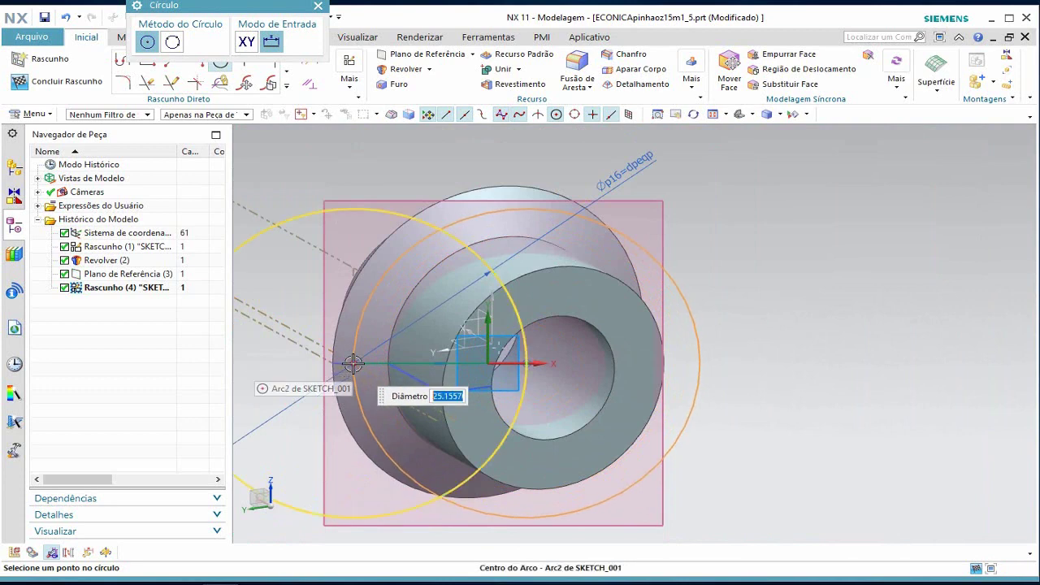
{"action": "left_click", "coordinate": [353, 363]}
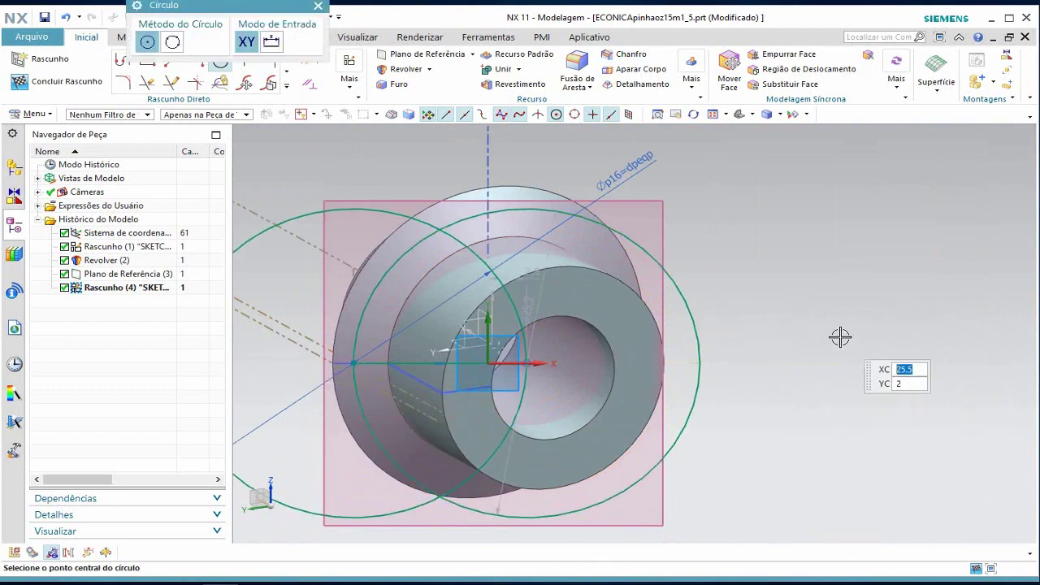
{"action": "key", "text": "Escape"}
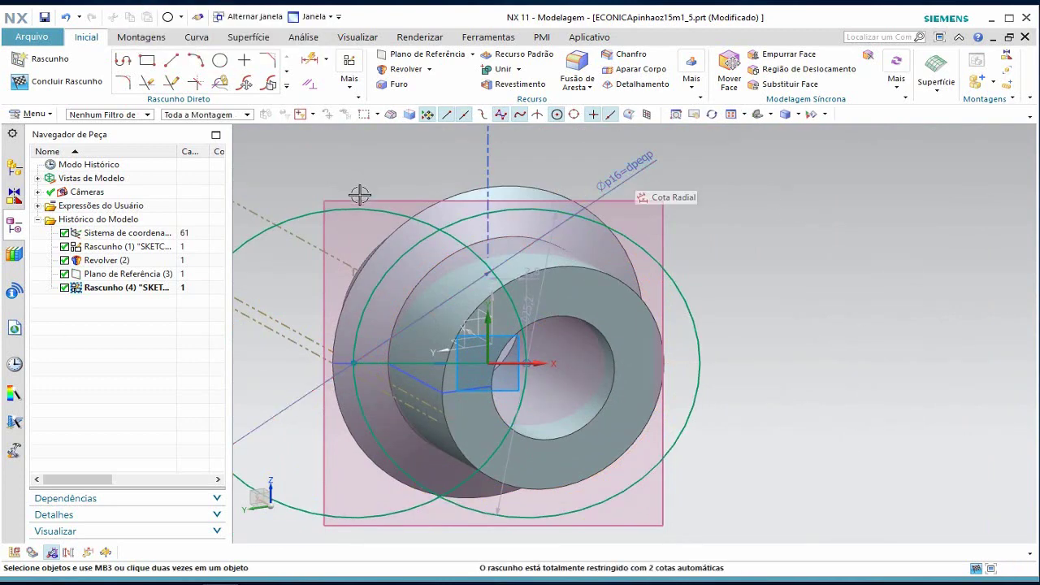
{"action": "left_click", "coordinate": [307, 212]}
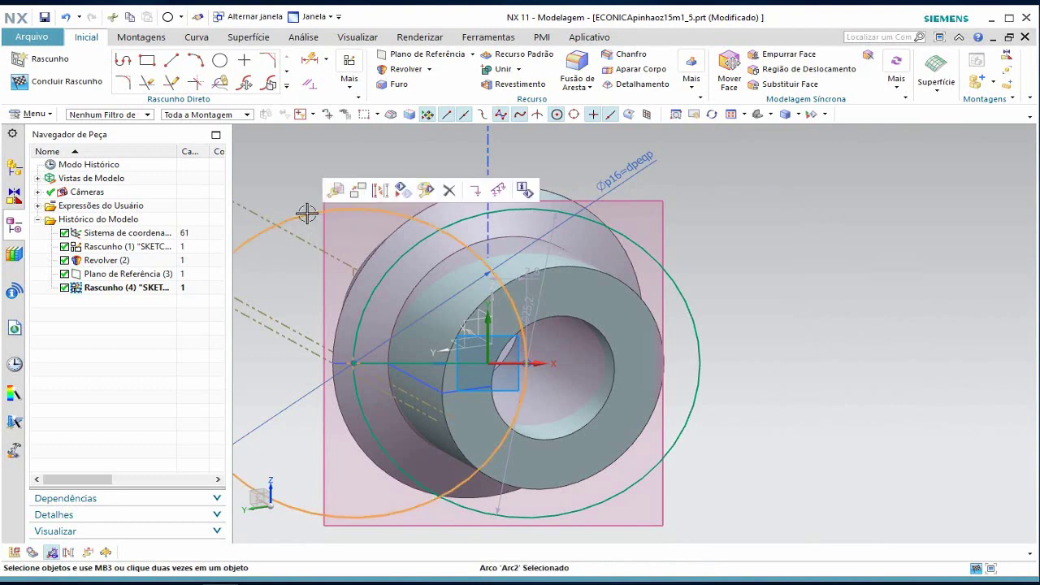
{"action": "key", "text": "Delete"}
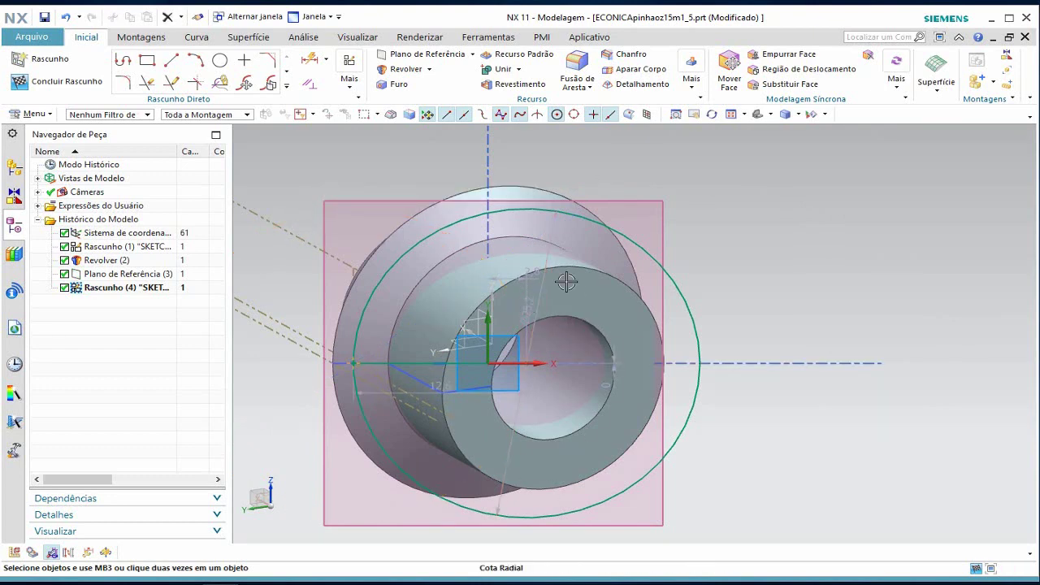
- Move the new circle's diameter dimension to the upper right and set it to p16 = dpeqp
{"action": "left_click_drag", "start_coordinate": [564, 283], "coordinate": [752, 214]}
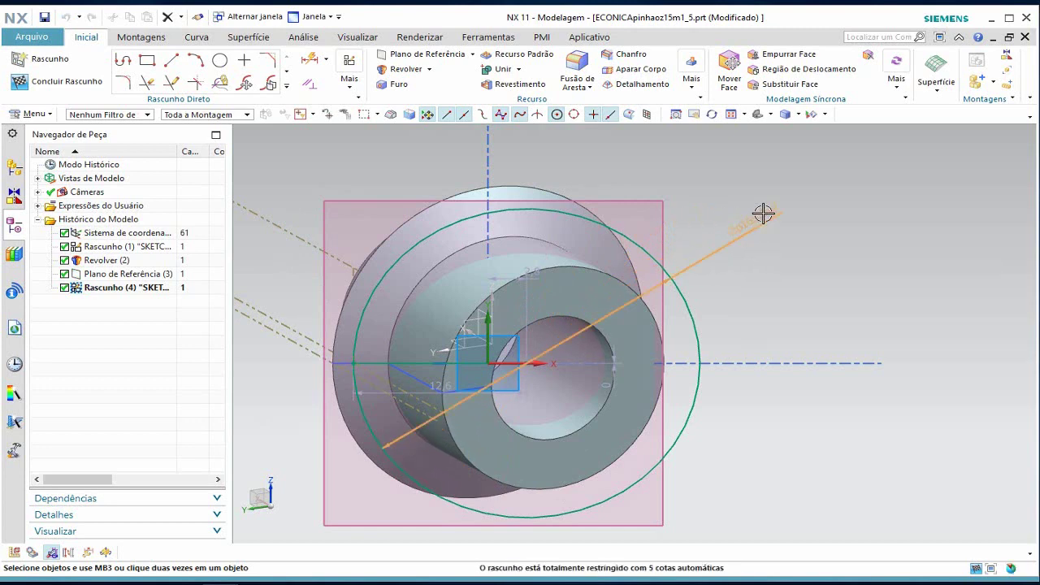
{"action": "double_click", "coordinate": [763, 214]}
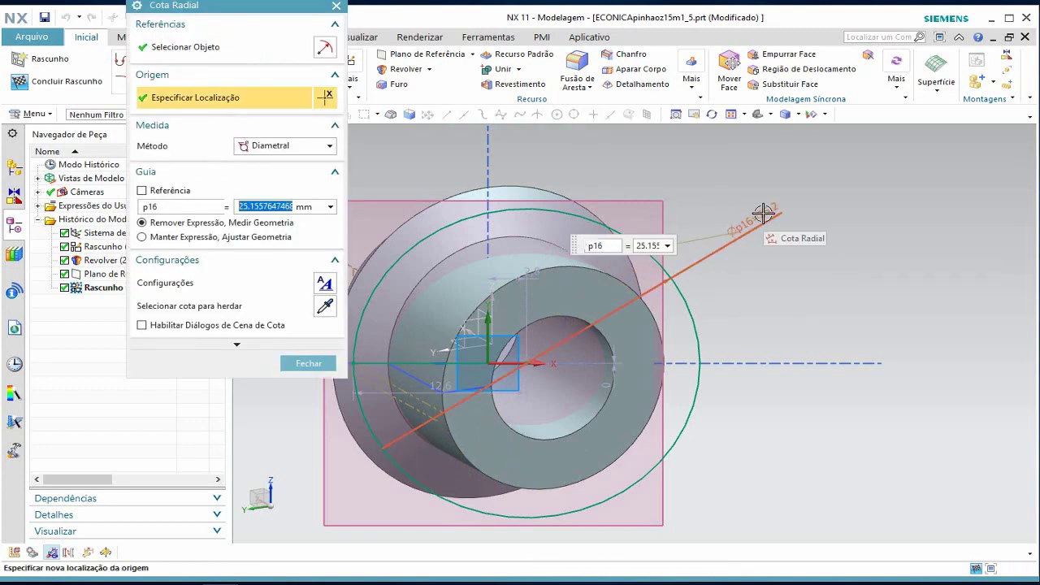
{"action": "type", "text": "dpeqp"}
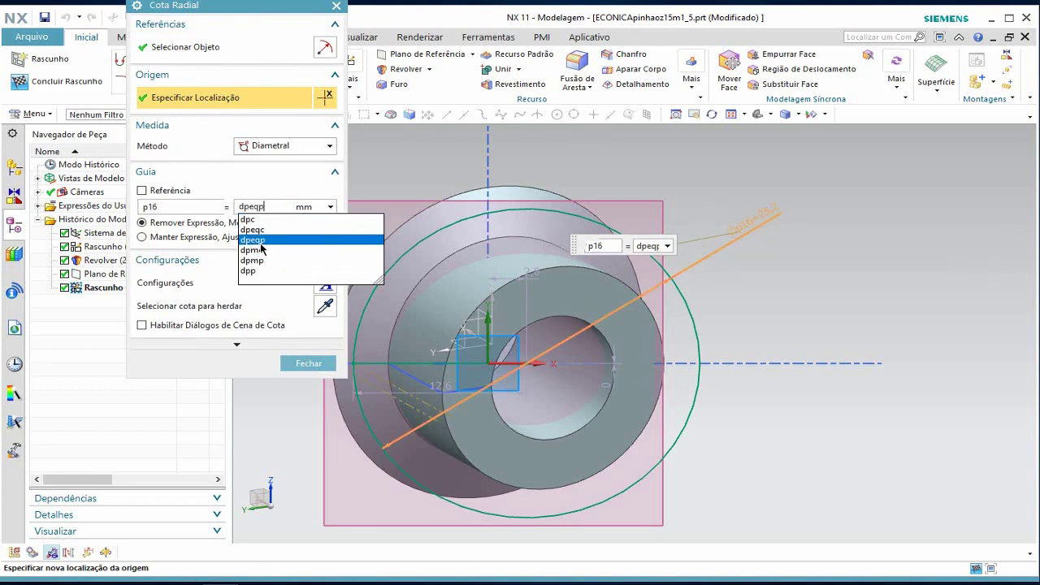
{"action": "left_click", "coordinate": [261, 249]}
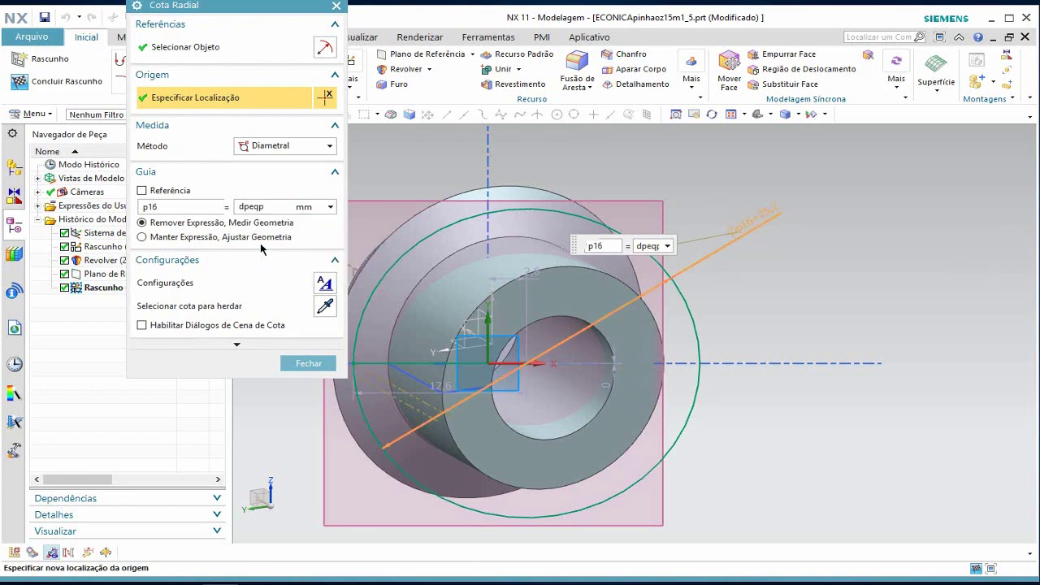
{"action": "key", "text": "Return"}
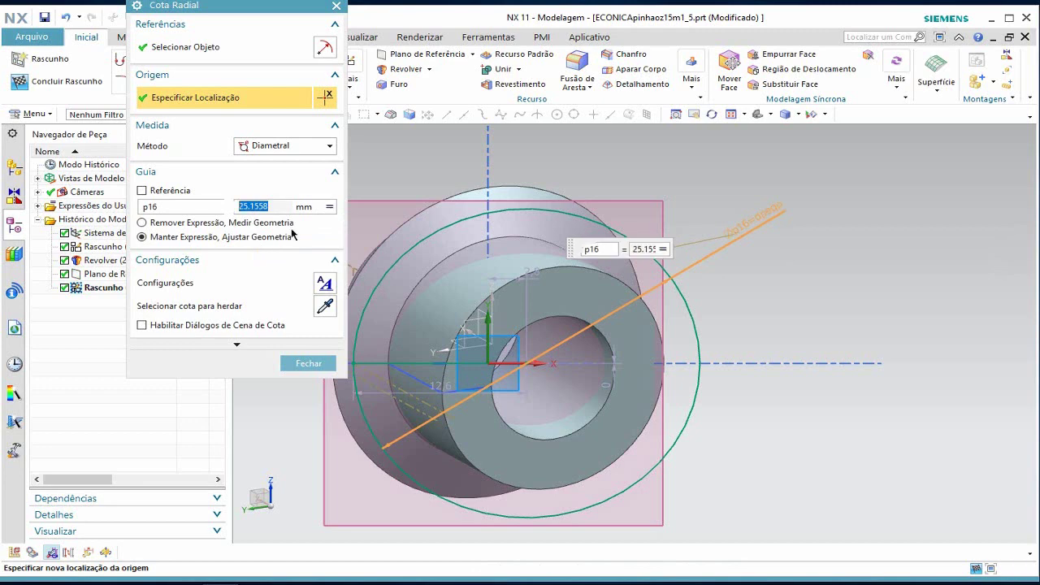
{"action": "key", "text": "Escape"}
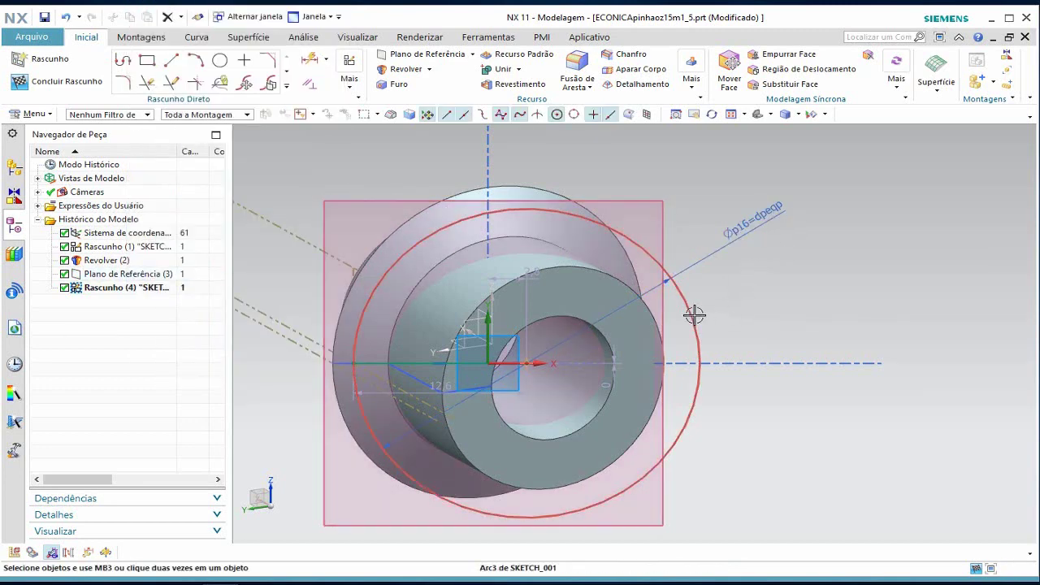
- Convert the new circle and the horizontal line to dashed reference geometry
{"action": "right_click", "coordinate": [692, 309]}
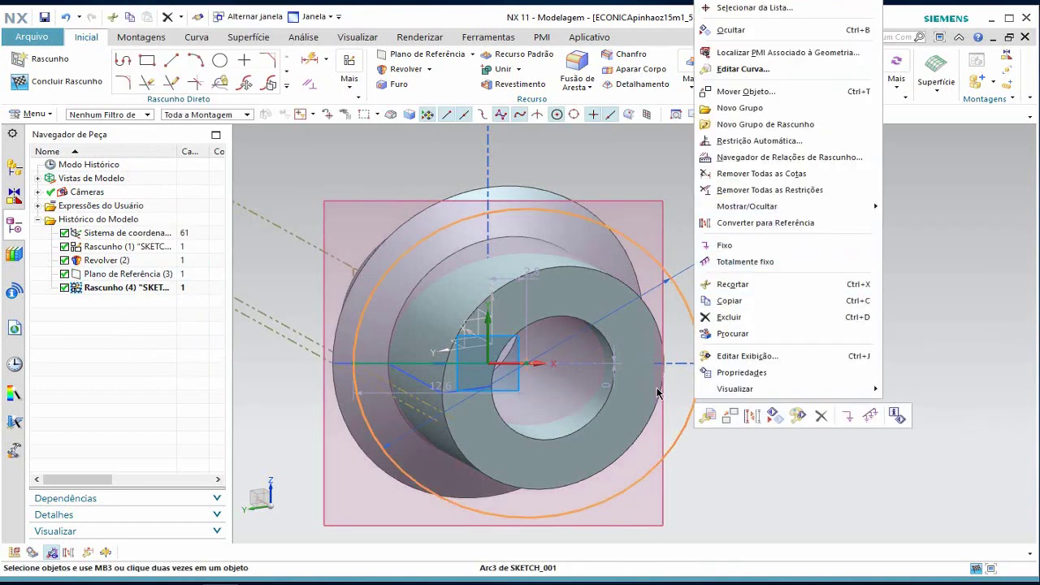
{"action": "left_click", "coordinate": [757, 522]}
{"action": "left_click", "coordinate": [702, 337]}
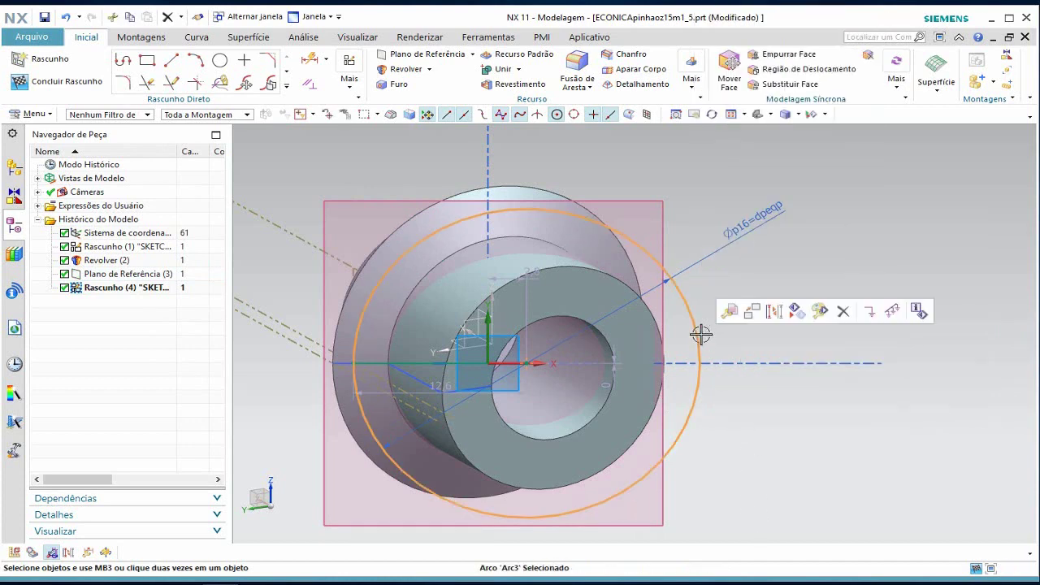
{"action": "left_click", "coordinate": [773, 312]}
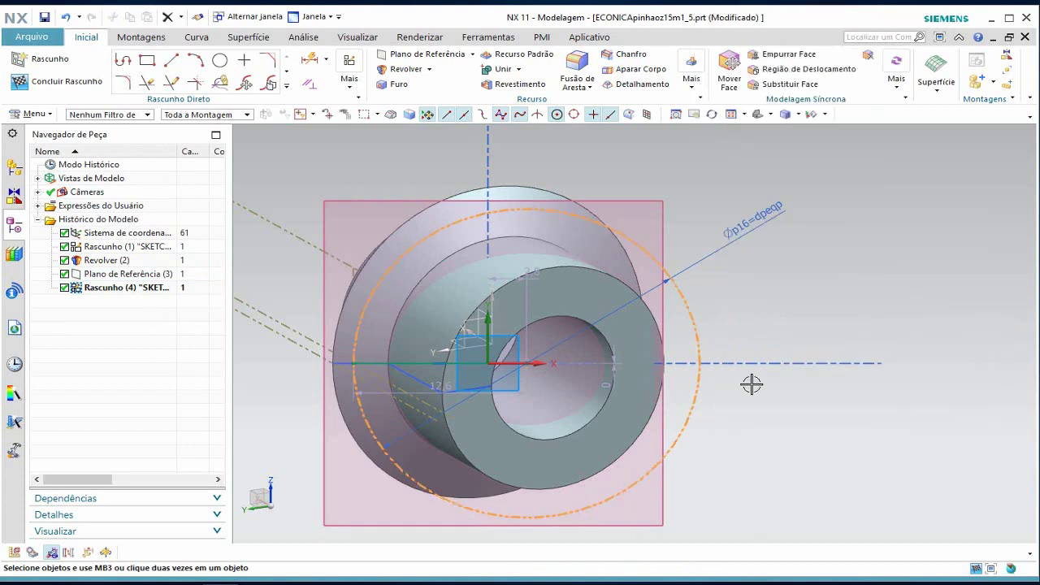
{"action": "left_click", "coordinate": [475, 364]}
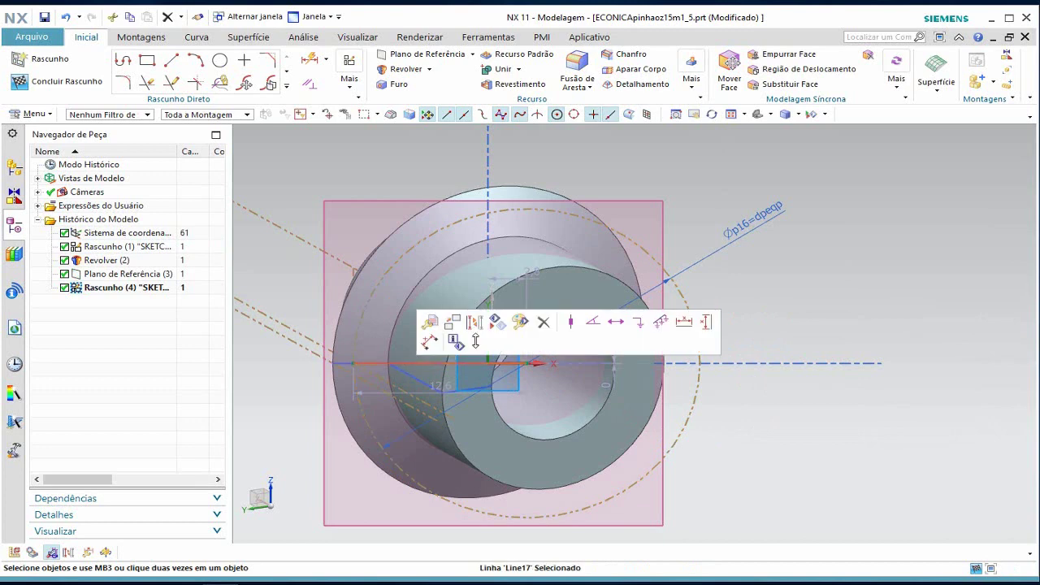
{"action": "left_click", "coordinate": [495, 322]}
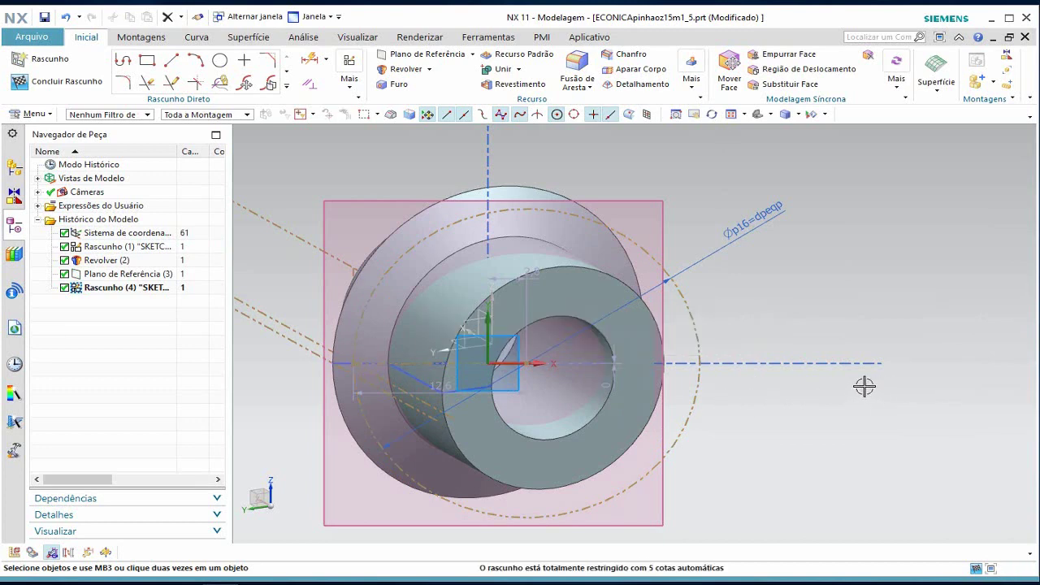
- Fit the whole part in view and finish sketch Rascunho (4)
{"action": "scroll", "coordinate": [739, 297], "scroll_direction": "up", "scroll_amount": 2}
{"action": "scroll", "coordinate": [764, 274], "scroll_direction": "down", "scroll_amount": 4}
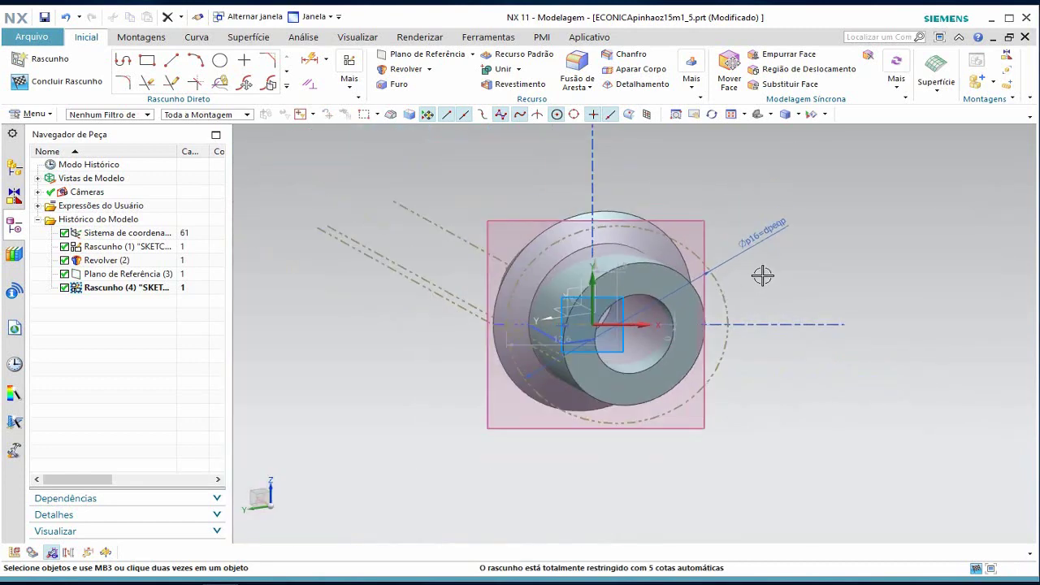
{"action": "mouse_move", "coordinate": [764, 274]}
{"action": "middle_mouse_down"}
{"action": "mouse_move", "coordinate": [766, 256]}
{"action": "mouse_move", "coordinate": [746, 235]}
{"action": "mouse_move", "coordinate": [664, 302]}
{"action": "mouse_move", "coordinate": [704, 341]}
{"action": "mouse_move", "coordinate": [724, 309]}
{"action": "mouse_move", "coordinate": [708, 336]}
{"action": "mouse_move", "coordinate": [682, 301]}
{"action": "middle_mouse_up"}
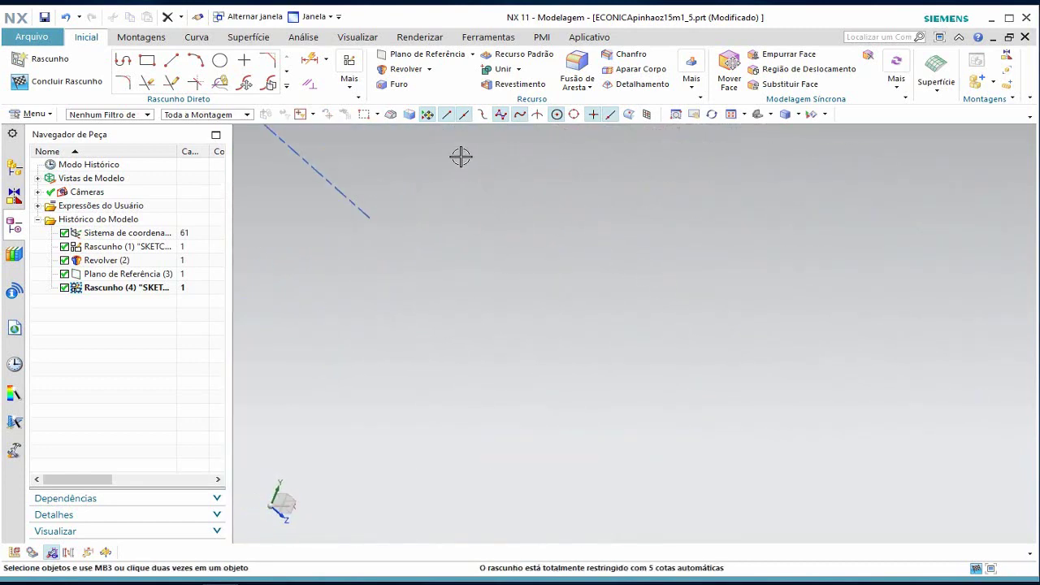
{"action": "middle_click_drag", "start_coordinate": [429, 147], "coordinate": [488, 138]}
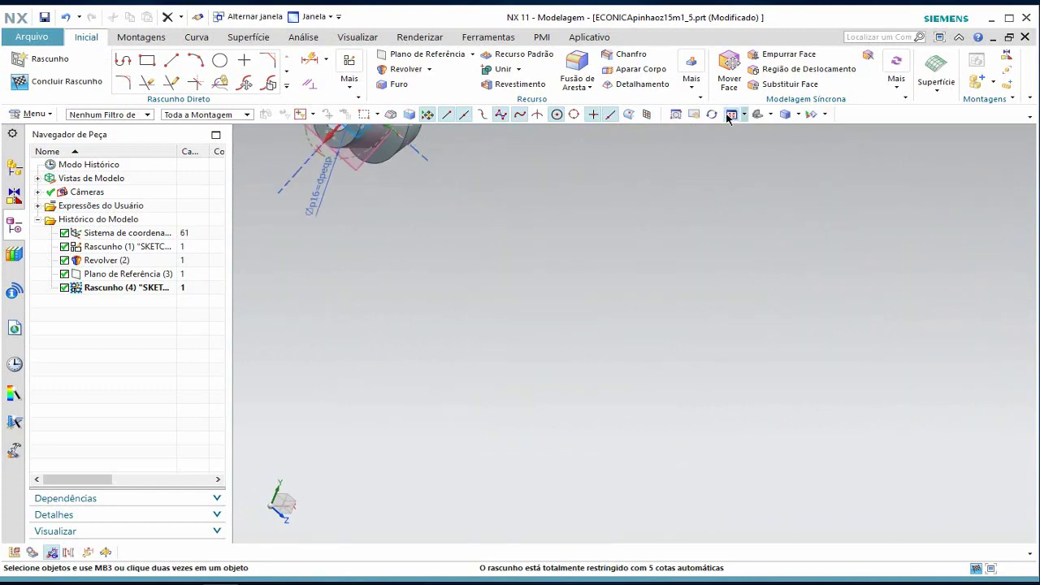
{"action": "left_click", "coordinate": [729, 117]}
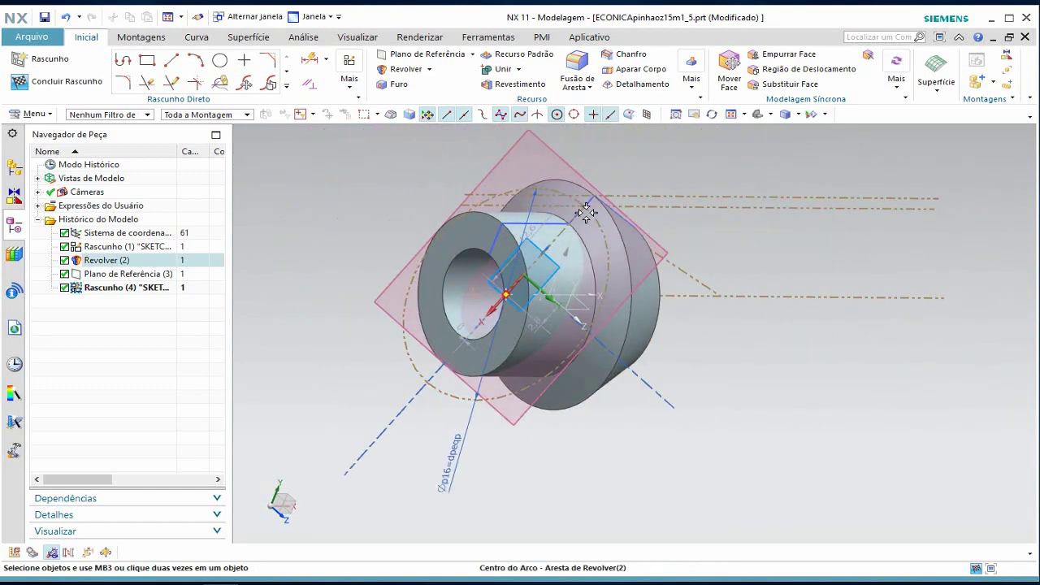
{"action": "left_click", "coordinate": [67, 83]}
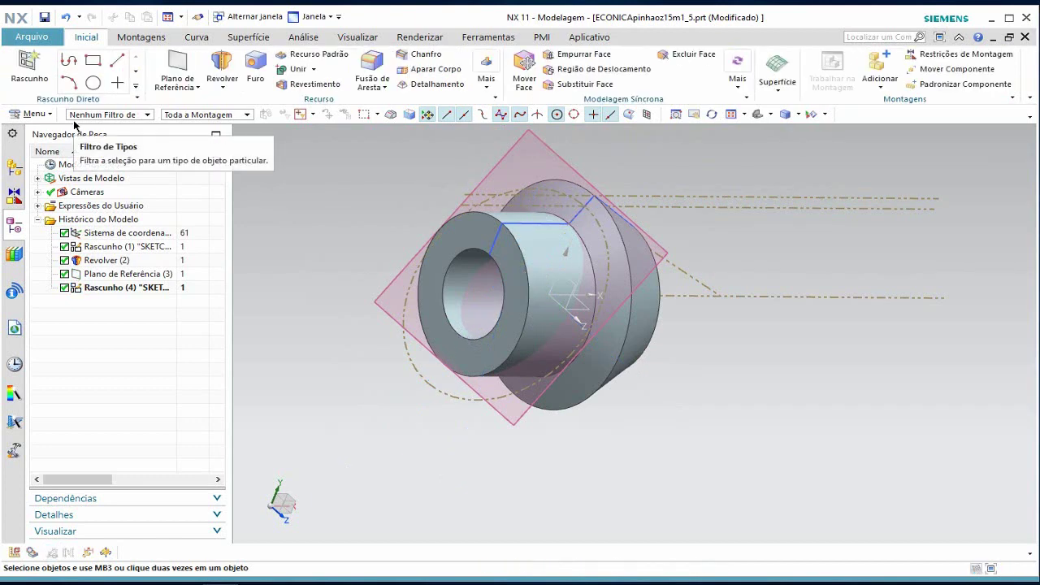
{"action": "left_click", "coordinate": [106, 288]}
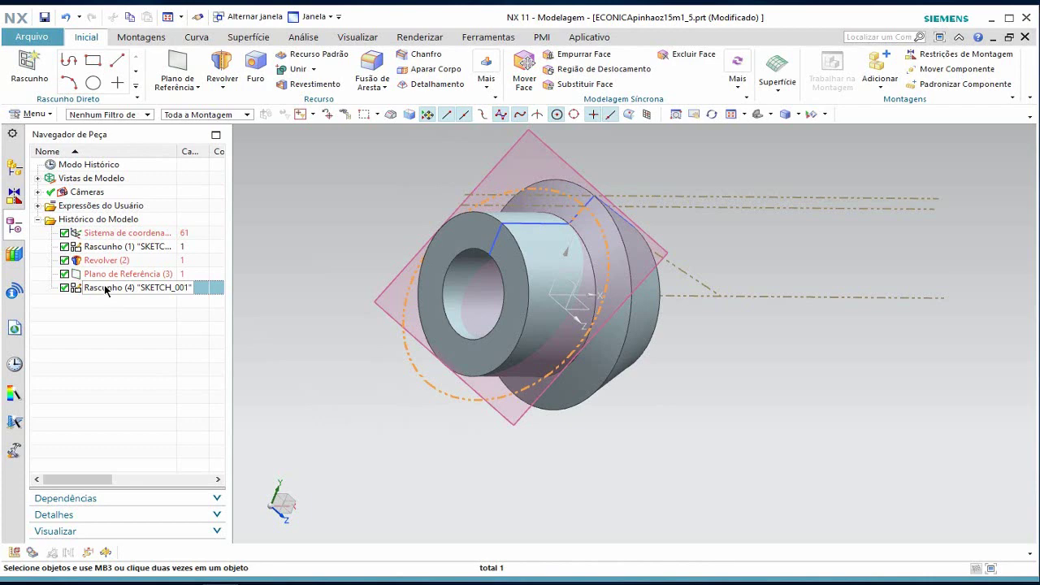
{"action": "key", "text": "Escape"}
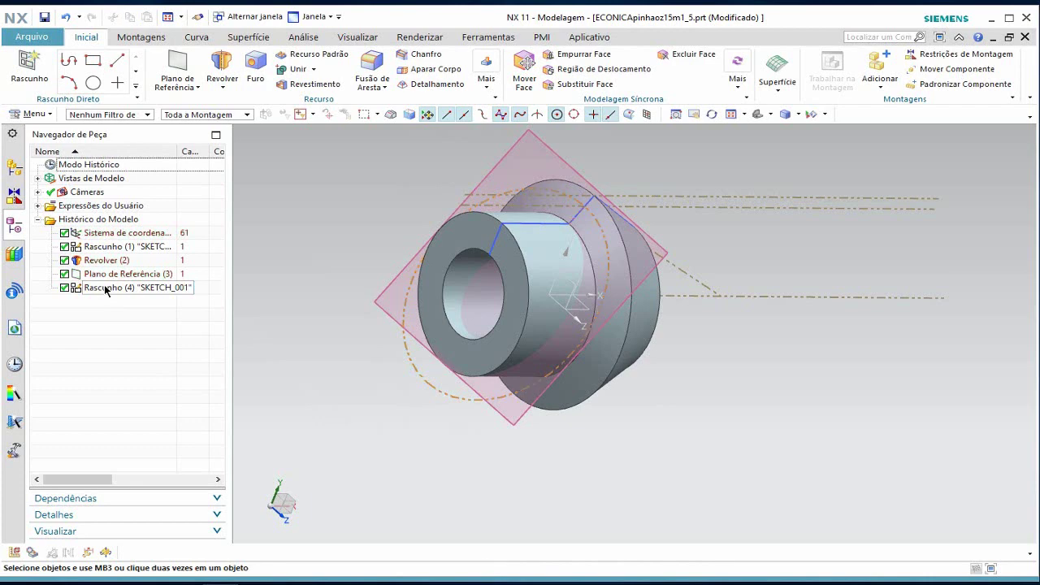
{"action": "left_click", "coordinate": [106, 289]}
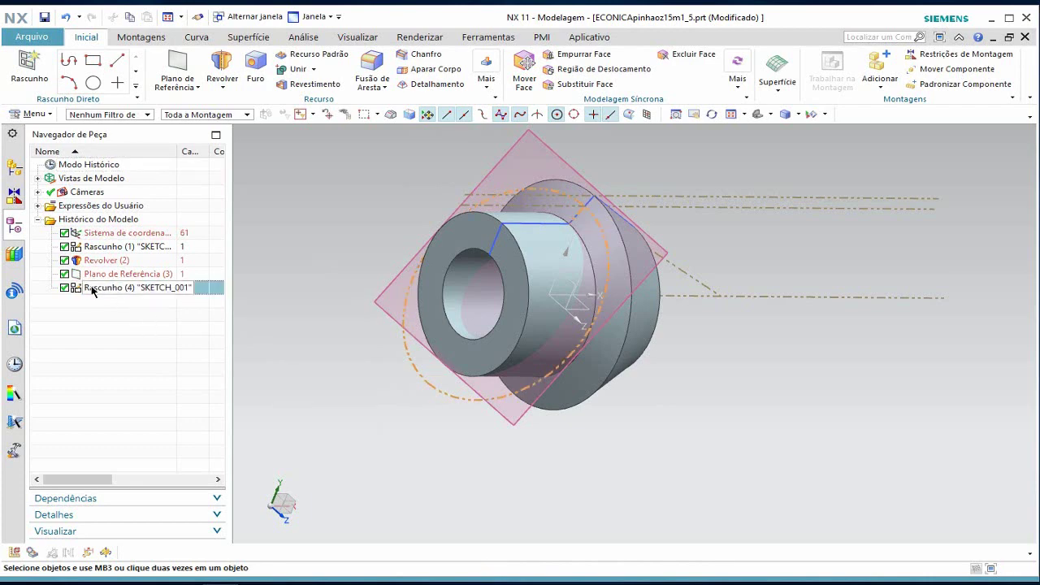
{"action": "middle_click_drag", "start_coordinate": [399, 314], "coordinate": [420, 317]}
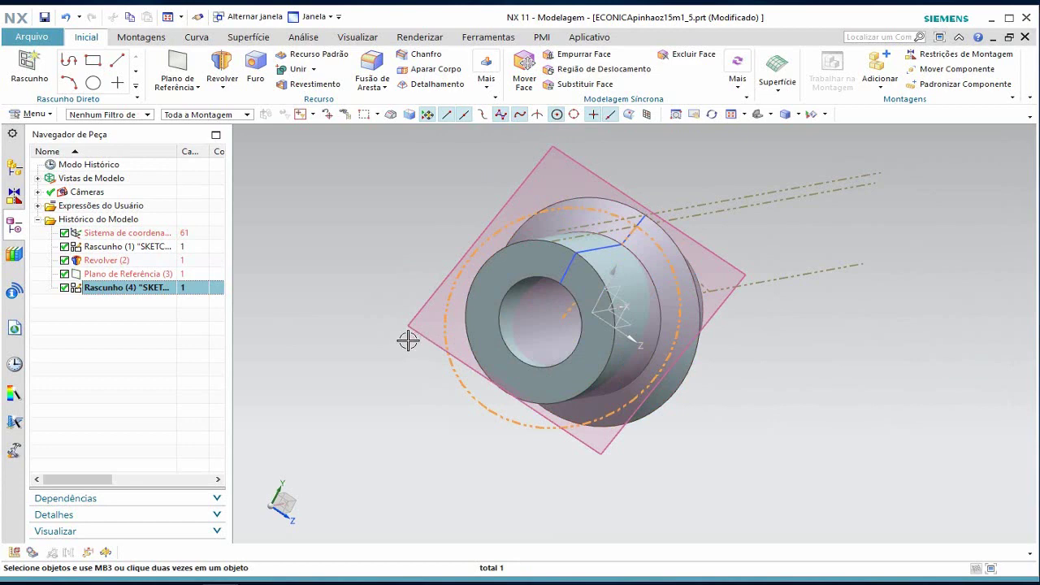
{"action": "left_click", "coordinate": [184, 86]}
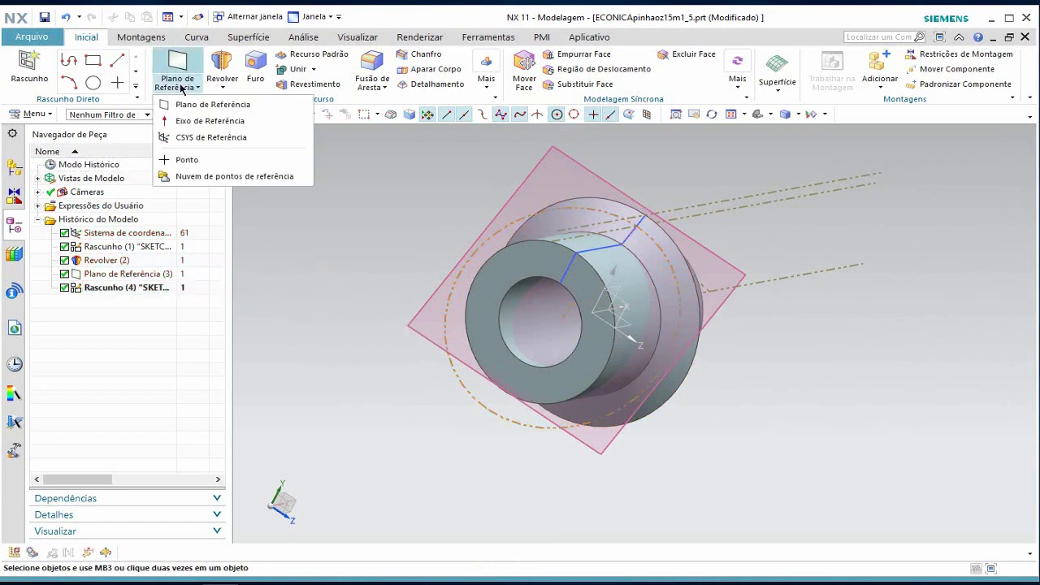
{"action": "left_click", "coordinate": [196, 139]}
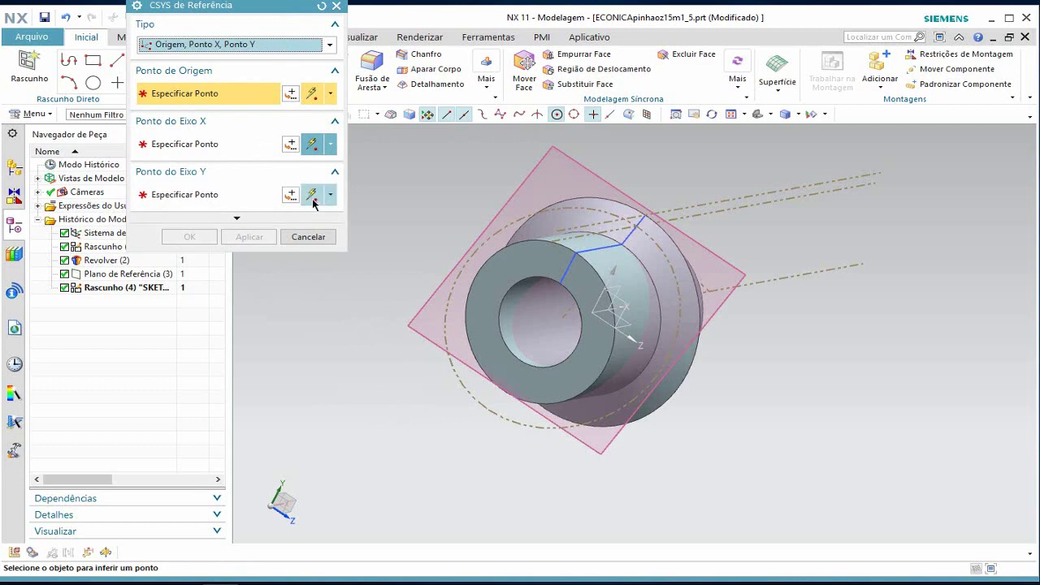
{"action": "left_click", "coordinate": [308, 236]}
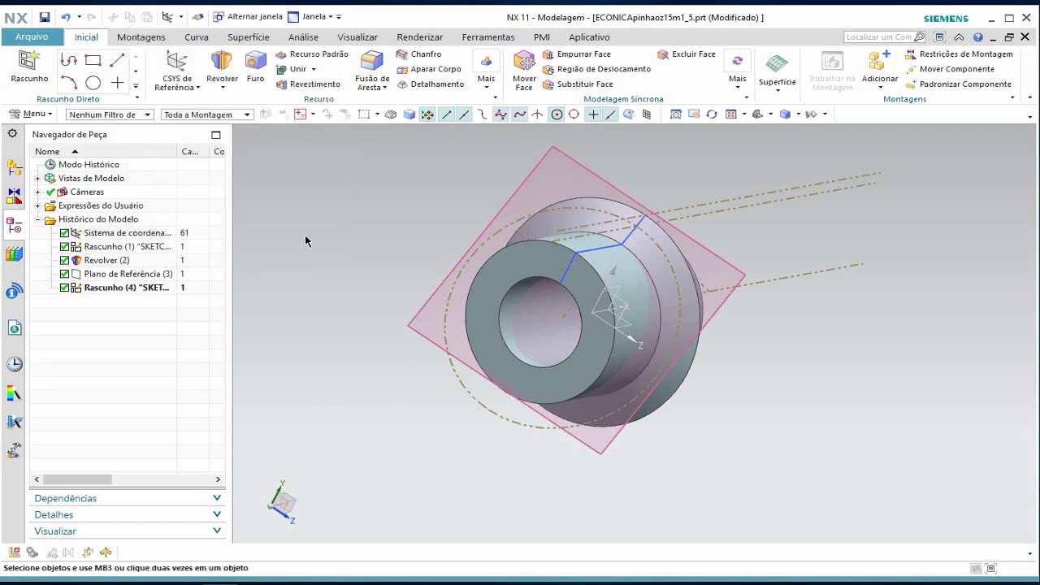
{"action": "left_click", "coordinate": [111, 288]}
- Reopen SKETCH_001, add a constrained vertical line down from Line17's end, and finish the sketch
{"action": "double_click", "coordinate": [111, 290]}
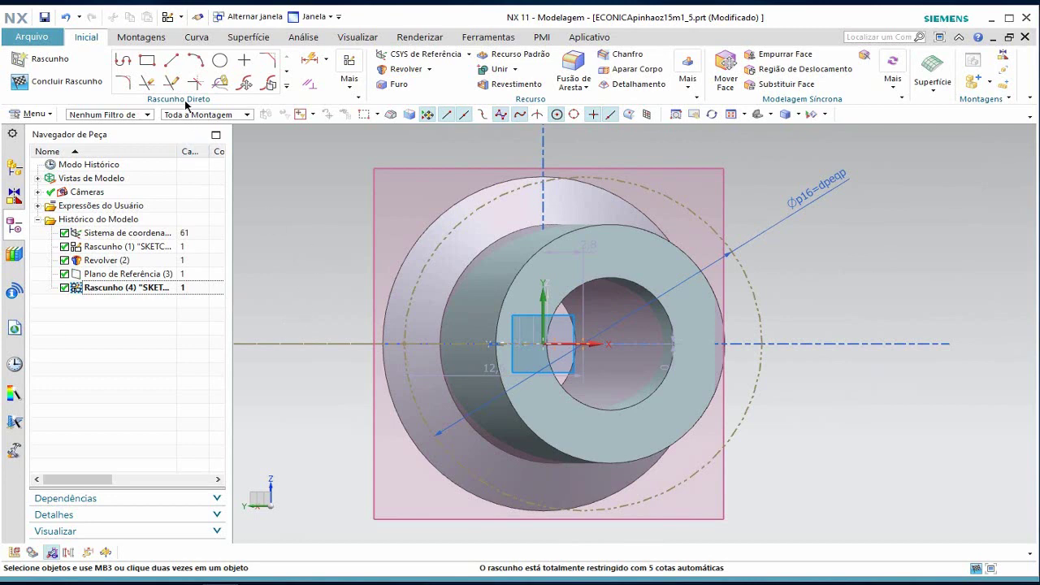
{"action": "left_click", "coordinate": [170, 60]}
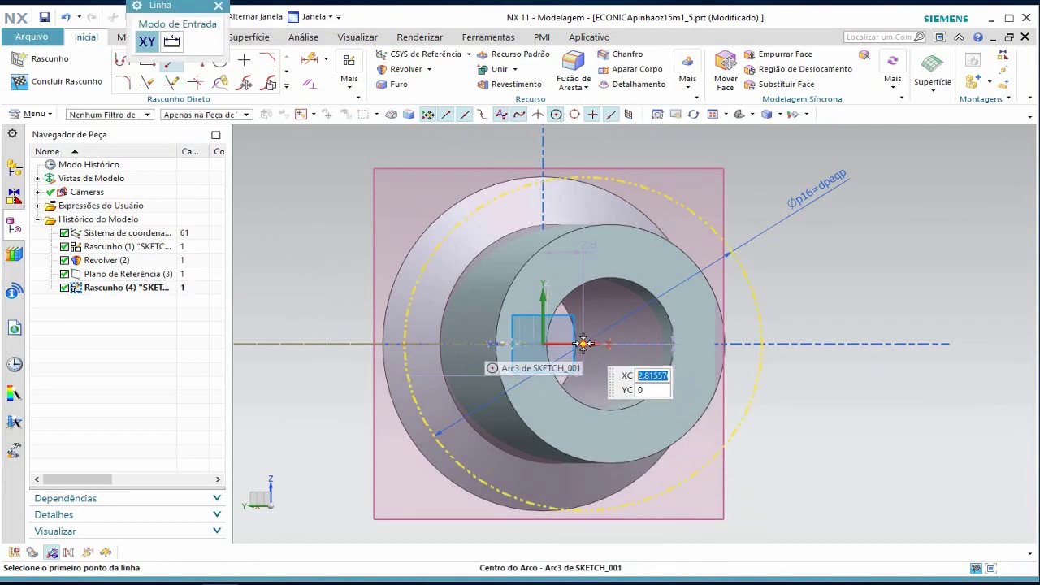
{"action": "left_click", "coordinate": [579, 343]}
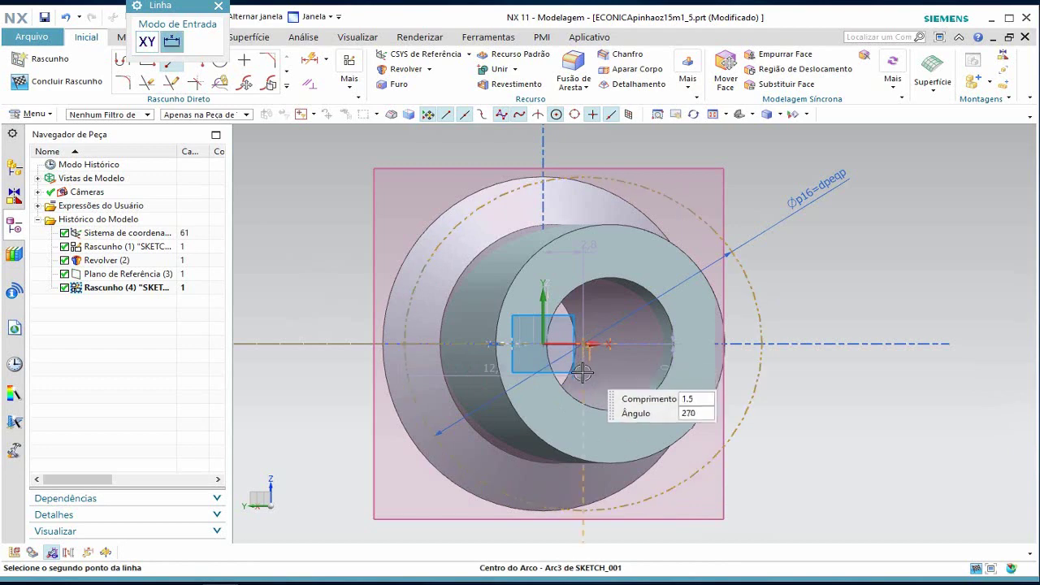
{"action": "left_click", "coordinate": [580, 426]}
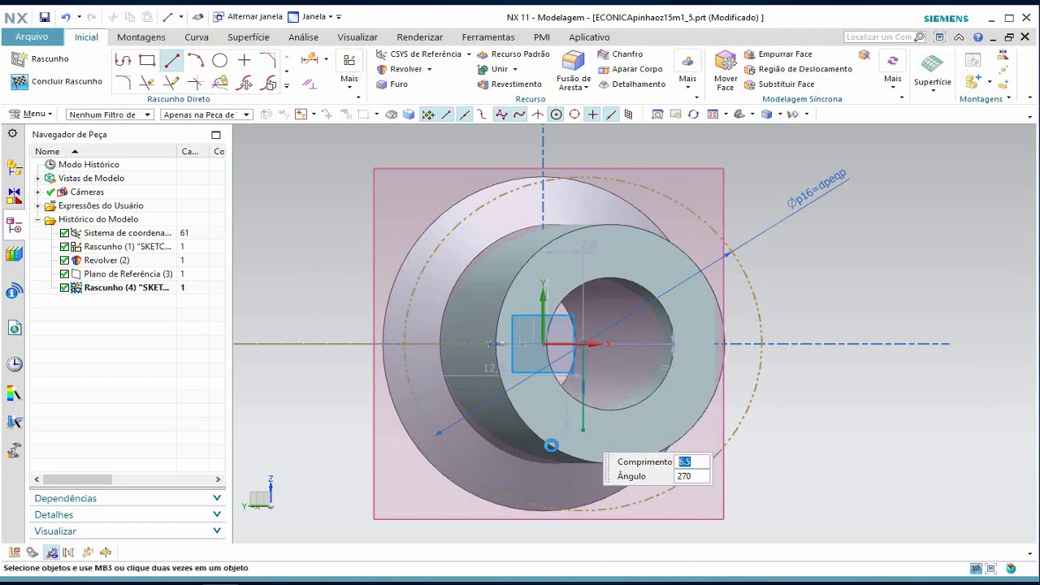
{"action": "right_click", "coordinate": [584, 418]}
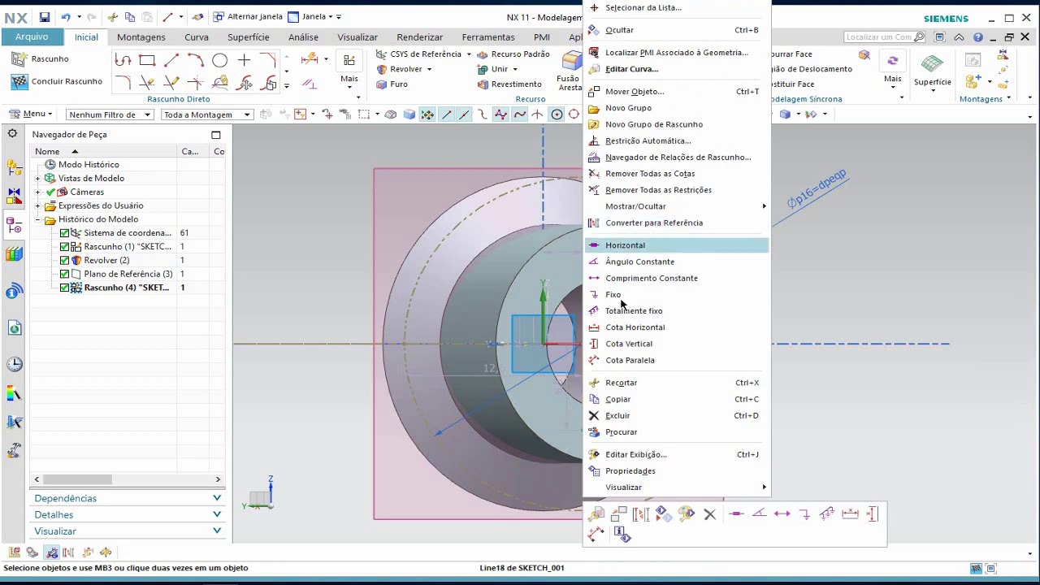
{"action": "left_click", "coordinate": [663, 514]}
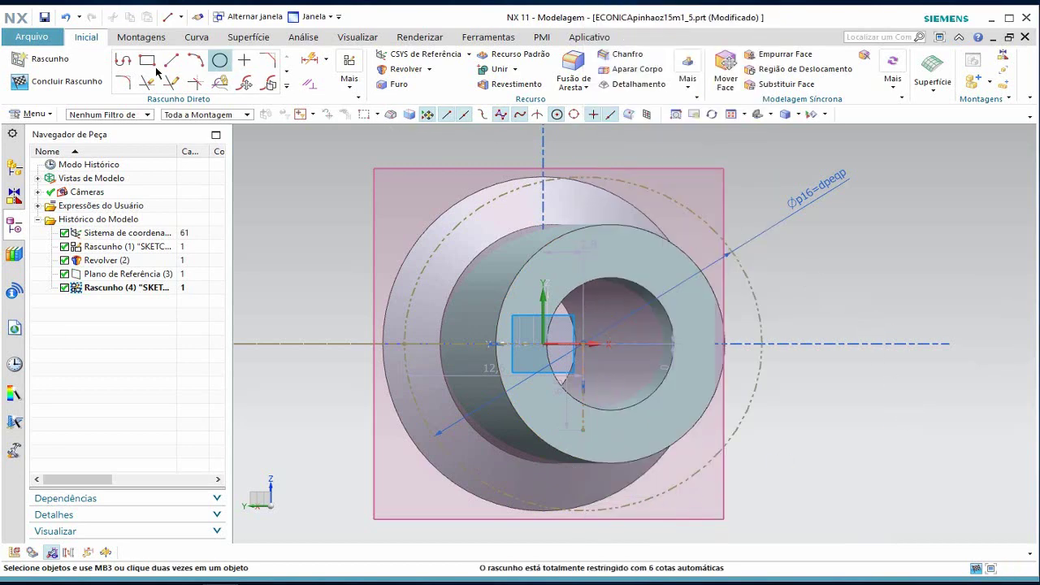
{"action": "left_click", "coordinate": [70, 82]}
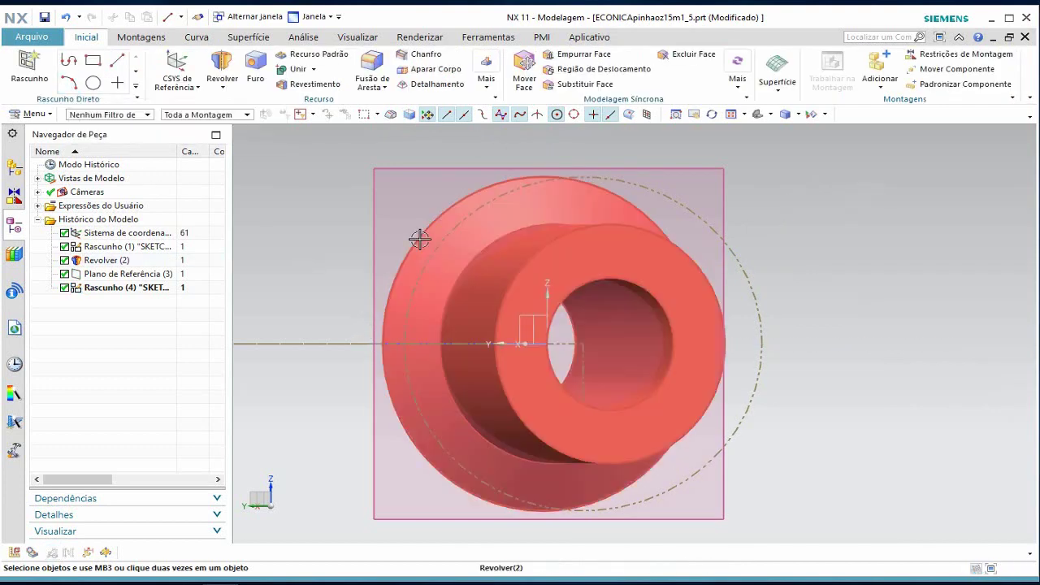
- Define a datum CSYS: origin at Line17's end, X at Line17's start, Y at Line18's midpoint
{"action": "scroll", "coordinate": [881, 253], "scroll_direction": "down", "scroll_amount": 1}
{"action": "mouse_move", "coordinate": [880, 252]}
{"action": "middle_mouse_down"}
{"action": "mouse_move", "coordinate": [673, 175]}
{"action": "mouse_move", "coordinate": [588, 267]}
{"action": "mouse_move", "coordinate": [600, 257]}
{"action": "middle_mouse_up"}
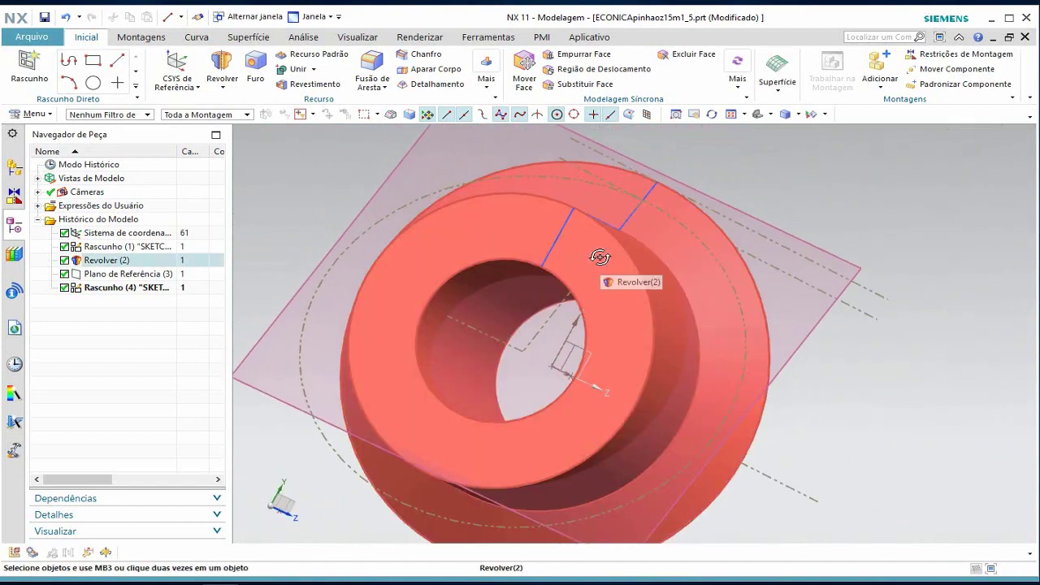
{"action": "left_click", "coordinate": [170, 72]}
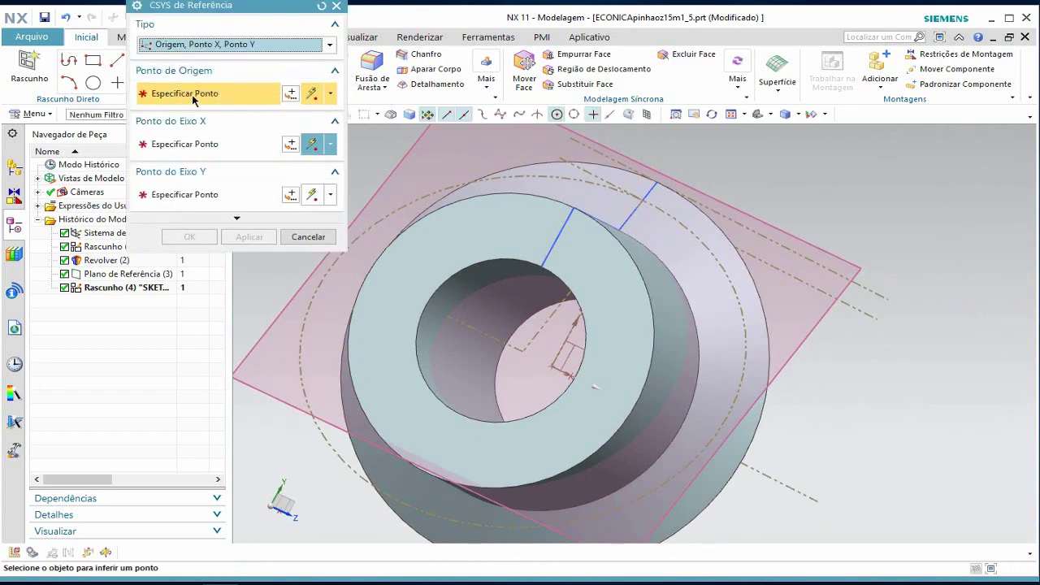
{"action": "left_click", "coordinate": [525, 350]}
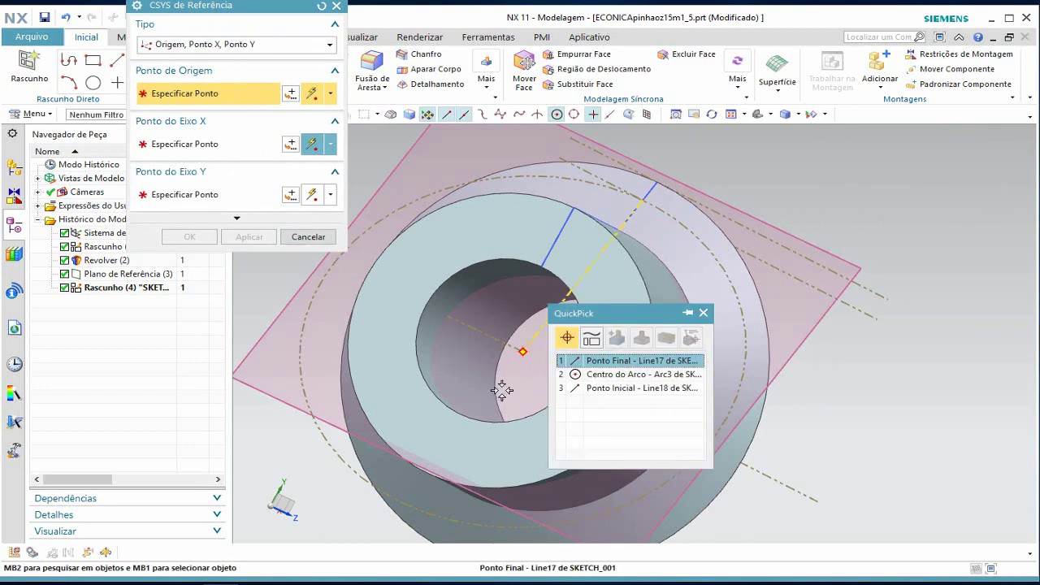
{"action": "left_click", "coordinate": [629, 363]}
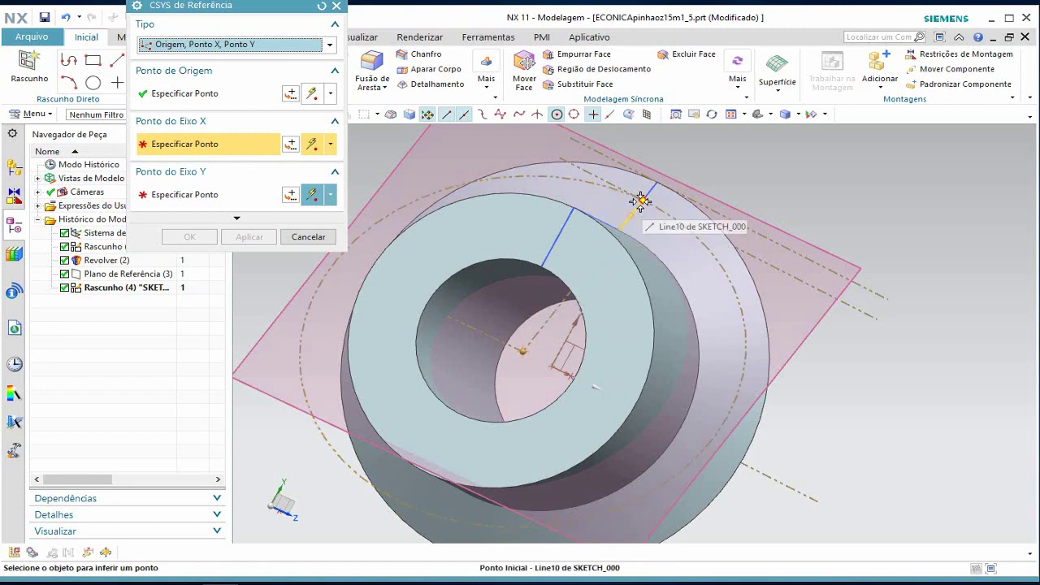
{"action": "left_click", "coordinate": [641, 201]}
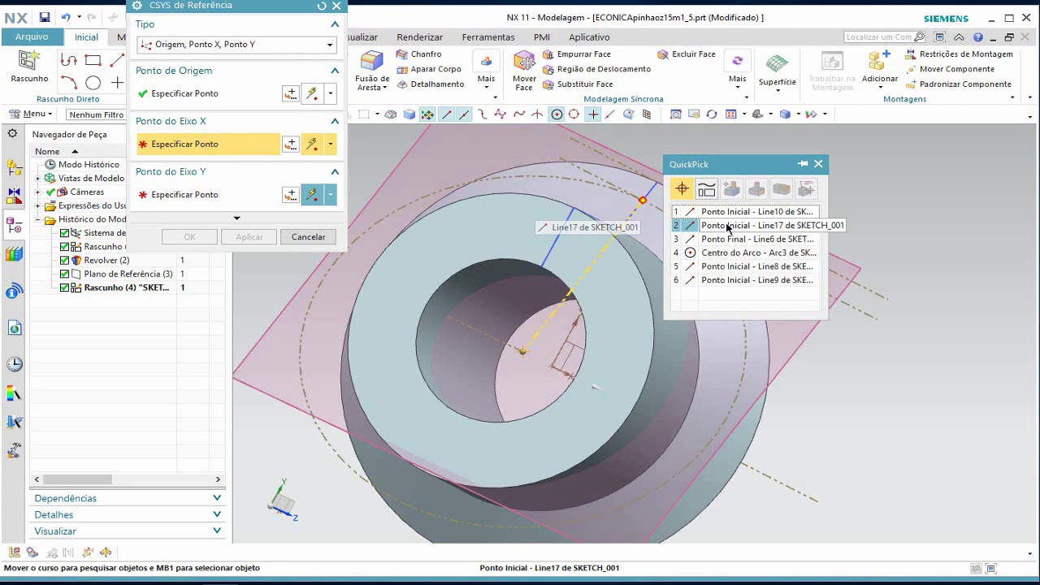
{"action": "left_click", "coordinate": [728, 227]}
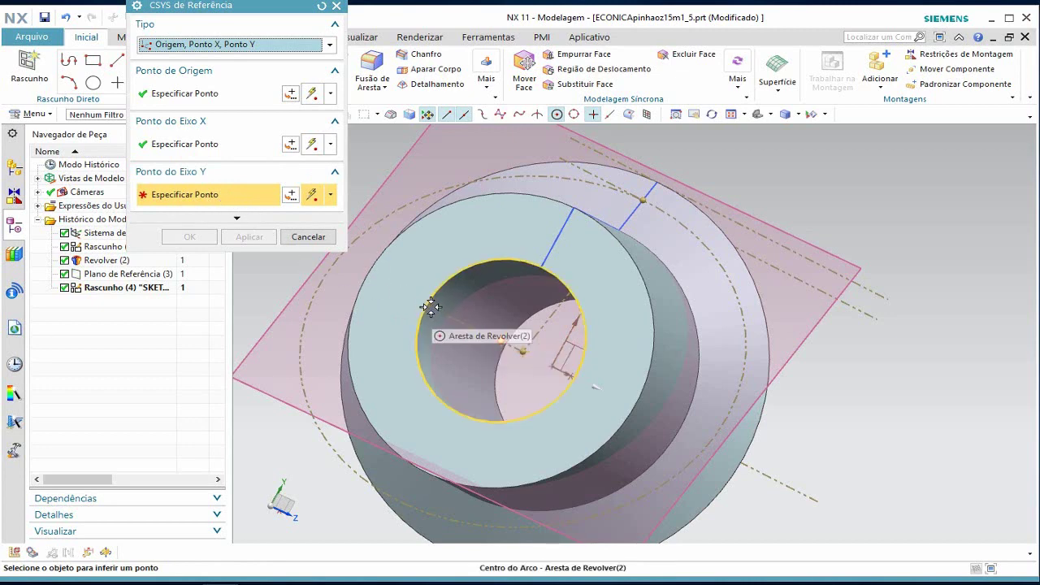
{"action": "left_click", "coordinate": [474, 328]}
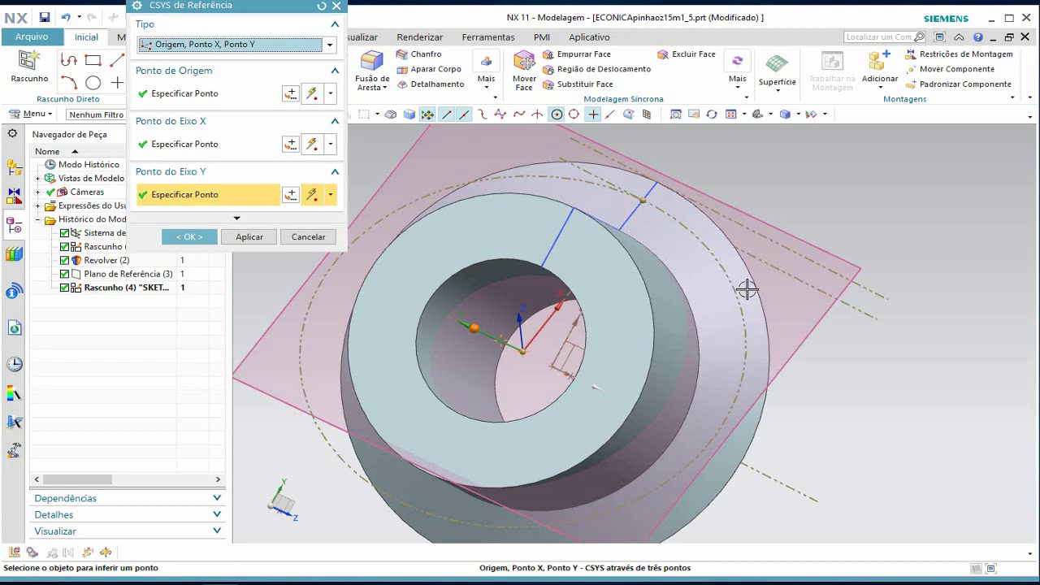
{"action": "mouse_move", "coordinate": [867, 409]}
{"action": "middle_mouse_down"}
{"action": "mouse_move", "coordinate": [859, 386]}
{"action": "mouse_move", "coordinate": [857, 409]}
{"action": "mouse_move", "coordinate": [864, 376]}
{"action": "mouse_move", "coordinate": [883, 365]}
{"action": "mouse_move", "coordinate": [850, 413]}
{"action": "mouse_move", "coordinate": [859, 407]}
{"action": "middle_mouse_up"}
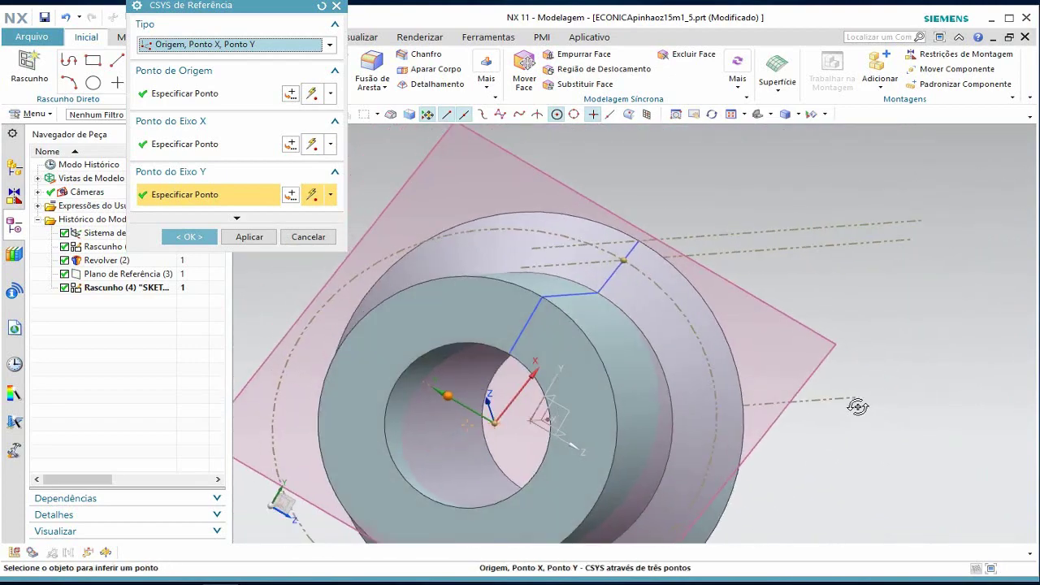
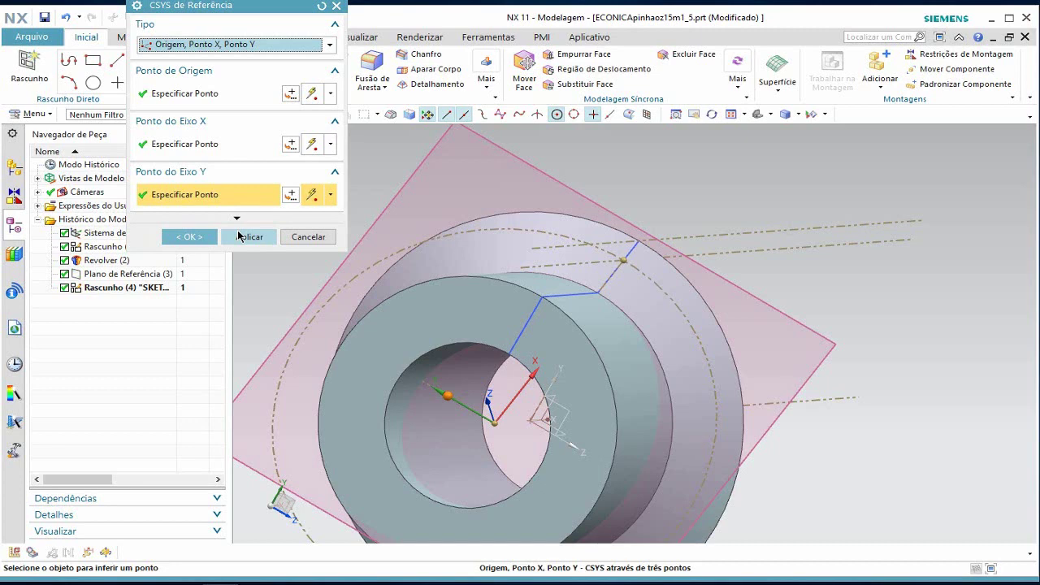
- Confirm the new reference coordinate system and clear the selection
{"action": "left_click", "coordinate": [188, 237]}
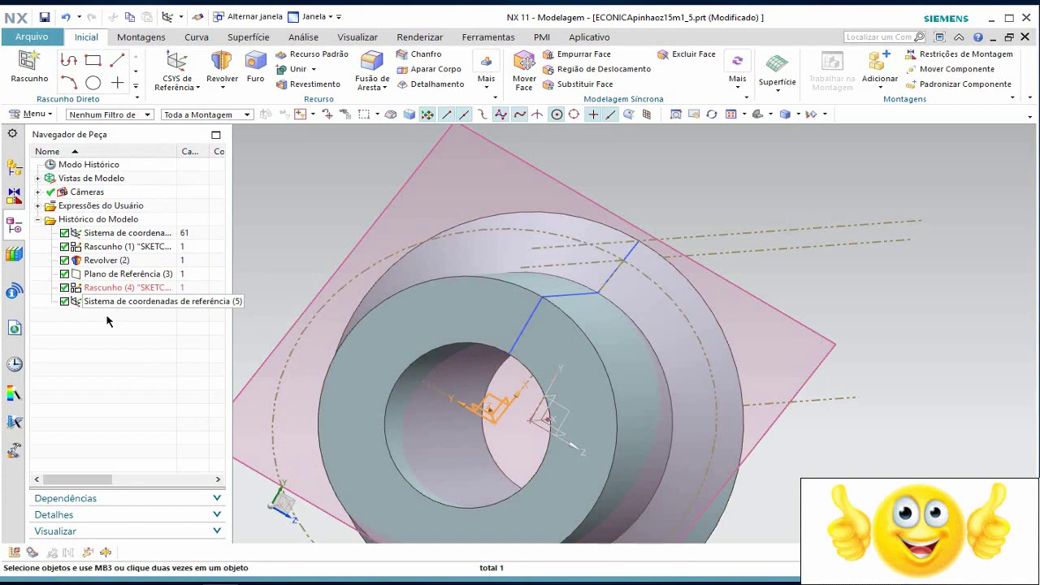
{"action": "left_click", "coordinate": [111, 325]}
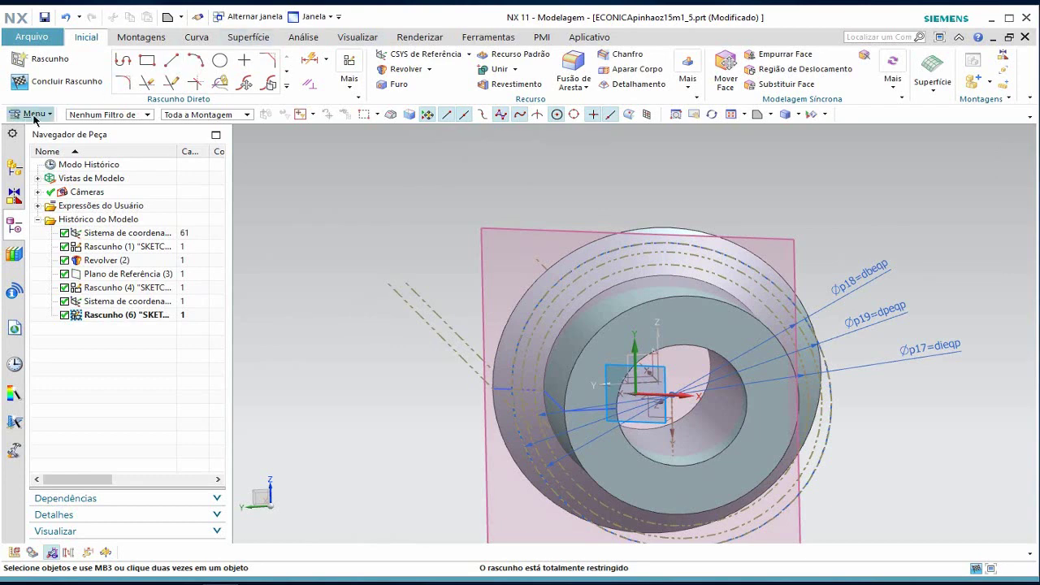
{"action": "left_click", "coordinate": [35, 115]}
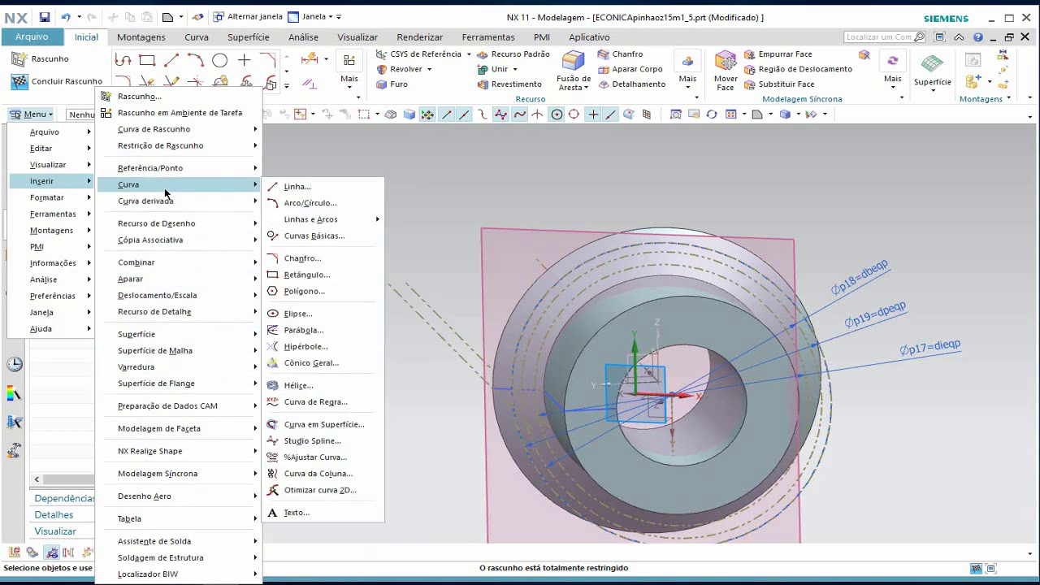
{"action": "mouse_move", "coordinate": [129, 184]}
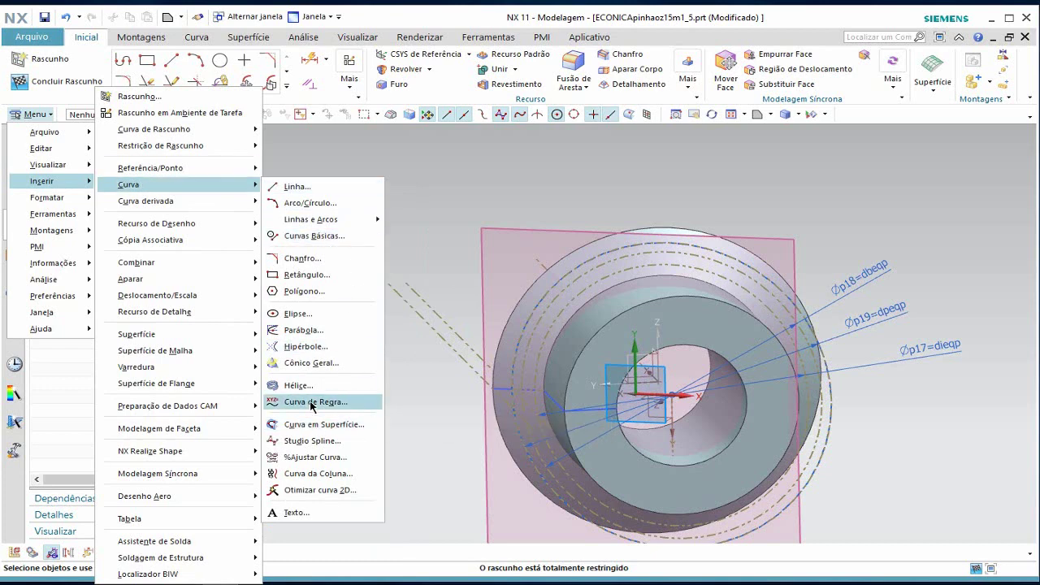
- Create a law curve oriented on the reference CSYS's XY plane
{"action": "left_click", "coordinate": [313, 402]}
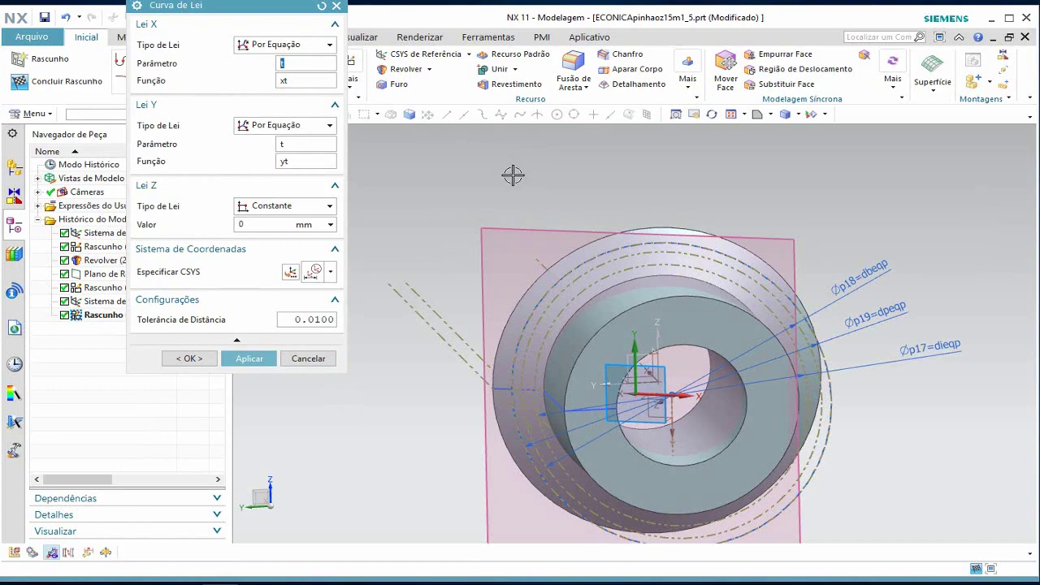
{"action": "mouse_move", "coordinate": [513, 174]}
{"action": "middle_mouse_down"}
{"action": "mouse_move", "coordinate": [527, 231]}
{"action": "mouse_move", "coordinate": [516, 174]}
{"action": "middle_mouse_up"}
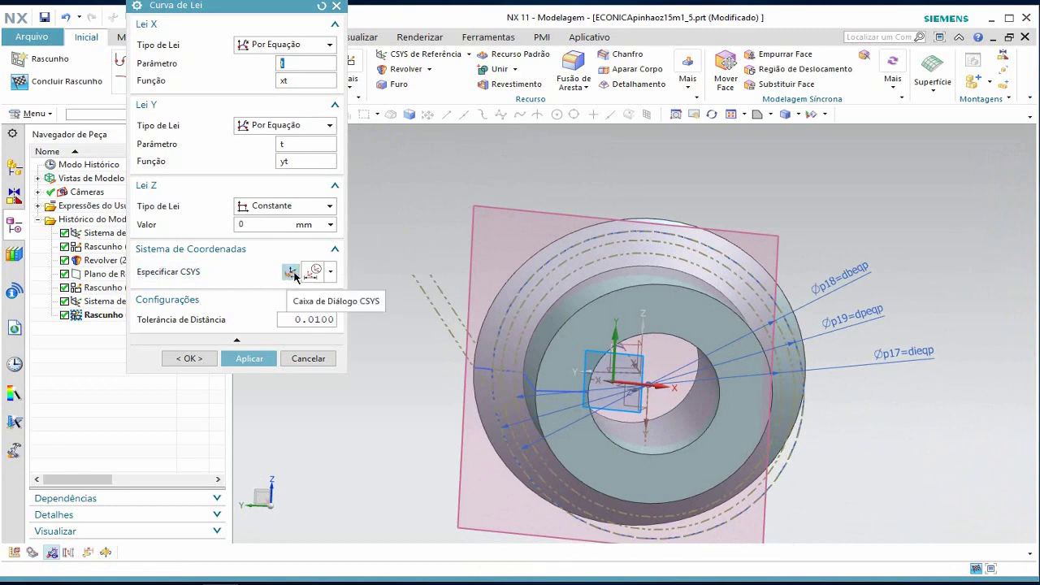
{"action": "left_click", "coordinate": [292, 273]}
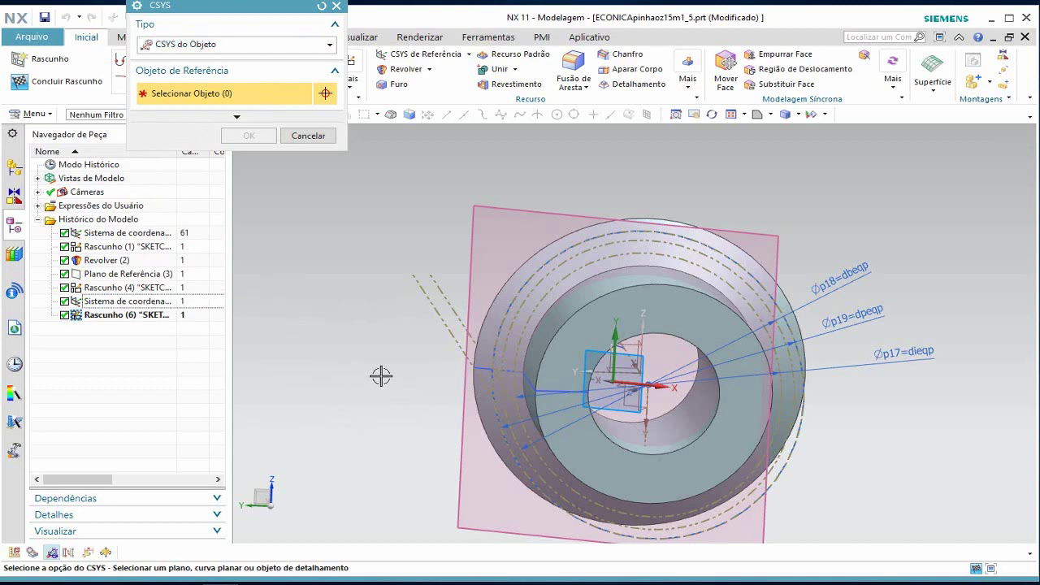
{"action": "left_click", "coordinate": [630, 406]}
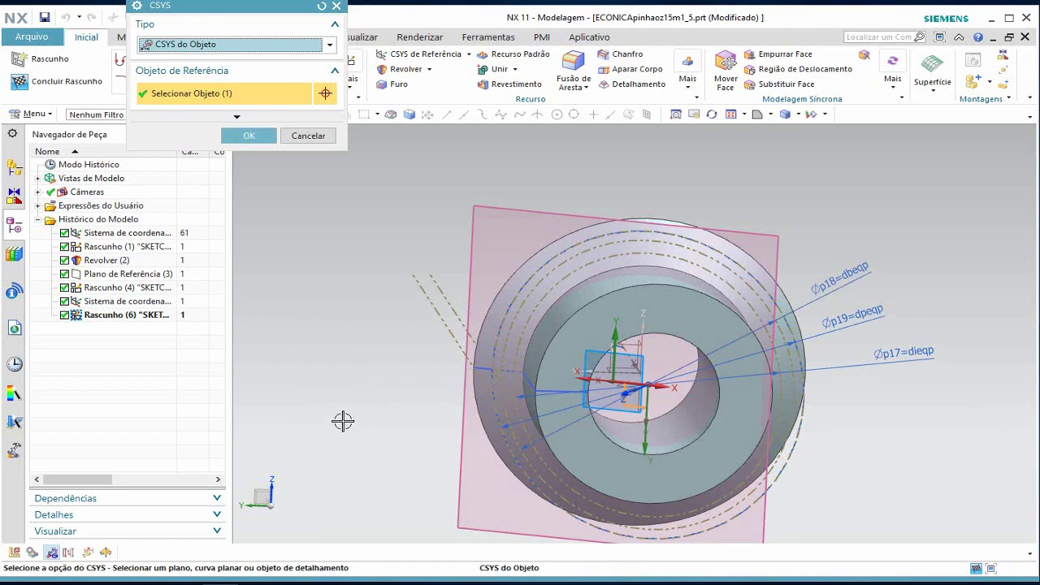
{"action": "left_click", "coordinate": [250, 137]}
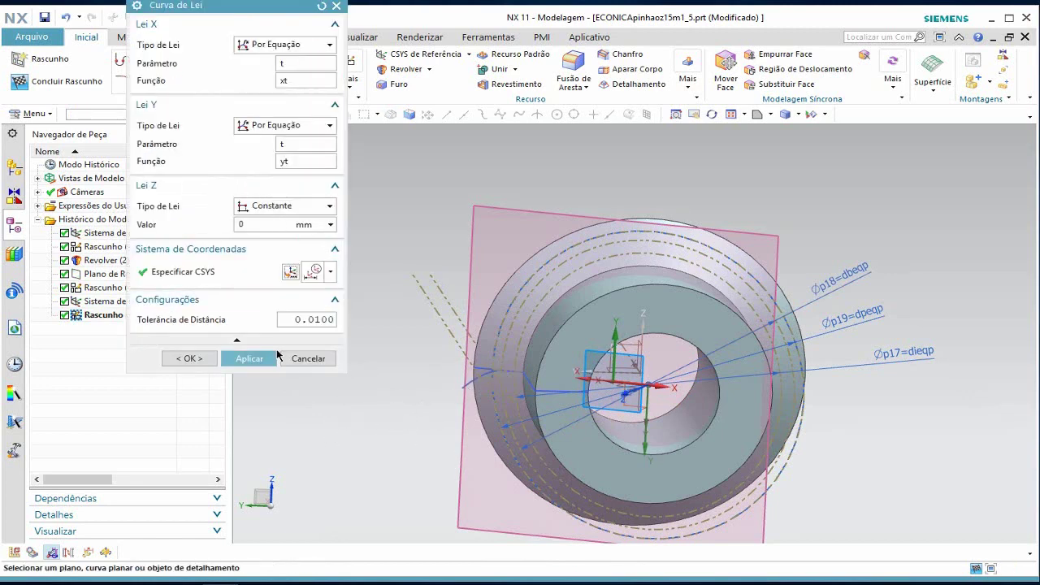
{"action": "left_click", "coordinate": [249, 359]}
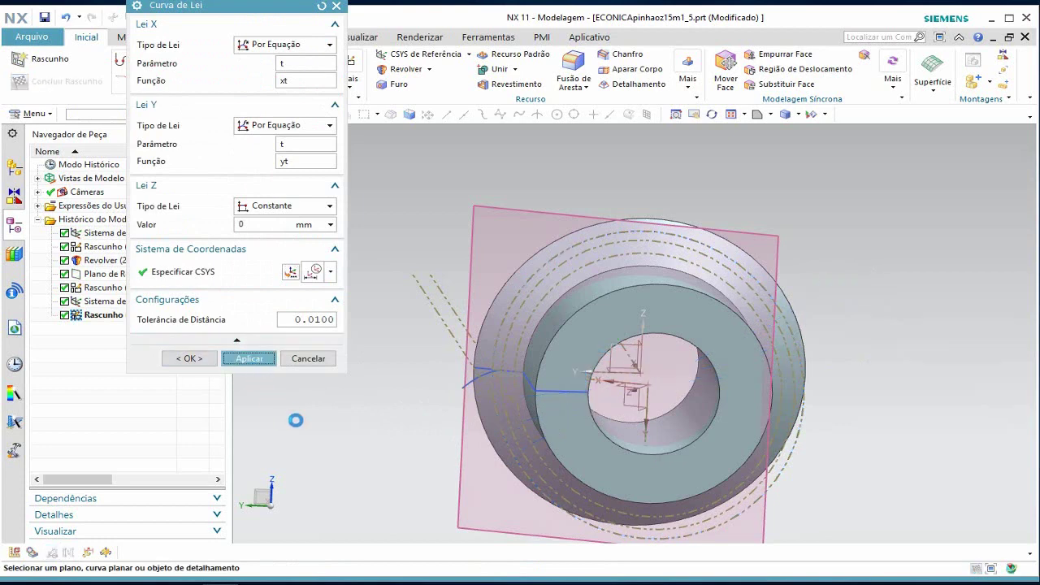
- Close the law curve dialog, delete sketch Rascunho (6), and return to a 3-D view
{"action": "left_click", "coordinate": [308, 359]}
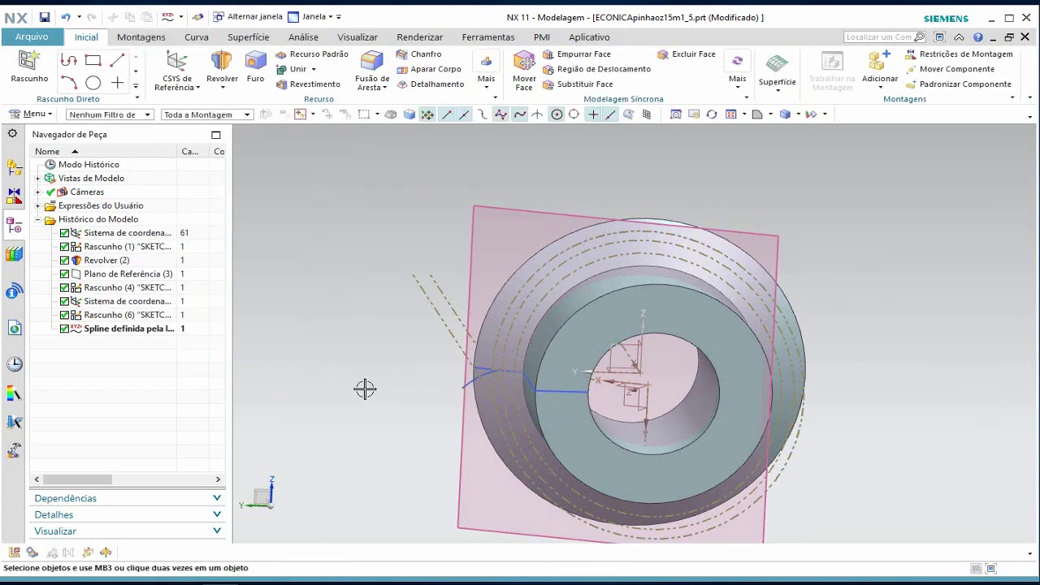
{"action": "scroll", "coordinate": [500, 405], "scroll_direction": "down", "scroll_amount": 2}
{"action": "scroll", "coordinate": [500, 405], "scroll_direction": "up", "scroll_amount": 3}
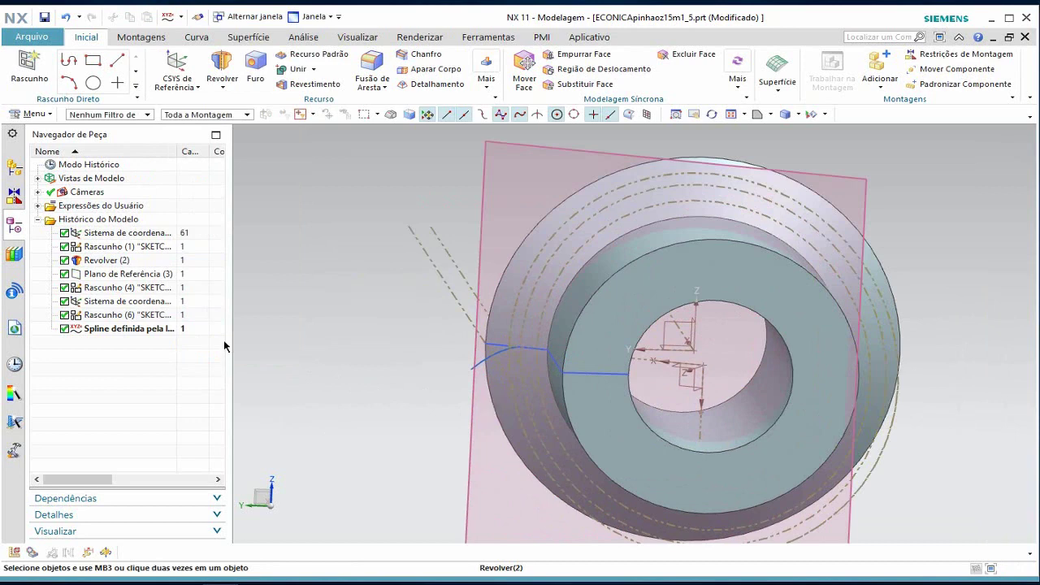
{"action": "left_click", "coordinate": [505, 356]}
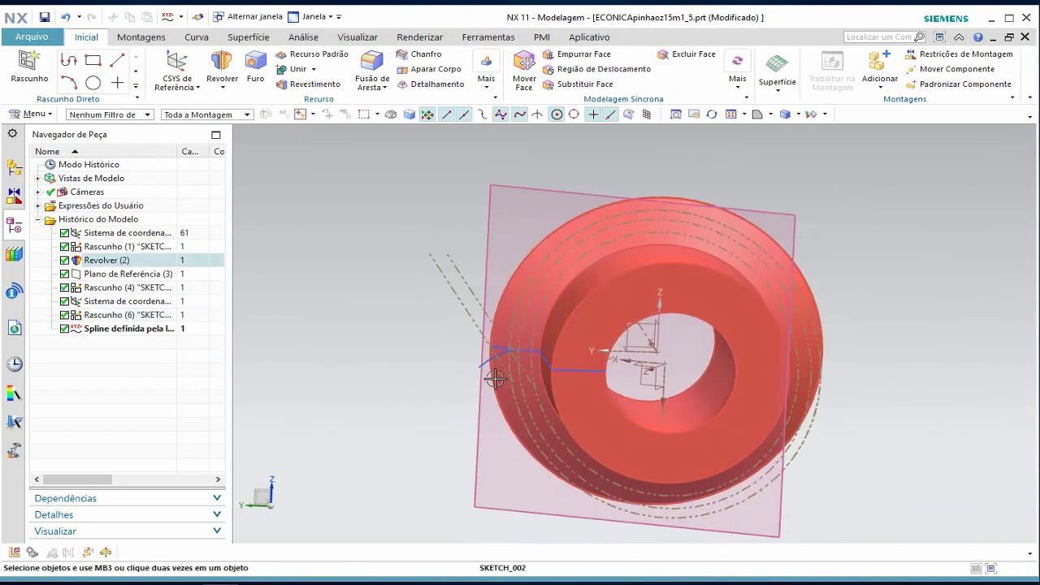
{"action": "scroll", "coordinate": [496, 378], "scroll_direction": "up", "scroll_amount": 3}
{"action": "key", "text": "Escape"}
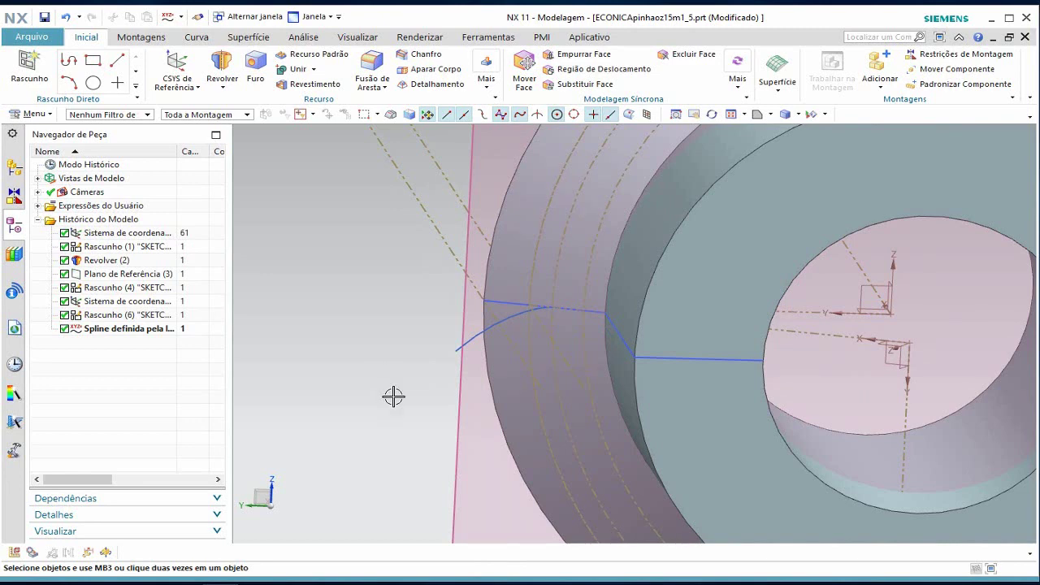
{"action": "scroll", "coordinate": [538, 374], "scroll_direction": "down", "scroll_amount": 3}
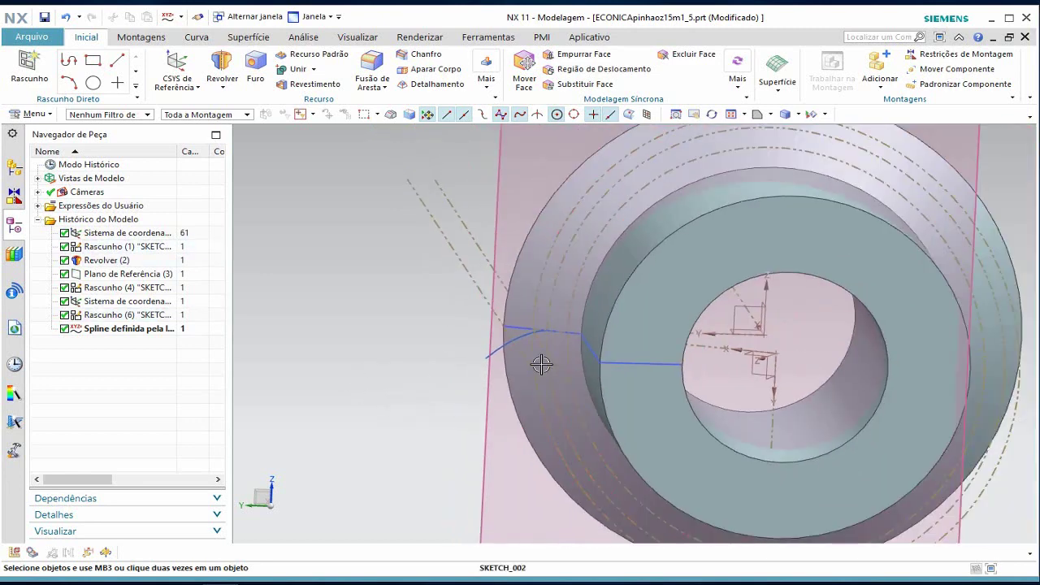
{"action": "scroll", "coordinate": [539, 364], "scroll_direction": "up", "scroll_amount": 4}
{"action": "scroll", "coordinate": [542, 363], "scroll_direction": "up", "scroll_amount": 2}
{"action": "key", "text": "Delete"}
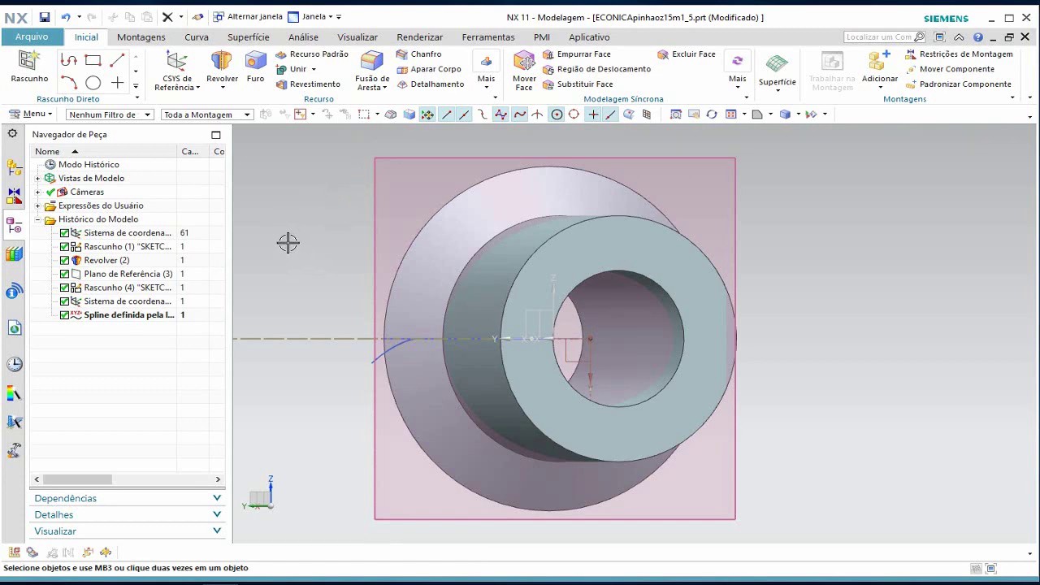
{"action": "middle_click_drag", "start_coordinate": [287, 242], "coordinate": [175, 89]}
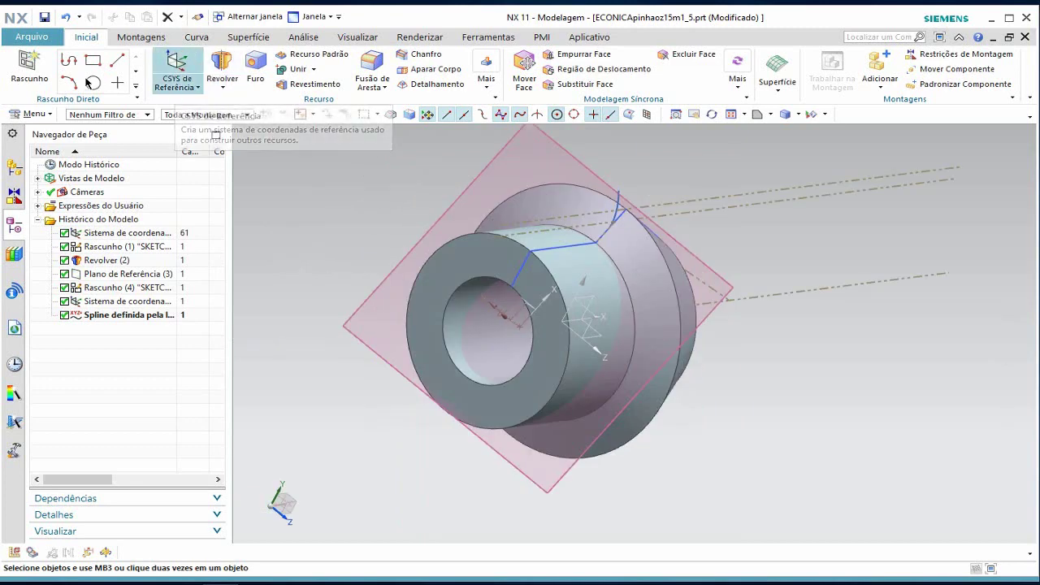
- Place a new sketch on the reference XY plane with its X axis reversed
{"action": "left_click", "coordinate": [30, 69]}
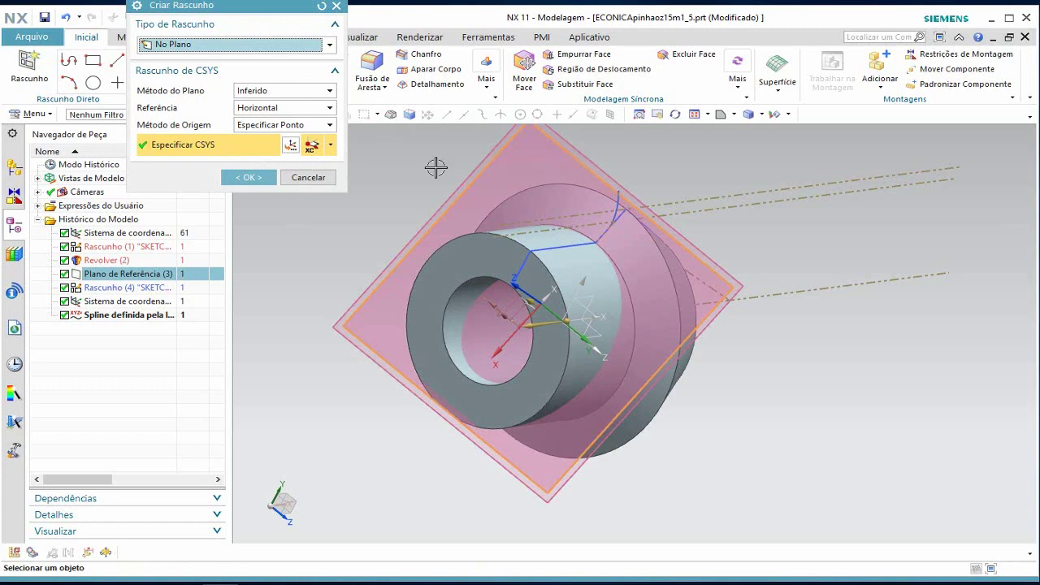
{"action": "left_click", "coordinate": [291, 146]}
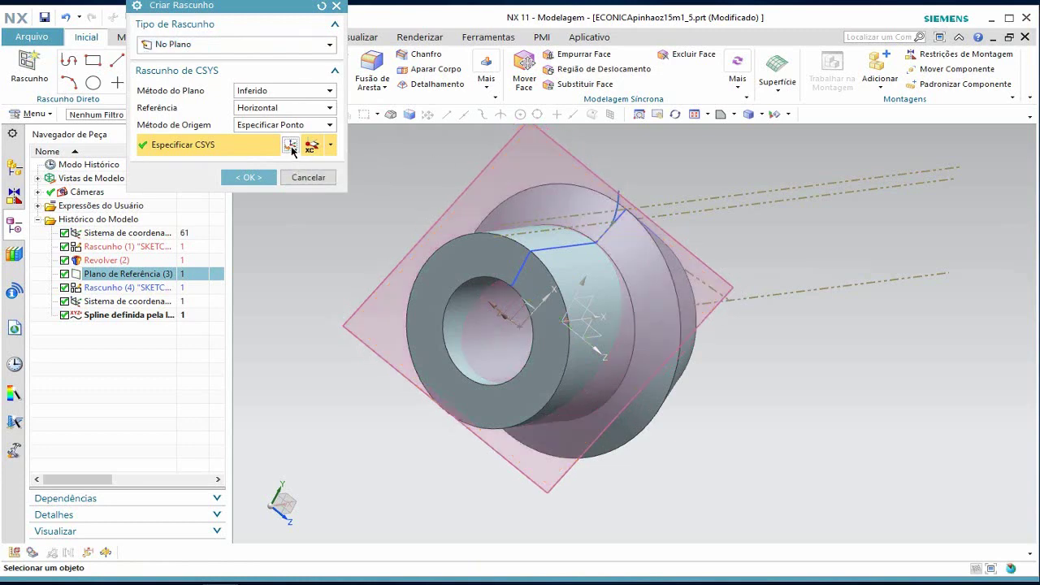
{"action": "left_click", "coordinate": [512, 307]}
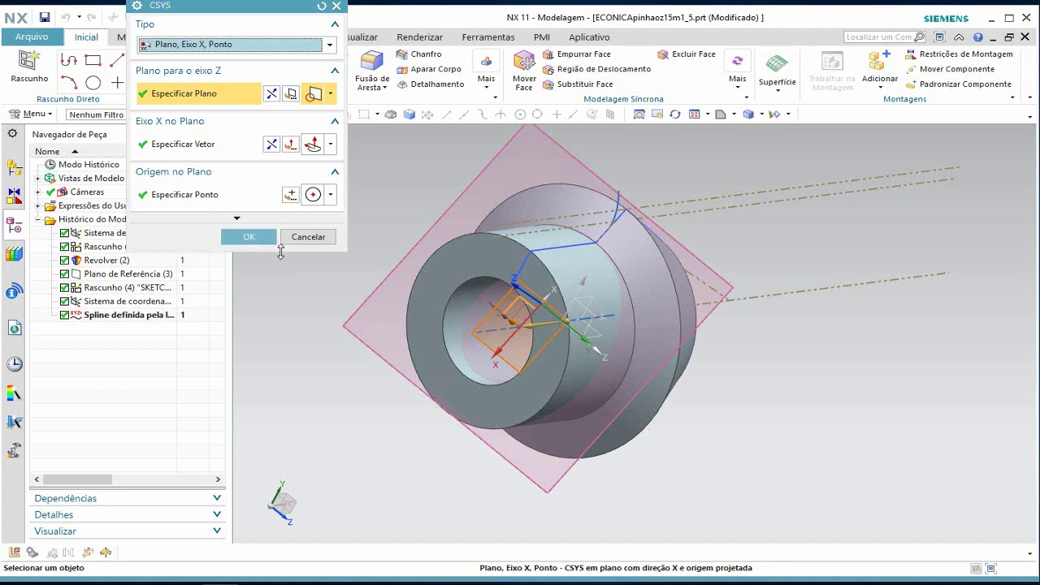
{"action": "scroll", "coordinate": [487, 337], "scroll_direction": "up", "scroll_amount": 2}
{"action": "scroll", "coordinate": [494, 292], "scroll_direction": "up", "scroll_amount": 1}
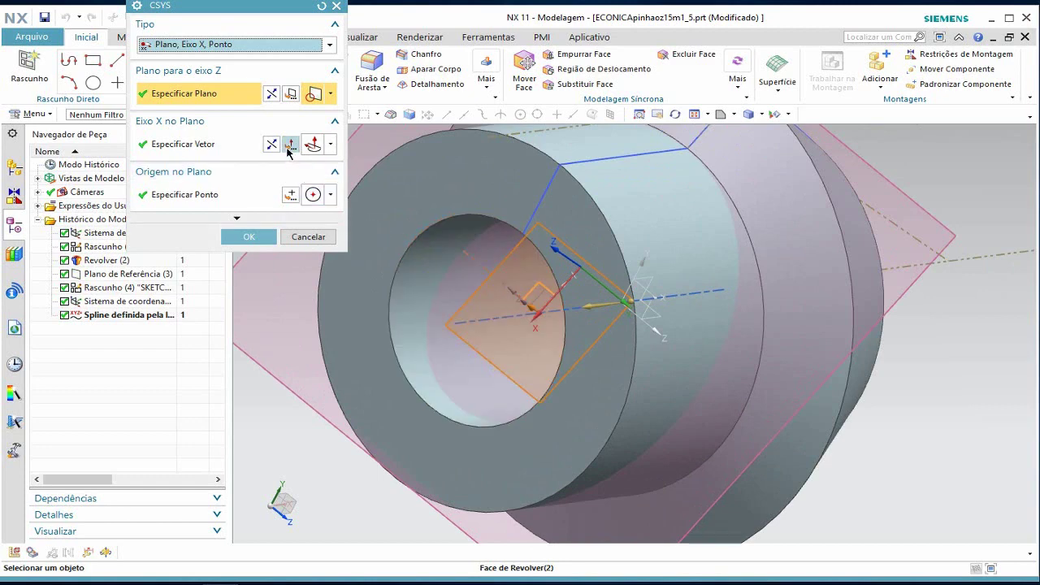
{"action": "left_click", "coordinate": [273, 144]}
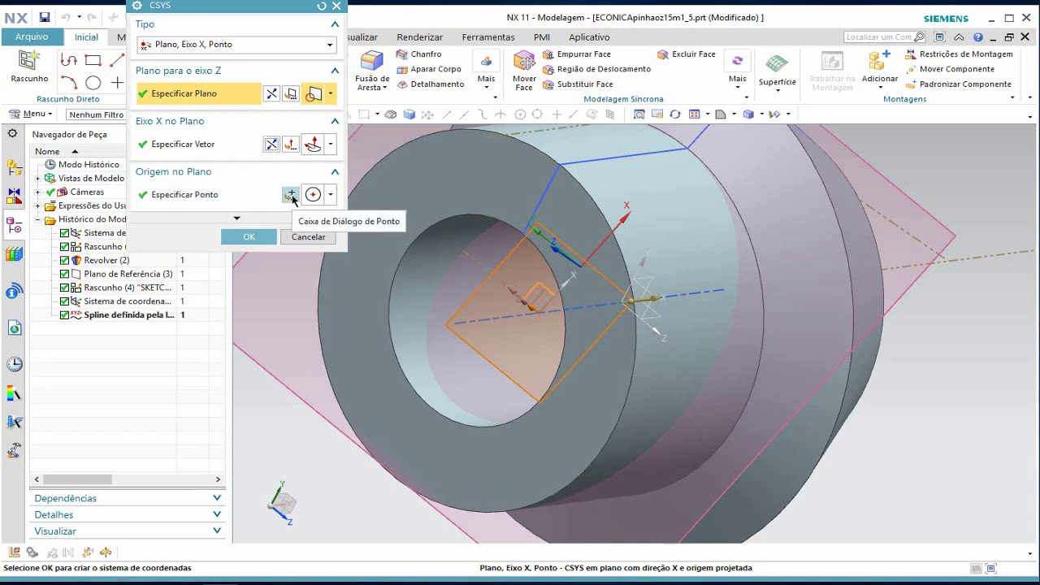
- Set the sketch origin to the reference CSYS origin using Ponto Inferido
{"action": "left_click", "coordinate": [291, 195]}
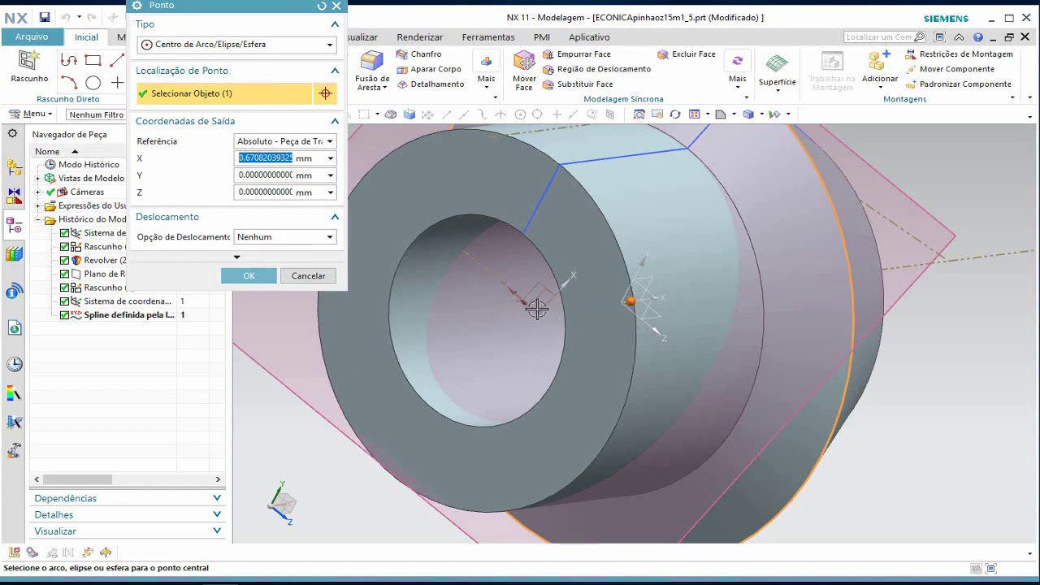
{"action": "left_click", "coordinate": [276, 45]}
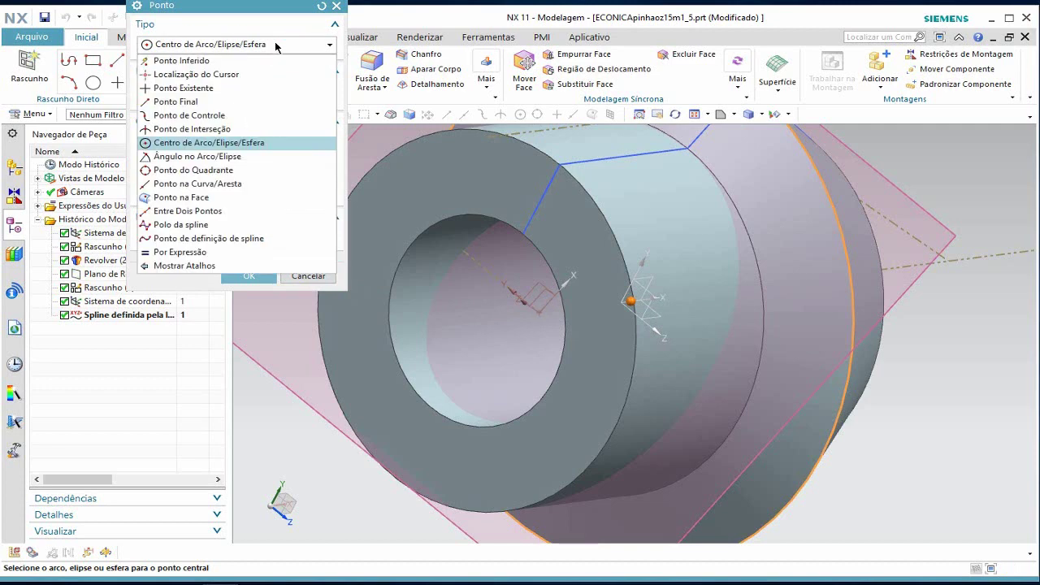
{"action": "left_click", "coordinate": [182, 61]}
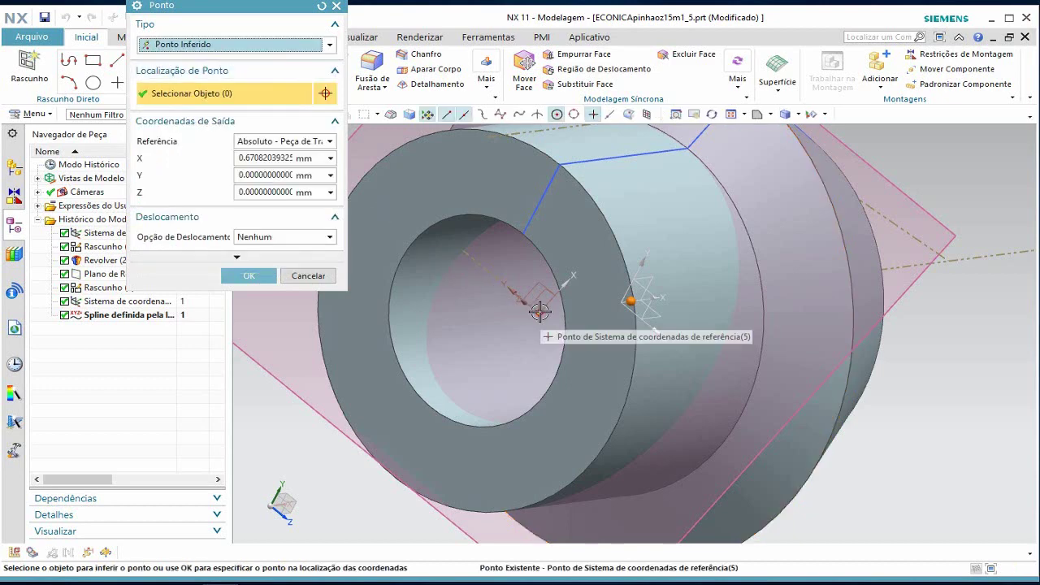
{"action": "left_click", "coordinate": [536, 311]}
{"action": "left_click", "coordinate": [249, 277]}
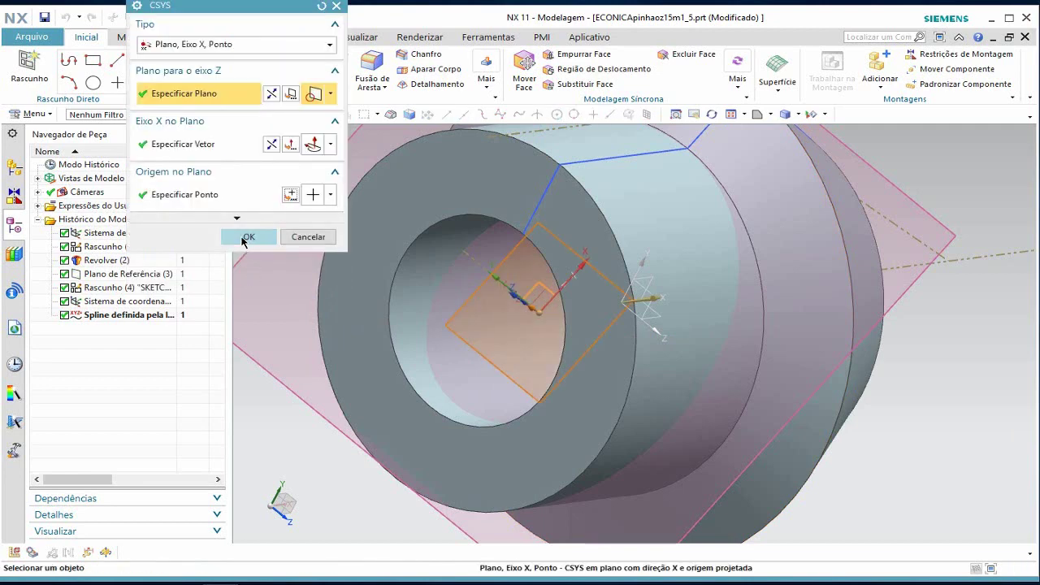
{"action": "left_click", "coordinate": [243, 237]}
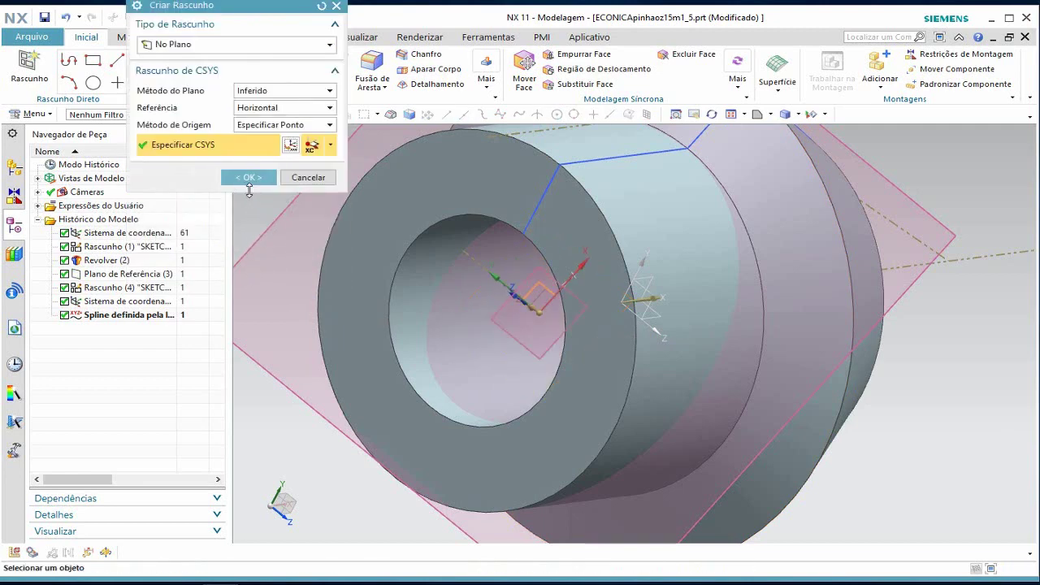
{"action": "left_click", "coordinate": [249, 182]}
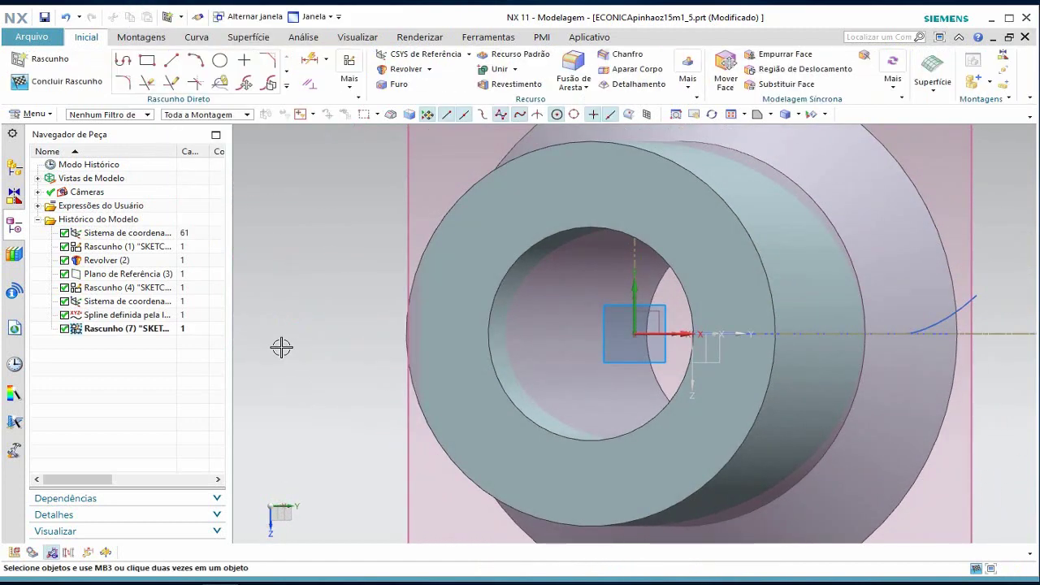
{"action": "scroll", "coordinate": [285, 346], "scroll_direction": "up", "scroll_amount": 2}
{"action": "scroll", "coordinate": [293, 338], "scroll_direction": "down", "scroll_amount": 2}
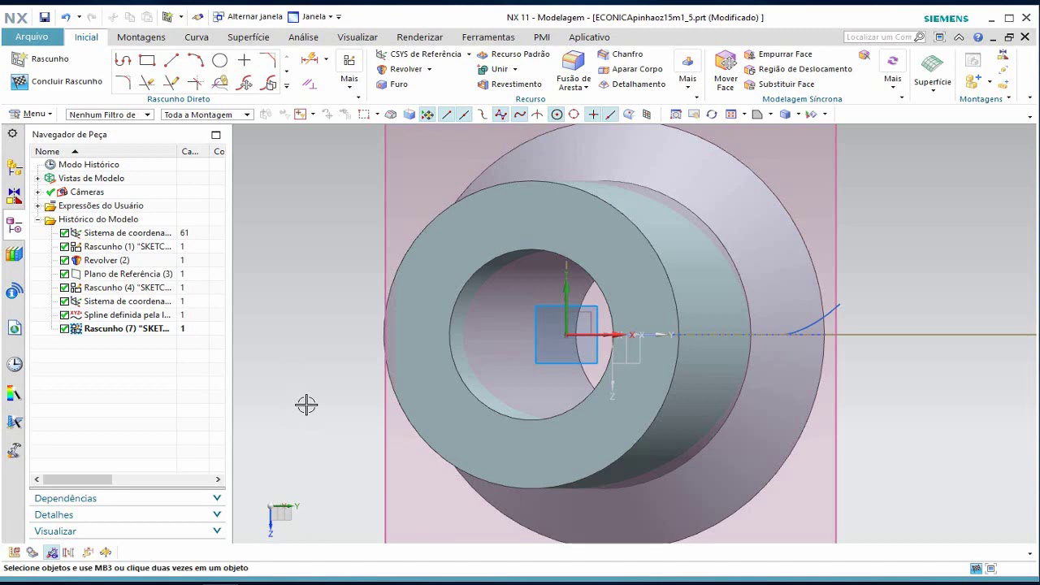
{"action": "scroll", "coordinate": [963, 357], "scroll_direction": "up", "scroll_amount": 1}
{"action": "scroll", "coordinate": [945, 382], "scroll_direction": "down", "scroll_amount": 1}
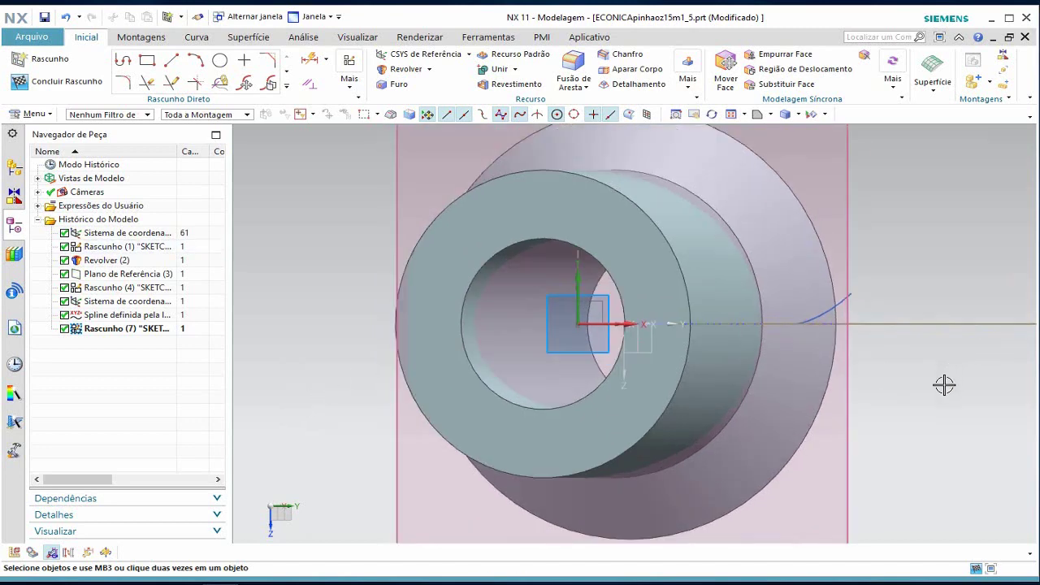
{"action": "scroll", "coordinate": [942, 386], "scroll_direction": "down", "scroll_amount": 1}
{"action": "scroll", "coordinate": [905, 214], "scroll_direction": "up", "scroll_amount": 2}
{"action": "scroll", "coordinate": [903, 216], "scroll_direction": "down", "scroll_amount": 3}
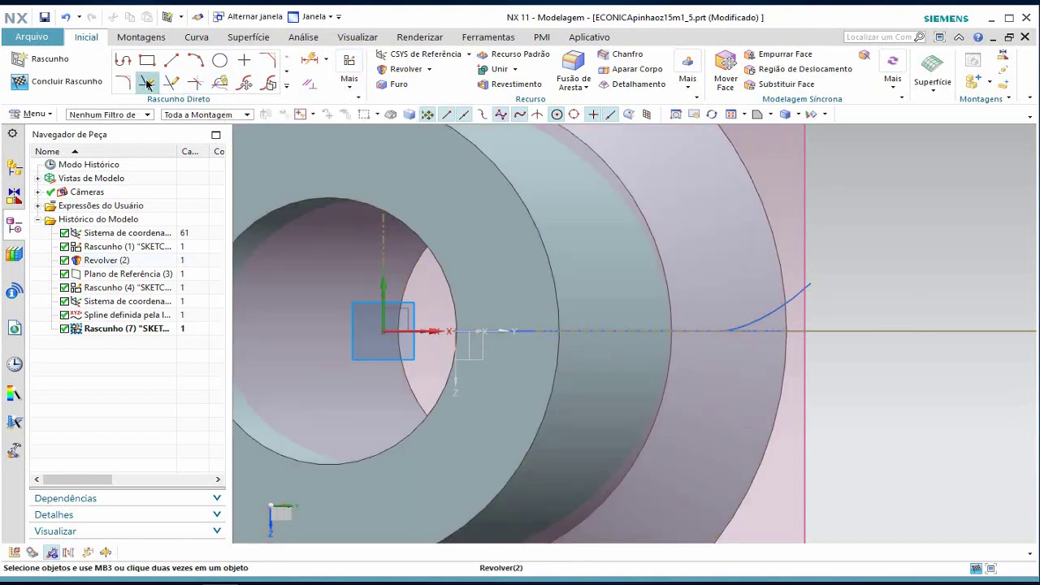
- Draw three concentric circles centred on the sketch origin
{"action": "left_click", "coordinate": [219, 61]}
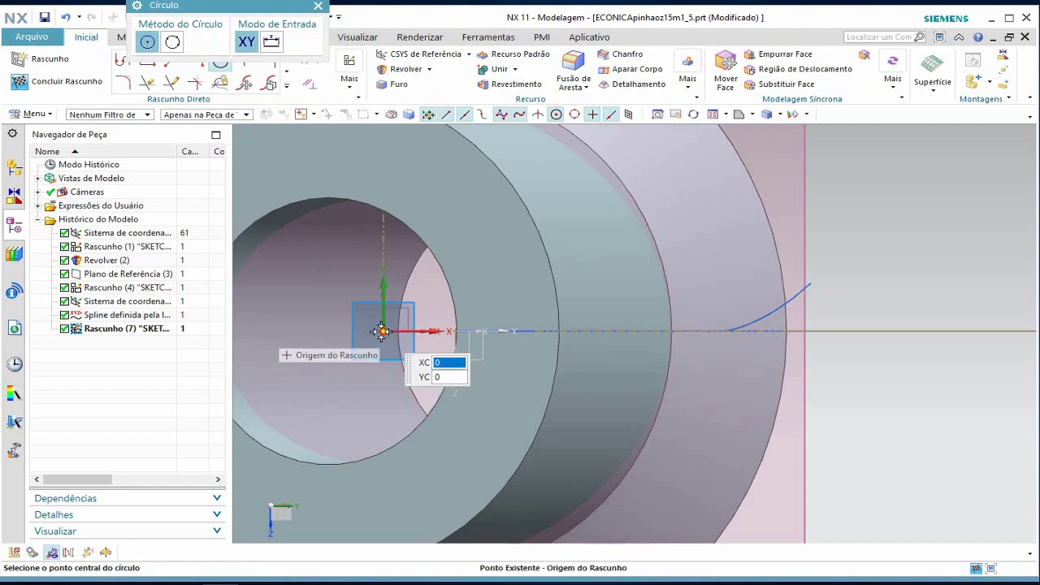
{"action": "left_click", "coordinate": [382, 330]}
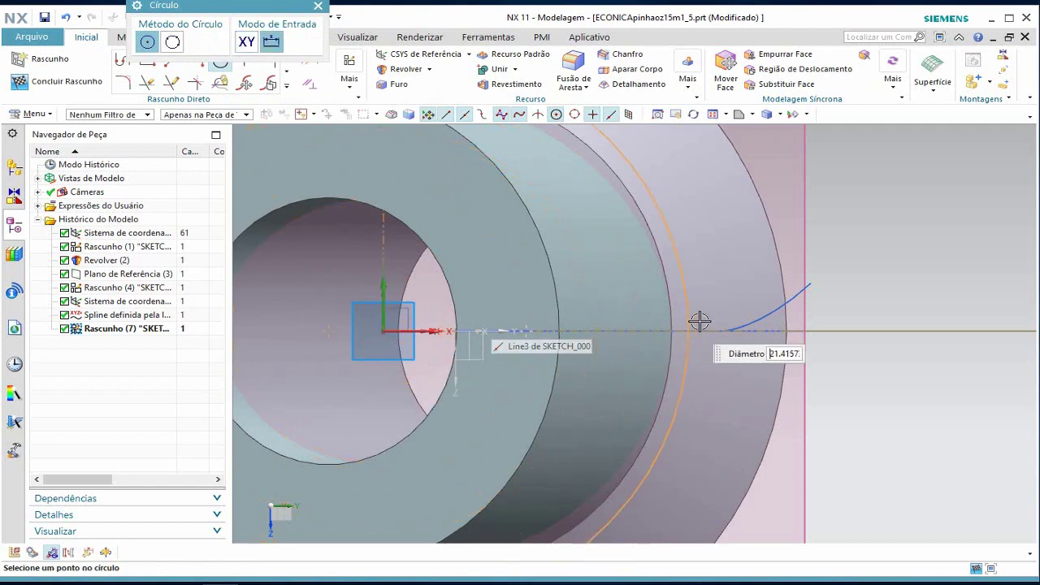
{"action": "left_click", "coordinate": [758, 299]}
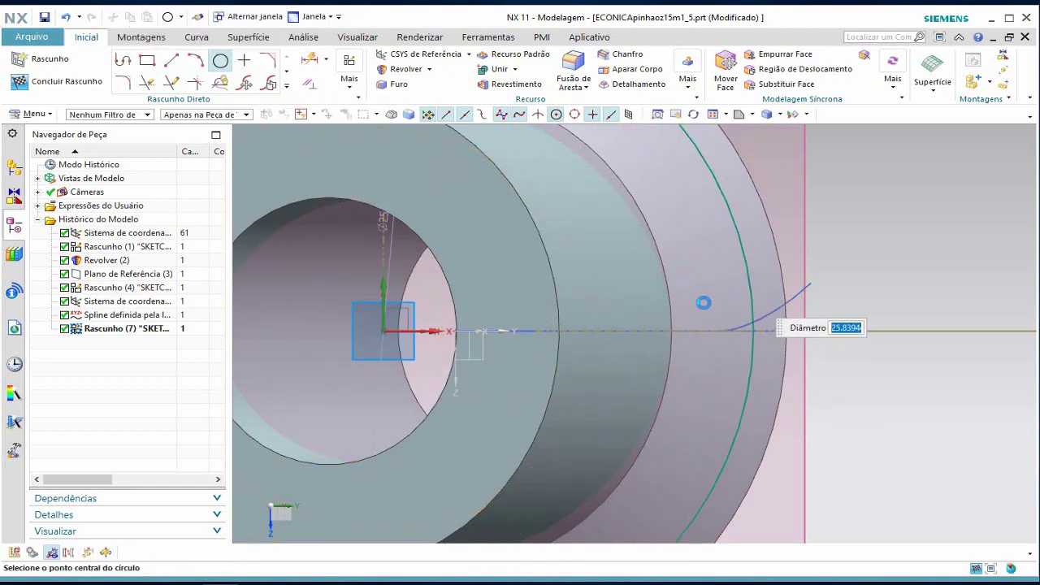
{"action": "left_click", "coordinate": [382, 330]}
{"action": "left_click", "coordinate": [712, 280]}
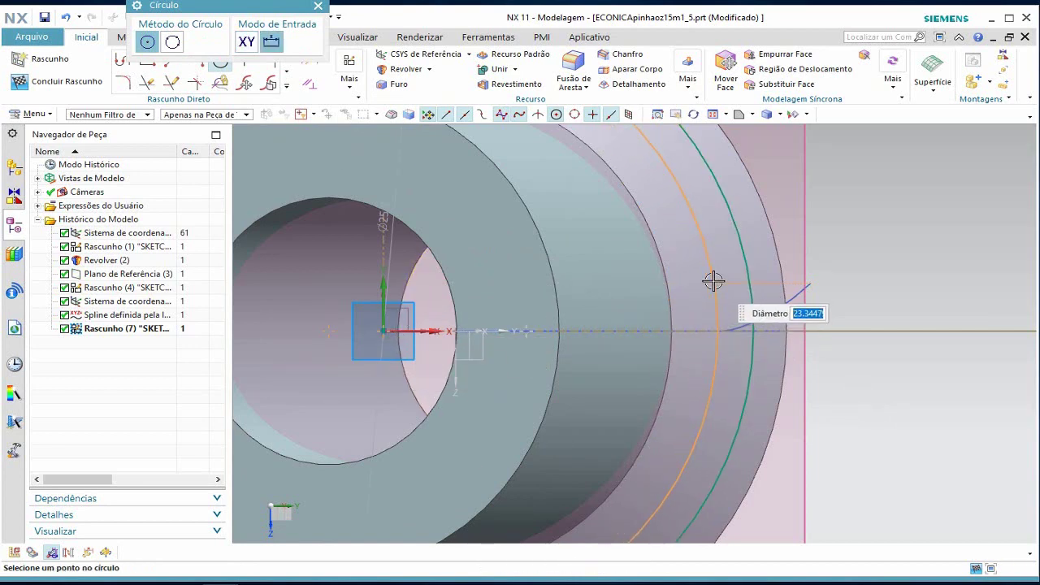
{"action": "left_click", "coordinate": [382, 331]}
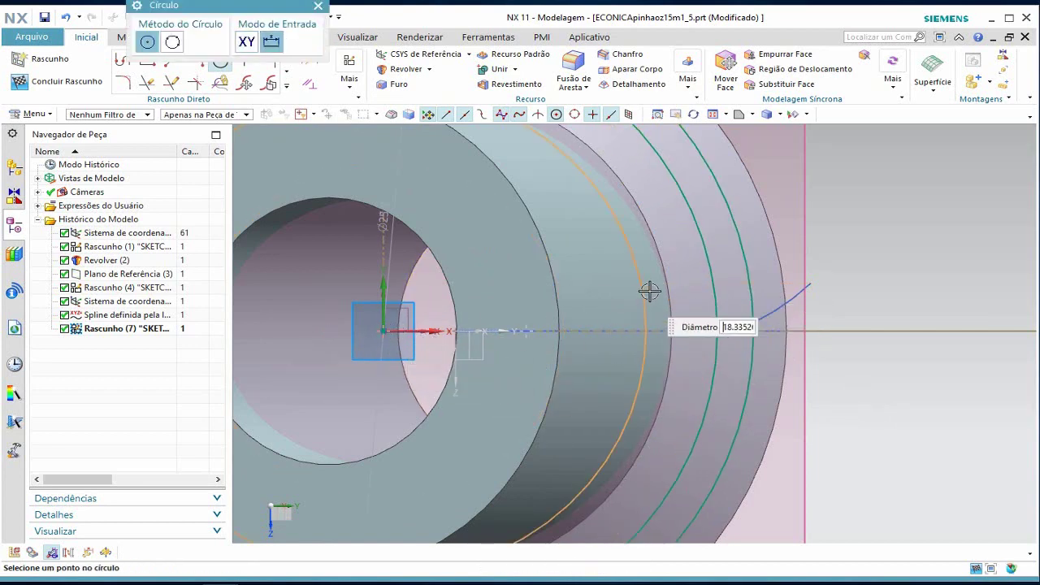
{"action": "left_click", "coordinate": [690, 288]}
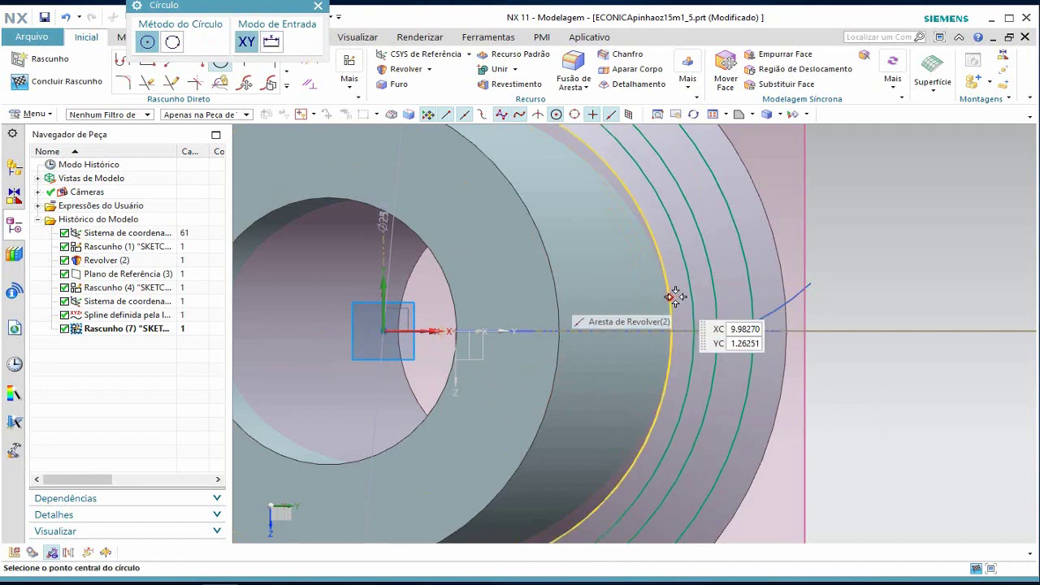
{"action": "key", "text": "Escape"}
{"action": "scroll", "coordinate": [679, 296], "scroll_direction": "down", "scroll_amount": 2}
{"action": "scroll", "coordinate": [661, 274], "scroll_direction": "down", "scroll_amount": 2}
{"action": "scroll", "coordinate": [569, 241], "scroll_direction": "down", "scroll_amount": 2}
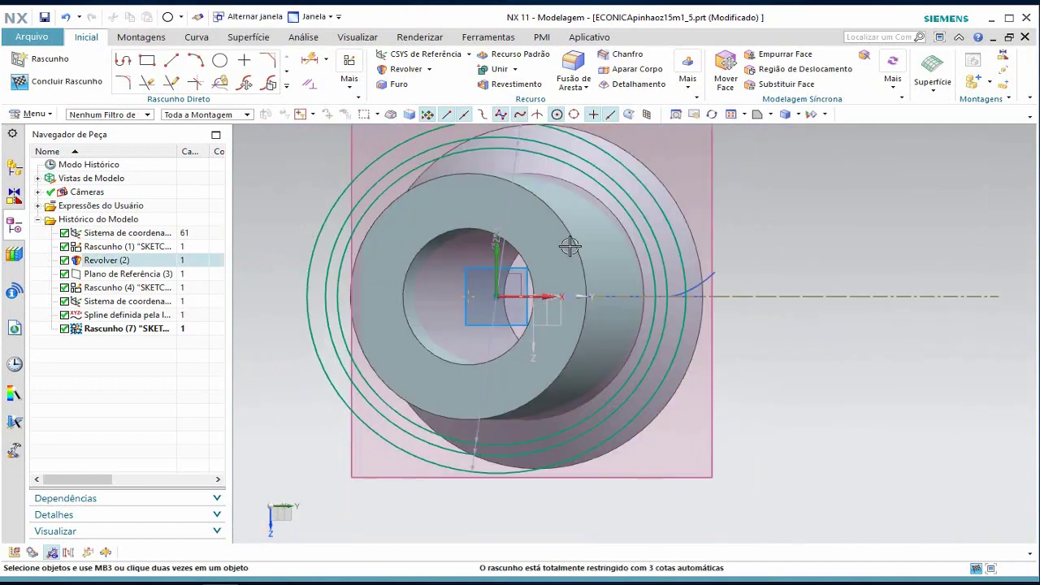
- Reposition the Ø25.8, Ø21.7 and 23.3 diameter dimensions
{"action": "left_click_drag", "start_coordinate": [508, 213], "coordinate": [772, 197]}
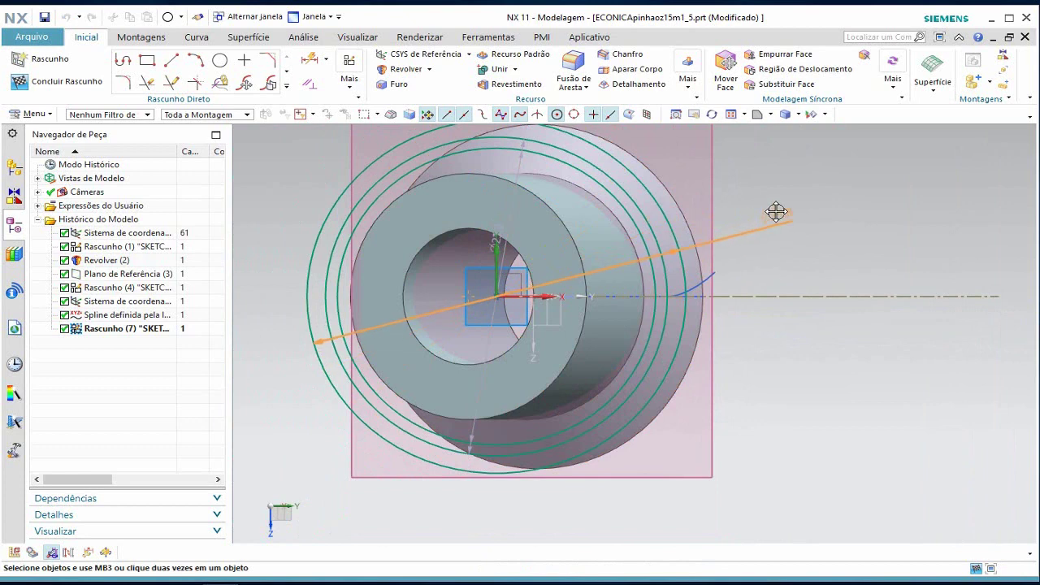
{"action": "left_click", "coordinate": [770, 199]}
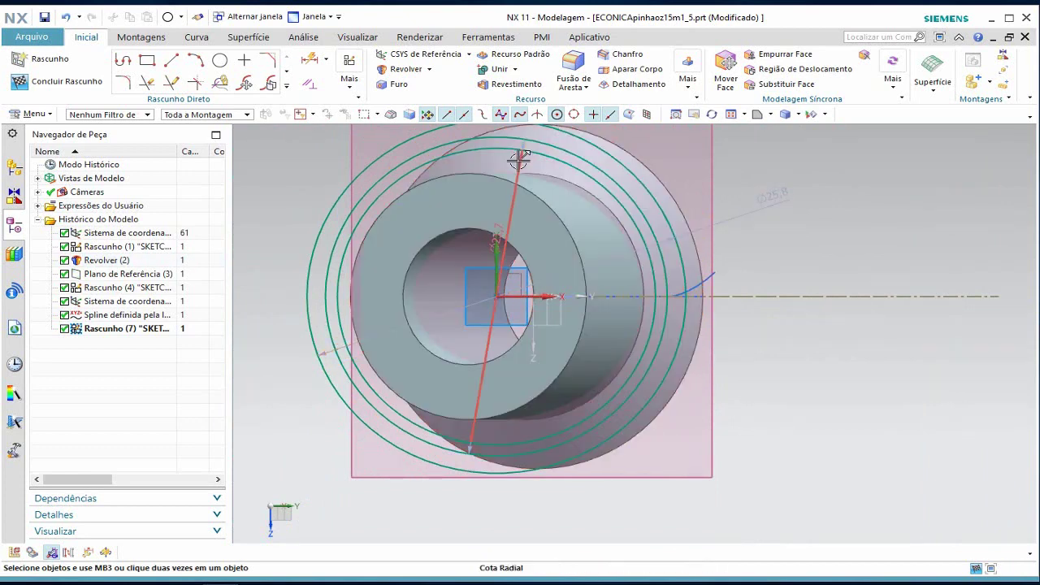
{"action": "left_click", "coordinate": [741, 177]}
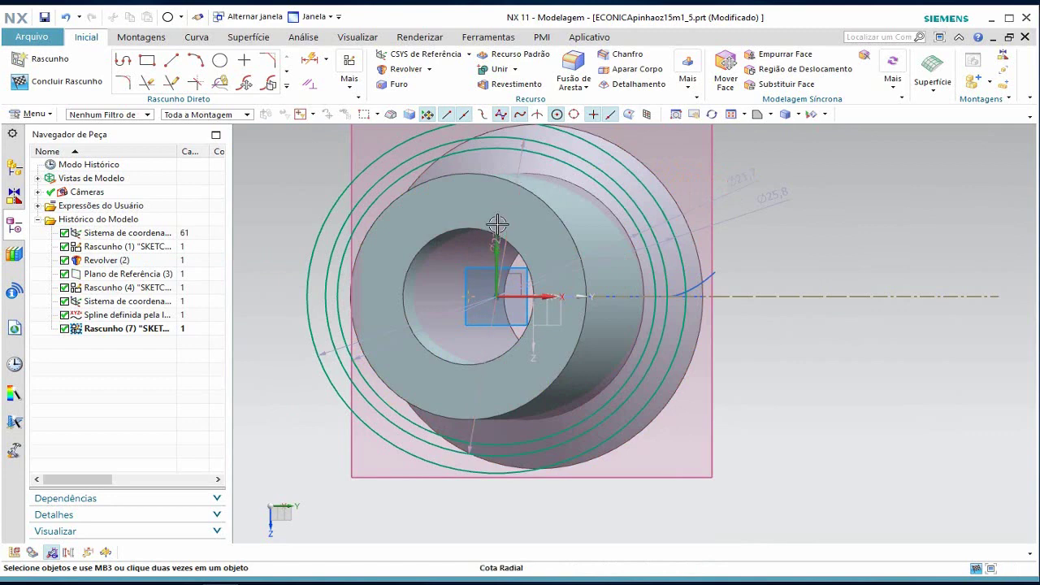
{"action": "mouse_move", "coordinate": [504, 219]}
{"action": "left_mouse_down"}
{"action": "mouse_move", "coordinate": [715, 155]}
{"action": "mouse_move", "coordinate": [700, 151]}
{"action": "left_mouse_up"}
- Drive the 23.3 diameter (p27) with expression dbeqp, keeping the expression
{"action": "double_click", "coordinate": [700, 152]}
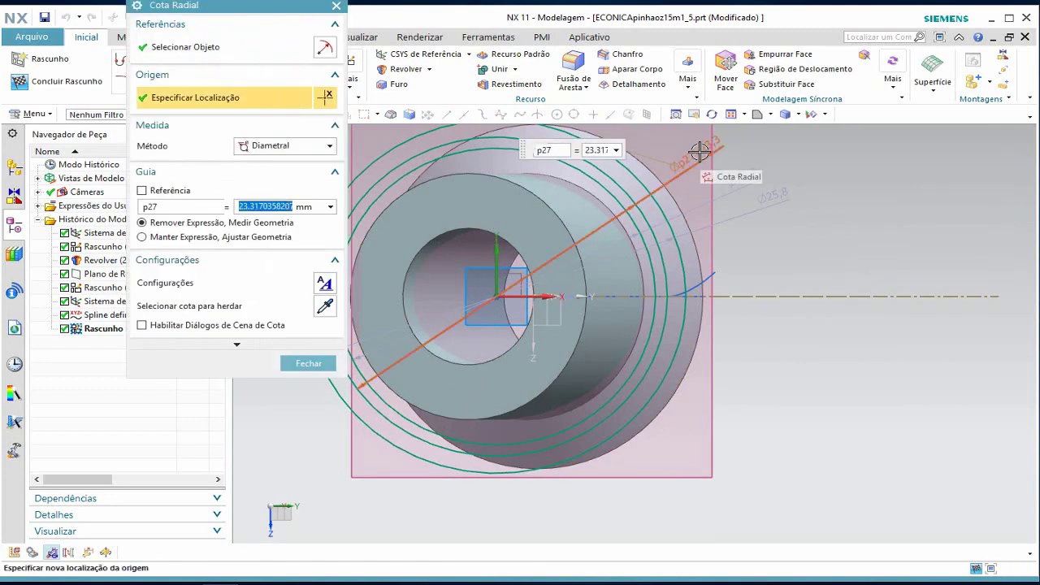
{"action": "type", "text": "d"}
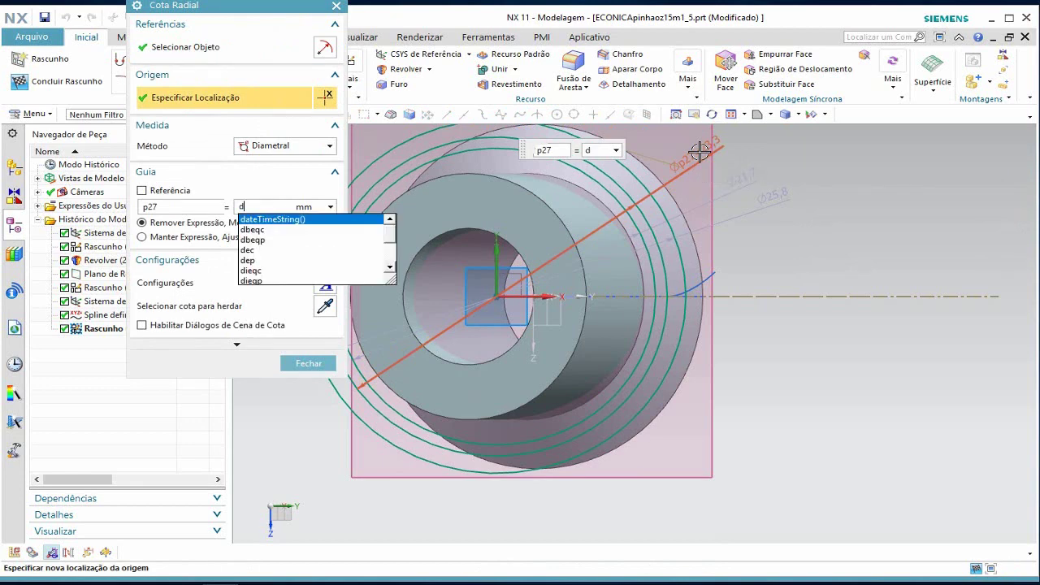
{"action": "type", "text": "b"}
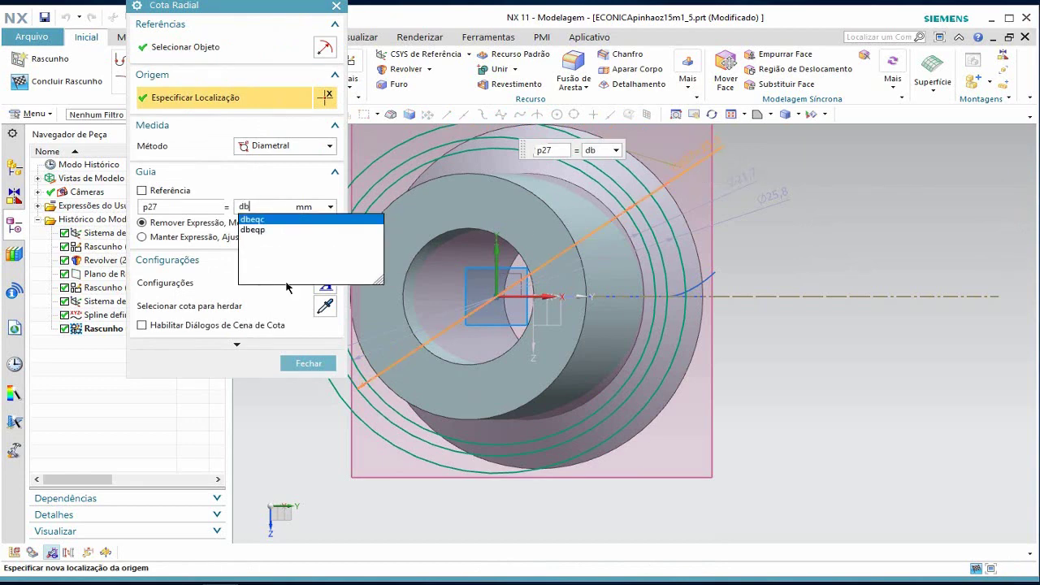
{"action": "left_click", "coordinate": [258, 231]}
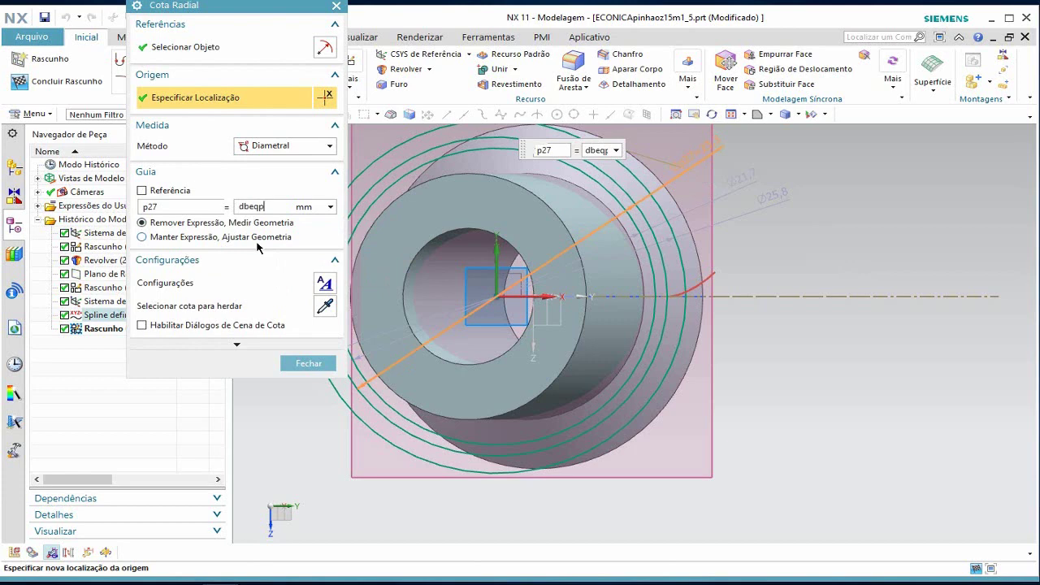
{"action": "left_click", "coordinate": [259, 238]}
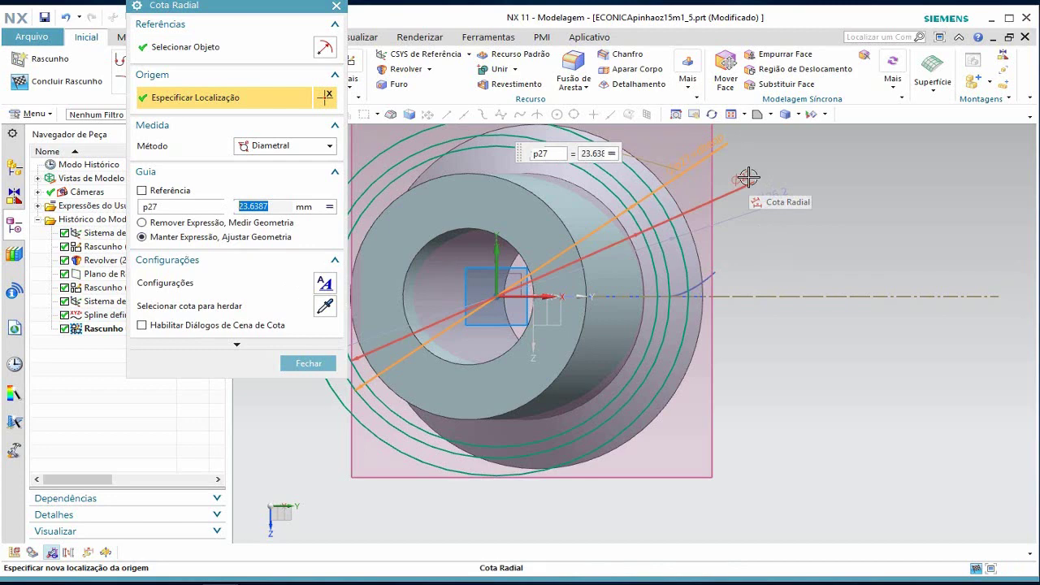
{"action": "left_click", "coordinate": [748, 177]}
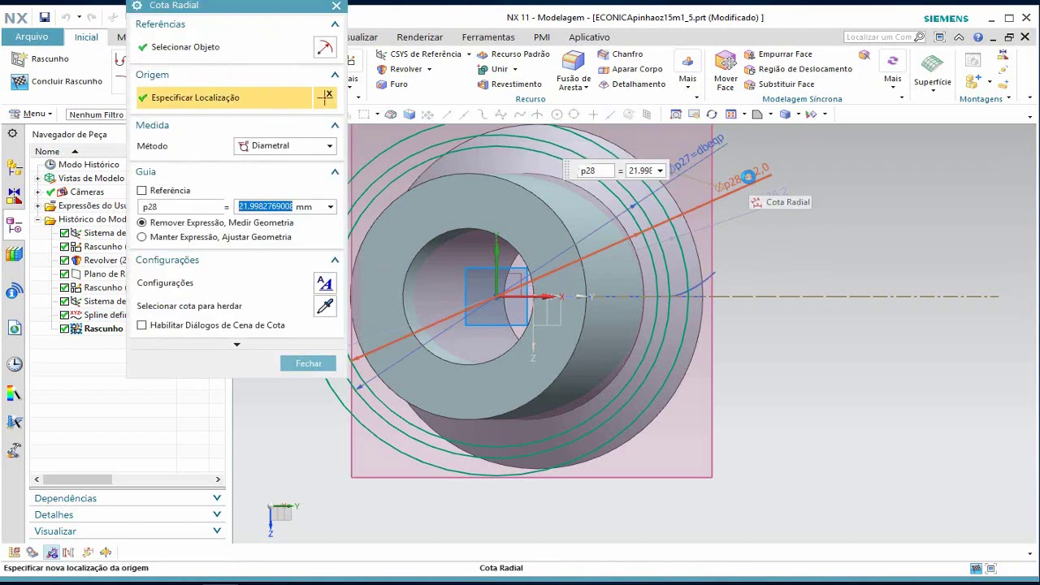
- Set the 22.0 diameter (p28) to expression dieqp
{"action": "type", "text": "die"}
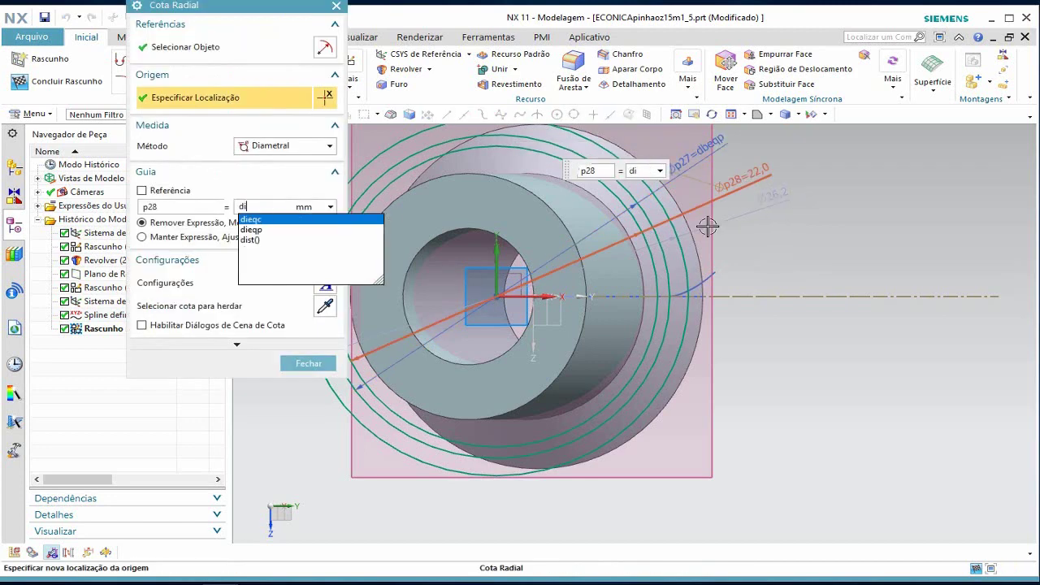
{"action": "type", "text": "q"}
{"action": "left_click", "coordinate": [262, 237]}
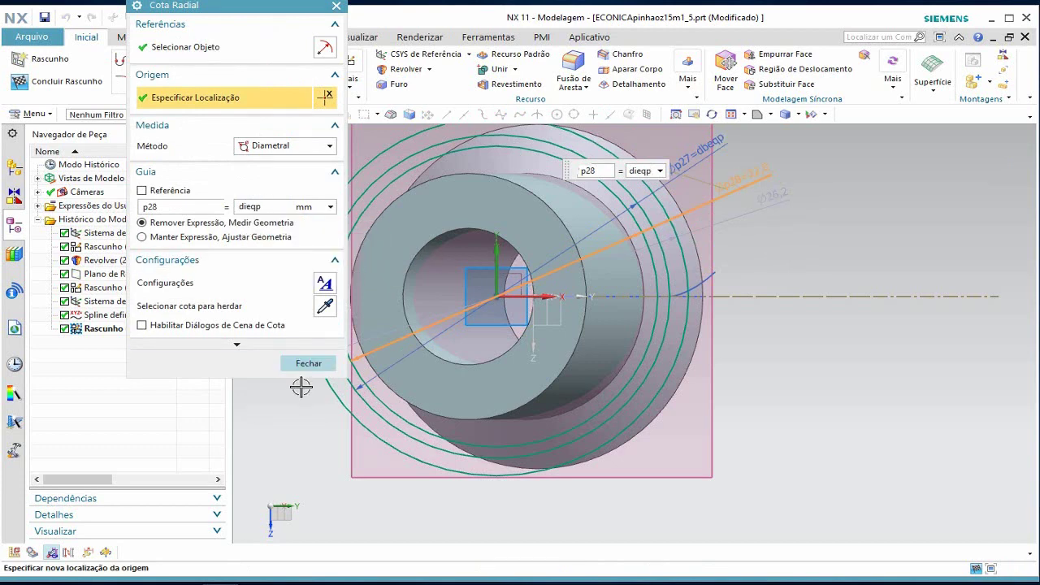
{"action": "key", "text": "Return"}
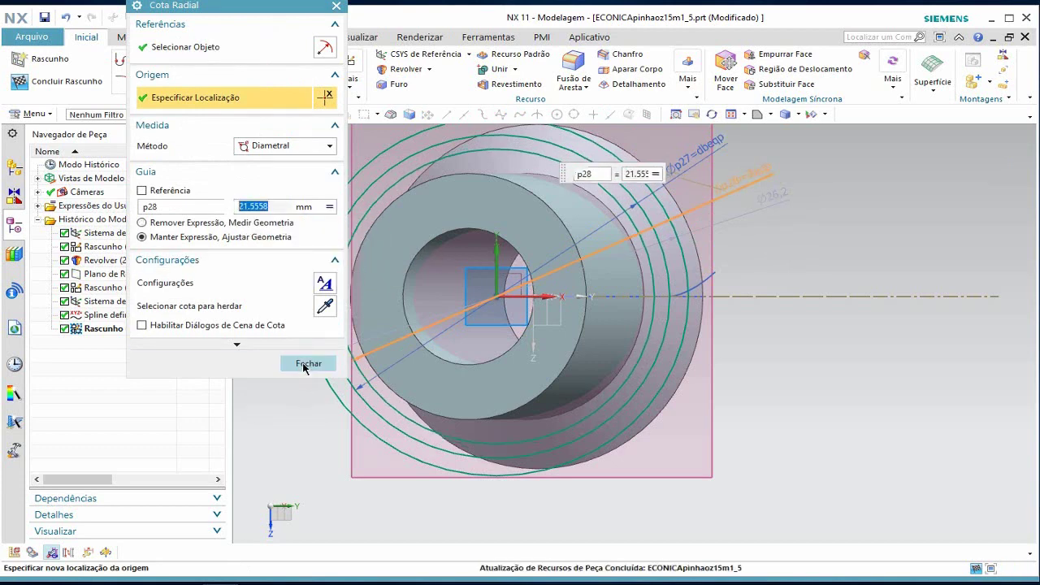
{"action": "left_click", "coordinate": [306, 365]}
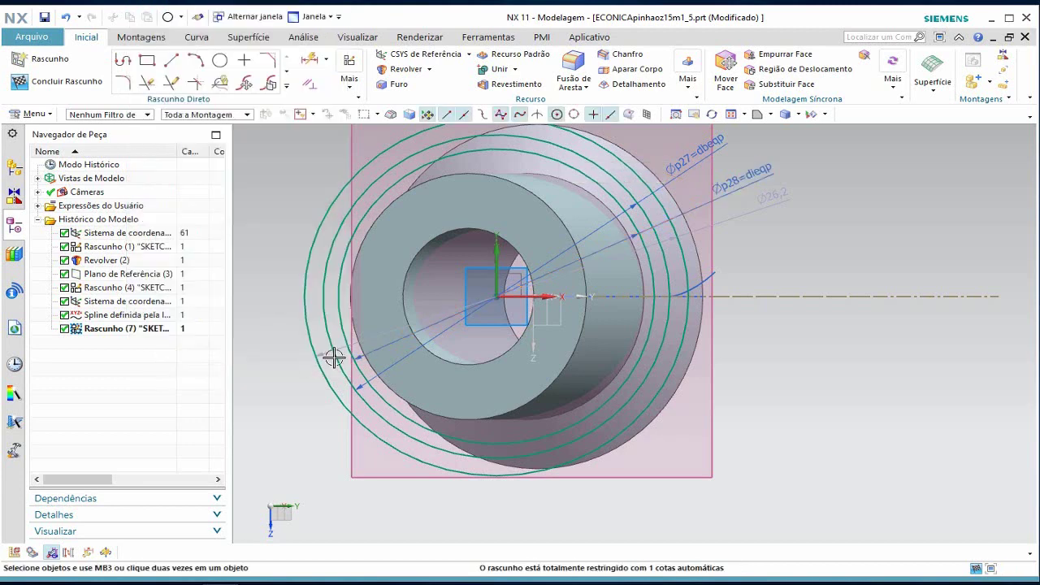
- Set the Ø26.2 diameter (p29) to expression dpeqp
{"action": "double_click", "coordinate": [769, 202]}
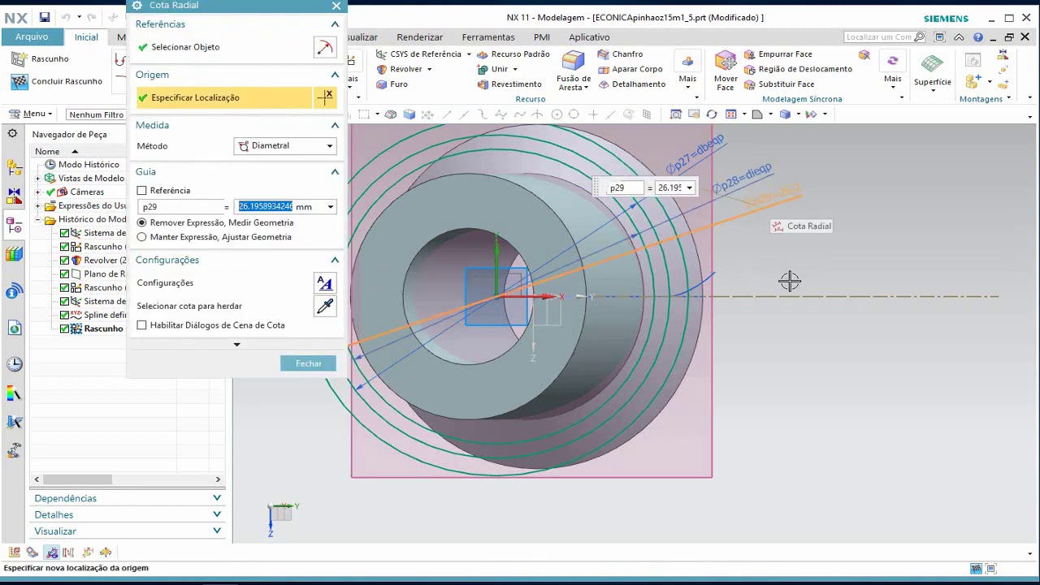
{"action": "type", "text": "d"}
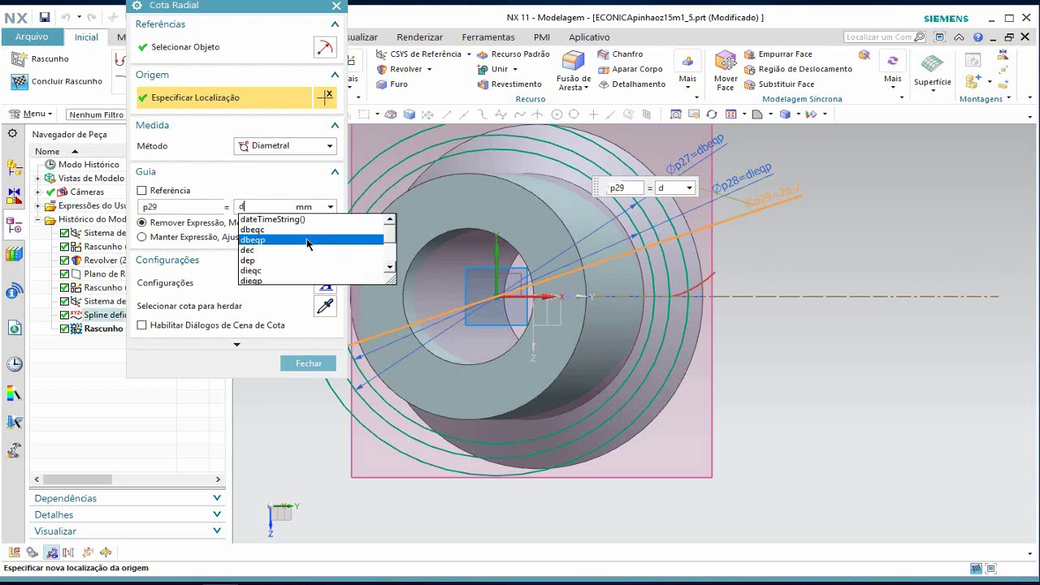
{"action": "type", "text": "p"}
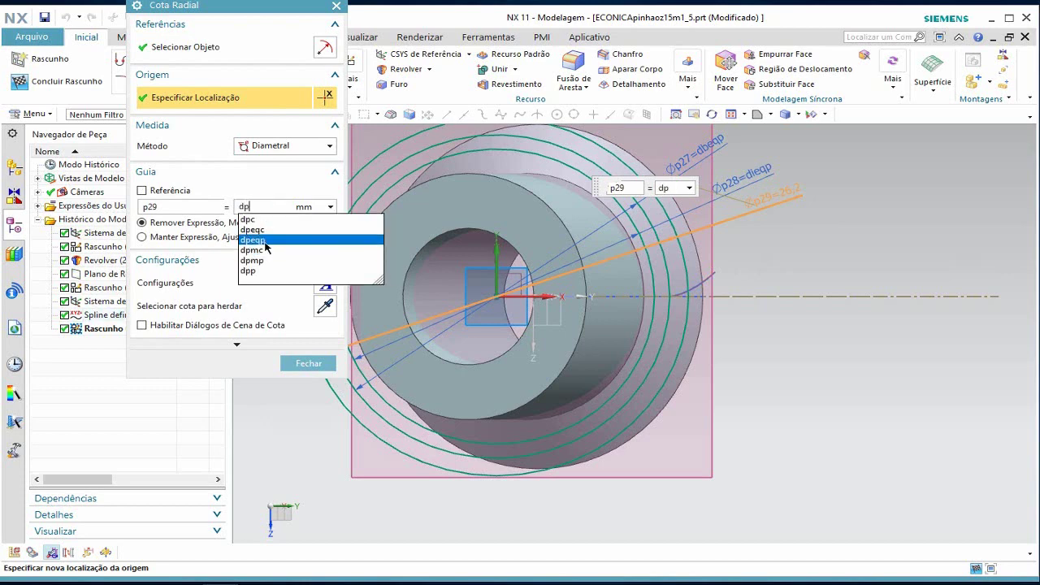
{"action": "left_click", "coordinate": [264, 242]}
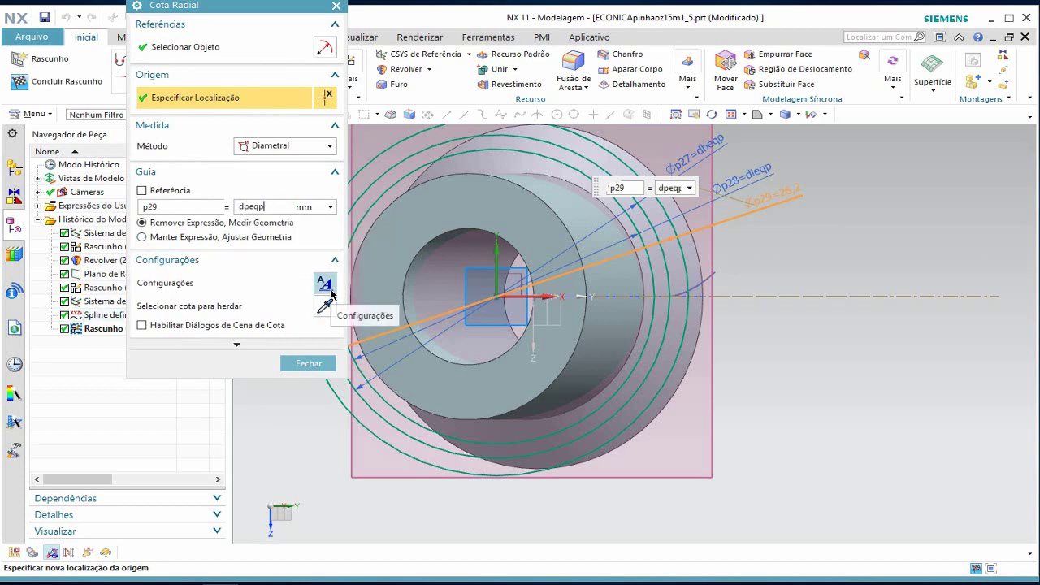
{"action": "key", "text": "Return"}
{"action": "middle_click", "coordinate": [530, 332]}
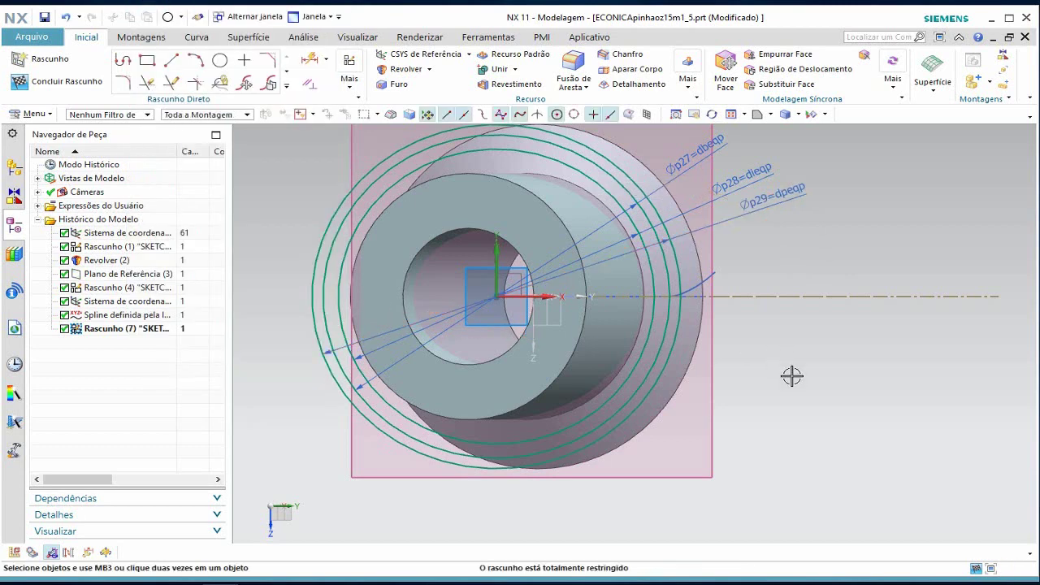
- Convert the outer circle Arc7, Arc8 and Arc9 into dashed reference curves
{"action": "left_click", "coordinate": [309, 292]}
{"action": "left_click", "coordinate": [309, 293]}
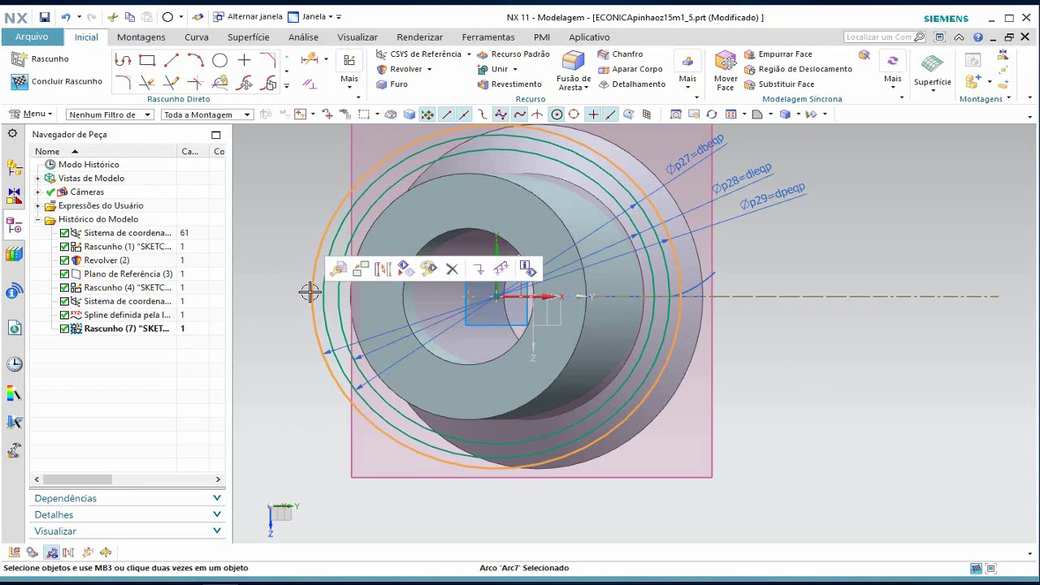
{"action": "left_click", "coordinate": [382, 271]}
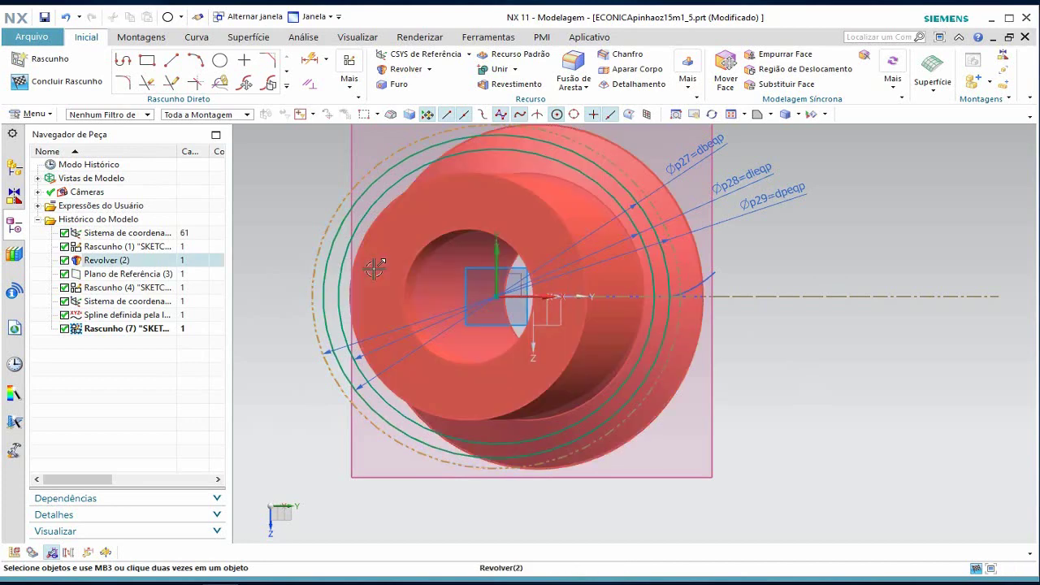
{"action": "left_click", "coordinate": [329, 270]}
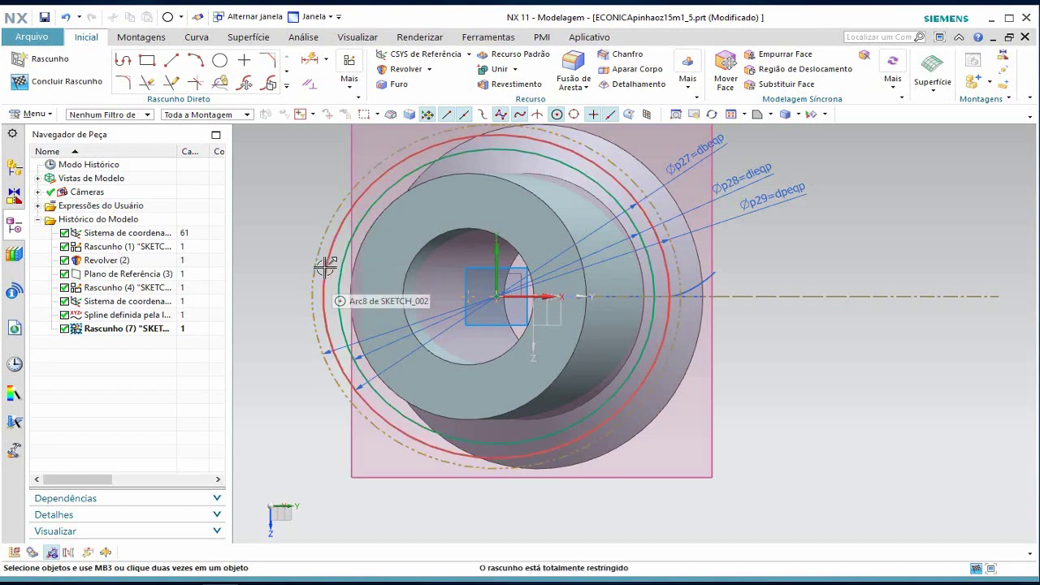
{"action": "left_click", "coordinate": [397, 243]}
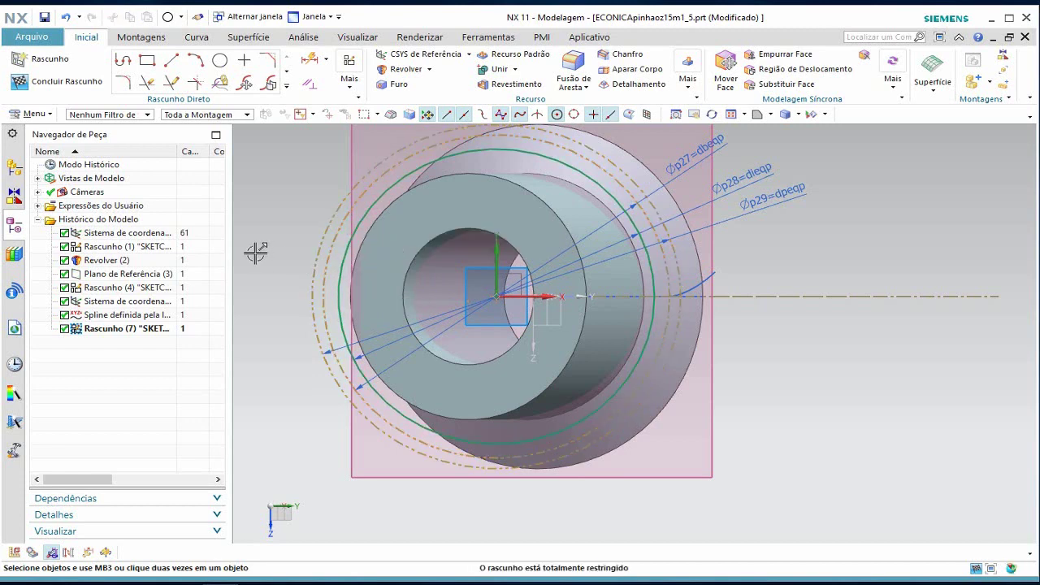
{"action": "left_click", "coordinate": [339, 272]}
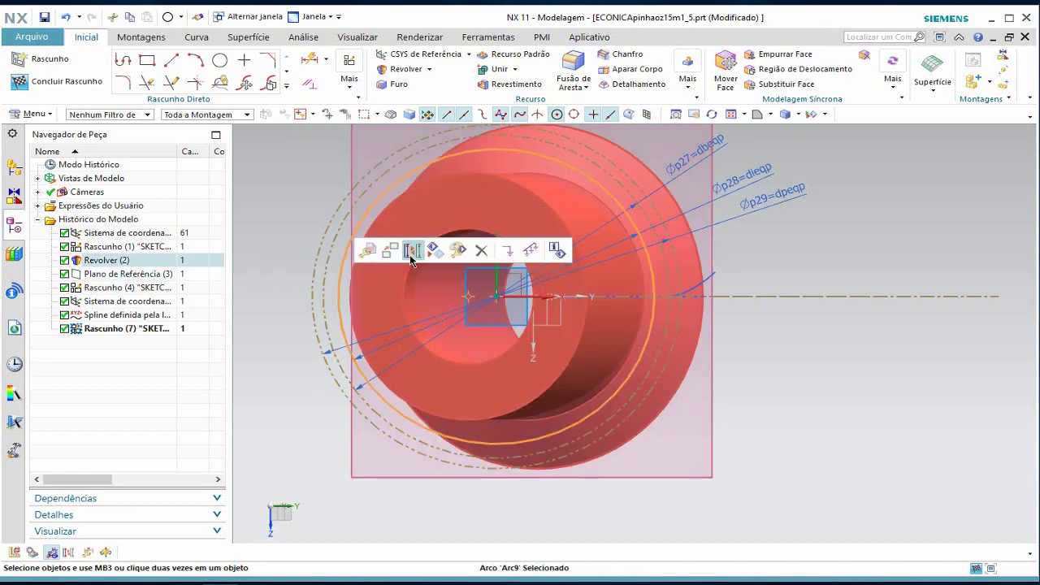
{"action": "left_click", "coordinate": [411, 252]}
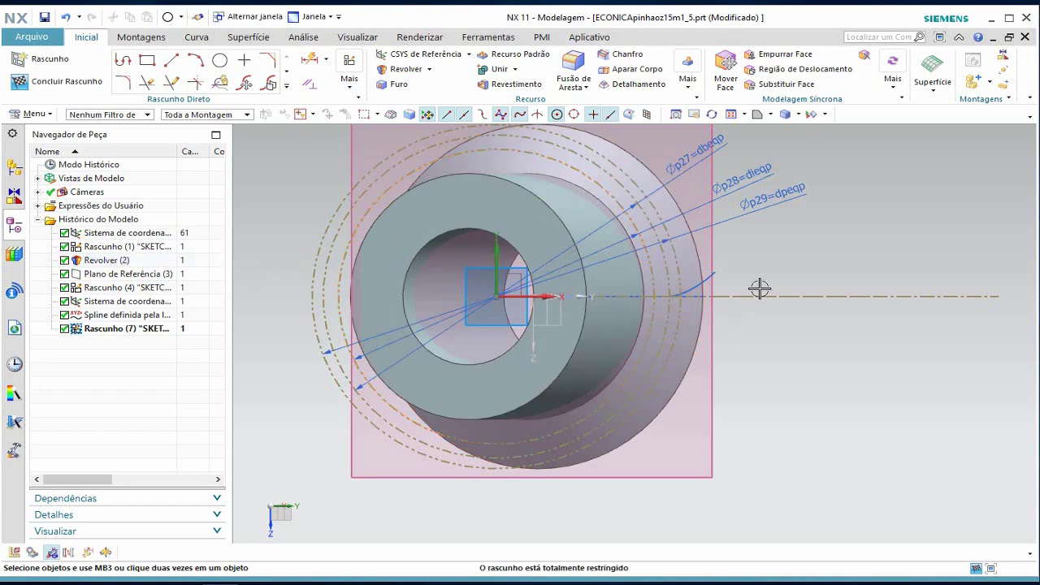
{"action": "scroll", "coordinate": [757, 325], "scroll_direction": "down", "scroll_amount": 1}
{"action": "scroll", "coordinate": [703, 290], "scroll_direction": "up", "scroll_amount": 2}
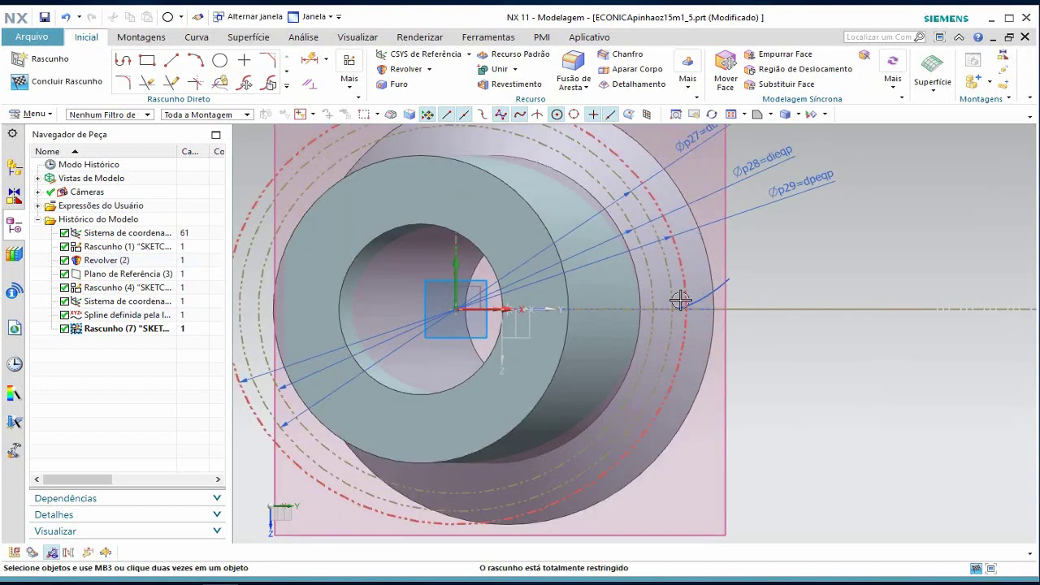
{"action": "scroll", "coordinate": [705, 296], "scroll_direction": "up", "scroll_amount": 1}
{"action": "scroll", "coordinate": [703, 321], "scroll_direction": "up", "scroll_amount": 1}
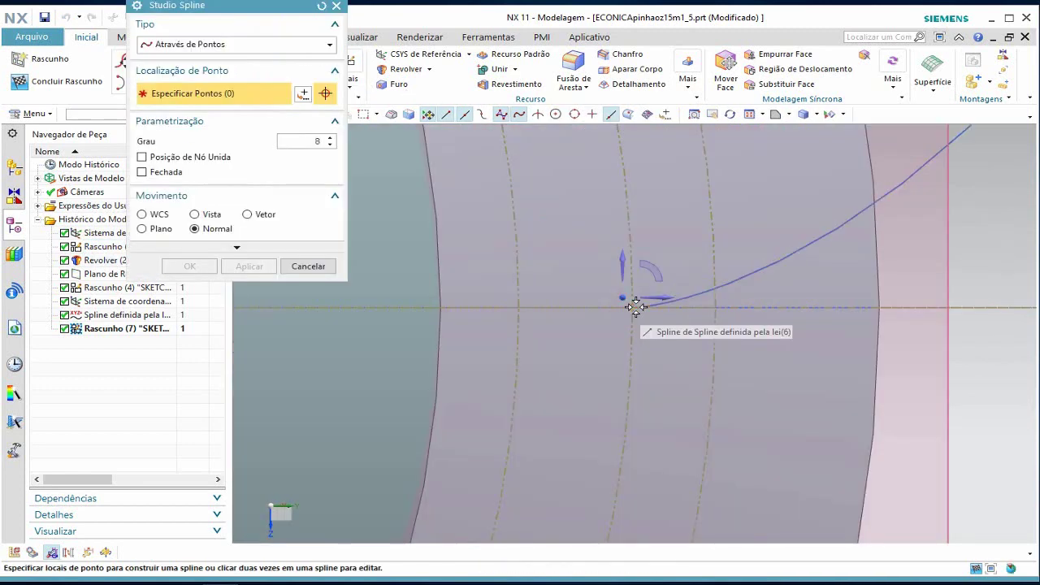
- Place the first eight spline points along the law curve from its start
{"action": "left_click", "coordinate": [632, 307]}
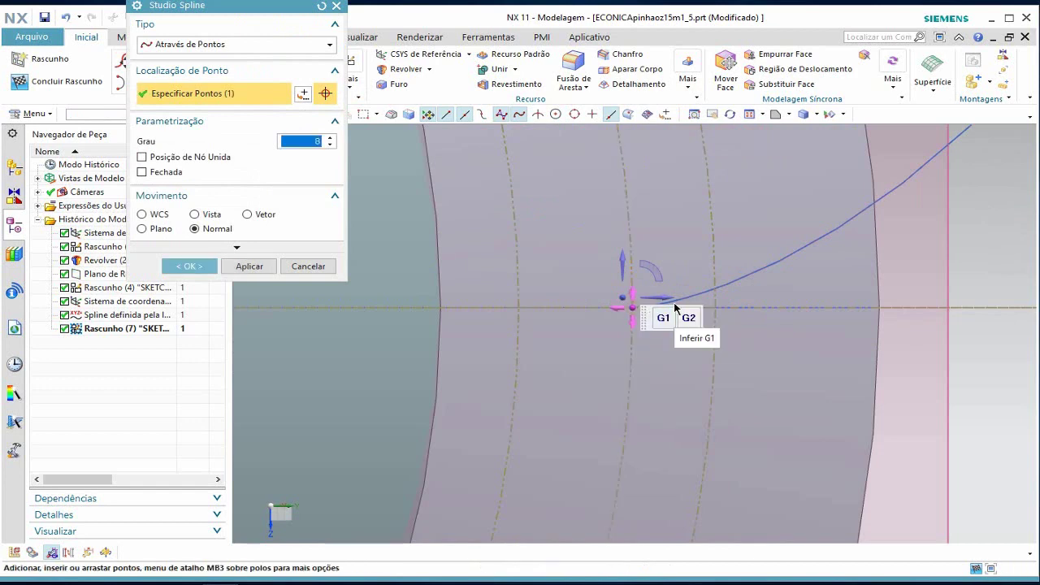
{"action": "scroll", "coordinate": [691, 289], "scroll_direction": "up", "scroll_amount": 2}
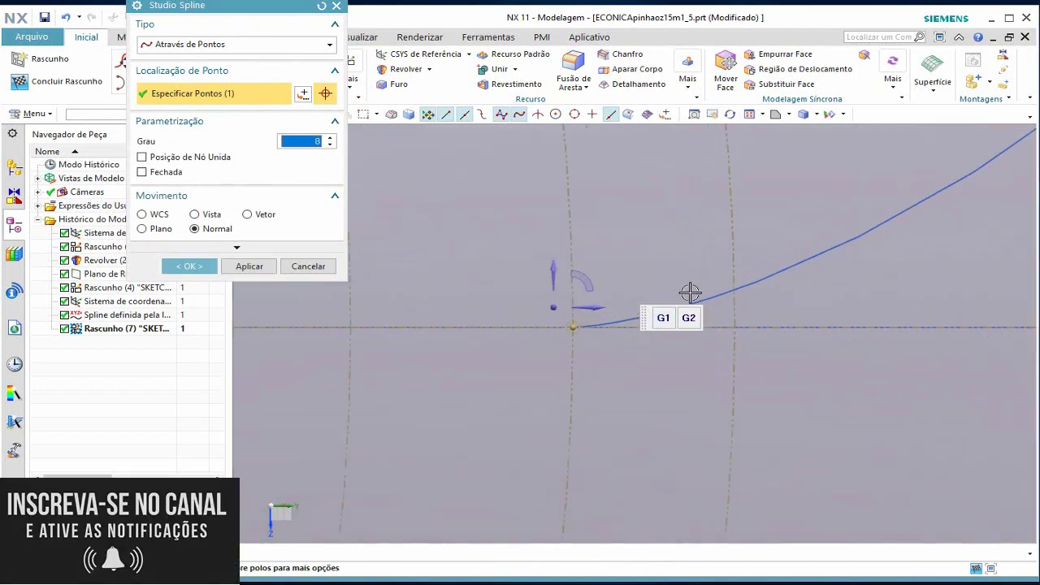
{"action": "left_click", "coordinate": [623, 318]}
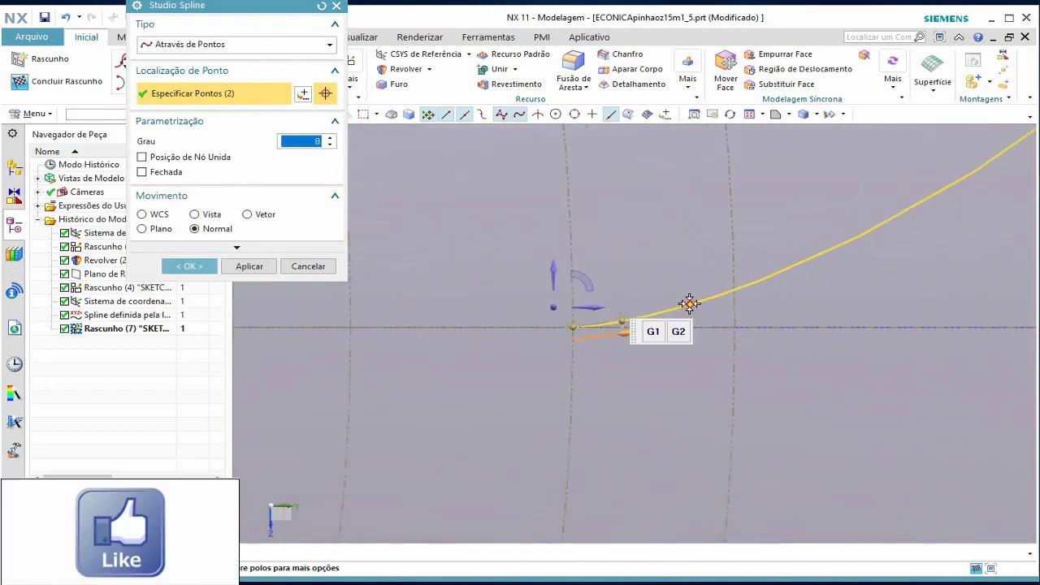
{"action": "left_click", "coordinate": [681, 304]}
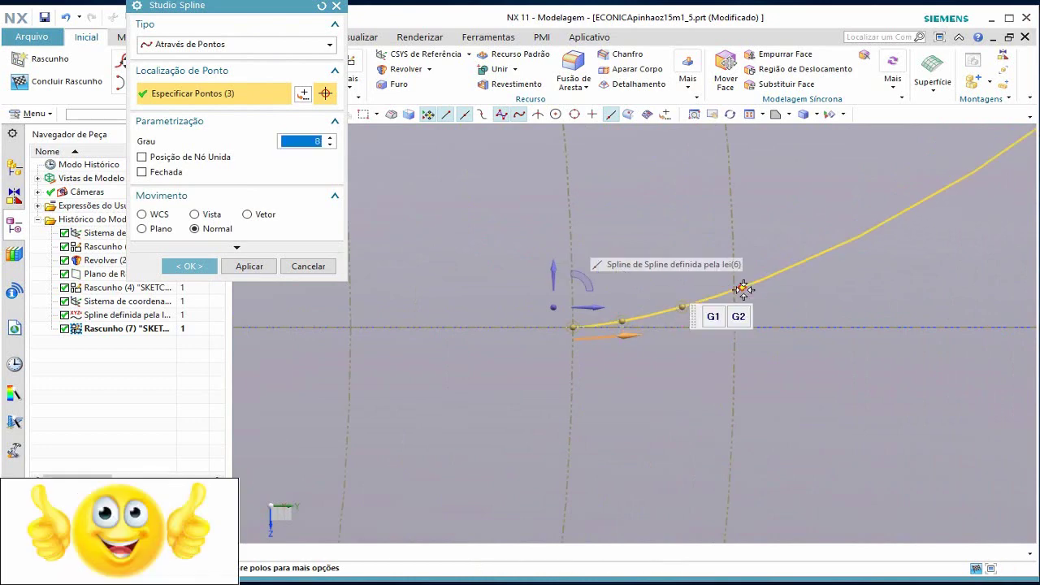
{"action": "left_click", "coordinate": [723, 293]}
{"action": "left_click", "coordinate": [776, 273]}
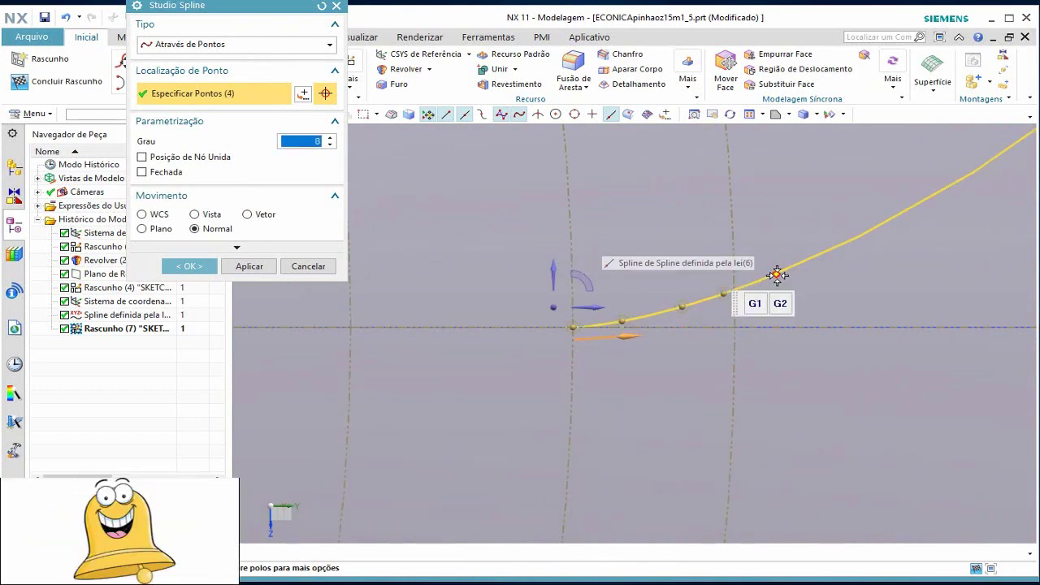
{"action": "left_click", "coordinate": [829, 248]}
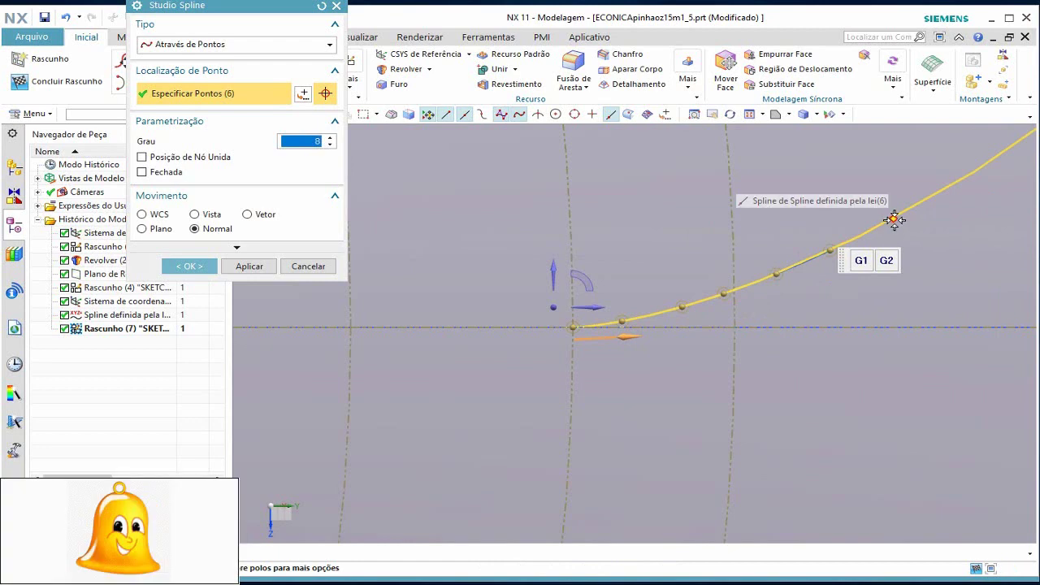
{"action": "left_click", "coordinate": [892, 221]}
{"action": "left_click", "coordinate": [927, 201]}
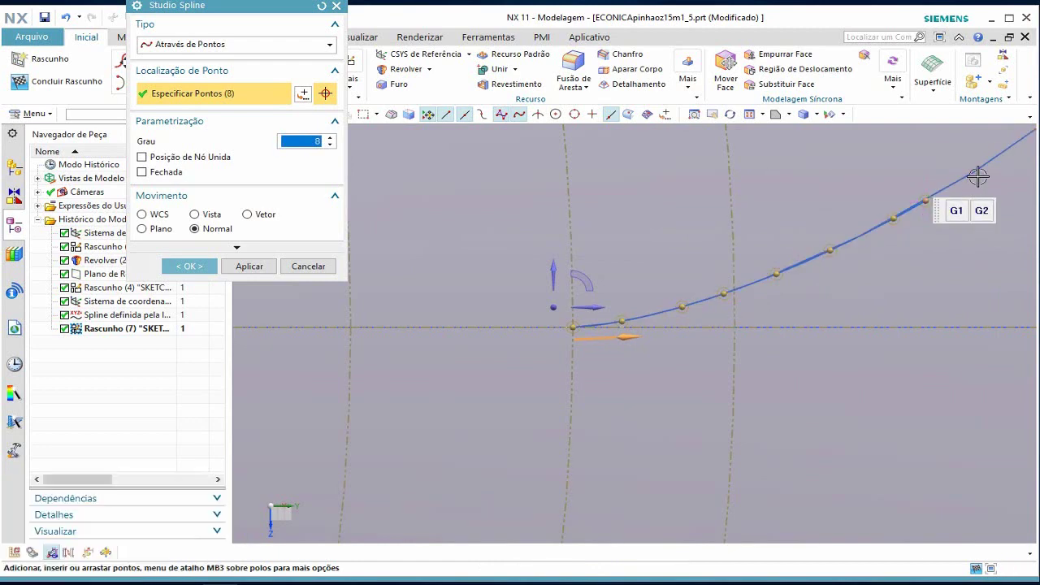
{"action": "scroll", "coordinate": [977, 176], "scroll_direction": "down", "scroll_amount": 2}
{"action": "scroll", "coordinate": [984, 172], "scroll_direction": "down", "scroll_amount": 1}
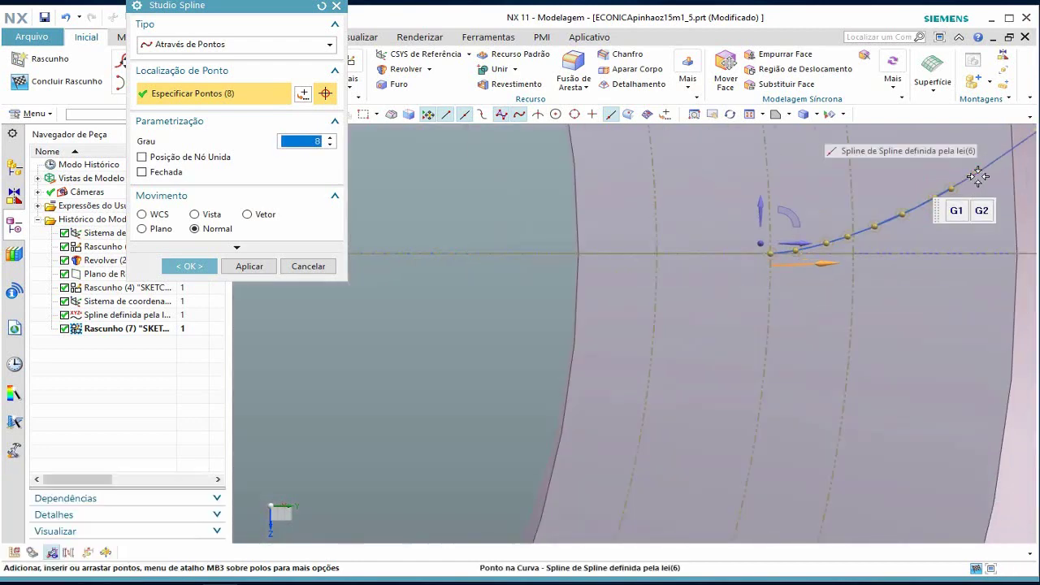
{"action": "scroll", "coordinate": [995, 165], "scroll_direction": "down", "scroll_amount": 2}
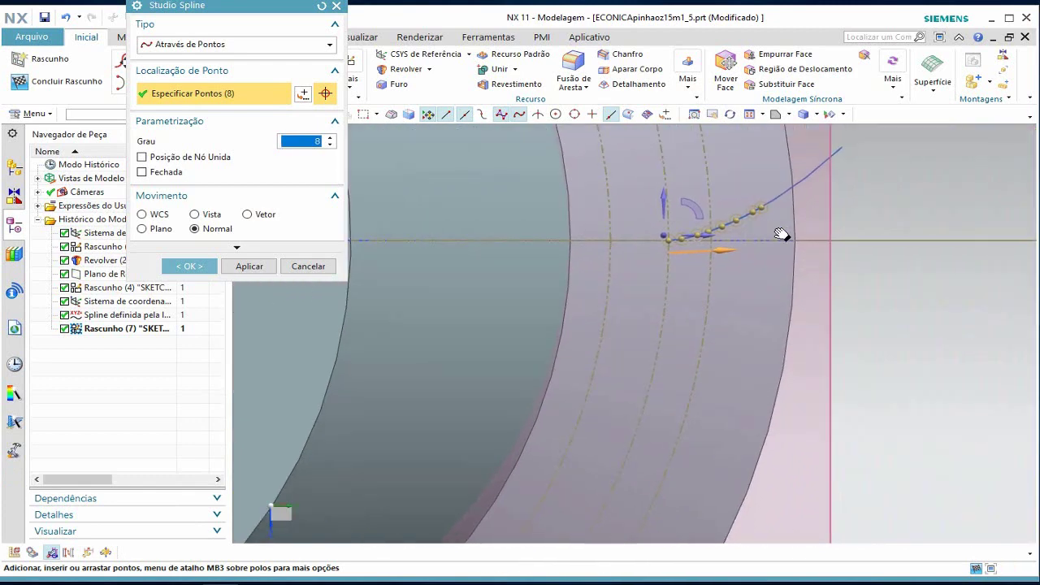
{"action": "middle_click_drag", "start_coordinate": [1004, 163], "coordinate": [675, 311], "text": "shift"}
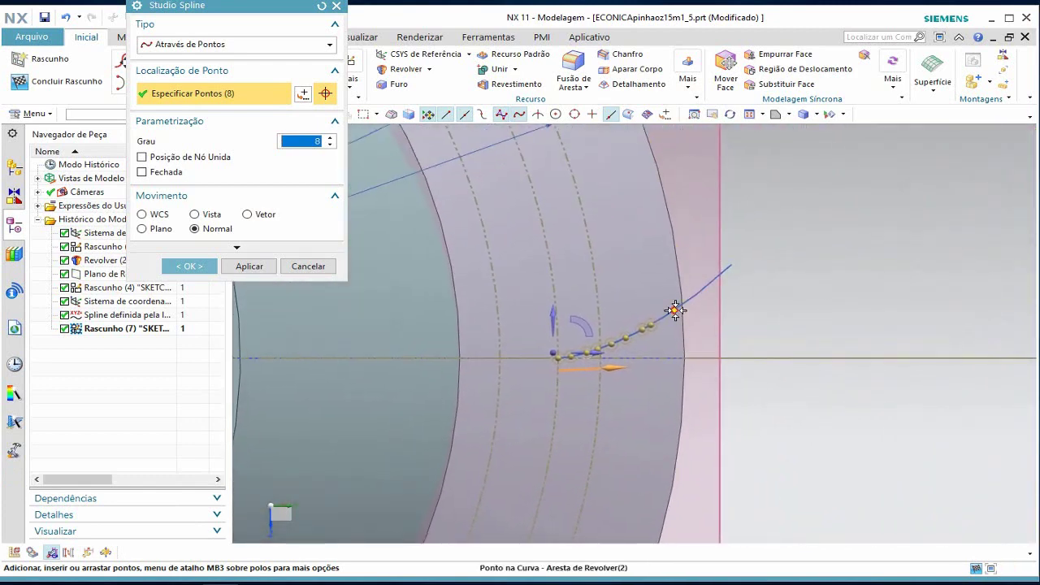
{"action": "scroll", "coordinate": [675, 311], "scroll_direction": "up", "scroll_amount": 2}
{"action": "scroll", "coordinate": [663, 323], "scroll_direction": "up", "scroll_amount": 2}
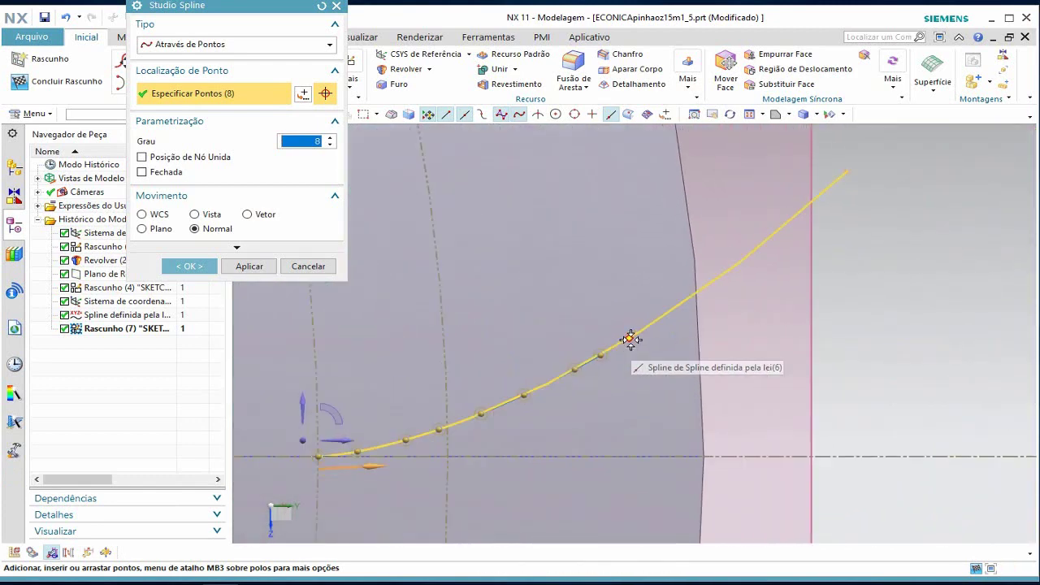
- Add the remaining eight points and create the degree-8 spline
{"action": "left_click", "coordinate": [630, 339]}
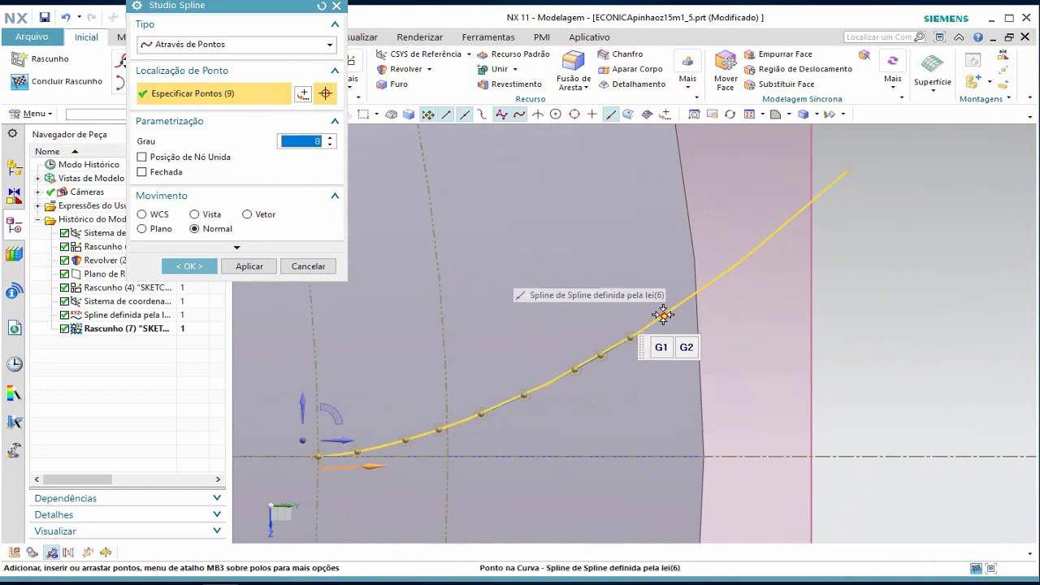
{"action": "left_click", "coordinate": [663, 315]}
{"action": "left_click", "coordinate": [687, 301]}
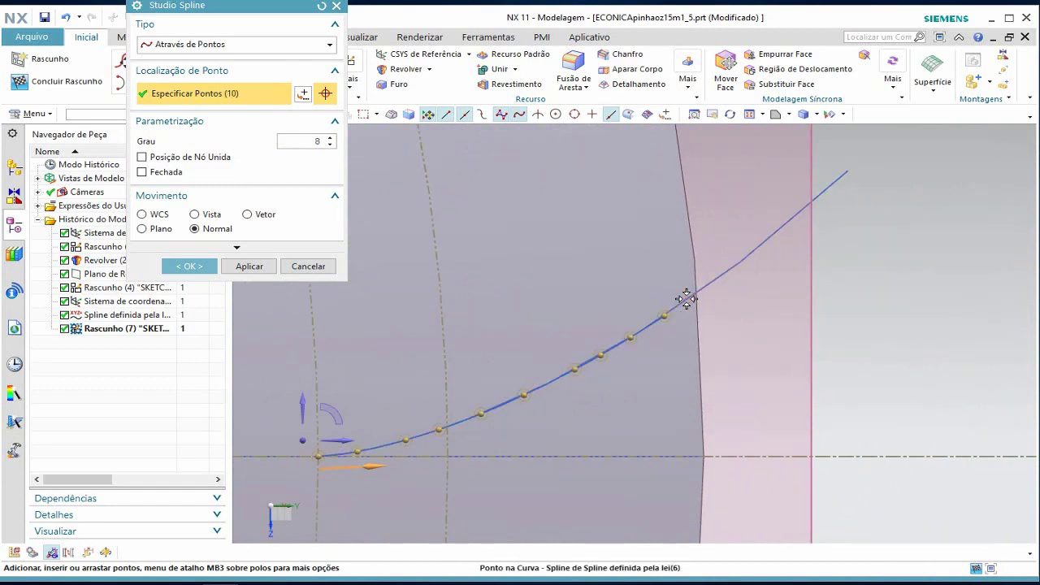
{"action": "left_click", "coordinate": [722, 274]}
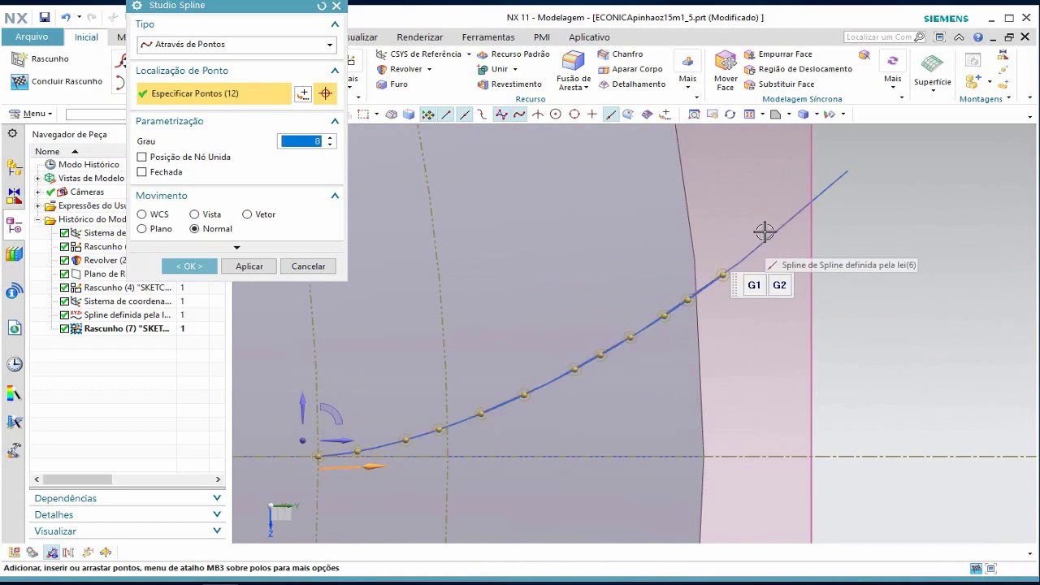
{"action": "left_click", "coordinate": [748, 254]}
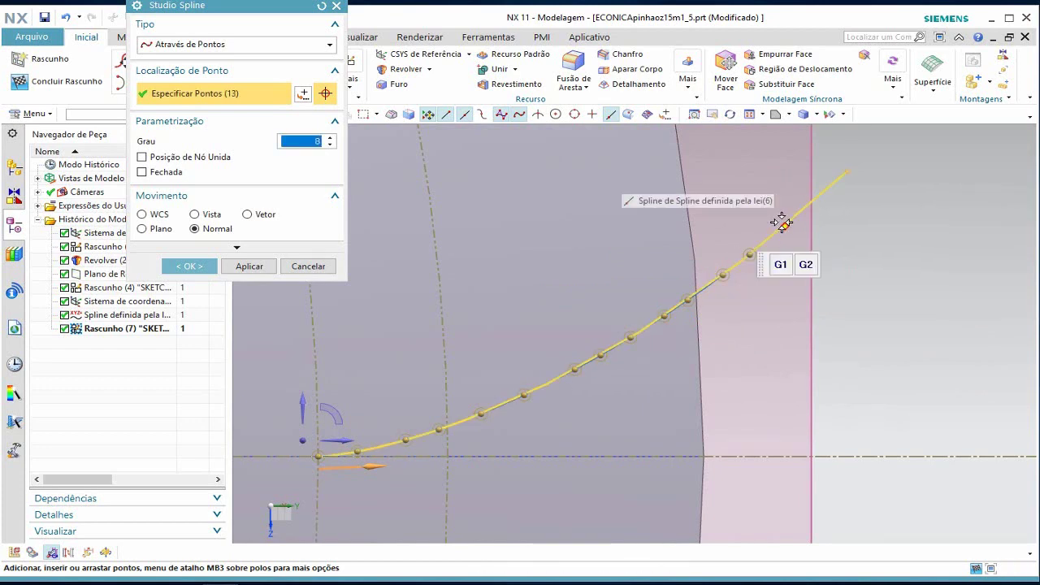
{"action": "left_click", "coordinate": [782, 229]}
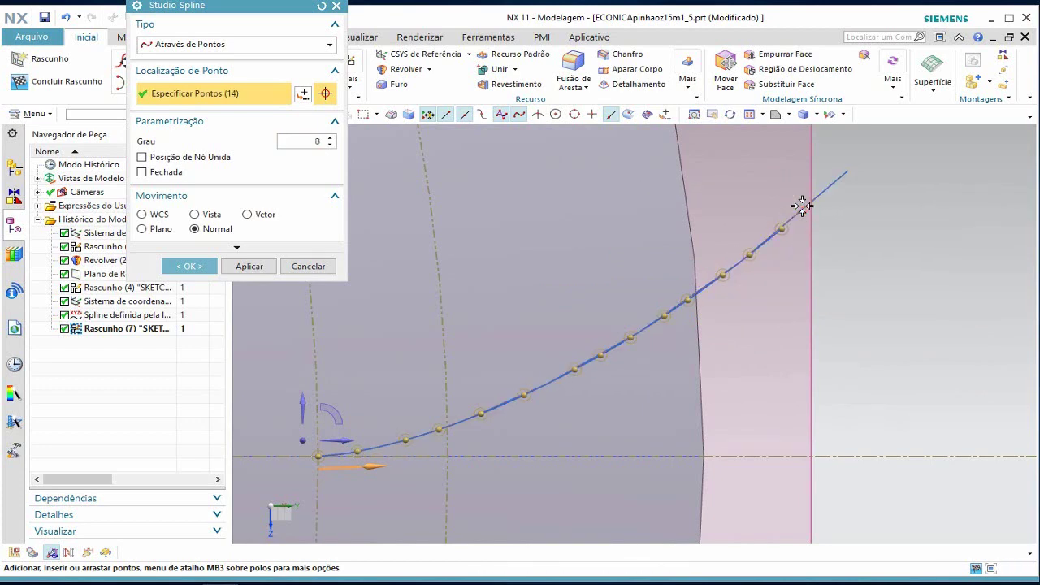
{"action": "left_click", "coordinate": [804, 207]}
{"action": "left_click", "coordinate": [825, 188]}
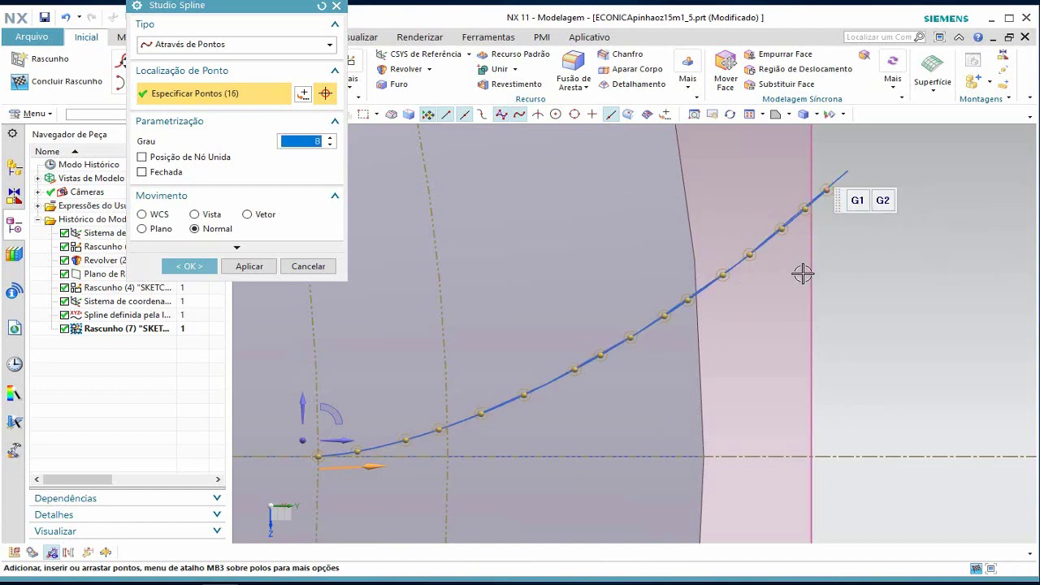
{"action": "left_click", "coordinate": [249, 268]}
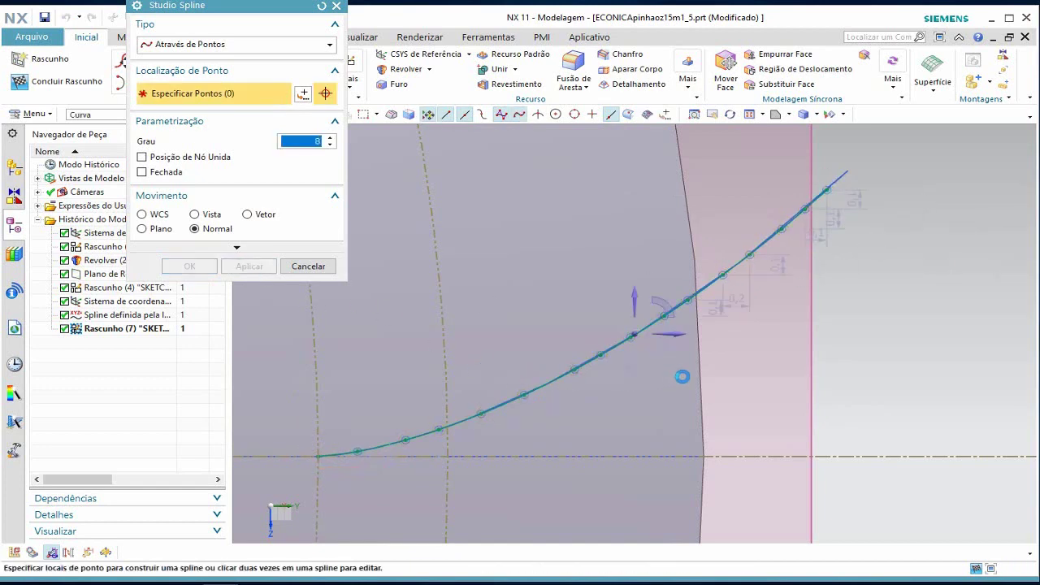
{"action": "key", "text": "Escape"}
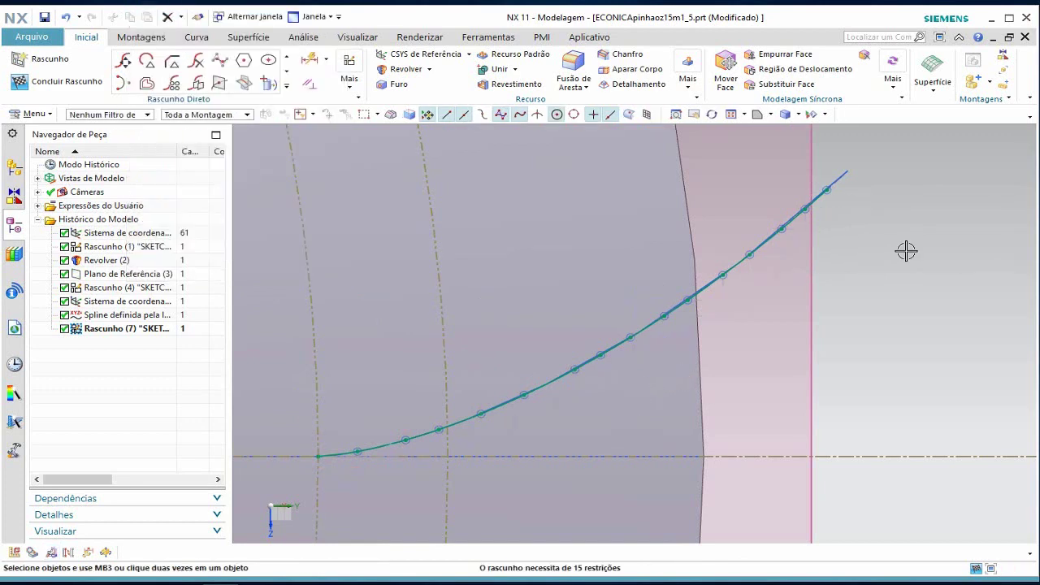
{"action": "left_click", "coordinate": [802, 218]}
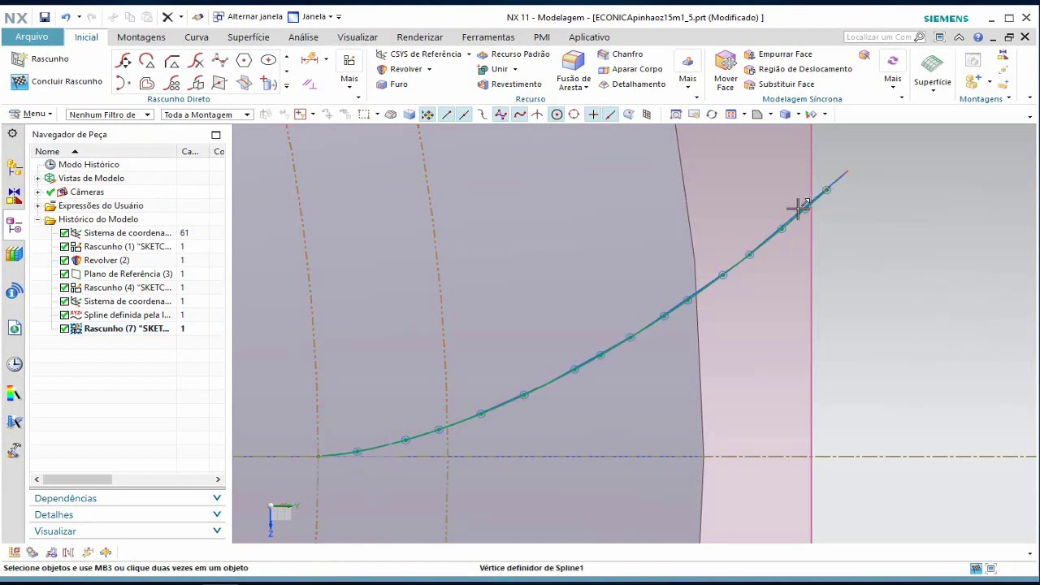
{"action": "scroll", "coordinate": [838, 350], "scroll_direction": "up", "scroll_amount": 2}
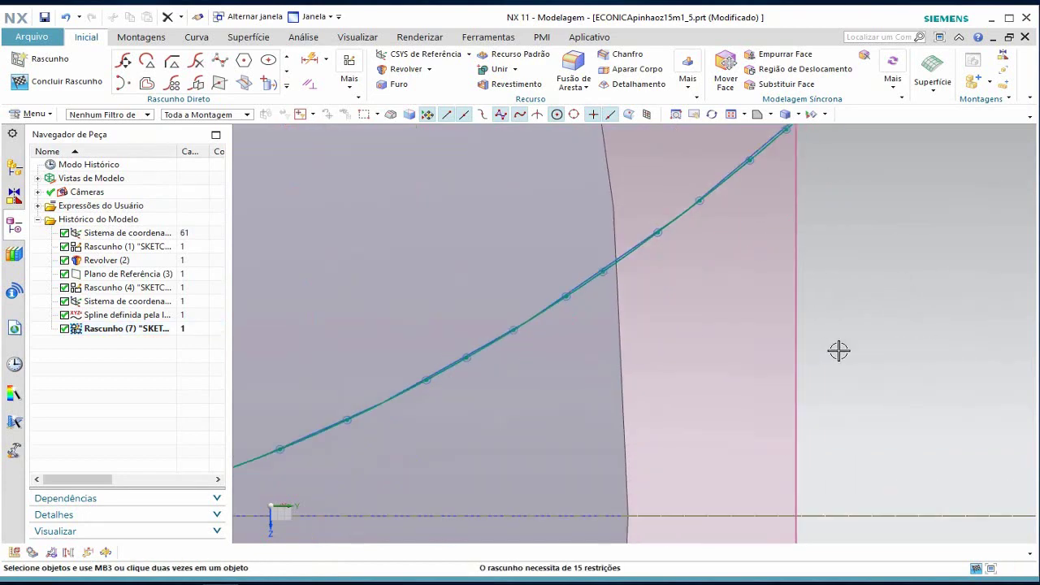
{"action": "scroll", "coordinate": [839, 350], "scroll_direction": "up", "scroll_amount": 2}
{"action": "scroll", "coordinate": [687, 353], "scroll_direction": "up", "scroll_amount": 2}
{"action": "scroll", "coordinate": [685, 356], "scroll_direction": "up", "scroll_amount": 2}
{"action": "scroll", "coordinate": [399, 409], "scroll_direction": "up", "scroll_amount": 1}
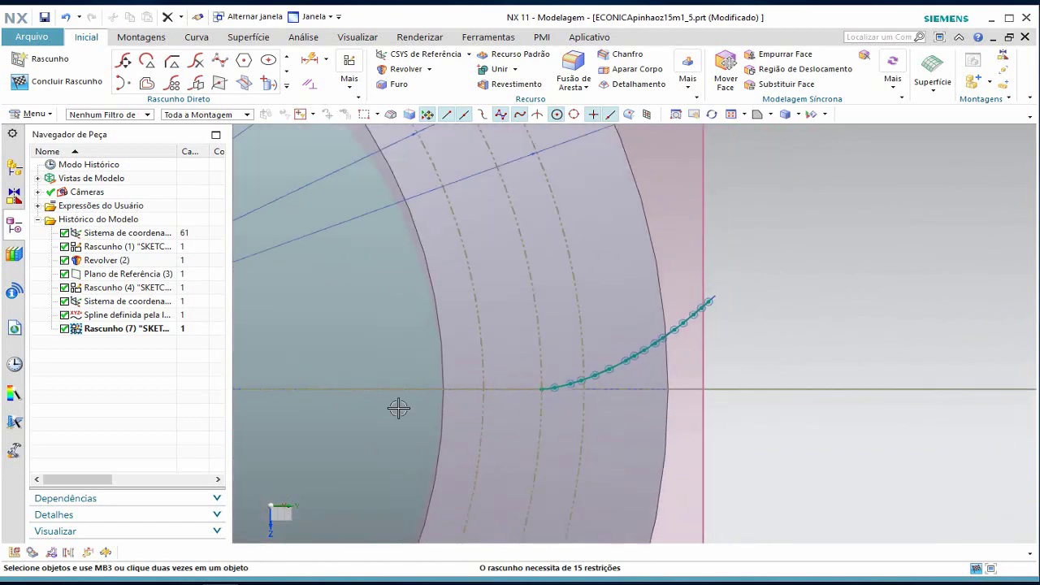
{"action": "scroll", "coordinate": [385, 390], "scroll_direction": "up", "scroll_amount": 2}
{"action": "scroll", "coordinate": [385, 390], "scroll_direction": "down", "scroll_amount": 3}
{"action": "scroll", "coordinate": [388, 388], "scroll_direction": "up", "scroll_amount": 1}
{"action": "scroll", "coordinate": [389, 388], "scroll_direction": "up", "scroll_amount": 2}
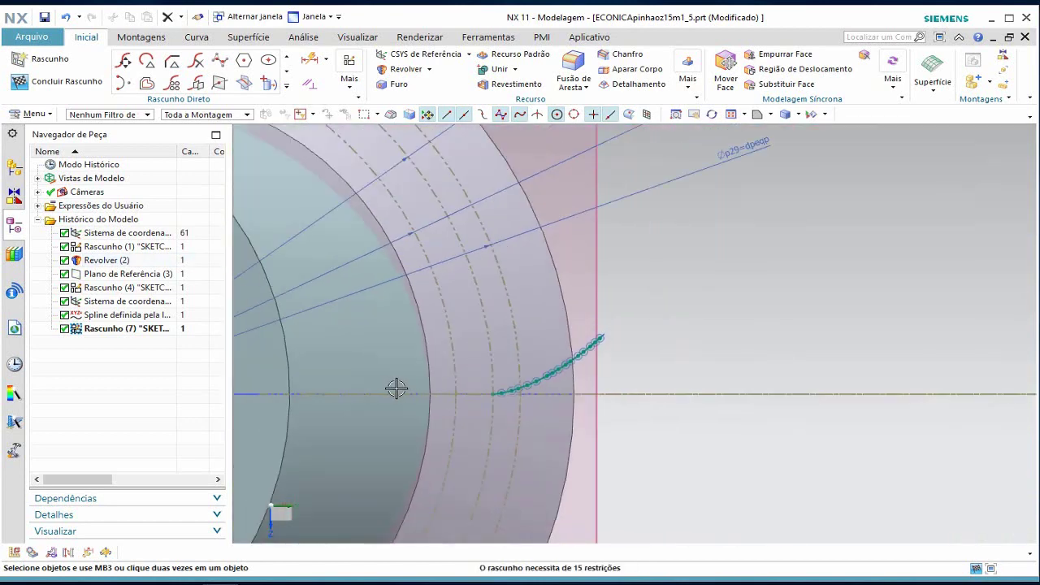
{"action": "scroll", "coordinate": [757, 351], "scroll_direction": "up", "scroll_amount": 1}
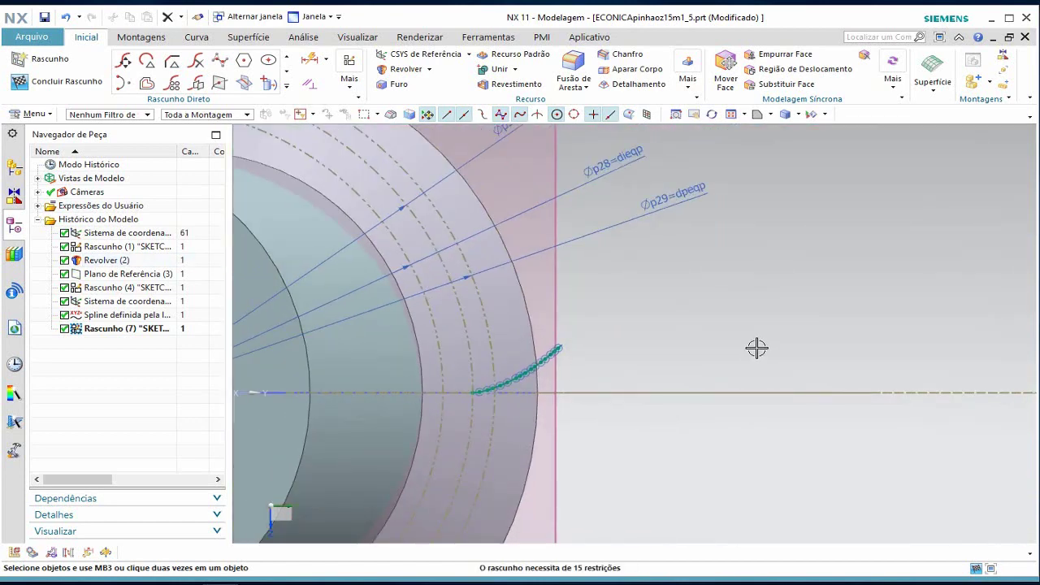
{"action": "scroll", "coordinate": [878, 309], "scroll_direction": "up", "scroll_amount": 2}
{"action": "scroll", "coordinate": [891, 308], "scroll_direction": "down", "scroll_amount": 1}
{"action": "scroll", "coordinate": [913, 308], "scroll_direction": "down", "scroll_amount": 1}
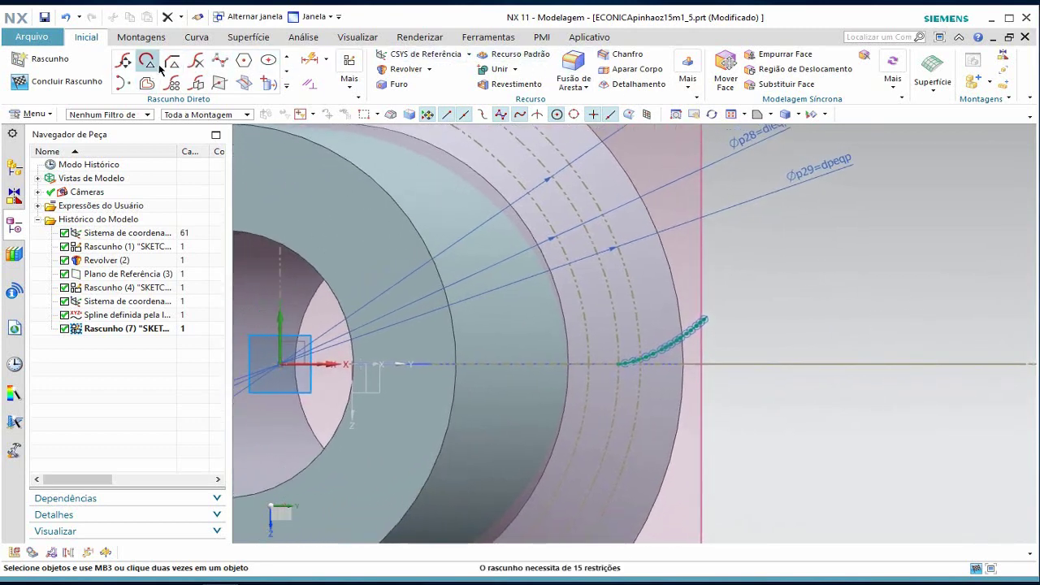
{"action": "left_click", "coordinate": [286, 57]}
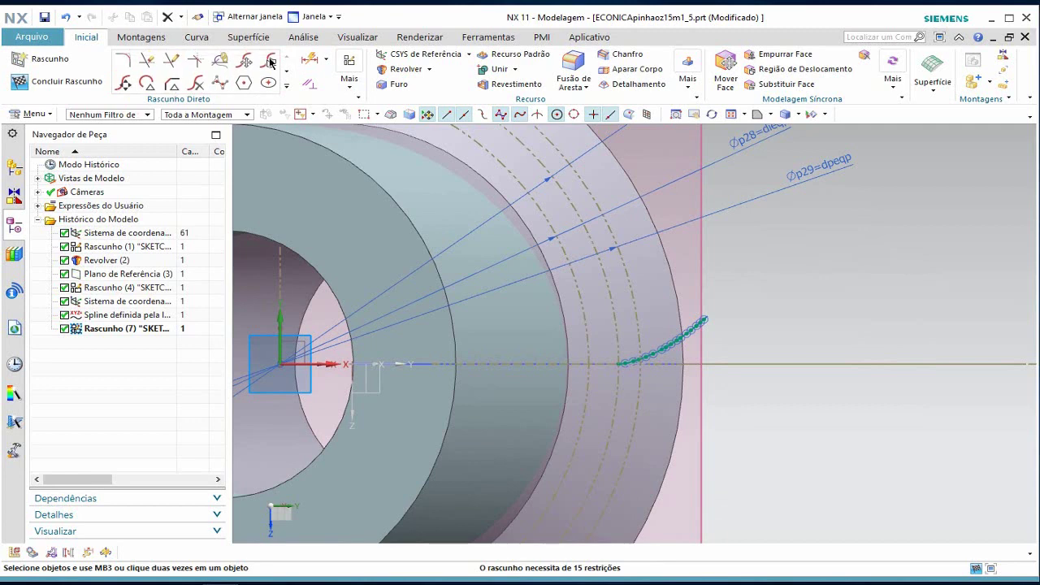
- Draw a line from the spline–Arc7 intersection to the circles' centre
{"action": "left_click", "coordinate": [260, 62]}
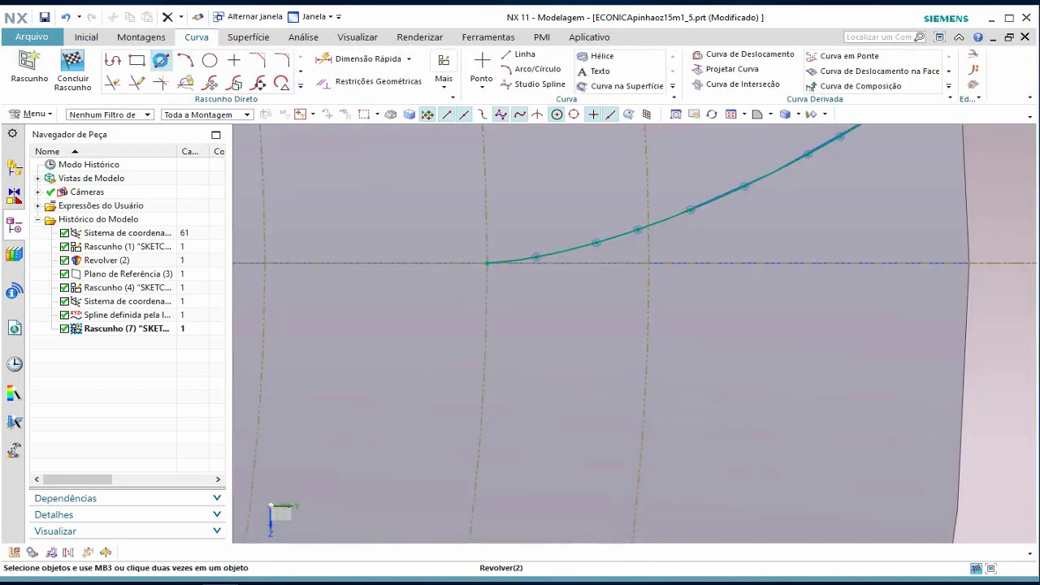
{"action": "left_click", "coordinate": [161, 60]}
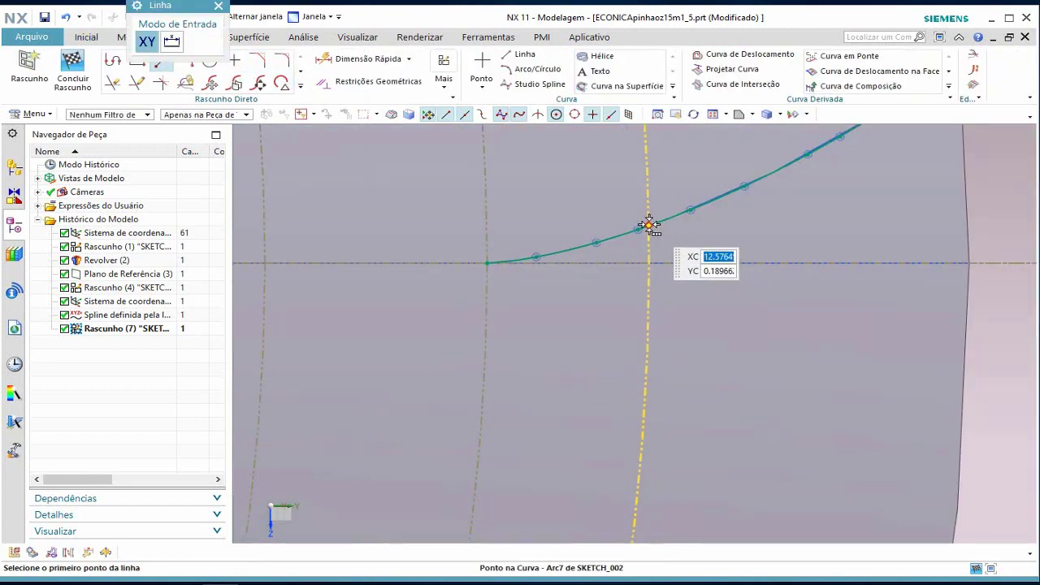
{"action": "left_click", "coordinate": [649, 225]}
{"action": "left_click", "coordinate": [746, 236]}
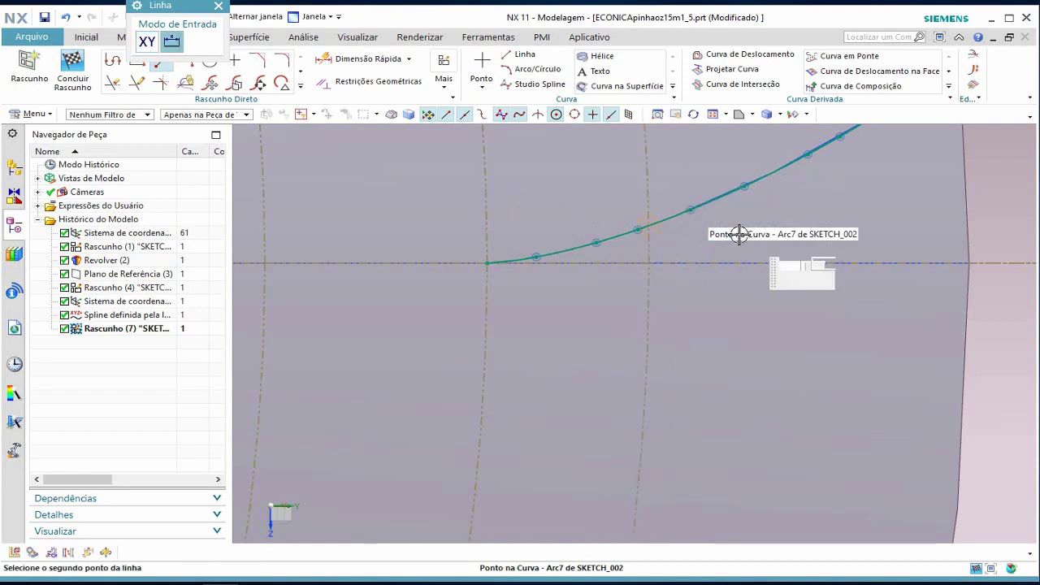
{"action": "scroll", "coordinate": [446, 244], "scroll_direction": "up", "scroll_amount": 3}
{"action": "scroll", "coordinate": [446, 240], "scroll_direction": "up", "scroll_amount": 1}
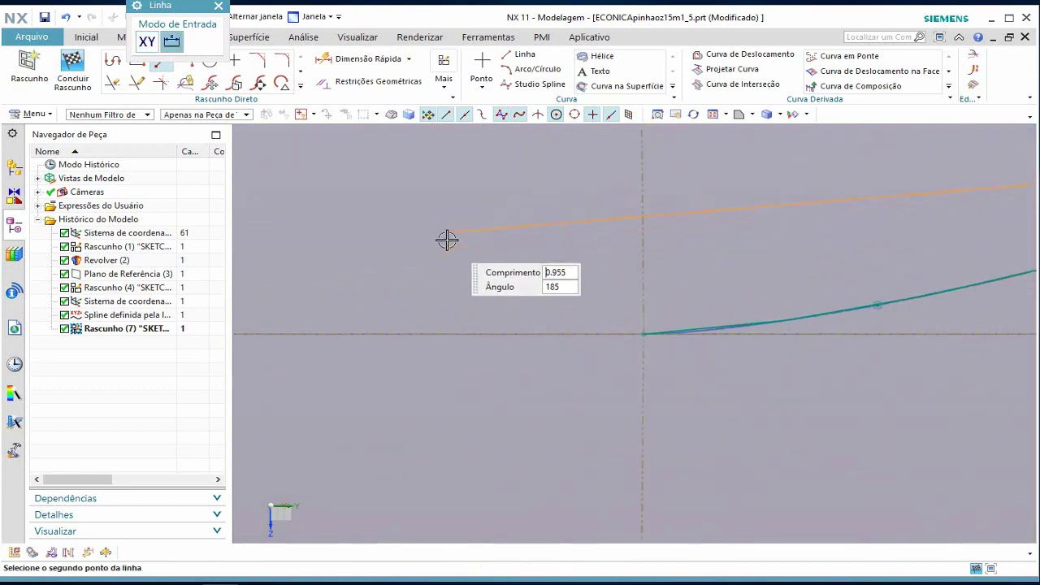
{"action": "scroll", "coordinate": [446, 240], "scroll_direction": "up", "scroll_amount": 1}
{"action": "scroll", "coordinate": [448, 239], "scroll_direction": "up", "scroll_amount": 1}
{"action": "scroll", "coordinate": [450, 238], "scroll_direction": "up", "scroll_amount": 1}
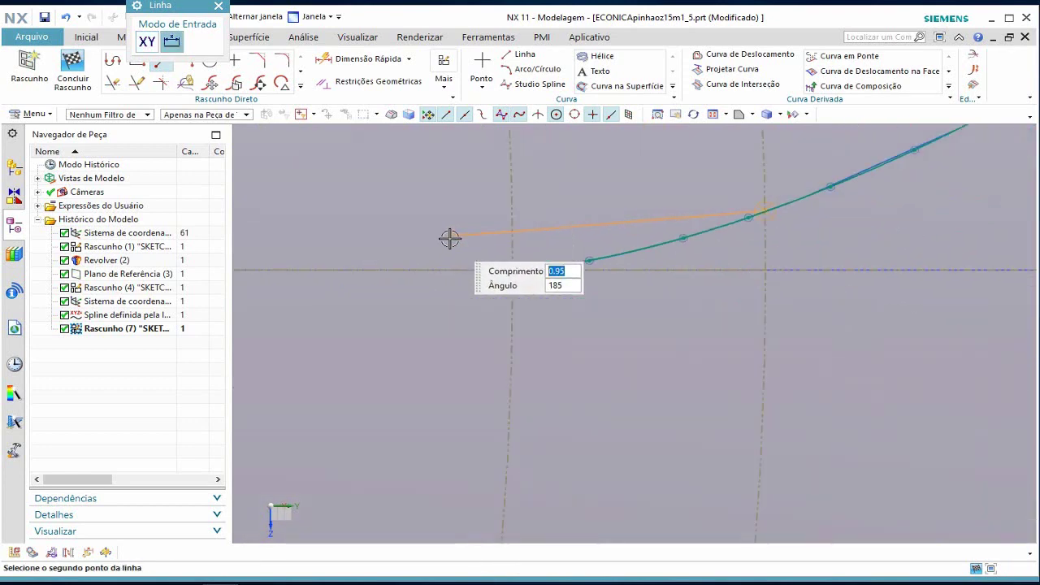
{"action": "scroll", "coordinate": [450, 237], "scroll_direction": "up", "scroll_amount": 2}
{"action": "scroll", "coordinate": [453, 236], "scroll_direction": "up", "scroll_amount": 2}
{"action": "middle_click_drag", "start_coordinate": [453, 236], "coordinate": [940, 244], "text": "shift"}
{"action": "scroll", "coordinate": [746, 197], "scroll_direction": "up", "scroll_amount": 2}
{"action": "scroll", "coordinate": [746, 197], "scroll_direction": "down", "scroll_amount": 1}
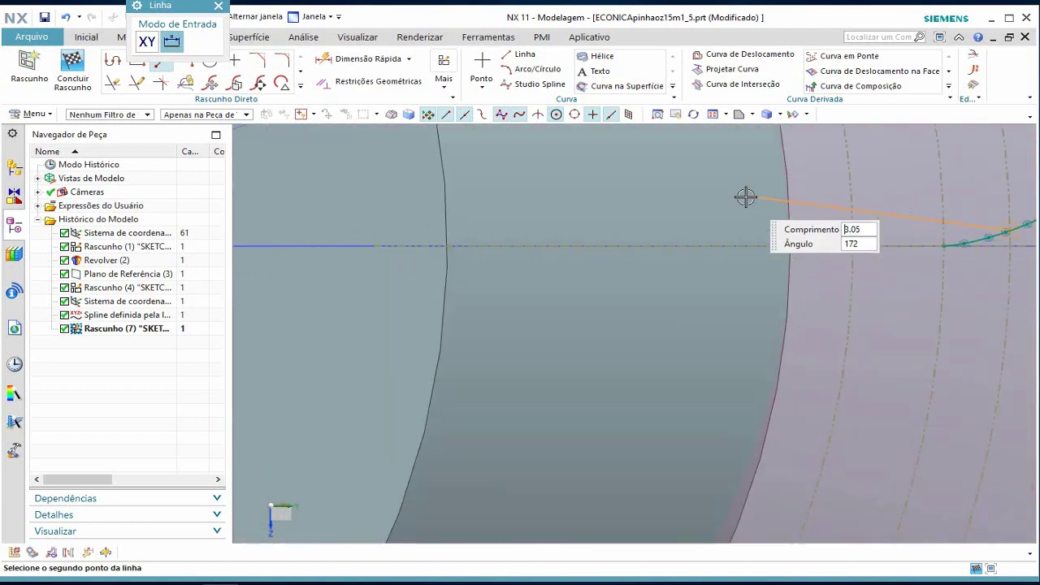
{"action": "scroll", "coordinate": [744, 198], "scroll_direction": "down", "scroll_amount": 1}
{"action": "middle_click_drag", "start_coordinate": [743, 197], "coordinate": [797, 208], "text": "shift"}
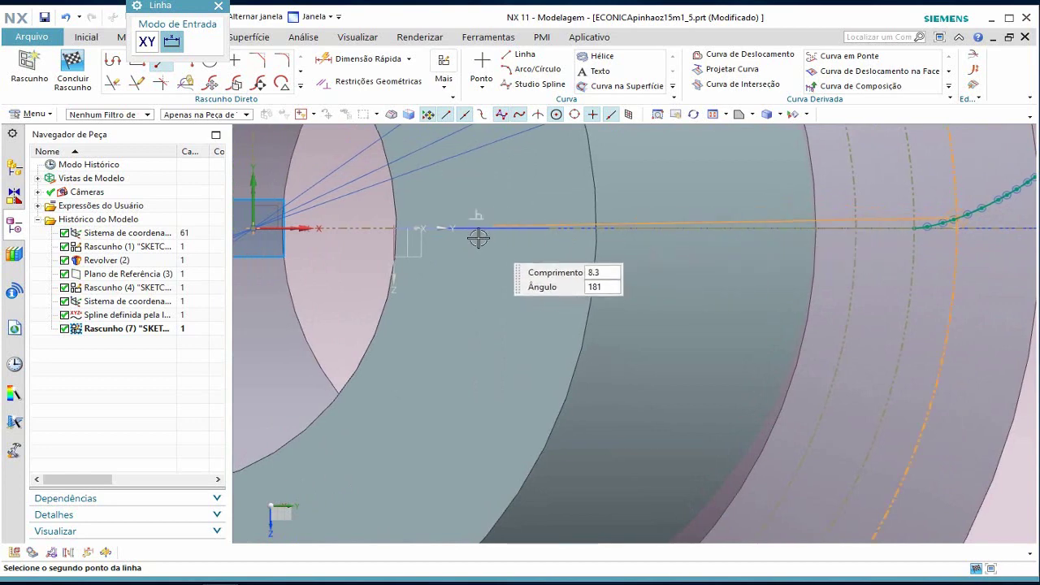
{"action": "left_click", "coordinate": [254, 229]}
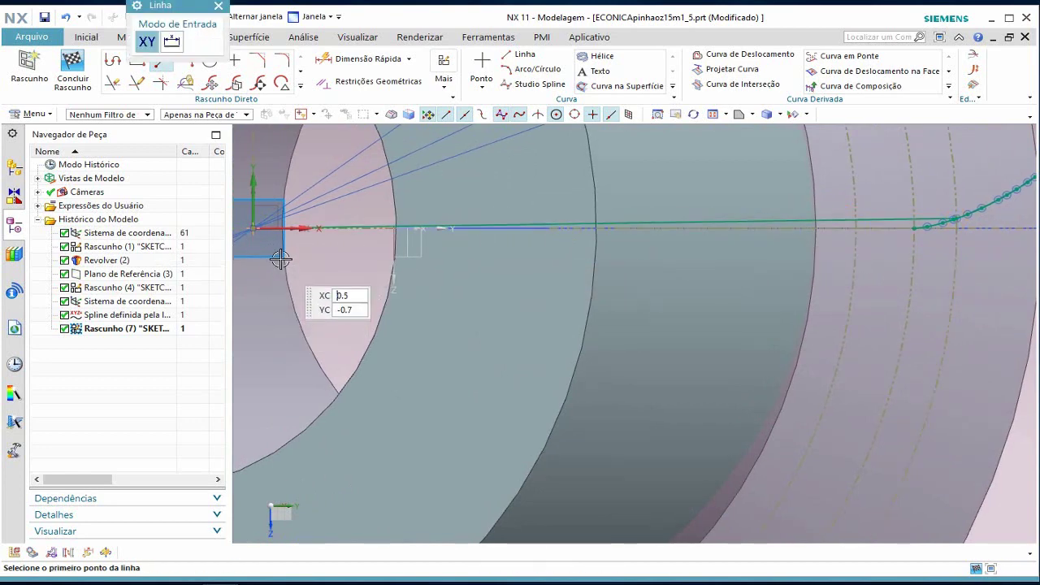
{"action": "key", "text": "Escape"}
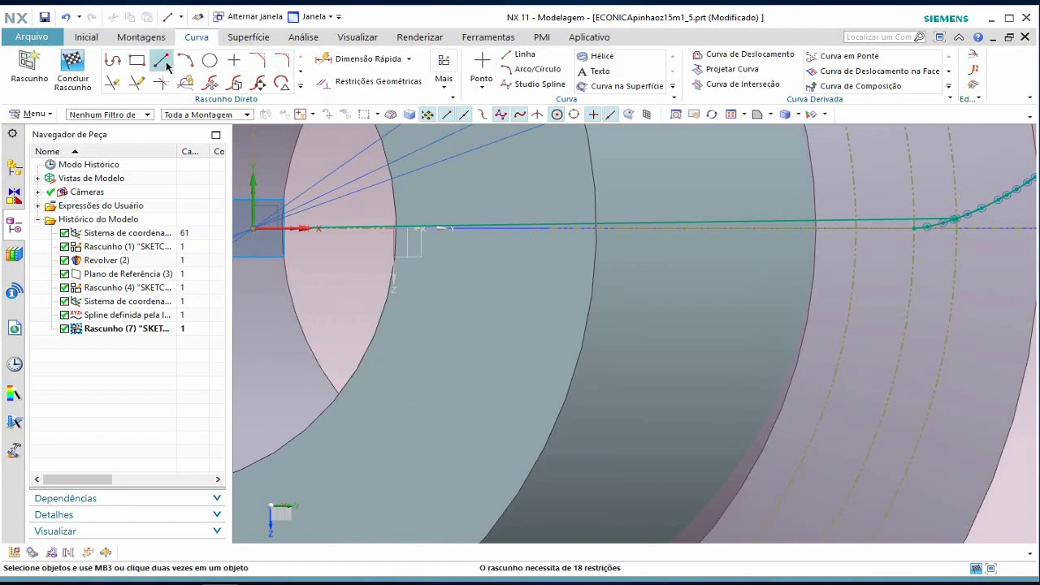
- Draw a 17-long line at 356° from the sketch centre, just below the axis
{"action": "left_click", "coordinate": [162, 63]}
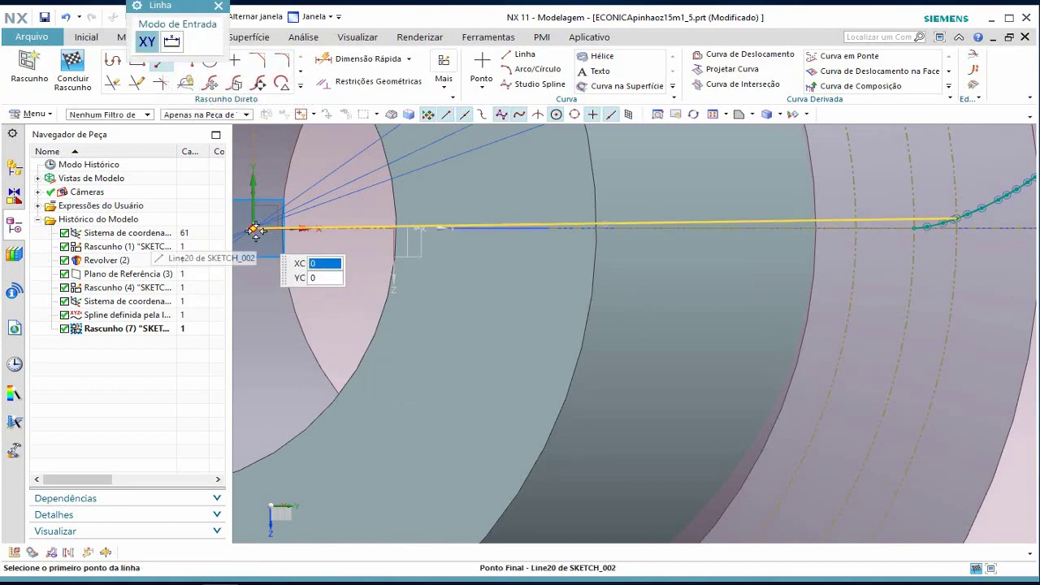
{"action": "left_click", "coordinate": [254, 228]}
{"action": "scroll", "coordinate": [1024, 276], "scroll_direction": "down", "scroll_amount": 1}
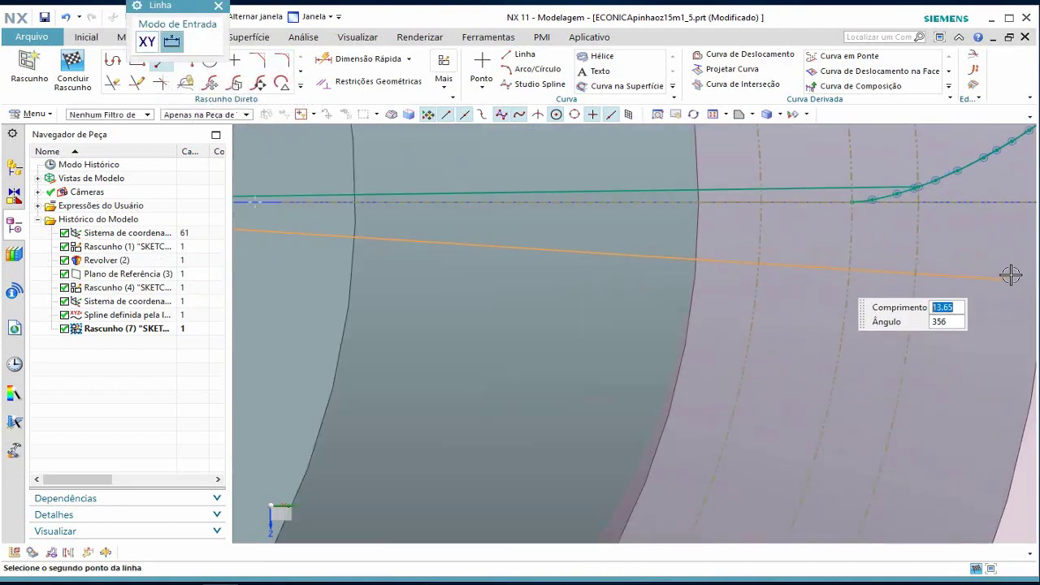
{"action": "scroll", "coordinate": [1016, 275], "scroll_direction": "down", "scroll_amount": 2}
{"action": "middle_click_drag", "start_coordinate": [1010, 275], "coordinate": [687, 276], "text": "shift"}
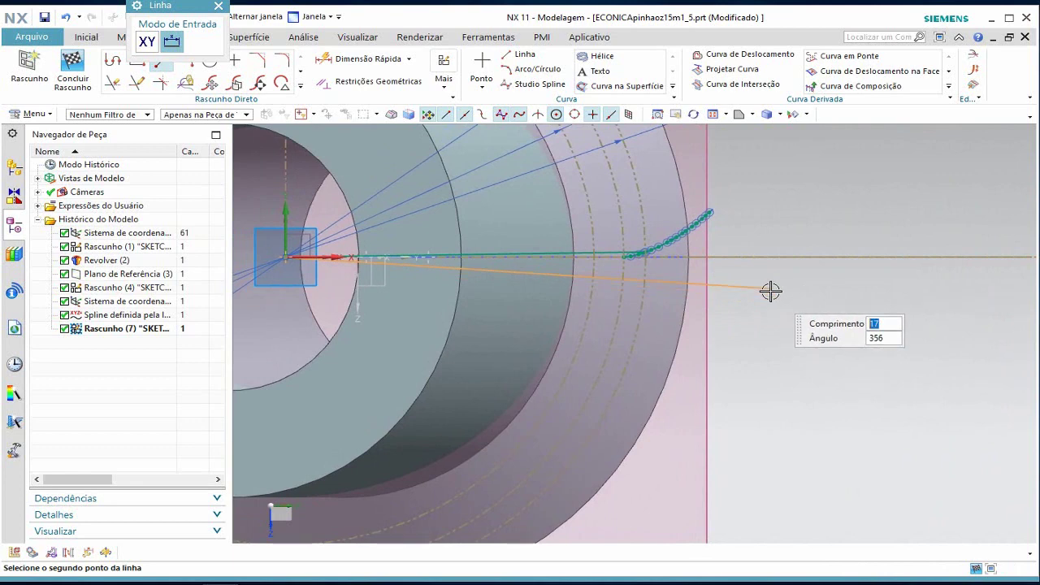
{"action": "left_click", "coordinate": [769, 297]}
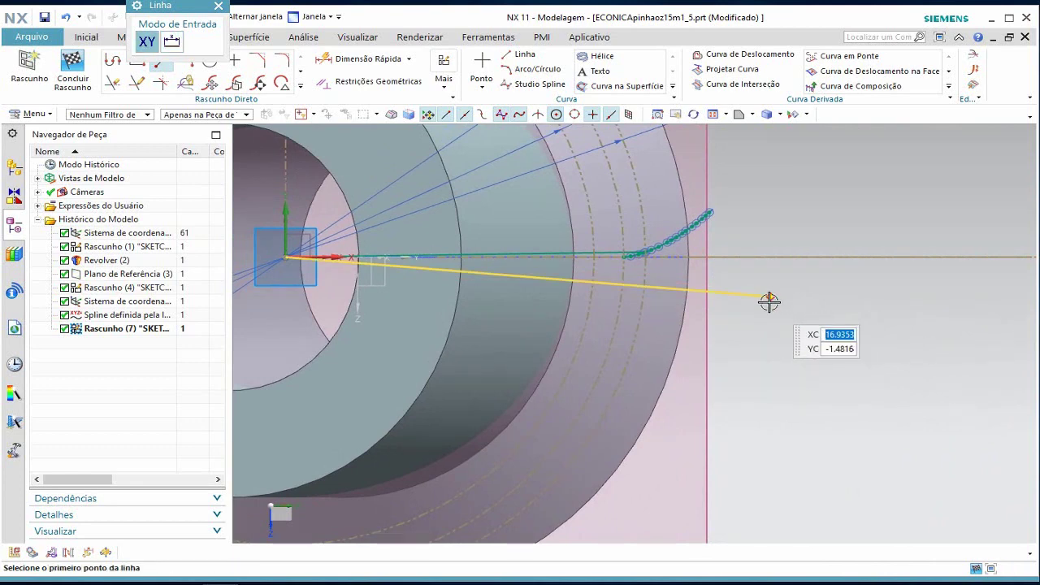
{"action": "key", "text": "Escape"}
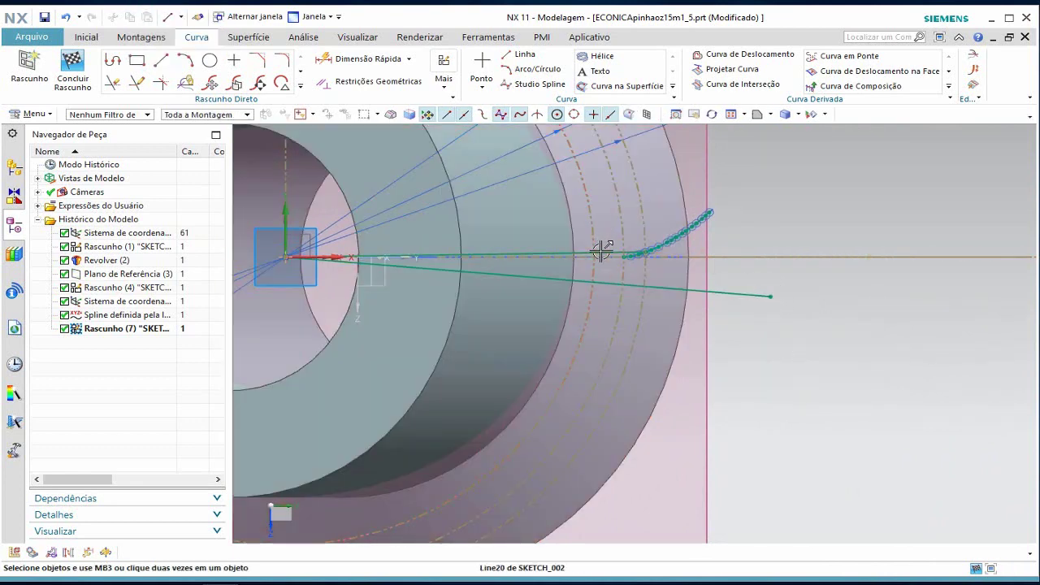
- Convert the angled line Line21 into a dashed reference line
{"action": "left_click", "coordinate": [599, 254]}
{"action": "left_click", "coordinate": [691, 213]}
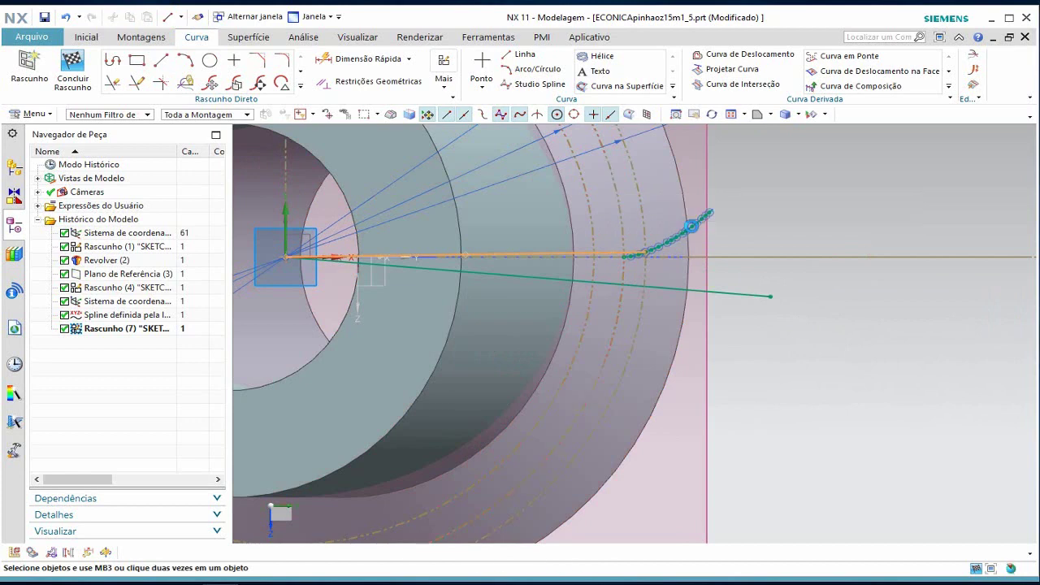
{"action": "left_click", "coordinate": [723, 294]}
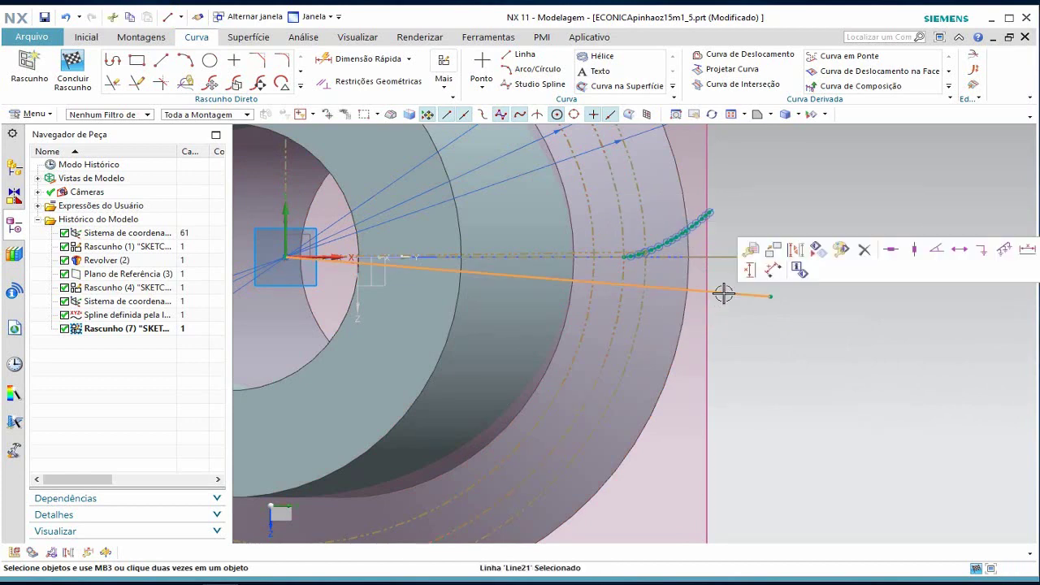
{"action": "left_click", "coordinate": [795, 250]}
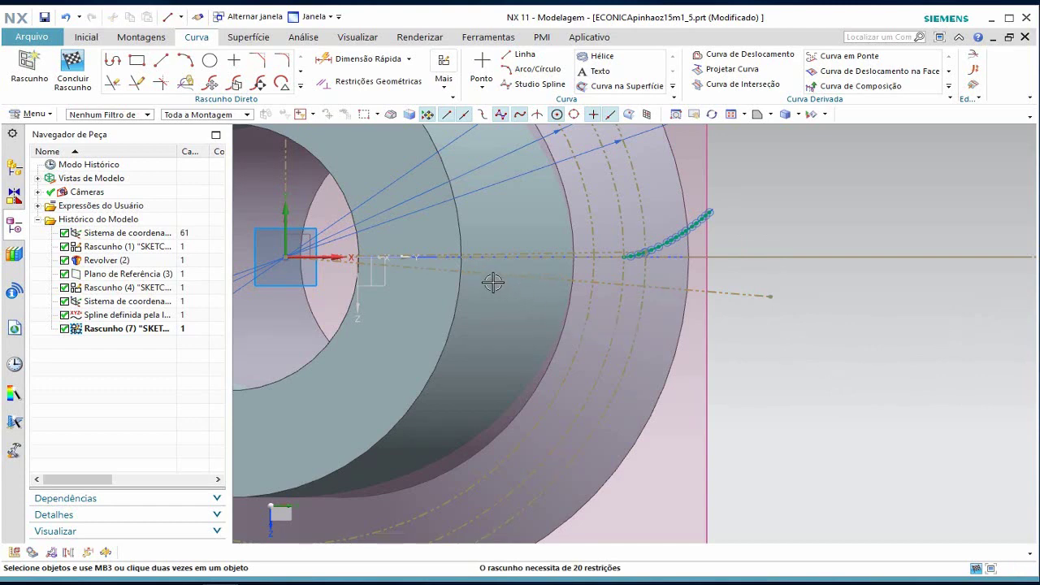
{"action": "left_click", "coordinate": [163, 66]}
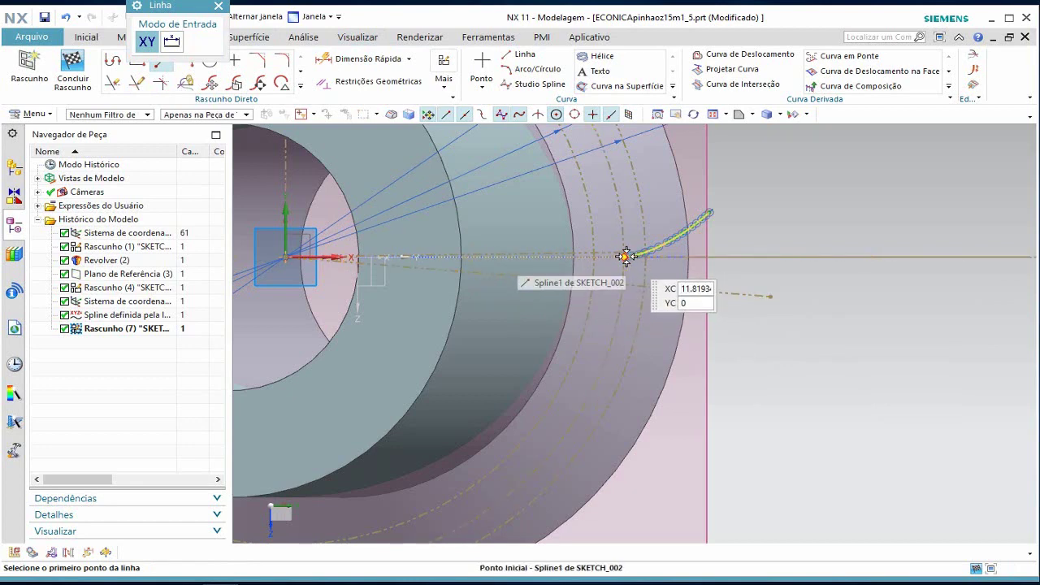
- Draw a short horizontal line outward from the spline's start point and convert it to reference
{"action": "left_click", "coordinate": [785, 260]}
{"action": "key", "text": "Escape"}
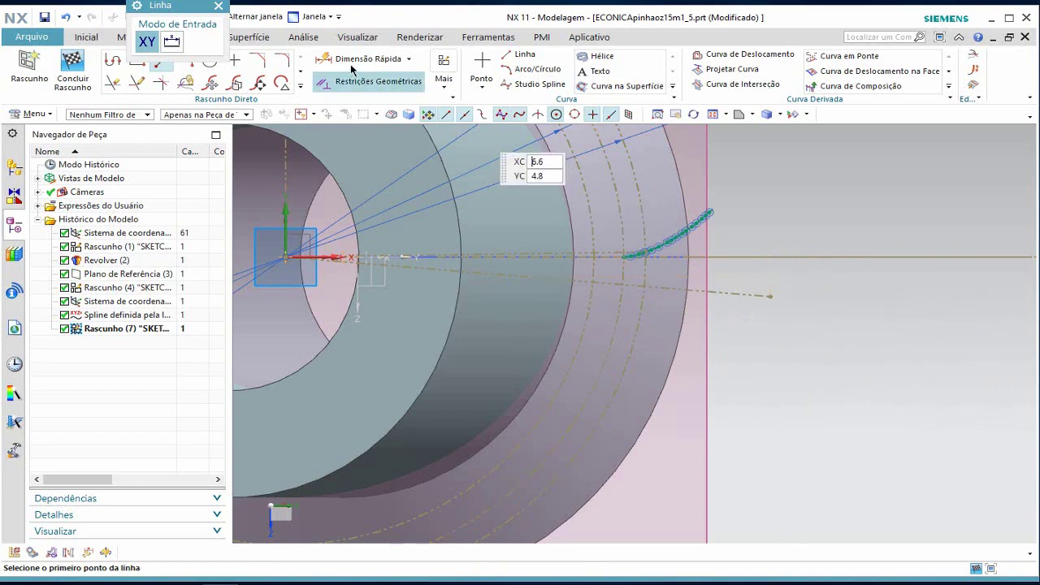
{"action": "left_click", "coordinate": [161, 62]}
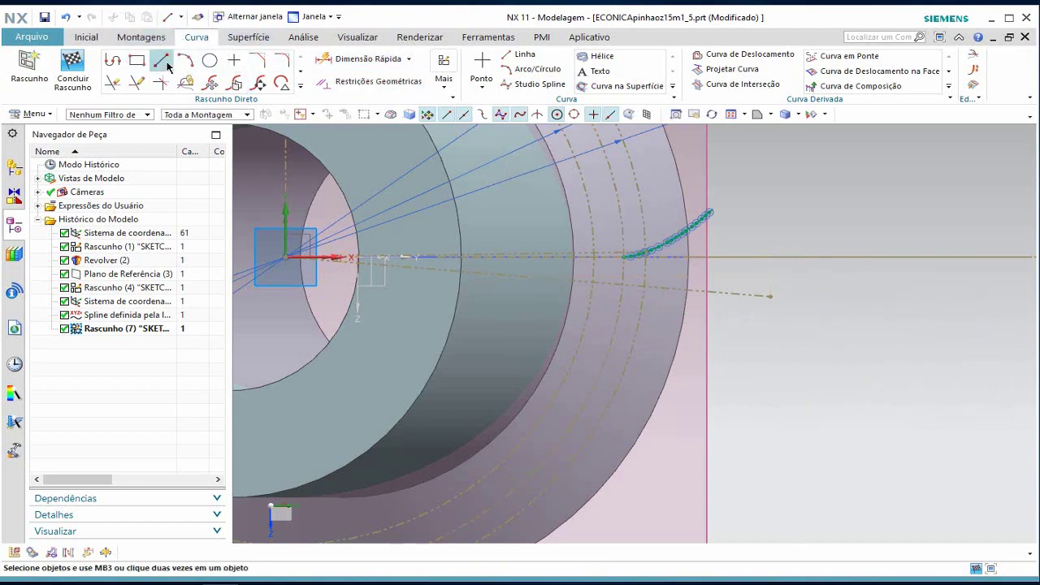
{"action": "left_click", "coordinate": [161, 62]}
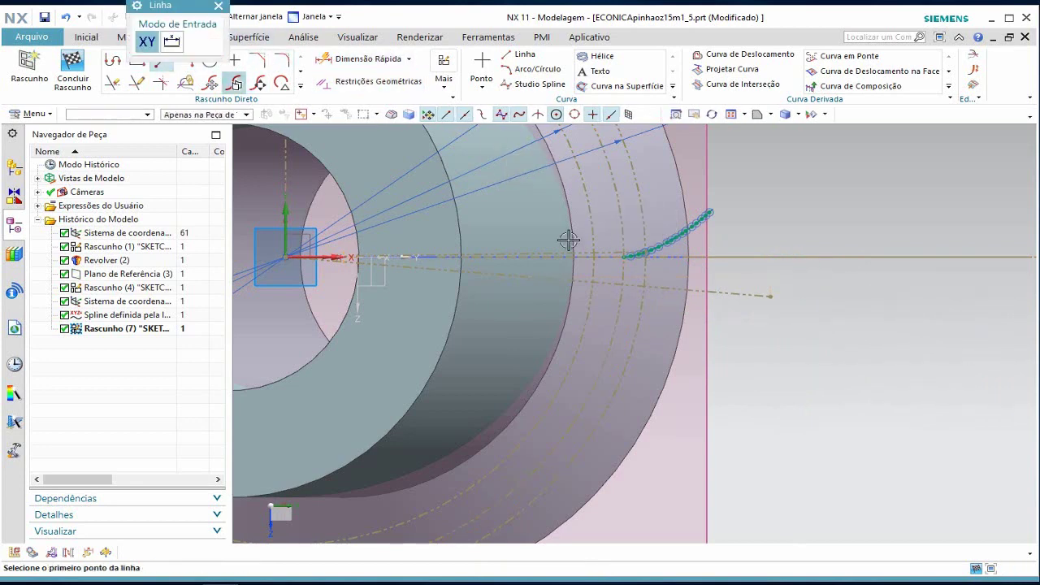
{"action": "left_click", "coordinate": [625, 257]}
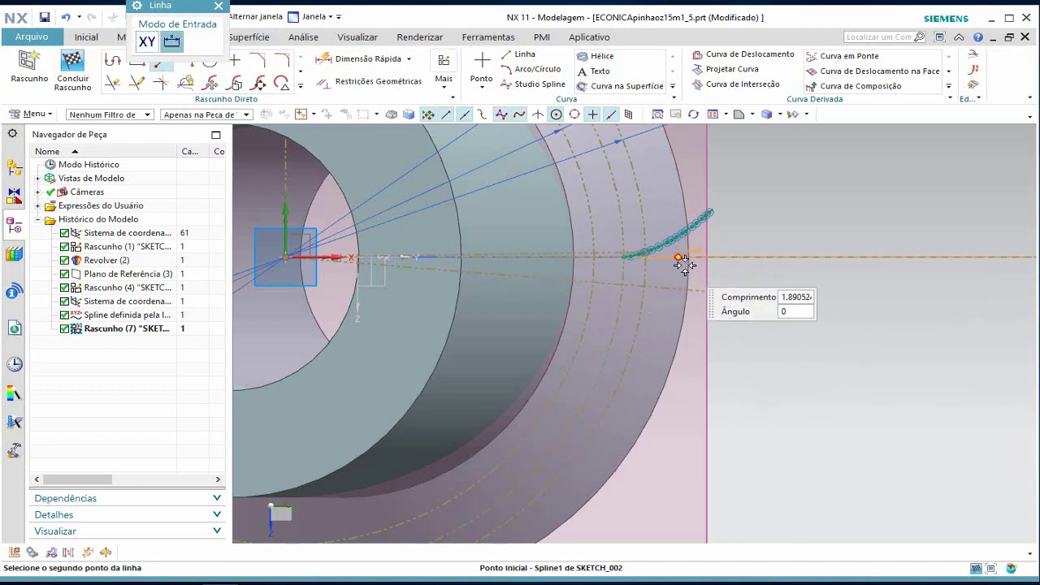
{"action": "left_click", "coordinate": [755, 257]}
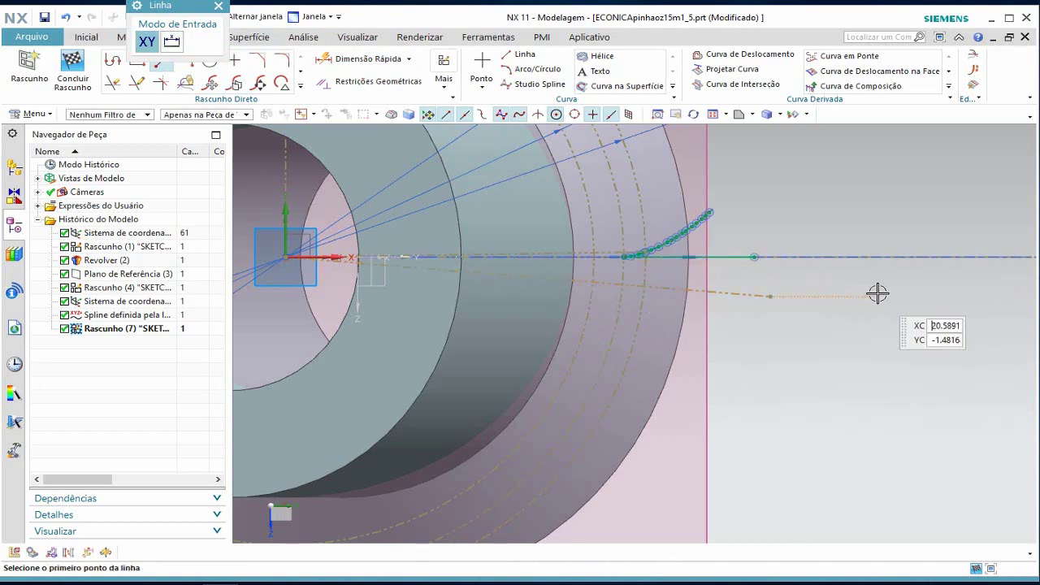
{"action": "key", "text": "Escape"}
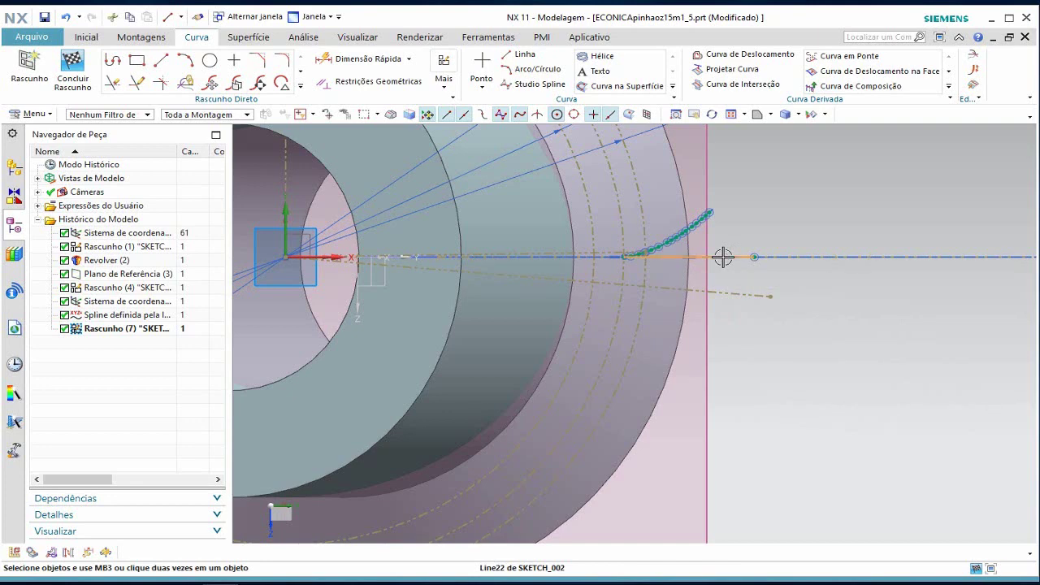
{"action": "left_click", "coordinate": [723, 257]}
{"action": "left_click", "coordinate": [790, 214]}
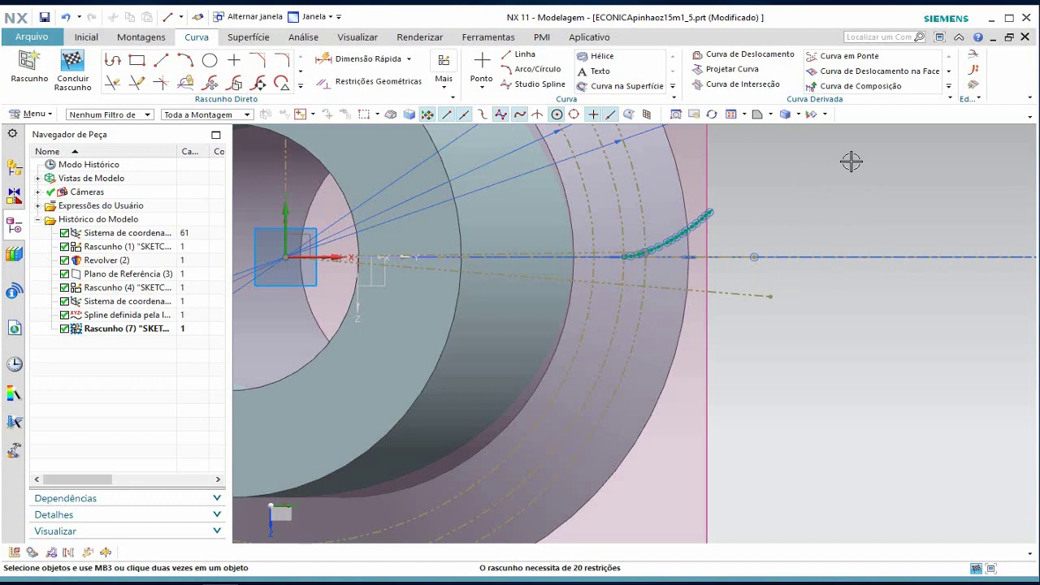
- Add angular dimension p30 between the reference line and flank line, driven by mavp
{"action": "left_click", "coordinate": [327, 59]}
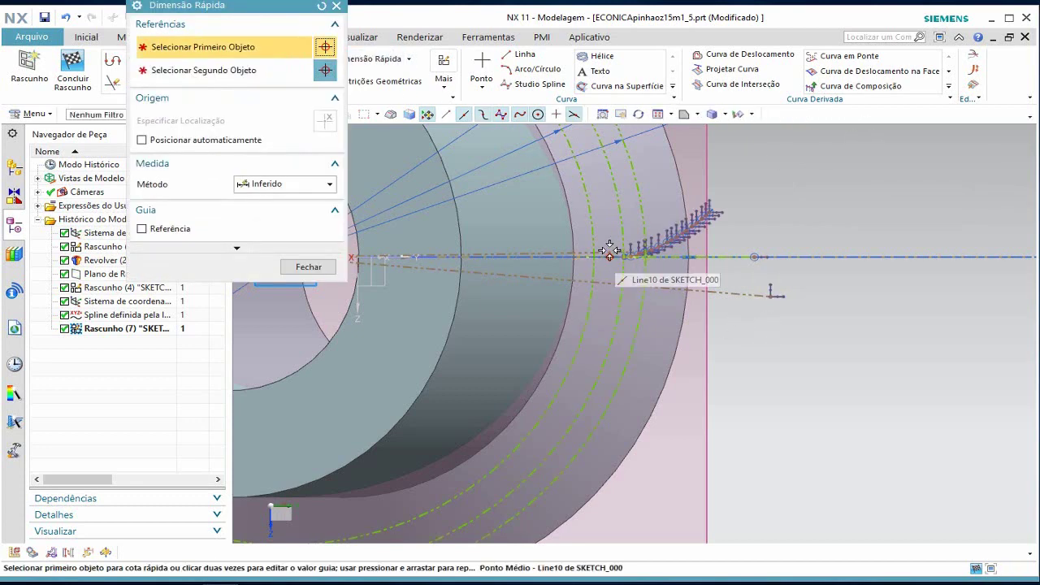
{"action": "left_click", "coordinate": [551, 253]}
{"action": "left_click", "coordinate": [551, 253]}
{"action": "left_click", "coordinate": [731, 293]}
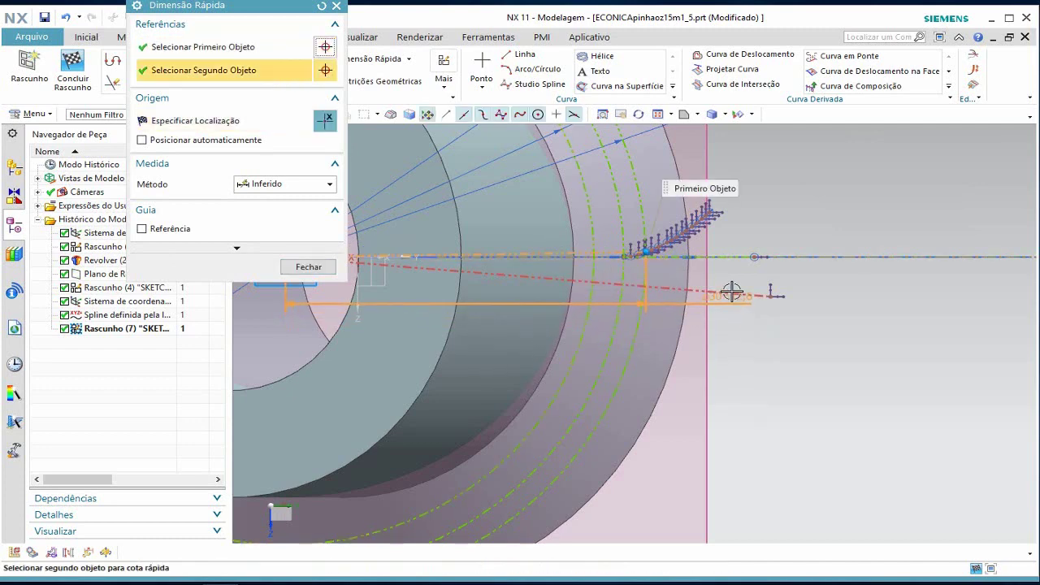
{"action": "left_click", "coordinate": [880, 284]}
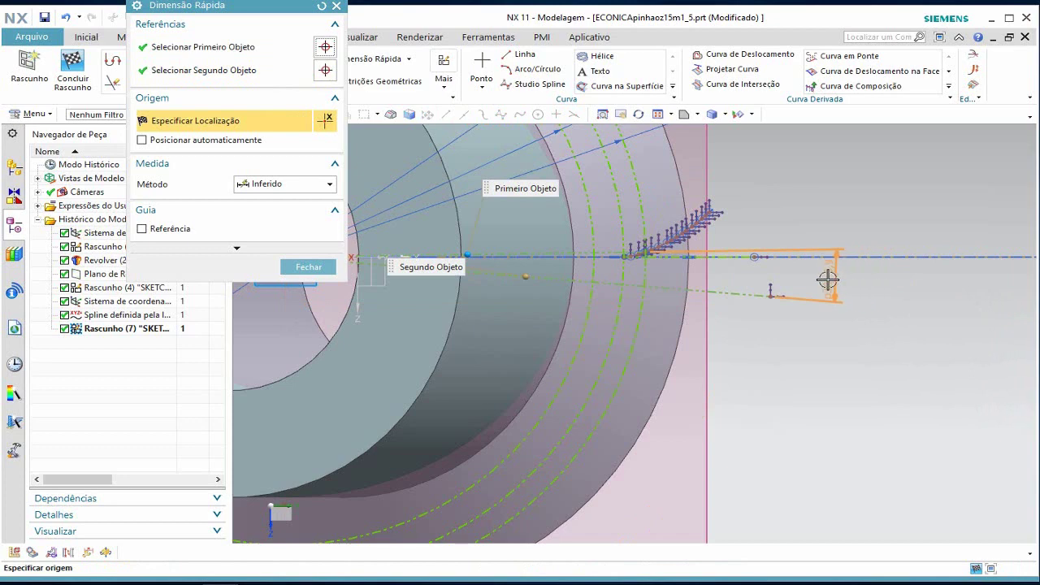
{"action": "left_click", "coordinate": [833, 306]}
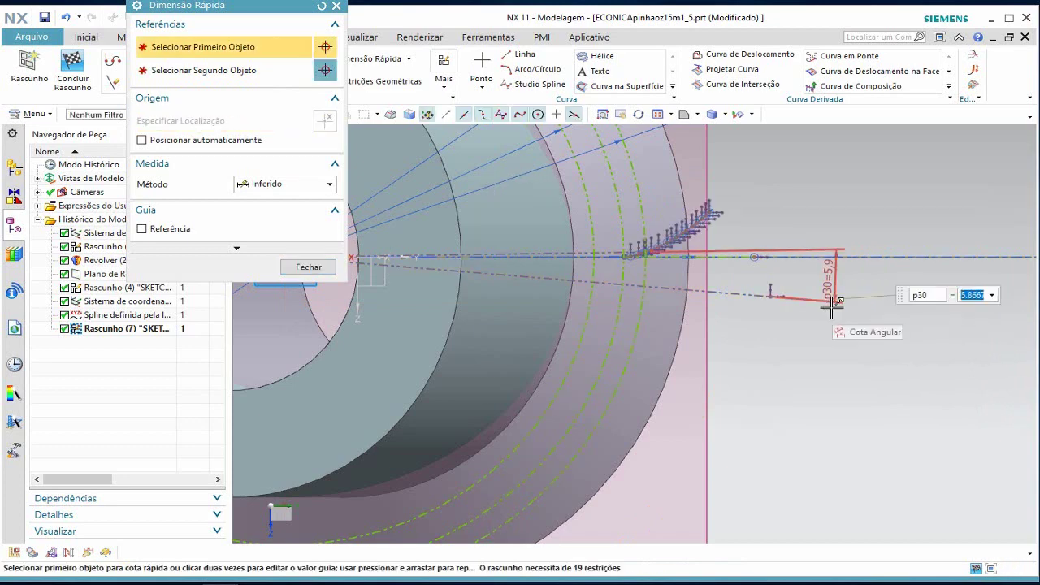
{"action": "type", "text": "m"}
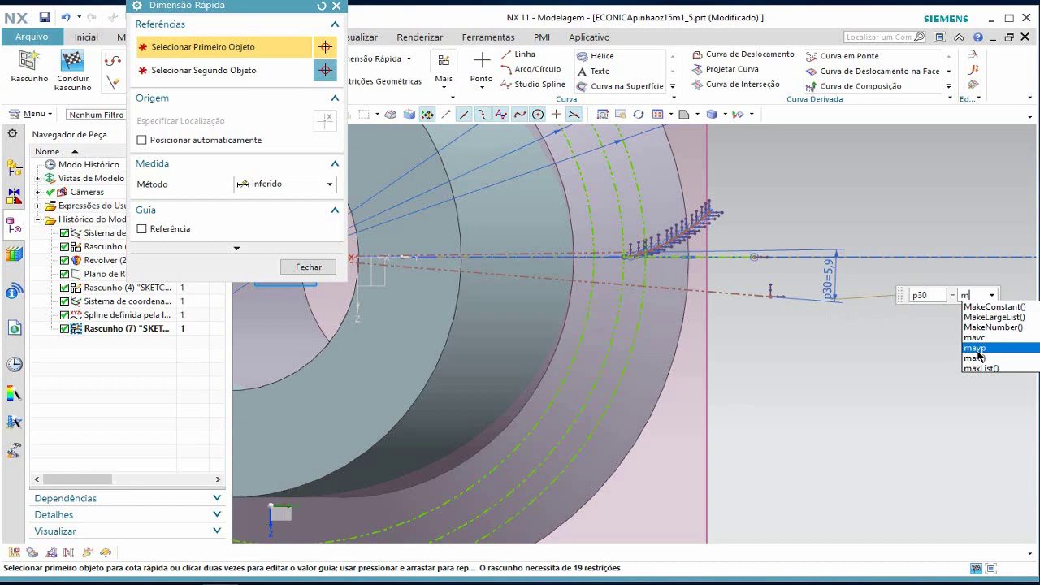
{"action": "left_click", "coordinate": [978, 352]}
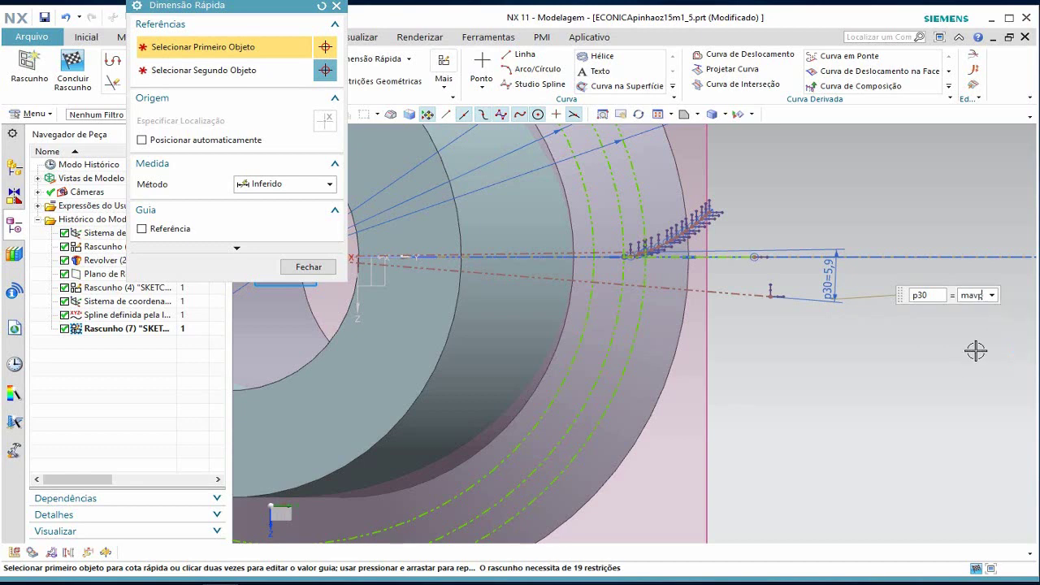
{"action": "key", "text": "Return"}
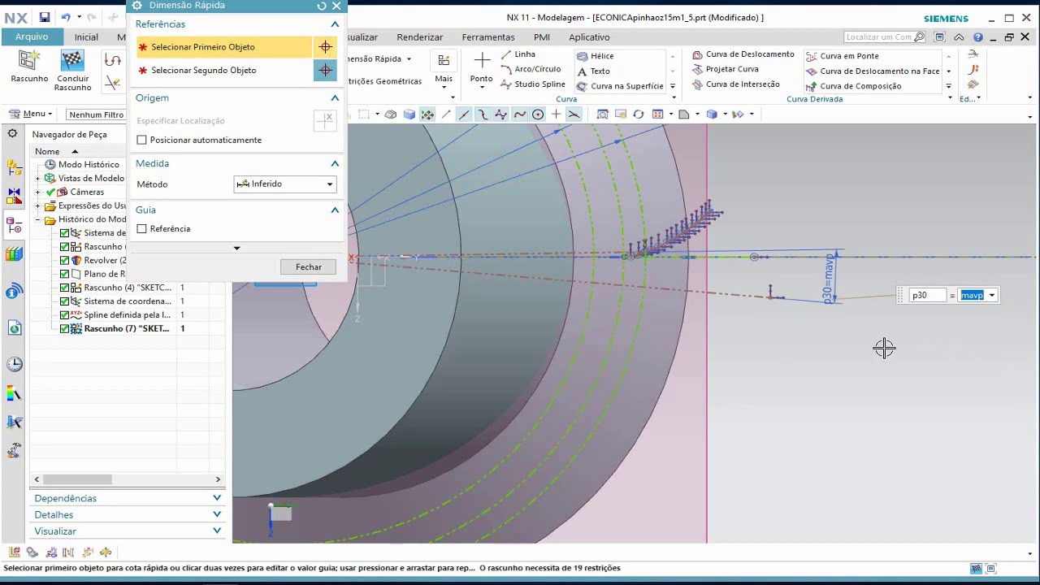
{"action": "key", "text": "Escape"}
{"action": "key", "text": "Escape"}
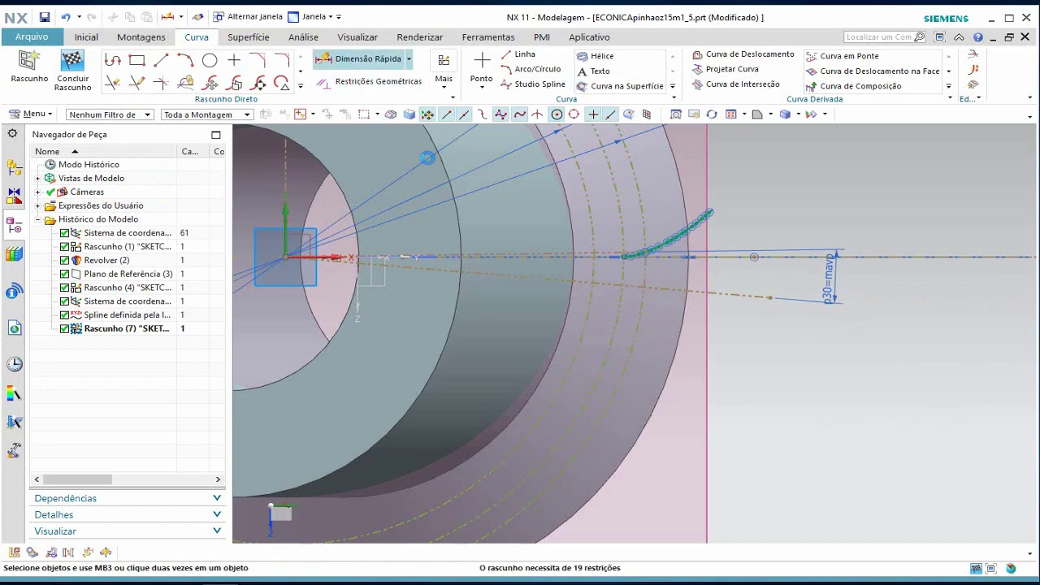
- Add angular dimension p31 at 5.1° and reopen it for editing
{"action": "left_click", "coordinate": [358, 58]}
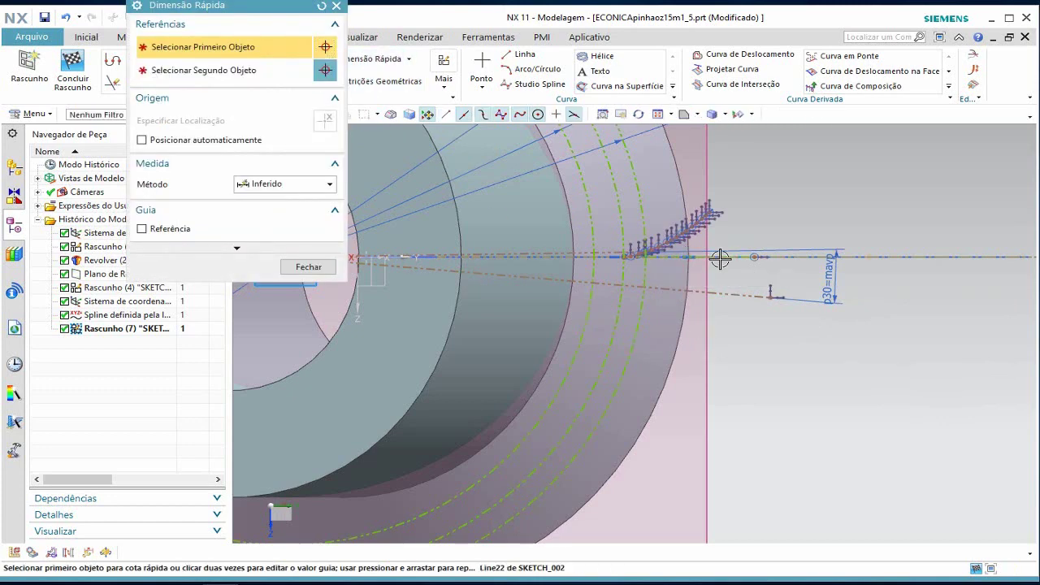
{"action": "left_click", "coordinate": [754, 257]}
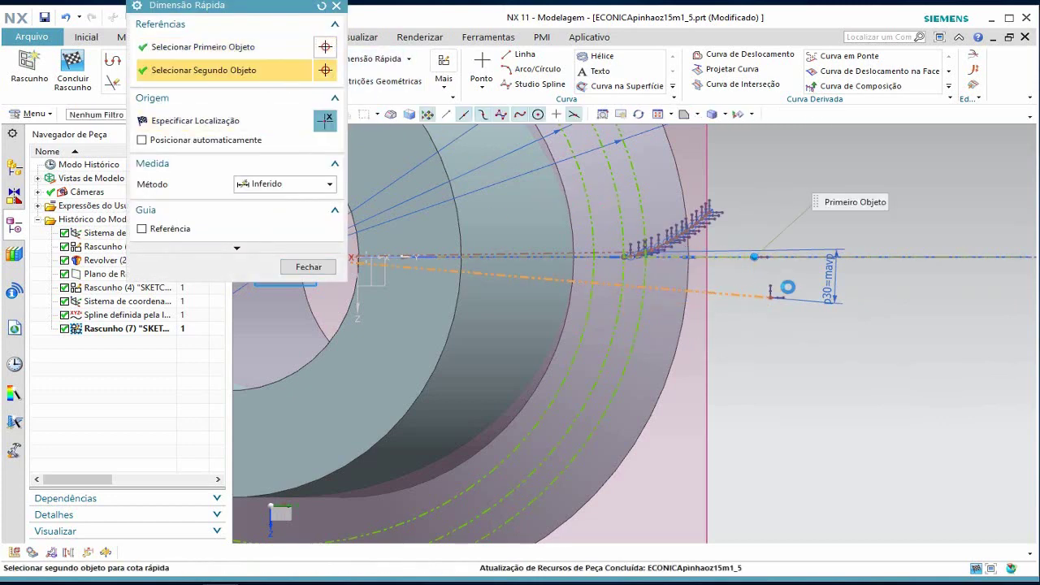
{"action": "left_click", "coordinate": [783, 291]}
{"action": "left_click", "coordinate": [802, 280]}
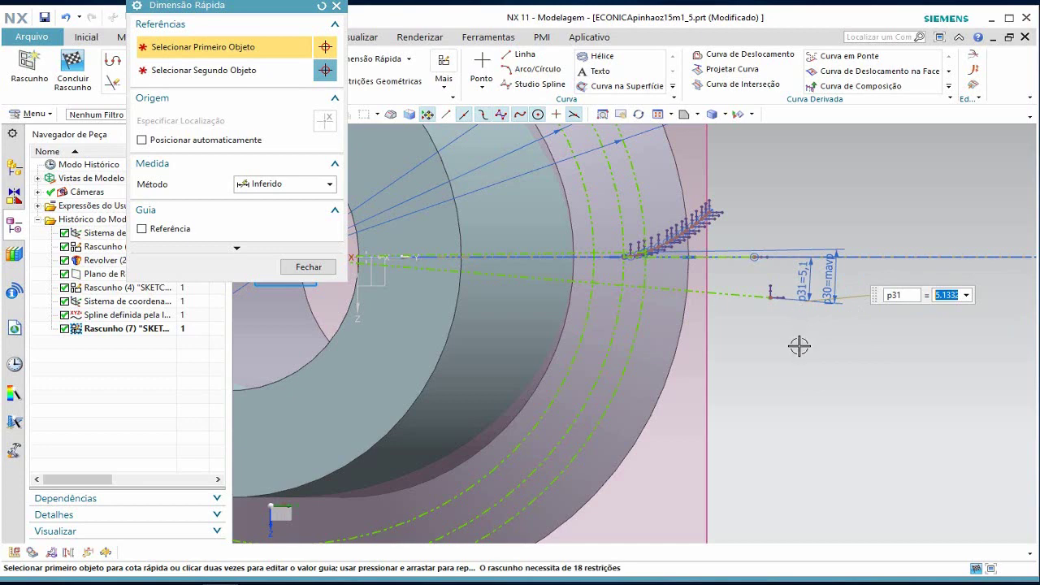
{"action": "left_click", "coordinate": [306, 266]}
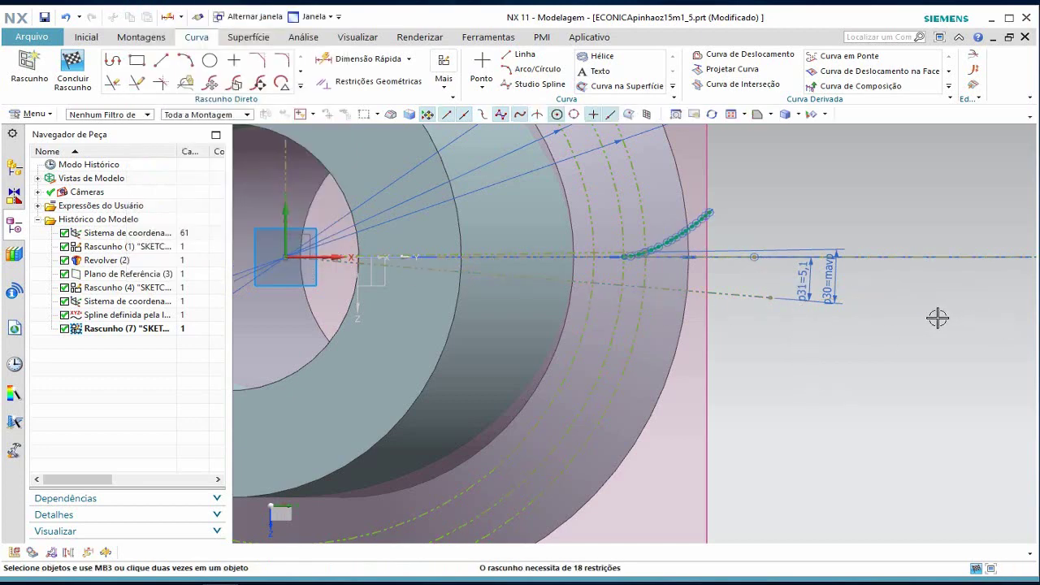
{"action": "double_click", "coordinate": [801, 276]}
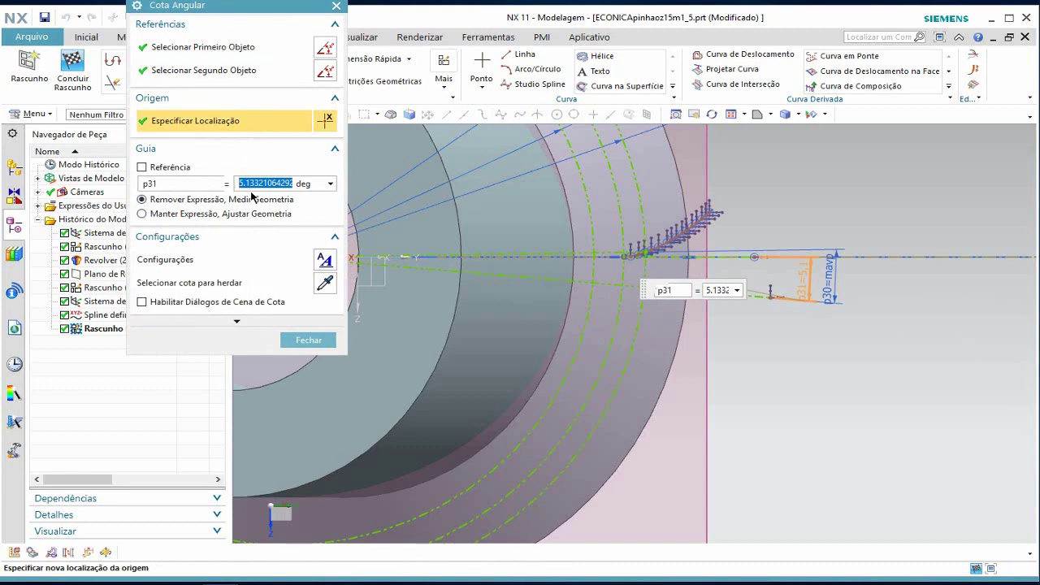
- Close the p31 angle edit unchanged at 5.1 and reveal more sketch curve tools
{"action": "middle_click", "coordinate": [252, 197]}
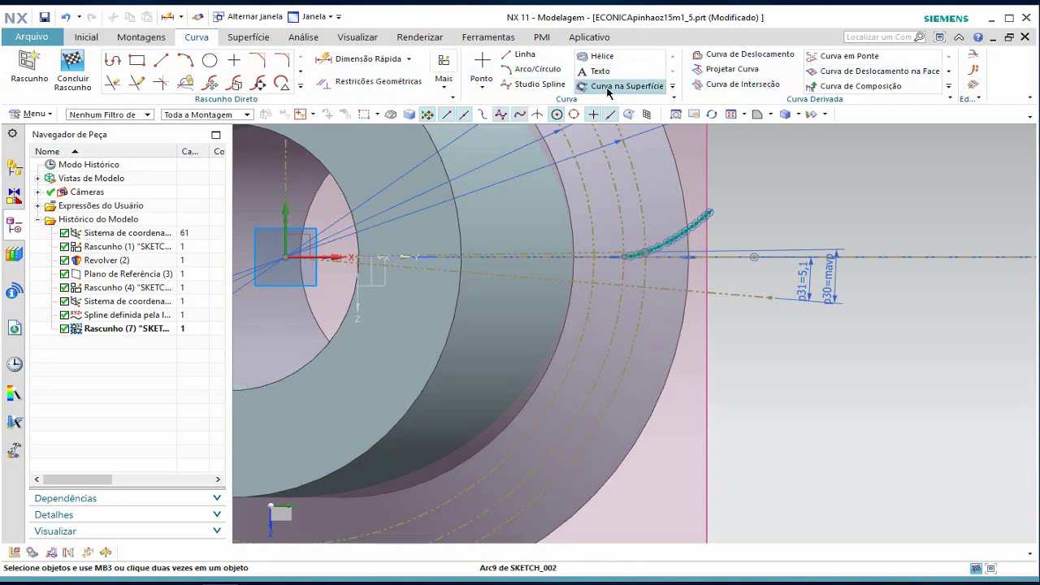
{"action": "left_click", "coordinate": [301, 73]}
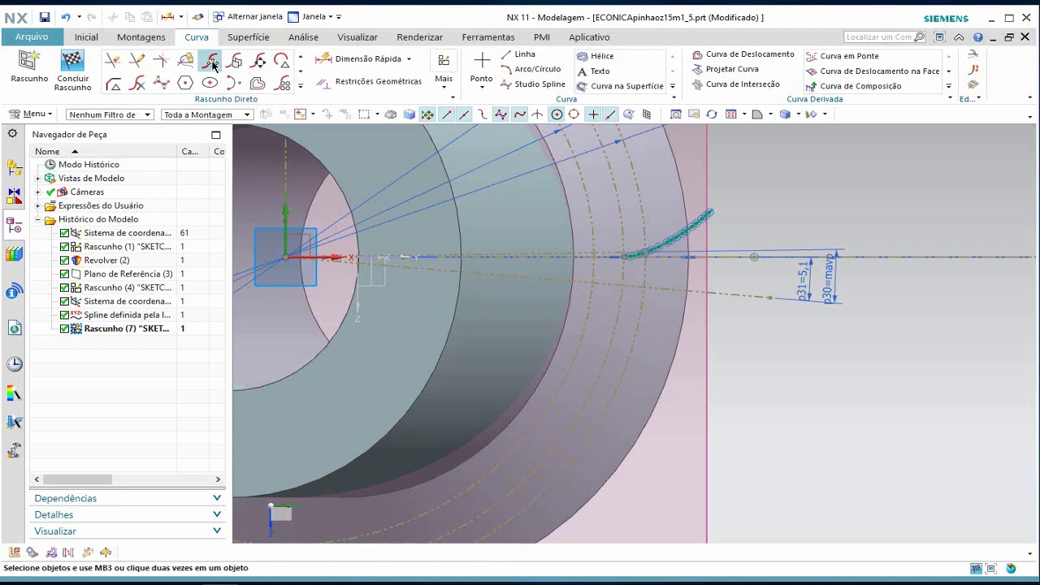
- Try rotating the spline 5.133211° about the arc centre, then cancel the attempt
{"action": "left_click", "coordinate": [211, 62]}
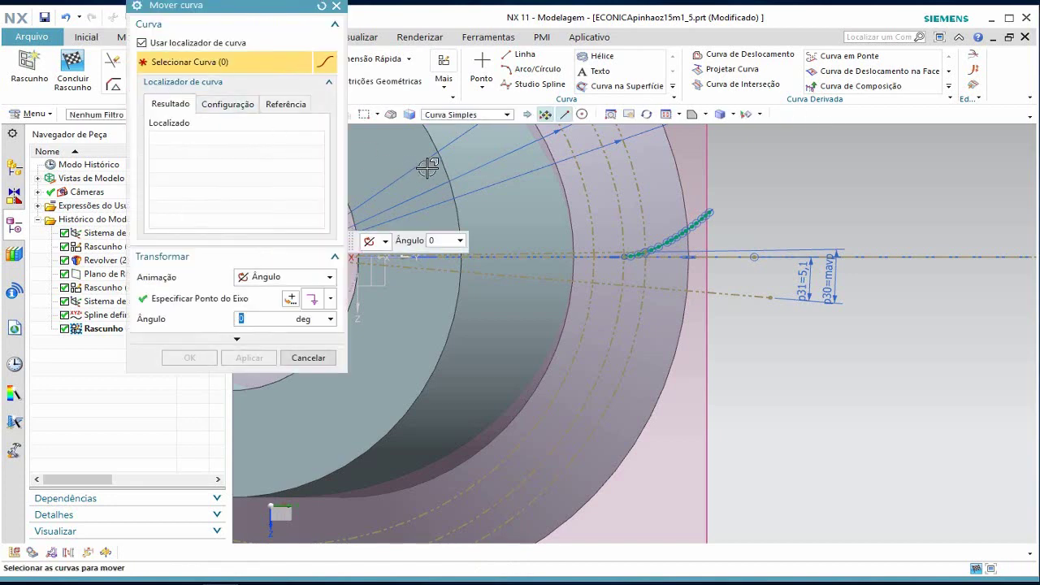
{"action": "left_click", "coordinate": [669, 241]}
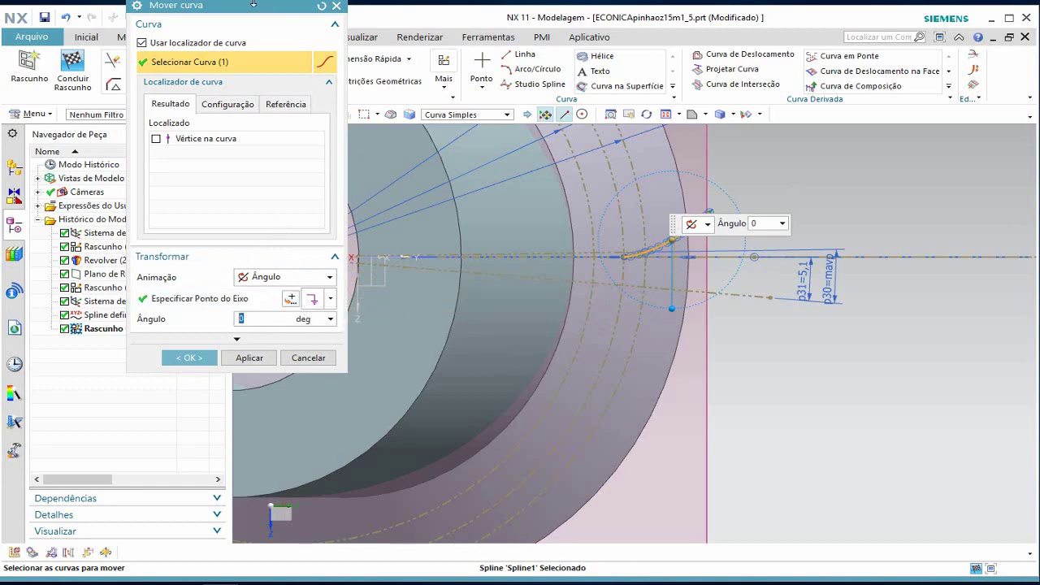
{"action": "mouse_move", "coordinate": [255, 6]}
{"action": "left_mouse_down"}
{"action": "mouse_move", "coordinate": [459, 61]}
{"action": "mouse_move", "coordinate": [691, 83]}
{"action": "mouse_move", "coordinate": [208, 113]}
{"action": "mouse_move", "coordinate": [137, 132]}
{"action": "mouse_move", "coordinate": [562, 133]}
{"action": "mouse_move", "coordinate": [565, 101]}
{"action": "left_mouse_up"}
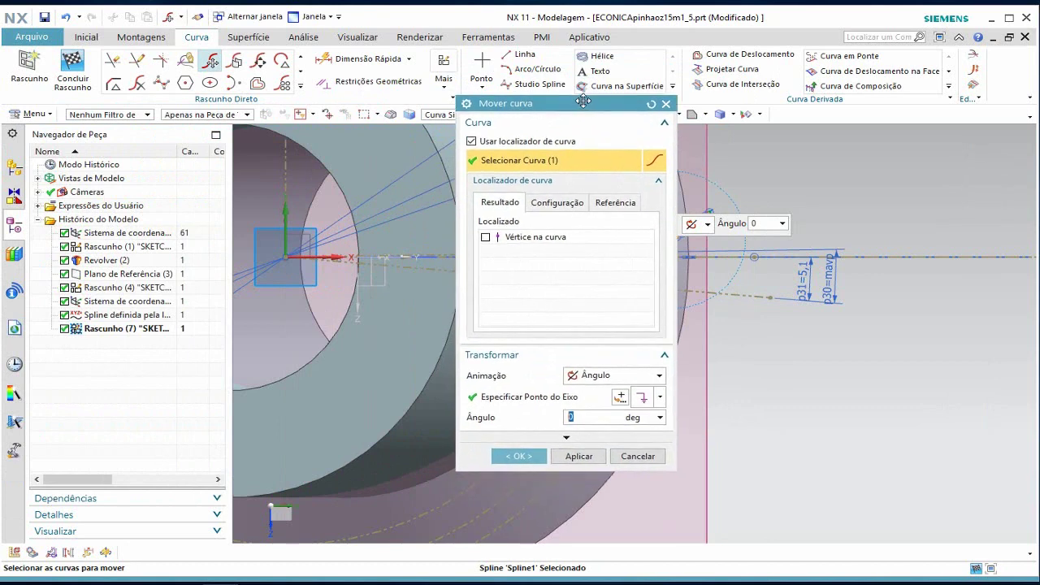
{"action": "middle_click", "coordinate": [620, 402]}
{"action": "left_click", "coordinate": [481, 62]}
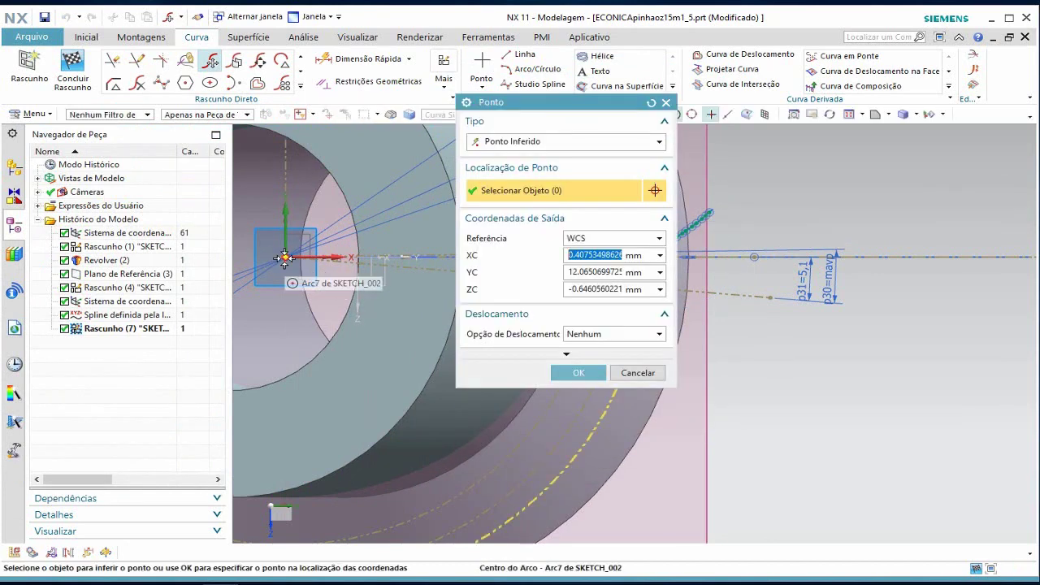
{"action": "left_click", "coordinate": [286, 258]}
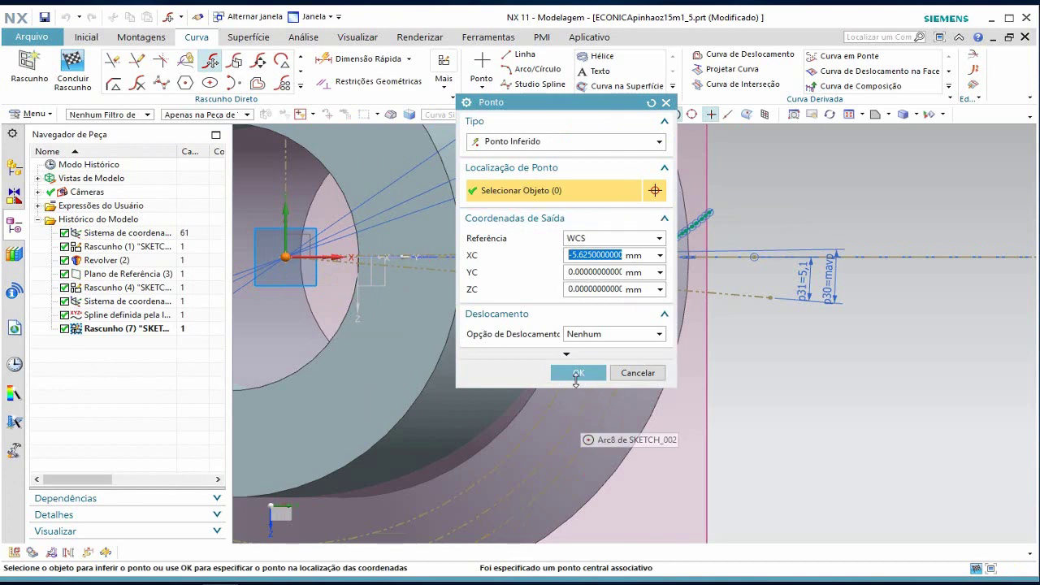
{"action": "left_click", "coordinate": [578, 373]}
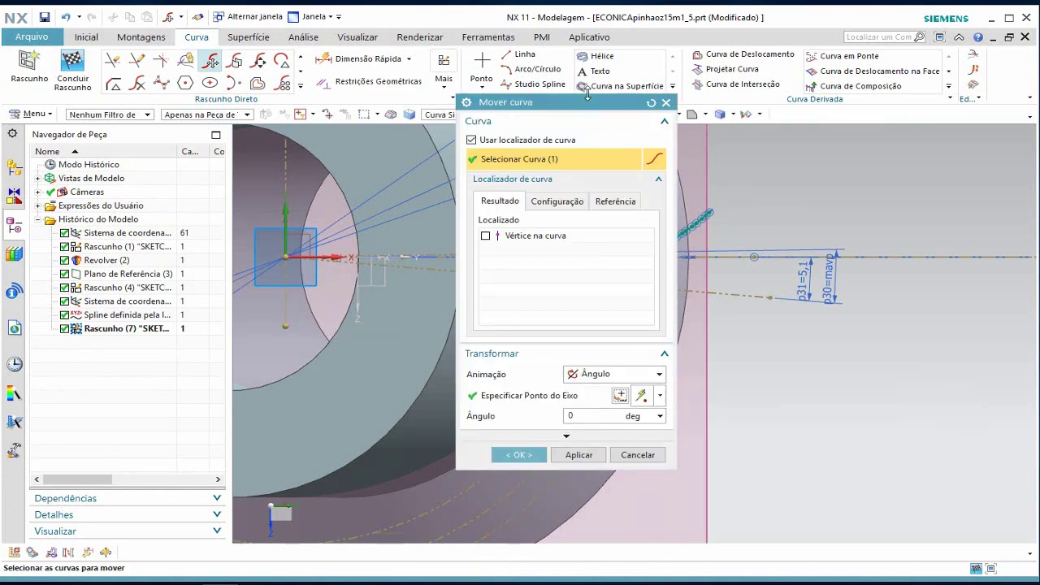
{"action": "left_click_drag", "start_coordinate": [566, 104], "coordinate": [295, 102]}
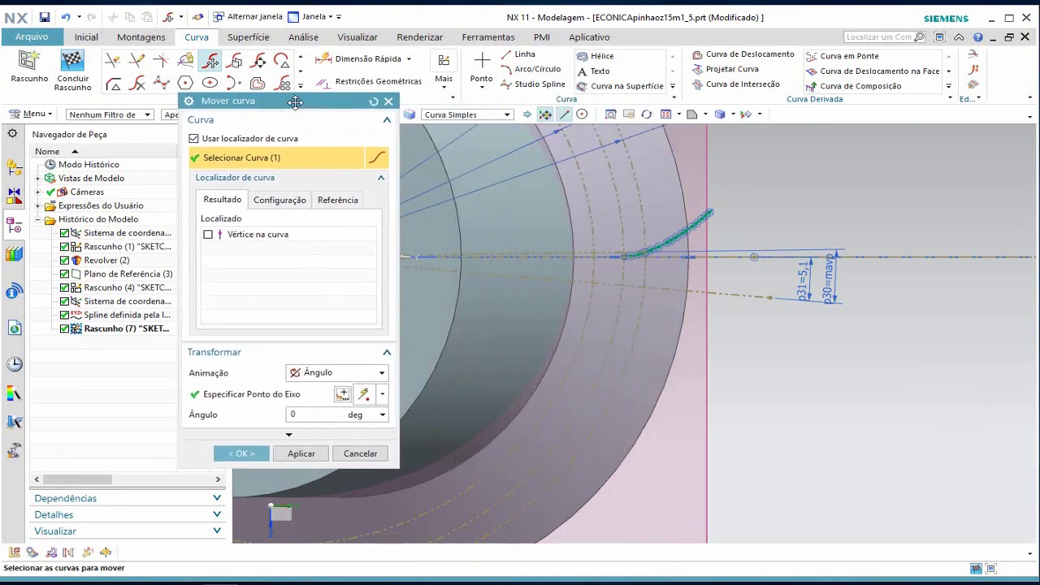
{"action": "left_click", "coordinate": [302, 416]}
{"action": "type", "text": "5.133211"}
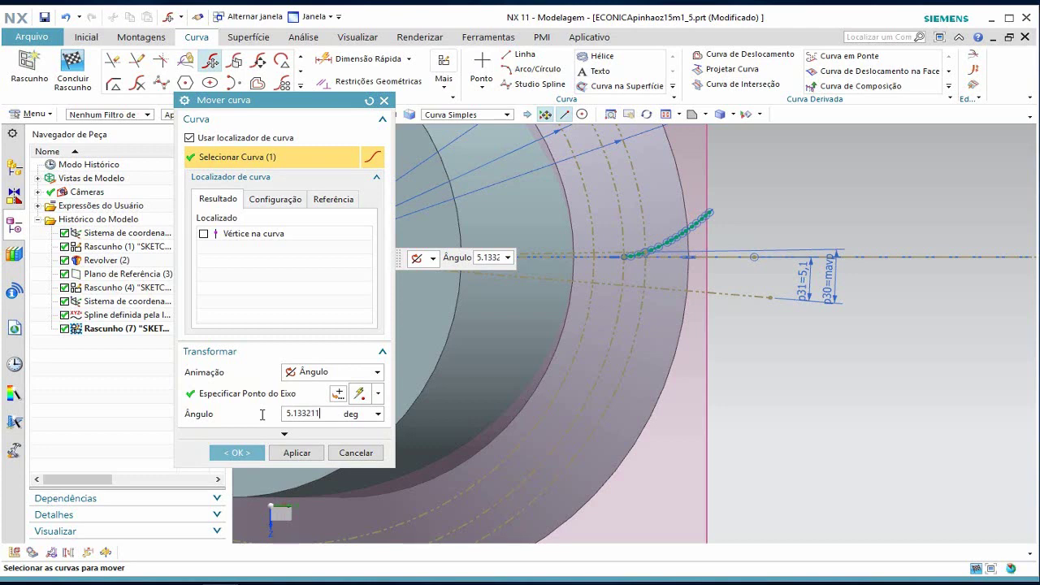
{"action": "key", "text": "Return"}
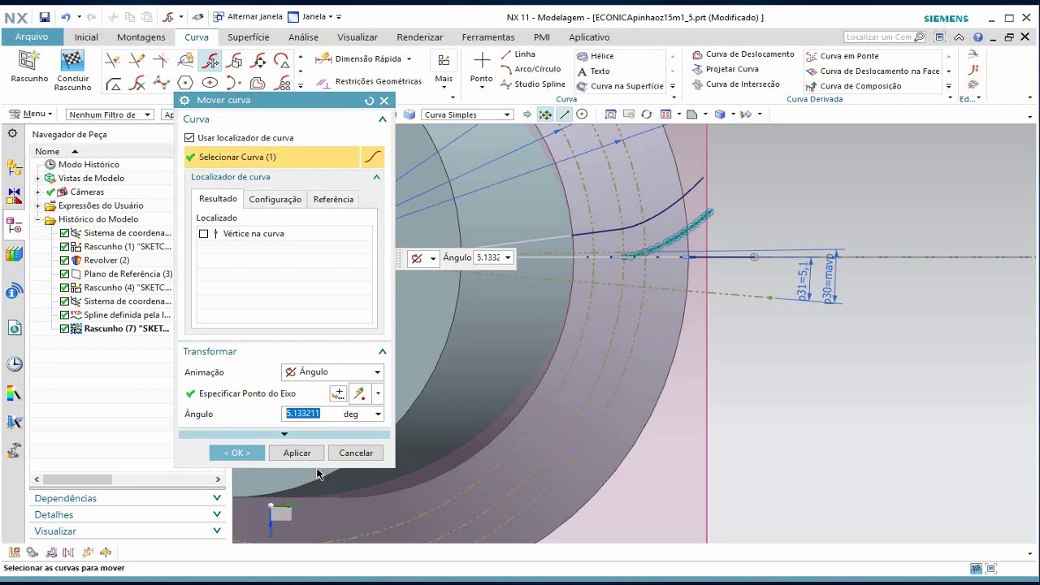
{"action": "left_click", "coordinate": [355, 453]}
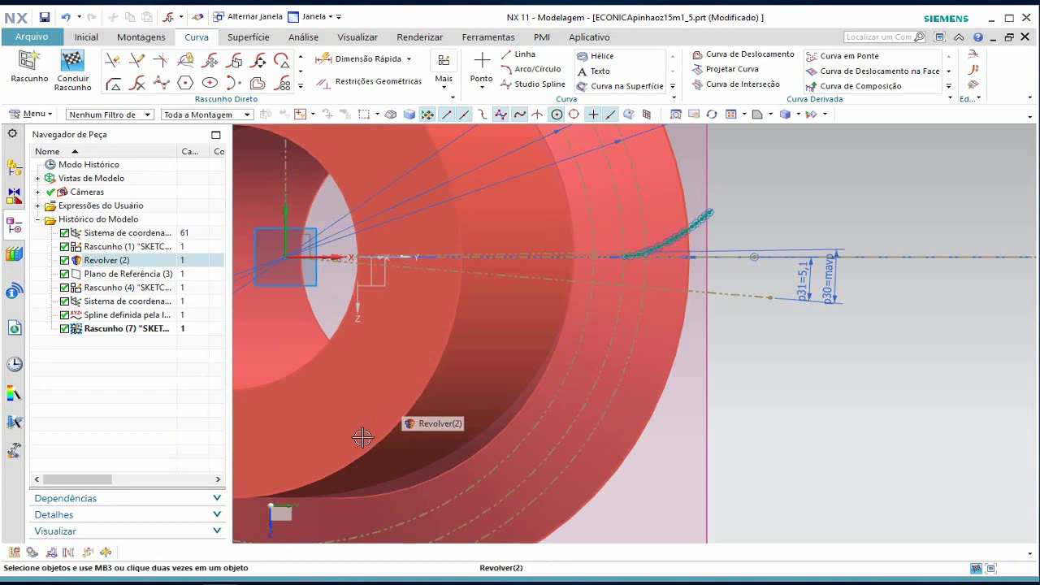
- Restart the curve rotation with the origin pivot and a 5.133211° angle
{"action": "left_click", "coordinate": [209, 65]}
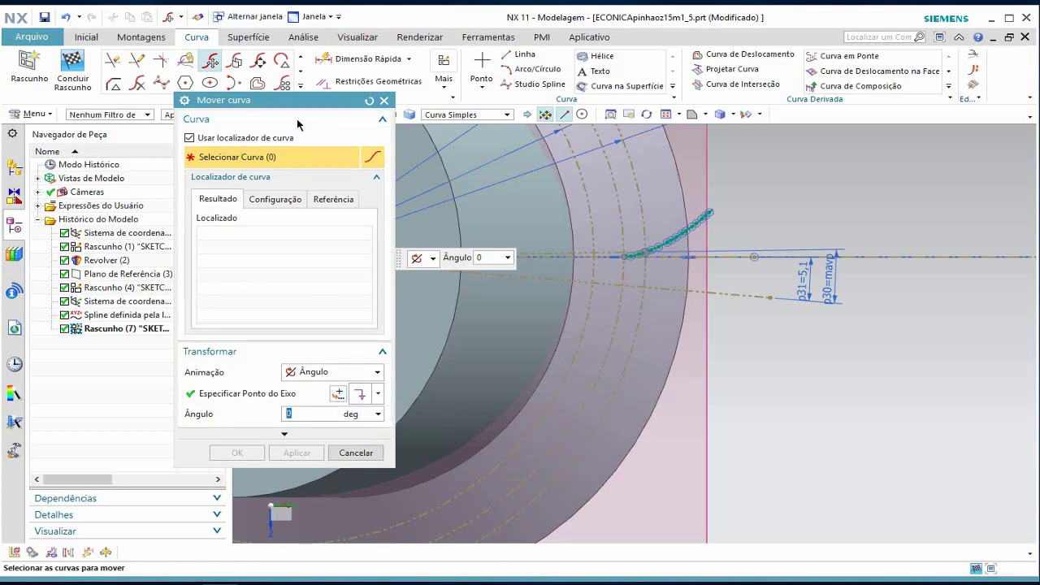
{"action": "left_click", "coordinate": [339, 396]}
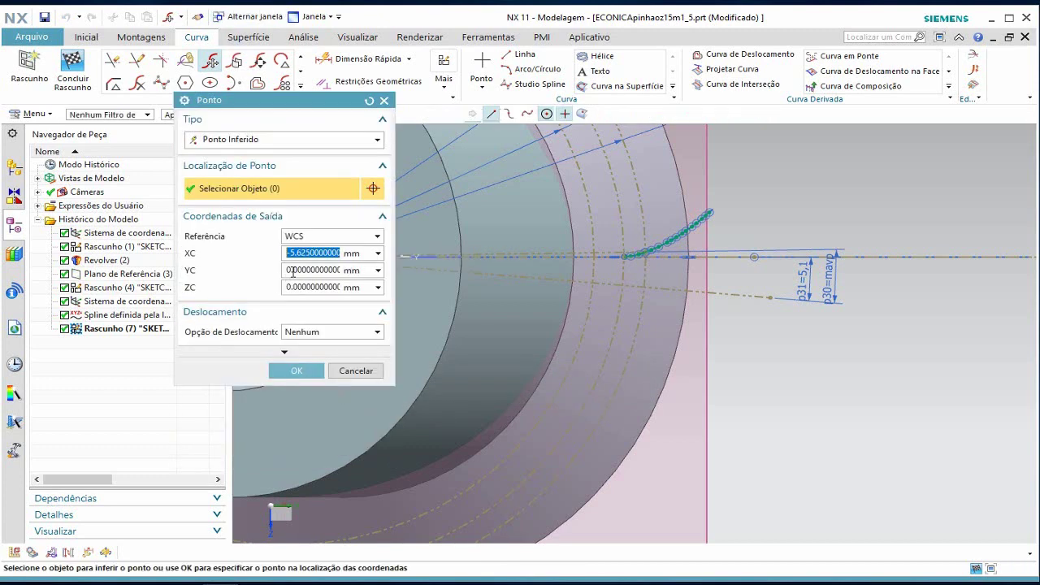
{"action": "left_click_drag", "start_coordinate": [300, 104], "coordinate": [667, 175]}
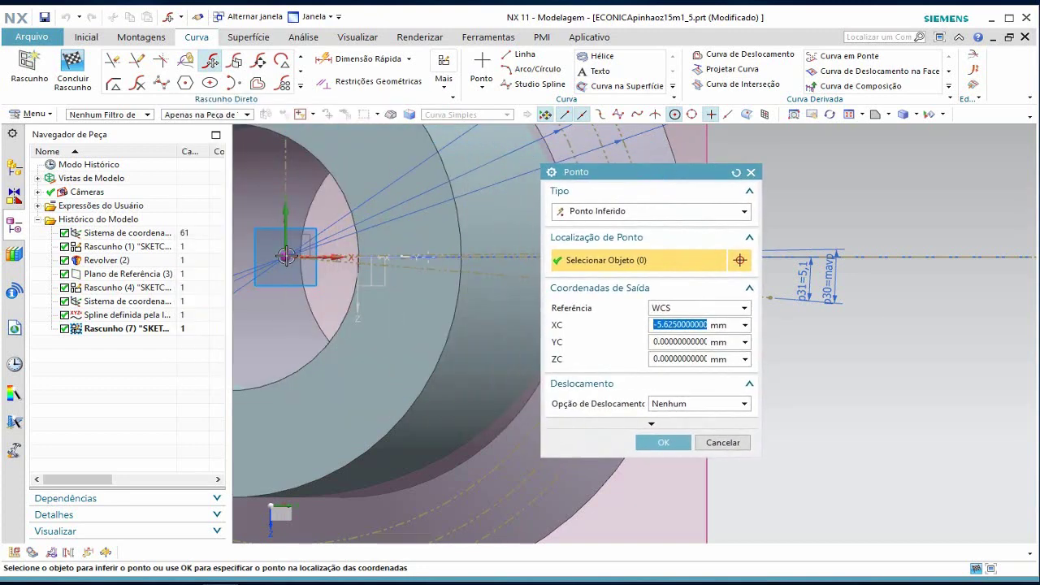
{"action": "left_click", "coordinate": [664, 443]}
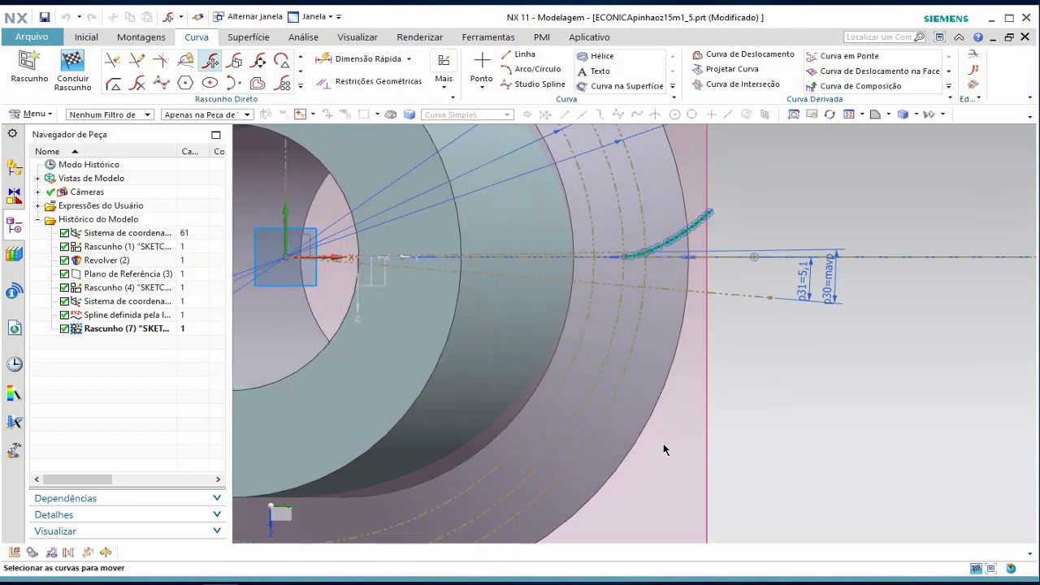
{"action": "left_click_drag", "start_coordinate": [673, 174], "coordinate": [260, 63]}
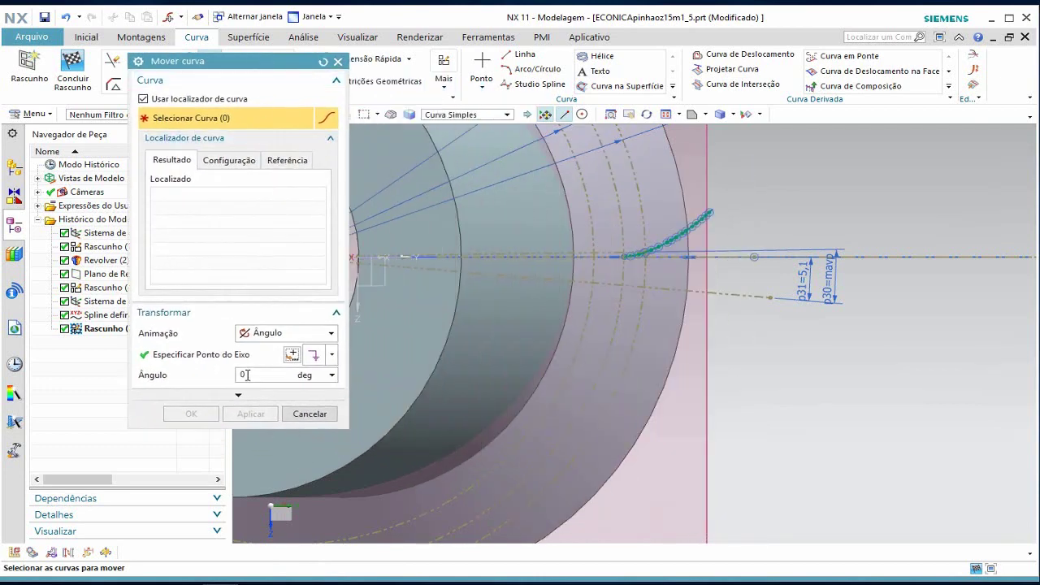
{"action": "left_click", "coordinate": [247, 375]}
{"action": "left_click", "coordinate": [332, 376]}
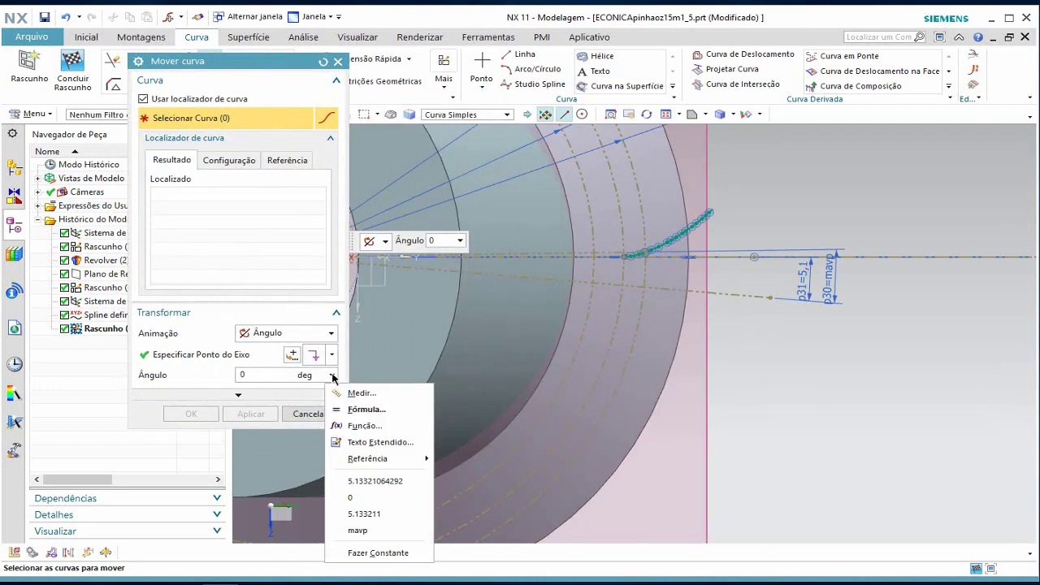
{"action": "left_click", "coordinate": [367, 514]}
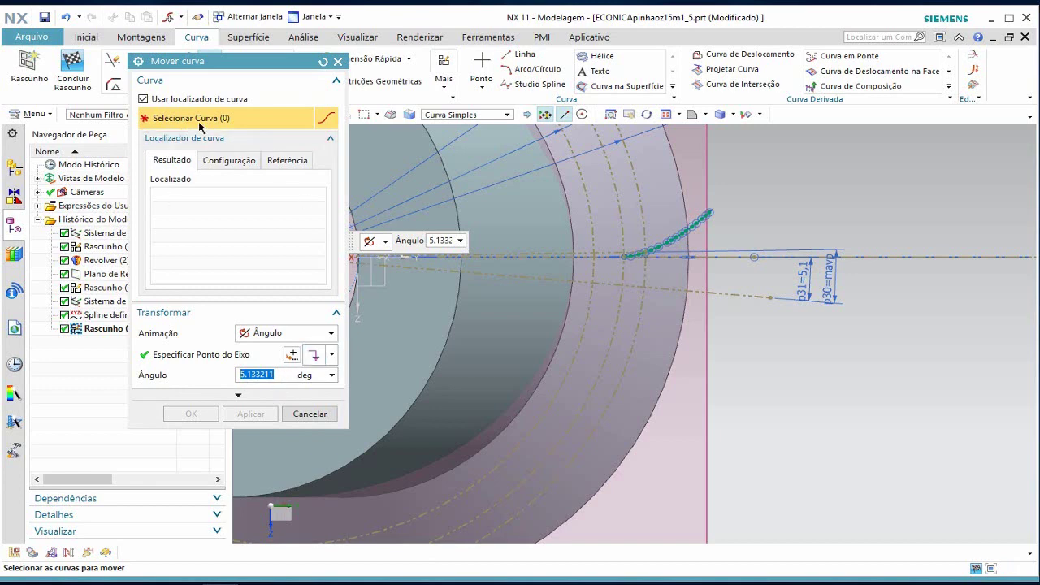
- Reselect the tooth spline and set the arc centre as the rotation axis point
{"action": "left_click", "coordinate": [667, 241]}
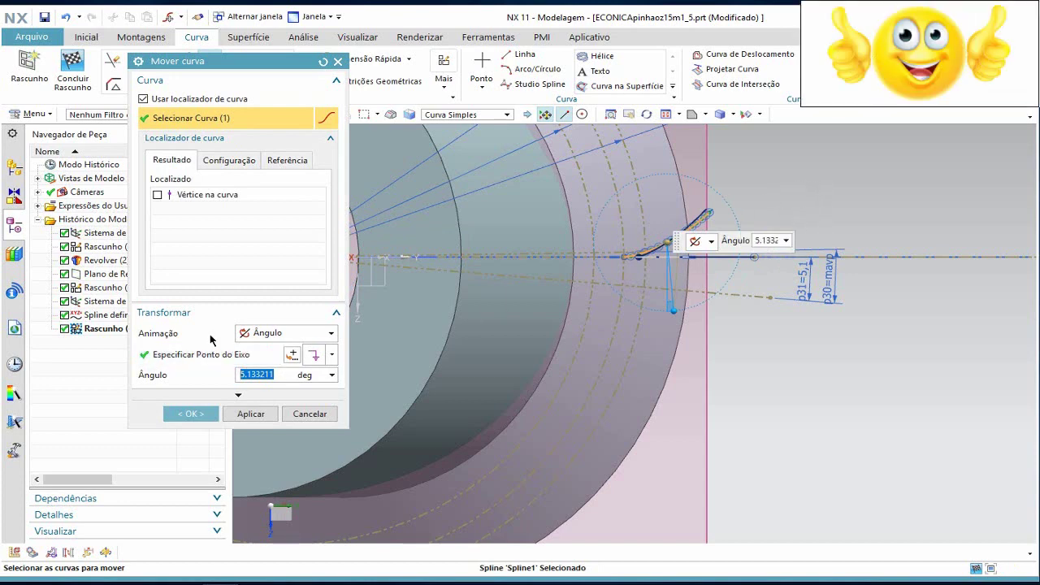
{"action": "left_click", "coordinate": [292, 356]}
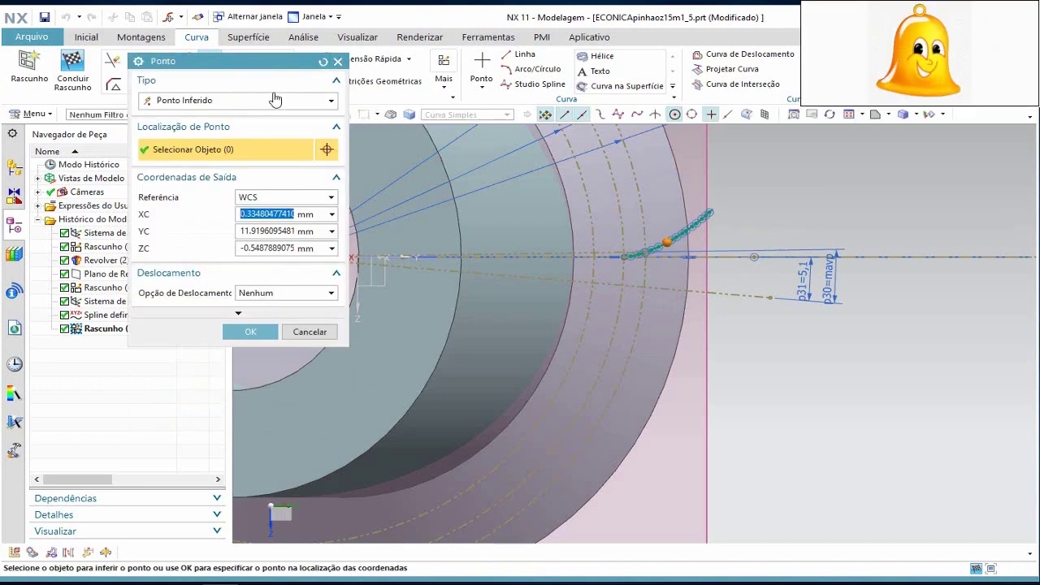
{"action": "left_click_drag", "start_coordinate": [280, 61], "coordinate": [879, 114]}
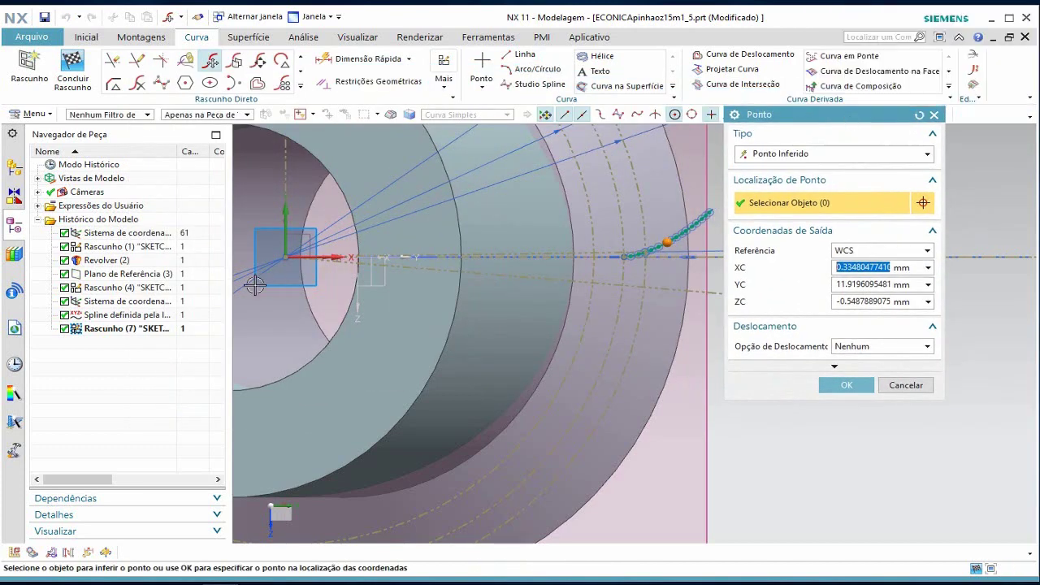
{"action": "left_click", "coordinate": [286, 258]}
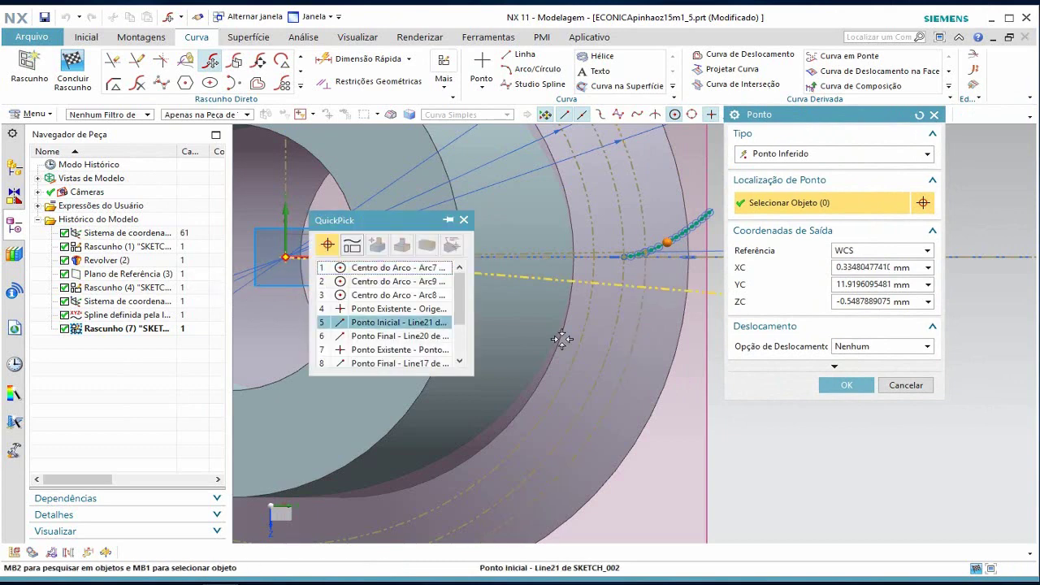
{"action": "left_click", "coordinate": [379, 271]}
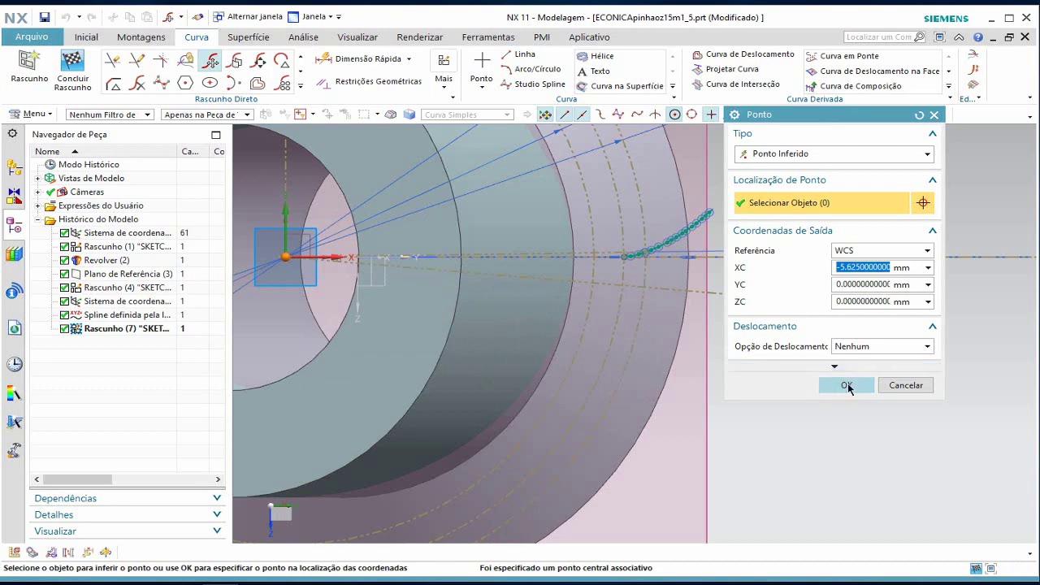
{"action": "left_click", "coordinate": [847, 387]}
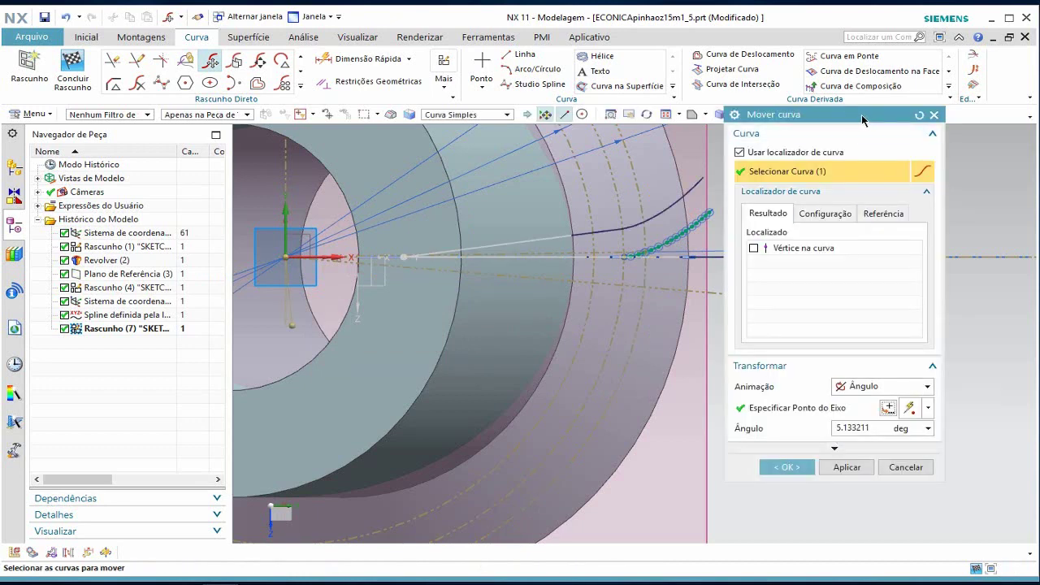
{"action": "left_click_drag", "start_coordinate": [863, 120], "coordinate": [271, 143]}
- Apply the 5.133211° rotation to the tooth-flank spline
{"action": "left_click", "coordinate": [194, 485]}
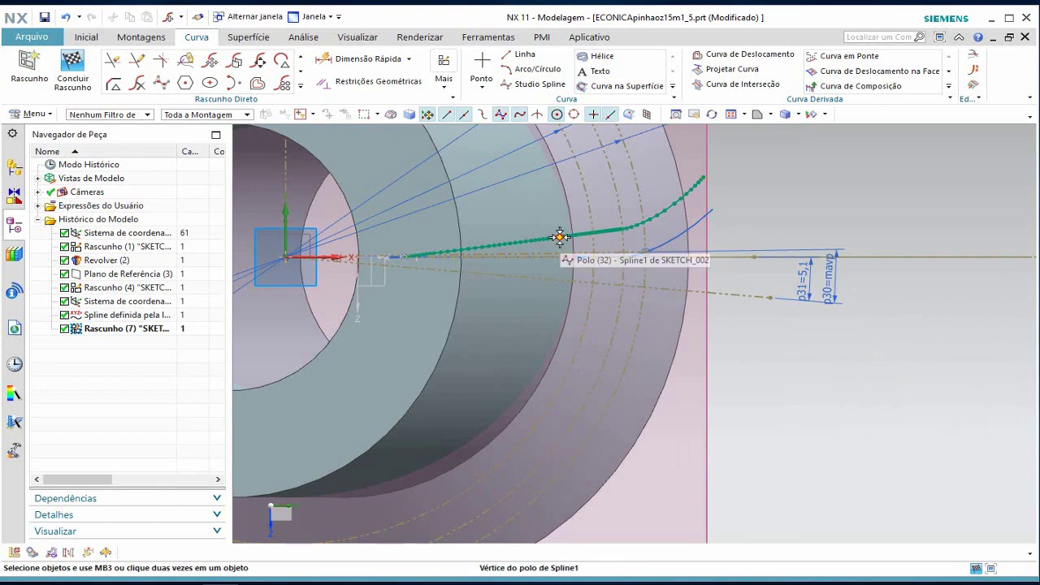
{"action": "scroll", "coordinate": [610, 231], "scroll_direction": "up", "scroll_amount": 5}
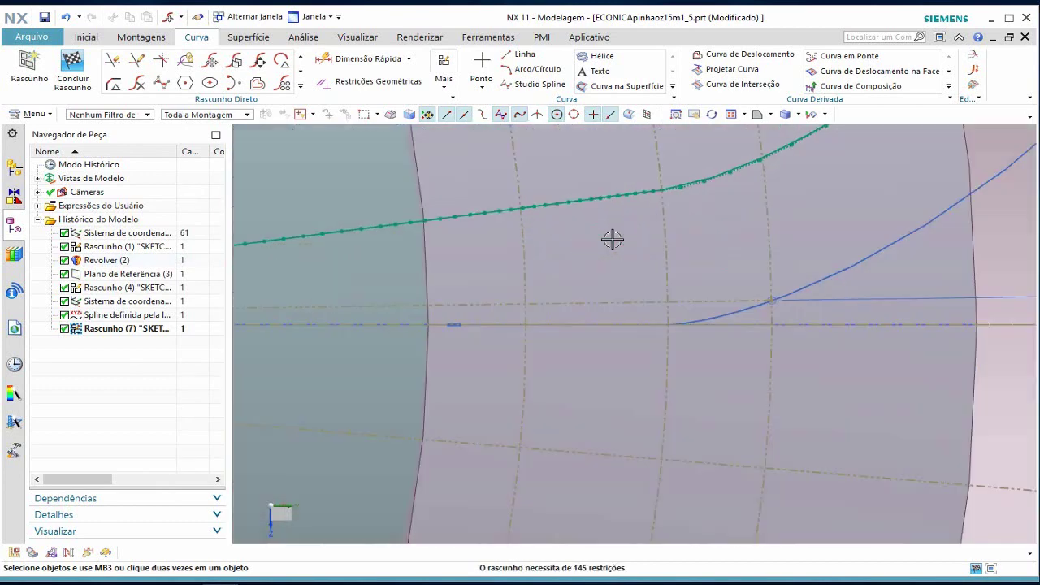
{"action": "scroll", "coordinate": [618, 204], "scroll_direction": "up", "scroll_amount": 3}
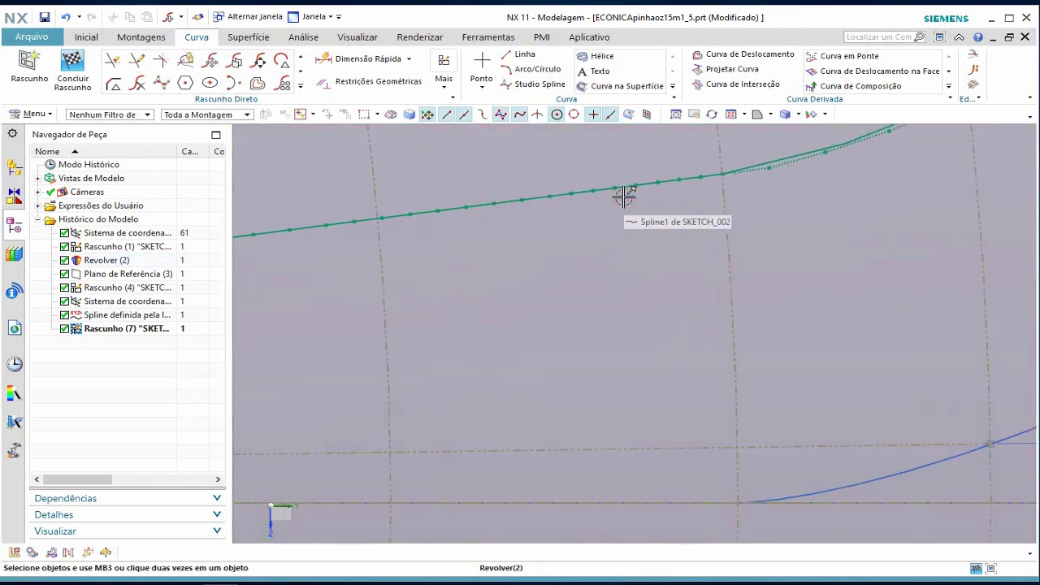
{"action": "scroll", "coordinate": [624, 197], "scroll_direction": "down", "scroll_amount": 8}
- Quick Trim away the spline's inner pieces so it starts at the dashed circle
{"action": "key", "text": "t"}
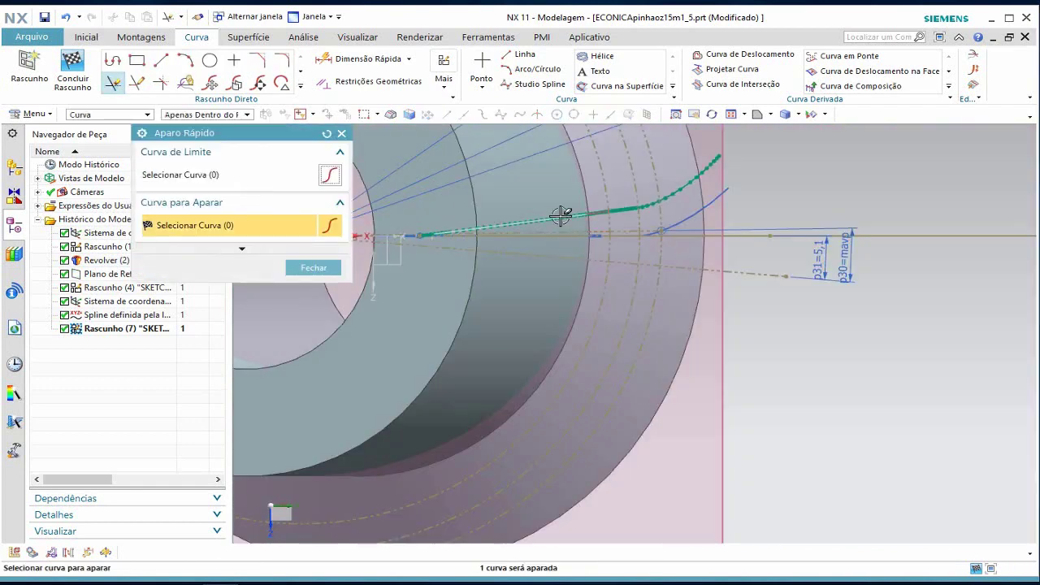
{"action": "left_click", "coordinate": [561, 216]}
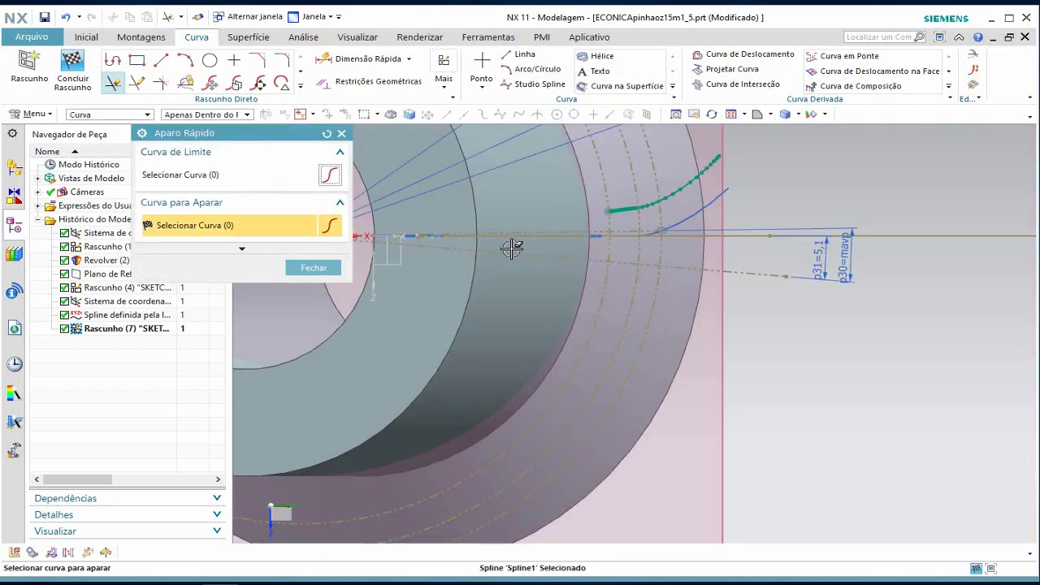
{"action": "scroll", "coordinate": [636, 203], "scroll_direction": "up", "scroll_amount": 1}
{"action": "scroll", "coordinate": [632, 208], "scroll_direction": "up", "scroll_amount": 1}
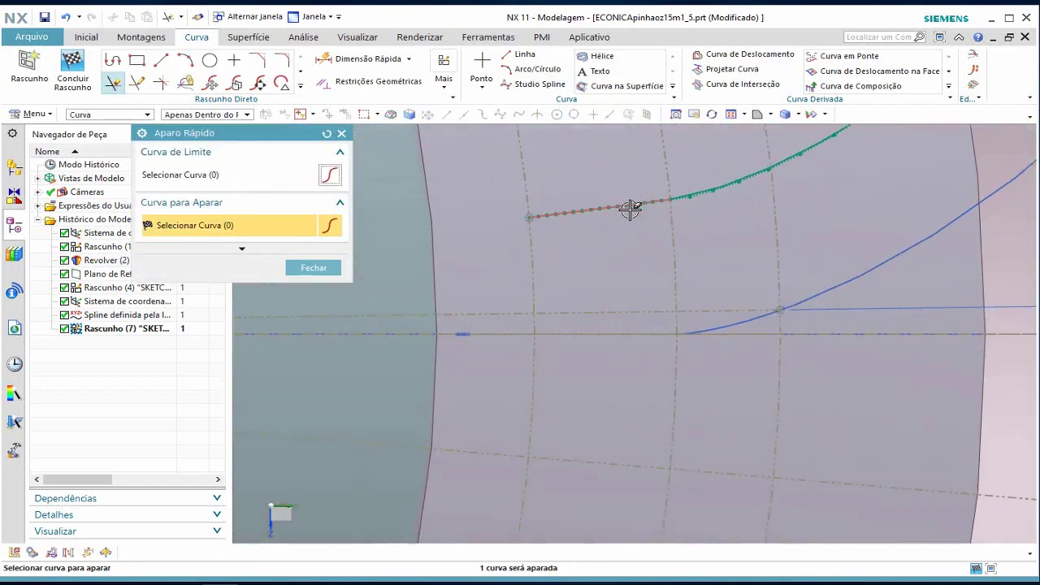
{"action": "scroll", "coordinate": [631, 208], "scroll_direction": "up", "scroll_amount": 1}
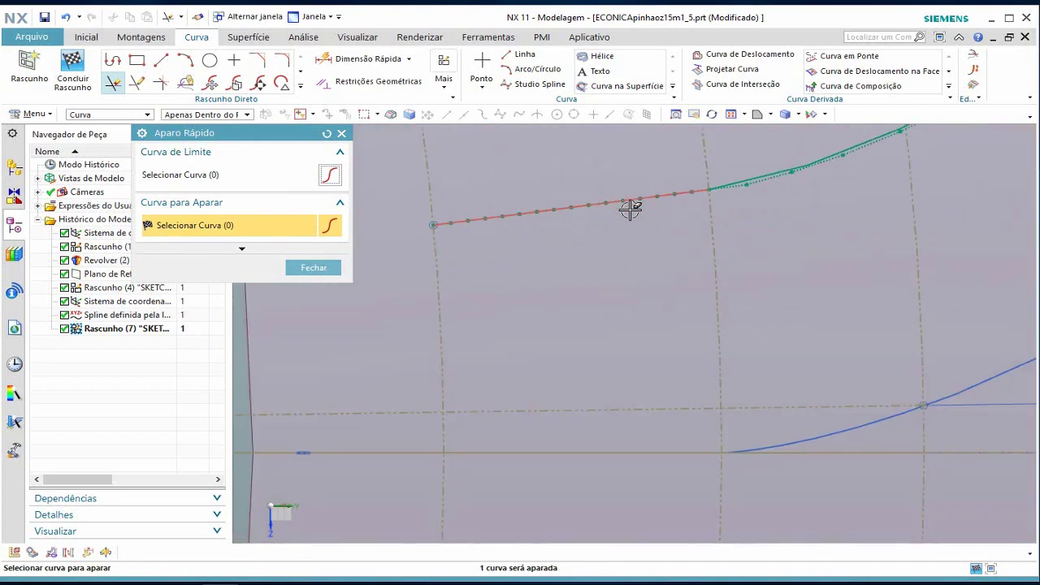
{"action": "scroll", "coordinate": [631, 209], "scroll_direction": "down", "scroll_amount": 1}
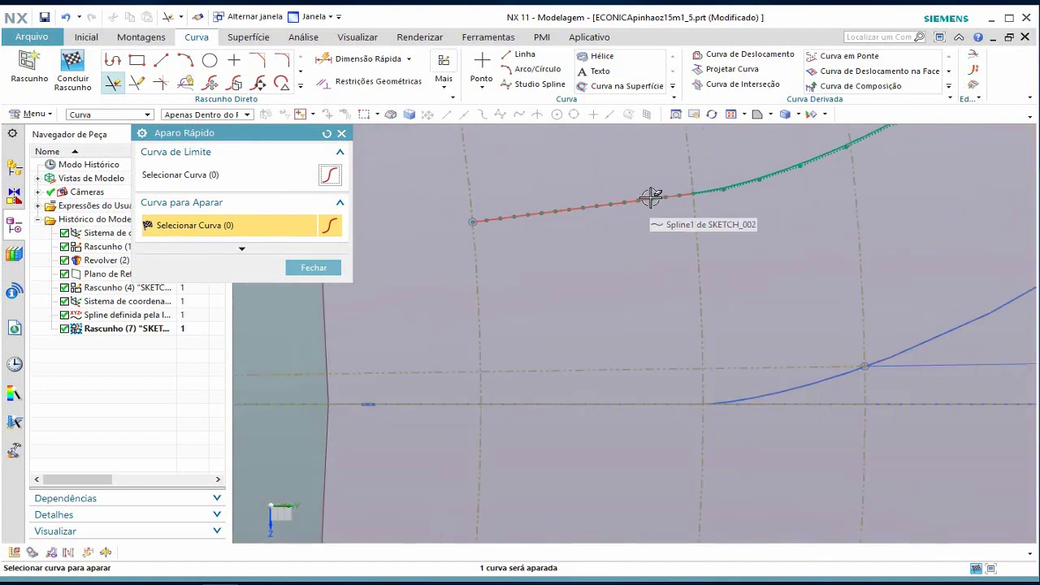
{"action": "left_click", "coordinate": [608, 202]}
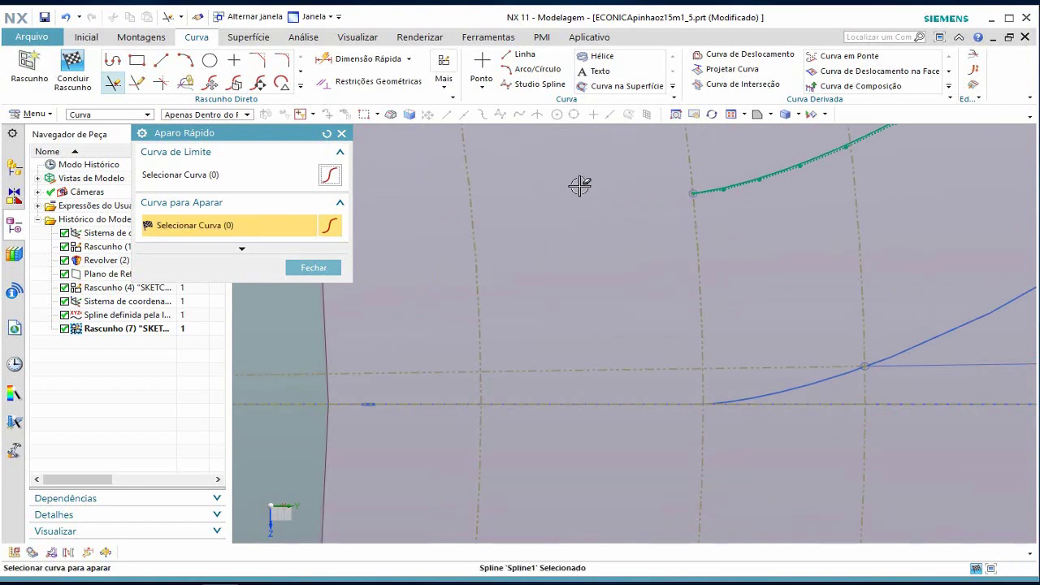
{"action": "scroll", "coordinate": [579, 185], "scroll_direction": "down", "scroll_amount": 1}
{"action": "scroll", "coordinate": [581, 189], "scroll_direction": "down", "scroll_amount": 1}
{"action": "scroll", "coordinate": [581, 194], "scroll_direction": "down", "scroll_amount": 1}
{"action": "scroll", "coordinate": [582, 199], "scroll_direction": "down", "scroll_amount": 1}
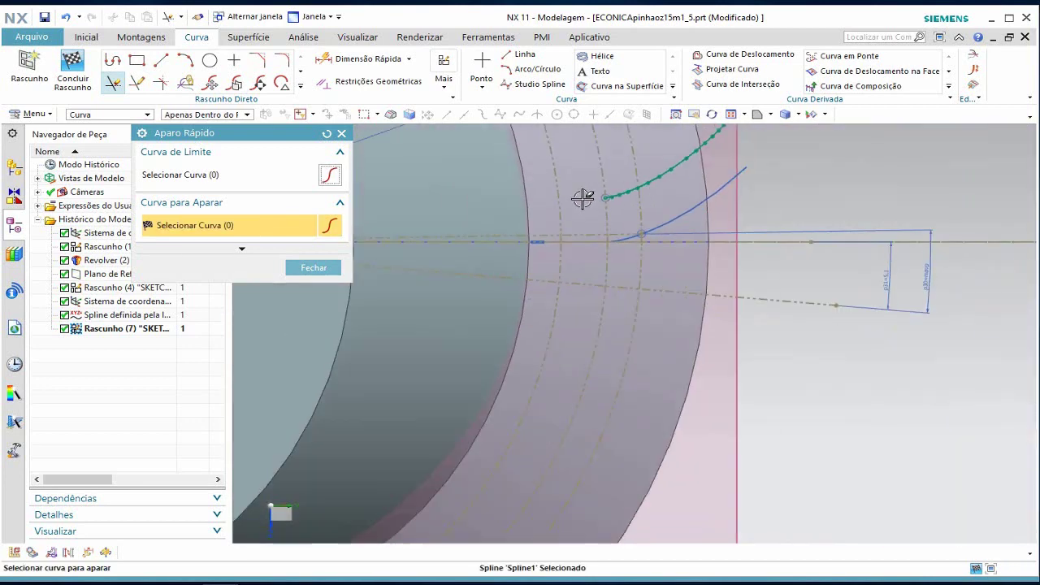
- Draw a line from the trimmed spline's inner end to the blank's centre point
{"action": "left_click", "coordinate": [325, 268]}
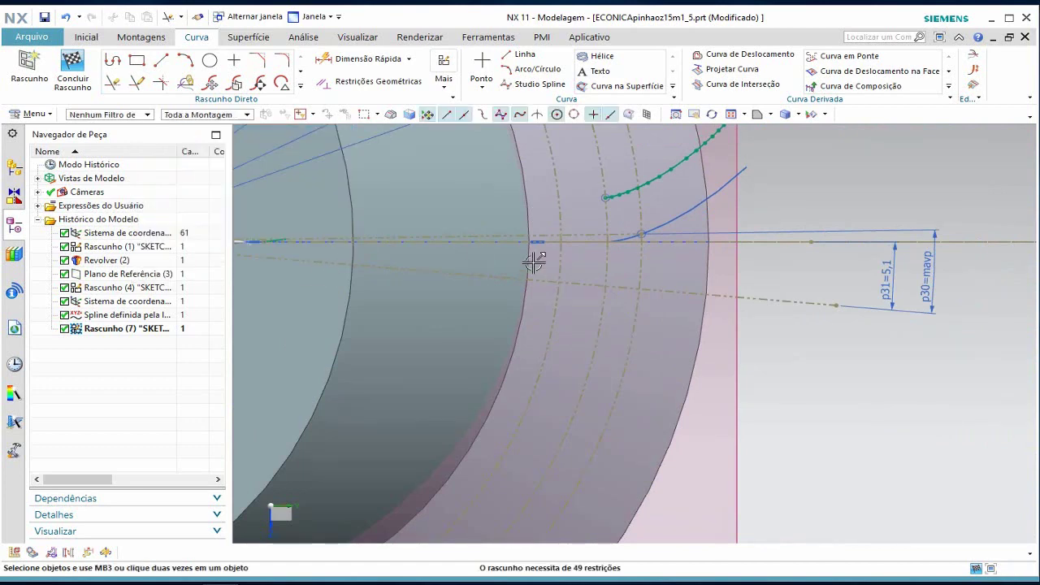
{"action": "scroll", "coordinate": [537, 260], "scroll_direction": "down", "scroll_amount": 1}
{"action": "scroll", "coordinate": [543, 256], "scroll_direction": "down", "scroll_amount": 1}
{"action": "scroll", "coordinate": [543, 260], "scroll_direction": "down", "scroll_amount": 1}
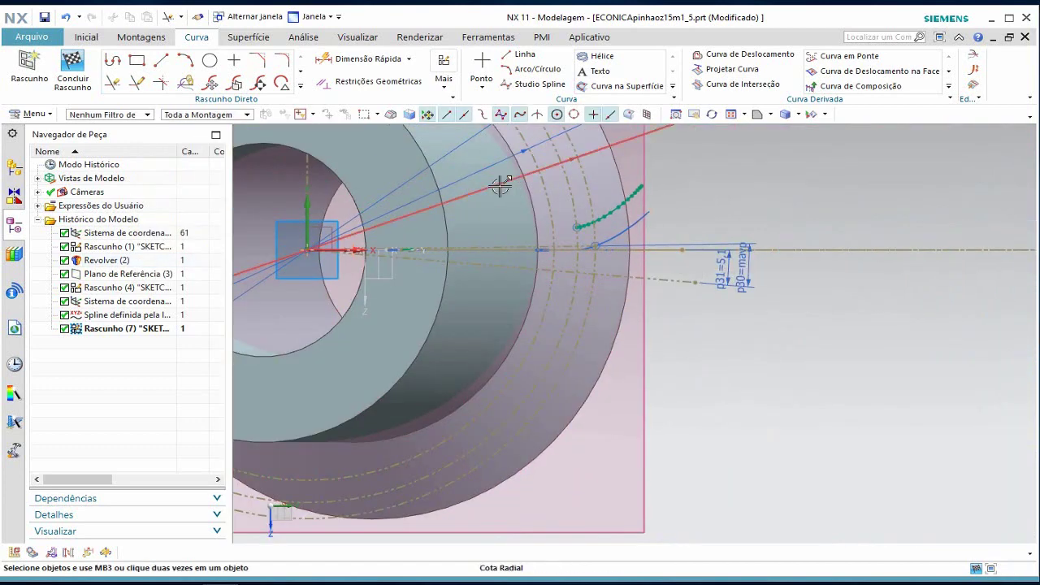
{"action": "left_click", "coordinate": [161, 60]}
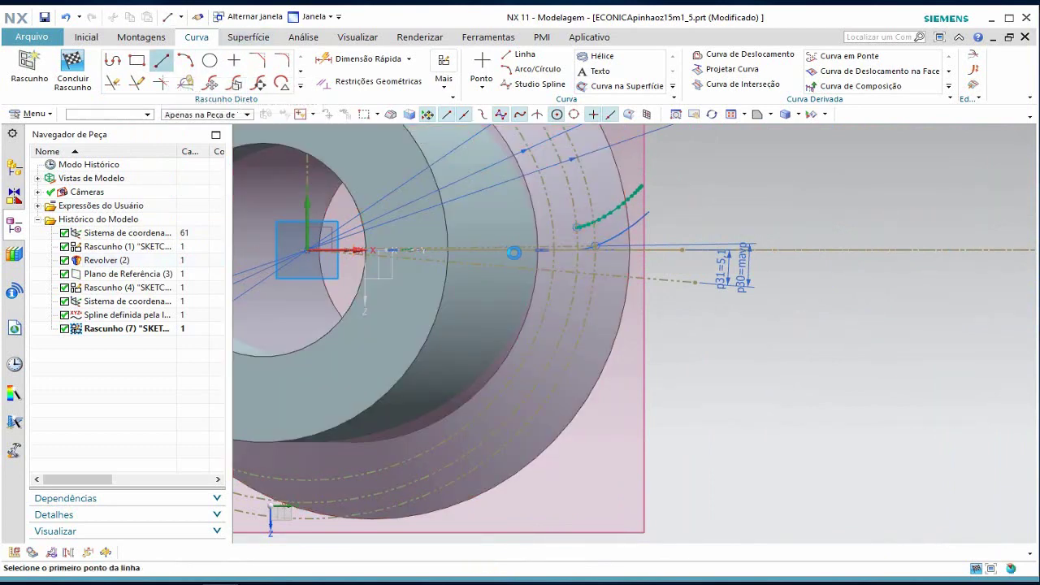
{"action": "scroll", "coordinate": [569, 227], "scroll_direction": "down", "scroll_amount": 1}
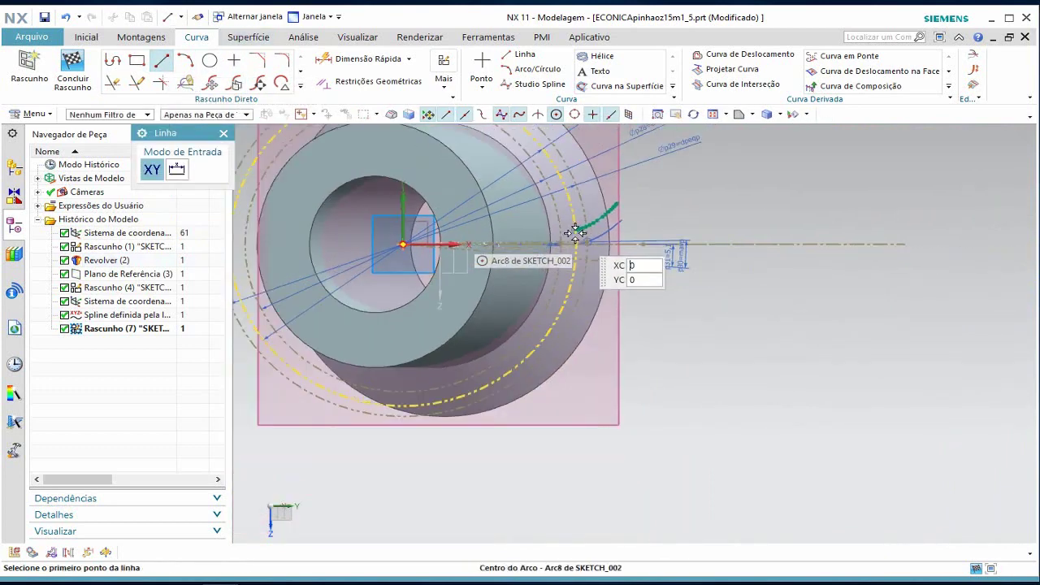
{"action": "scroll", "coordinate": [573, 232], "scroll_direction": "up", "scroll_amount": 4}
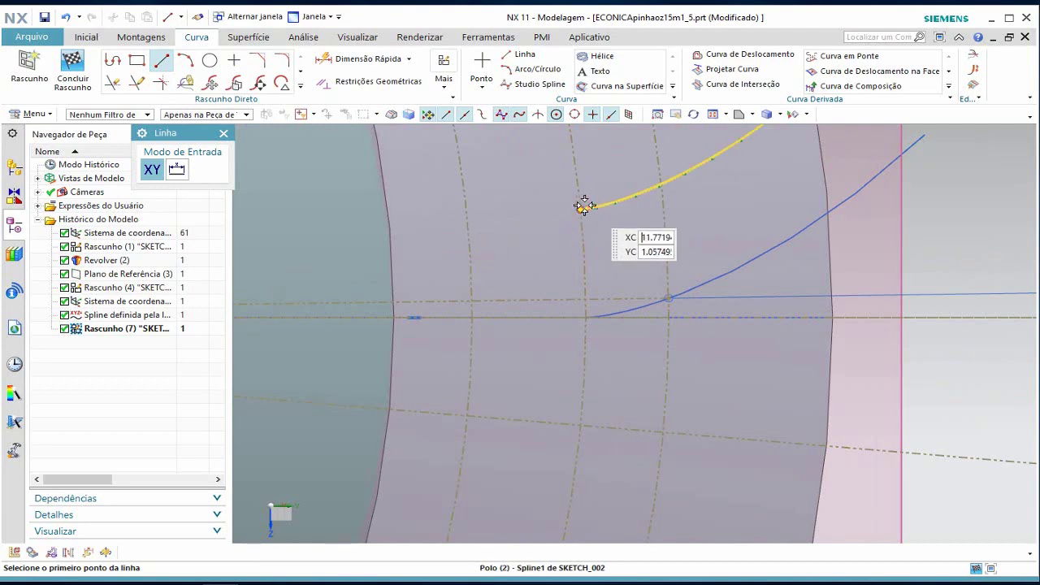
{"action": "left_click", "coordinate": [583, 210]}
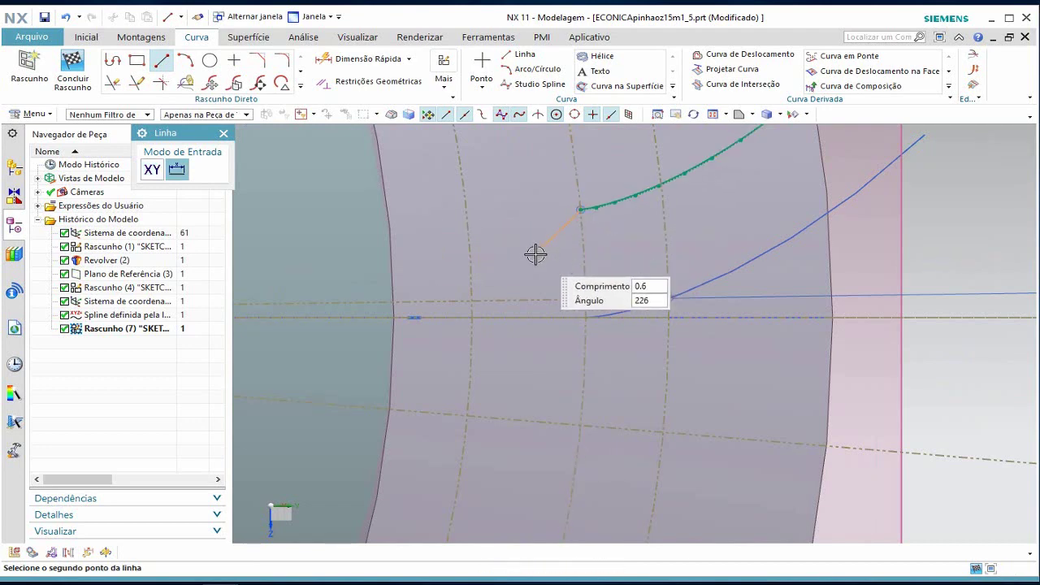
{"action": "scroll", "coordinate": [474, 262], "scroll_direction": "down", "scroll_amount": 1}
{"action": "scroll", "coordinate": [475, 263], "scroll_direction": "down", "scroll_amount": 2}
{"action": "scroll", "coordinate": [476, 262], "scroll_direction": "down", "scroll_amount": 1}
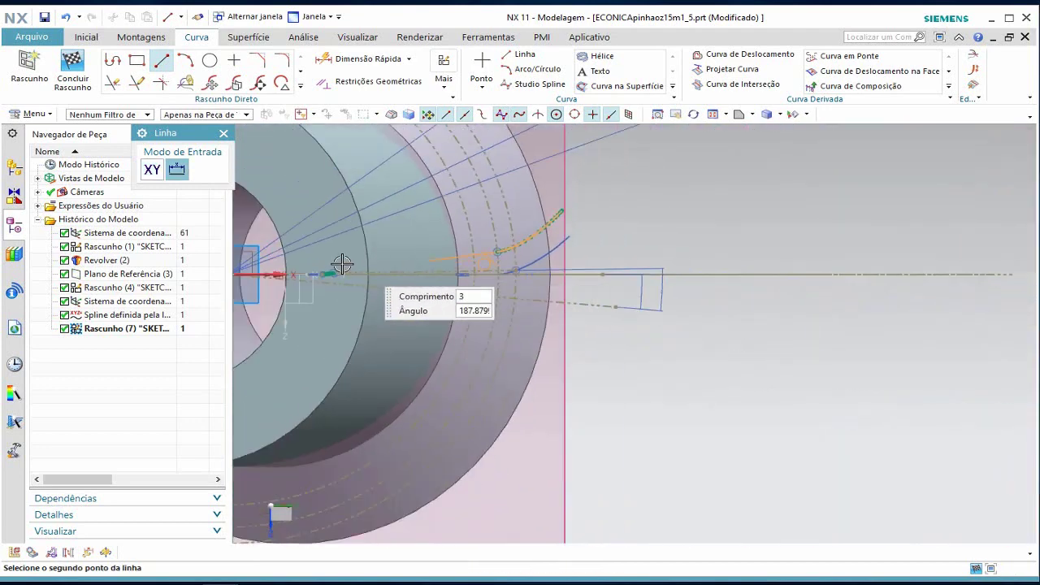
{"action": "scroll", "coordinate": [342, 264], "scroll_direction": "down", "scroll_amount": 1}
{"action": "scroll", "coordinate": [308, 266], "scroll_direction": "down", "scroll_amount": 1}
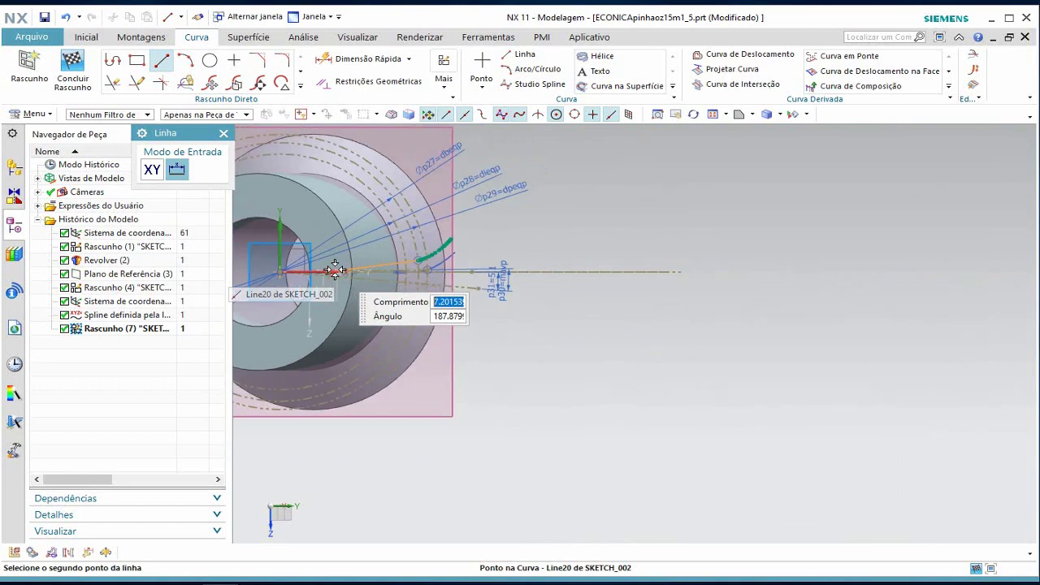
{"action": "left_click", "coordinate": [279, 272]}
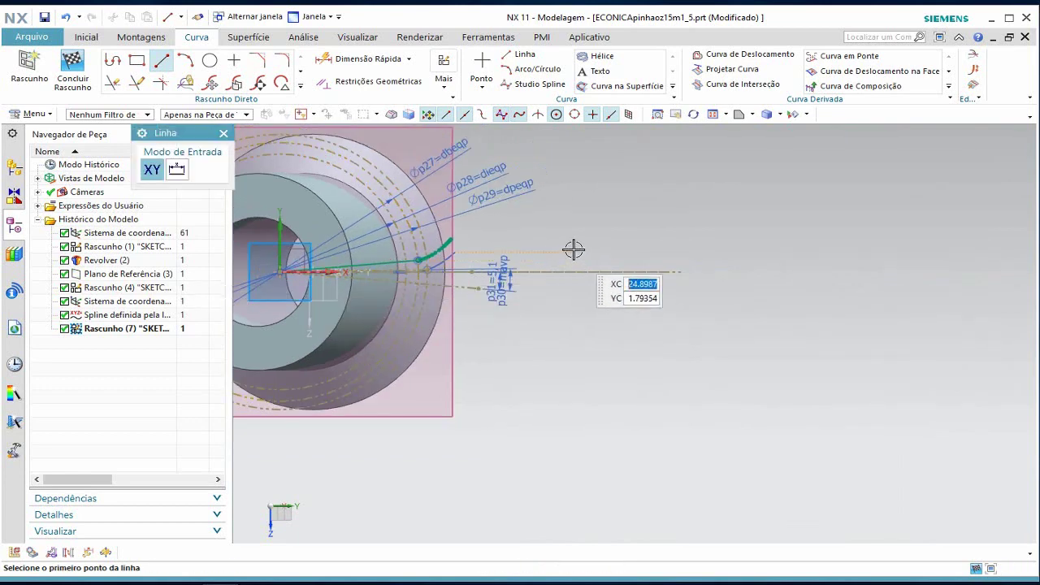
{"action": "key", "text": "Escape"}
{"action": "scroll", "coordinate": [527, 230], "scroll_direction": "down", "scroll_amount": 1}
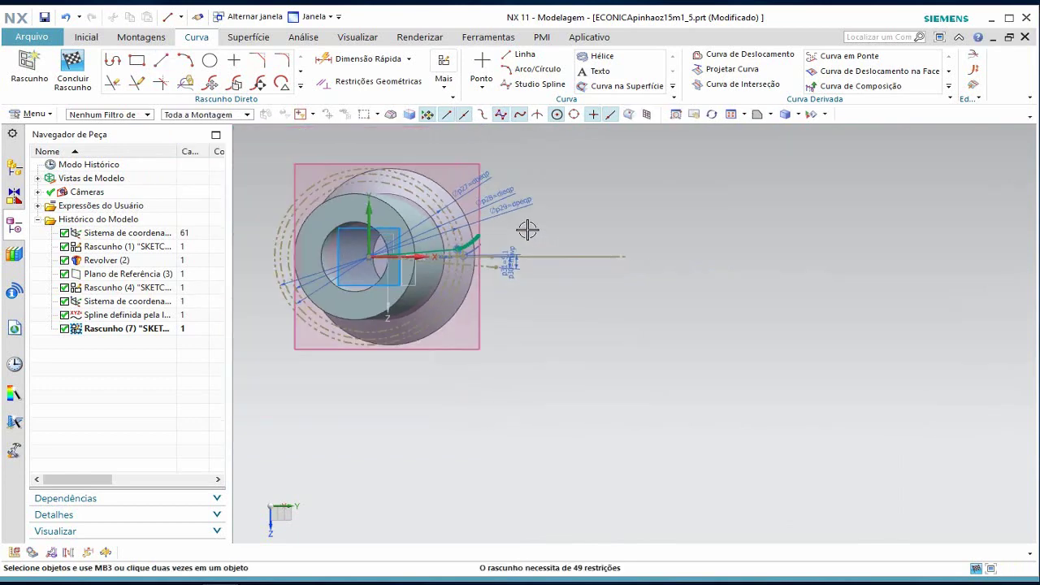
{"action": "scroll", "coordinate": [527, 230], "scroll_direction": "up", "scroll_amount": 4}
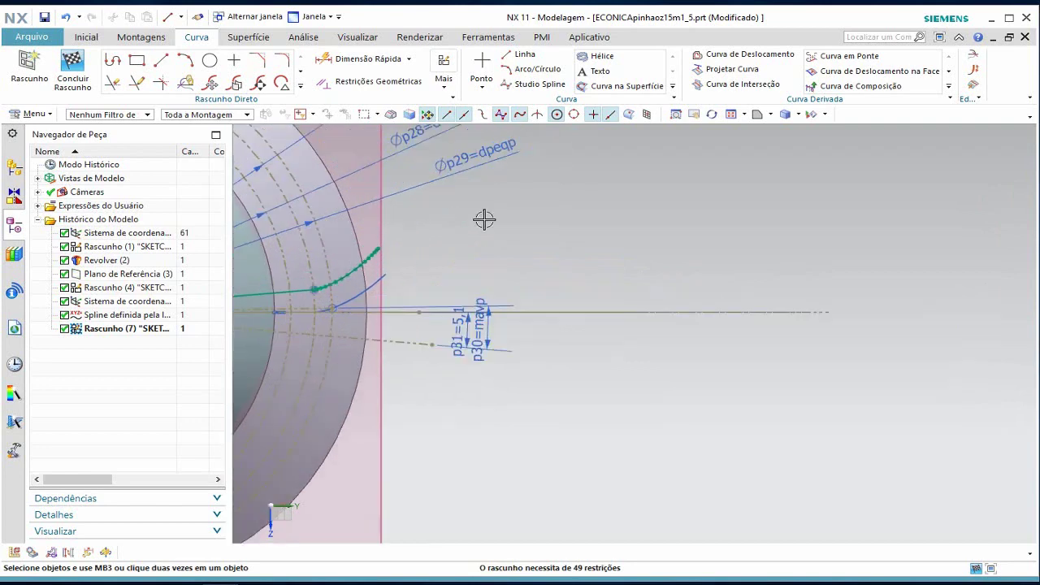
- Trim the leftover piece of Line24 and fit the whole part in view
{"action": "left_click", "coordinate": [113, 83]}
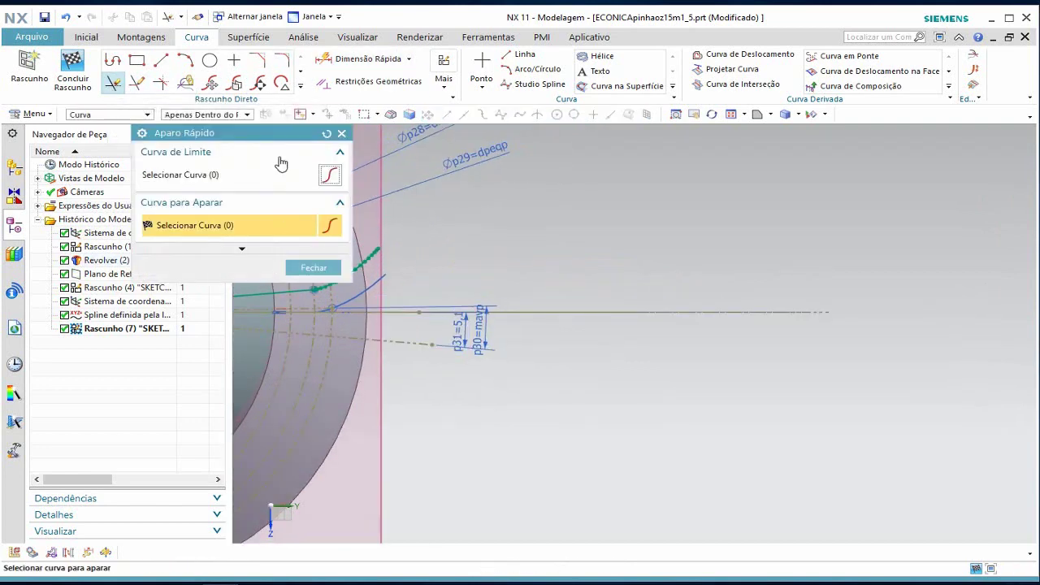
{"action": "left_click", "coordinate": [278, 294]}
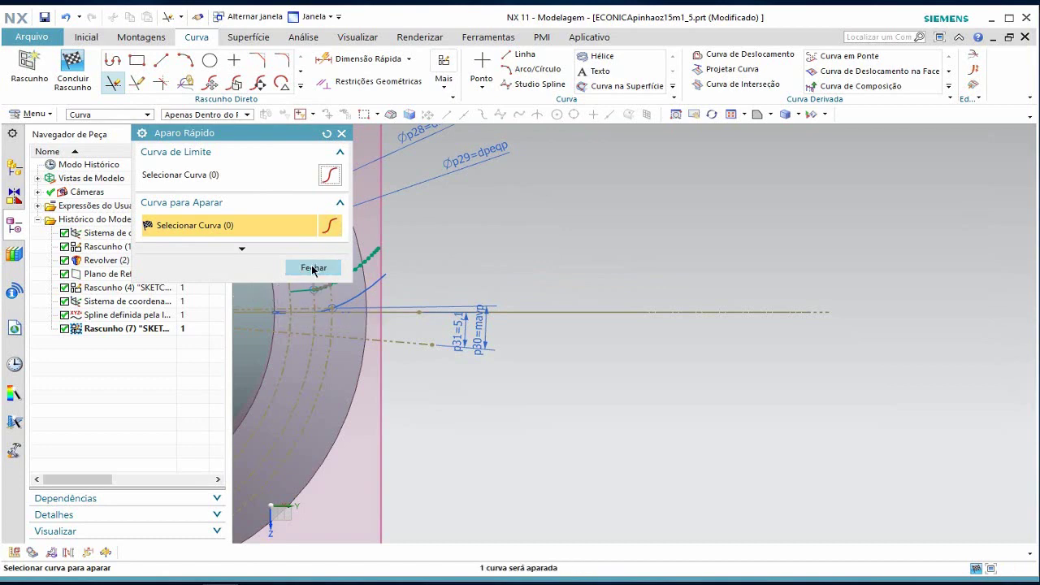
{"action": "left_click", "coordinate": [305, 267]}
{"action": "scroll", "coordinate": [425, 277], "scroll_direction": "up", "scroll_amount": 2}
{"action": "scroll", "coordinate": [425, 276], "scroll_direction": "down", "scroll_amount": 5}
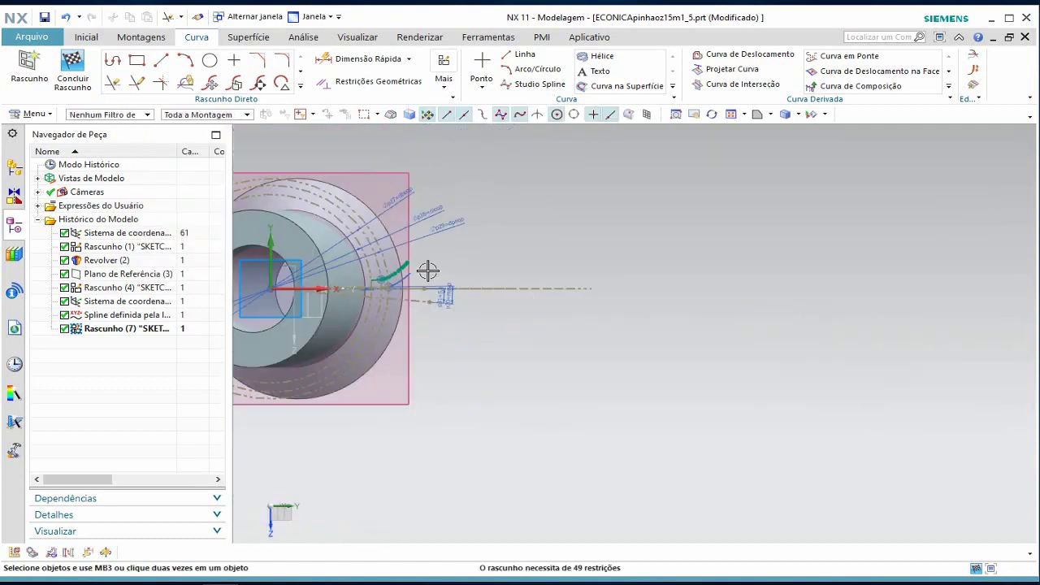
{"action": "left_click", "coordinate": [731, 114]}
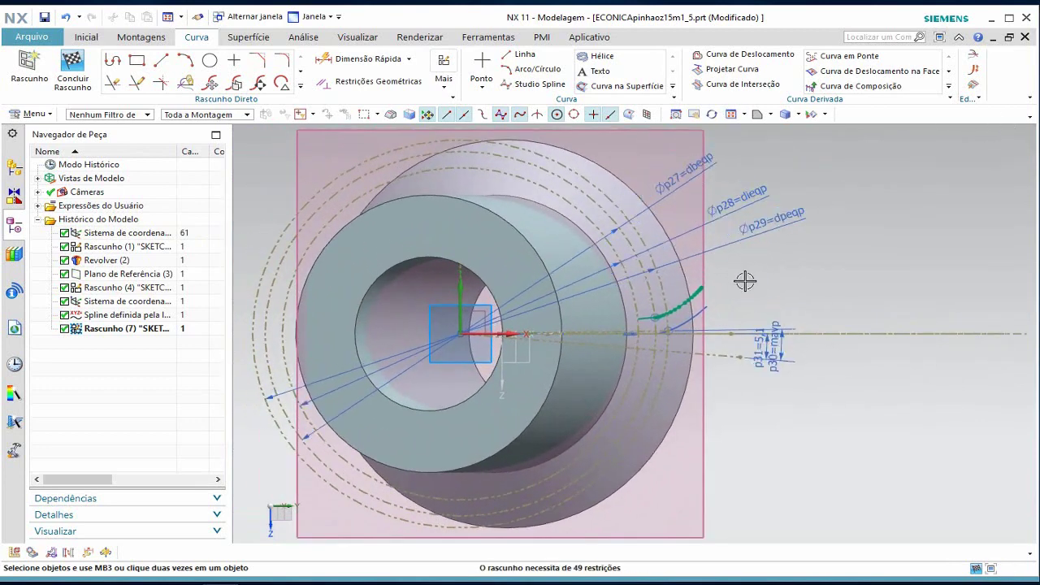
{"action": "scroll", "coordinate": [745, 281], "scroll_direction": "up", "scroll_amount": 2}
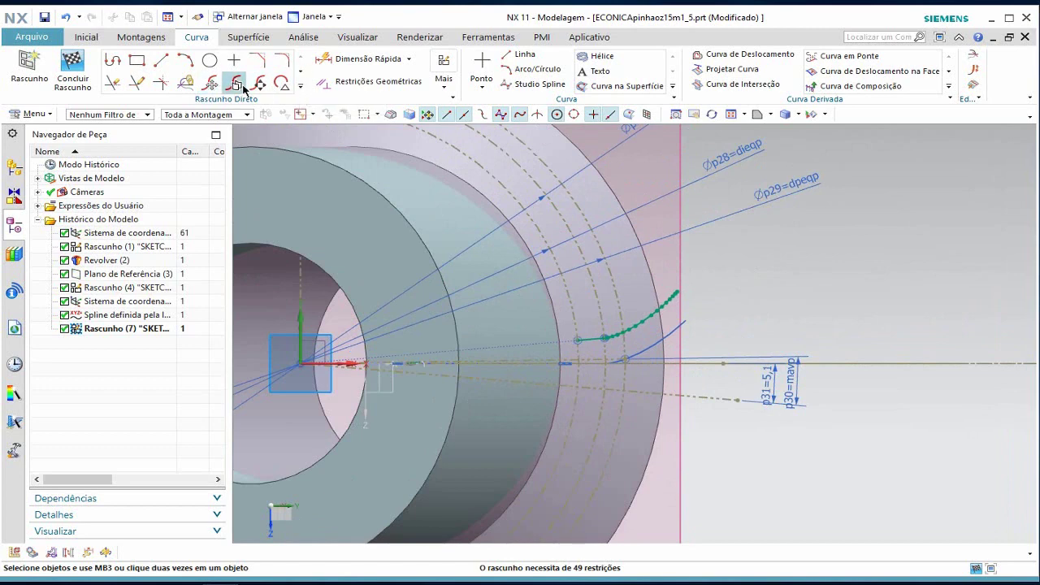
- Mirror the tooth-flank spline about horizontal Line22 to create the lower flank
{"action": "left_click", "coordinate": [301, 73]}
{"action": "left_click", "coordinate": [300, 73]}
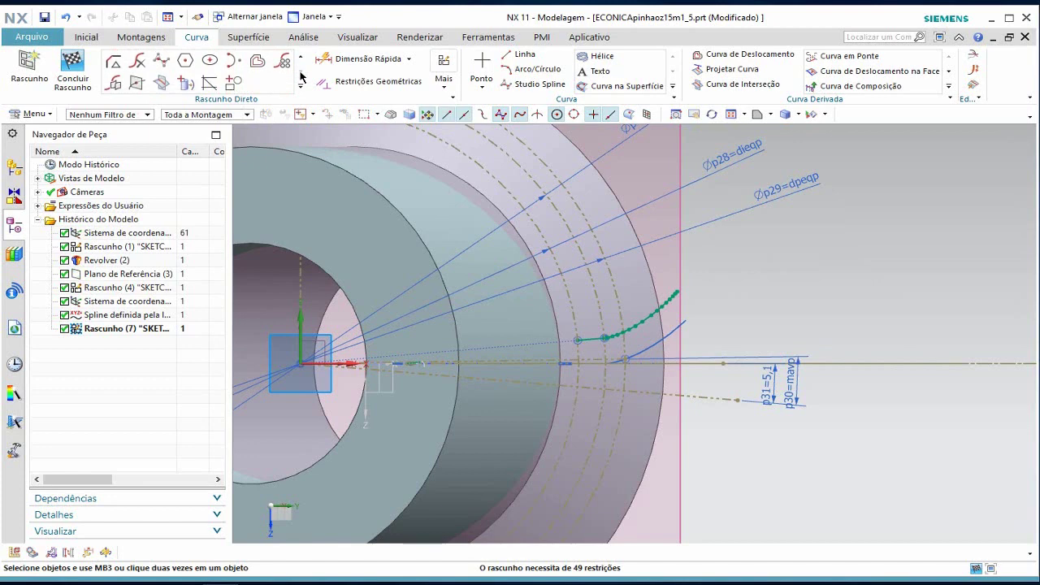
{"action": "left_click", "coordinate": [116, 84]}
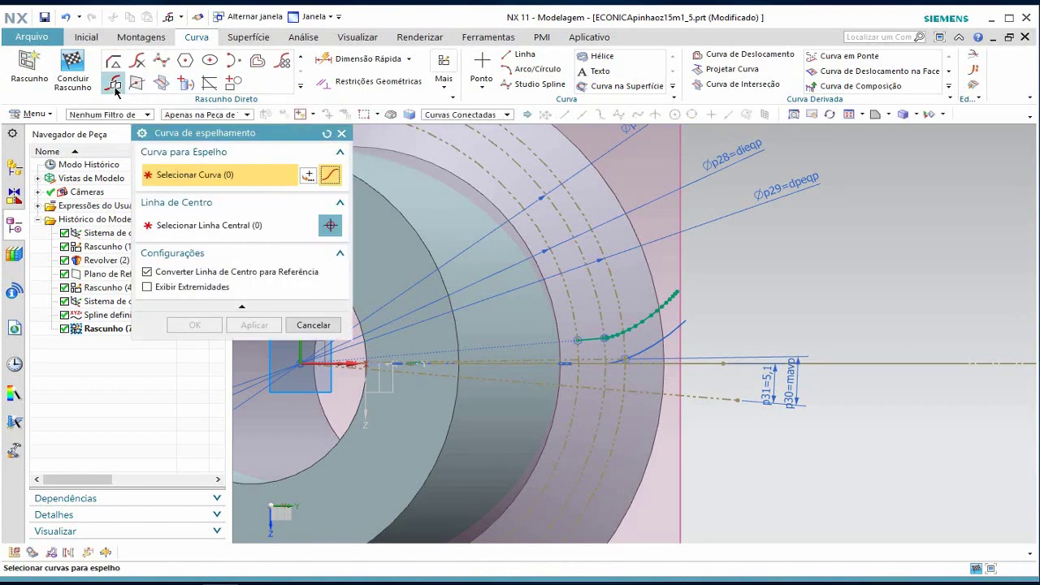
{"action": "left_click", "coordinate": [654, 310]}
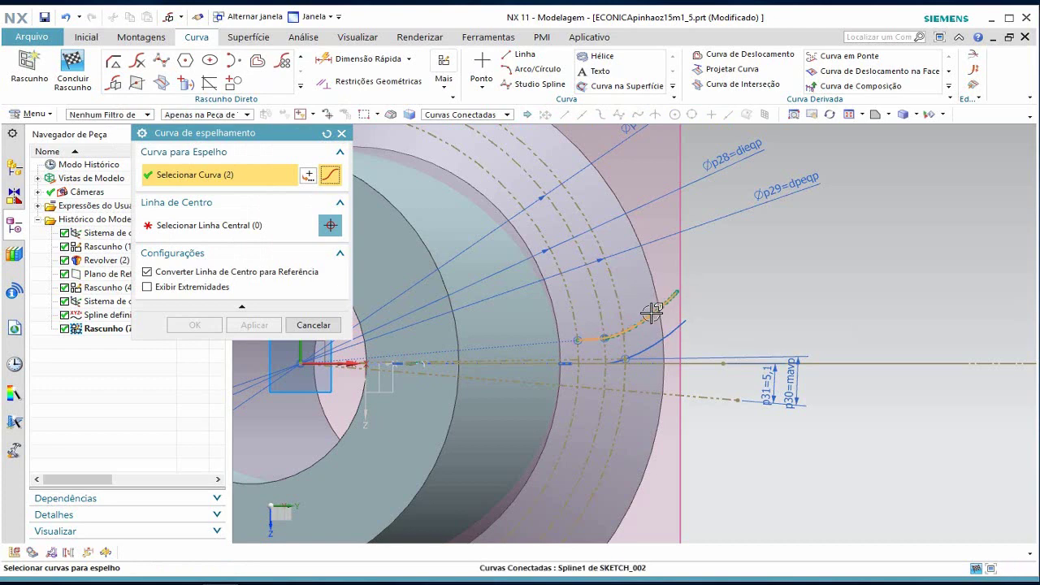
{"action": "left_click", "coordinate": [218, 233]}
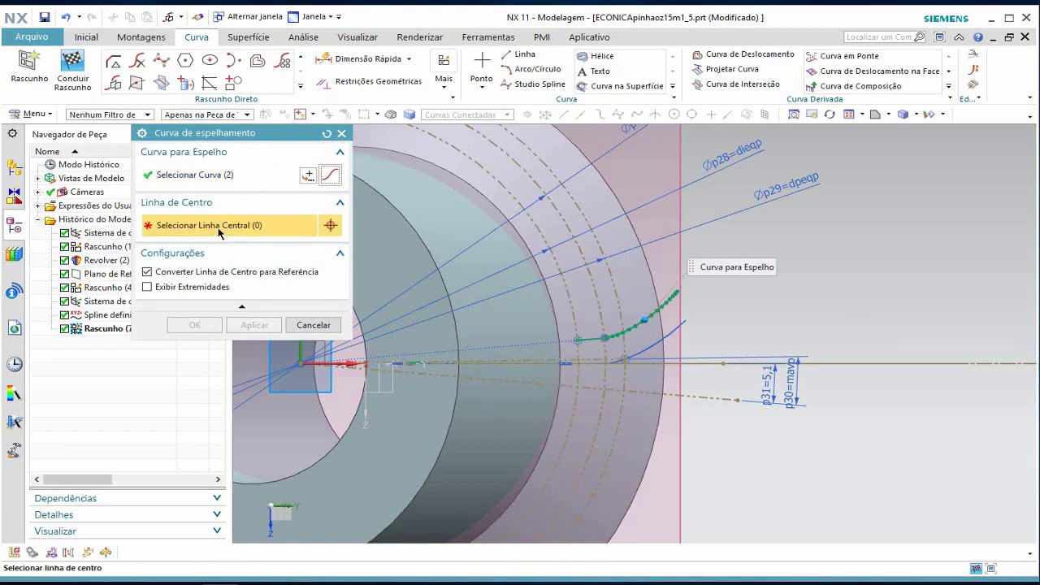
{"action": "left_click", "coordinate": [691, 363]}
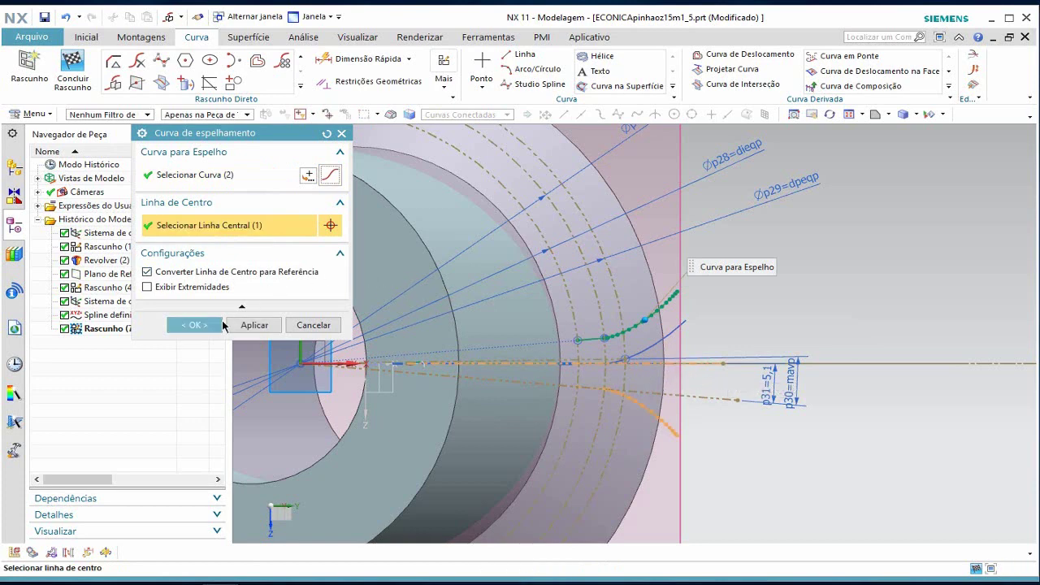
{"action": "left_click", "coordinate": [244, 325]}
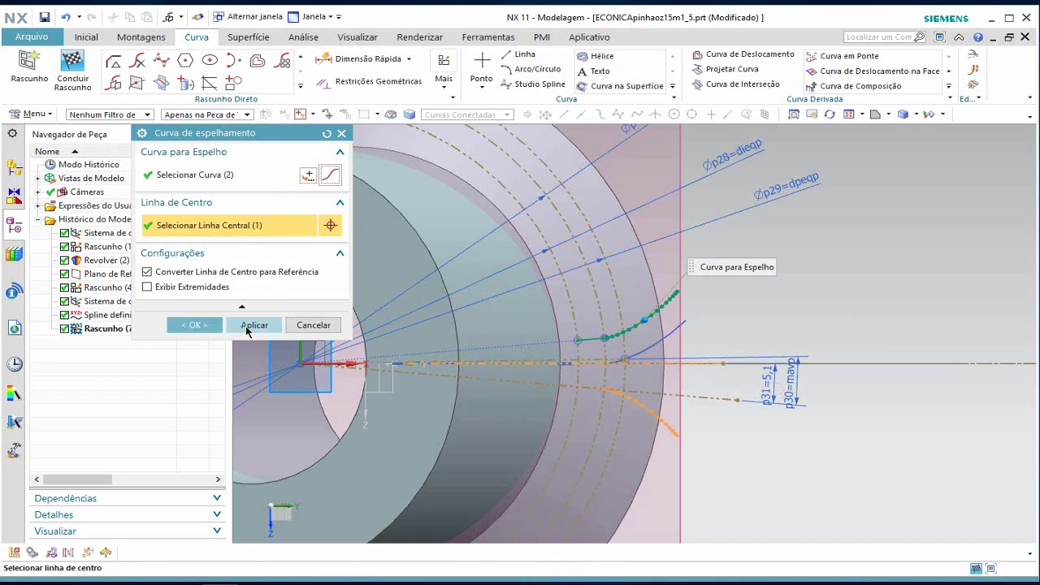
{"action": "left_click", "coordinate": [311, 325]}
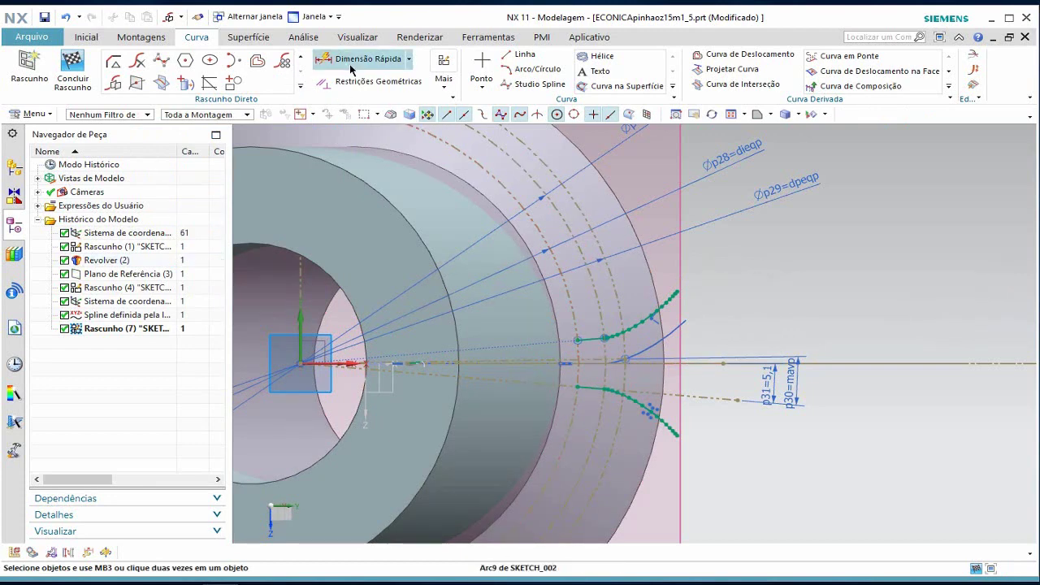
- Convert reference Arc9 to an active curve and trim away its long outer part
{"action": "left_click", "coordinate": [568, 303]}
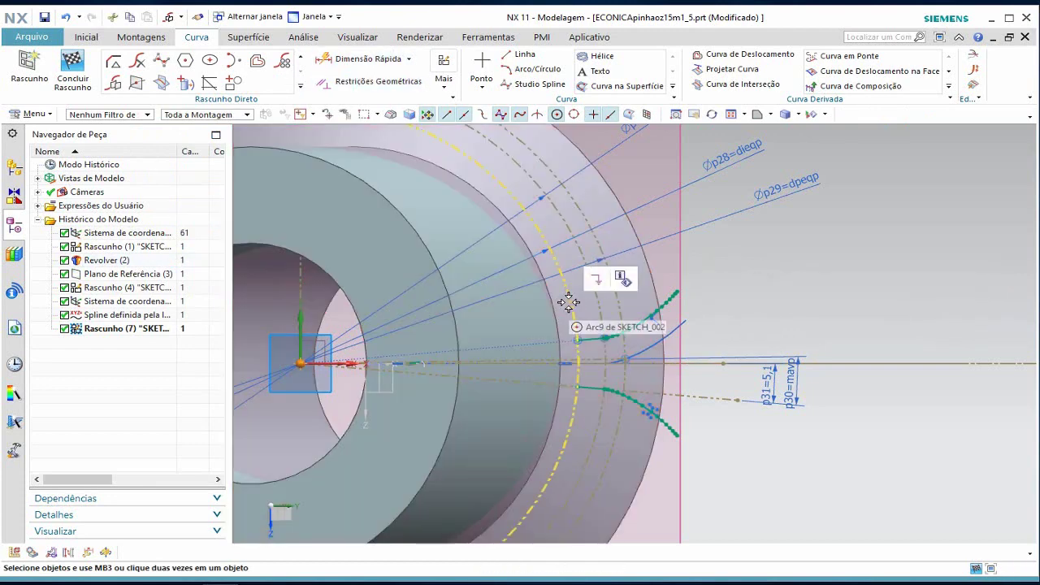
{"action": "key", "text": "Escape"}
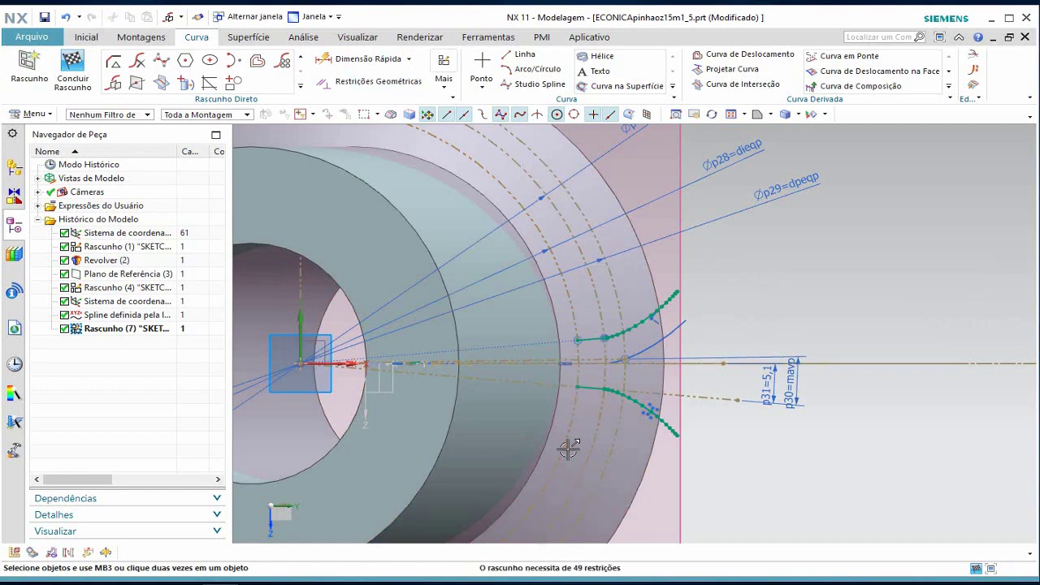
{"action": "left_click", "coordinate": [568, 448]}
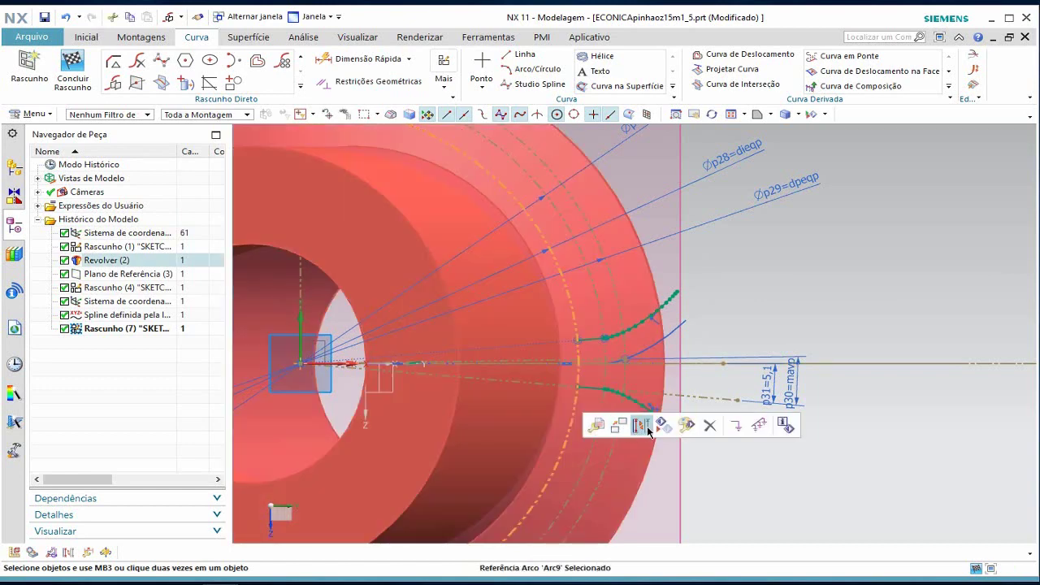
{"action": "left_click", "coordinate": [647, 429]}
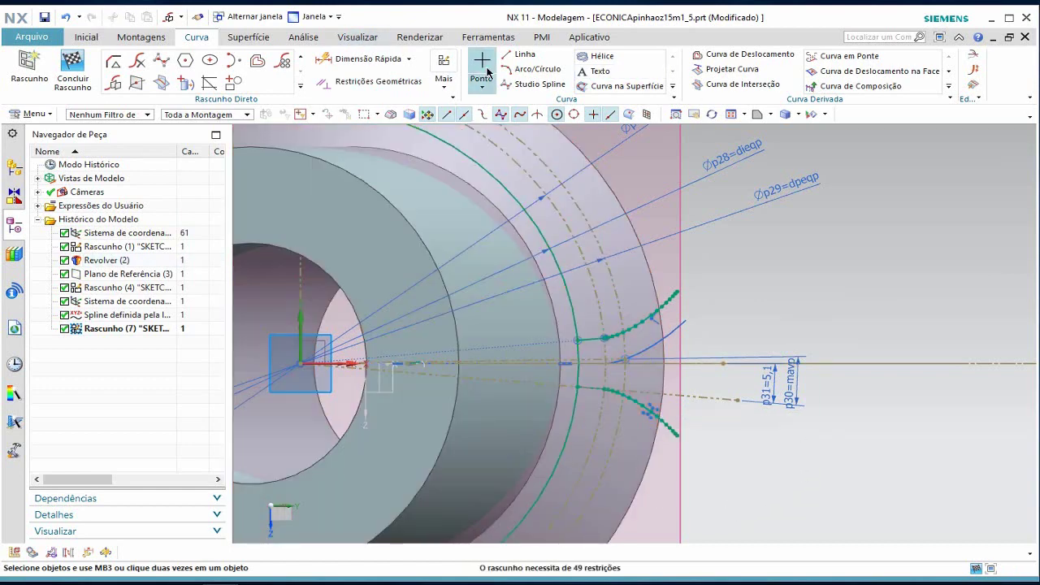
{"action": "left_click", "coordinate": [302, 63]}
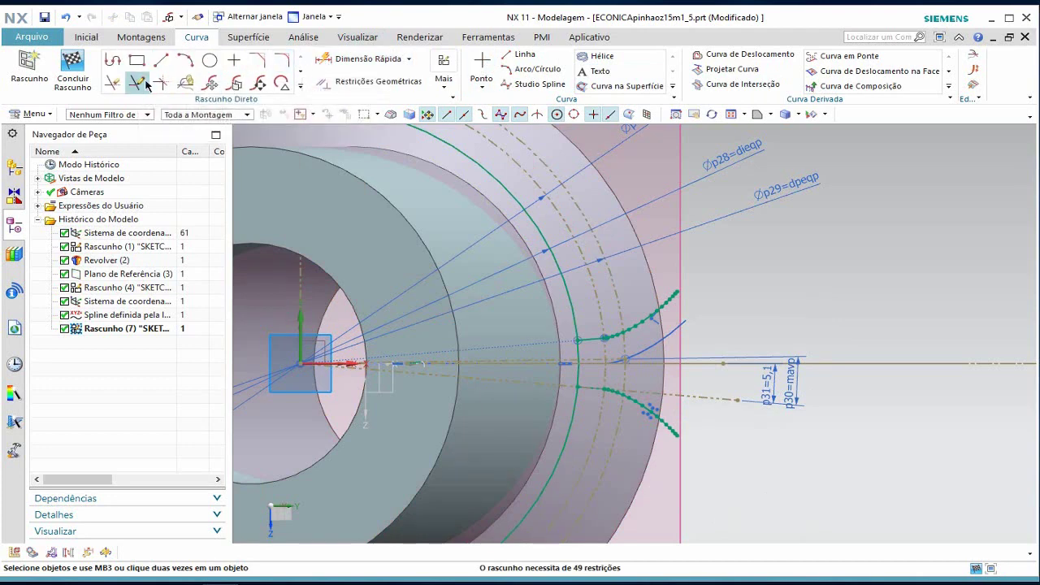
{"action": "left_click", "coordinate": [113, 82]}
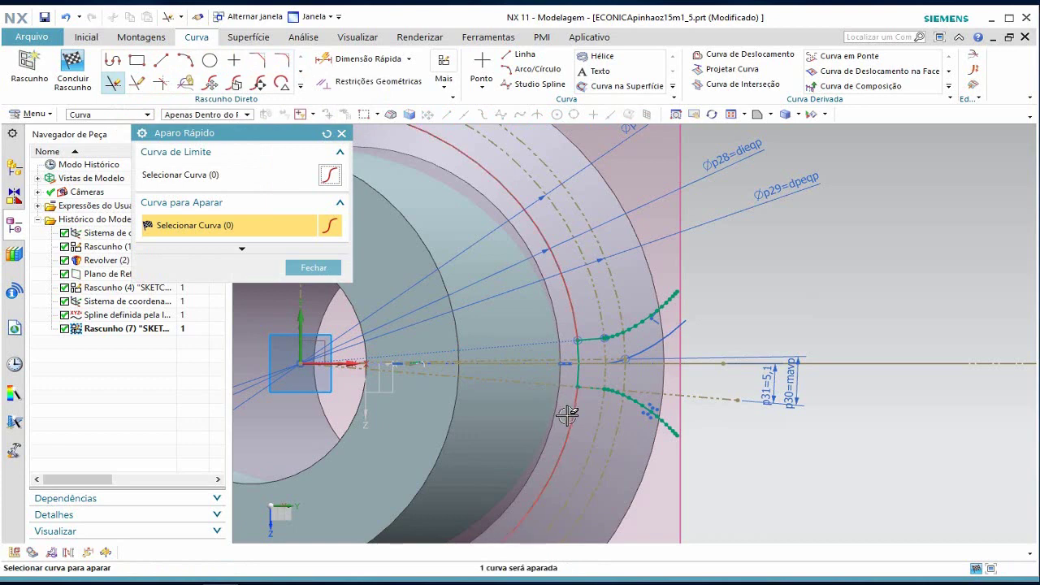
{"action": "left_click", "coordinate": [572, 414]}
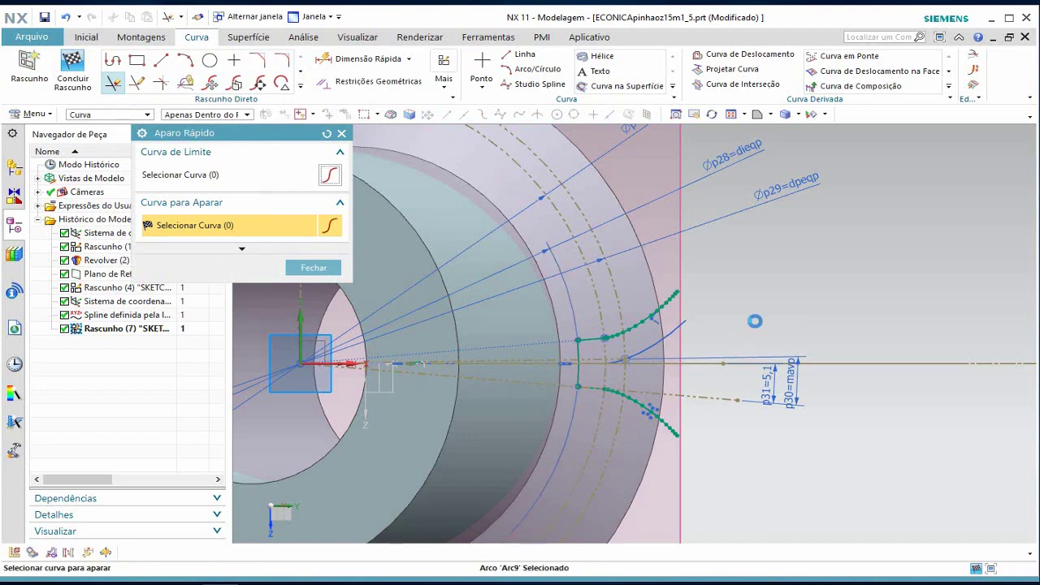
{"action": "key", "text": "Escape"}
- Draw an origin-centred circle through Spline4's endpoint
{"action": "left_click", "coordinate": [210, 61]}
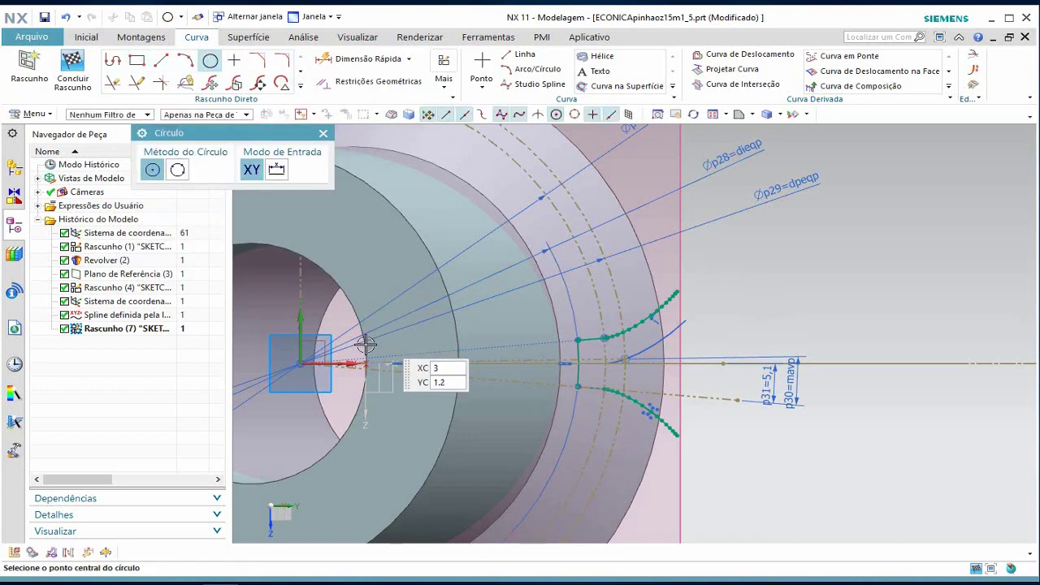
{"action": "left_click", "coordinate": [300, 364]}
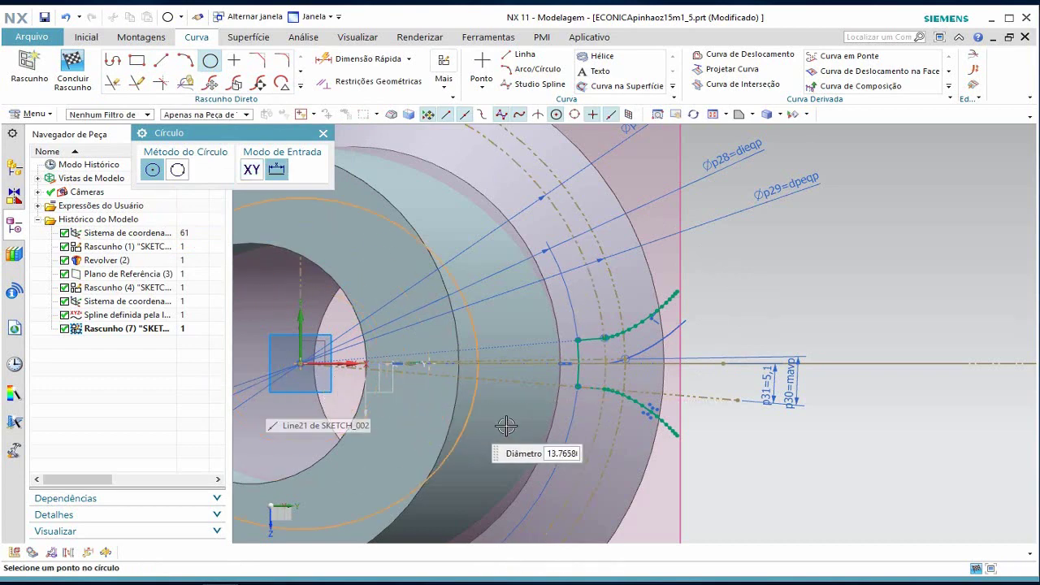
{"action": "left_click", "coordinate": [678, 437]}
{"action": "key", "text": "Escape"}
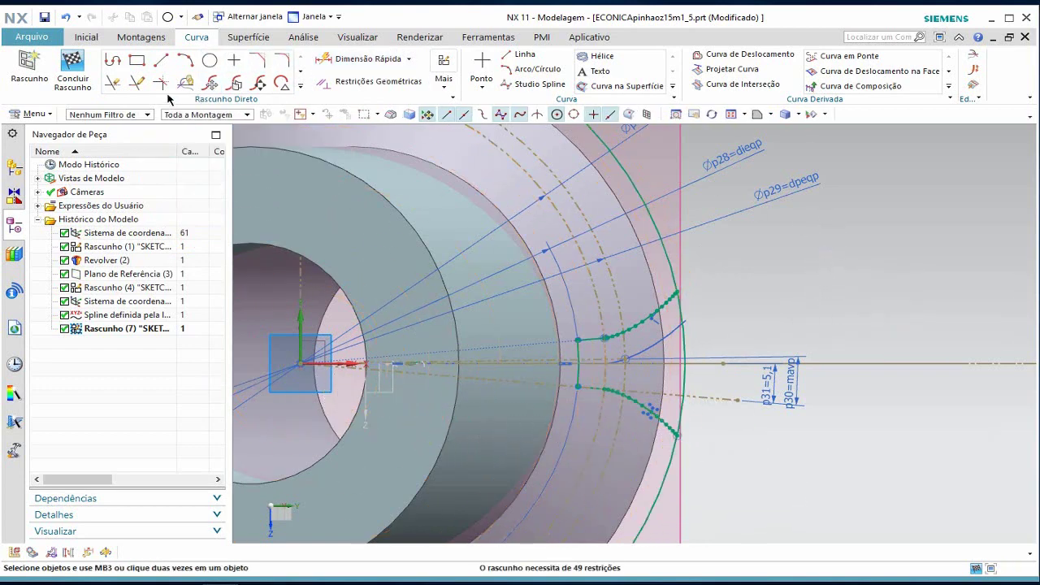
- Trim the new circle to the arc between the flank tips, then zoom out and tilt the view
{"action": "left_click", "coordinate": [113, 85]}
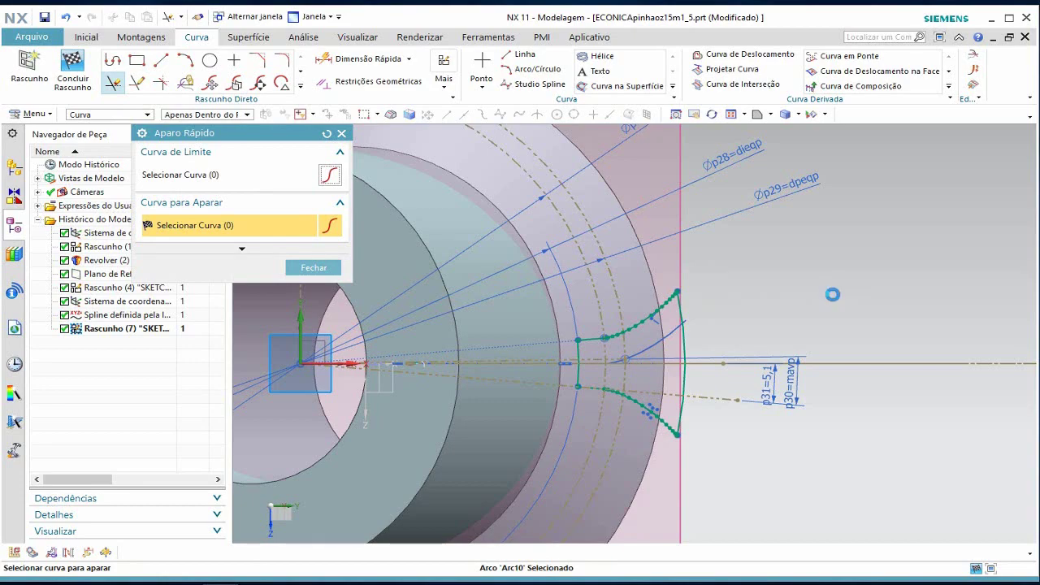
{"action": "key", "text": "Escape"}
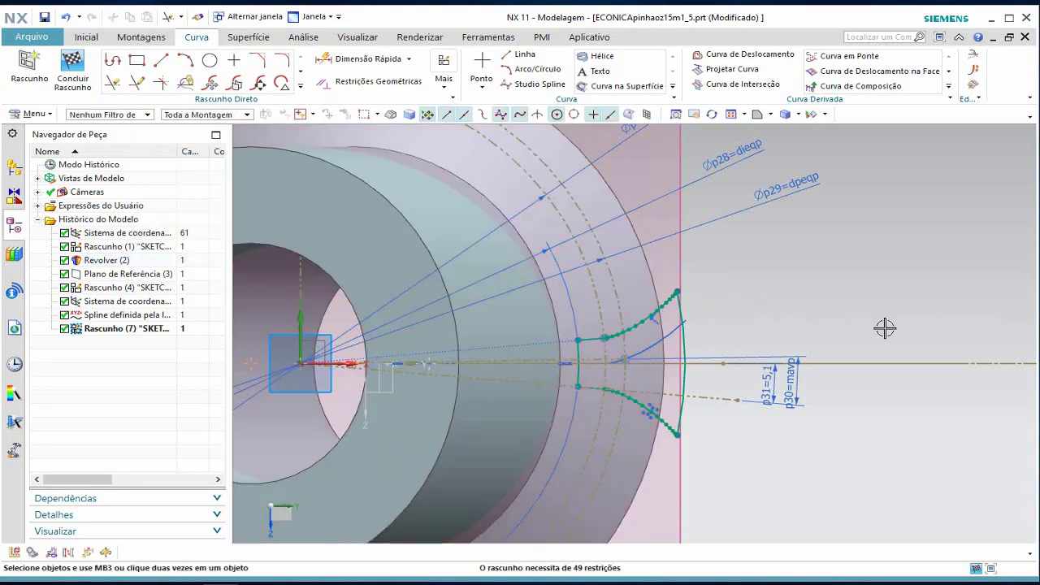
{"action": "scroll", "coordinate": [843, 305], "scroll_direction": "down", "scroll_amount": 1}
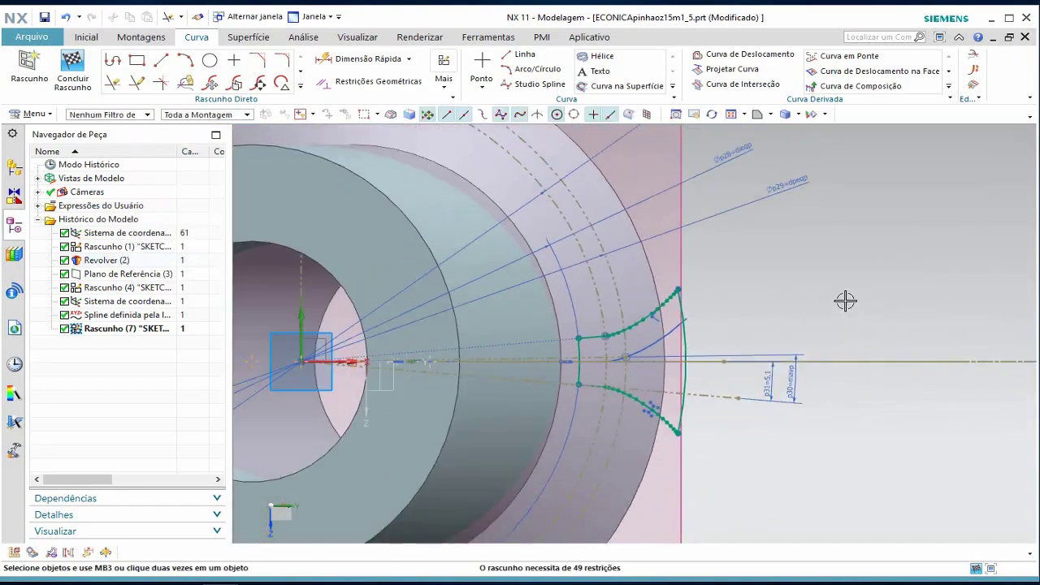
{"action": "scroll", "coordinate": [843, 305], "scroll_direction": "down", "scroll_amount": 2}
{"action": "scroll", "coordinate": [845, 301], "scroll_direction": "down", "scroll_amount": 1}
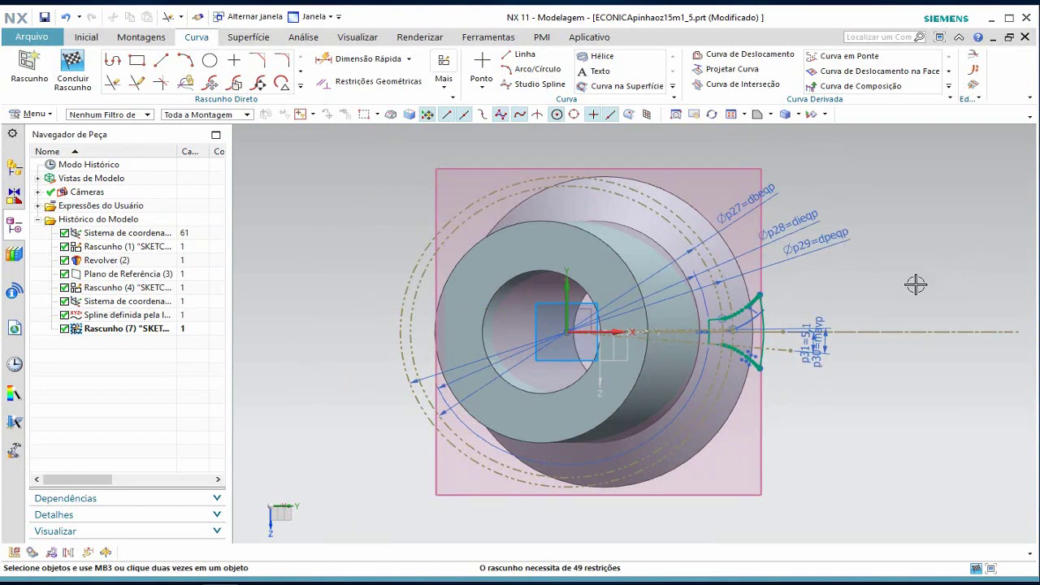
{"action": "mouse_move", "coordinate": [916, 284]}
{"action": "middle_mouse_down"}
{"action": "mouse_move", "coordinate": [914, 214]}
{"action": "mouse_move", "coordinate": [922, 244]}
{"action": "mouse_move", "coordinate": [825, 246]}
{"action": "mouse_move", "coordinate": [906, 235]}
{"action": "mouse_move", "coordinate": [897, 230]}
{"action": "middle_mouse_up"}
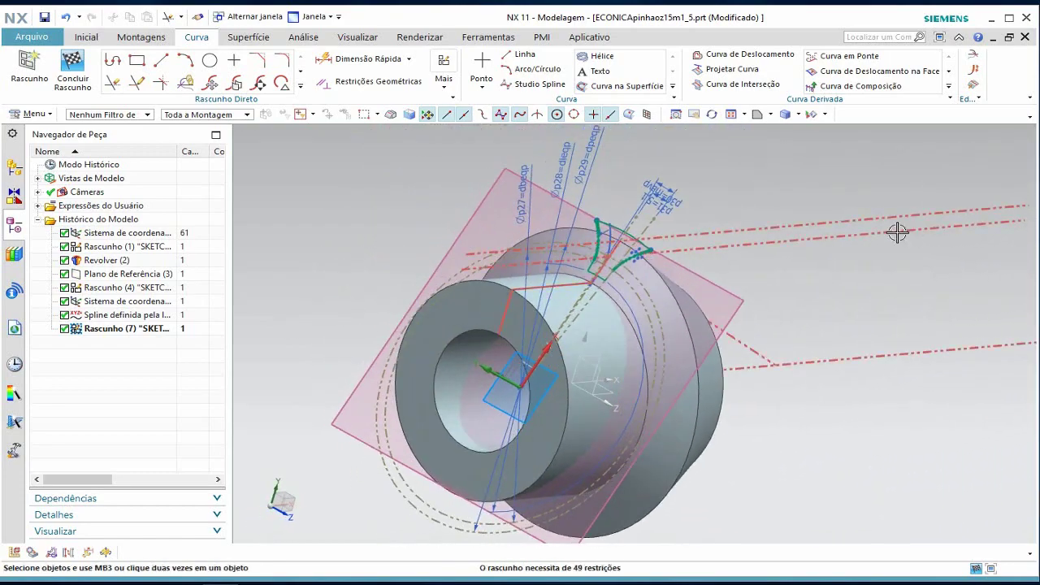
- Finish the Rascunho (7) sketch and hide 'Spline definida pela lei (6)' with Ctrl+B
{"action": "left_click", "coordinate": [62, 72]}
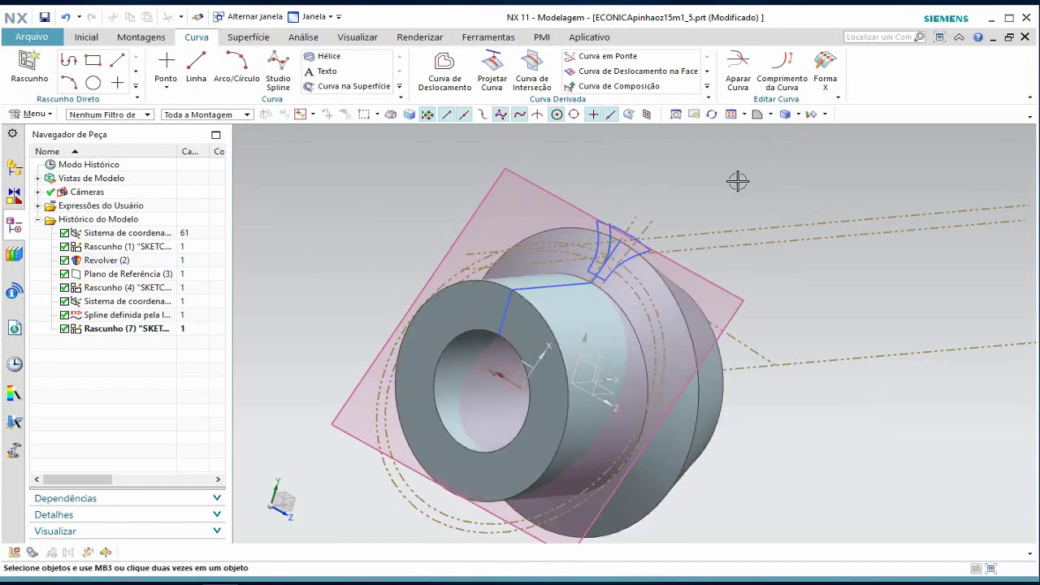
{"action": "scroll", "coordinate": [658, 223], "scroll_direction": "up", "scroll_amount": 3}
{"action": "scroll", "coordinate": [655, 227], "scroll_direction": "up", "scroll_amount": 3}
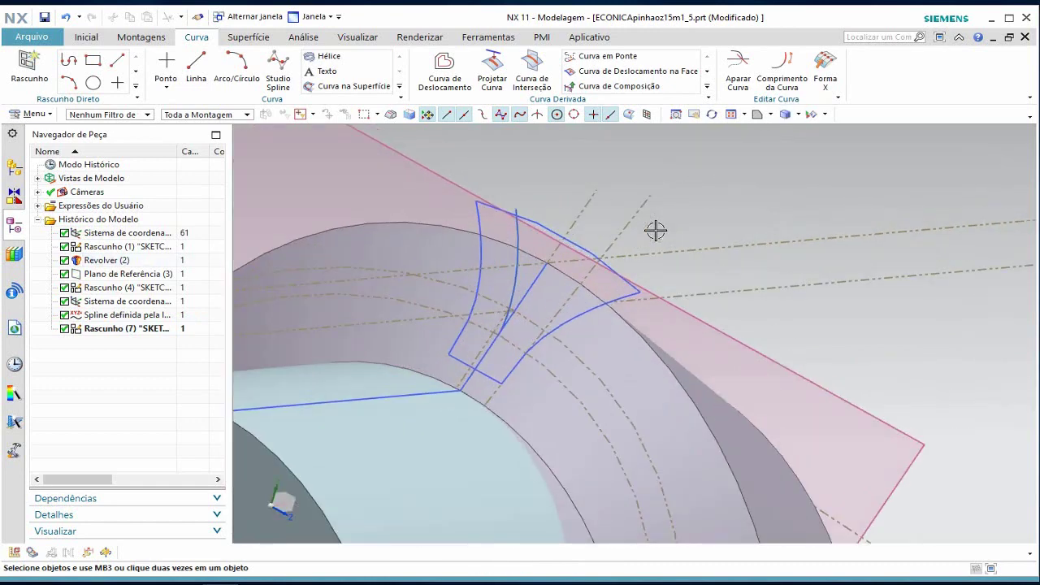
{"action": "scroll", "coordinate": [655, 231], "scroll_direction": "down", "scroll_amount": 2}
{"action": "scroll", "coordinate": [655, 231], "scroll_direction": "down", "scroll_amount": 1}
{"action": "scroll", "coordinate": [655, 230], "scroll_direction": "down", "scroll_amount": 1}
{"action": "scroll", "coordinate": [655, 231], "scroll_direction": "up", "scroll_amount": 1}
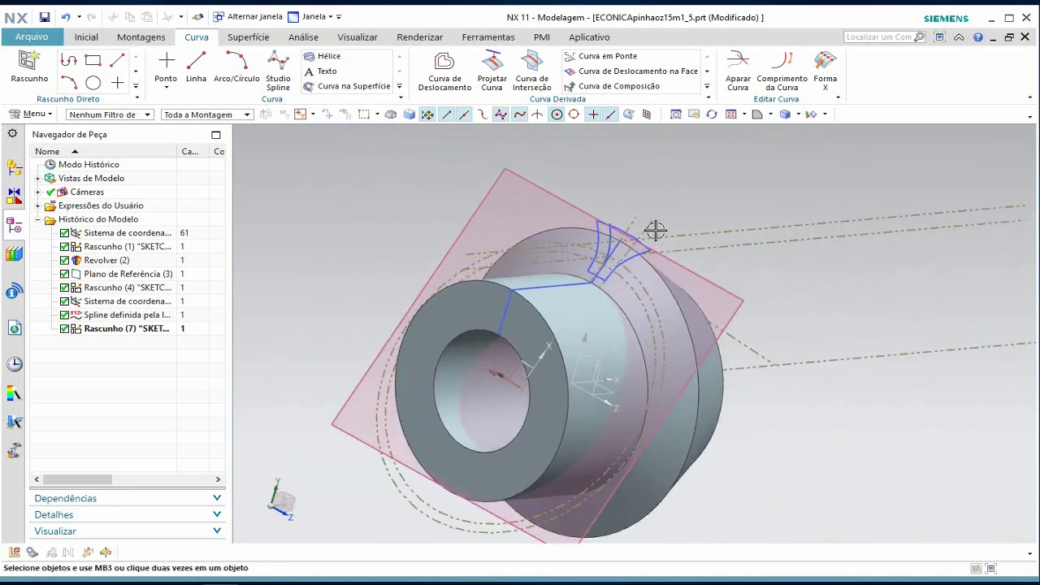
{"action": "left_click", "coordinate": [93, 318]}
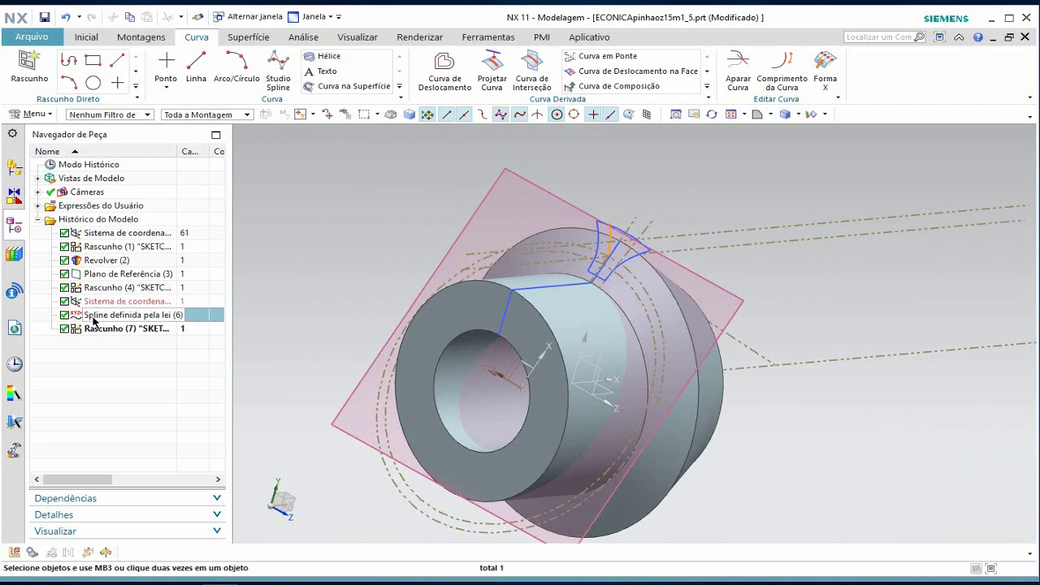
{"action": "key", "text": "ctrl+b"}
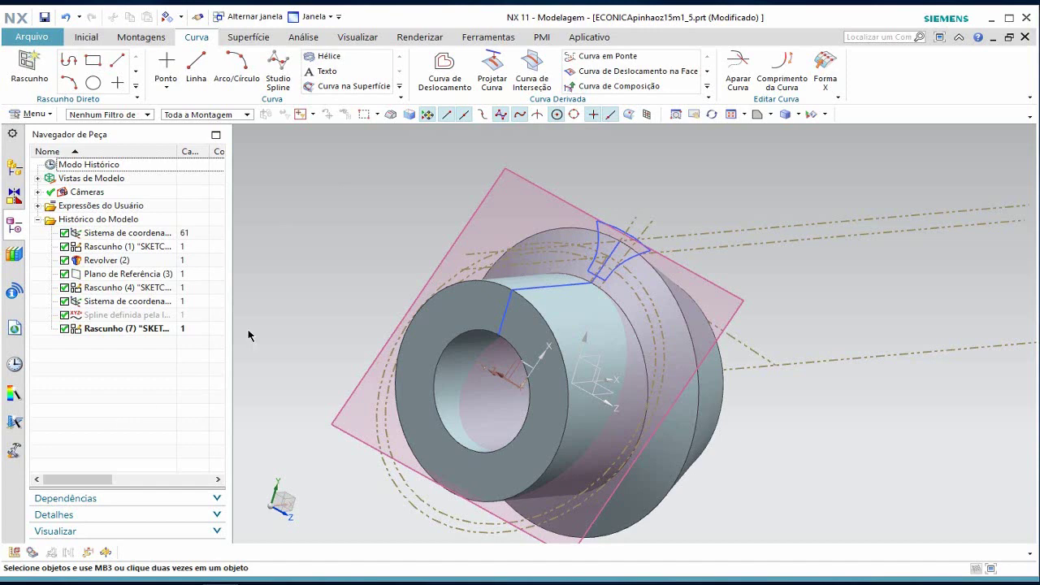
- Start an Extrudar feature on a single sketch arc, then cancel it
{"action": "left_click", "coordinate": [87, 37]}
{"action": "left_click", "coordinate": [223, 87]}
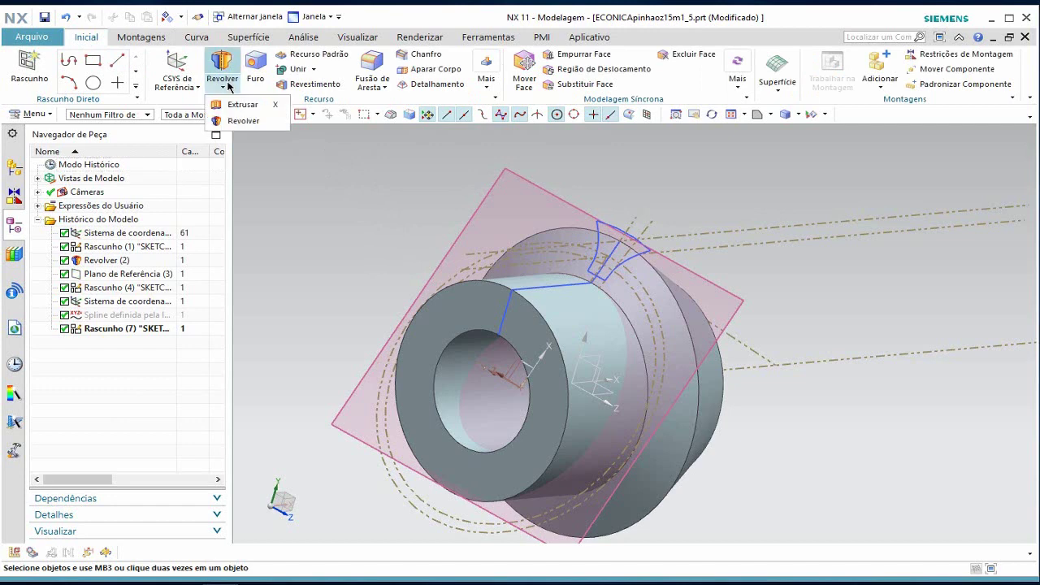
{"action": "left_click", "coordinate": [237, 104]}
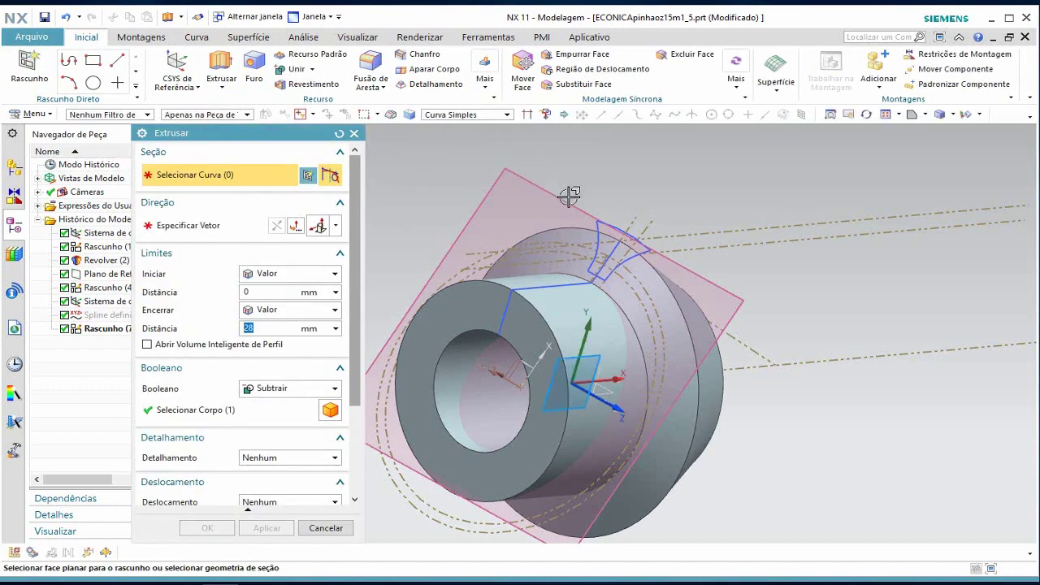
{"action": "left_click", "coordinate": [613, 233]}
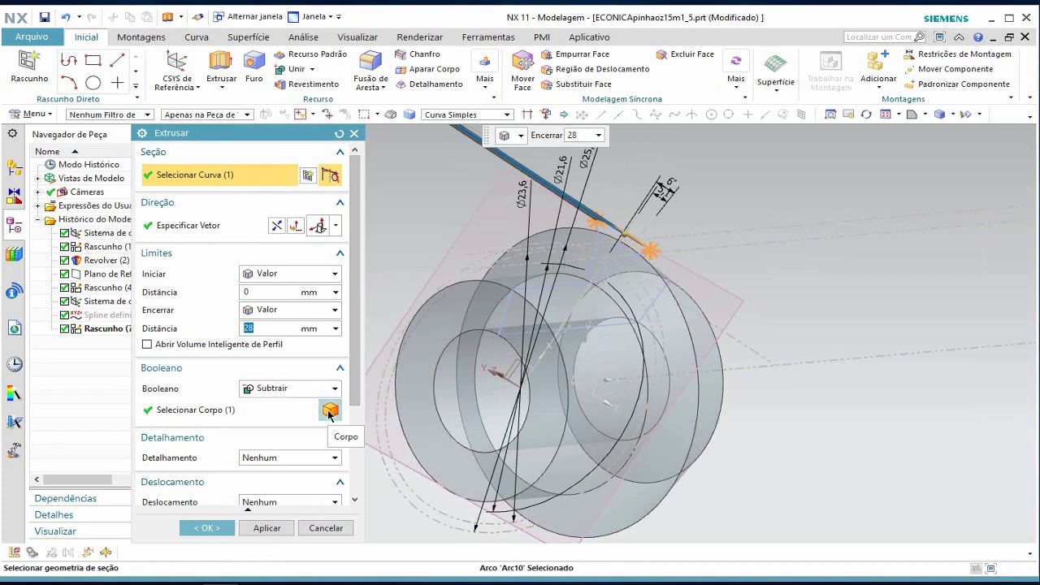
{"action": "left_click", "coordinate": [325, 527]}
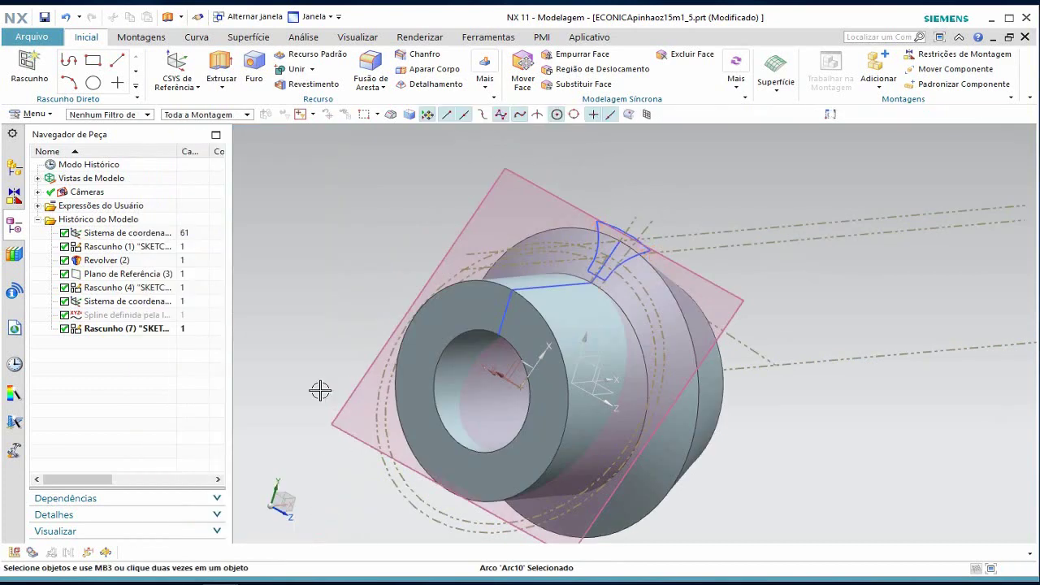
- Extrude Rascunho (7) as a 0–28 mm Subtrair cut with the direction reversed
{"action": "left_click", "coordinate": [119, 328]}
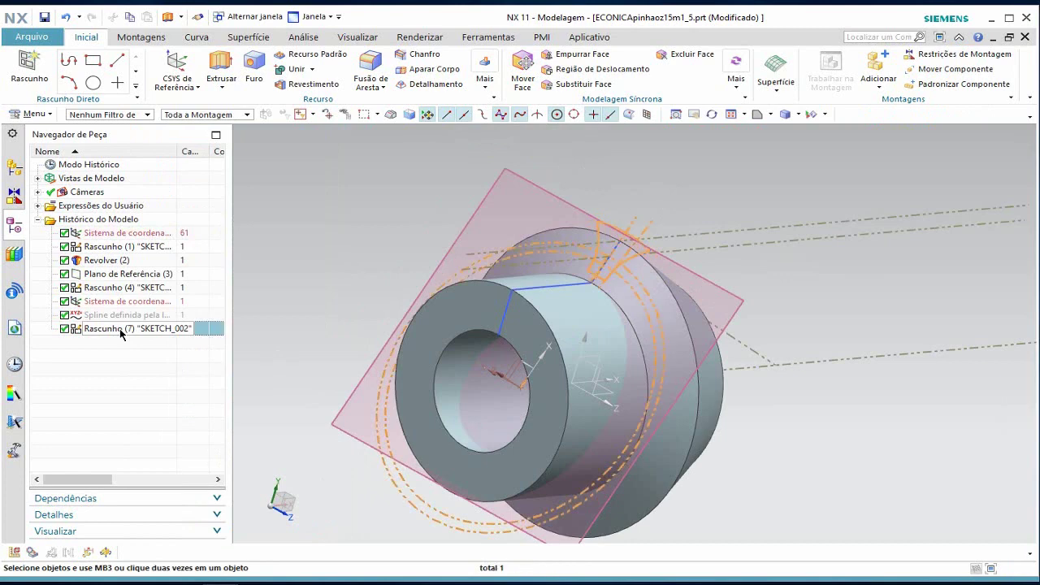
{"action": "left_click", "coordinate": [220, 65]}
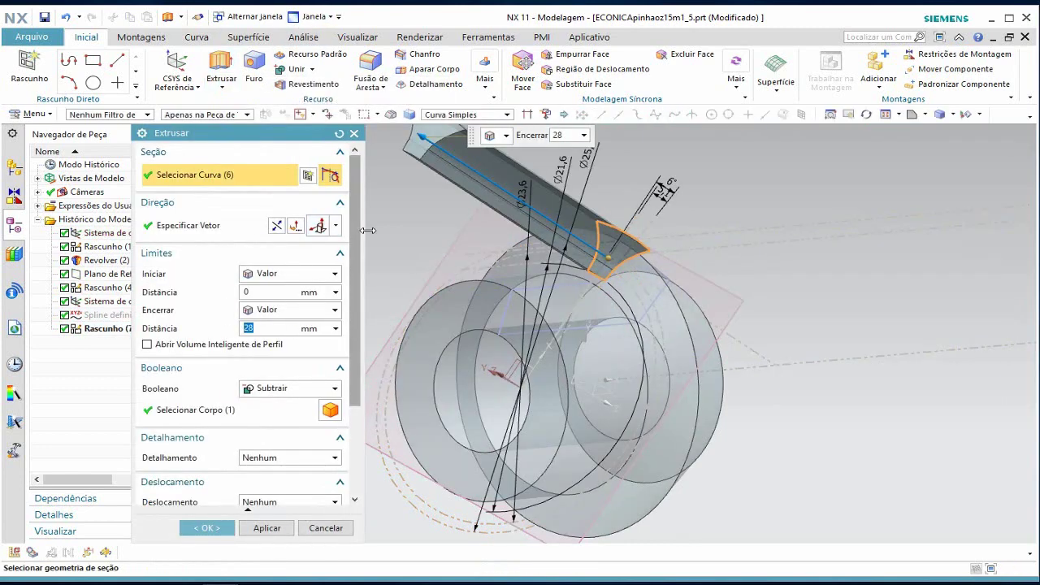
{"action": "left_click", "coordinate": [276, 229]}
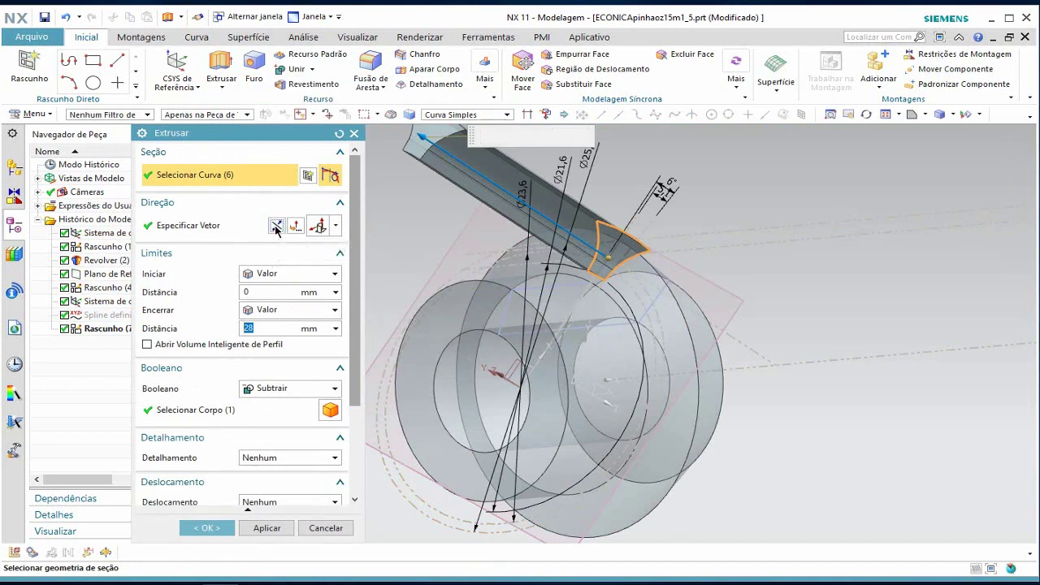
{"action": "mouse_move", "coordinate": [787, 243]}
{"action": "middle_mouse_down"}
{"action": "mouse_move", "coordinate": [747, 264]}
{"action": "mouse_move", "coordinate": [775, 254]}
{"action": "middle_mouse_up"}
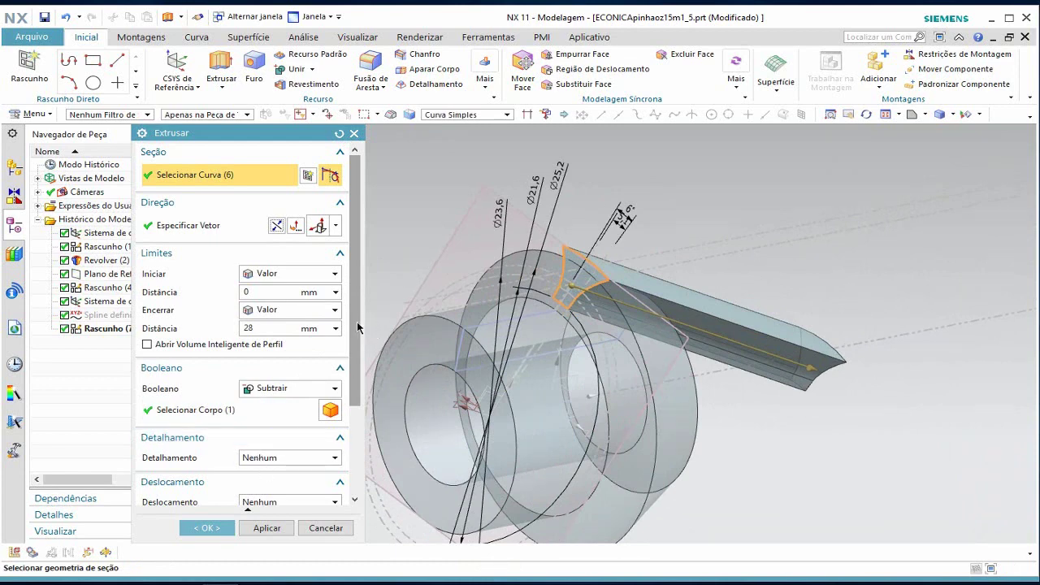
{"action": "scroll", "coordinate": [358, 327], "scroll_direction": "down", "scroll_amount": 1}
{"action": "scroll", "coordinate": [325, 350], "scroll_direction": "down", "scroll_amount": 2}
{"action": "scroll", "coordinate": [279, 371], "scroll_direction": "down", "scroll_amount": 1}
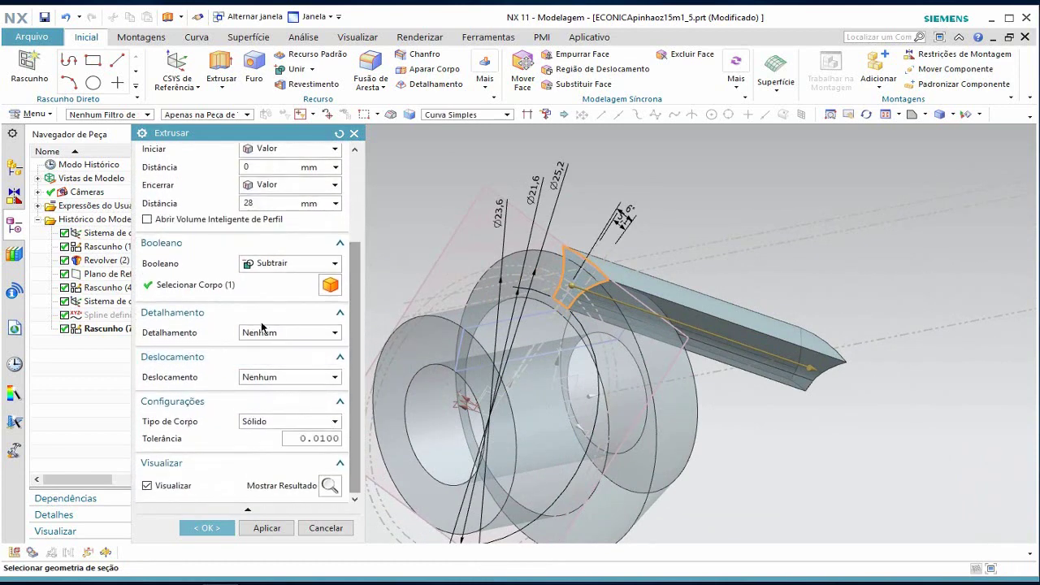
- Give the extrude an 'A Partir da Seção' draft using Múltiplo angles of 6.5° each
{"action": "left_click", "coordinate": [279, 333]}
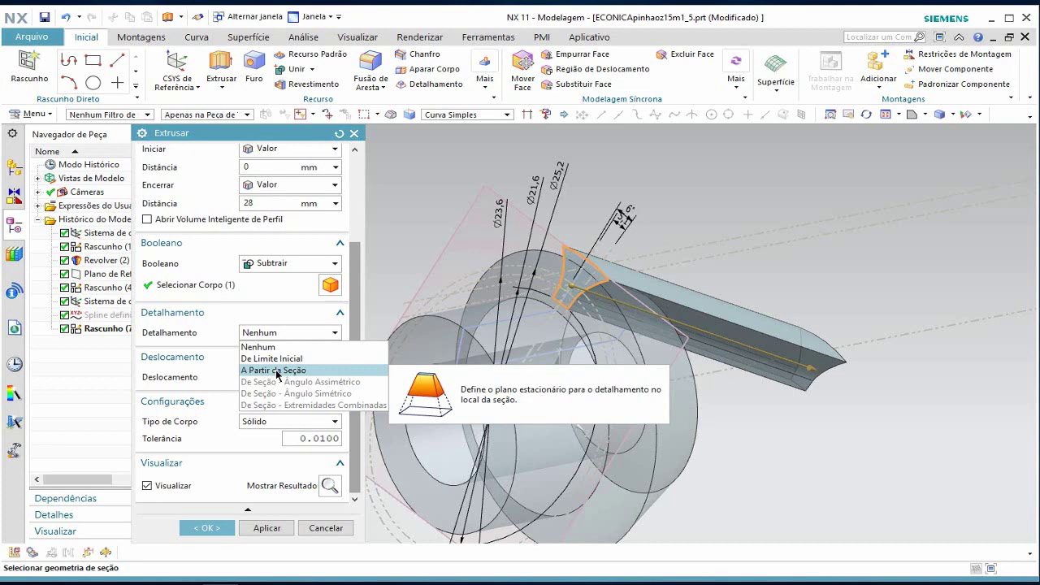
{"action": "left_click", "coordinate": [277, 371]}
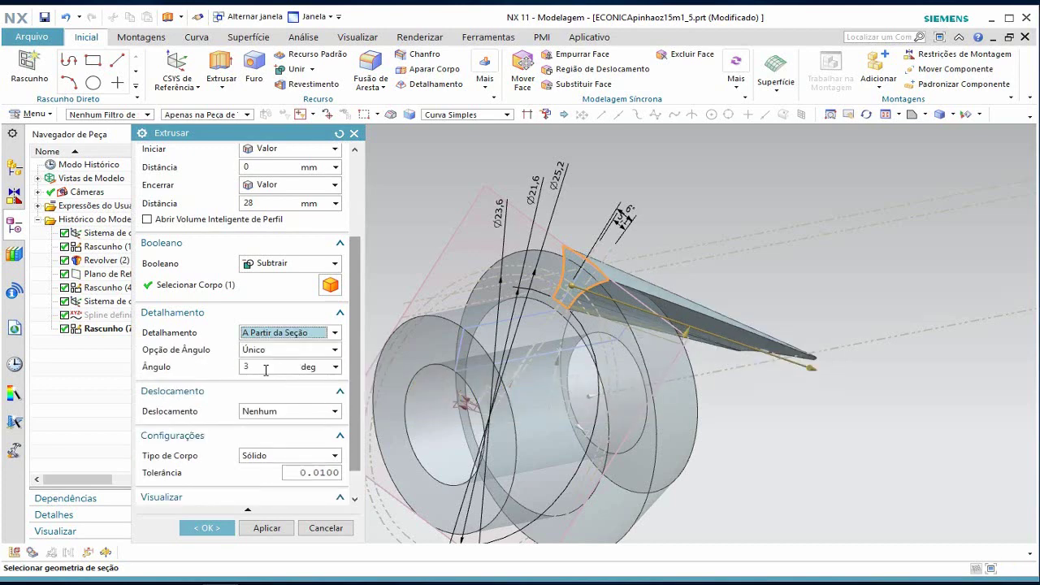
{"action": "left_click", "coordinate": [272, 355]}
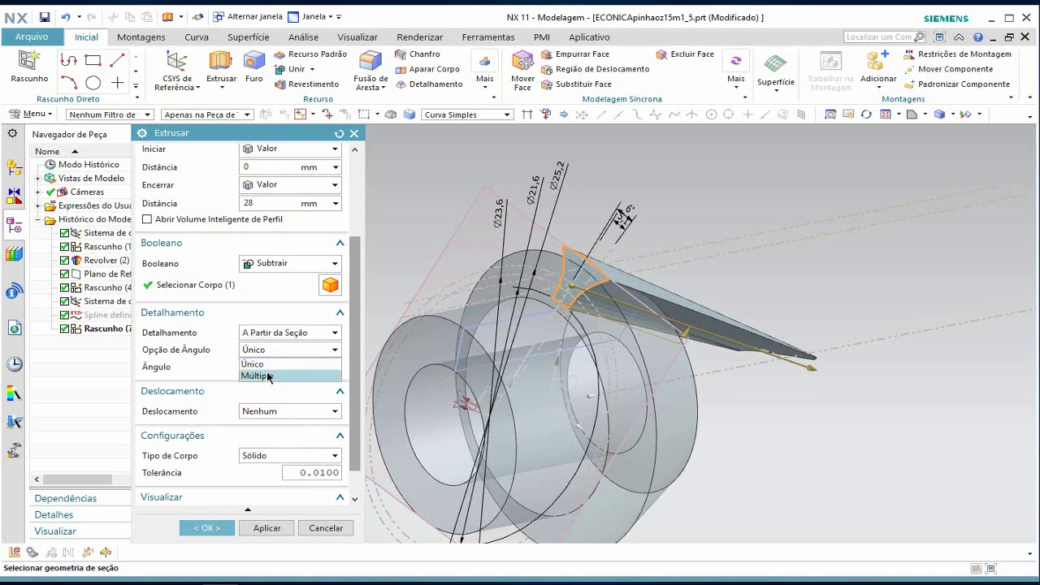
{"action": "left_click", "coordinate": [266, 372]}
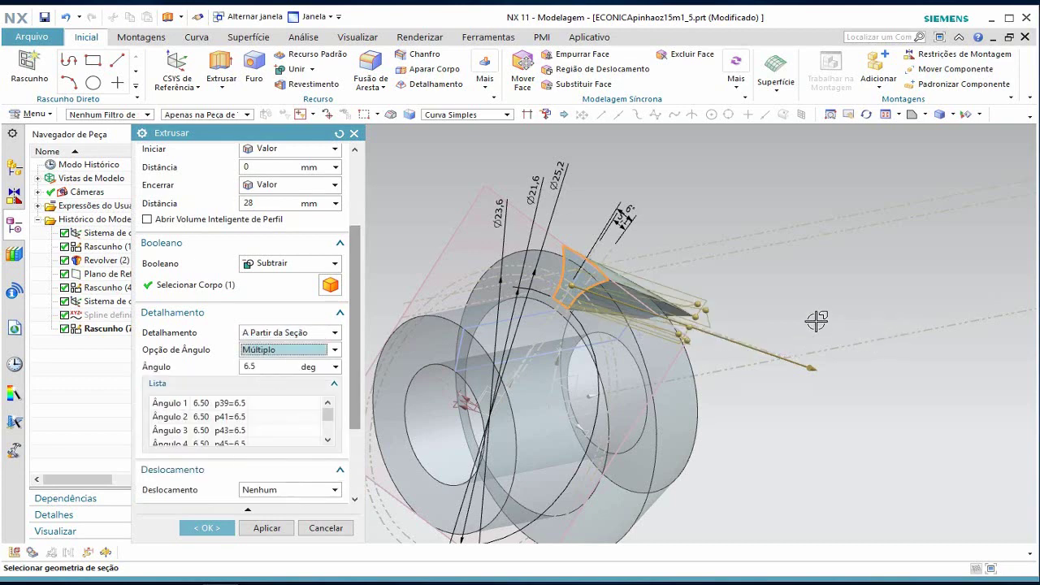
{"action": "middle_click_drag", "start_coordinate": [811, 318], "coordinate": [767, 318]}
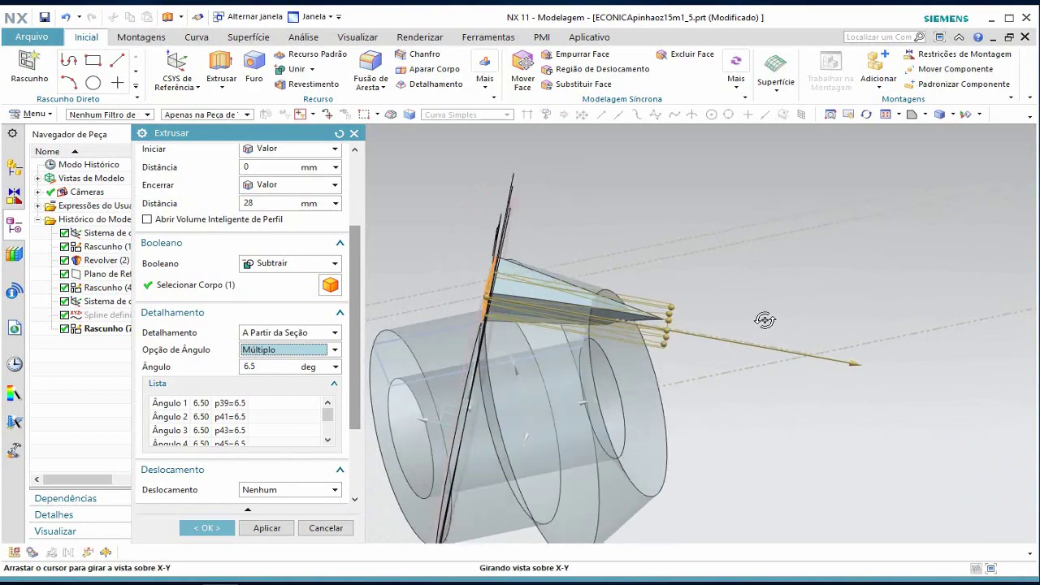
{"action": "mouse_move", "coordinate": [767, 319]}
{"action": "middle_mouse_down"}
{"action": "mouse_move", "coordinate": [707, 345]}
{"action": "mouse_move", "coordinate": [775, 285]}
{"action": "mouse_move", "coordinate": [760, 329]}
{"action": "mouse_move", "coordinate": [750, 323]}
{"action": "mouse_move", "coordinate": [749, 332]}
{"action": "mouse_move", "coordinate": [756, 304]}
{"action": "mouse_move", "coordinate": [737, 303]}
{"action": "middle_mouse_up"}
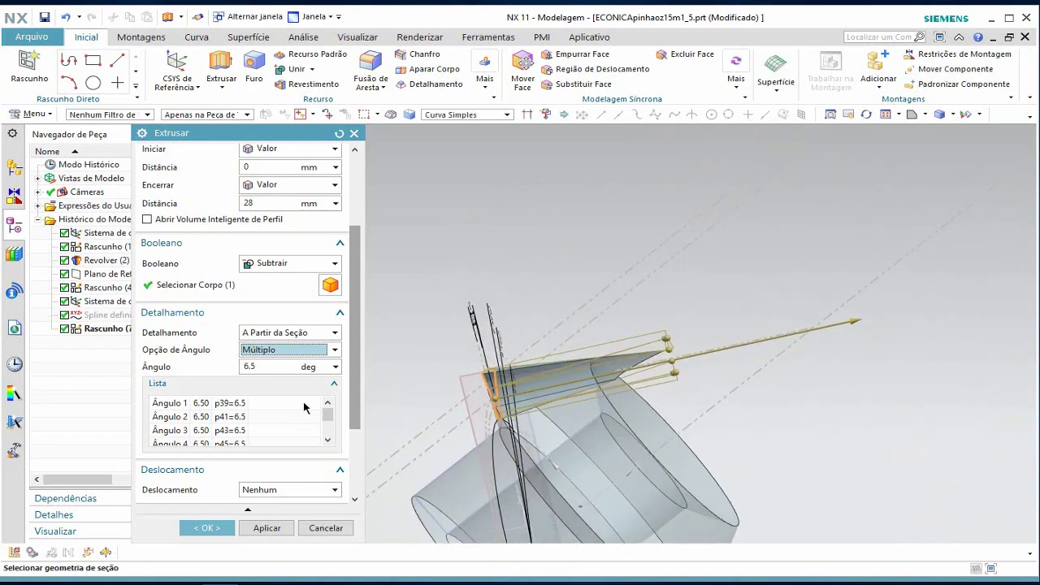
{"action": "left_click", "coordinate": [260, 367]}
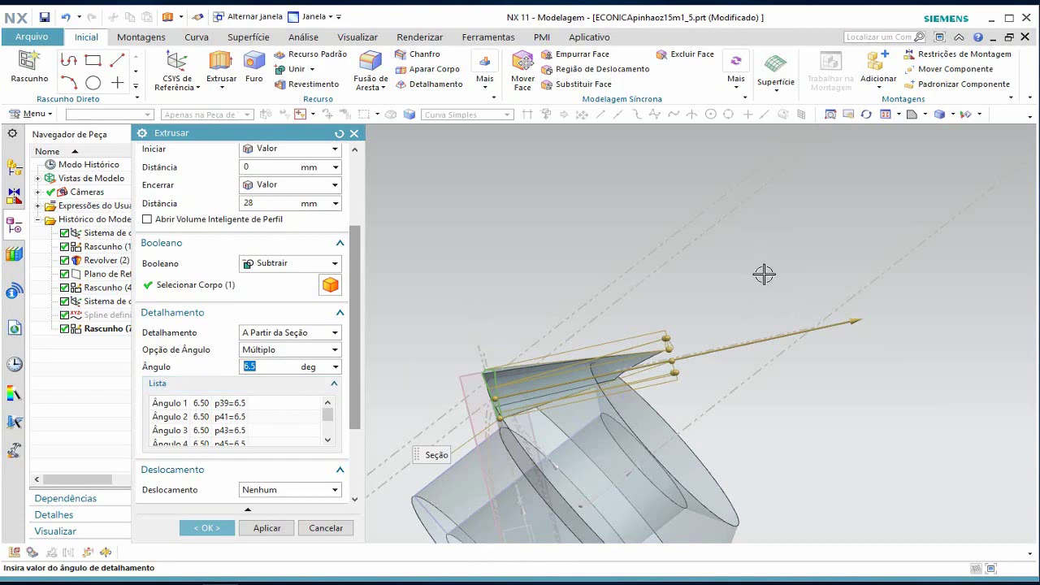
{"action": "mouse_move", "coordinate": [765, 280]}
{"action": "middle_mouse_down"}
{"action": "mouse_move", "coordinate": [797, 383]}
{"action": "mouse_move", "coordinate": [742, 286]}
{"action": "mouse_move", "coordinate": [784, 314]}
{"action": "middle_mouse_up"}
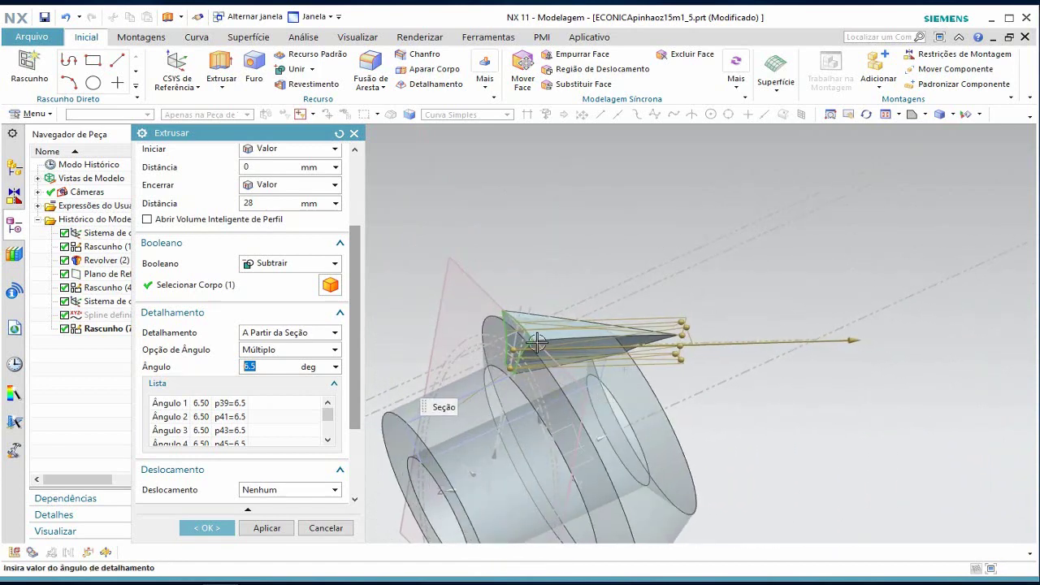
- Change the draft to a single Único angle of 3° and inspect the tapered cut
{"action": "left_click", "coordinate": [281, 351]}
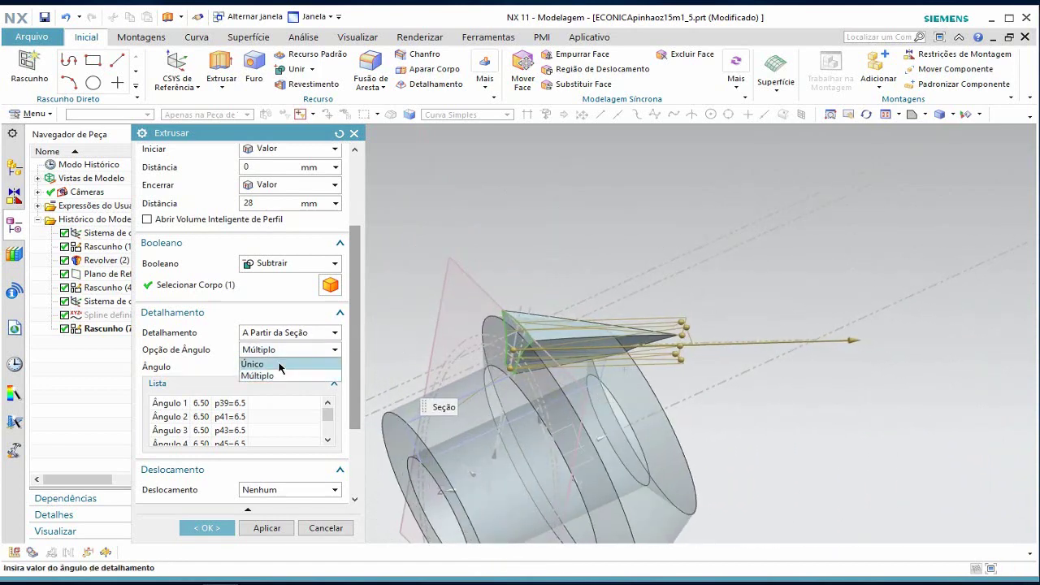
{"action": "left_click", "coordinate": [280, 365]}
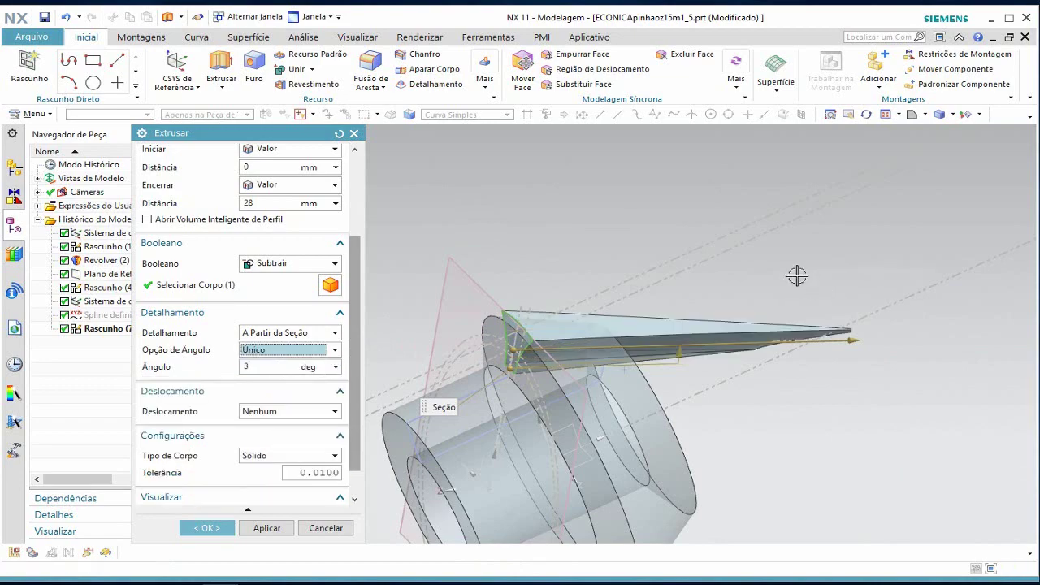
{"action": "mouse_move", "coordinate": [797, 277]}
{"action": "middle_mouse_down"}
{"action": "mouse_move", "coordinate": [717, 285]}
{"action": "mouse_move", "coordinate": [716, 268]}
{"action": "mouse_move", "coordinate": [820, 256]}
{"action": "mouse_move", "coordinate": [781, 259]}
{"action": "mouse_move", "coordinate": [767, 309]}
{"action": "mouse_move", "coordinate": [765, 267]}
{"action": "mouse_move", "coordinate": [731, 263]}
{"action": "mouse_move", "coordinate": [775, 306]}
{"action": "middle_mouse_up"}
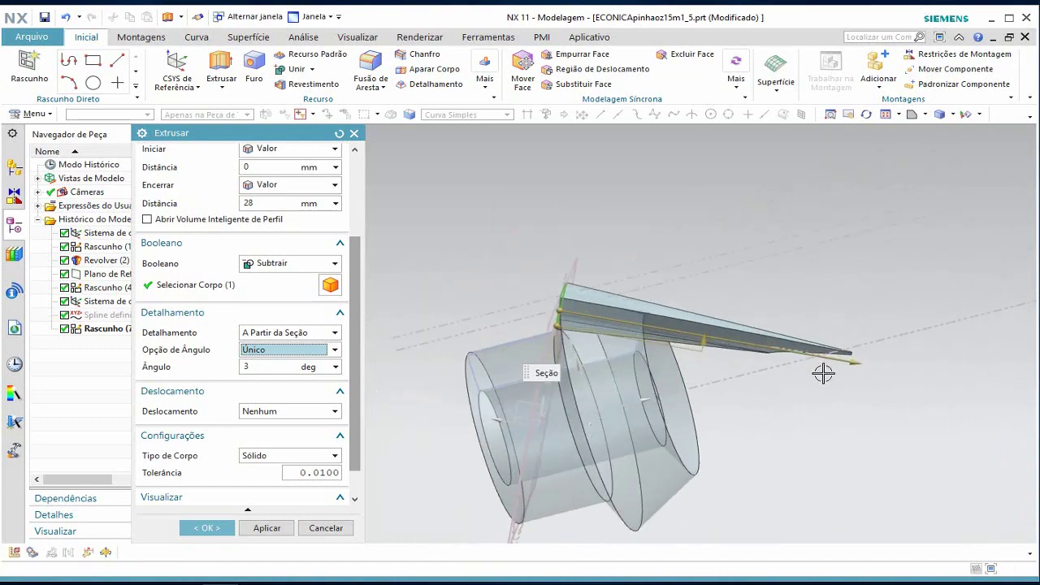
{"action": "scroll", "coordinate": [819, 320], "scroll_direction": "up", "scroll_amount": 2}
{"action": "scroll", "coordinate": [819, 320], "scroll_direction": "up", "scroll_amount": 2}
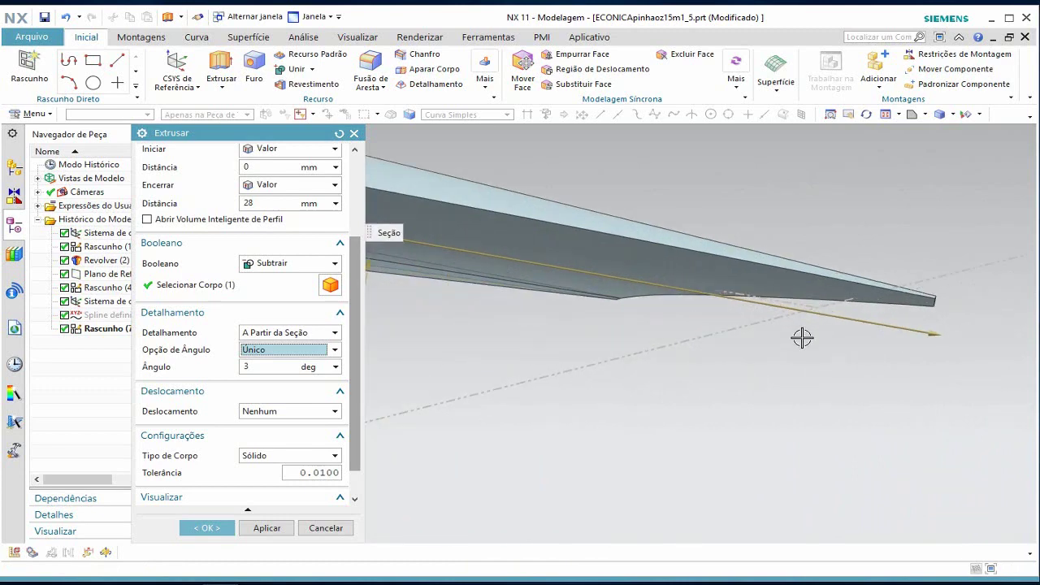
{"action": "scroll", "coordinate": [802, 337], "scroll_direction": "down", "scroll_amount": 1}
{"action": "scroll", "coordinate": [802, 337], "scroll_direction": "down", "scroll_amount": 1}
{"action": "scroll", "coordinate": [802, 337], "scroll_direction": "down", "scroll_amount": 1}
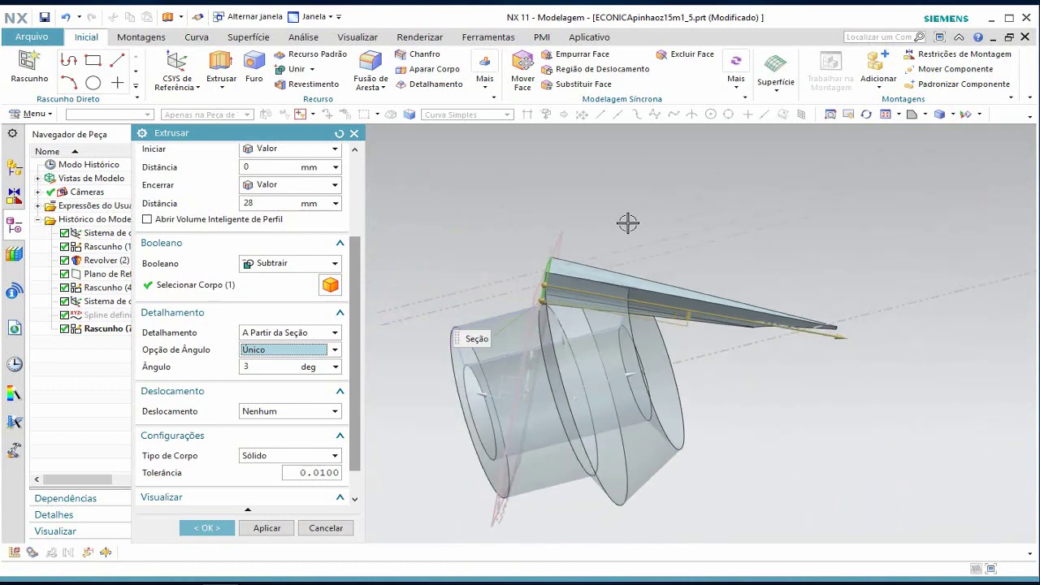
{"action": "mouse_move", "coordinate": [834, 359]}
{"action": "middle_mouse_down"}
{"action": "mouse_move", "coordinate": [837, 325]}
{"action": "mouse_move", "coordinate": [837, 365]}
{"action": "mouse_move", "coordinate": [857, 364]}
{"action": "mouse_move", "coordinate": [835, 340]}
{"action": "mouse_move", "coordinate": [837, 348]}
{"action": "mouse_move", "coordinate": [841, 337]}
{"action": "mouse_move", "coordinate": [838, 354]}
{"action": "middle_mouse_up"}
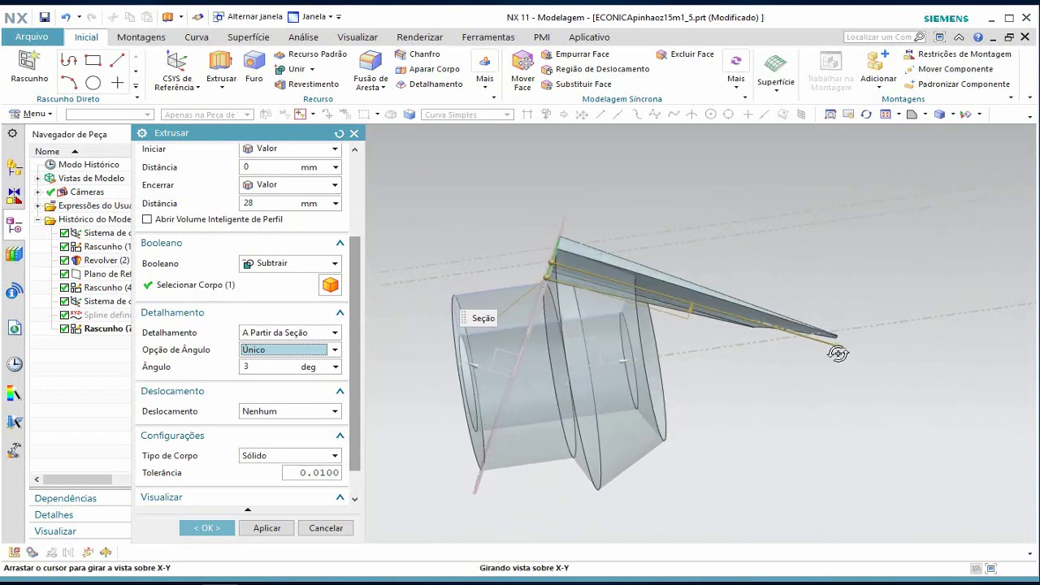
{"action": "left_click", "coordinate": [276, 367]}
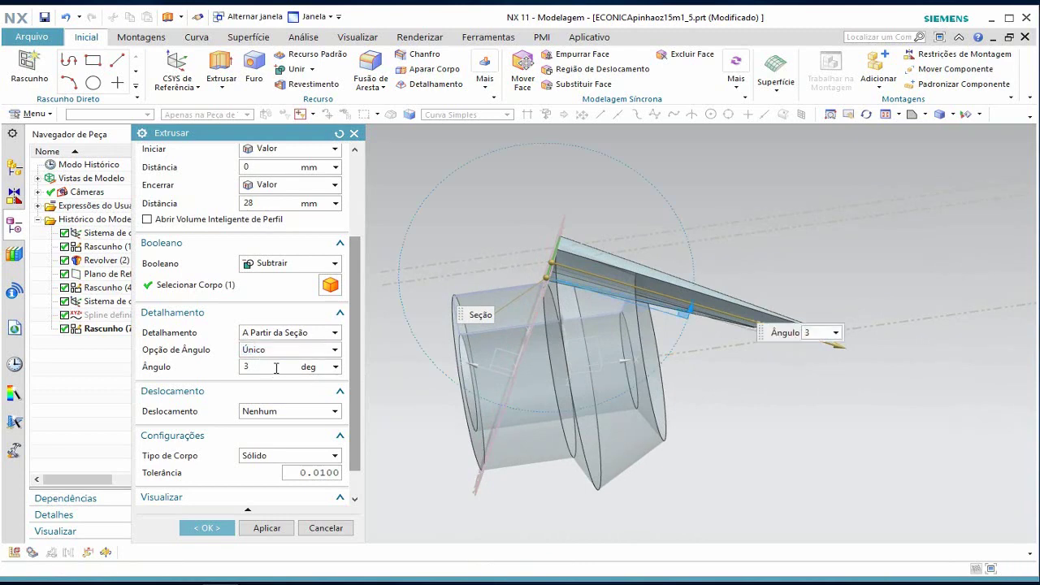
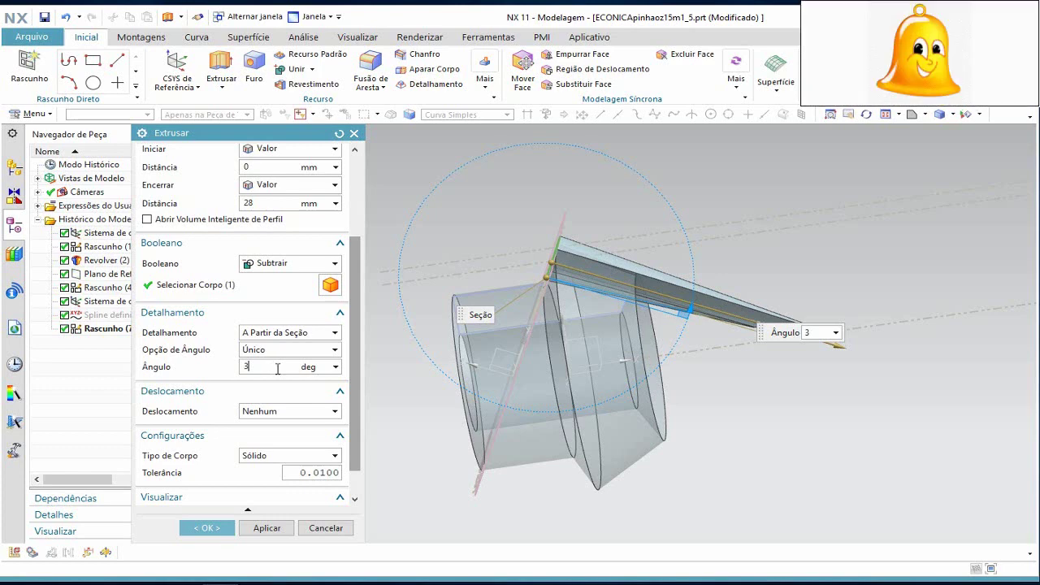
- Switch the slot extrusion's draft angle option to multiple angles
{"action": "scroll", "coordinate": [811, 350], "scroll_direction": "down", "scroll_amount": 2}
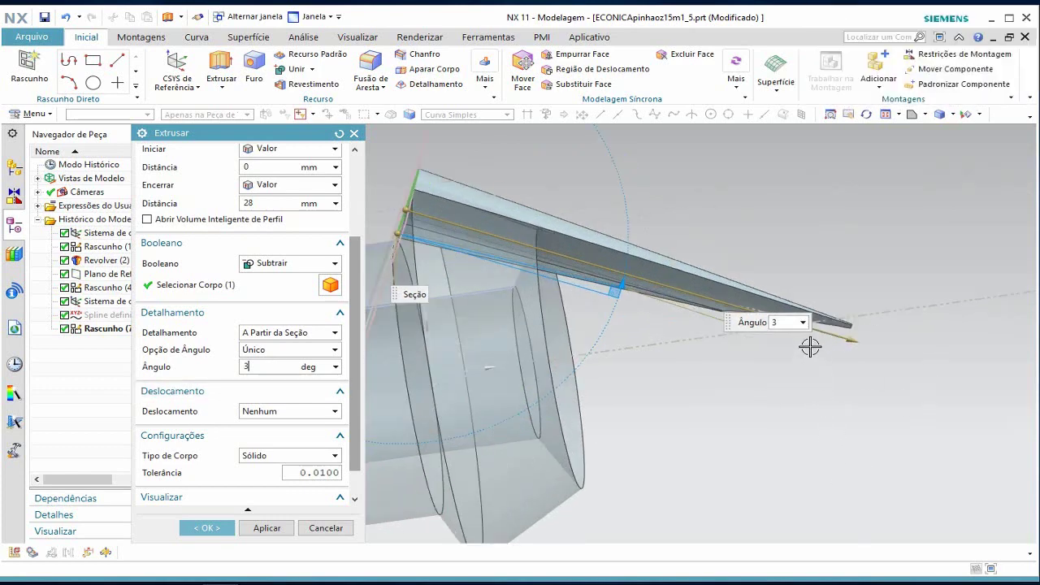
{"action": "scroll", "coordinate": [810, 347], "scroll_direction": "down", "scroll_amount": 2}
{"action": "scroll", "coordinate": [808, 333], "scroll_direction": "down", "scroll_amount": 1}
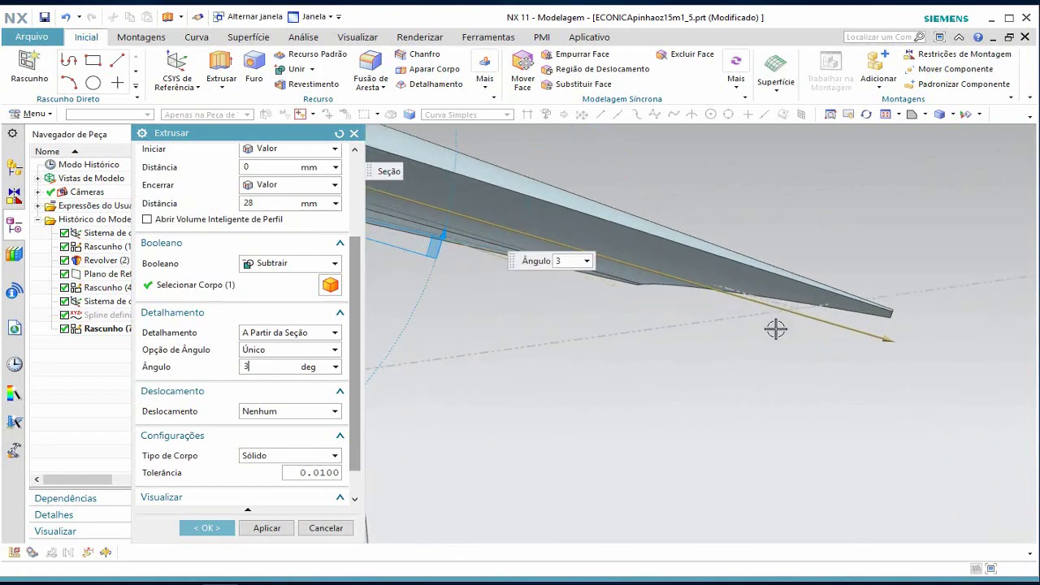
{"action": "scroll", "coordinate": [775, 327], "scroll_direction": "up", "scroll_amount": 3}
{"action": "scroll", "coordinate": [773, 328], "scroll_direction": "up", "scroll_amount": 2}
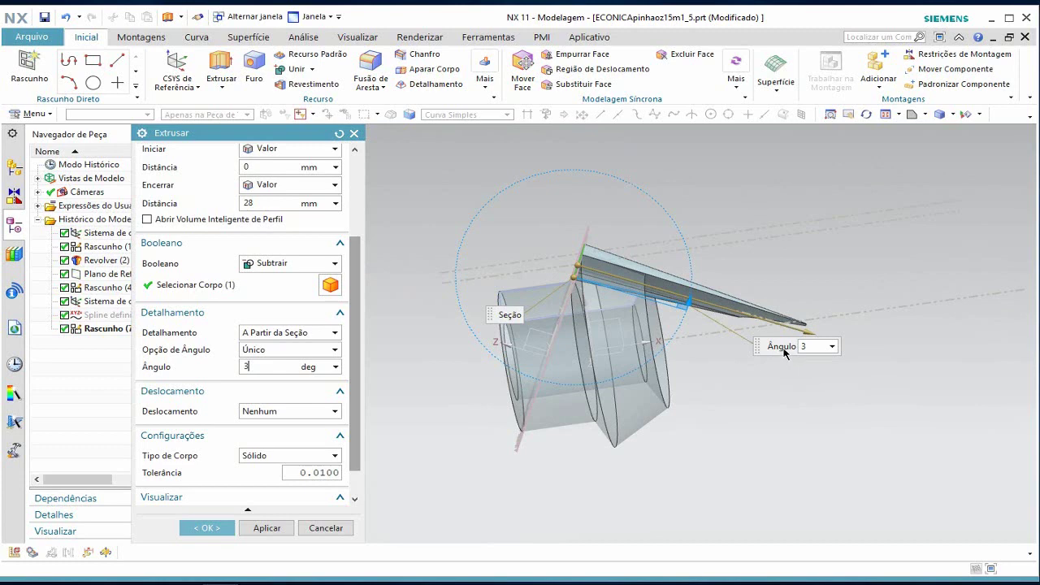
{"action": "scroll", "coordinate": [785, 354], "scroll_direction": "down", "scroll_amount": 2}
{"action": "scroll", "coordinate": [782, 330], "scroll_direction": "down", "scroll_amount": 2}
{"action": "scroll", "coordinate": [782, 313], "scroll_direction": "up", "scroll_amount": 1}
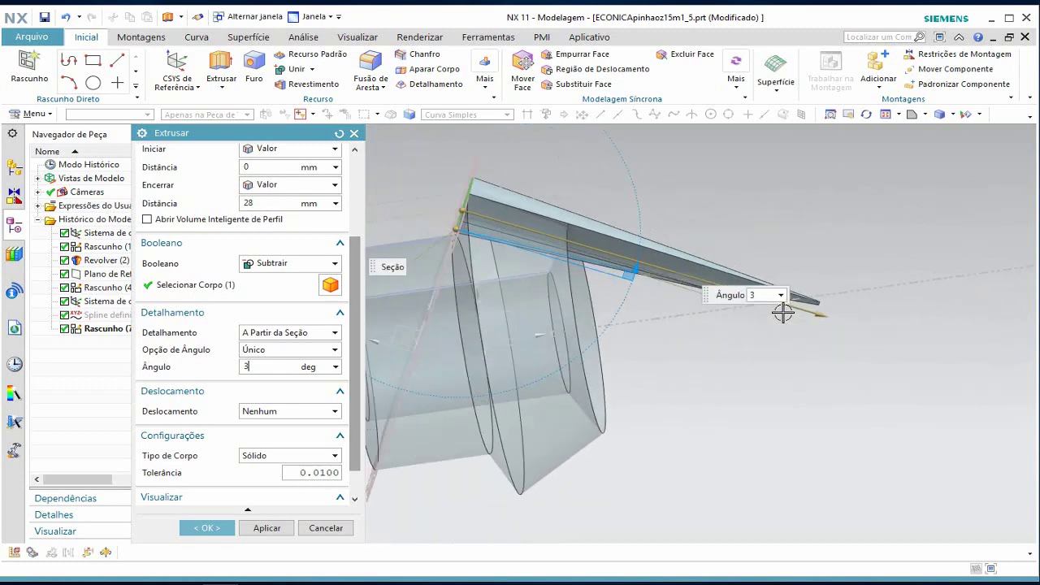
{"action": "scroll", "coordinate": [783, 313], "scroll_direction": "up", "scroll_amount": 1}
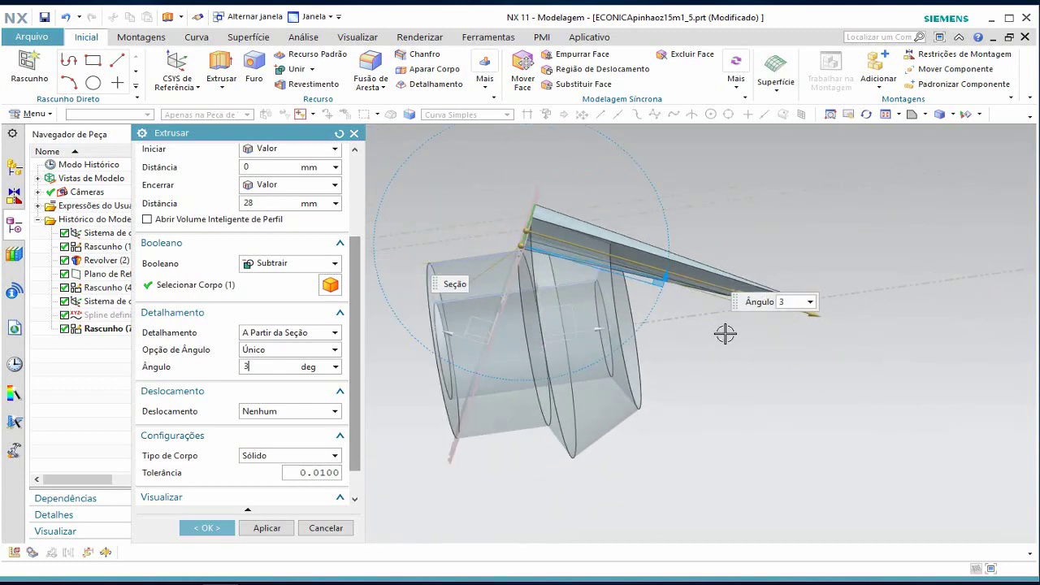
{"action": "left_click", "coordinate": [285, 352]}
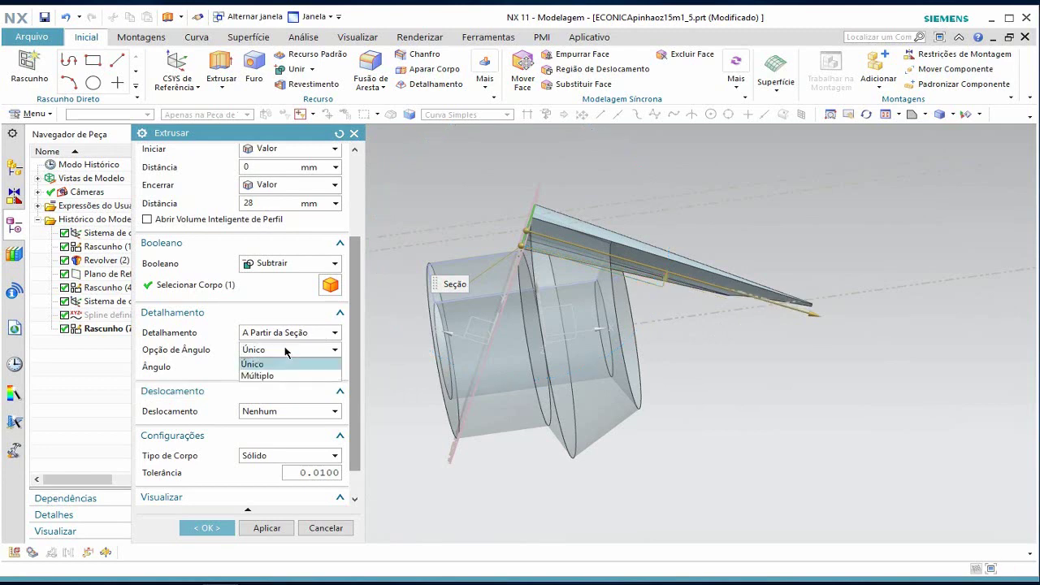
{"action": "left_click", "coordinate": [268, 373]}
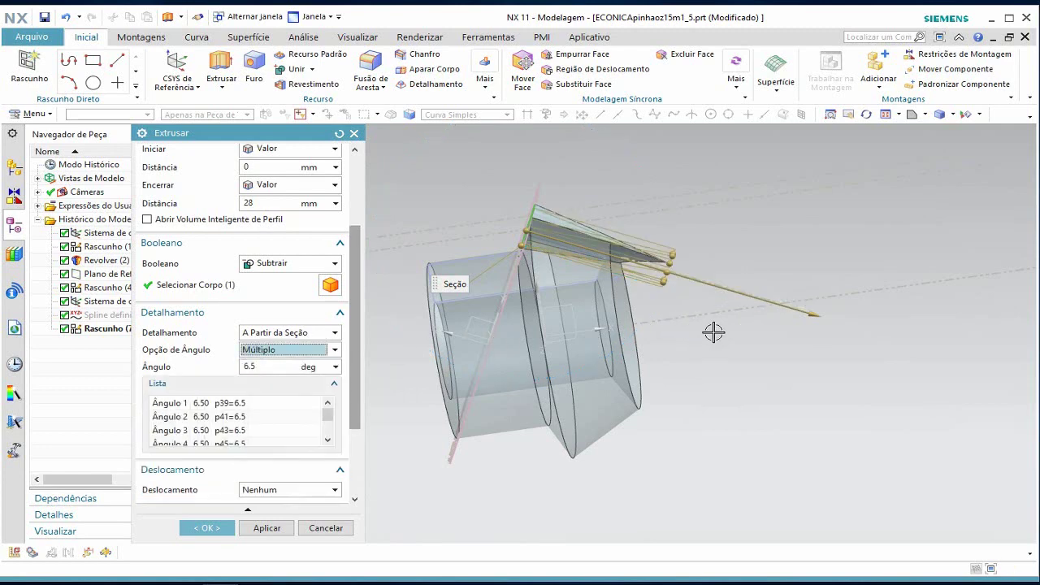
- Try 2° on the second draft angle, then return it to 6.5°
{"action": "left_click", "coordinate": [166, 407]}
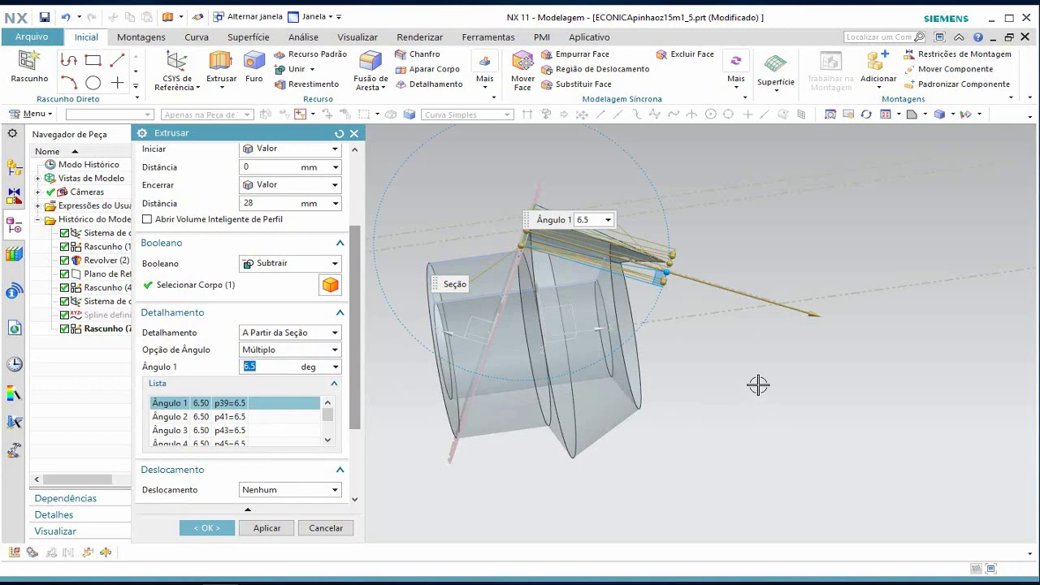
{"action": "left_click", "coordinate": [174, 421]}
{"action": "mouse_move", "coordinate": [729, 383]}
{"action": "middle_mouse_down"}
{"action": "mouse_move", "coordinate": [666, 376]}
{"action": "mouse_move", "coordinate": [659, 365]}
{"action": "mouse_move", "coordinate": [674, 373]}
{"action": "mouse_move", "coordinate": [667, 379]}
{"action": "mouse_move", "coordinate": [692, 365]}
{"action": "mouse_move", "coordinate": [669, 393]}
{"action": "mouse_move", "coordinate": [615, 383]}
{"action": "middle_mouse_up"}
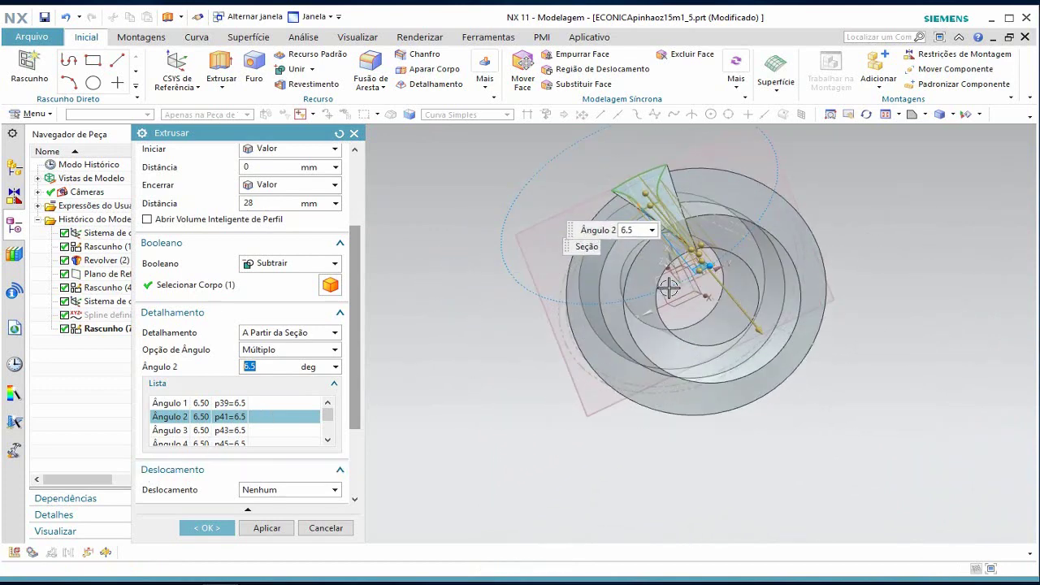
{"action": "left_click", "coordinate": [632, 231]}
{"action": "type", "text": "2"}
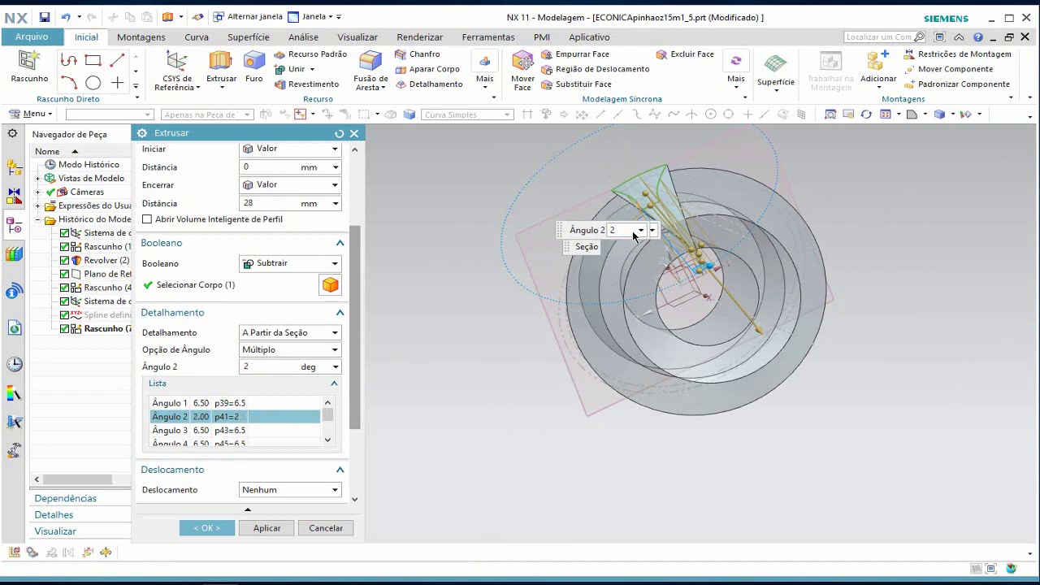
{"action": "type", "text": "6.5"}
{"action": "key", "text": "Return"}
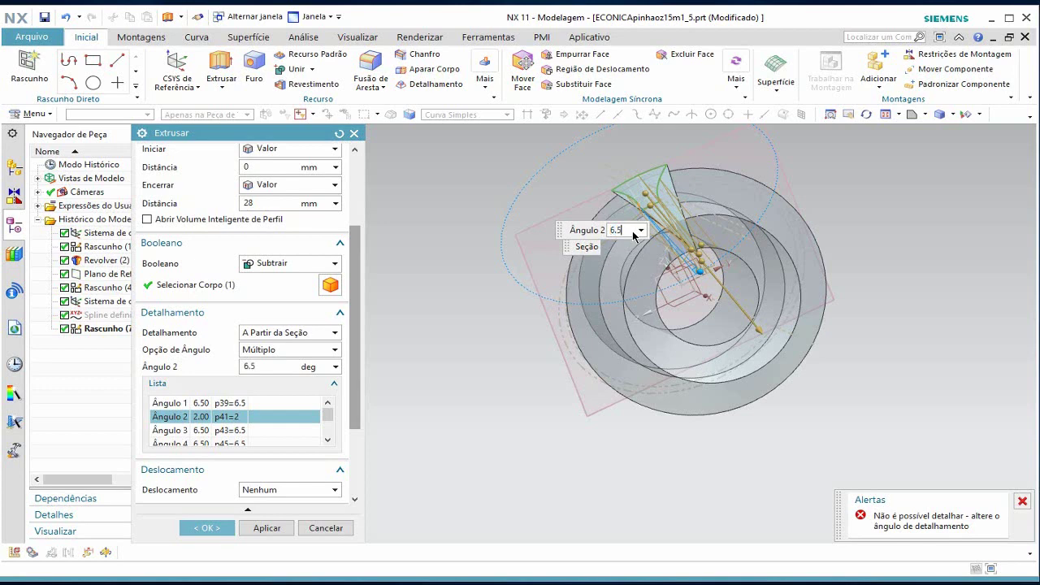
{"action": "key", "text": "Return"}
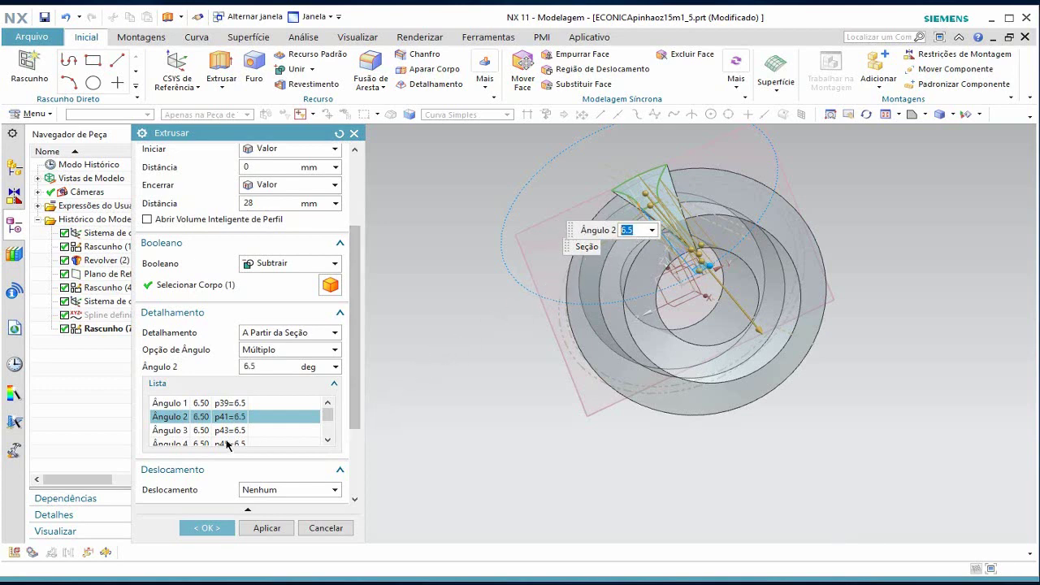
- Set the third draft angle to 2°, which triggers the cannot-draft alert
{"action": "left_click", "coordinate": [167, 431]}
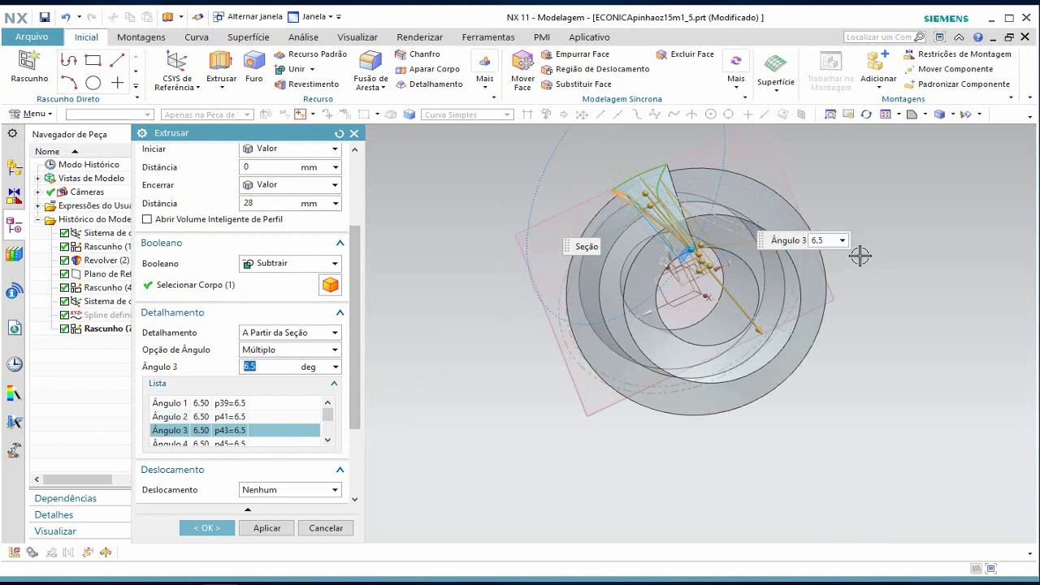
{"action": "left_click", "coordinate": [834, 241]}
{"action": "type", "text": "2"}
{"action": "key", "text": "Return"}
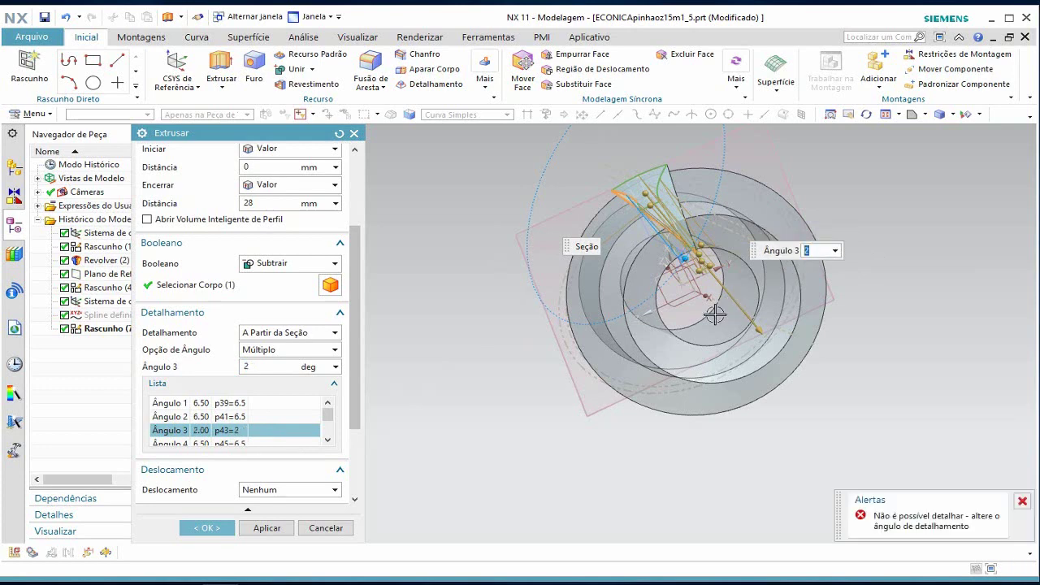
- Try measuring the draft from the start limit with no offset
{"action": "left_click", "coordinate": [286, 335]}
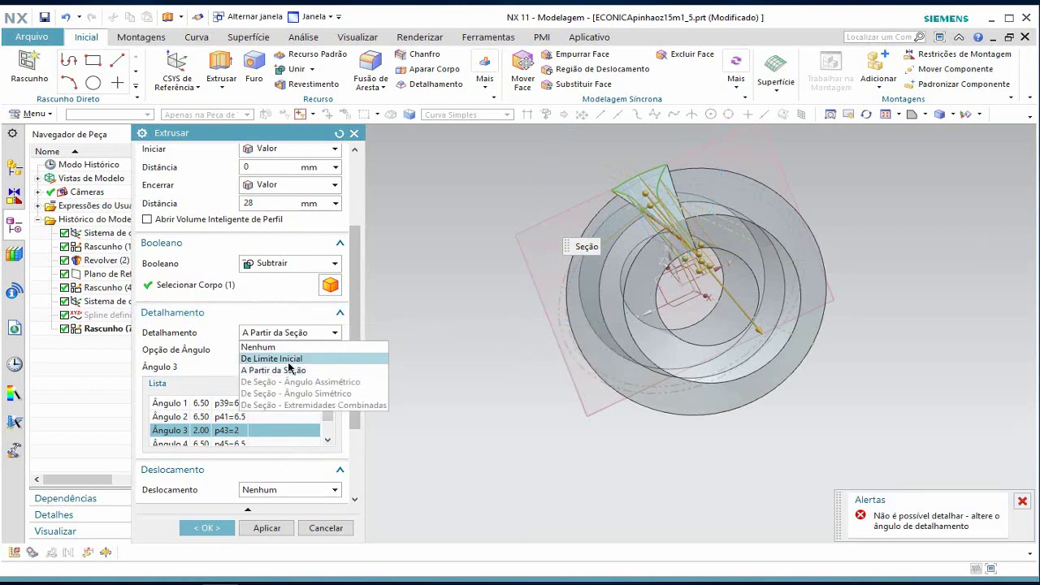
{"action": "left_click", "coordinate": [287, 359]}
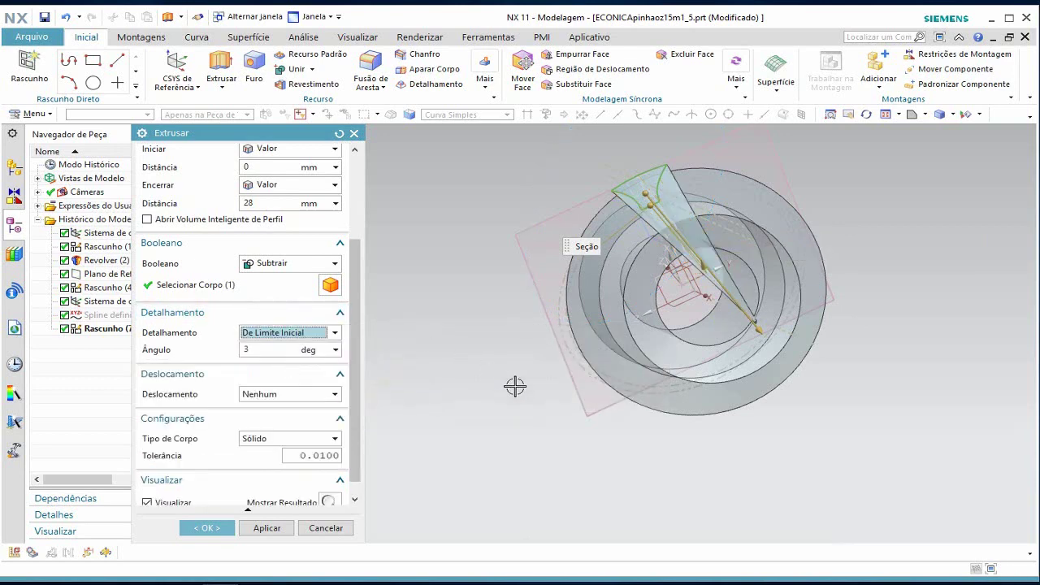
{"action": "mouse_move", "coordinate": [492, 381]}
{"action": "middle_mouse_down"}
{"action": "mouse_move", "coordinate": [524, 345]}
{"action": "mouse_move", "coordinate": [527, 379]}
{"action": "mouse_move", "coordinate": [543, 360]}
{"action": "mouse_move", "coordinate": [545, 317]}
{"action": "middle_mouse_up"}
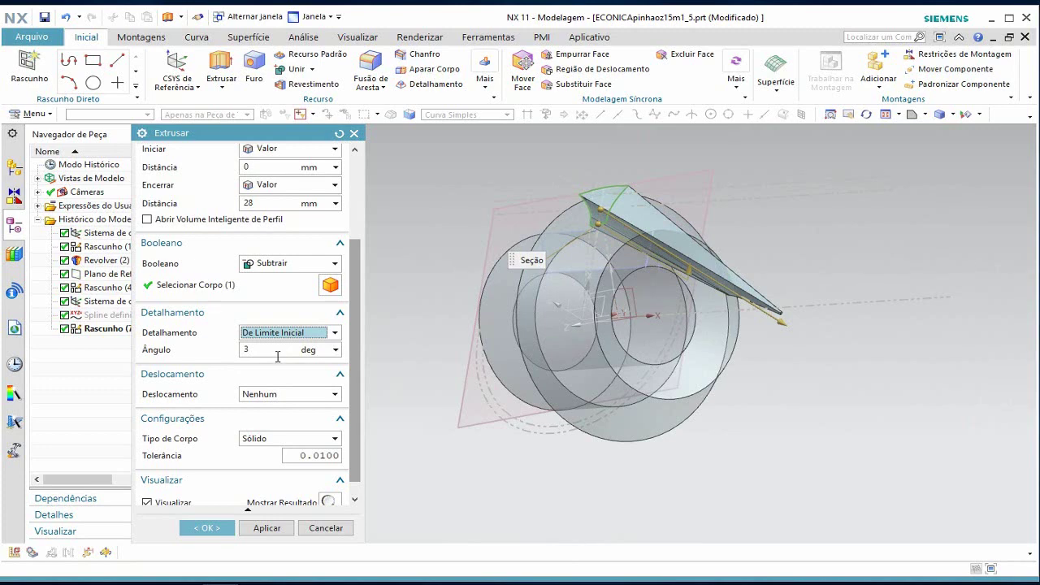
{"action": "left_click", "coordinate": [309, 336]}
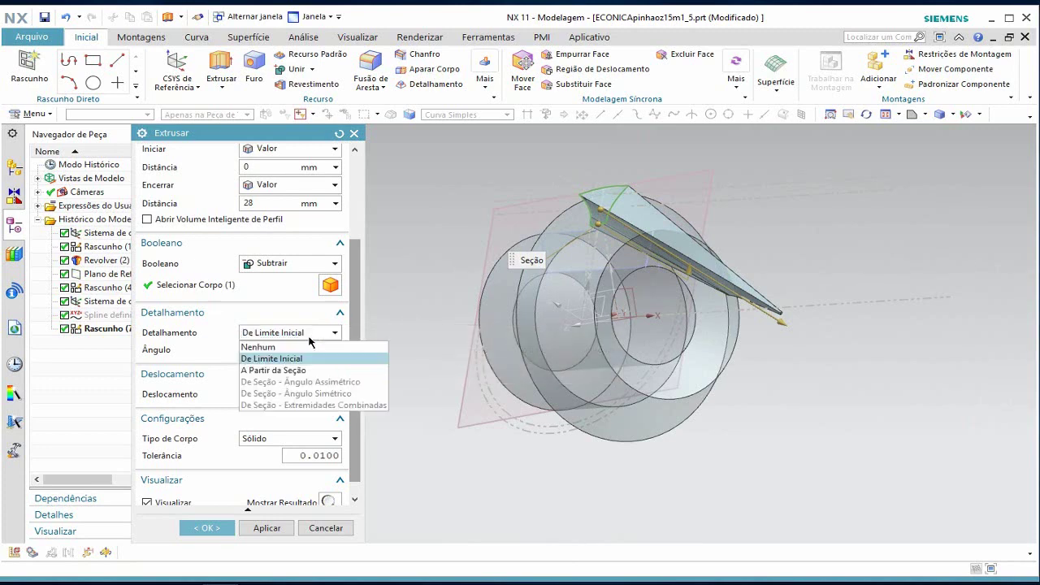
{"action": "mouse_move", "coordinate": [271, 358]}
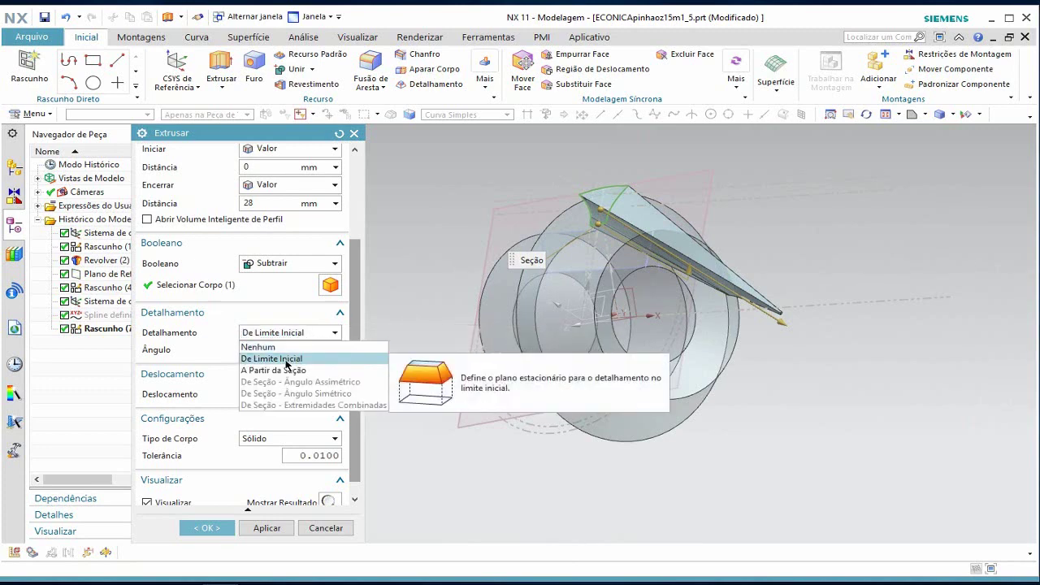
{"action": "left_click", "coordinate": [286, 363]}
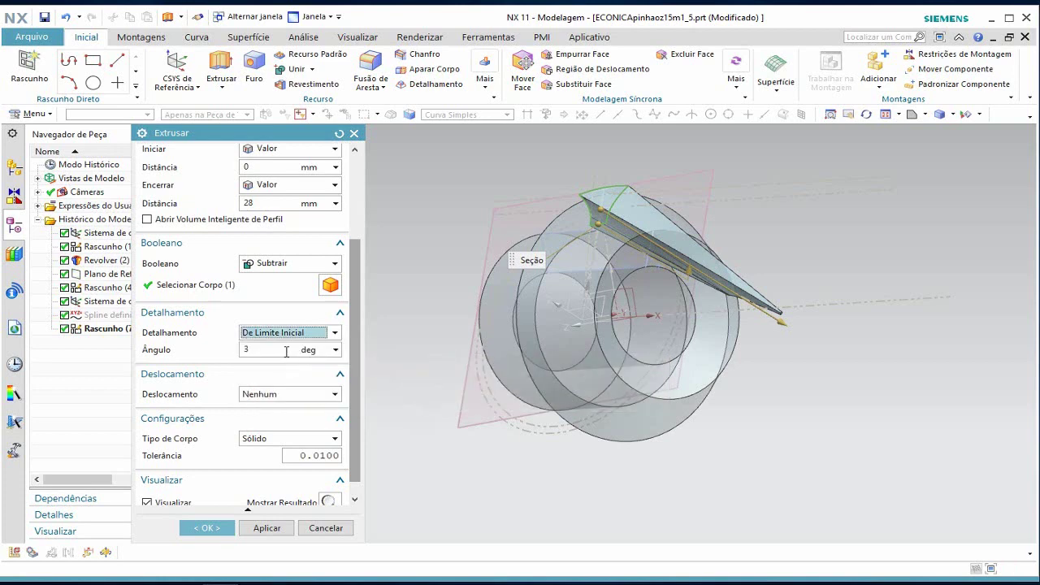
{"action": "left_click", "coordinate": [283, 396]}
{"action": "left_click", "coordinate": [283, 398]}
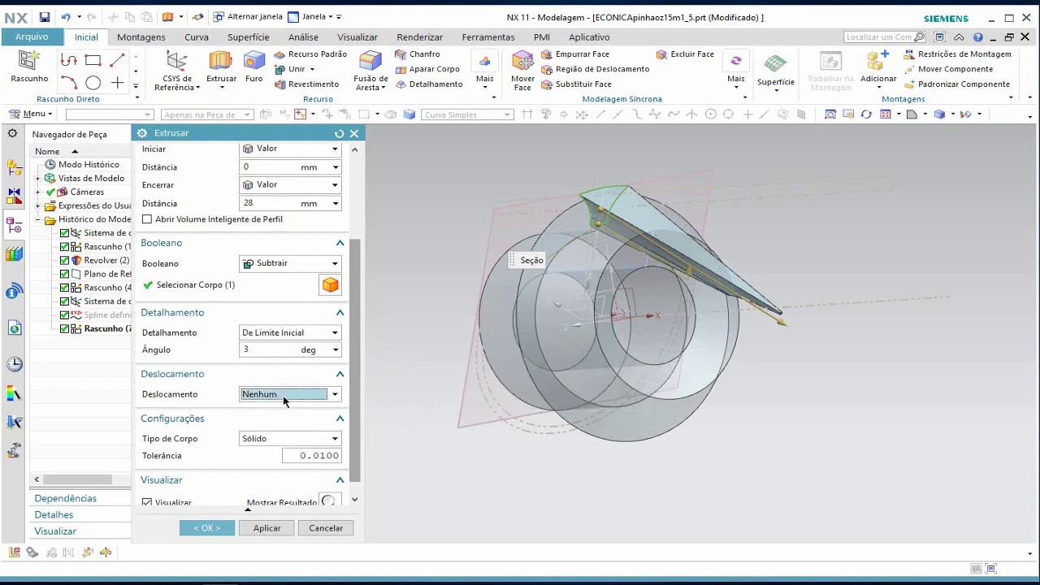
- Measure the draft from the section again, back to a single 3° angle
{"action": "left_click", "coordinate": [312, 335]}
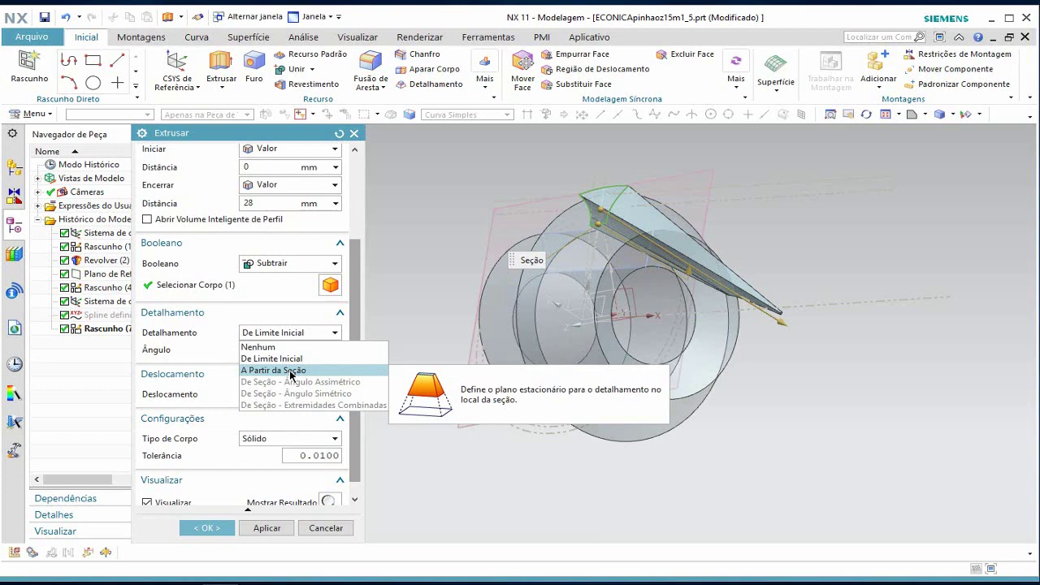
{"action": "left_click", "coordinate": [282, 357]}
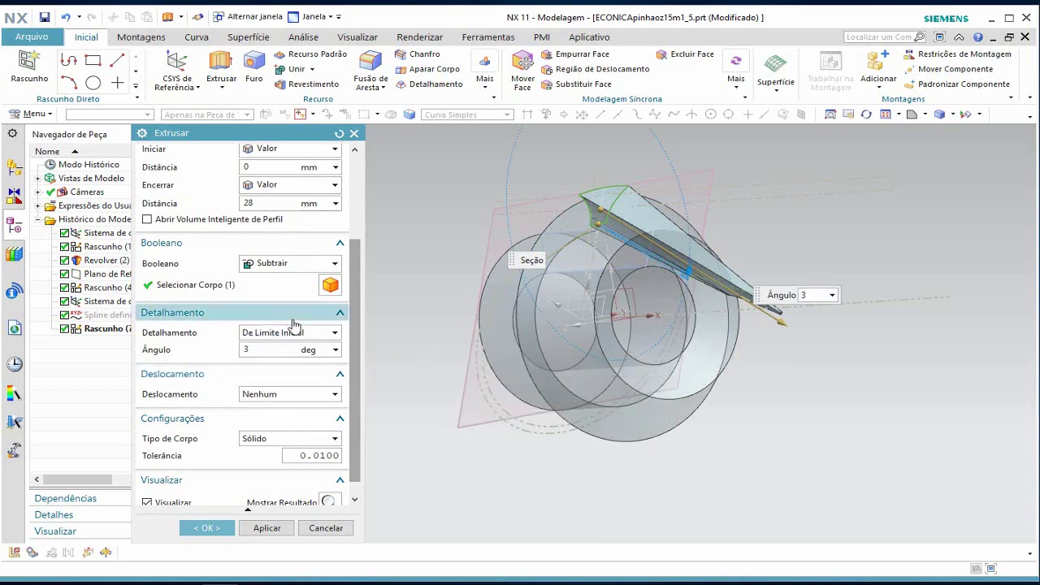
{"action": "left_click", "coordinate": [281, 337]}
{"action": "left_click", "coordinate": [281, 372]}
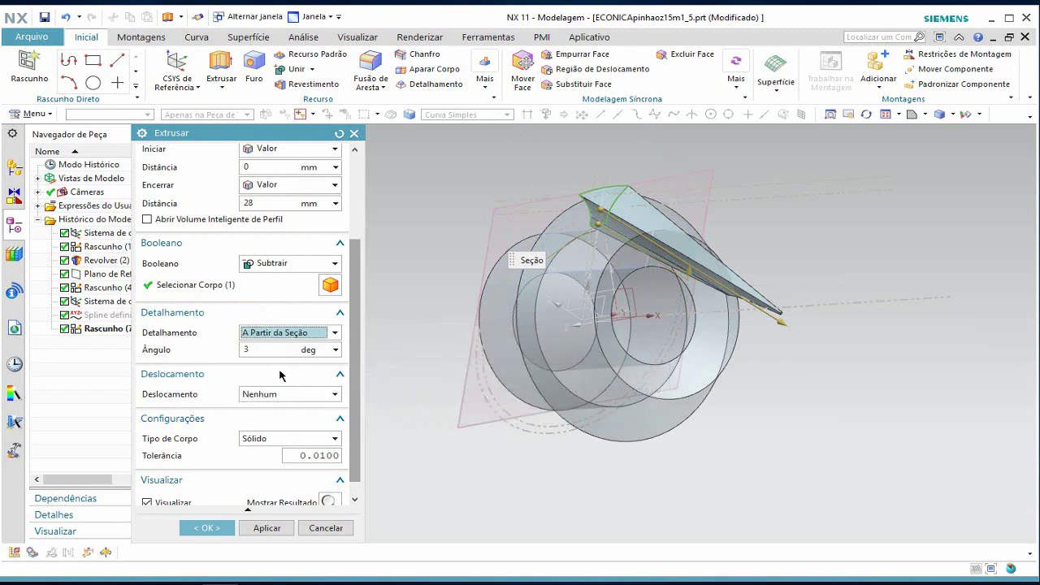
{"action": "left_click", "coordinate": [280, 351]}
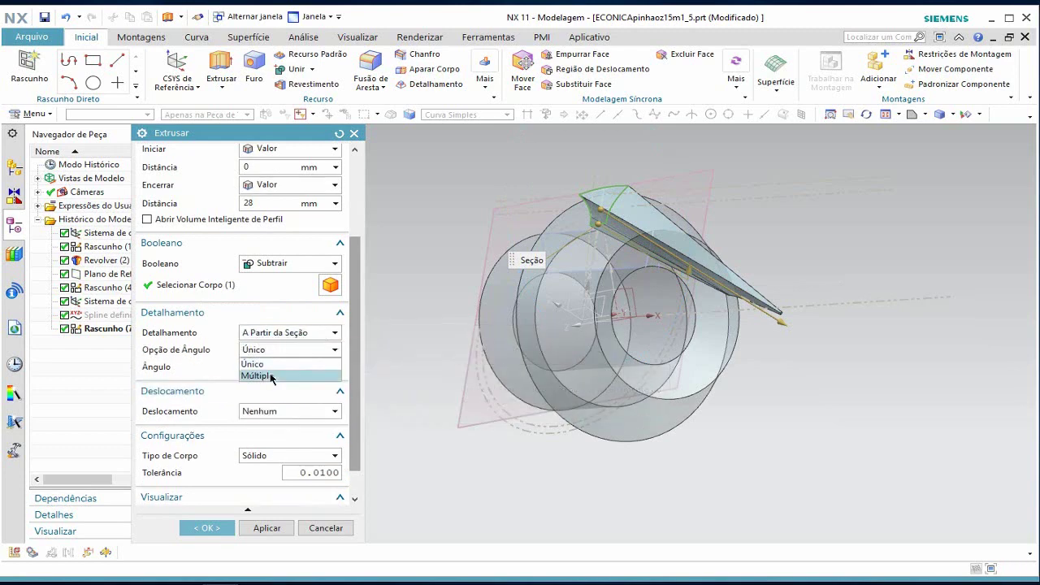
- Switch the draft back to multiple angles and review the third angle
{"action": "left_click", "coordinate": [272, 377]}
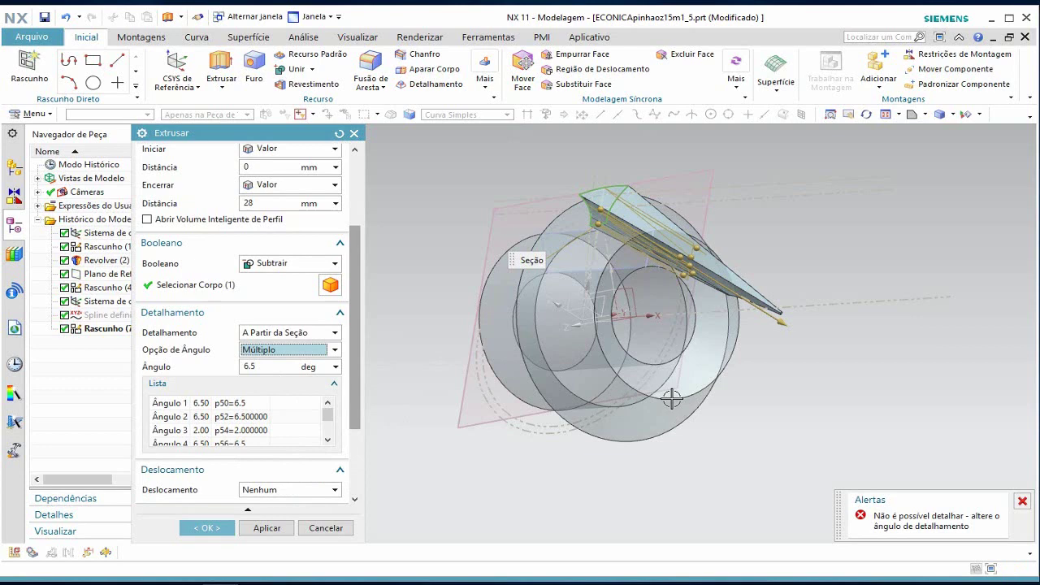
{"action": "scroll", "coordinate": [240, 426], "scroll_direction": "down", "scroll_amount": 3}
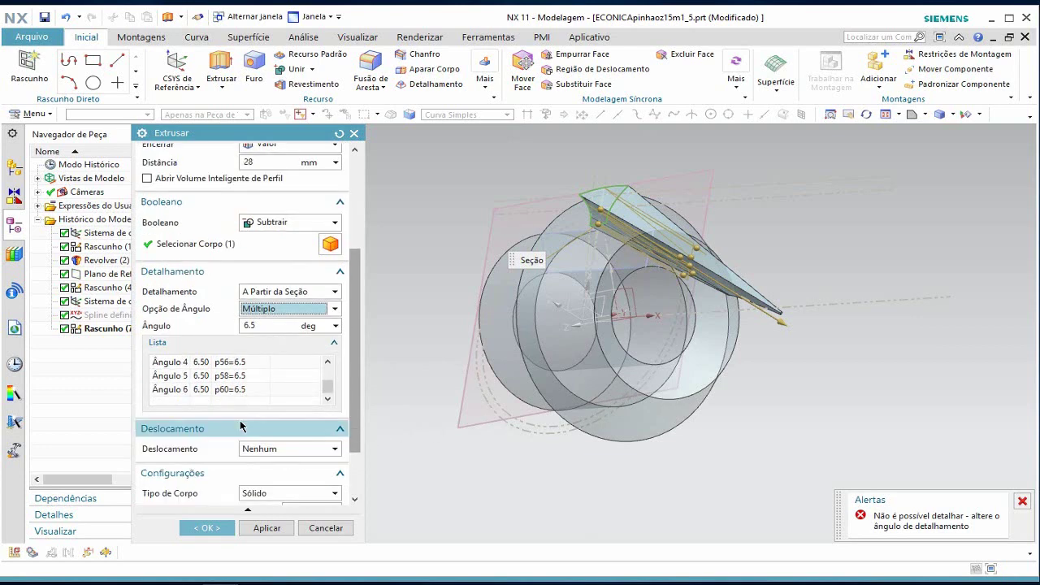
{"action": "scroll", "coordinate": [240, 426], "scroll_direction": "up", "scroll_amount": 3}
{"action": "left_click", "coordinate": [199, 432]}
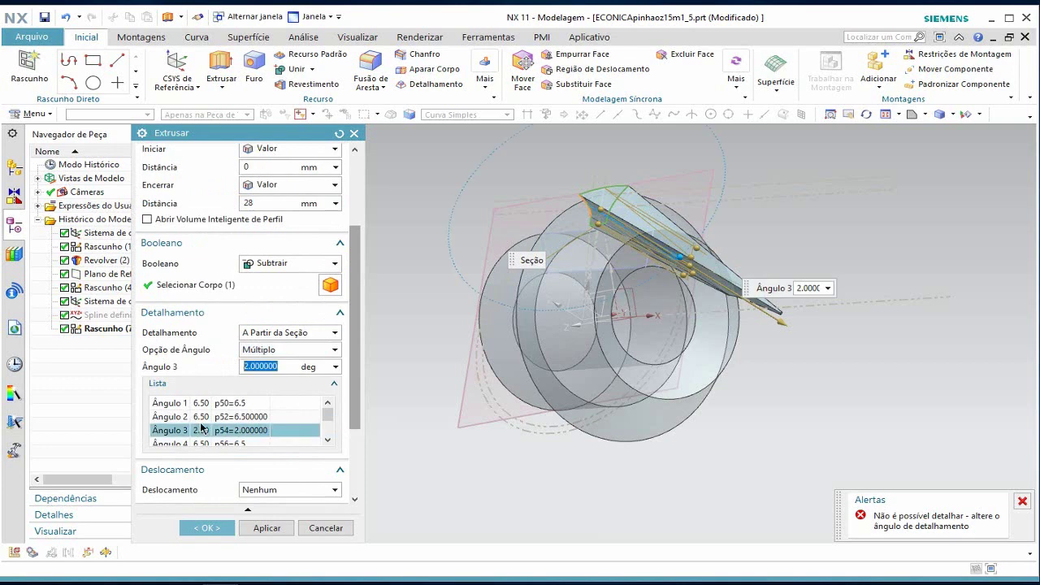
{"action": "scroll", "coordinate": [215, 439], "scroll_direction": "down", "scroll_amount": 3}
{"action": "scroll", "coordinate": [203, 417], "scroll_direction": "up", "scroll_amount": 3}
- Set the second edge's draft angle to 2°
{"action": "left_click", "coordinate": [176, 418]}
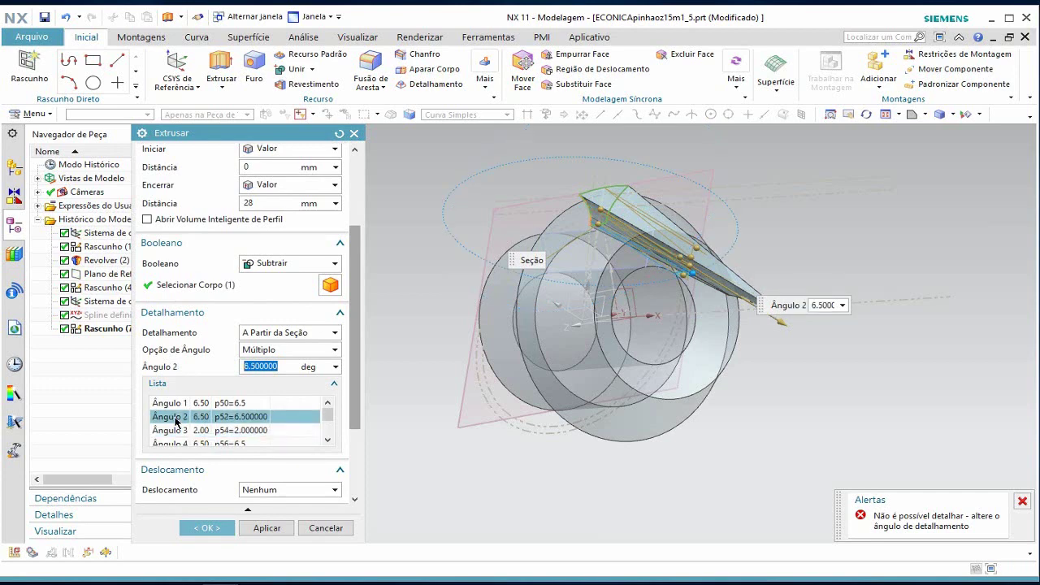
{"action": "left_click", "coordinate": [244, 421]}
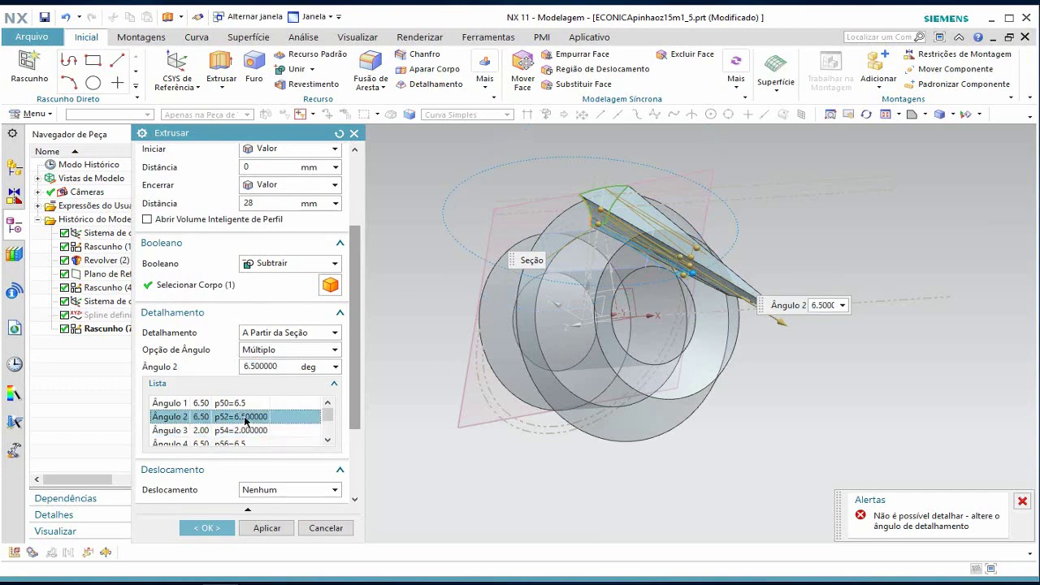
{"action": "left_click", "coordinate": [828, 306]}
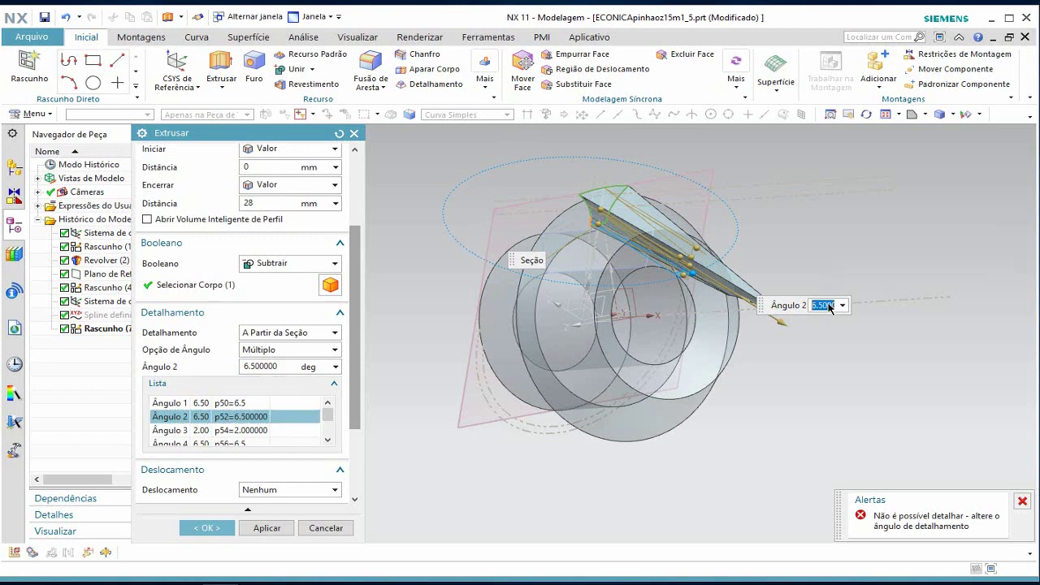
{"action": "type", "text": "2"}
{"action": "key", "text": "Return"}
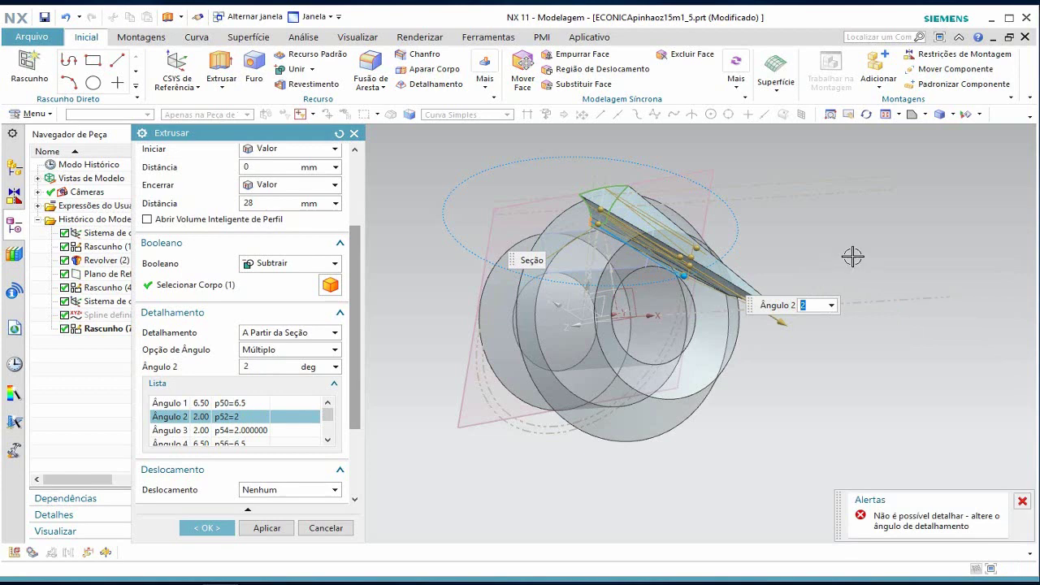
- Set the fourth edge's draft angle to 1°
{"action": "scroll", "coordinate": [768, 299], "scroll_direction": "up", "scroll_amount": 1}
{"action": "scroll", "coordinate": [755, 298], "scroll_direction": "up", "scroll_amount": 1}
{"action": "scroll", "coordinate": [728, 303], "scroll_direction": "up", "scroll_amount": 2}
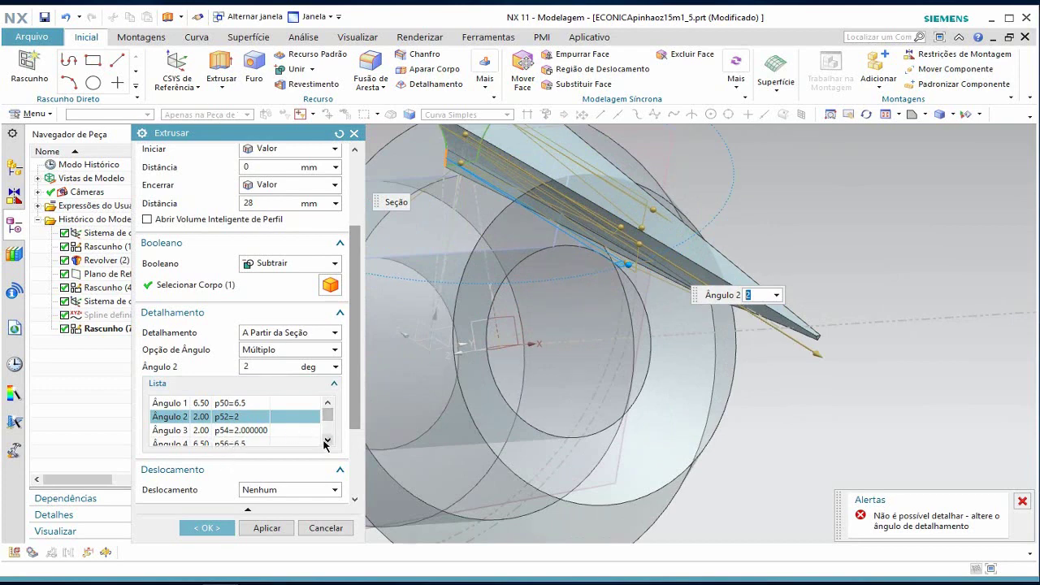
{"action": "left_click", "coordinate": [329, 444]}
{"action": "left_click", "coordinate": [329, 443]}
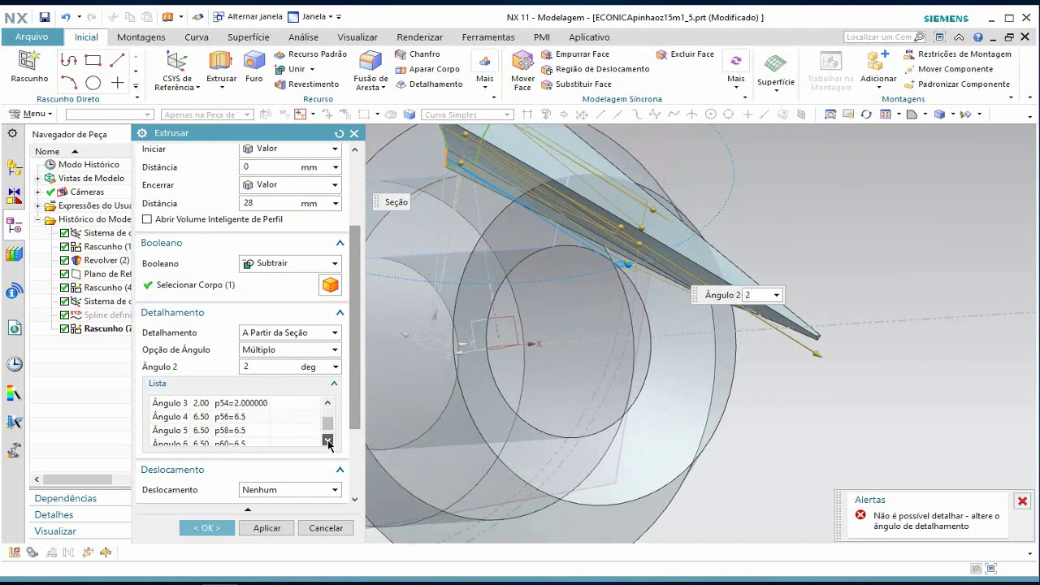
{"action": "left_click", "coordinate": [209, 419]}
{"action": "middle_click_drag", "start_coordinate": [702, 349], "coordinate": [747, 342]}
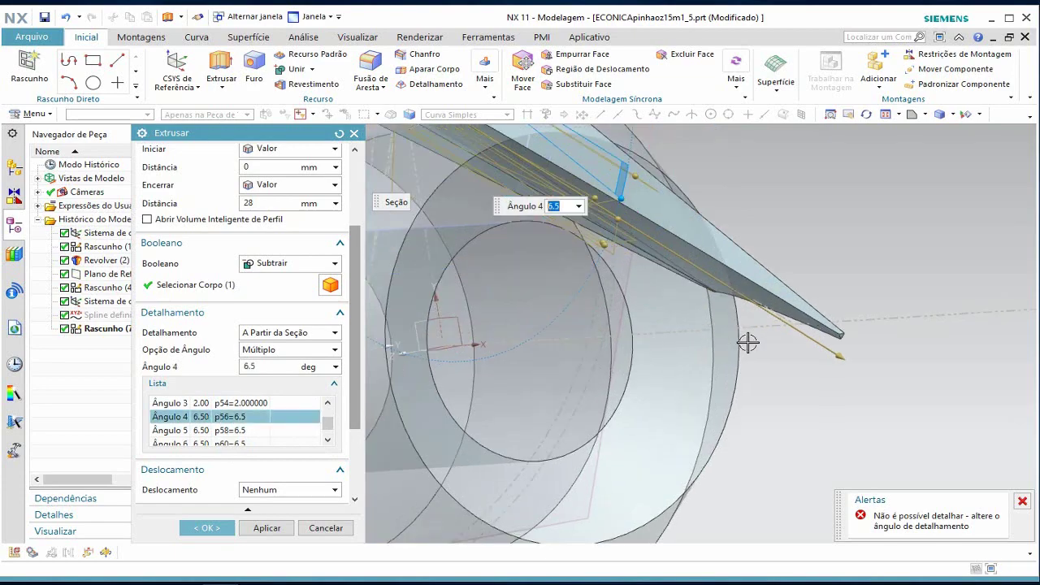
{"action": "mouse_move", "coordinate": [841, 403]}
{"action": "middle_mouse_down"}
{"action": "mouse_move", "coordinate": [864, 382]}
{"action": "mouse_move", "coordinate": [865, 395]}
{"action": "mouse_move", "coordinate": [873, 389]}
{"action": "middle_mouse_up"}
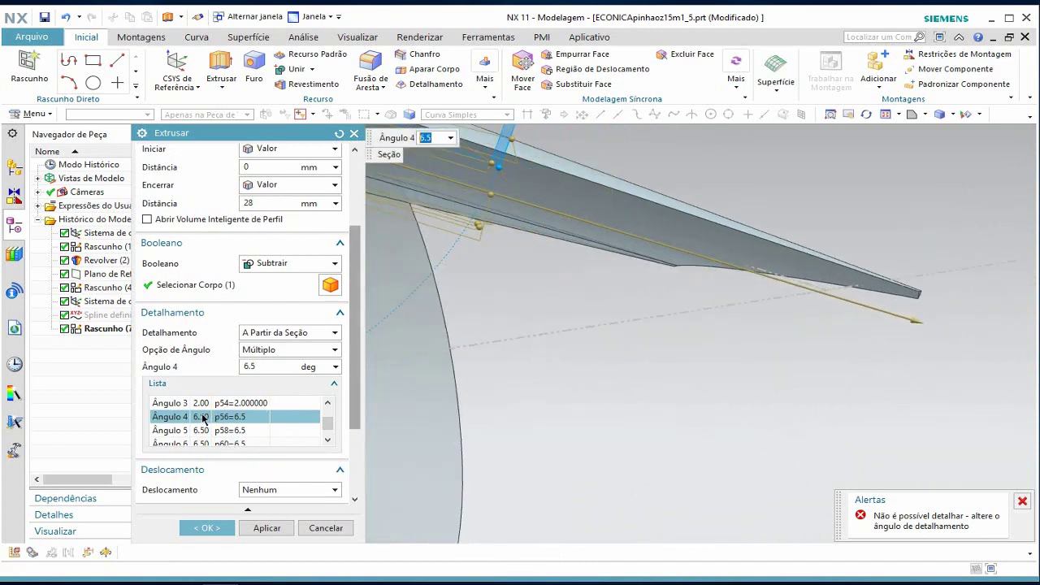
{"action": "double_click", "coordinate": [262, 367]}
{"action": "type", "text": "0"}
{"action": "key", "text": "Return"}
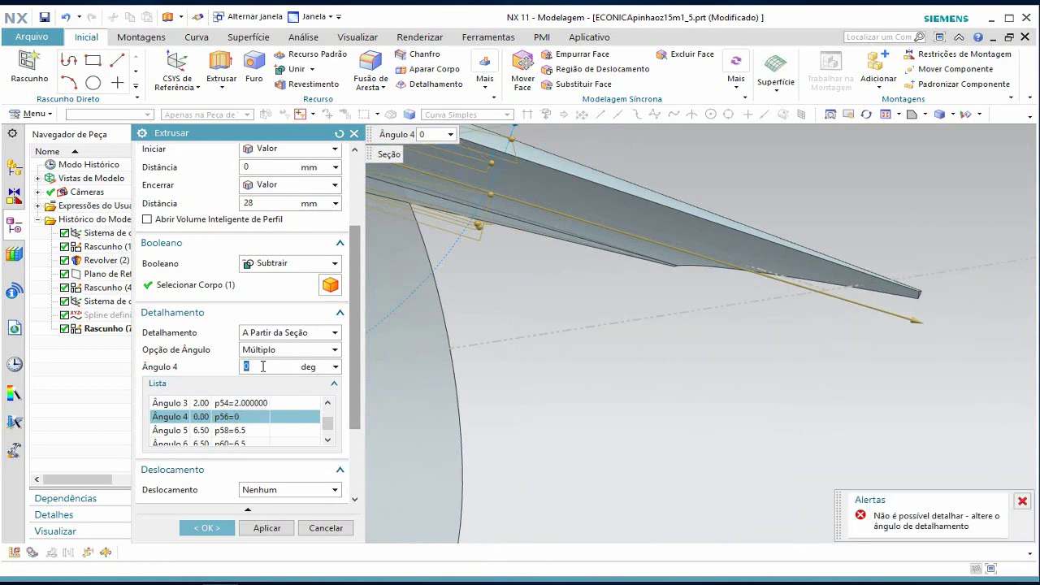
{"action": "key", "text": "Return"}
- Return to a single 3° draft angle for all slot edges
{"action": "left_click", "coordinate": [285, 349]}
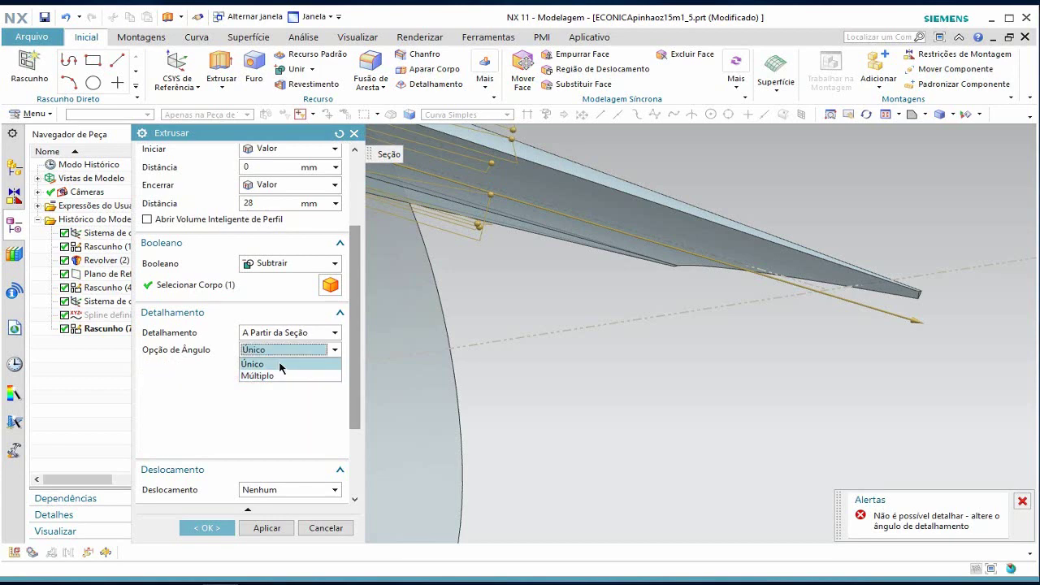
{"action": "left_click", "coordinate": [281, 363]}
{"action": "type", "text": "3"}
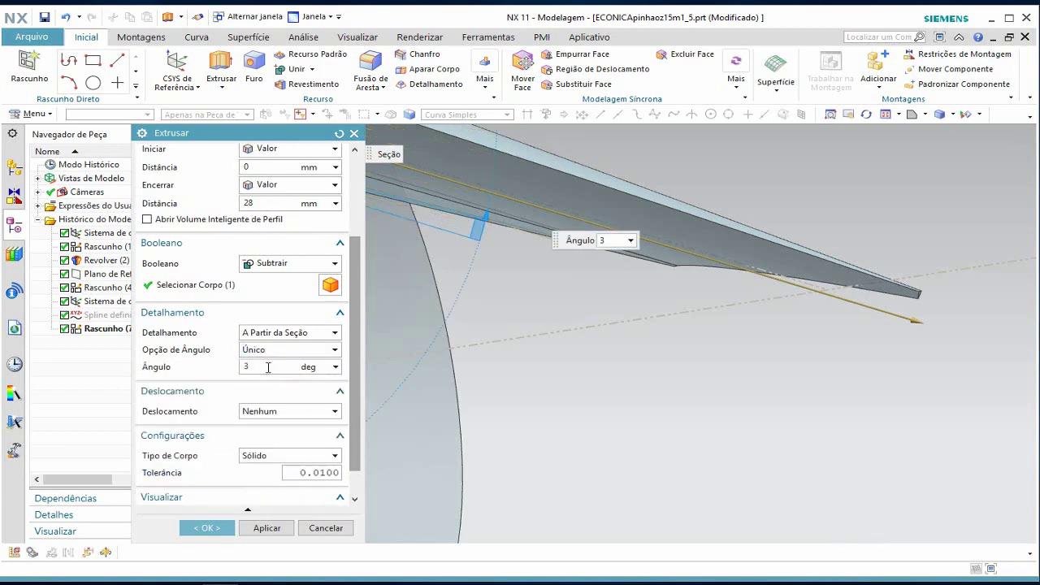
{"action": "key", "text": "Return"}
{"action": "type", "text": "2"}
{"action": "key", "text": "Return"}
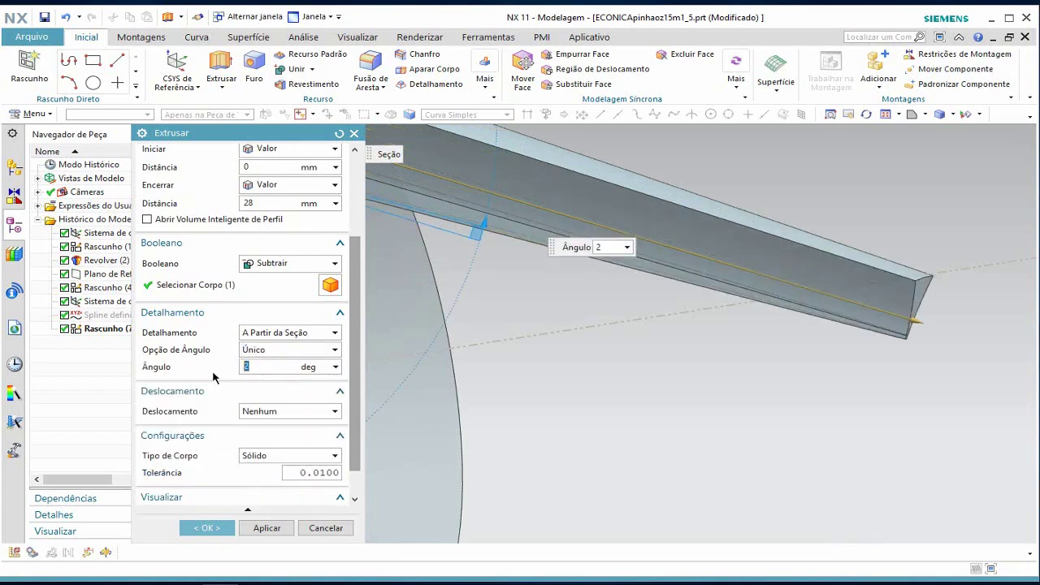
{"action": "scroll", "coordinate": [588, 311], "scroll_direction": "up", "scroll_amount": 2}
{"action": "scroll", "coordinate": [588, 312], "scroll_direction": "up", "scroll_amount": 3}
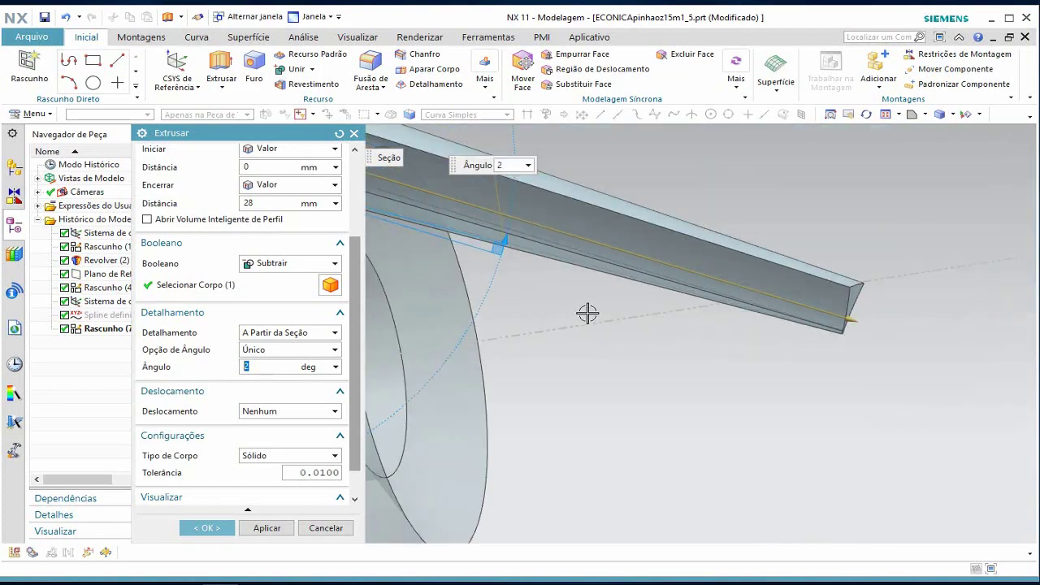
{"action": "mouse_move", "coordinate": [665, 338]}
{"action": "middle_mouse_down"}
{"action": "mouse_move", "coordinate": [614, 348]}
{"action": "mouse_move", "coordinate": [691, 321]}
{"action": "mouse_move", "coordinate": [683, 339]}
{"action": "middle_mouse_up"}
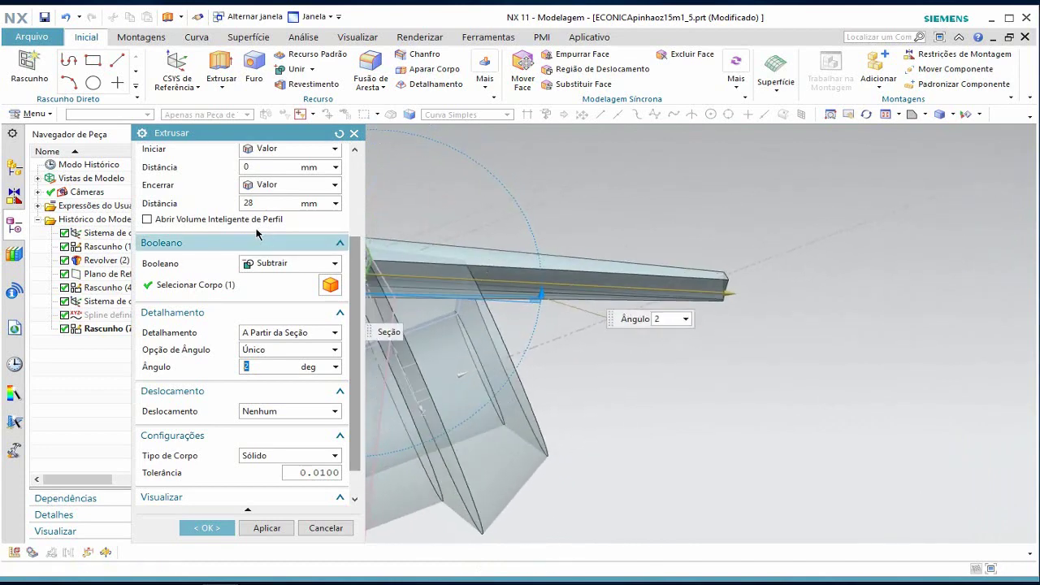
- Shorten the slot extrusion's end distance to 26 mm
{"action": "left_click", "coordinate": [255, 202]}
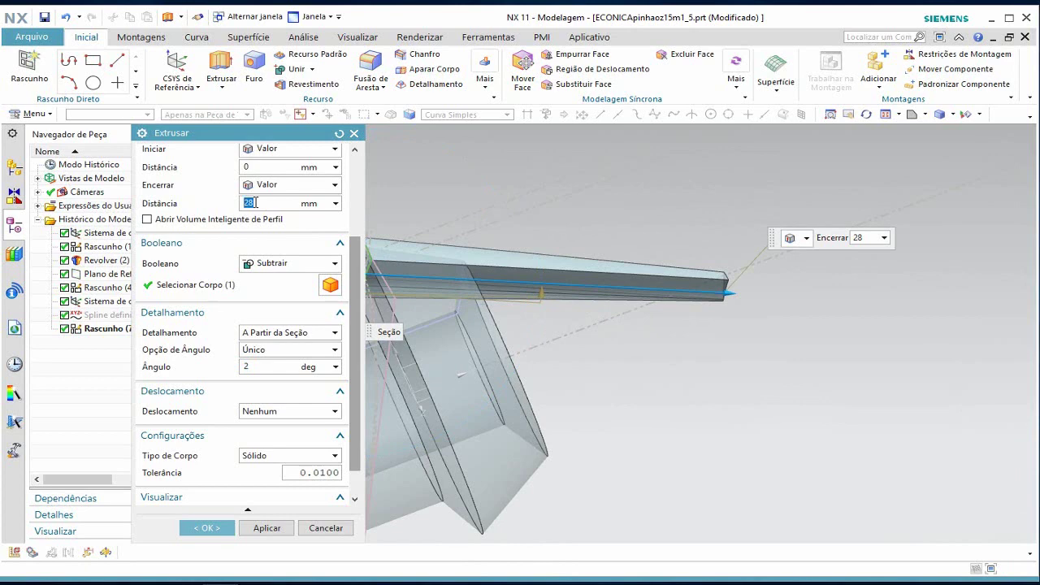
{"action": "type", "text": "2"}
{"action": "key", "text": "Return"}
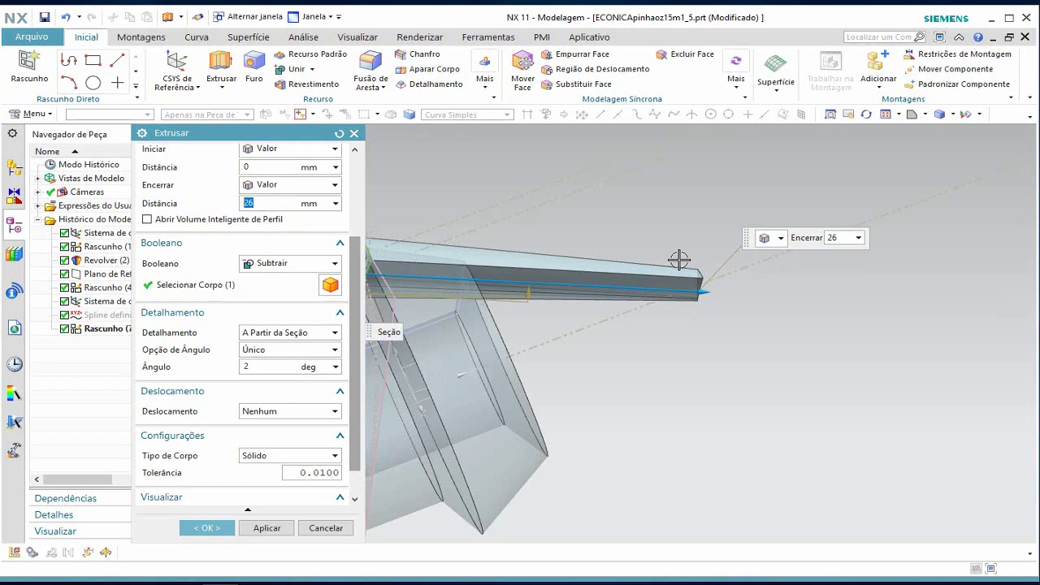
{"action": "mouse_move", "coordinate": [679, 258]}
{"action": "middle_mouse_down"}
{"action": "mouse_move", "coordinate": [665, 295]}
{"action": "mouse_move", "coordinate": [686, 298]}
{"action": "mouse_move", "coordinate": [603, 314]}
{"action": "mouse_move", "coordinate": [600, 305]}
{"action": "mouse_move", "coordinate": [608, 311]}
{"action": "middle_mouse_up"}
- Change the draft to 2.5° and the end distance to 25 mm
{"action": "left_click", "coordinate": [243, 367]}
{"action": "type", "text": ".5"}
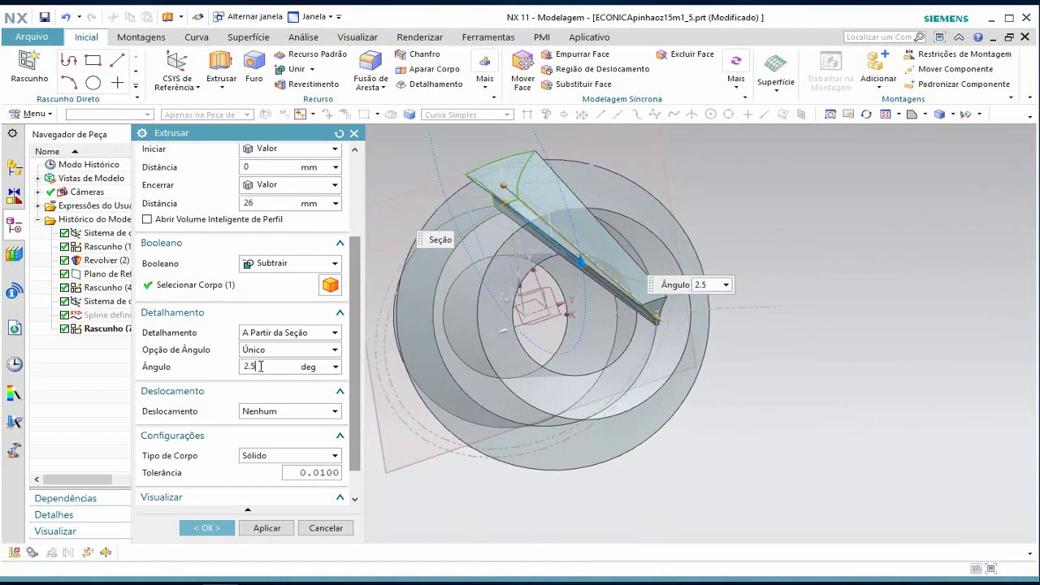
{"action": "key", "text": "Return"}
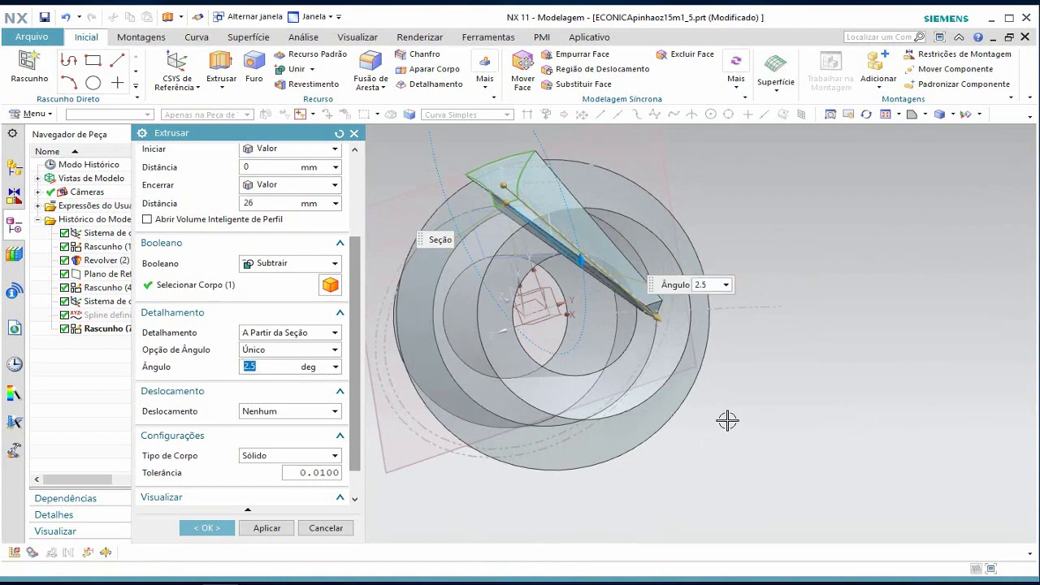
{"action": "mouse_move", "coordinate": [726, 420]}
{"action": "middle_mouse_down"}
{"action": "mouse_move", "coordinate": [753, 391]}
{"action": "mouse_move", "coordinate": [778, 390]}
{"action": "mouse_move", "coordinate": [792, 411]}
{"action": "mouse_move", "coordinate": [751, 367]}
{"action": "mouse_move", "coordinate": [722, 367]}
{"action": "mouse_move", "coordinate": [731, 386]}
{"action": "mouse_move", "coordinate": [783, 399]}
{"action": "middle_mouse_up"}
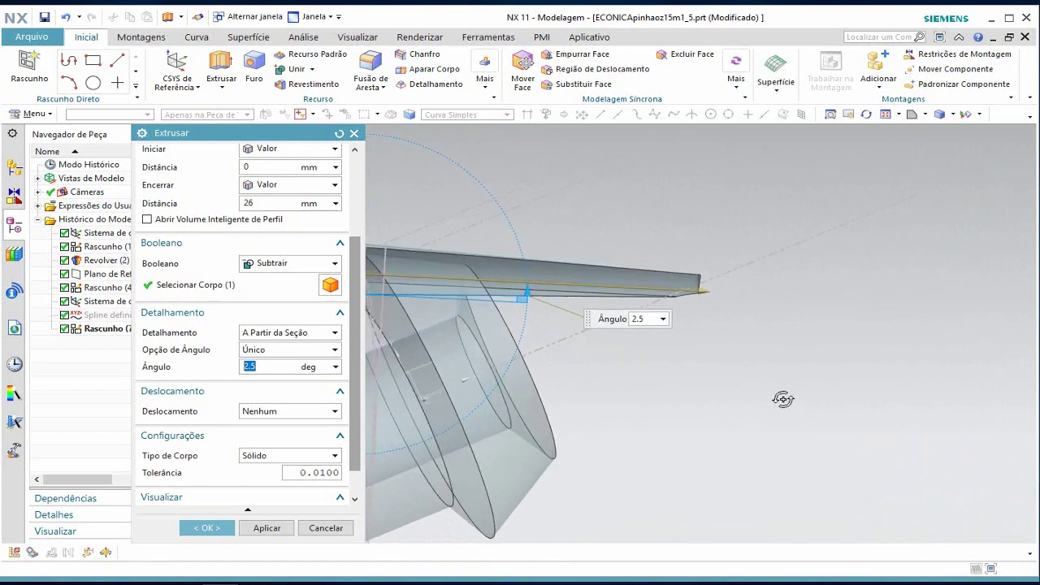
{"action": "left_click", "coordinate": [267, 205]}
{"action": "type", "text": "25"}
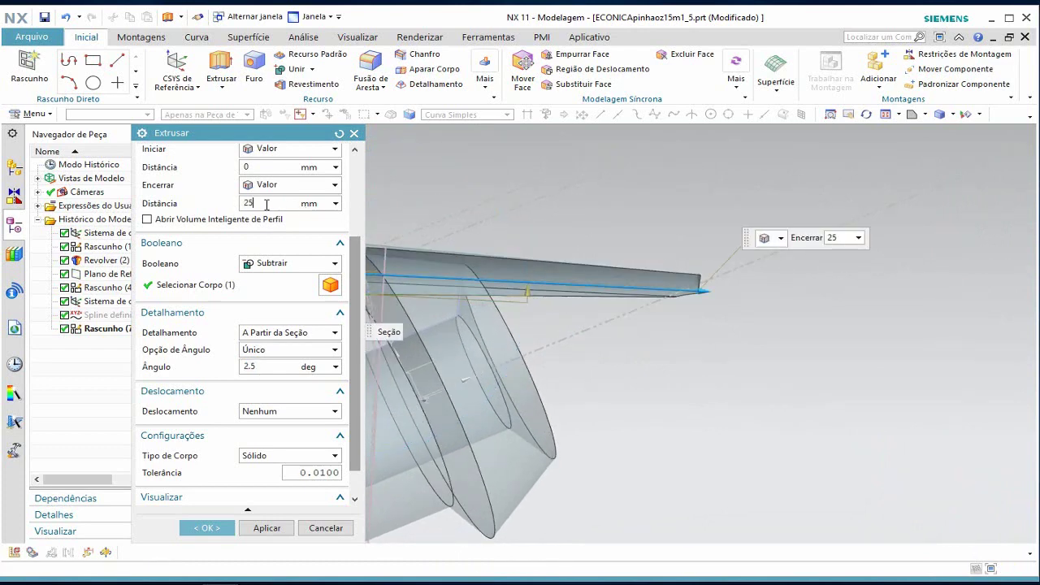
{"action": "key", "text": "Return"}
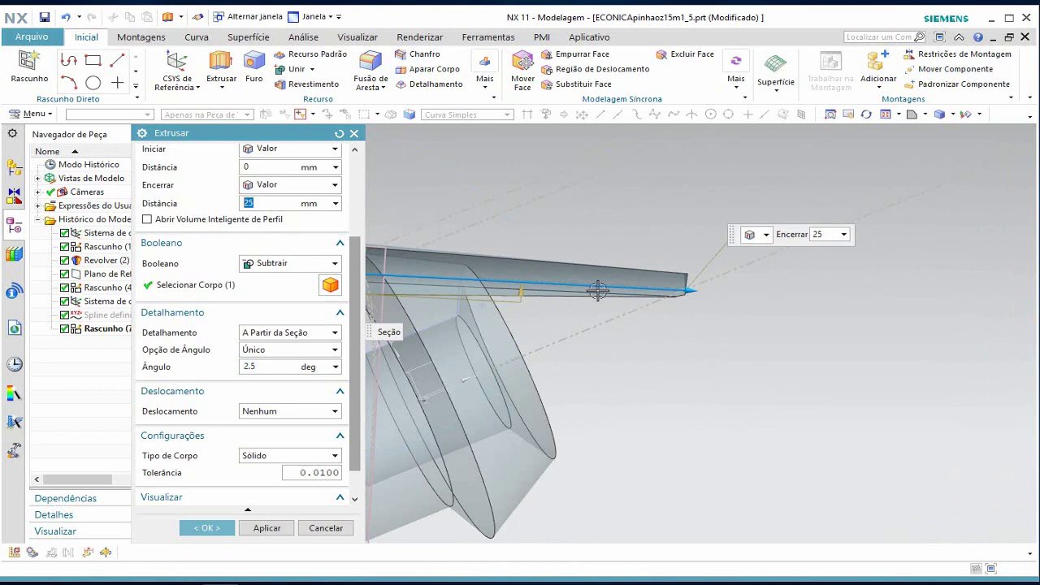
- Create the slot cut as Extrusar (8) and reopen it from the Part Navigator
{"action": "middle_click", "coordinate": [719, 358]}
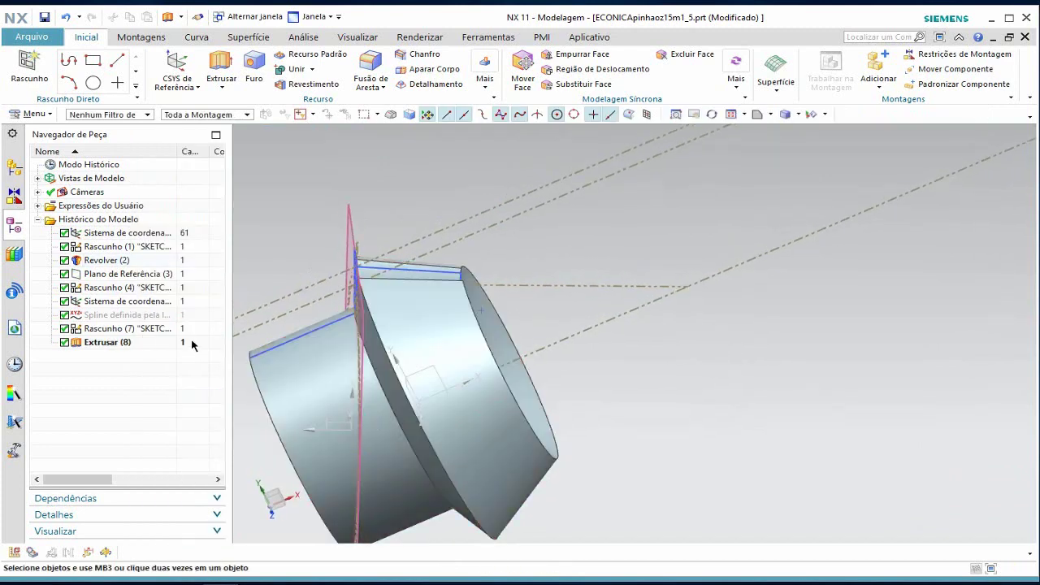
{"action": "left_click", "coordinate": [112, 342]}
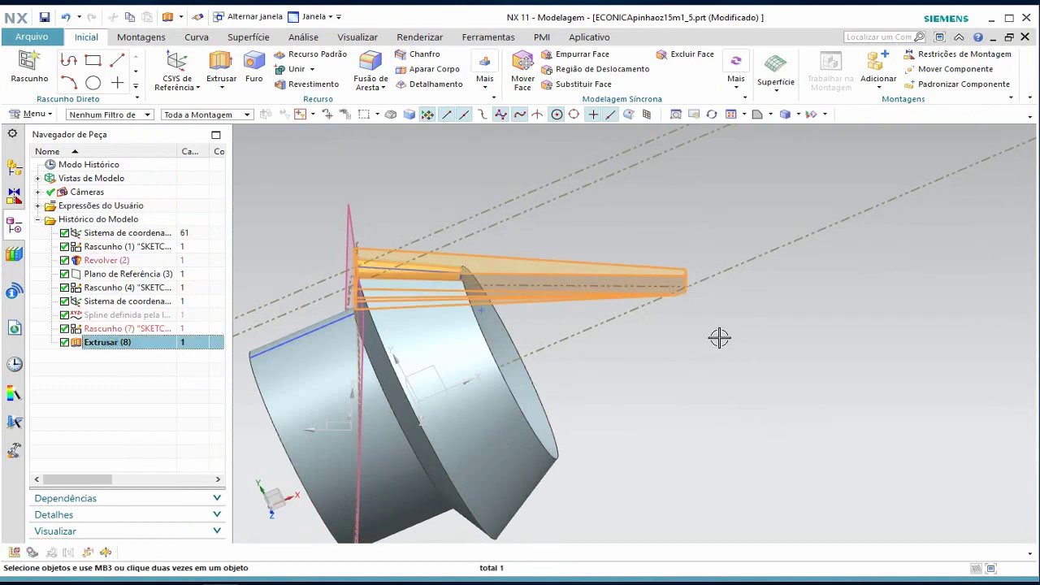
{"action": "middle_click_drag", "start_coordinate": [720, 337], "coordinate": [770, 349]}
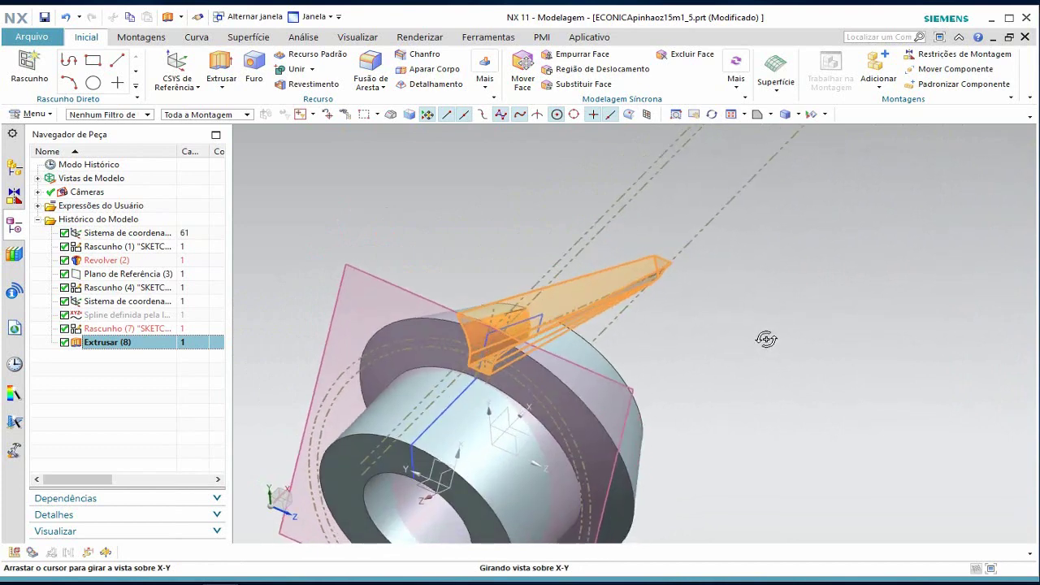
{"action": "middle_click_drag", "start_coordinate": [770, 350], "coordinate": [449, 343]}
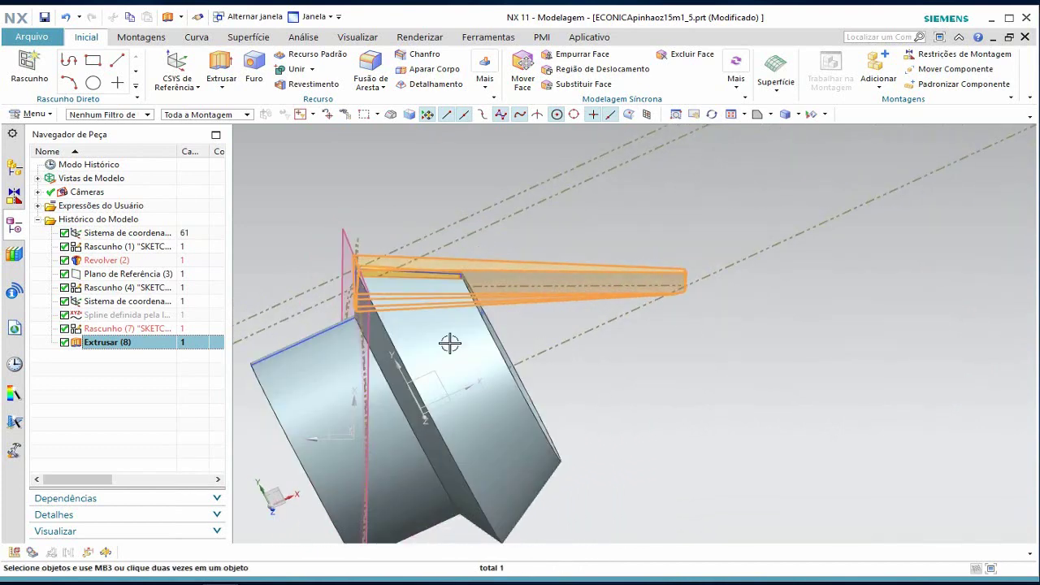
{"action": "double_click", "coordinate": [102, 343]}
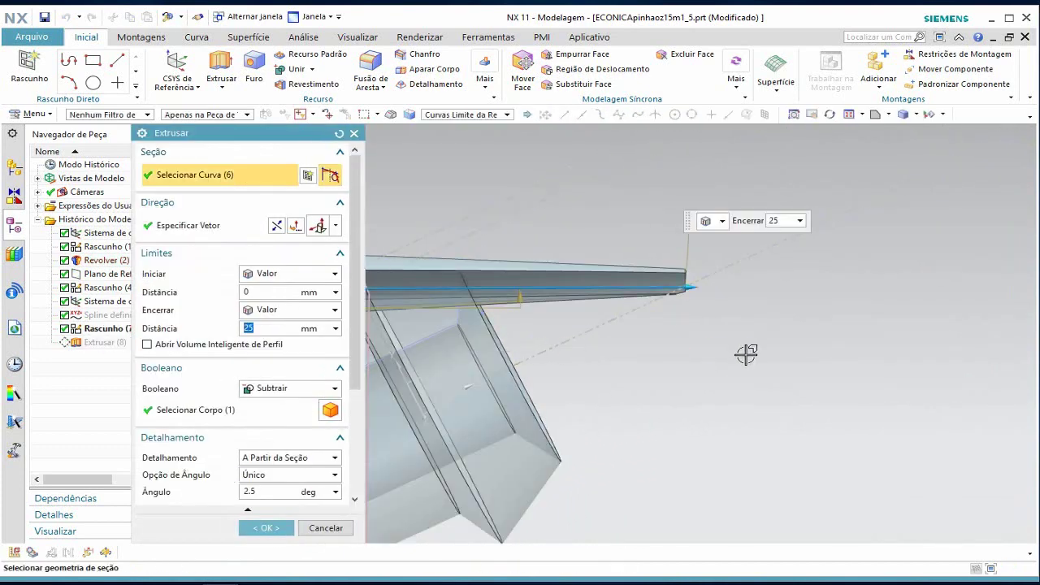
{"action": "mouse_move", "coordinate": [746, 354]}
{"action": "middle_mouse_down"}
{"action": "mouse_move", "coordinate": [733, 394]}
{"action": "mouse_move", "coordinate": [726, 362]}
{"action": "mouse_move", "coordinate": [704, 368]}
{"action": "middle_mouse_up"}
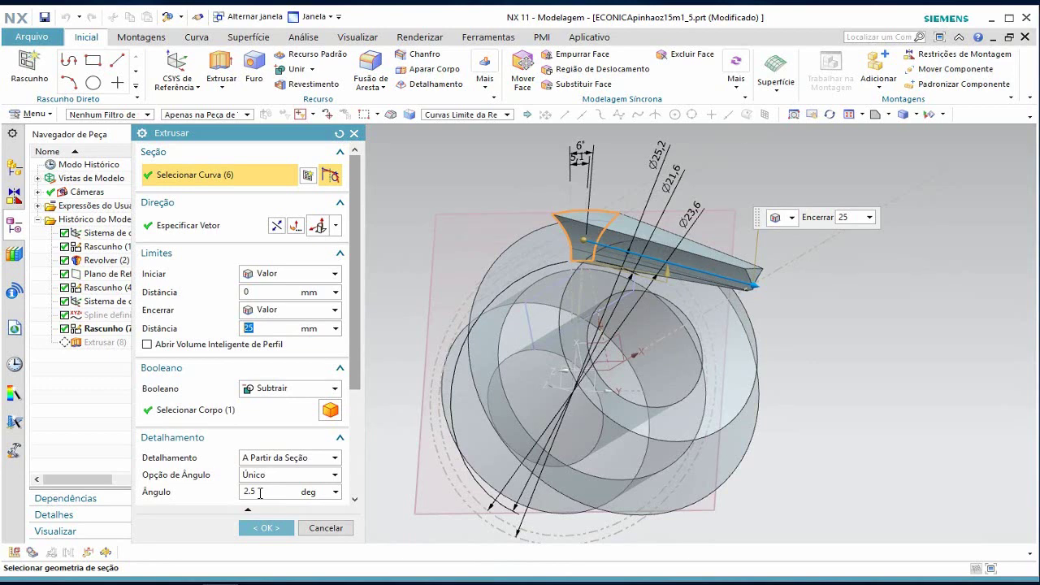
- Trial draft angles of 3°, 2.8°, 2.7° and 2.6° before keeping 2.5°
{"action": "left_click", "coordinate": [260, 492]}
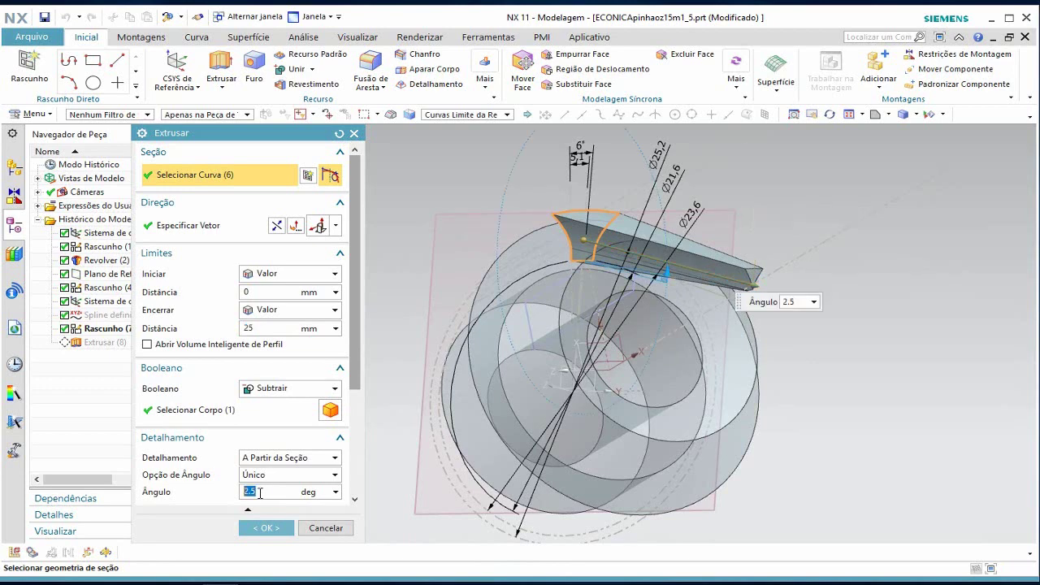
{"action": "type", "text": "3"}
{"action": "key", "text": "Return"}
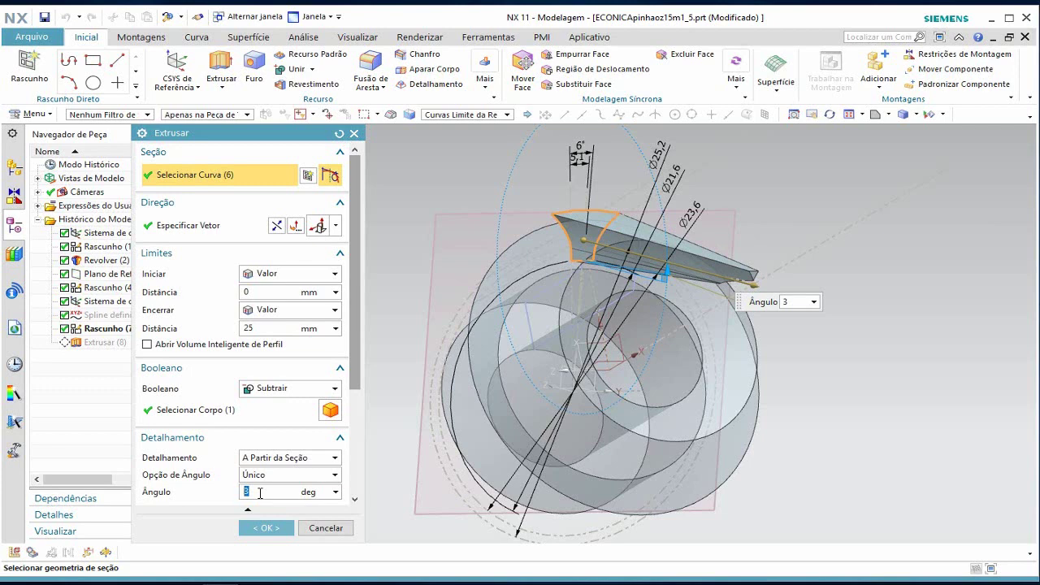
{"action": "type", "text": "2.8"}
{"action": "key", "text": "Return"}
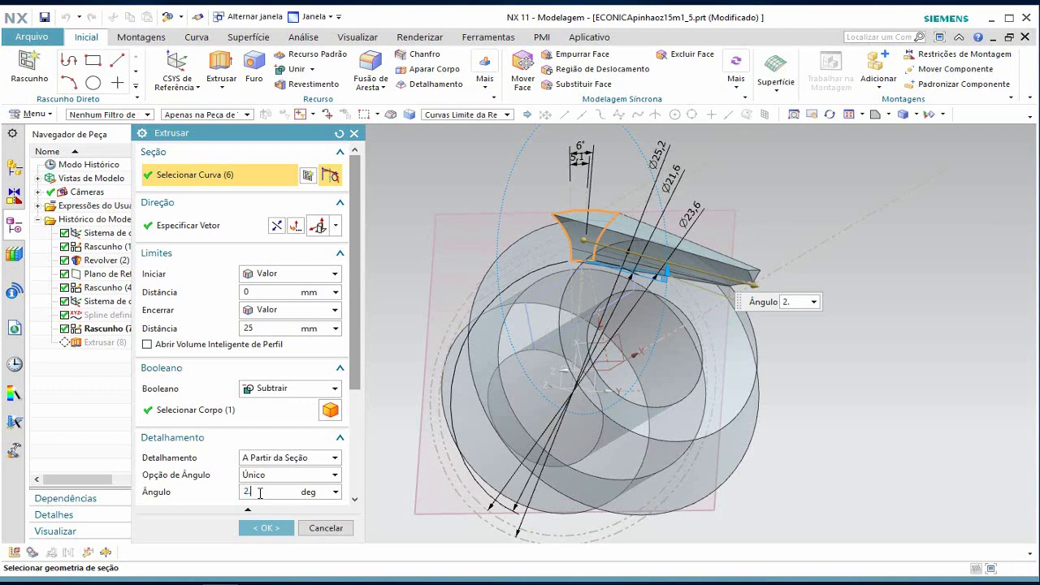
{"action": "type", "text": "7"}
{"action": "key", "text": "Return"}
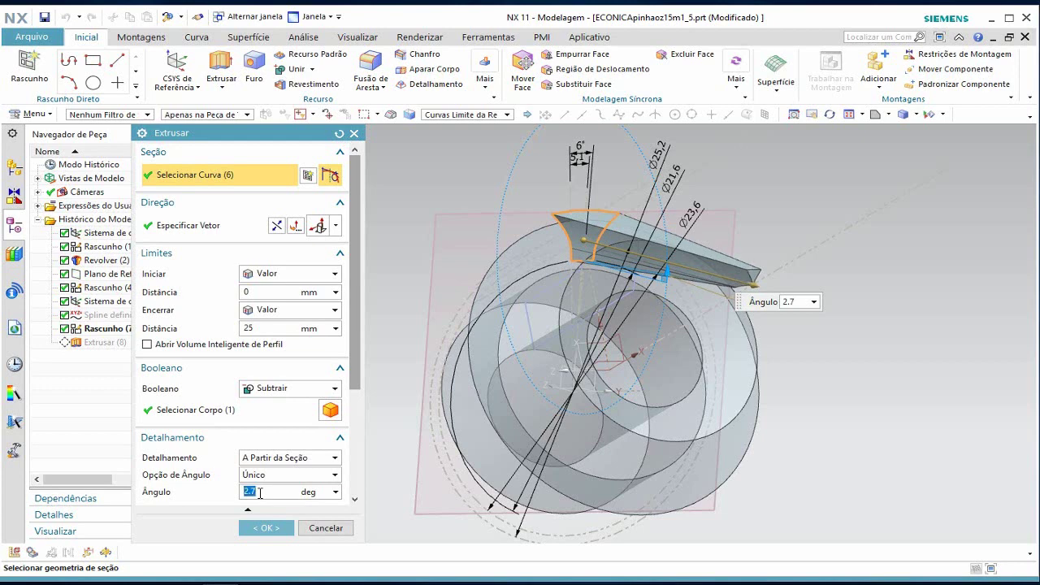
{"action": "type", "text": "2.6"}
{"action": "key", "text": "Return"}
{"action": "type", "text": "2.5"}
{"action": "key", "text": "Return"}
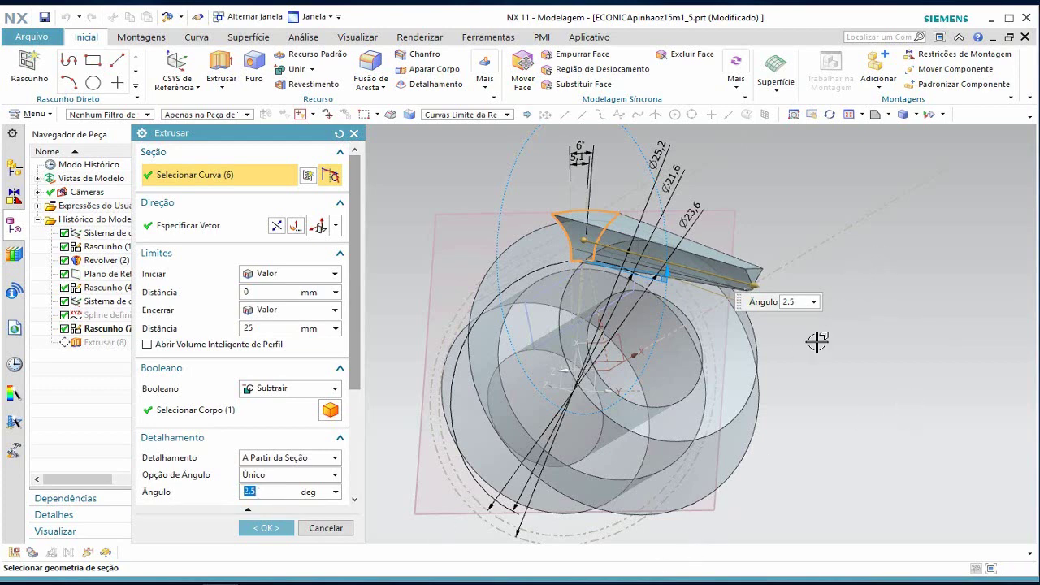
- Finish the Extrusar (8) edit with the 2.5° drafted slot
{"action": "left_click", "coordinate": [280, 528]}
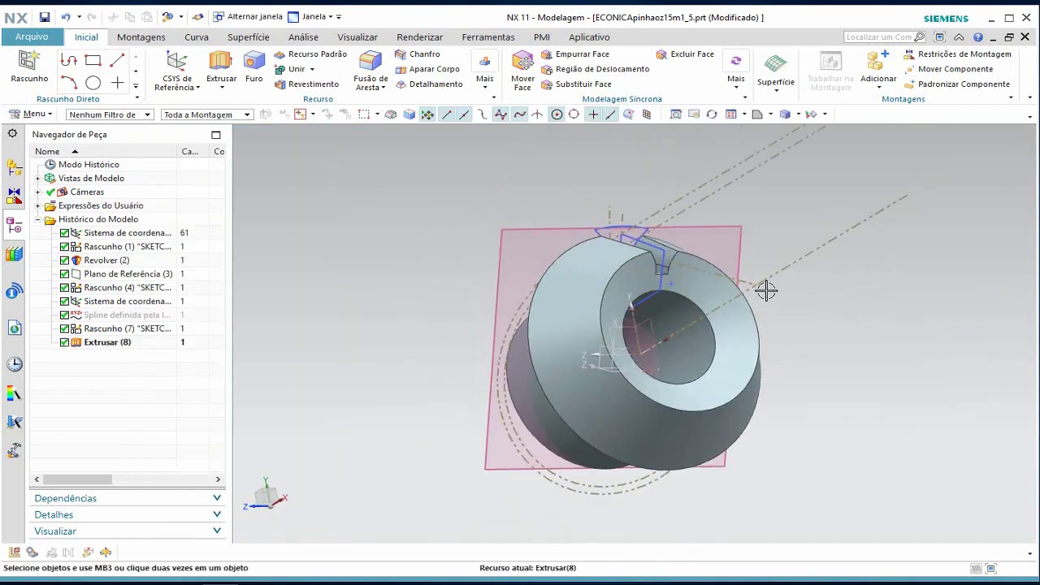
{"action": "scroll", "coordinate": [767, 291], "scroll_direction": "down", "scroll_amount": 1}
{"action": "scroll", "coordinate": [767, 290], "scroll_direction": "down", "scroll_amount": 1}
{"action": "scroll", "coordinate": [766, 290], "scroll_direction": "down", "scroll_amount": 1}
{"action": "scroll", "coordinate": [767, 291], "scroll_direction": "up", "scroll_amount": 2}
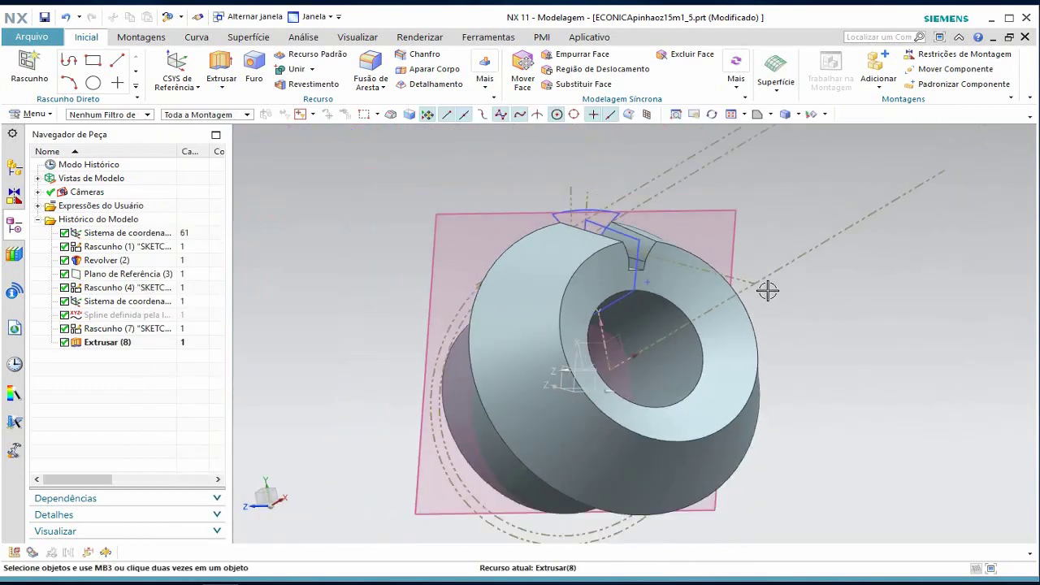
{"action": "mouse_move", "coordinate": [767, 290]}
{"action": "middle_mouse_down"}
{"action": "mouse_move", "coordinate": [799, 288]}
{"action": "mouse_move", "coordinate": [739, 302]}
{"action": "mouse_move", "coordinate": [773, 332]}
{"action": "mouse_move", "coordinate": [816, 314]}
{"action": "mouse_move", "coordinate": [815, 349]}
{"action": "mouse_move", "coordinate": [797, 326]}
{"action": "mouse_move", "coordinate": [792, 338]}
{"action": "mouse_move", "coordinate": [767, 332]}
{"action": "middle_mouse_up"}
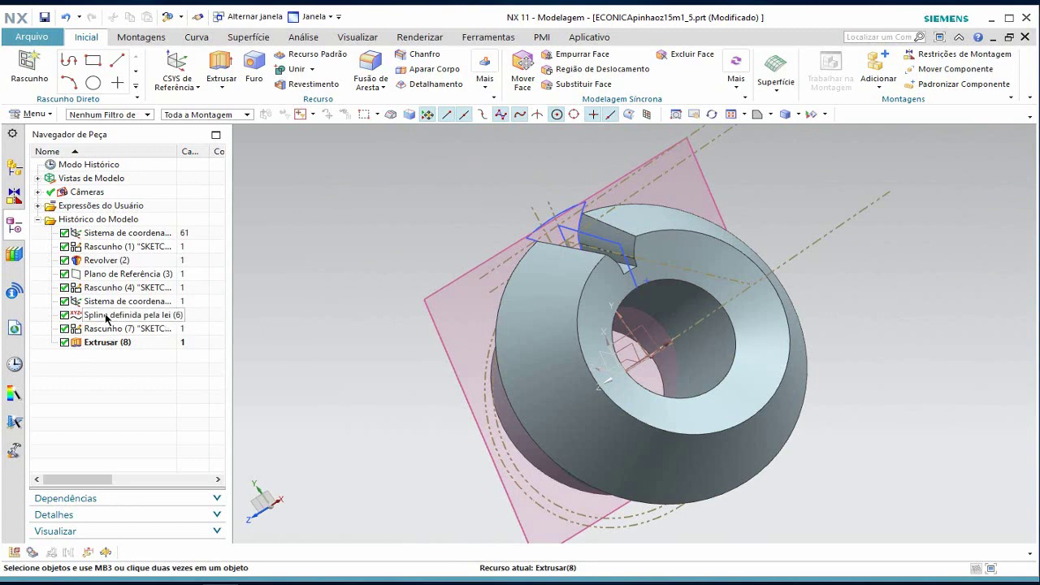
- Hide sketches Rascunho (4), Rascunho (1) and Rascunho (7)
{"action": "left_click", "coordinate": [95, 291]}
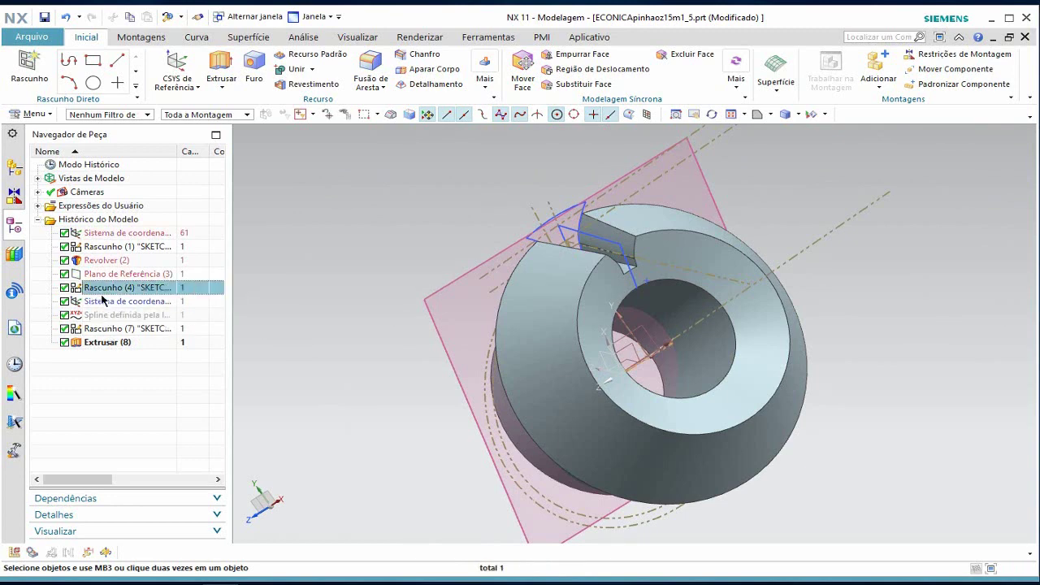
{"action": "key", "text": "Escape"}
{"action": "left_click", "coordinate": [121, 252]}
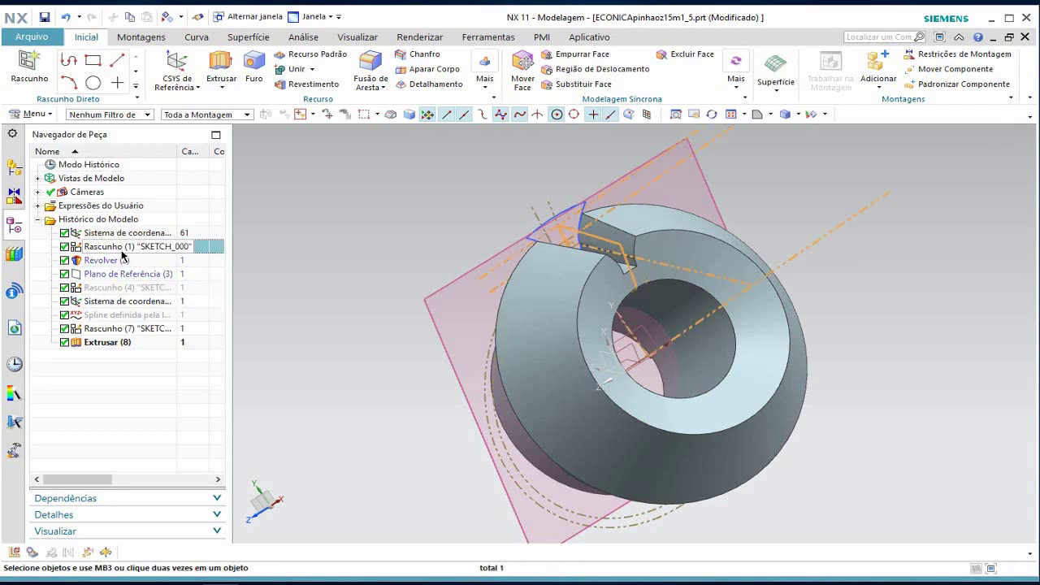
{"action": "key", "text": "Escape"}
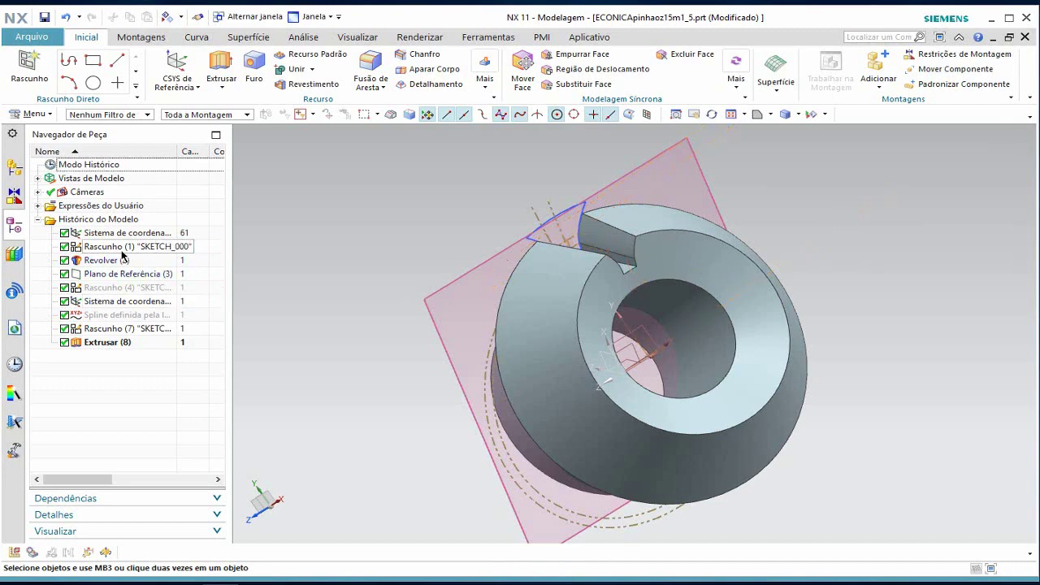
{"action": "left_click", "coordinate": [122, 332]}
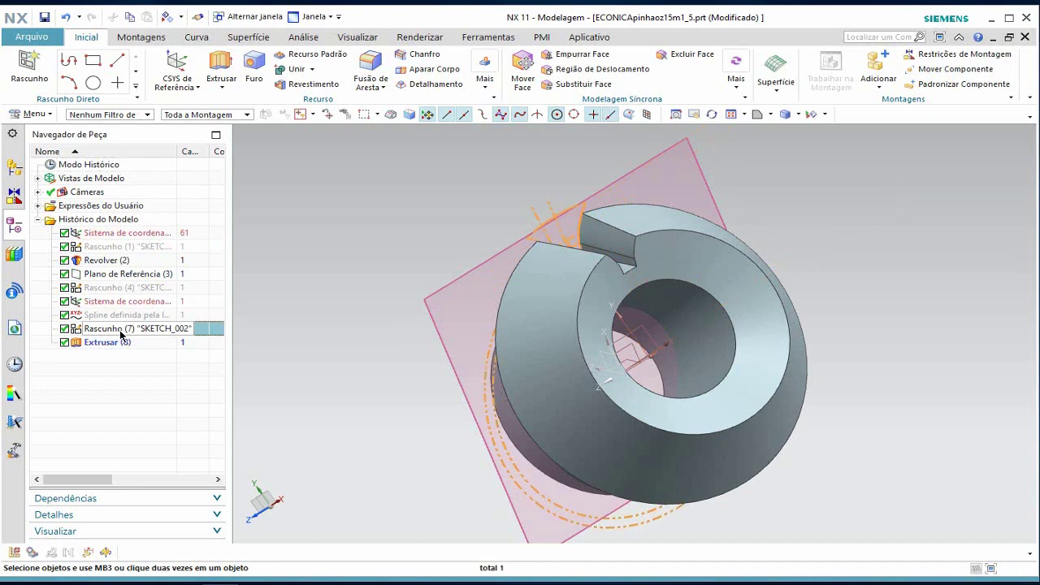
{"action": "key", "text": "Escape"}
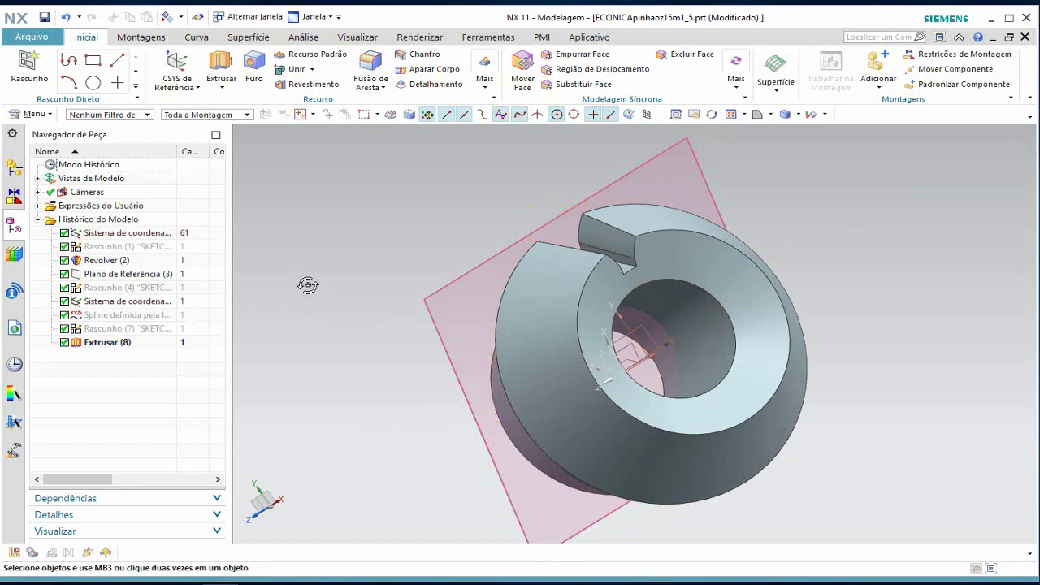
{"action": "middle_click_drag", "start_coordinate": [307, 284], "coordinate": [328, 329]}
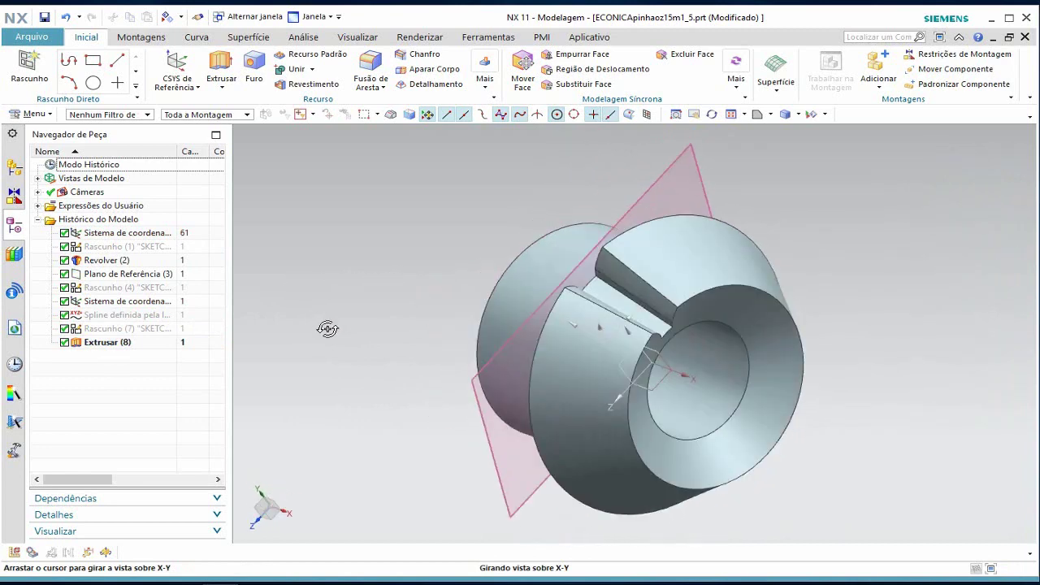
{"action": "middle_click_drag", "start_coordinate": [327, 328], "coordinate": [338, 130]}
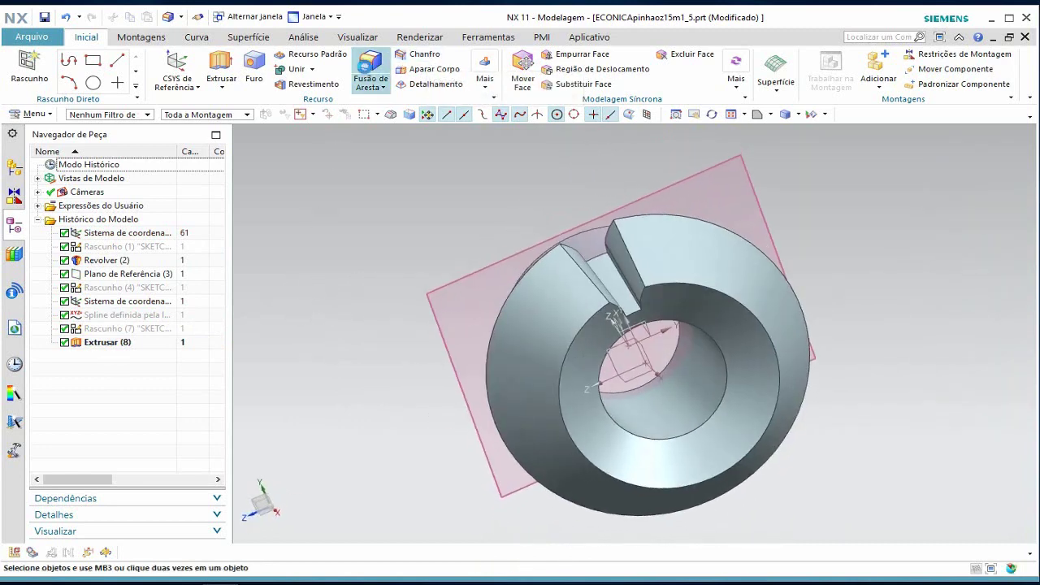
- Start an edge blend with a 0.375 mm radius
{"action": "left_click", "coordinate": [369, 65]}
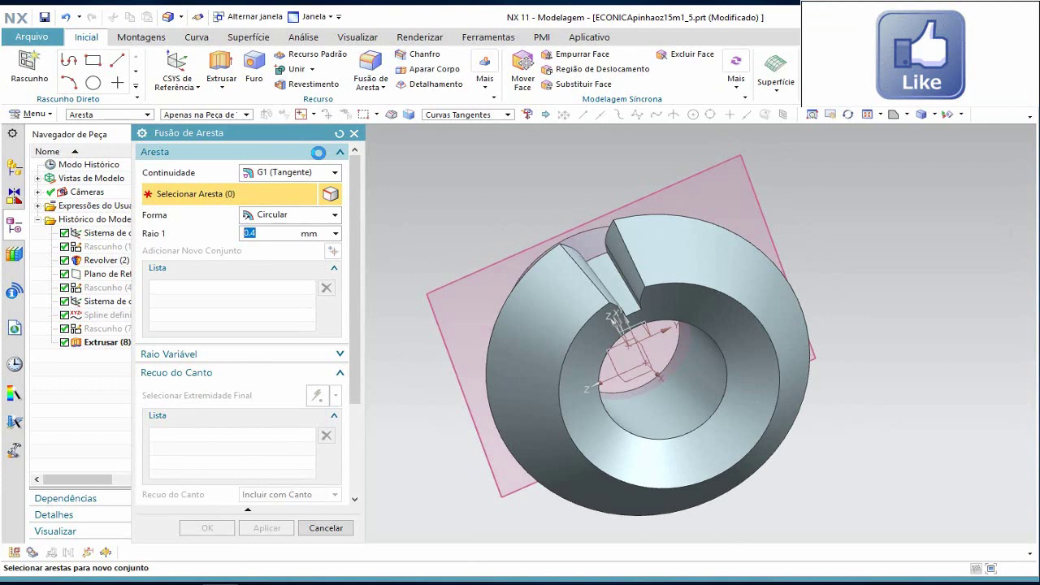
{"action": "left_click", "coordinate": [244, 234]}
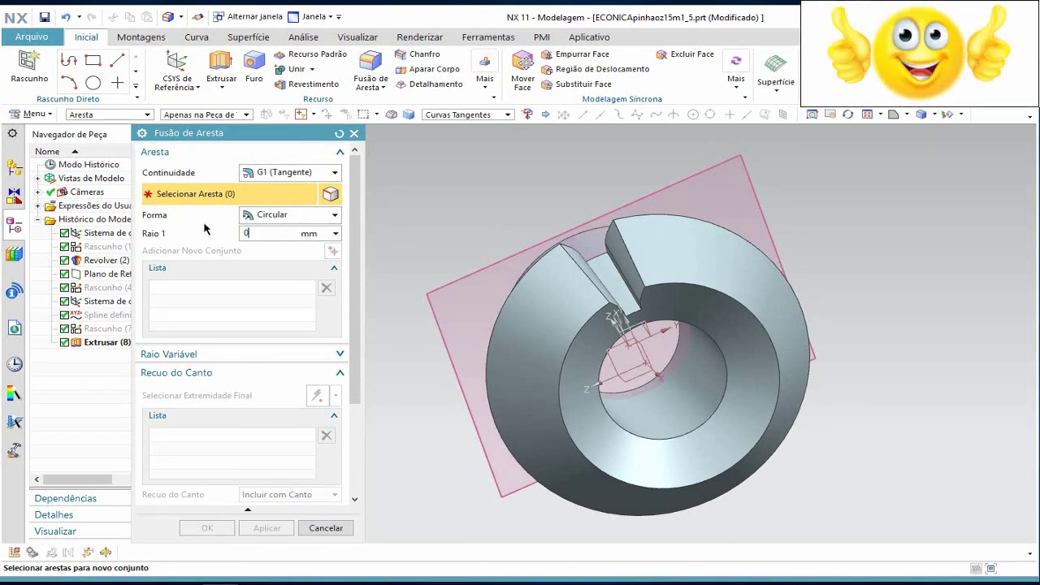
{"action": "type", "text": ".375"}
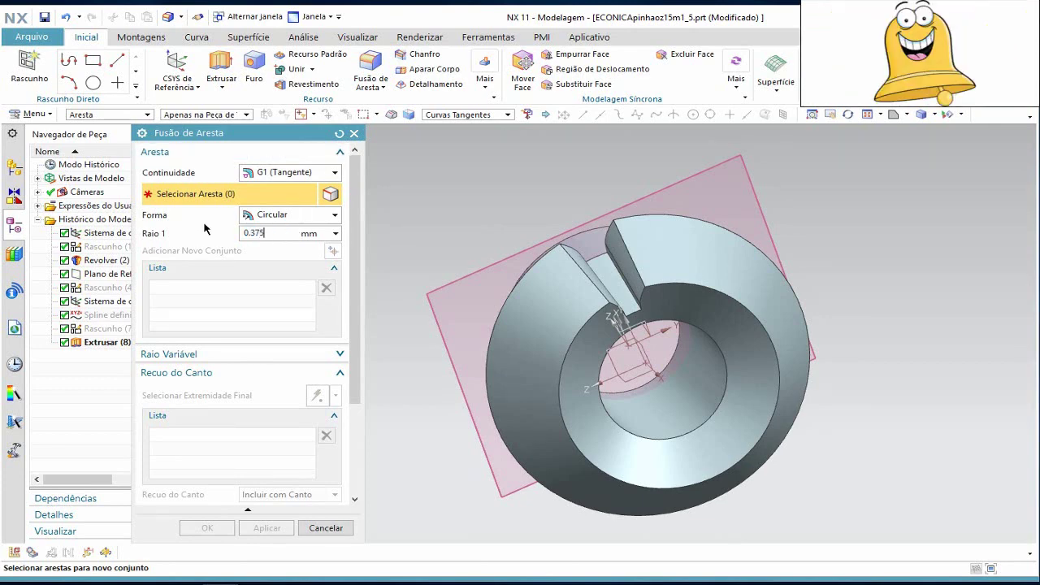
{"action": "scroll", "coordinate": [630, 321], "scroll_direction": "down", "scroll_amount": 2}
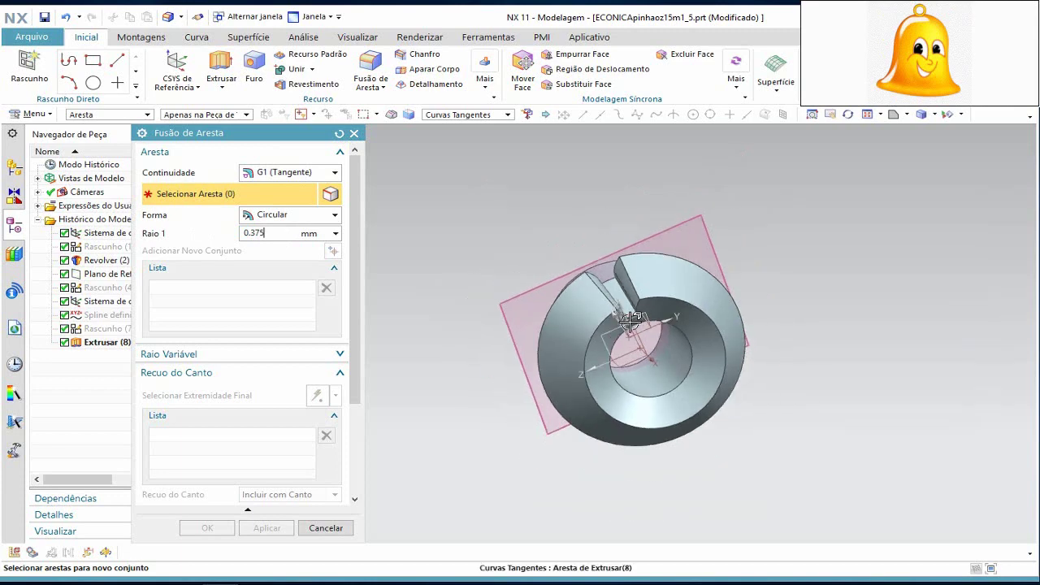
{"action": "scroll", "coordinate": [631, 321], "scroll_direction": "up", "scroll_amount": 5}
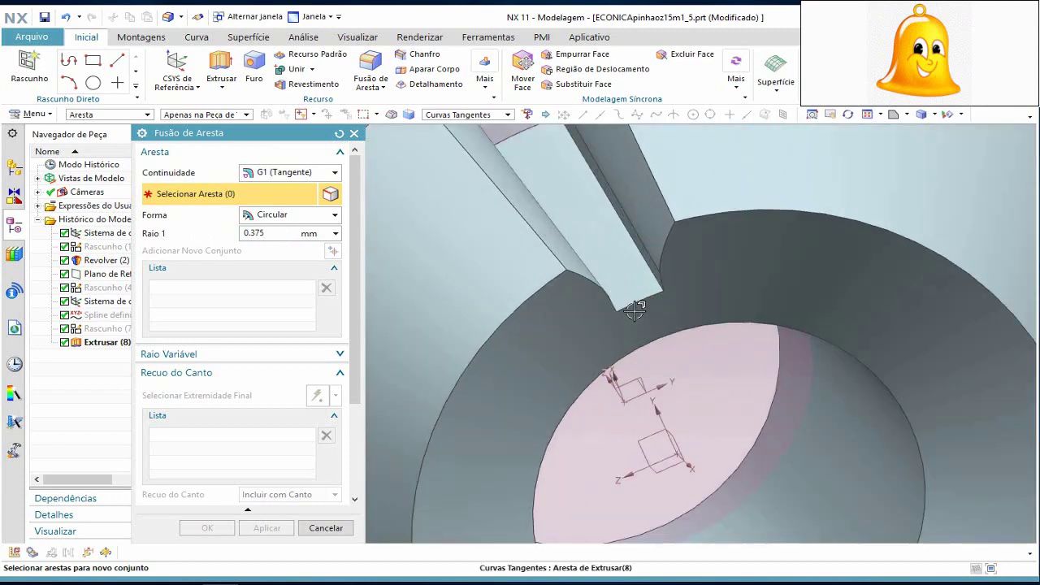
- Round both slot root edges with the blend, creating Fusão de Aresta (9)
{"action": "left_click", "coordinate": [639, 260]}
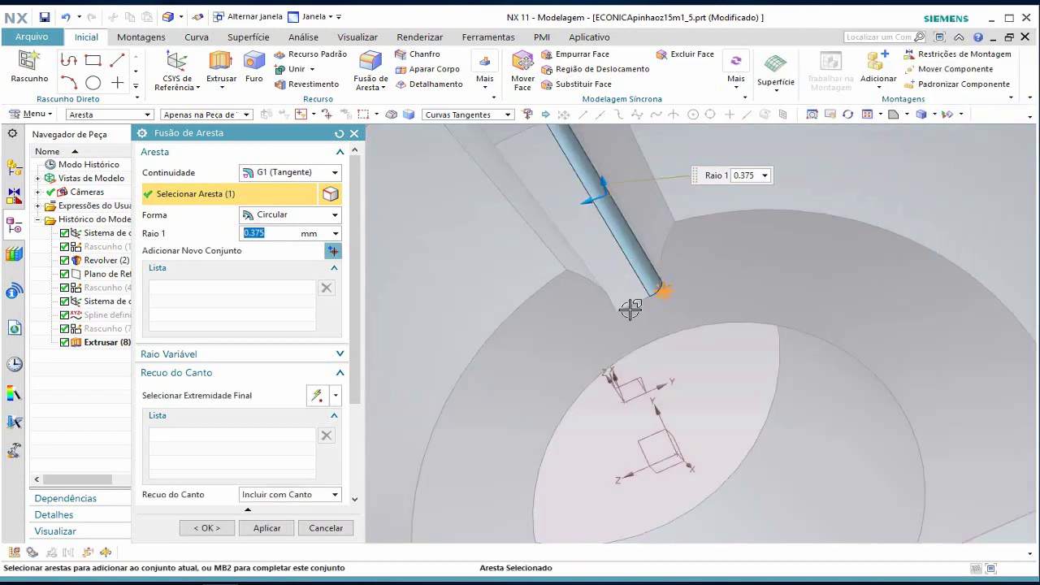
{"action": "scroll", "coordinate": [628, 284], "scroll_direction": "up", "scroll_amount": 2}
{"action": "scroll", "coordinate": [626, 278], "scroll_direction": "up", "scroll_amount": 1}
{"action": "middle_click_drag", "start_coordinate": [627, 276], "coordinate": [545, 262]}
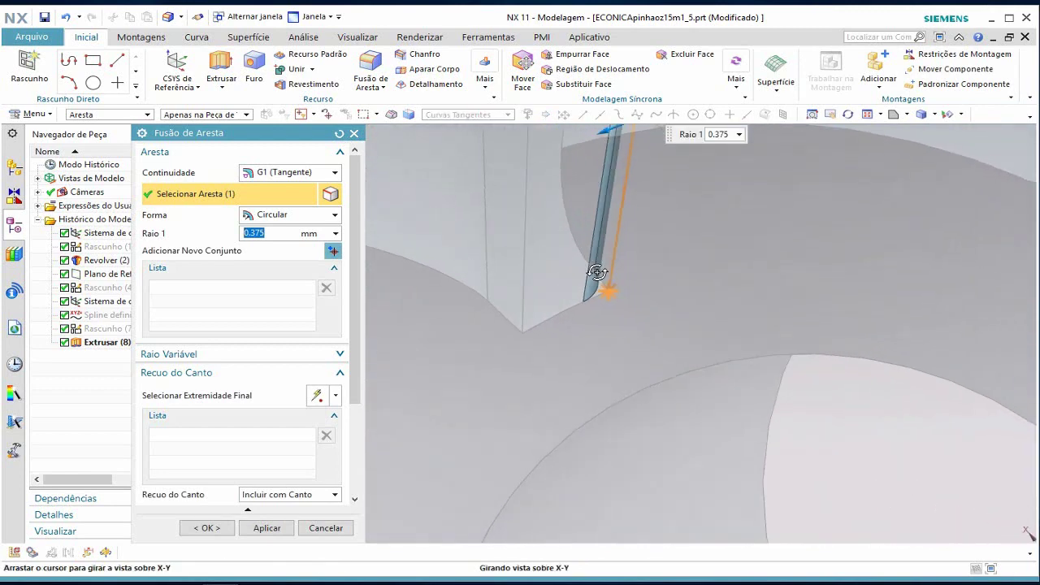
{"action": "left_click", "coordinate": [529, 244]}
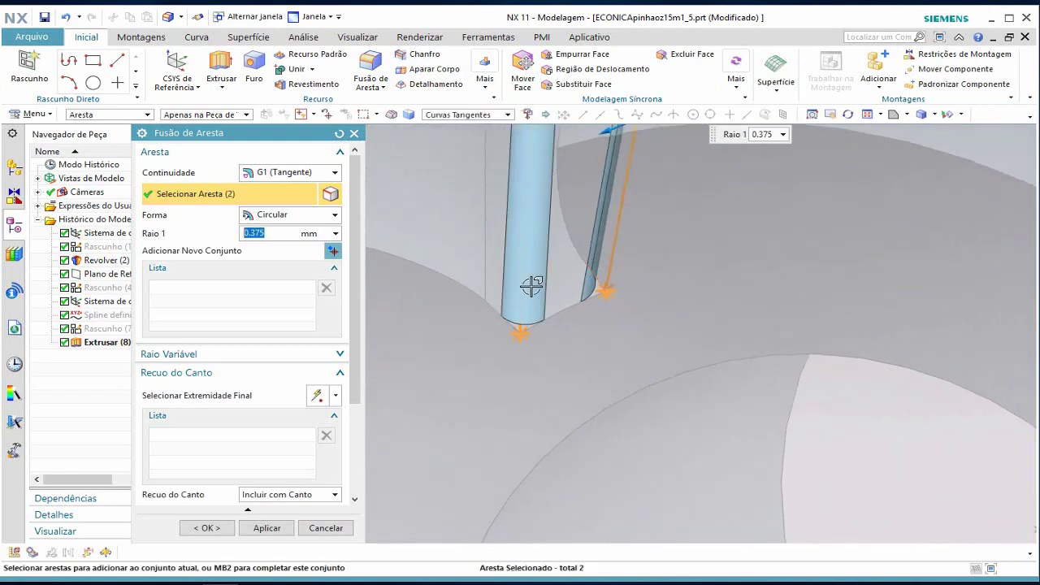
{"action": "left_click", "coordinate": [260, 529]}
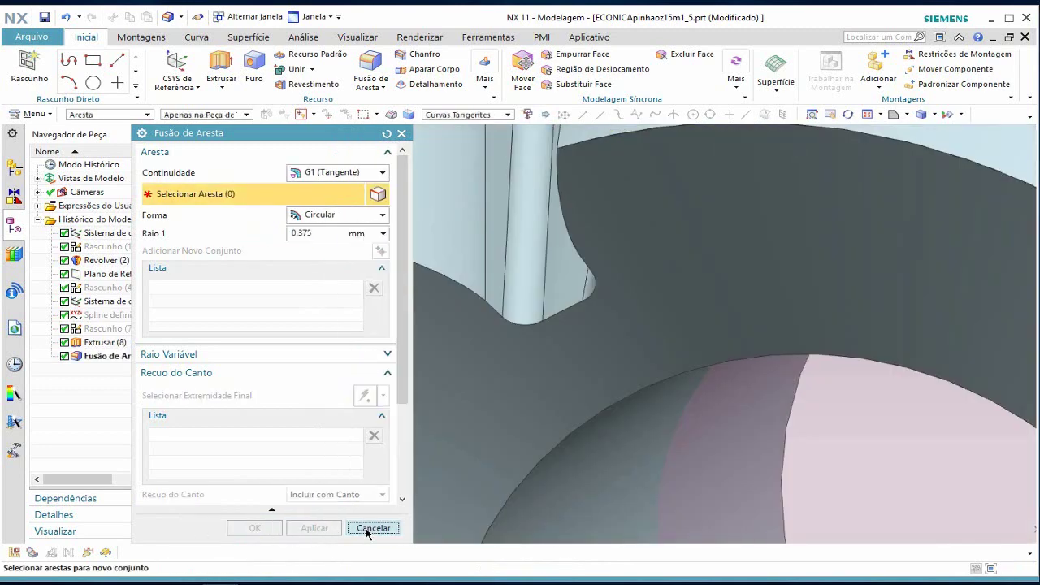
{"action": "left_click", "coordinate": [372, 528]}
{"action": "scroll", "coordinate": [521, 317], "scroll_direction": "up", "scroll_amount": 2}
{"action": "scroll", "coordinate": [525, 315], "scroll_direction": "down", "scroll_amount": 3}
{"action": "scroll", "coordinate": [526, 315], "scroll_direction": "down", "scroll_amount": 4}
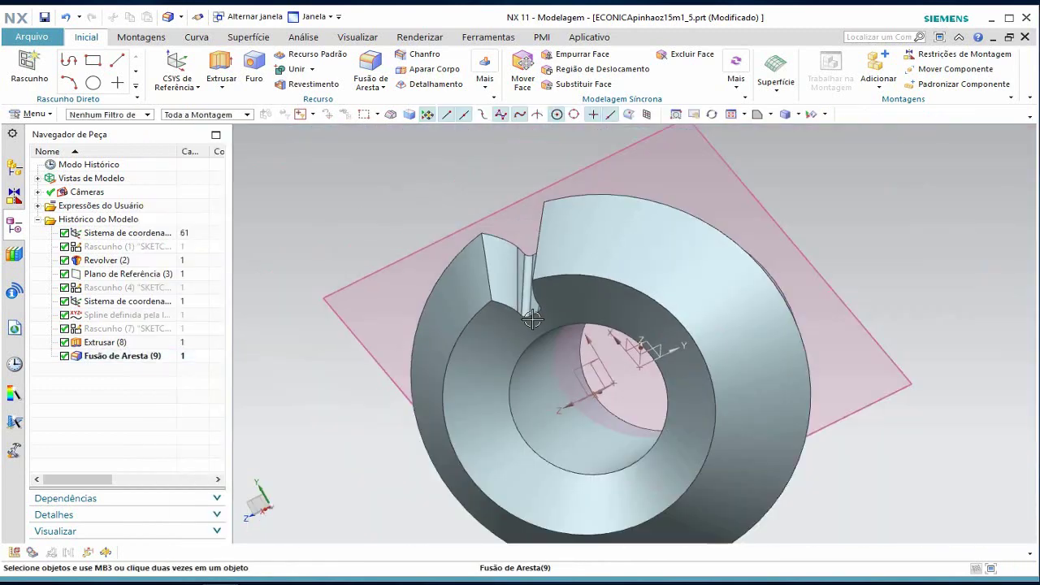
{"action": "middle_click_drag", "start_coordinate": [526, 315], "coordinate": [602, 331]}
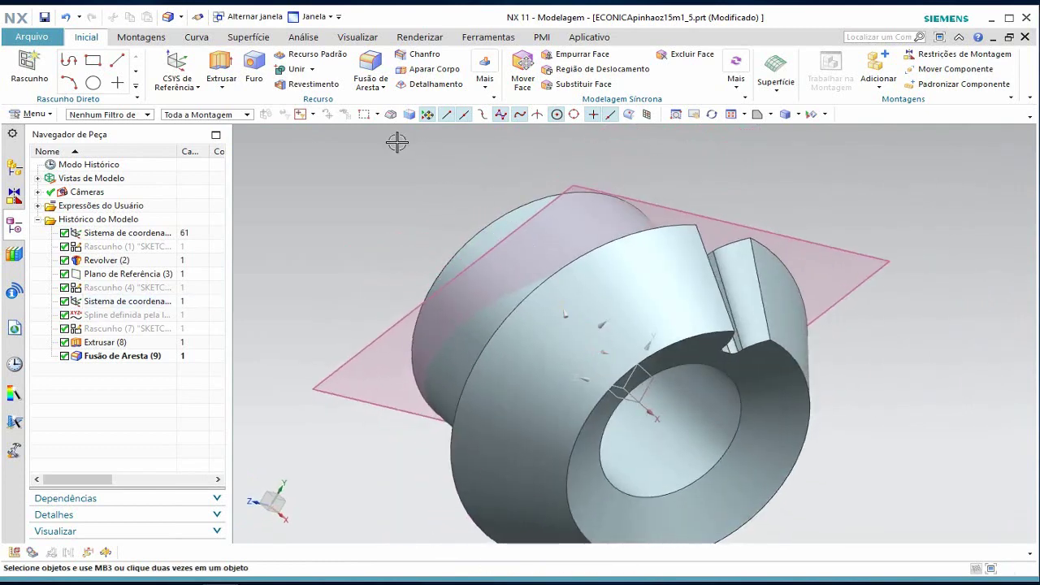
- Start a circular pattern feature with its rotation axis set to reversed -XC
{"action": "left_click", "coordinate": [317, 55]}
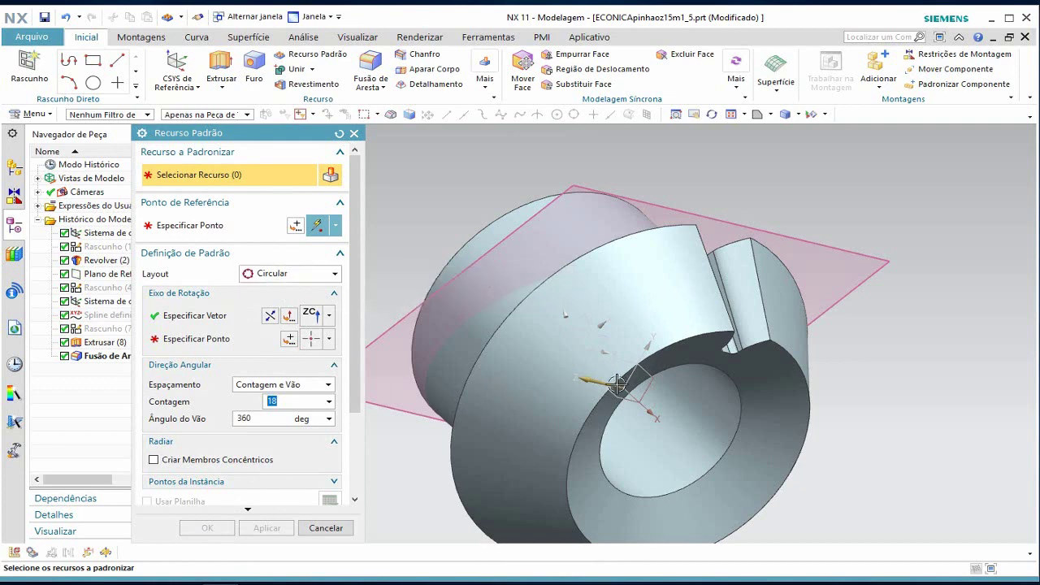
{"action": "left_click", "coordinate": [329, 319]}
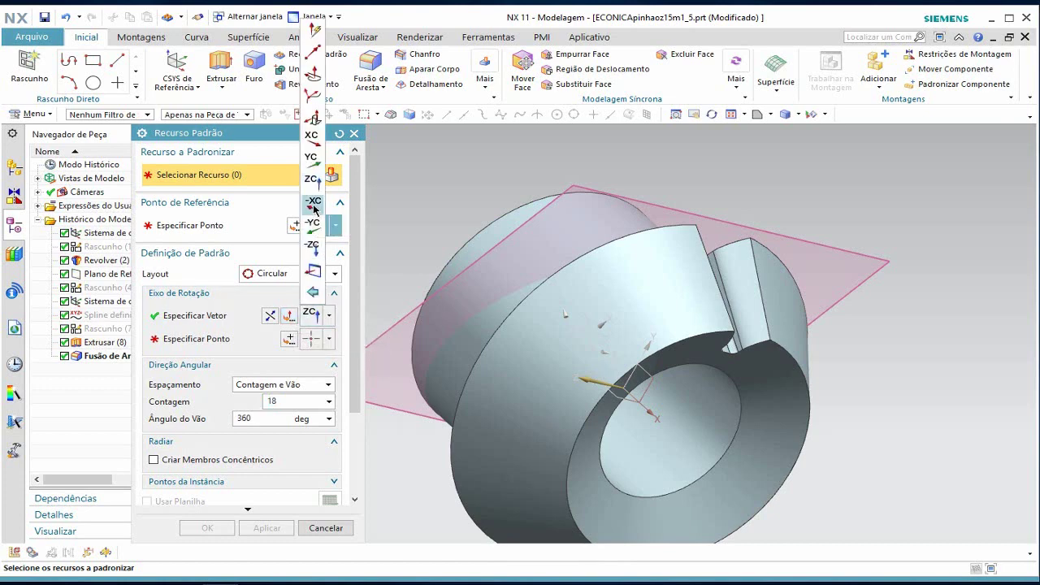
{"action": "left_click", "coordinate": [314, 209]}
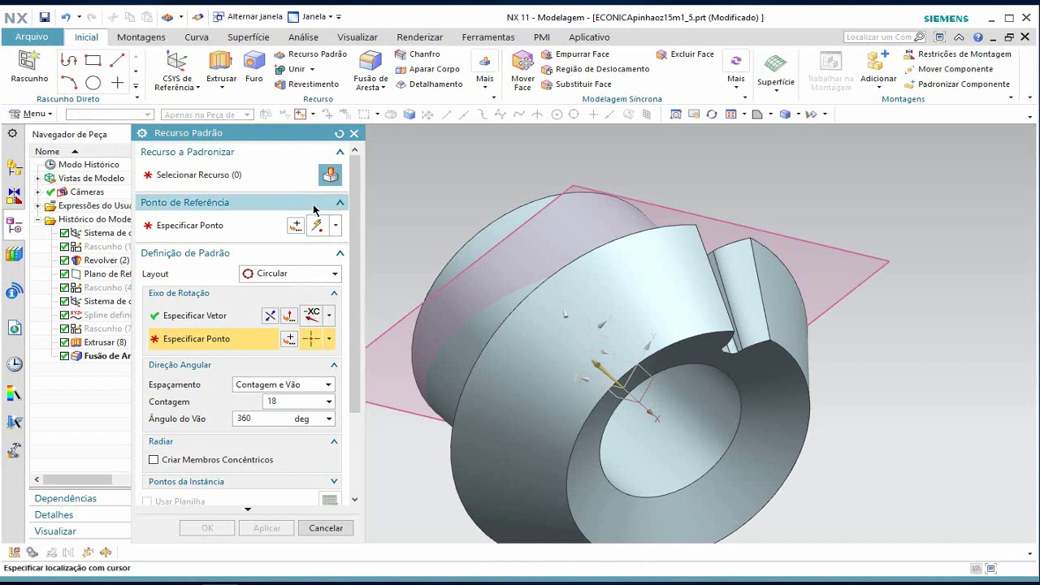
{"action": "left_click", "coordinate": [270, 316]}
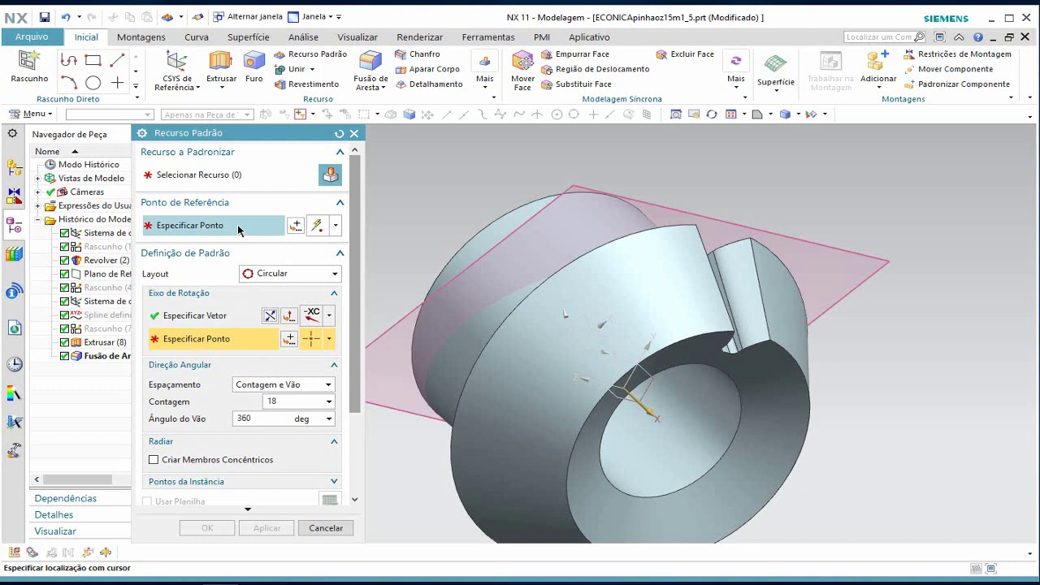
{"action": "left_click", "coordinate": [249, 174]}
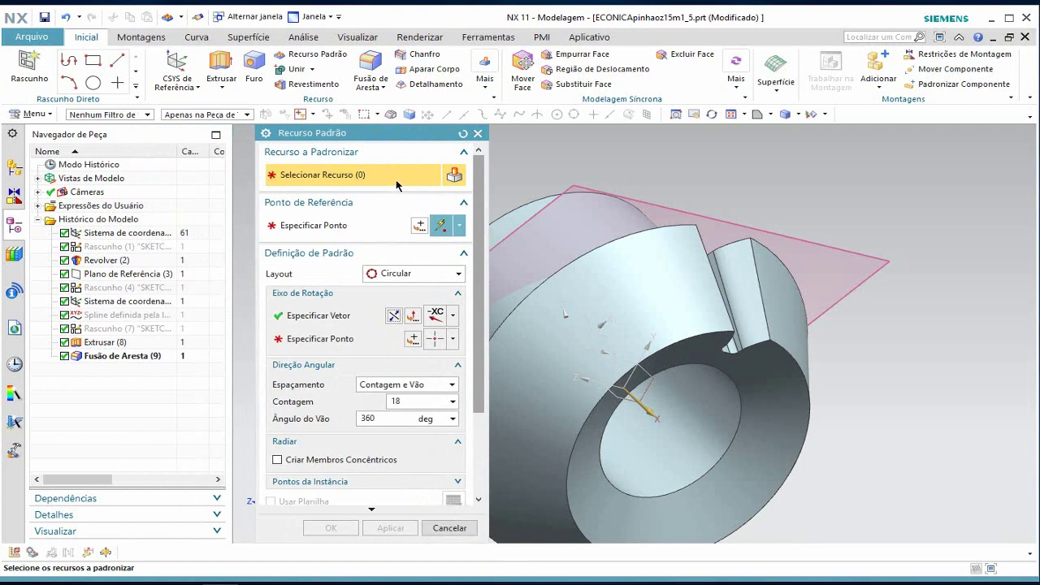
- Choose Extrusar (8) and Fusão de Aresta (9) to pattern, then begin specifying the axis point
{"action": "left_click", "coordinate": [756, 300]}
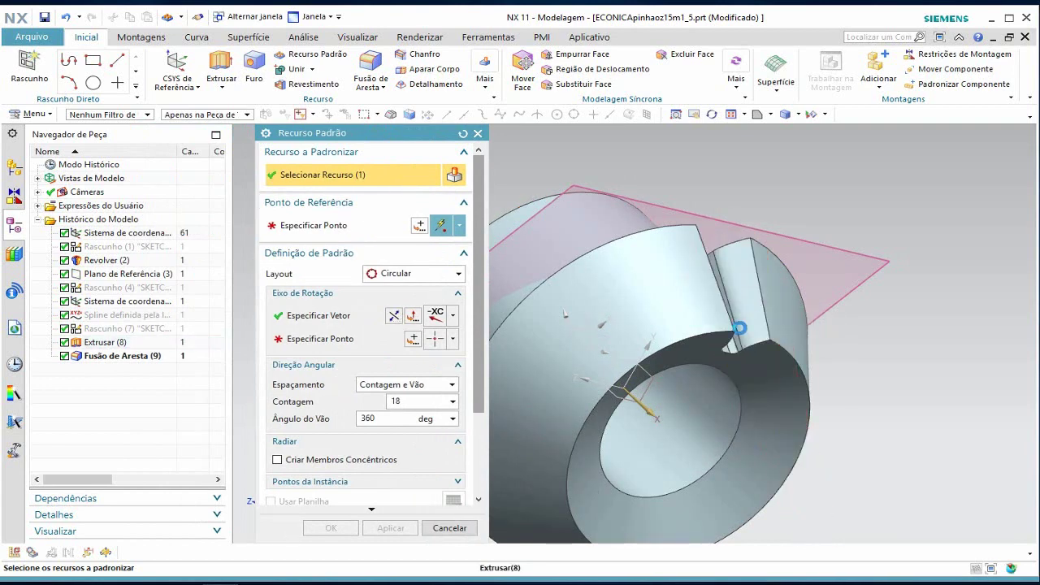
{"action": "left_click", "coordinate": [728, 348]}
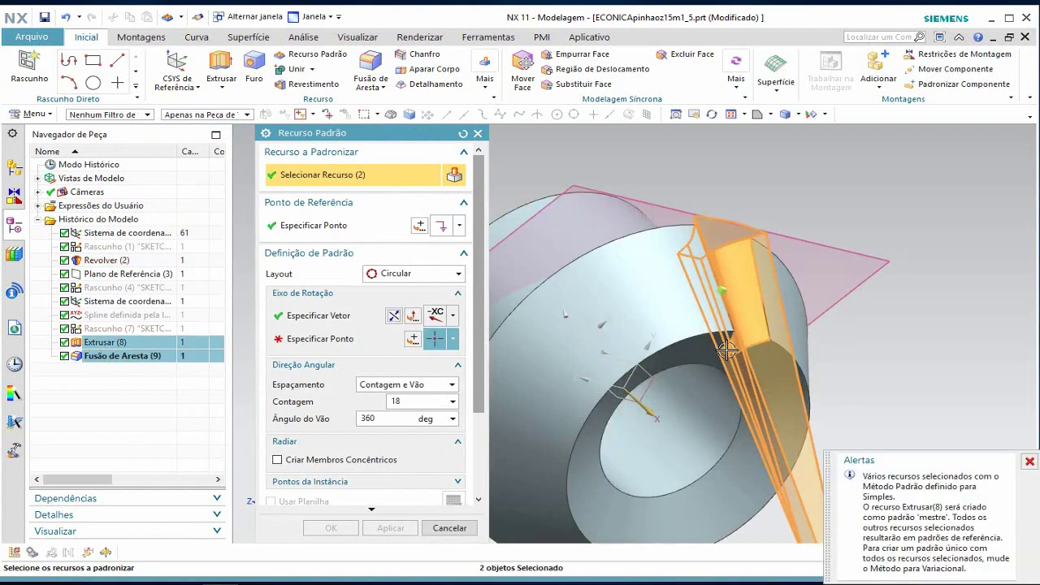
{"action": "middle_click_drag", "start_coordinate": [880, 332], "coordinate": [838, 303]}
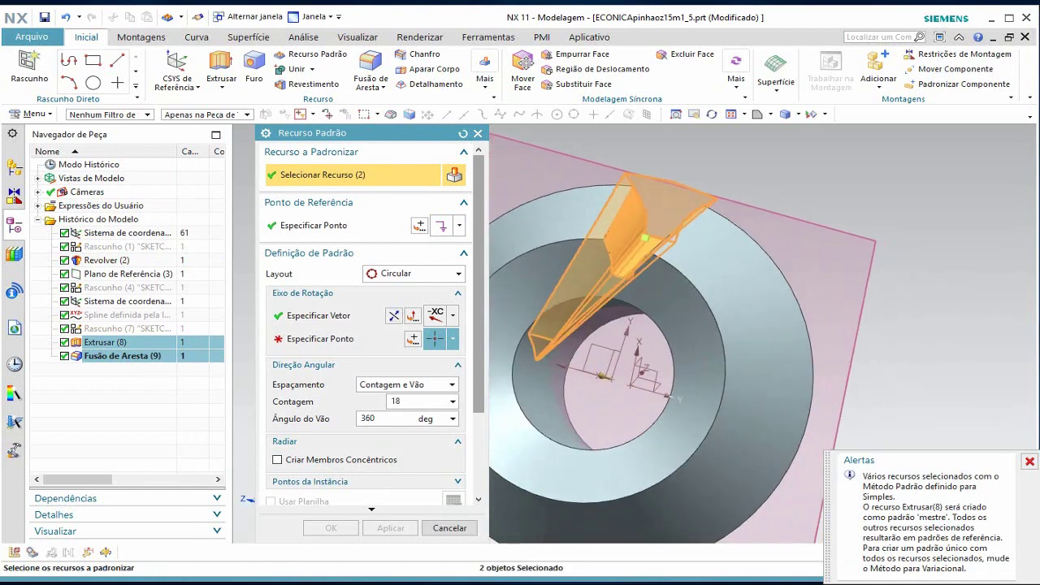
{"action": "middle_click_drag", "start_coordinate": [973, 301], "coordinate": [1026, 350]}
{"action": "left_click", "coordinate": [1028, 463]}
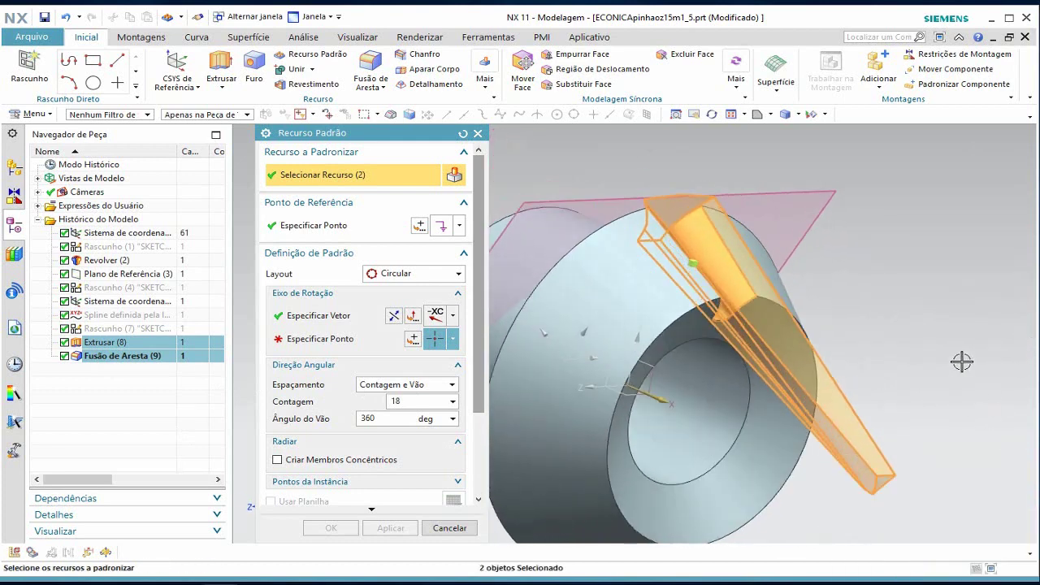
{"action": "left_click", "coordinate": [351, 348]}
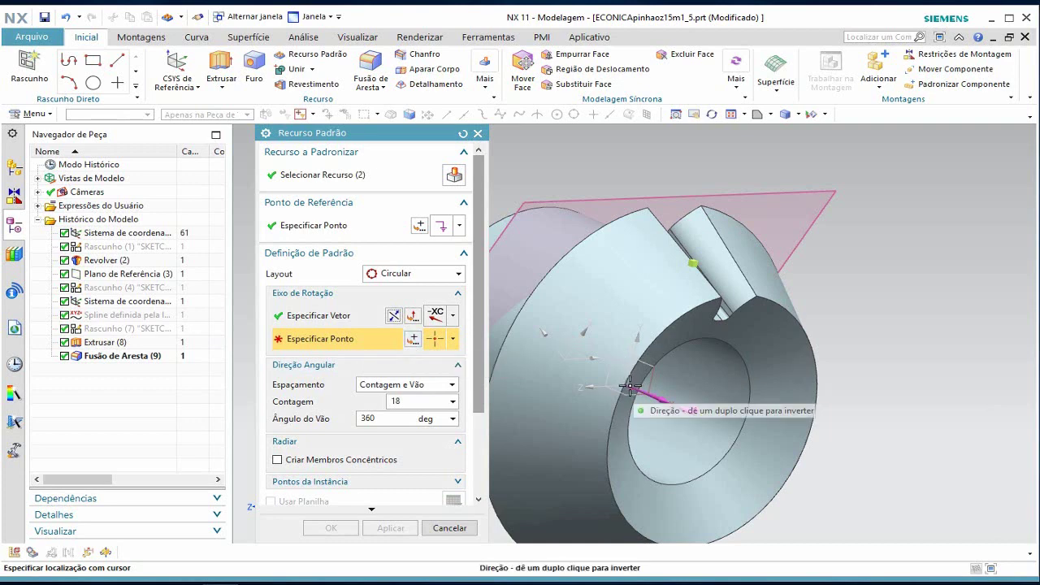
{"action": "scroll", "coordinate": [630, 383], "scroll_direction": "up", "scroll_amount": 2}
{"action": "scroll", "coordinate": [638, 378], "scroll_direction": "down", "scroll_amount": 3}
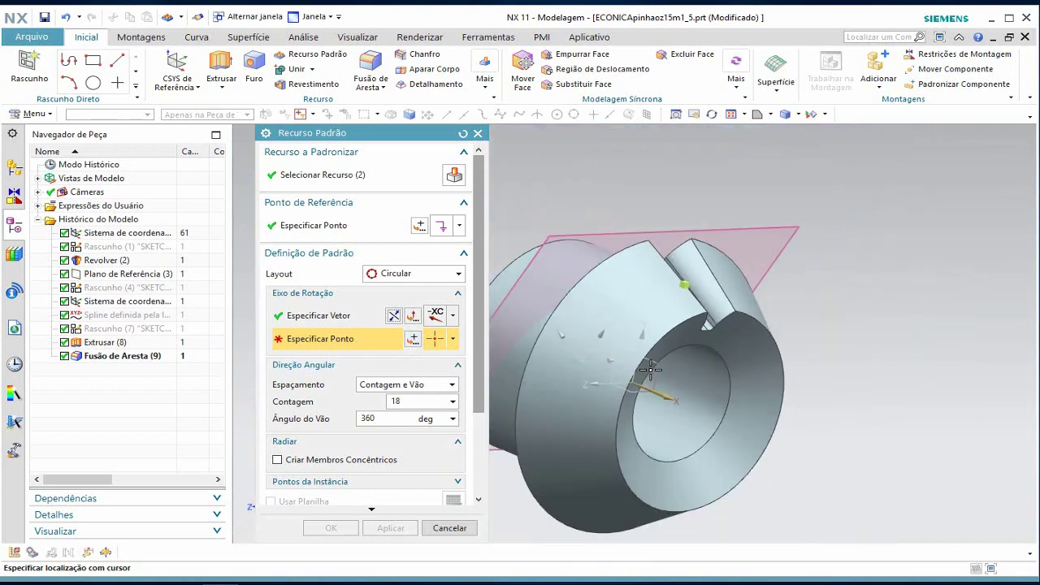
{"action": "scroll", "coordinate": [651, 370], "scroll_direction": "down", "scroll_amount": 2}
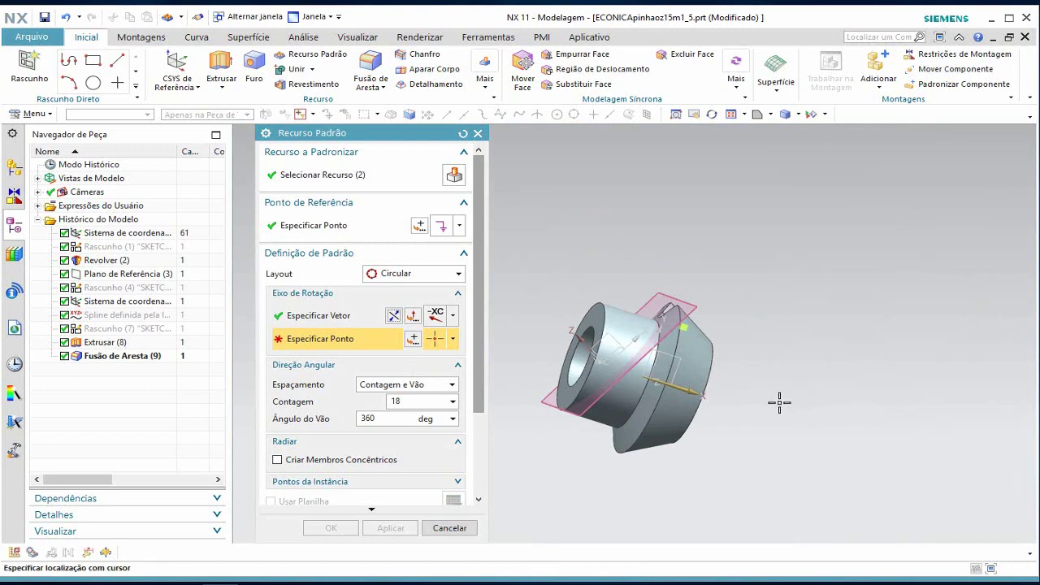
{"action": "mouse_move", "coordinate": [780, 404]}
{"action": "middle_mouse_down"}
{"action": "mouse_move", "coordinate": [802, 395]}
{"action": "mouse_move", "coordinate": [818, 404]}
{"action": "middle_mouse_up"}
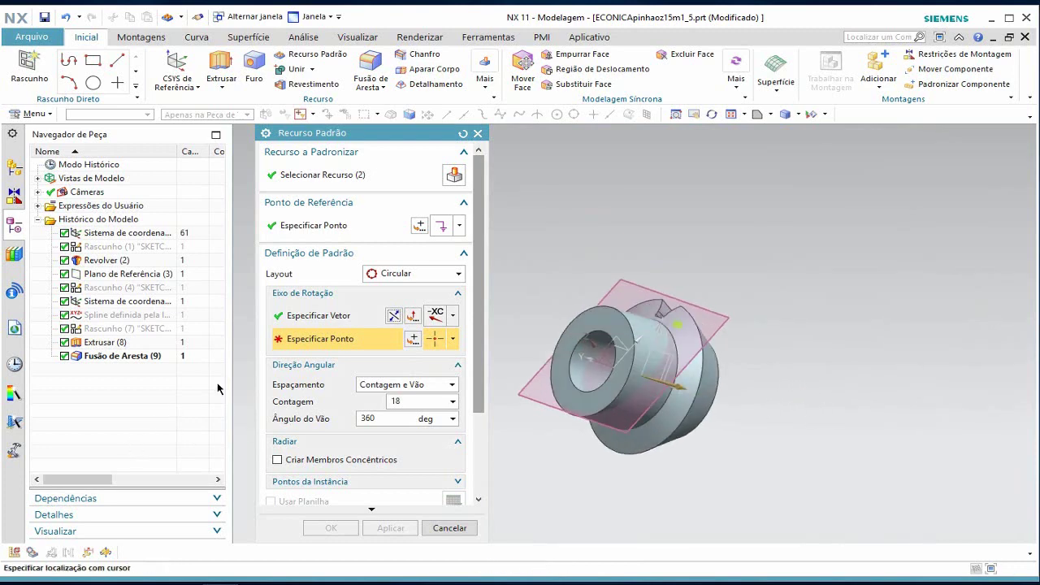
- Place the pattern's rotation axis point at the origin
{"action": "left_click", "coordinate": [412, 339]}
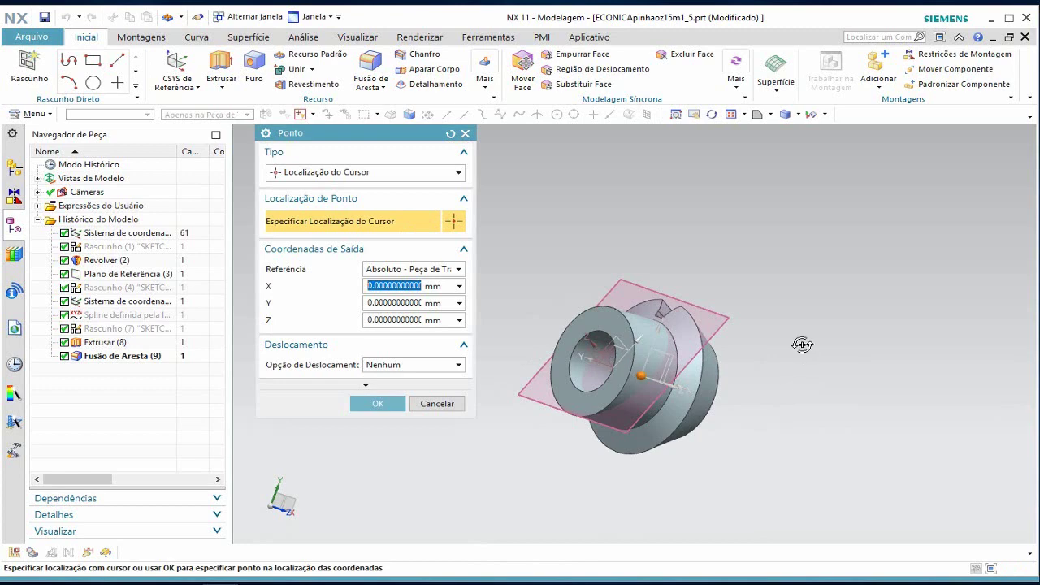
{"action": "mouse_move", "coordinate": [802, 344]}
{"action": "middle_mouse_down"}
{"action": "mouse_move", "coordinate": [753, 359]}
{"action": "mouse_move", "coordinate": [755, 378]}
{"action": "mouse_move", "coordinate": [727, 379]}
{"action": "mouse_move", "coordinate": [718, 347]}
{"action": "middle_mouse_up"}
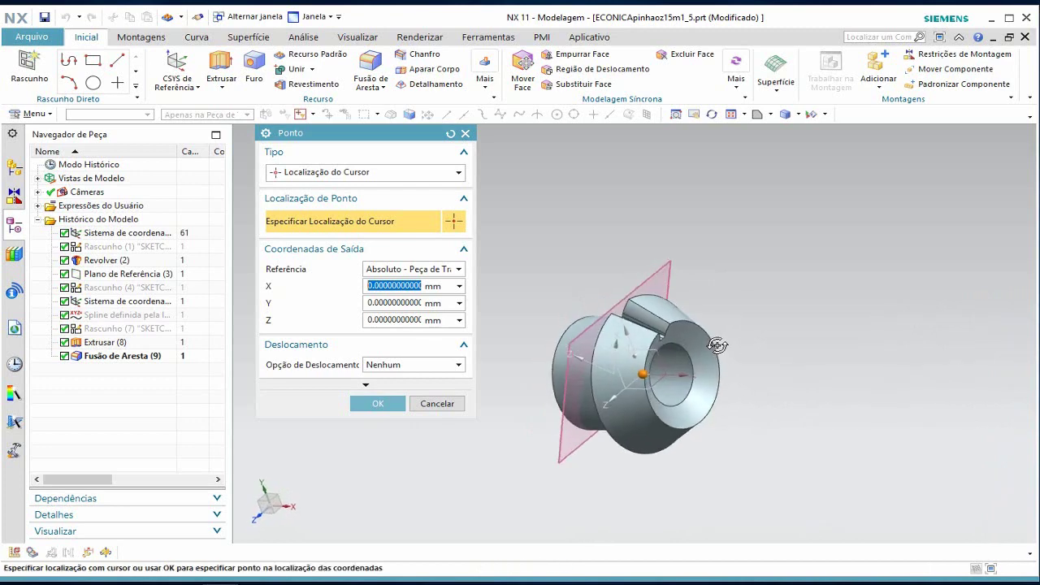
{"action": "left_click", "coordinate": [379, 403]}
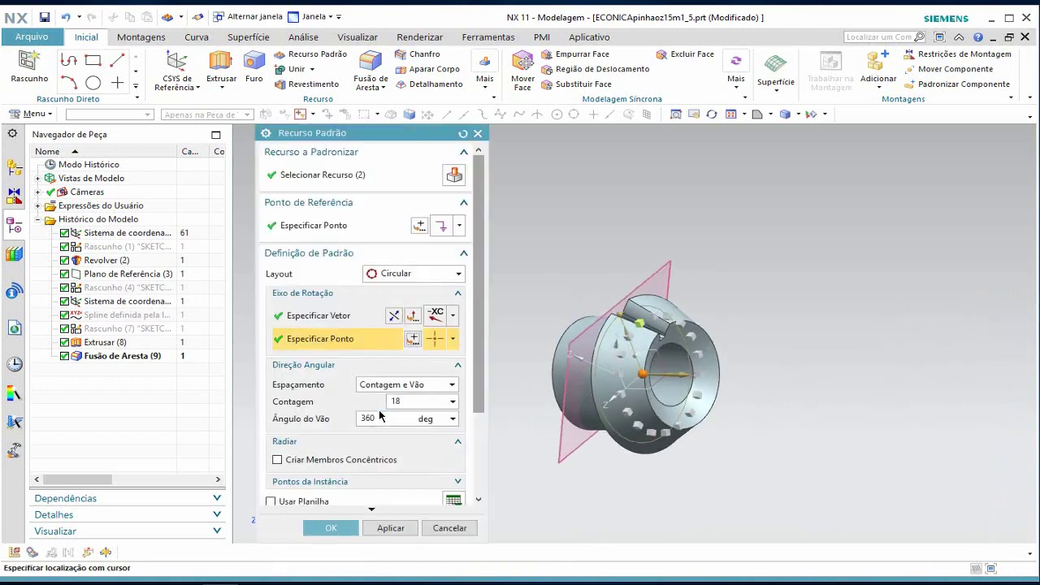
{"action": "mouse_move", "coordinate": [802, 339]}
{"action": "middle_mouse_down"}
{"action": "mouse_move", "coordinate": [816, 321]}
{"action": "mouse_move", "coordinate": [808, 283]}
{"action": "mouse_move", "coordinate": [791, 315]}
{"action": "mouse_move", "coordinate": [798, 334]}
{"action": "mouse_move", "coordinate": [845, 350]}
{"action": "mouse_move", "coordinate": [808, 366]}
{"action": "mouse_move", "coordinate": [785, 341]}
{"action": "mouse_move", "coordinate": [756, 386]}
{"action": "mouse_move", "coordinate": [837, 354]}
{"action": "middle_mouse_up"}
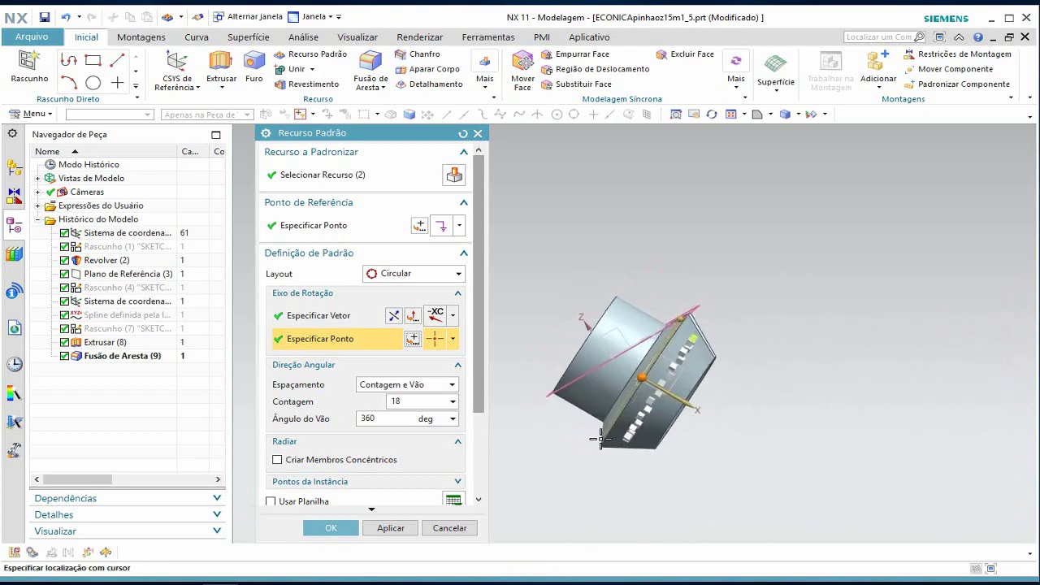
- Set the pattern count to 15 and create the circular pattern
{"action": "left_click", "coordinate": [398, 401]}
{"action": "key", "text": "BackSpace"}
{"action": "type", "text": "5"}
{"action": "key", "text": "Return"}
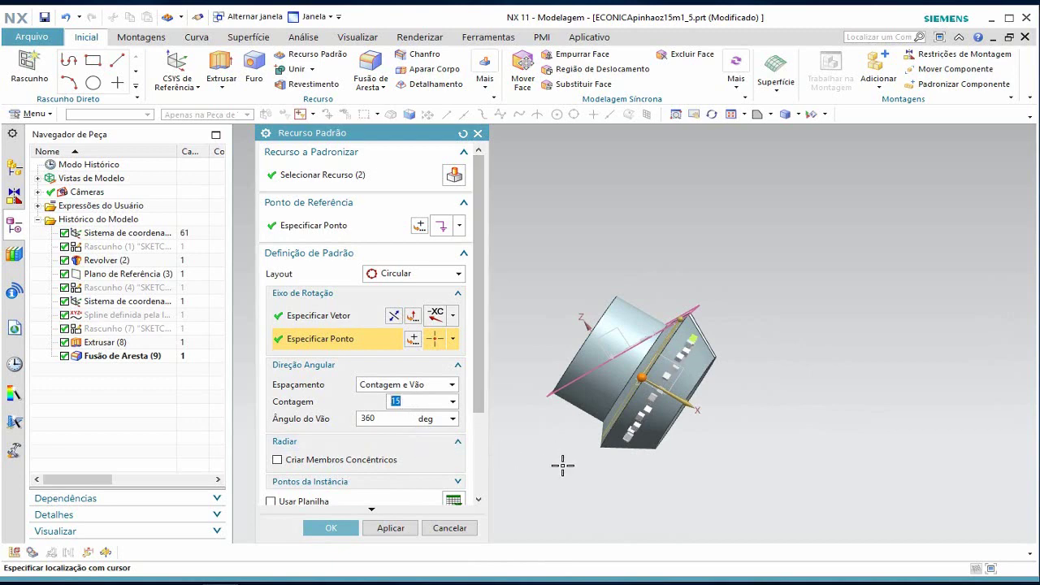
{"action": "mouse_move", "coordinate": [547, 459]}
{"action": "middle_mouse_down"}
{"action": "mouse_move", "coordinate": [518, 443]}
{"action": "mouse_move", "coordinate": [537, 451]}
{"action": "middle_mouse_up"}
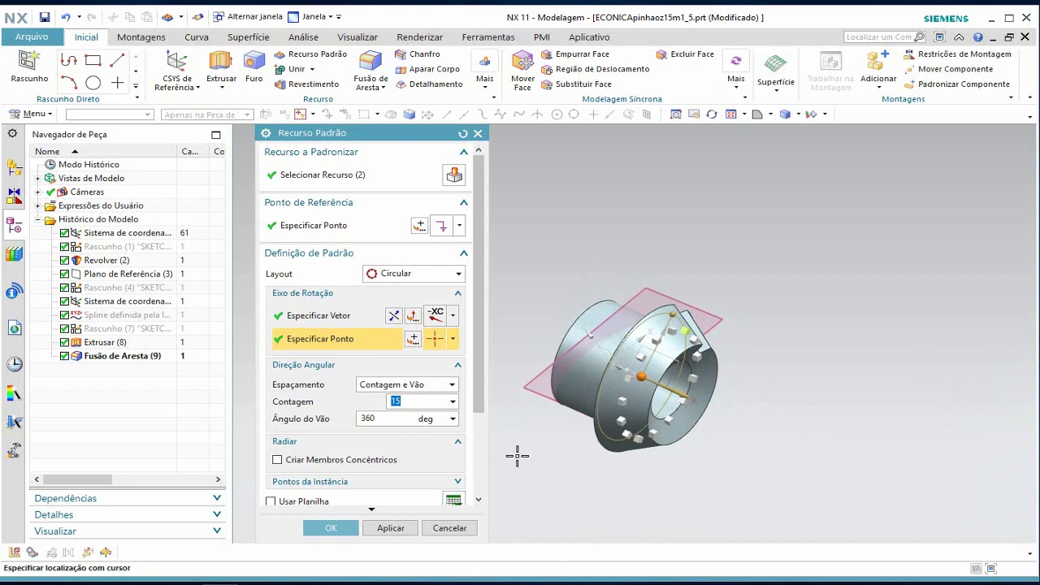
{"action": "left_click", "coordinate": [332, 530]}
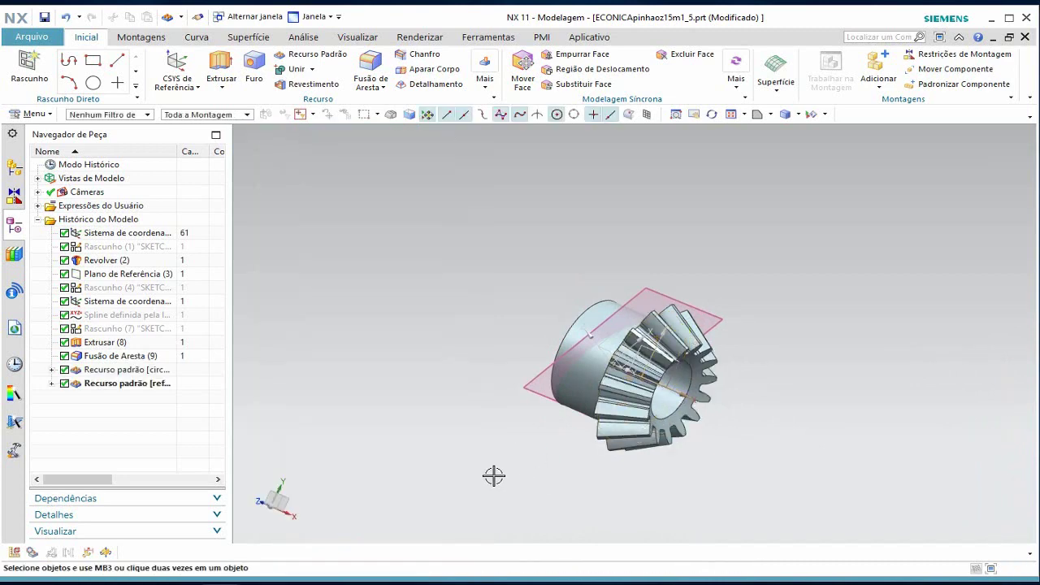
{"action": "mouse_move", "coordinate": [483, 392]}
{"action": "middle_mouse_down"}
{"action": "mouse_move", "coordinate": [397, 387]}
{"action": "mouse_move", "coordinate": [414, 403]}
{"action": "middle_mouse_up"}
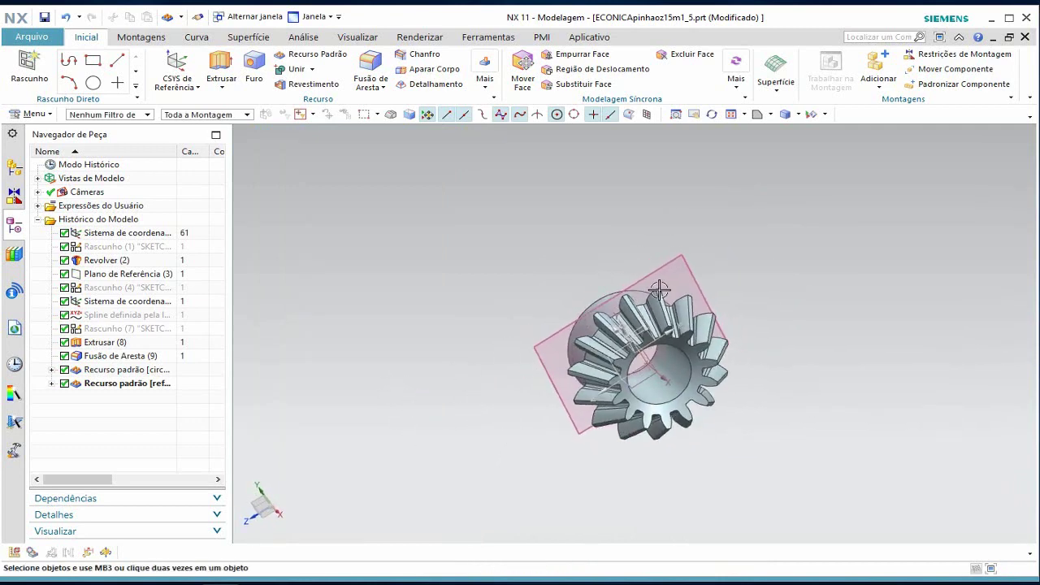
{"action": "scroll", "coordinate": [665, 337], "scroll_direction": "up", "scroll_amount": 2}
{"action": "scroll", "coordinate": [665, 337], "scroll_direction": "up", "scroll_amount": 2}
{"action": "scroll", "coordinate": [658, 333], "scroll_direction": "up", "scroll_amount": 2}
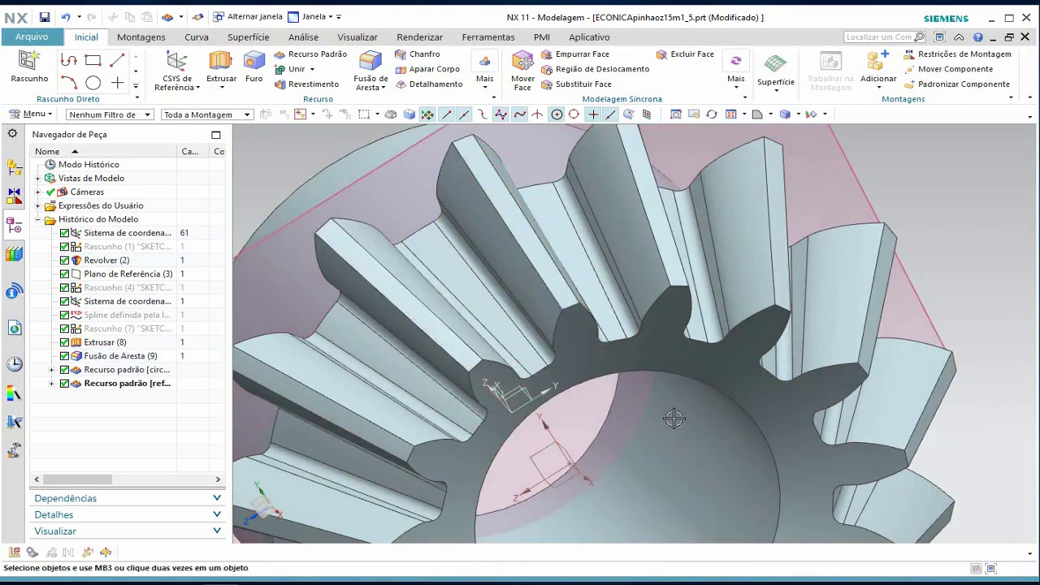
{"action": "scroll", "coordinate": [734, 430], "scroll_direction": "down", "scroll_amount": 3}
{"action": "scroll", "coordinate": [734, 430], "scroll_direction": "down", "scroll_amount": 3}
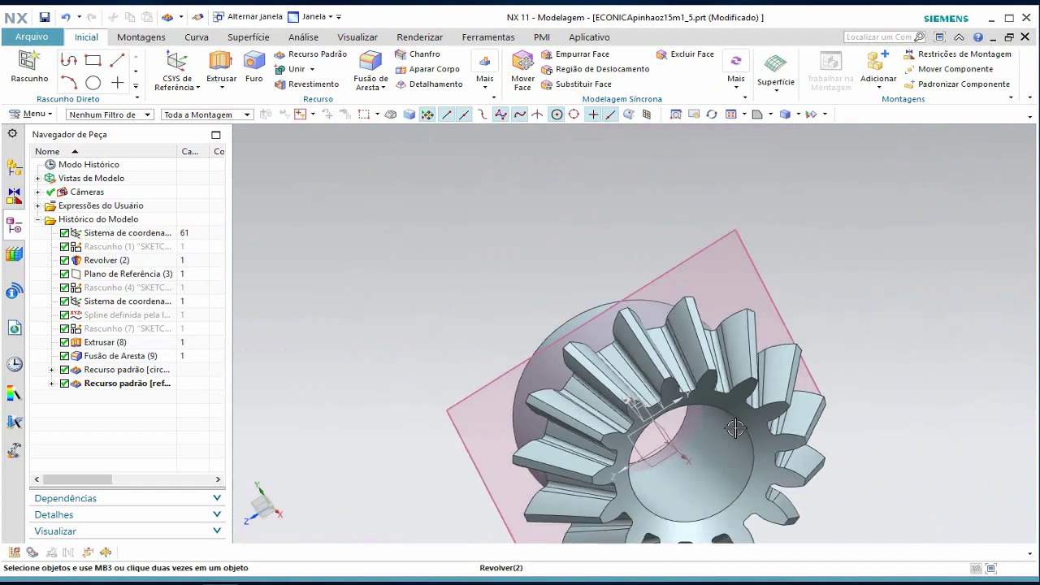
{"action": "mouse_move", "coordinate": [374, 362]}
{"action": "middle_mouse_down"}
{"action": "mouse_move", "coordinate": [379, 328]}
{"action": "mouse_move", "coordinate": [427, 314]}
{"action": "middle_mouse_up"}
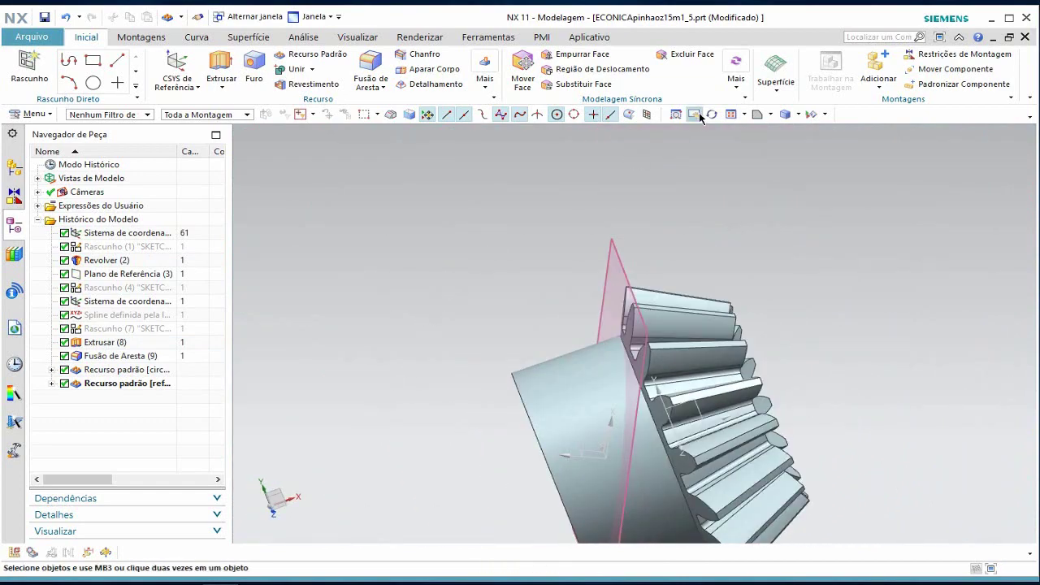
{"action": "left_click", "coordinate": [770, 115]}
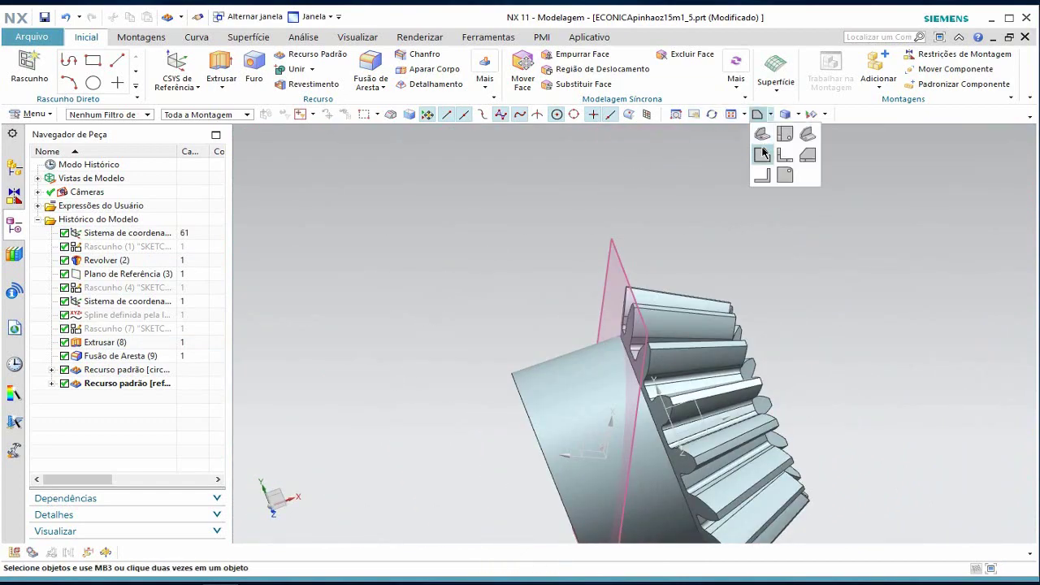
{"action": "left_click", "coordinate": [762, 135]}
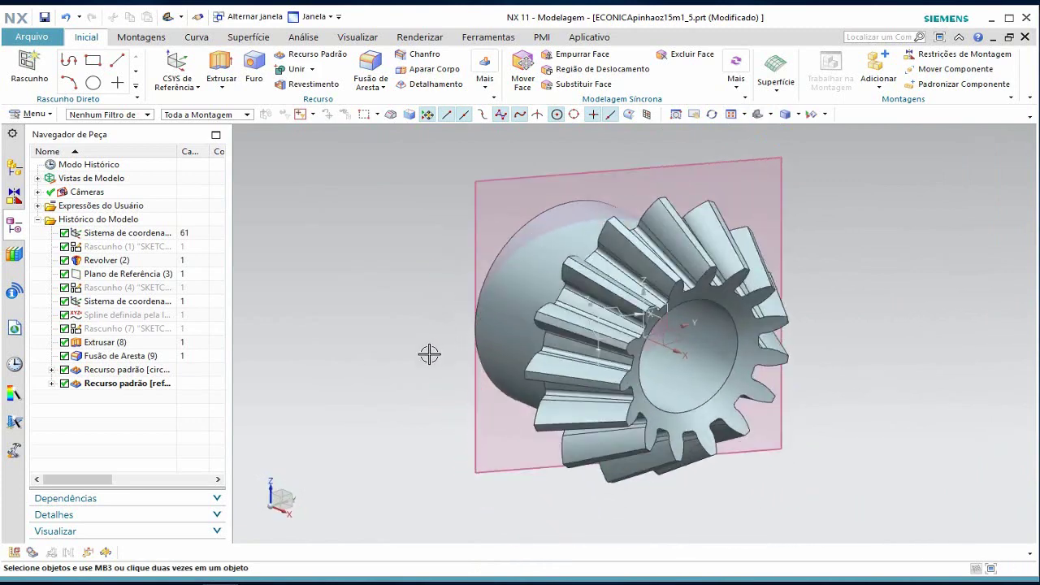
- Hide the datum plane and the datum coordinate systems (5) and (0) from the Part Navigator
{"action": "left_click", "coordinate": [98, 277]}
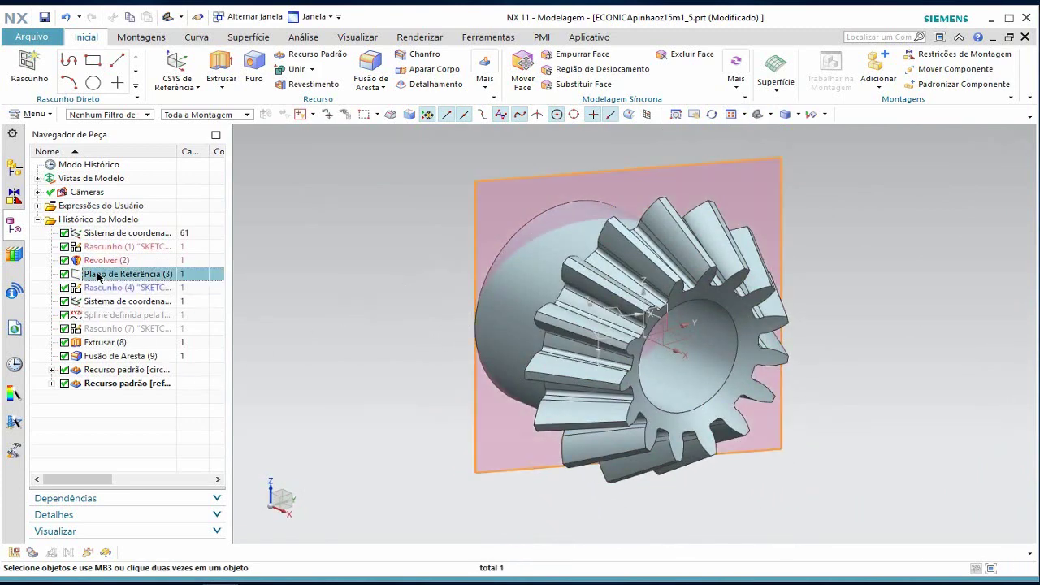
{"action": "key", "text": "ctrl+b"}
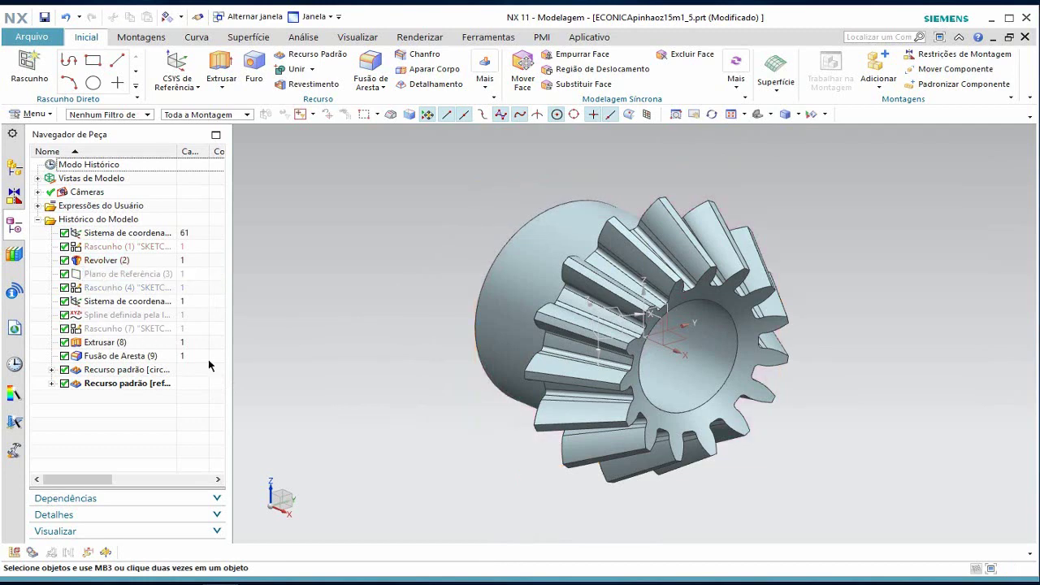
{"action": "left_click", "coordinate": [111, 307]}
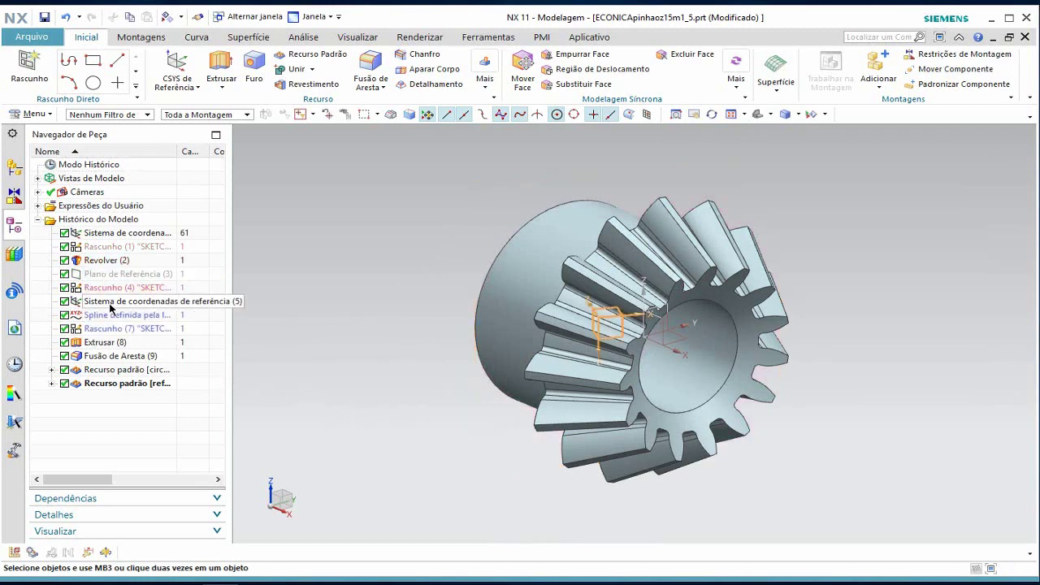
{"action": "key", "text": "ctrl+b"}
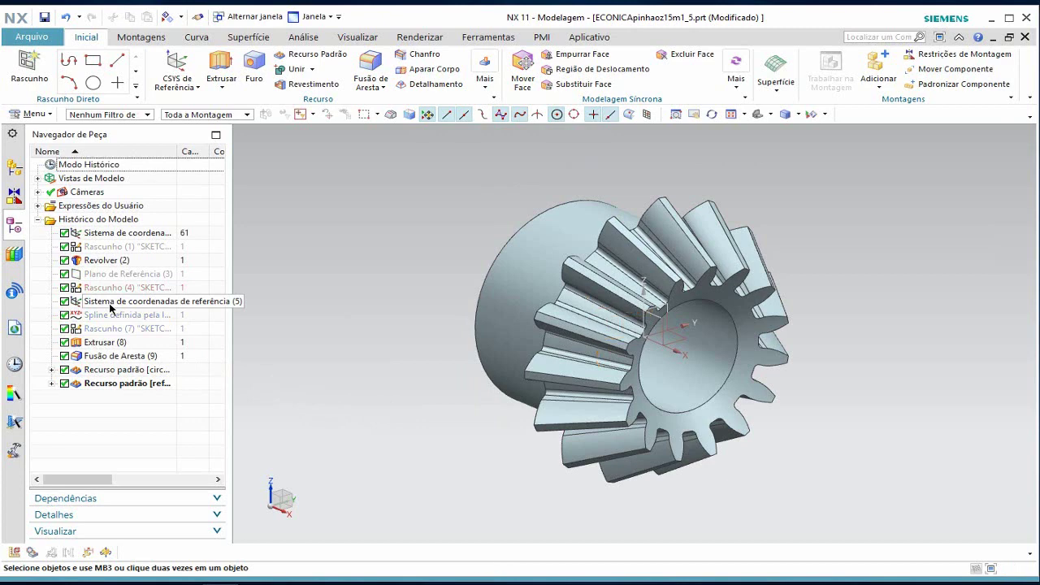
{"action": "left_click", "coordinate": [100, 234]}
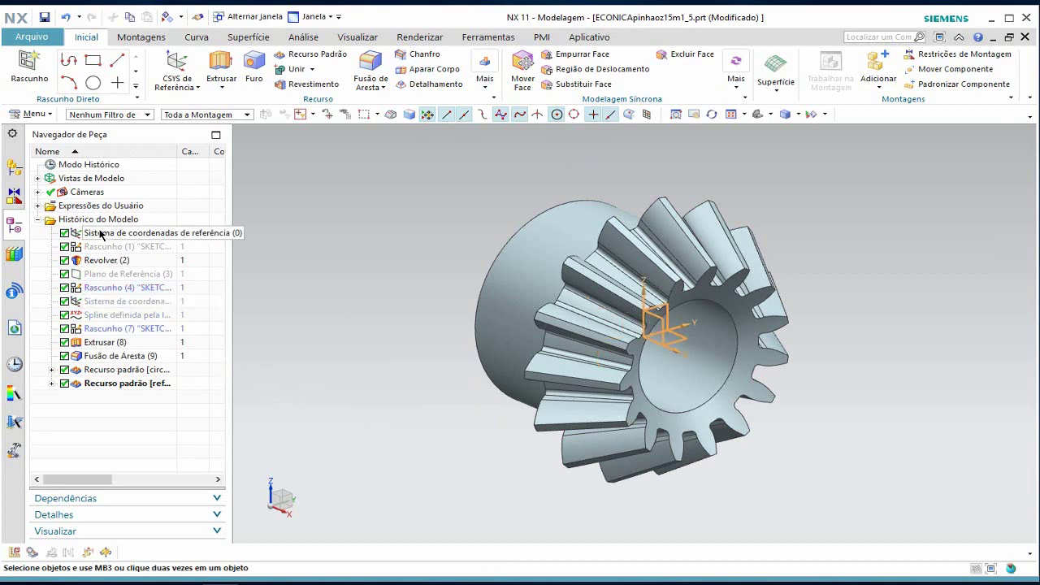
{"action": "key", "text": "ctrl+b"}
- Turn the pinion to a standard orientation, fit it to the view, then zoom and pan to frame it
{"action": "mouse_move", "coordinate": [332, 307]}
{"action": "middle_mouse_down"}
{"action": "mouse_move", "coordinate": [395, 355]}
{"action": "mouse_move", "coordinate": [284, 332]}
{"action": "mouse_move", "coordinate": [309, 367]}
{"action": "mouse_move", "coordinate": [328, 351]}
{"action": "mouse_move", "coordinate": [352, 352]}
{"action": "mouse_move", "coordinate": [327, 368]}
{"action": "mouse_move", "coordinate": [332, 346]}
{"action": "mouse_move", "coordinate": [350, 346]}
{"action": "middle_mouse_up"}
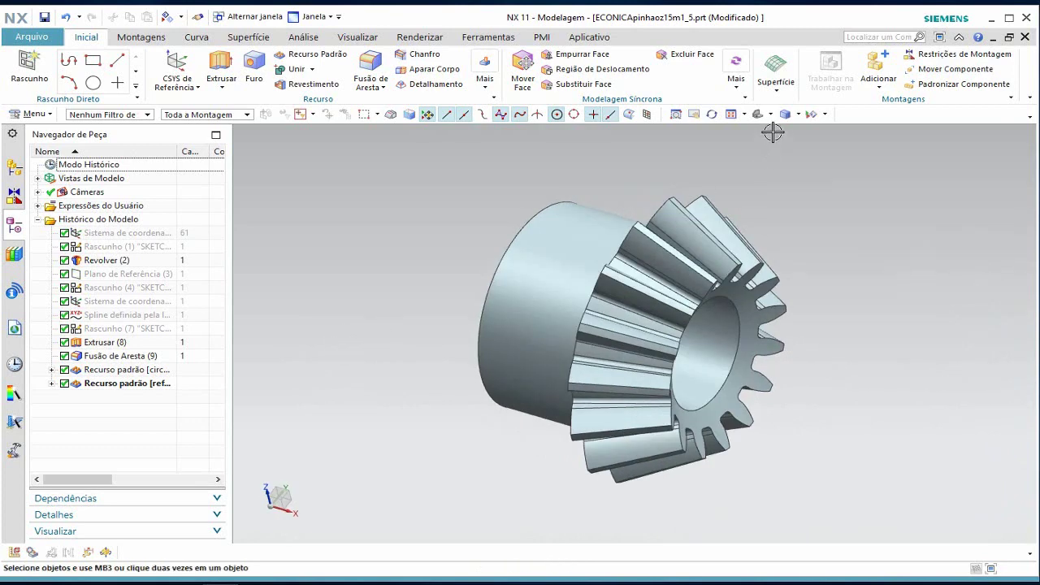
{"action": "left_click", "coordinate": [769, 114]}
{"action": "left_click", "coordinate": [766, 156]}
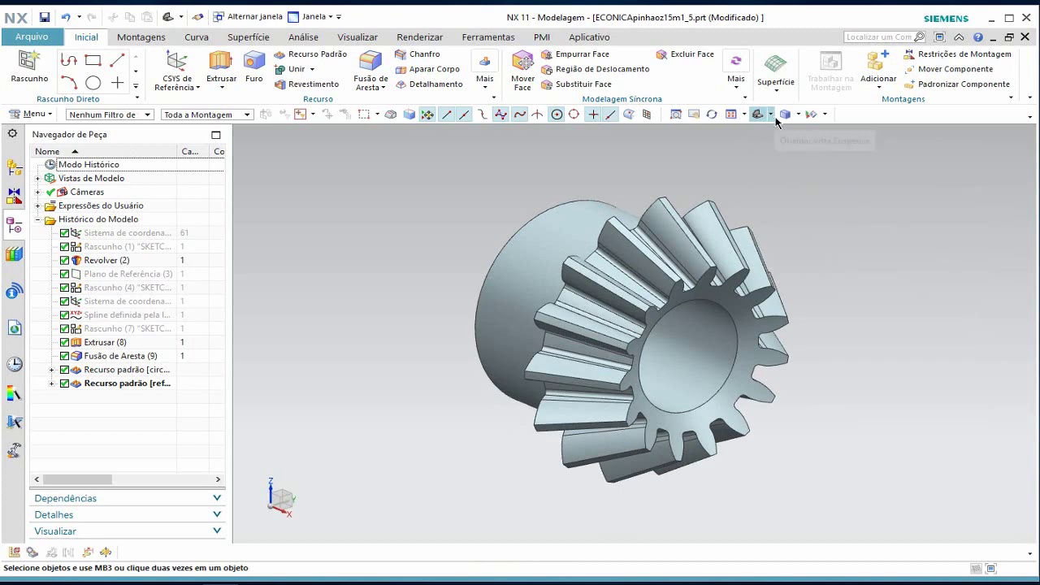
{"action": "left_click", "coordinate": [798, 114]}
{"action": "left_click", "coordinate": [744, 114]}
{"action": "left_click", "coordinate": [731, 133]}
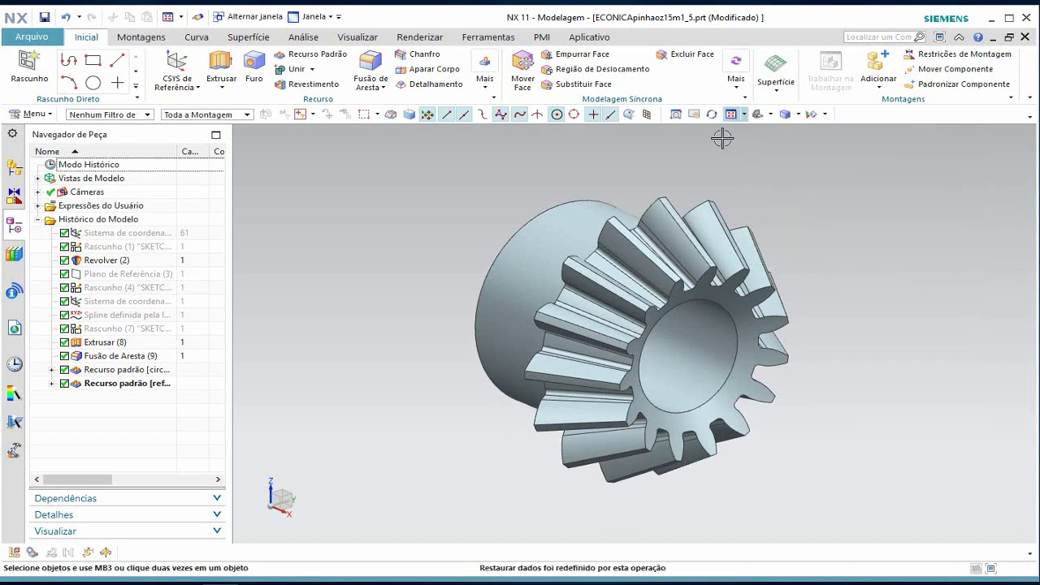
{"action": "scroll", "coordinate": [846, 228], "scroll_direction": "up", "scroll_amount": 2}
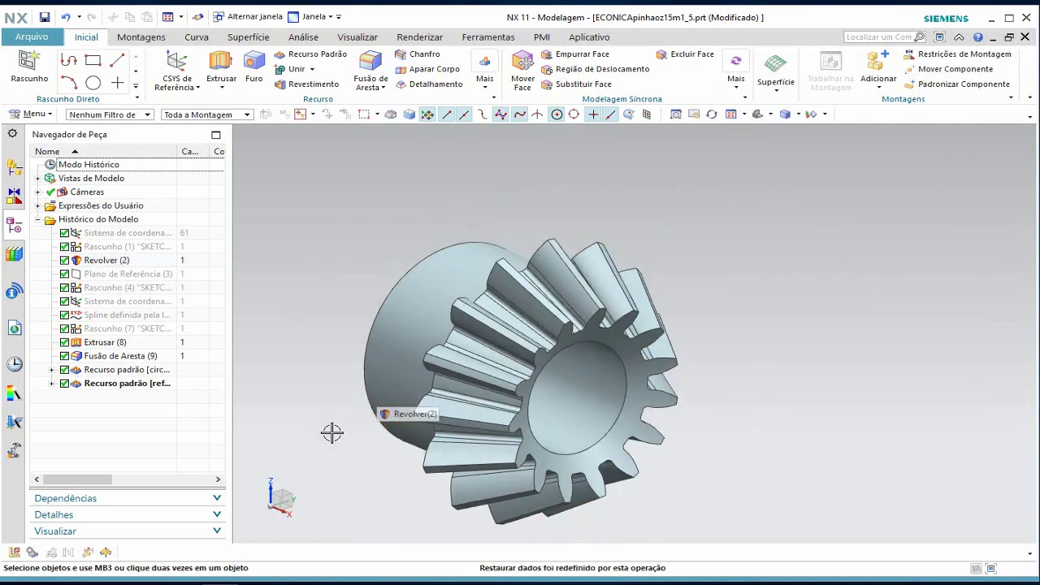
{"action": "scroll", "coordinate": [332, 433], "scroll_direction": "up", "scroll_amount": 2}
{"action": "scroll", "coordinate": [332, 433], "scroll_direction": "down", "scroll_amount": 2}
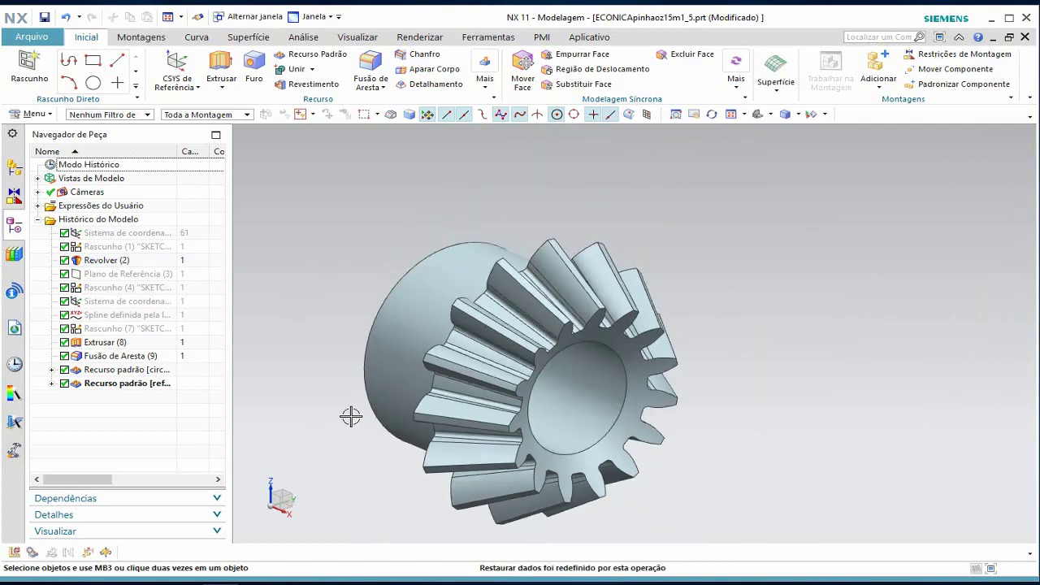
{"action": "scroll", "coordinate": [344, 423], "scroll_direction": "up", "scroll_amount": 1}
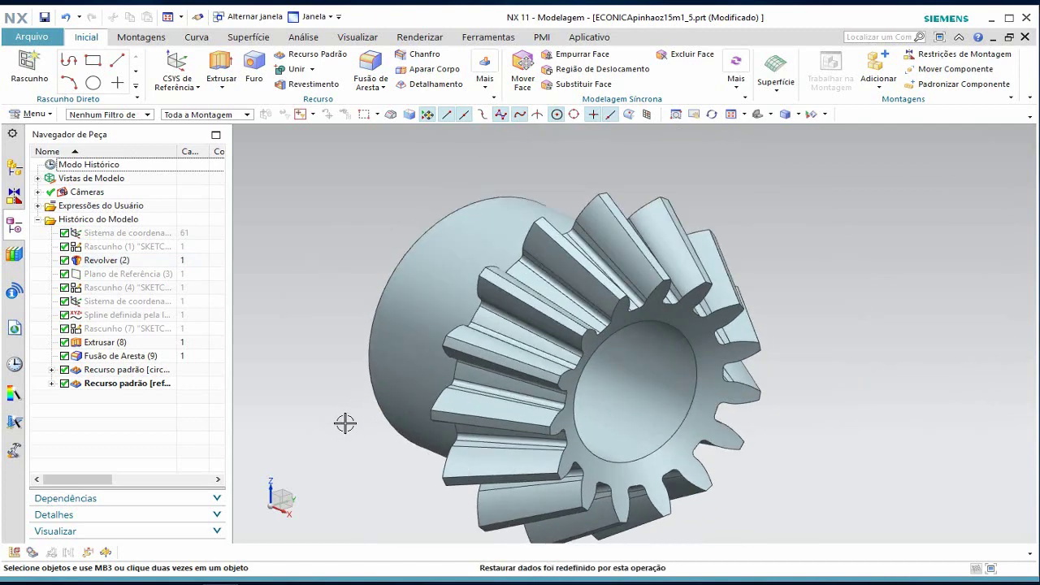
{"action": "middle_click_drag", "start_coordinate": [344, 424], "coordinate": [398, 405], "text": "shift"}
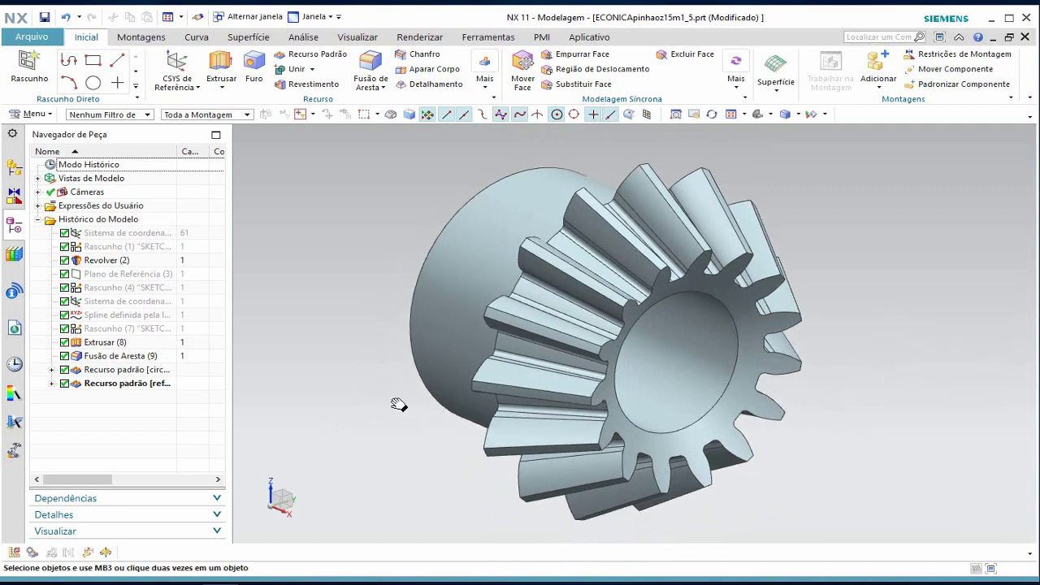